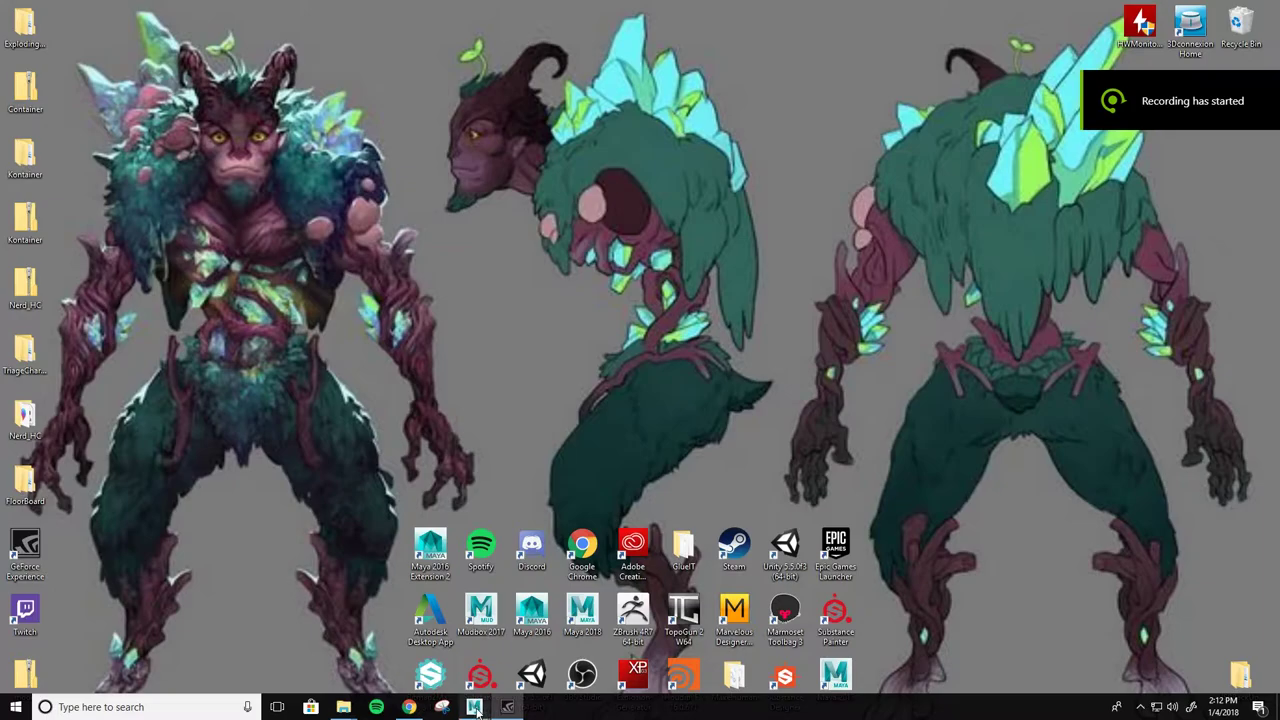
Step: Switch to Maya and clear the UV Editor and Tool Settings windows out of the way
left_click(582, 654)
scroll(769, 534, "up", 1)
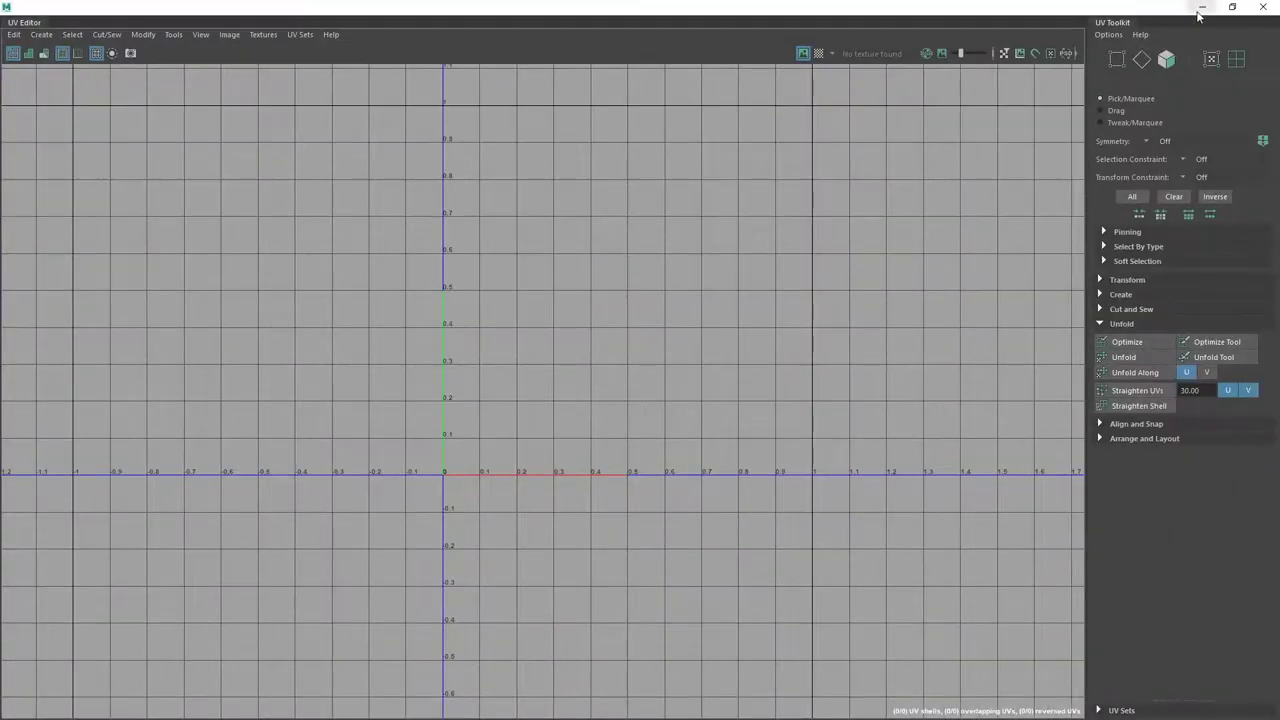
left_click(1200, 9)
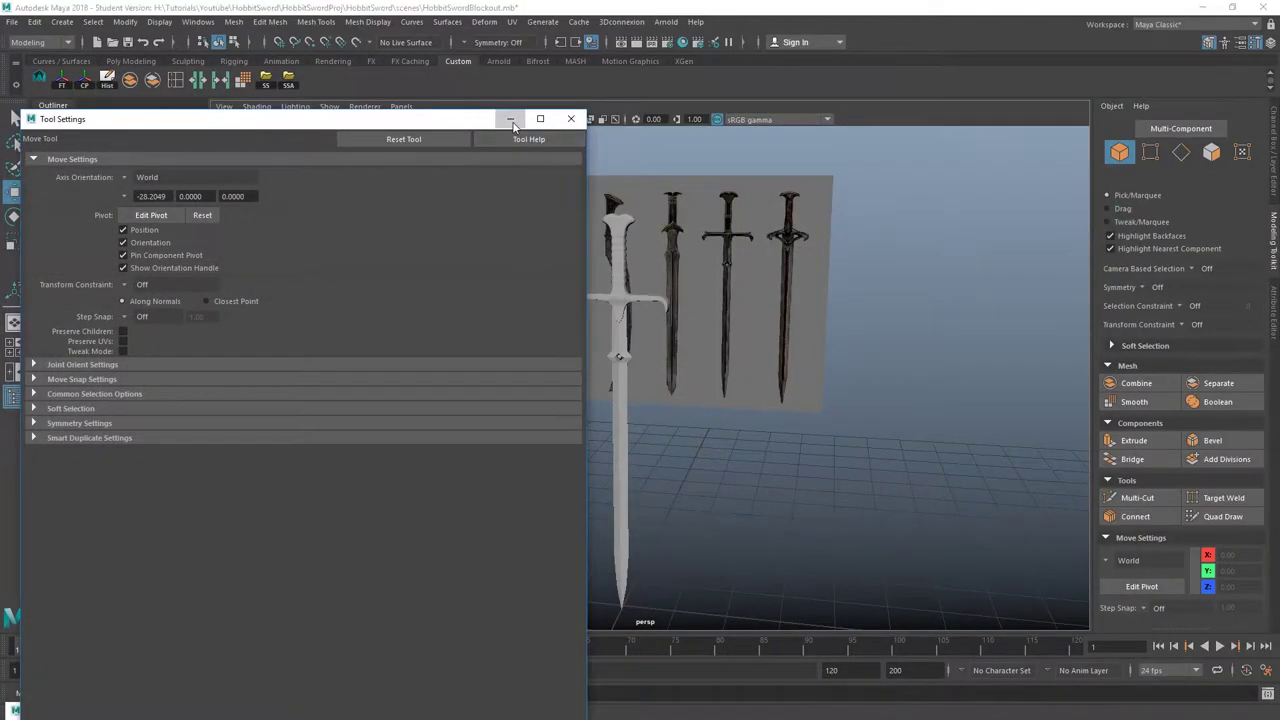
left_click(571, 119)
Step: Inspect the straight sword model's blade, guard and grip from several sides
left_click_drag(634, 337, 700, 323, "alt")
right_click_drag(700, 323, 803, 322, "alt")
middle_click_drag(803, 322, 710, 280, "alt")
left_click(692, 286)
middle_click_drag(736, 360, 726, 291, "alt")
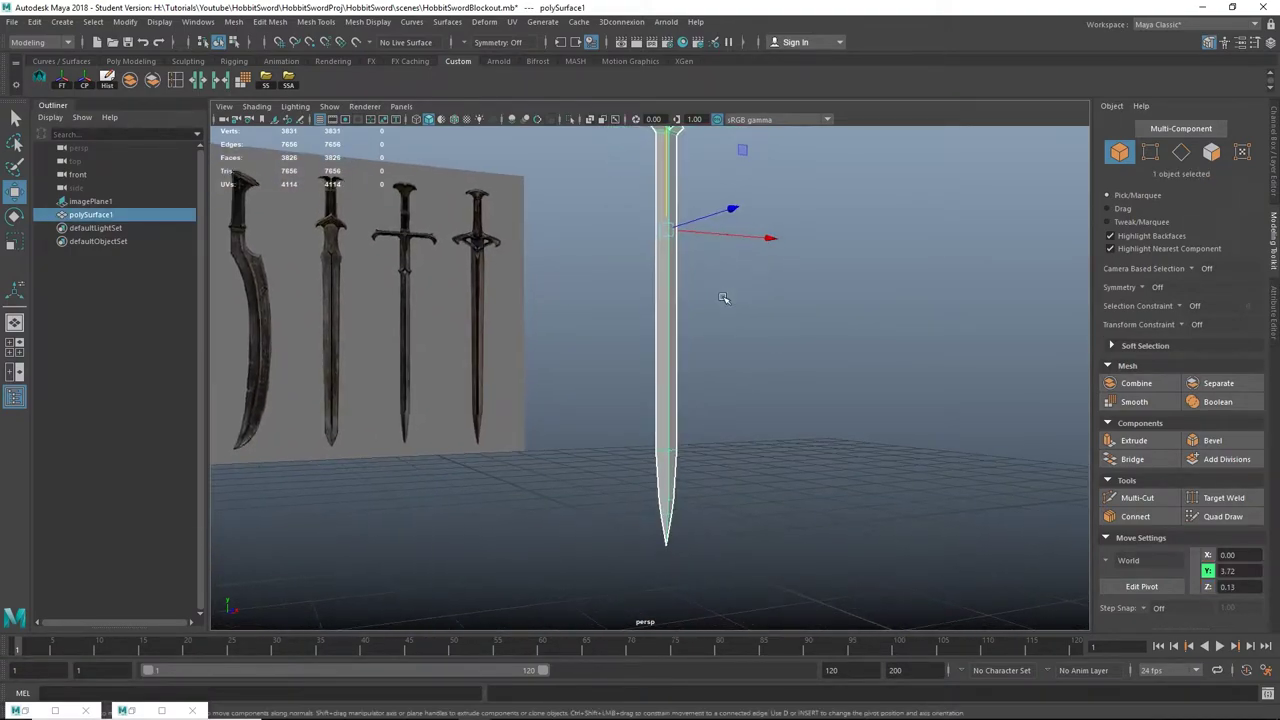
left_click_drag(726, 291, 620, 283, "alt")
middle_click_drag(620, 283, 814, 434, "alt")
middle_click_drag(660, 295, 730, 370, "alt")
left_click_drag(730, 370, 566, 317, "alt")
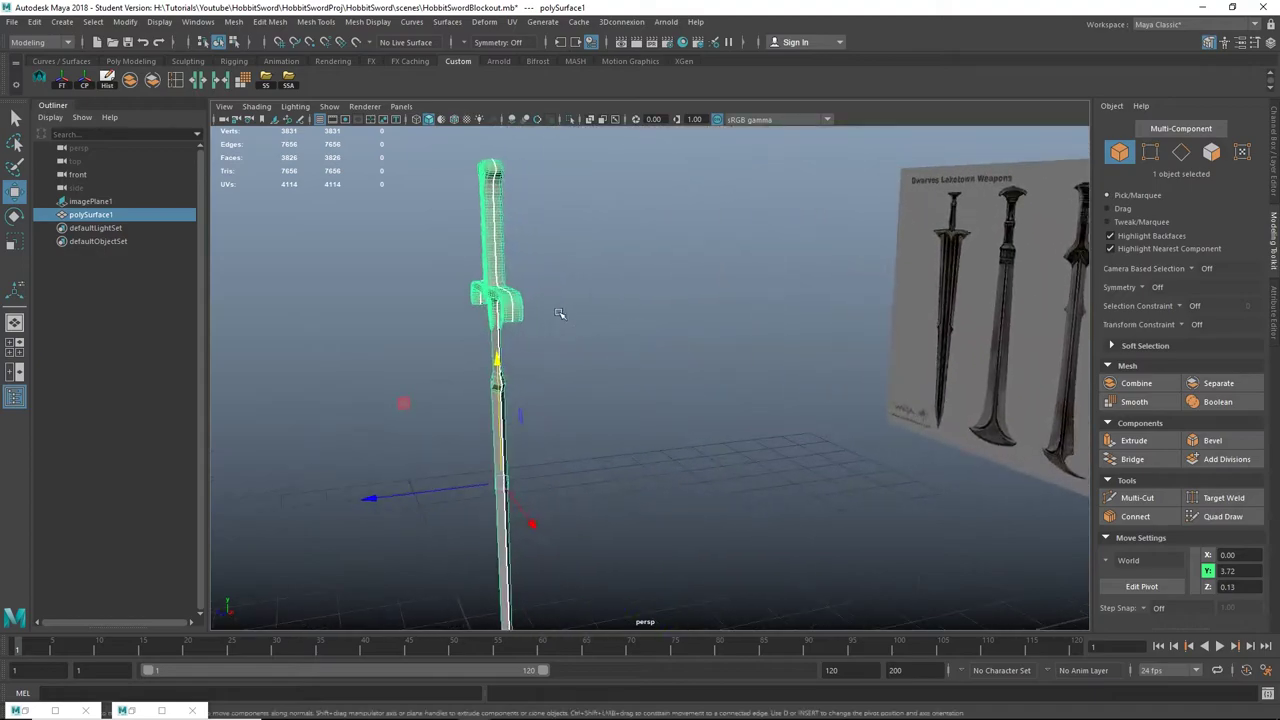
right_click_drag(566, 317, 640, 320, "alt")
middle_click_drag(640, 320, 760, 372, "alt")
left_click_drag(760, 372, 832, 346, "alt")
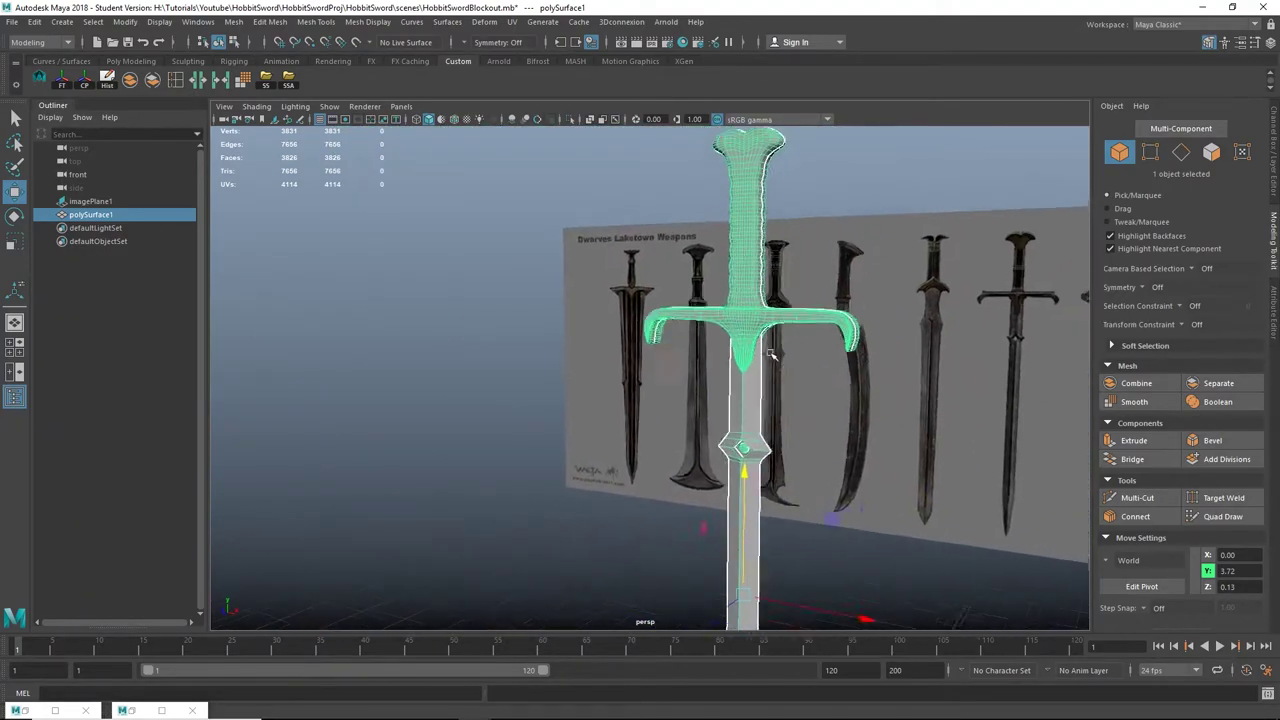
middle_click_drag(832, 346, 740, 391, "alt")
left_click_drag(740, 391, 913, 366, "alt")
right_click_drag(913, 366, 904, 333, "alt")
middle_click_drag(904, 333, 834, 420, "alt")
left_click_drag(834, 420, 625, 409, "alt")
right_click_drag(625, 409, 660, 408, "alt")
middle_click_drag(660, 408, 597, 385, "alt")
left_click_drag(720, 415, 570, 466, "alt")
right_click_drag(640, 466, 578, 462, "alt")
middle_click_drag(578, 462, 593, 407, "alt")
left_click_drag(594, 408, 765, 424, "alt")
right_click_drag(765, 424, 735, 434, "alt")
middle_click_drag(765, 442, 753, 389, "alt")
left_click(753, 389)
right_click_drag(706, 402, 731, 406, "alt")
middle_click_drag(731, 406, 711, 420, "alt")
left_click_drag(711, 420, 697, 420, "alt")
Step: Examine the weapon designs on the reference image plane behind the sword model
middle_click_drag(537, 355, 594, 344, "alt")
right_click_drag(594, 344, 616, 346, "alt")
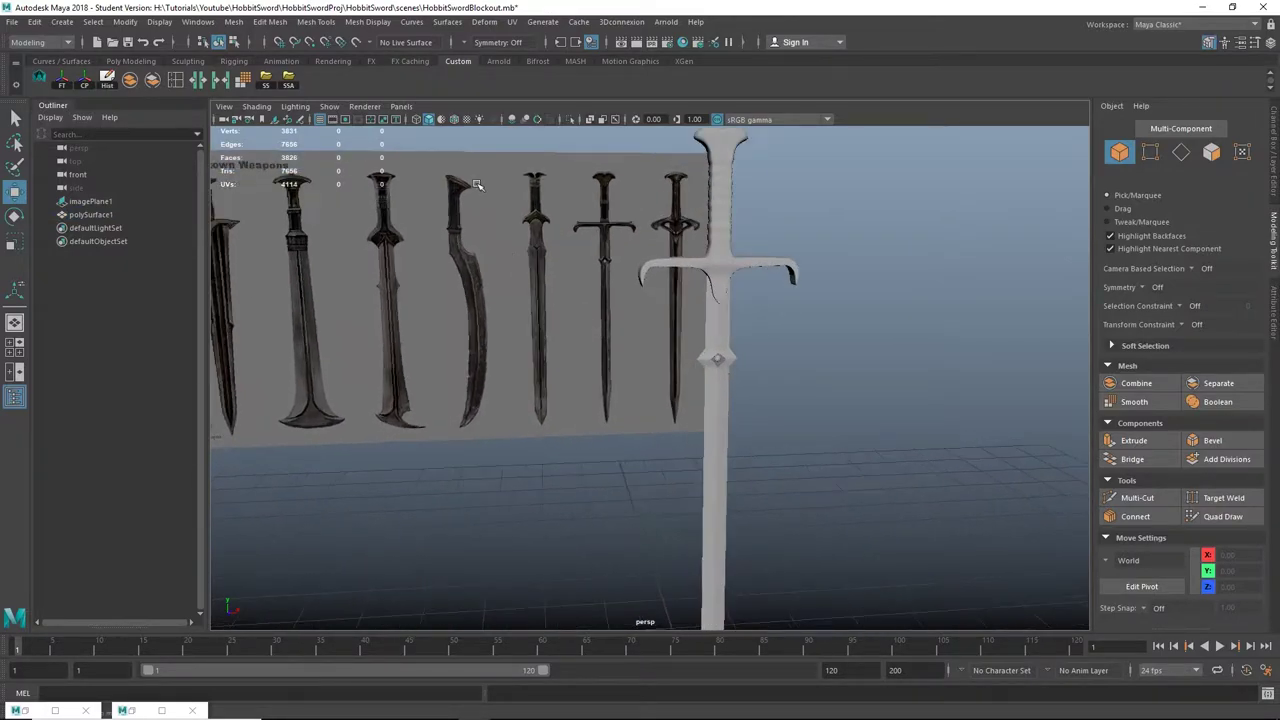
right_click_drag(467, 431, 517, 386, "alt")
middle_click_drag(517, 386, 640, 376, "alt")
left_click_drag(640, 376, 617, 372, "alt")
middle_click_drag(683, 352, 627, 374, "alt")
left_click_drag(574, 367, 588, 359, "alt")
right_click_drag(588, 359, 604, 363, "alt")
middle_click_drag(604, 363, 649, 352, "alt")
right_click_drag(649, 352, 659, 341, "alt")
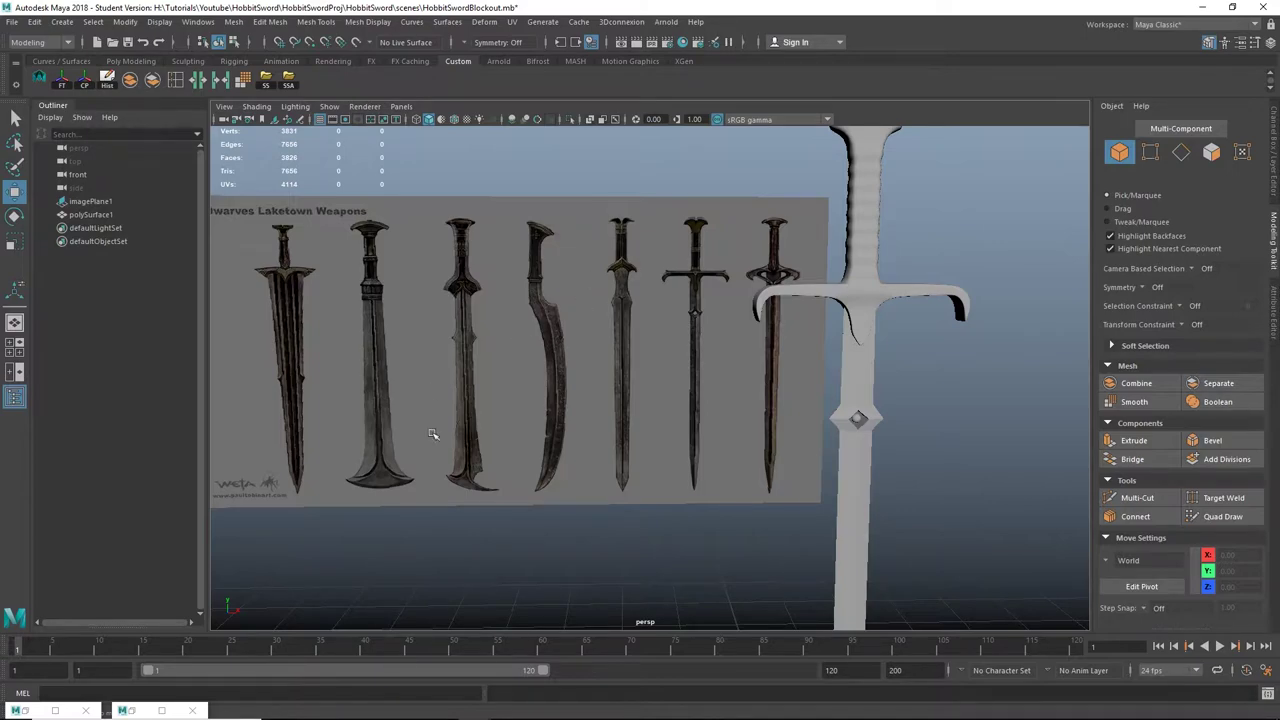
Step: Select the finished sword mesh and create a new display layer containing it
scroll(560, 410, "down", 10)
scroll(637, 426, "up", 6)
scroll(641, 395, "down", 8)
left_click_drag(592, 282, 782, 503)
scroll(803, 485, "up", 3)
scroll(803, 484, "up", 2)
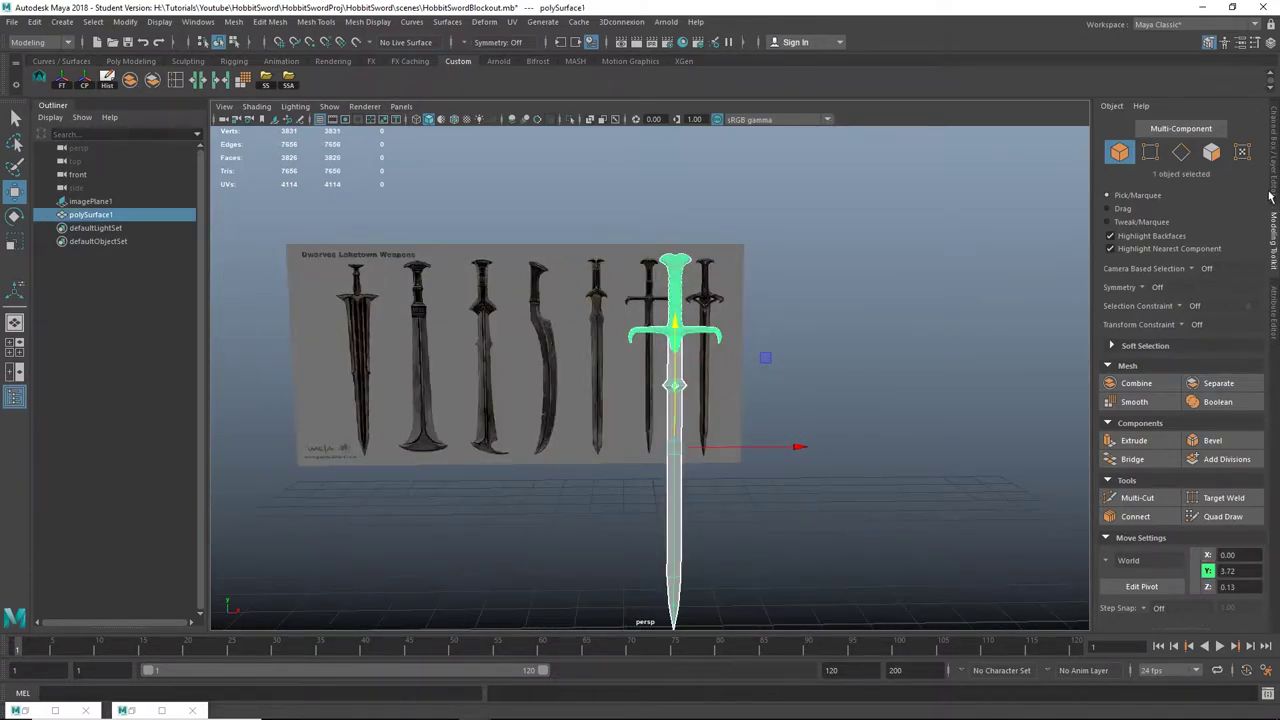
left_click(1271, 193)
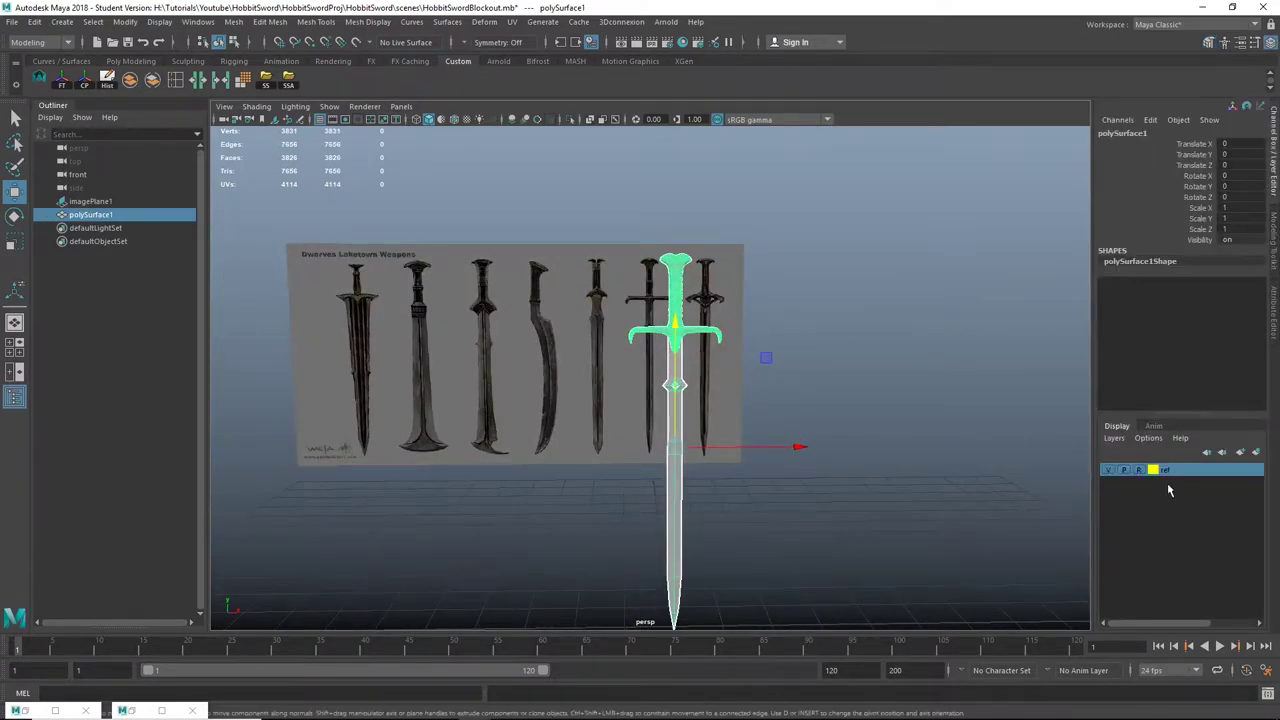
left_click(1122, 440)
left_click(1157, 468)
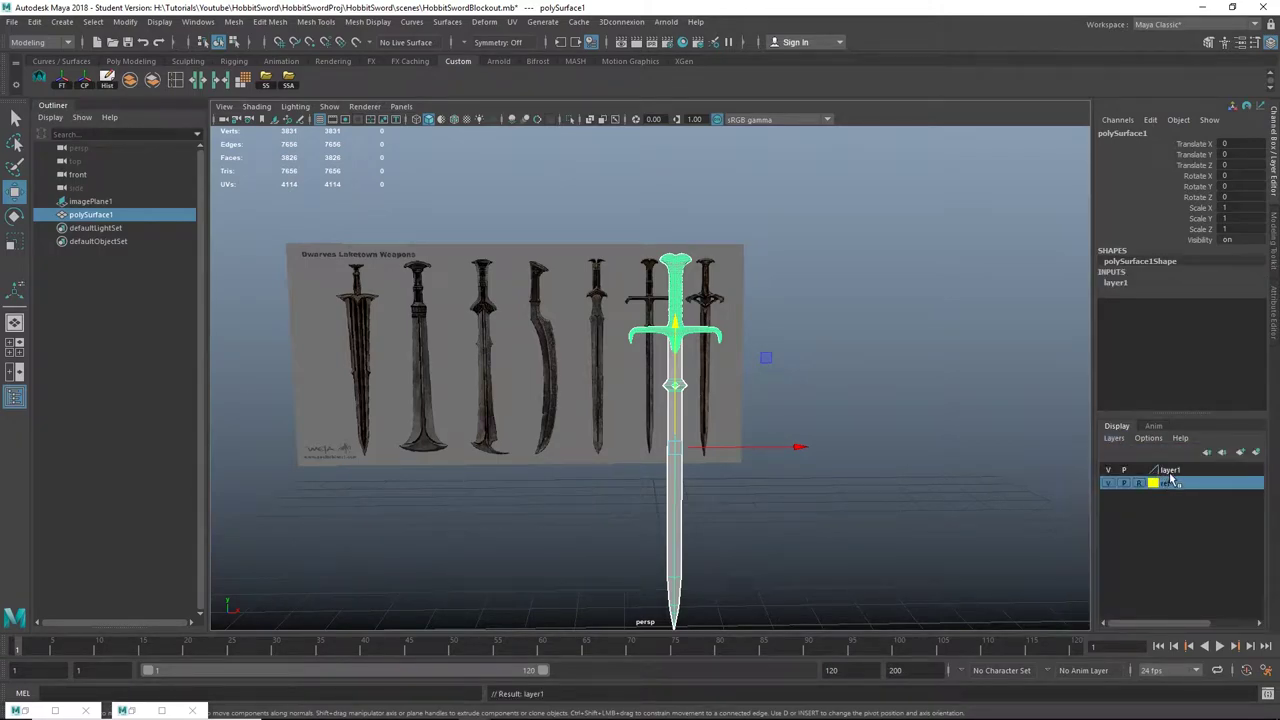
Step: Rename the new display layer to poopysword and hide it
double_click(1168, 473)
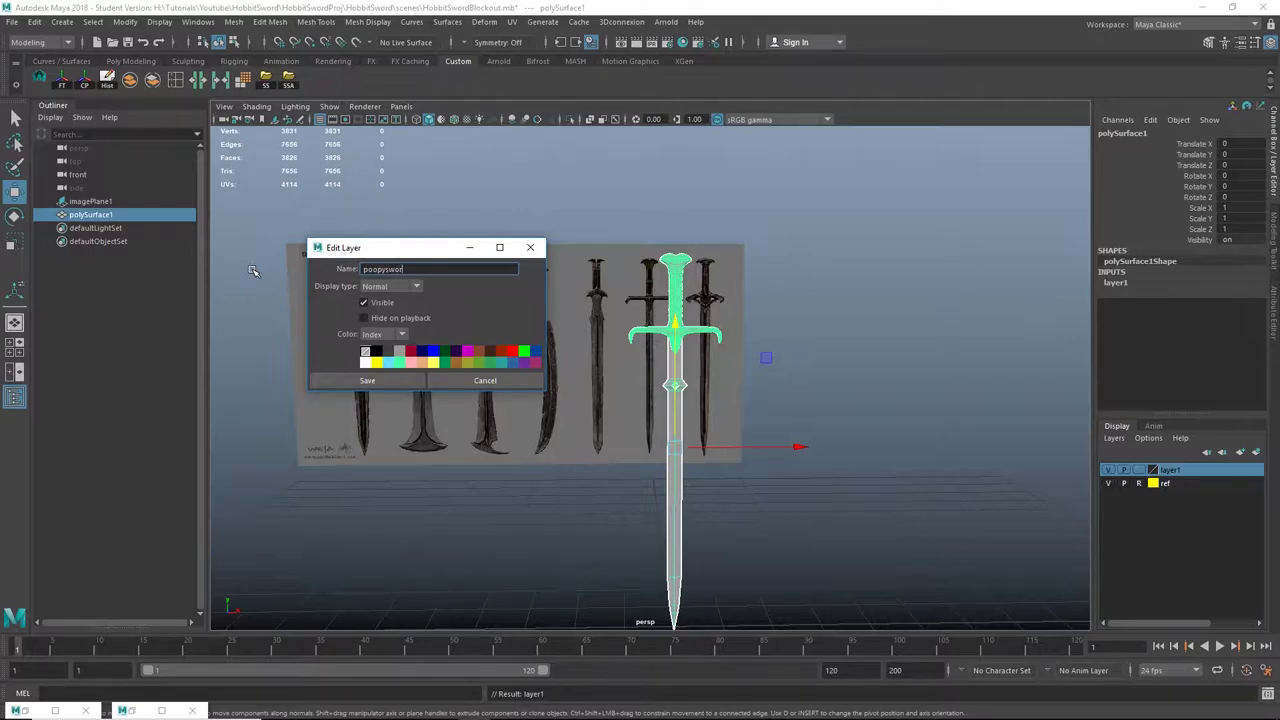
left_click(369, 381)
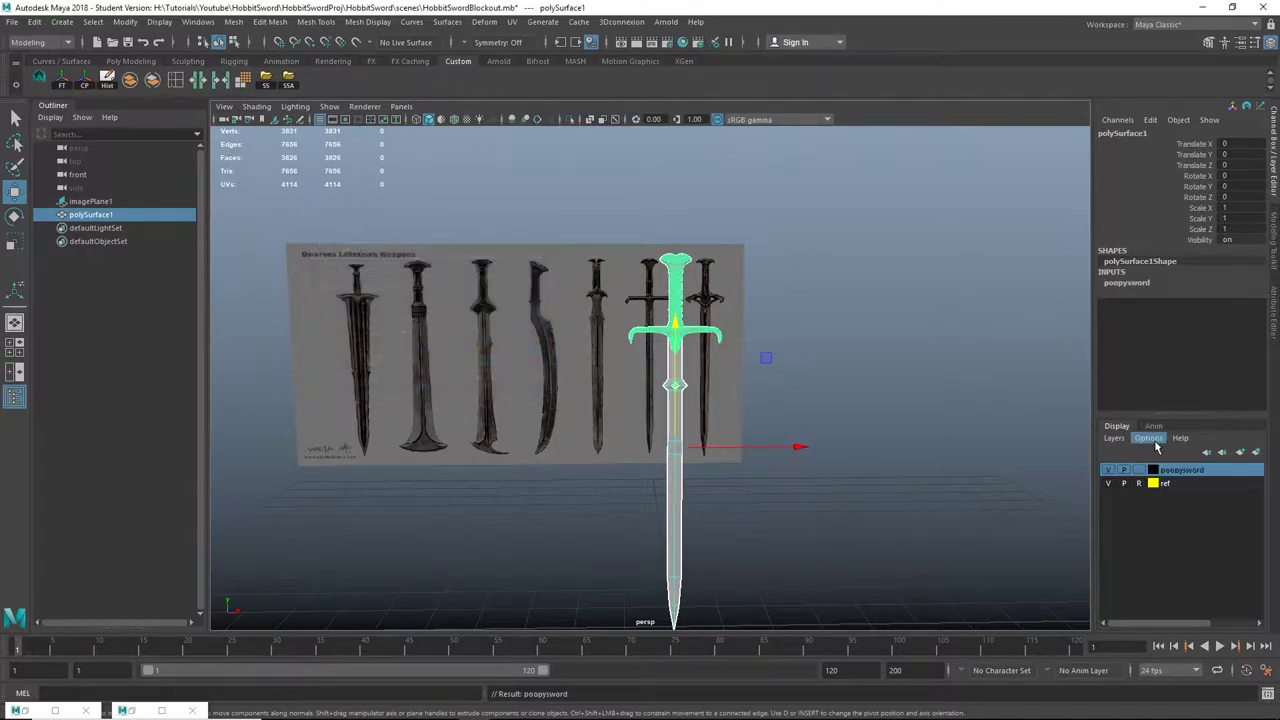
left_click(1109, 470)
left_click(742, 499)
Step: Make the ref layer selectable and frame the reference sheet in the front view
right_click_drag(742, 499, 649, 478, "alt")
middle_click_drag(649, 478, 711, 425, "alt")
left_click_drag(711, 425, 666, 423, "alt")
right_click_drag(666, 423, 689, 418, "alt")
middle_click_drag(689, 418, 679, 408, "alt")
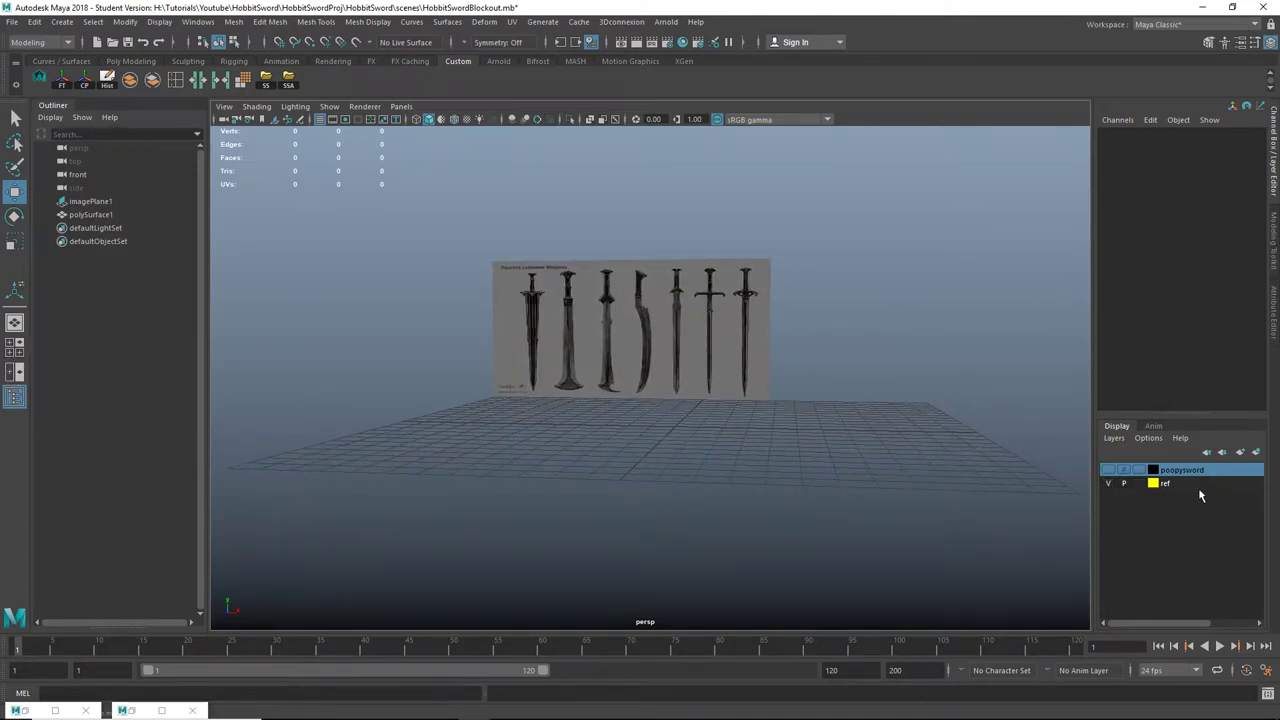
key("space")
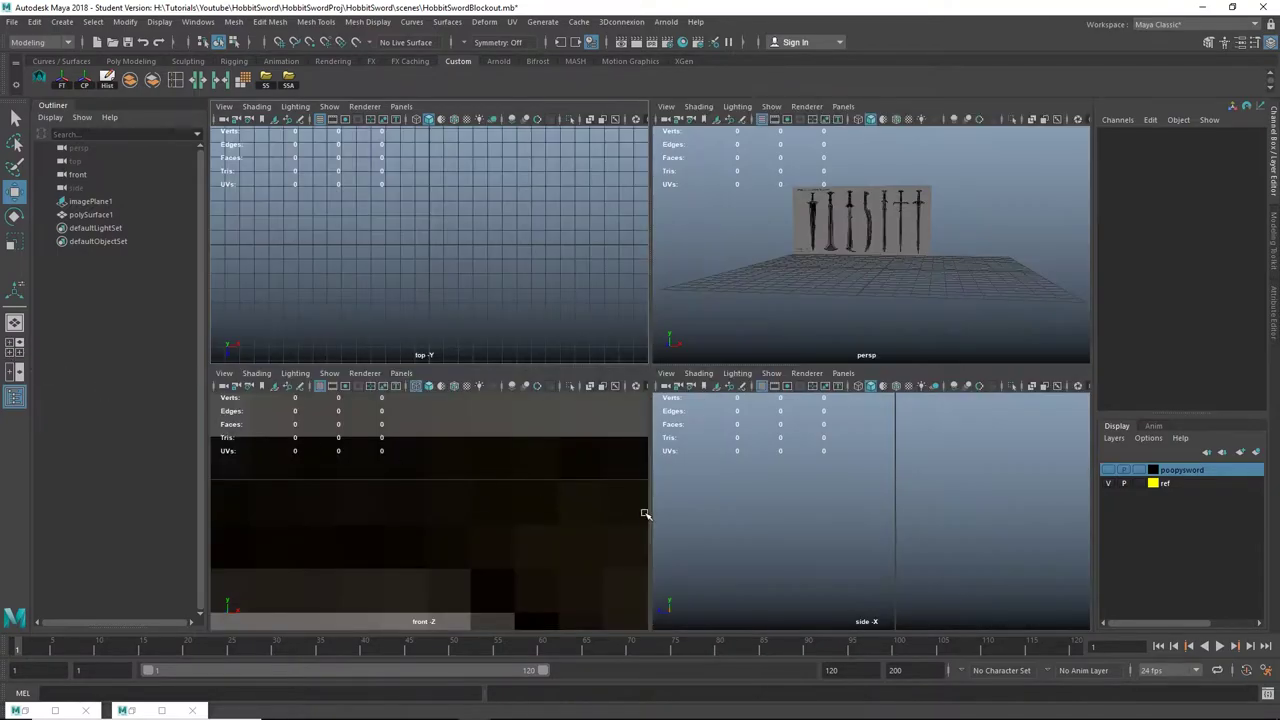
key("space")
right_click_drag(689, 500, 673, 443, "alt")
middle_click_drag(673, 443, 689, 403, "alt")
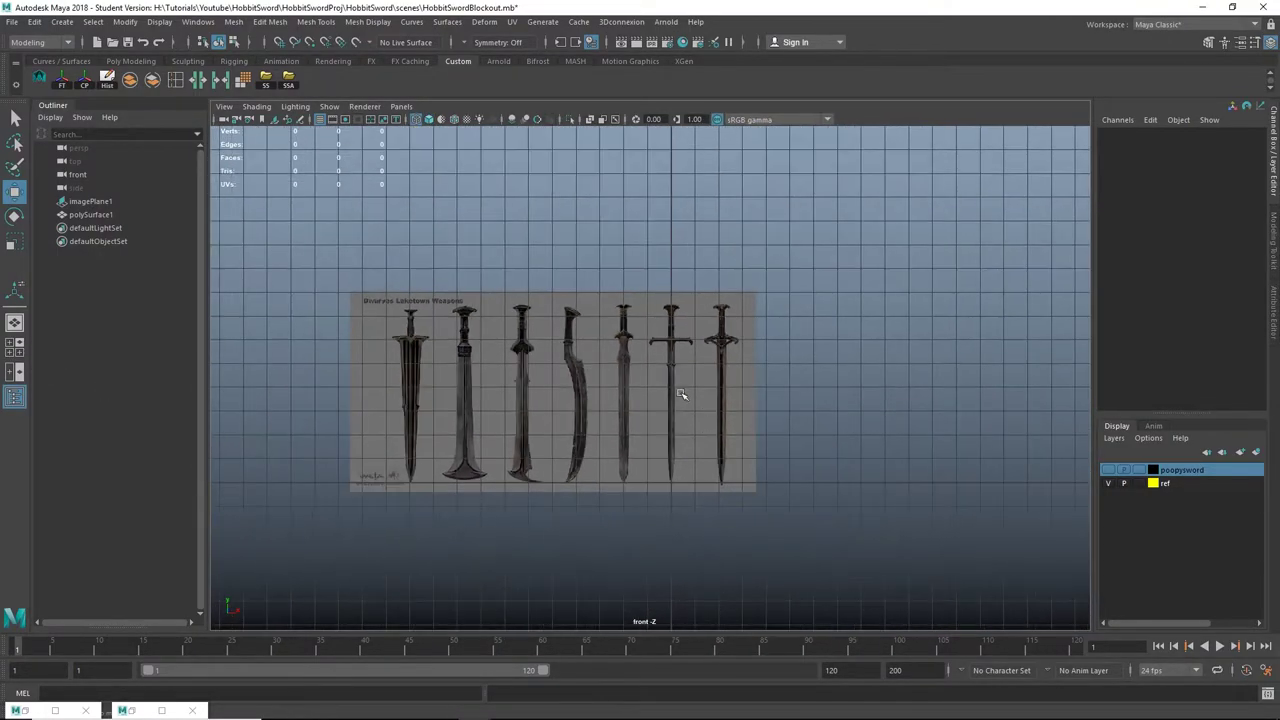
Step: Move the reference image plane along X to -0.655, putting the curved sword on the centre axis
left_click(746, 443)
right_click_drag(746, 443, 760, 459, "alt")
middle_click_drag(760, 459, 732, 361, "alt")
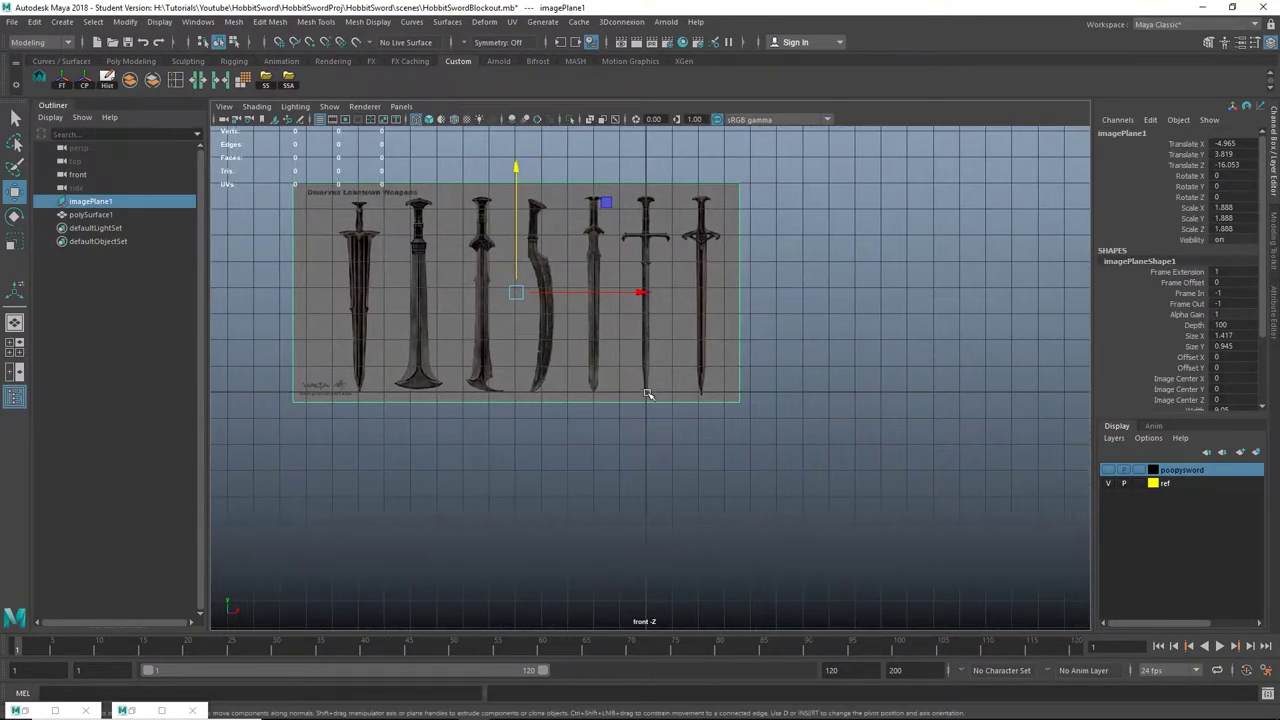
left_click_drag(641, 294, 754, 325)
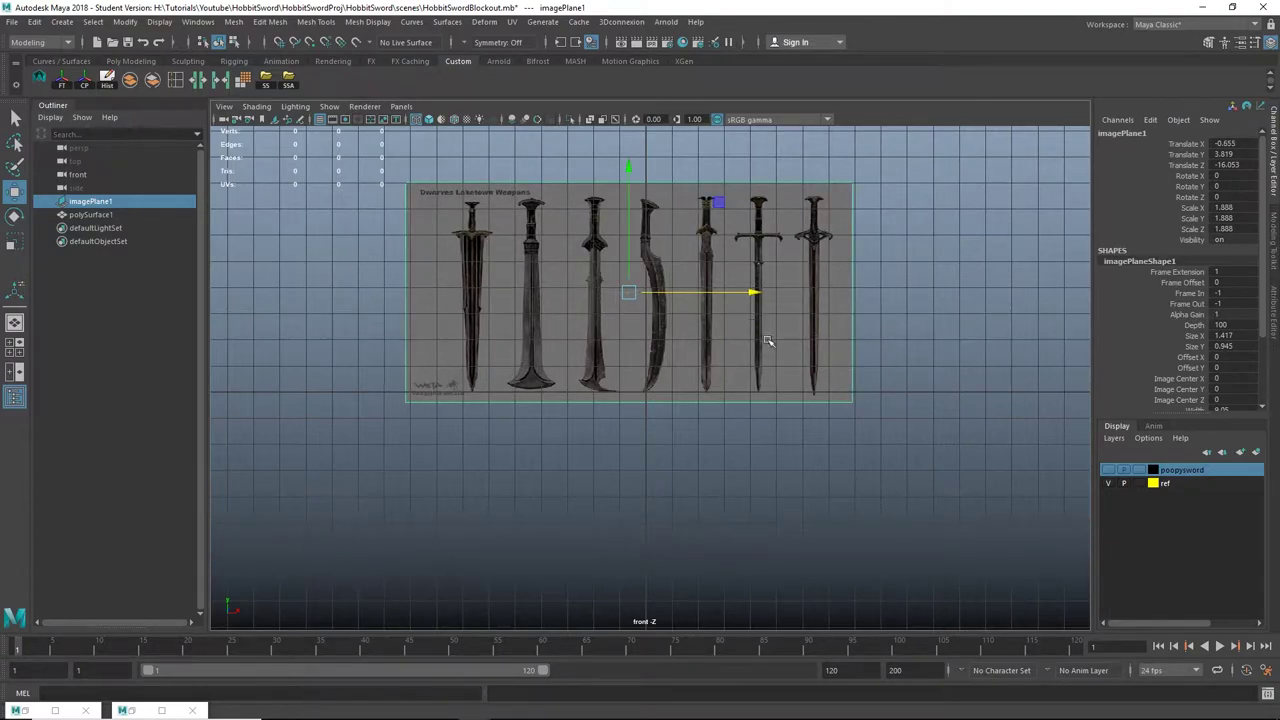
Step: Return to the perspective view and set the ref layer back to Reference display type
left_click(15, 322)
left_click_drag(336, 277, 549, 332, "alt")
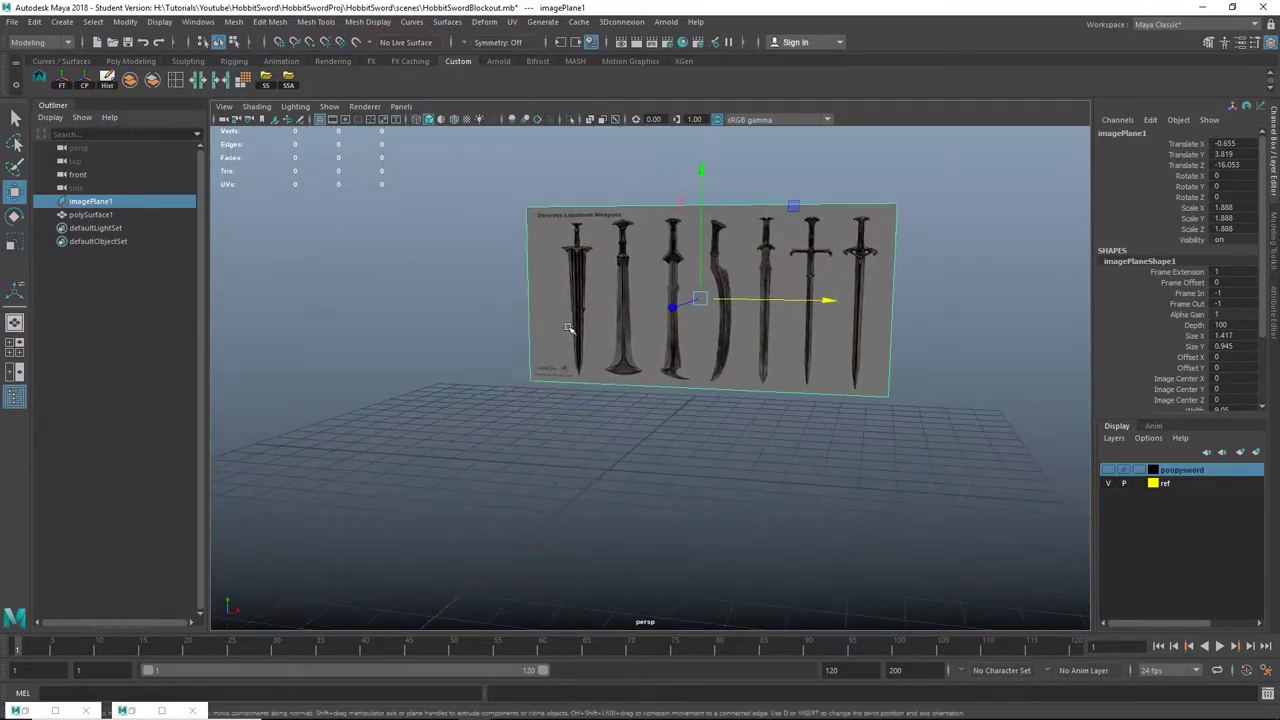
left_click(1139, 483)
left_click(1139, 483)
left_click(744, 314)
left_click_drag(794, 354, 944, 425)
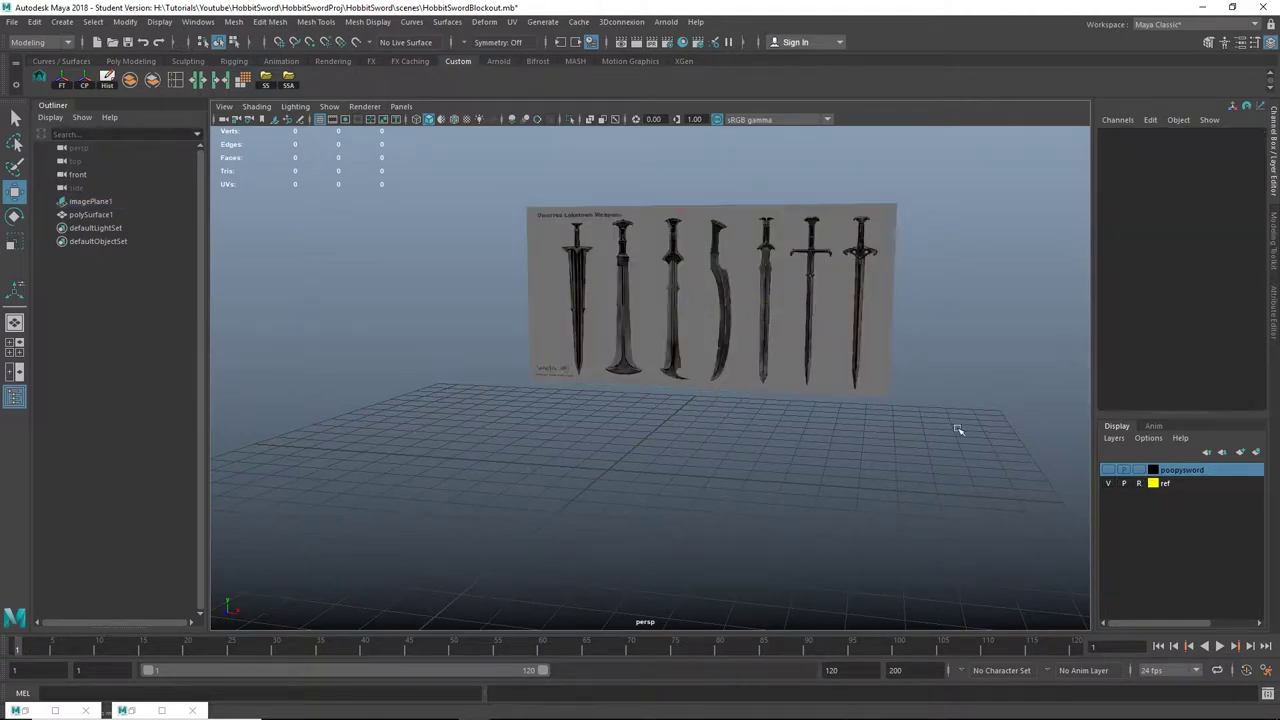
Step: Show the poopysword layer to compare the model with the reference sheet, and hide the layer again
left_click_drag(824, 302, 647, 242, "alt")
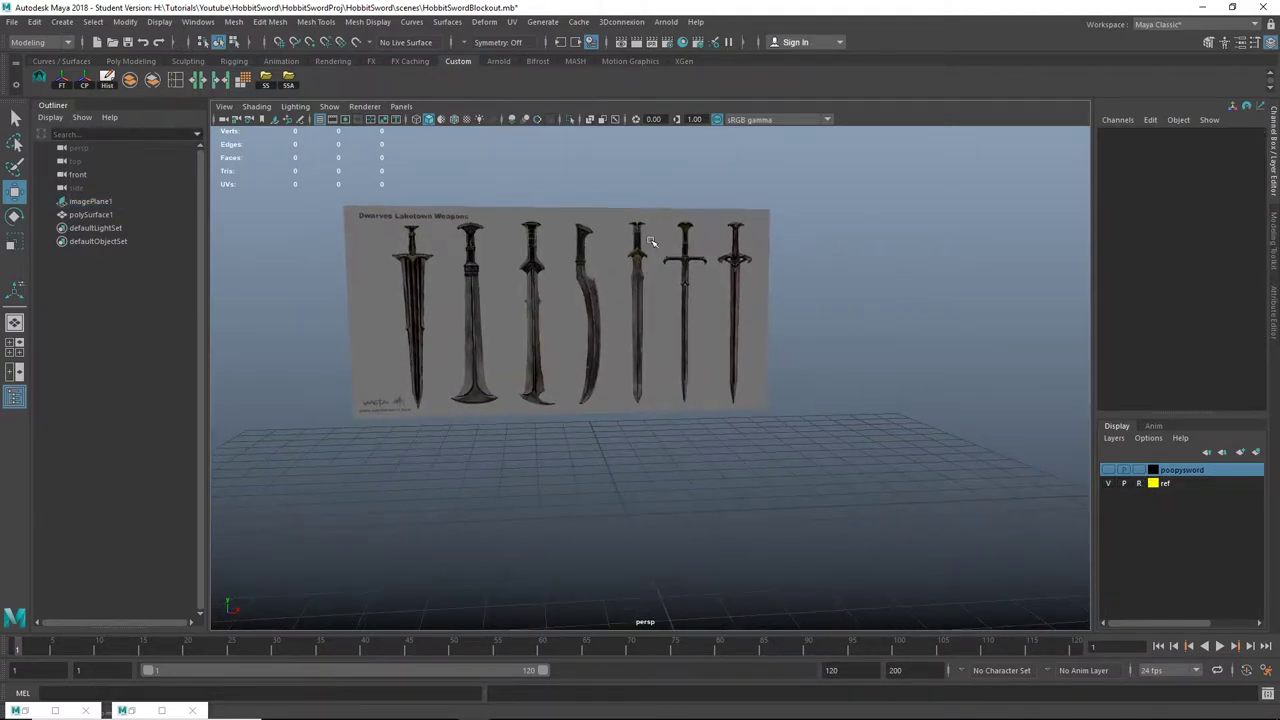
left_click_drag(736, 388, 773, 396, "alt")
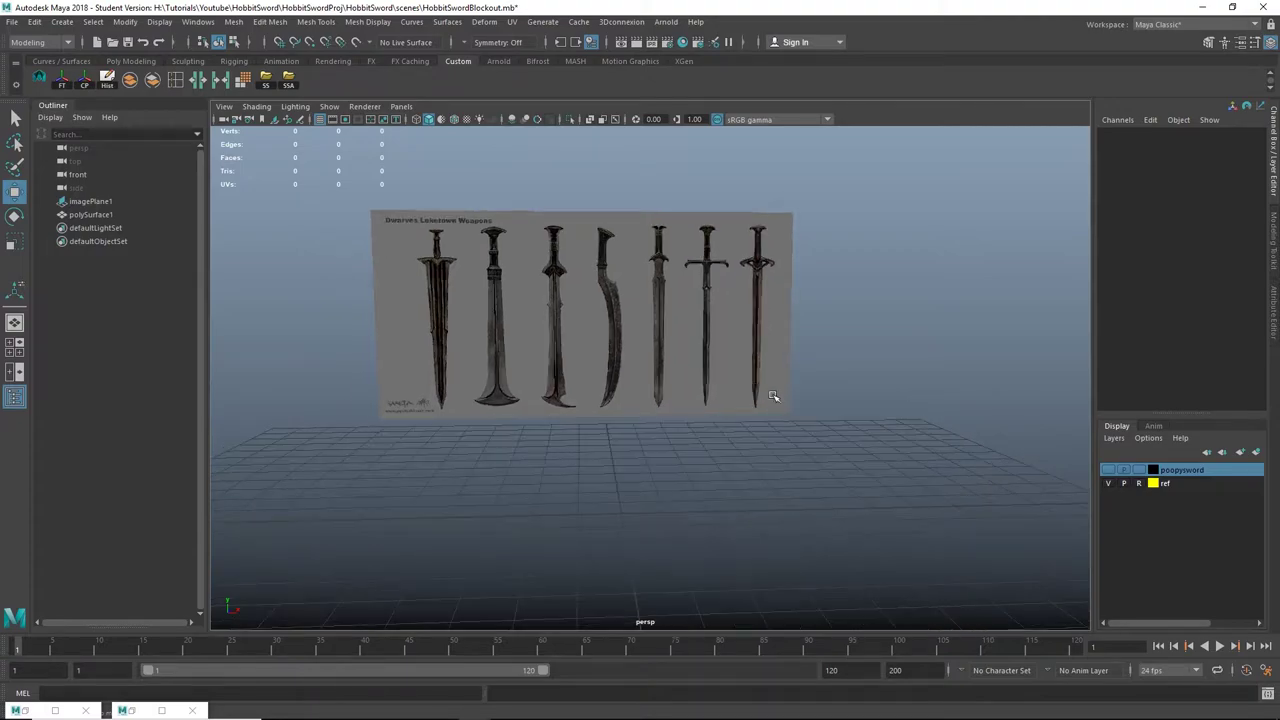
left_click(1108, 471)
scroll(820, 362, "up", 2)
middle_click_drag(820, 360, 769, 450, "alt")
scroll(760, 388, "up", 2)
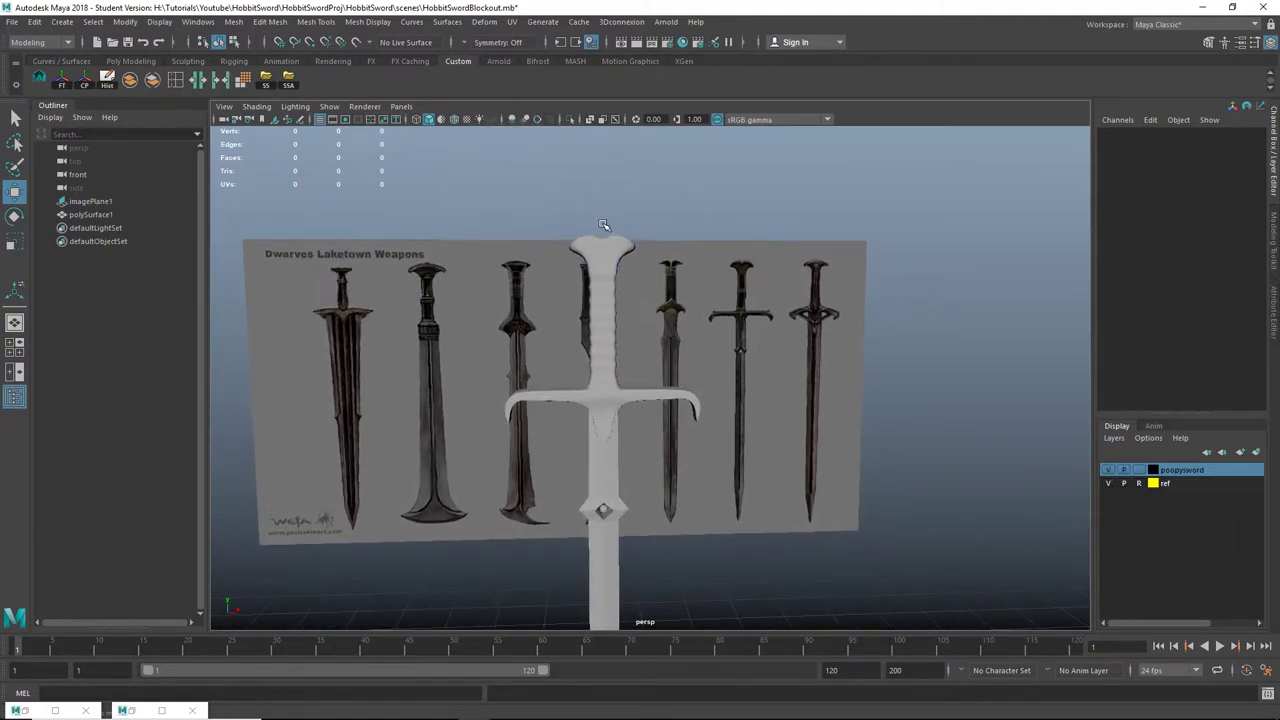
right_click_drag(891, 474, 751, 428, "alt")
middle_click_drag(751, 428, 744, 394, "alt")
scroll(627, 425, "down", 5)
middle_click_drag(670, 453, 742, 428, "alt")
scroll(703, 425, "up", 5)
scroll(711, 386, "up", 2)
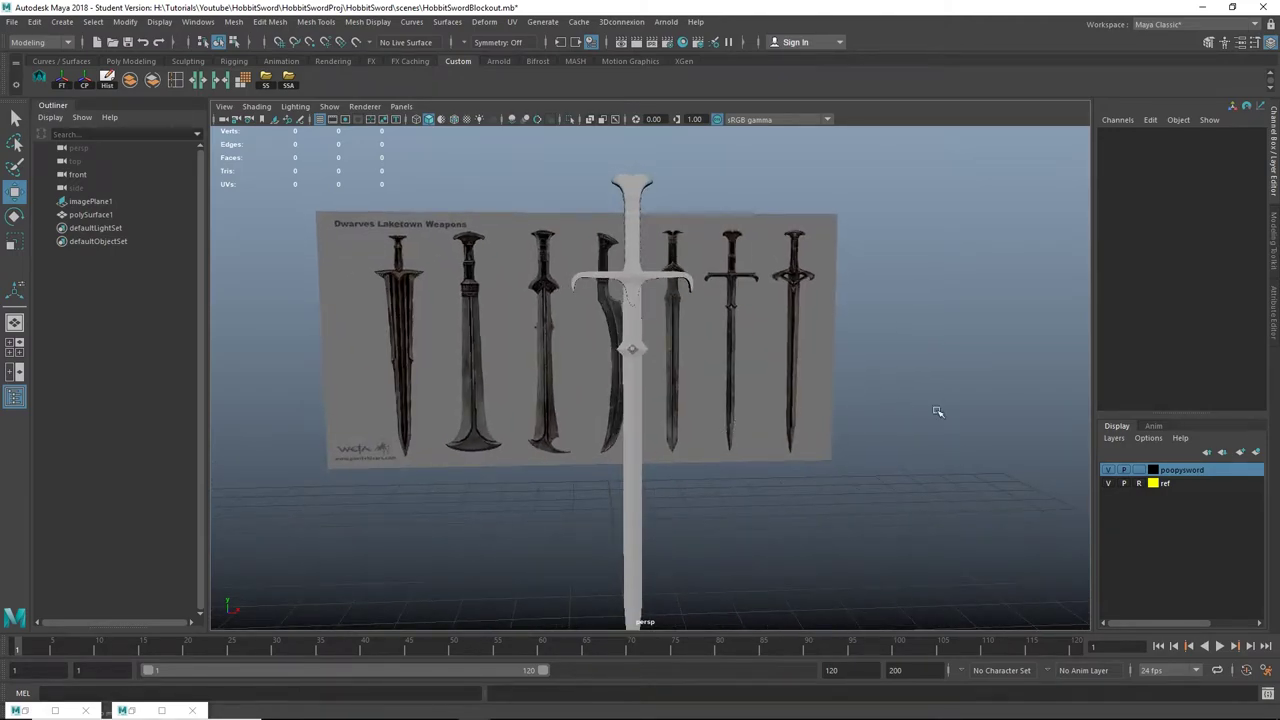
left_click(1108, 471)
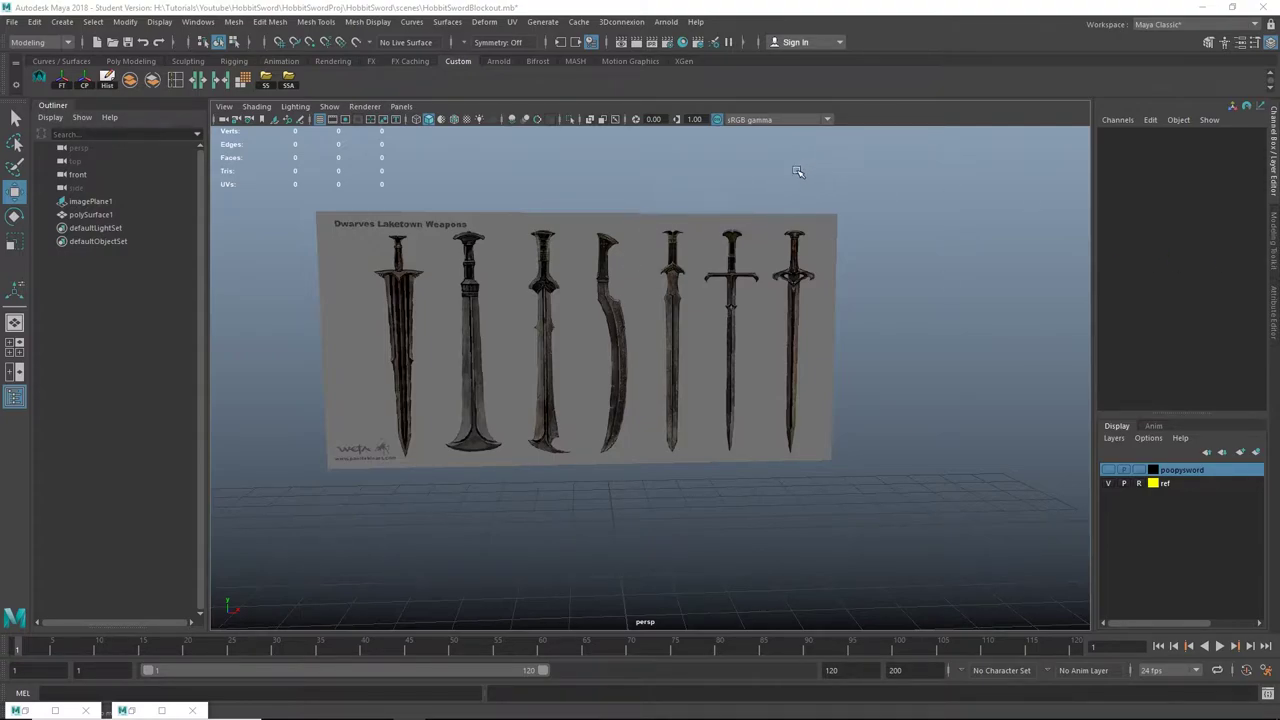
Step: Create a polygon cube at the origin
left_click_drag(741, 409, 714, 397, "alt")
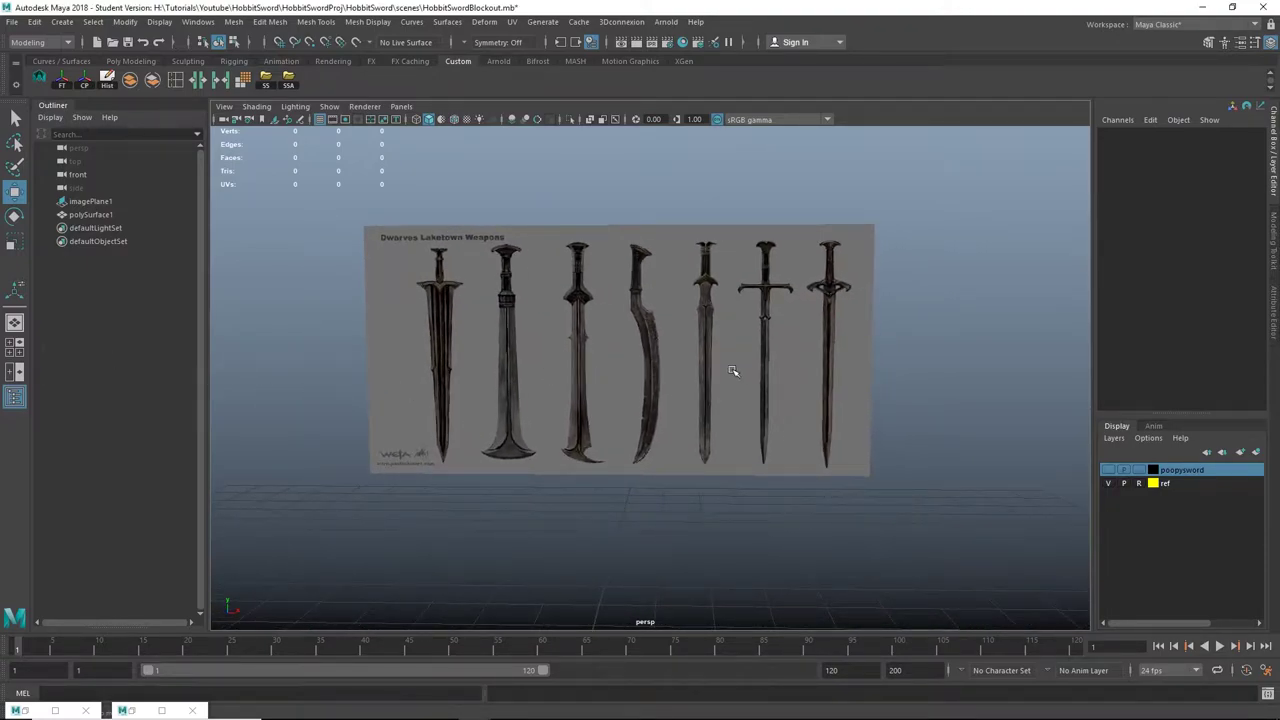
scroll(843, 383, "up", 1)
middle_click_drag(843, 383, 794, 483, "alt")
scroll(744, 398, "up", 4)
scroll(744, 398, "up", 2)
middle_click_drag(744, 398, 703, 370, "alt")
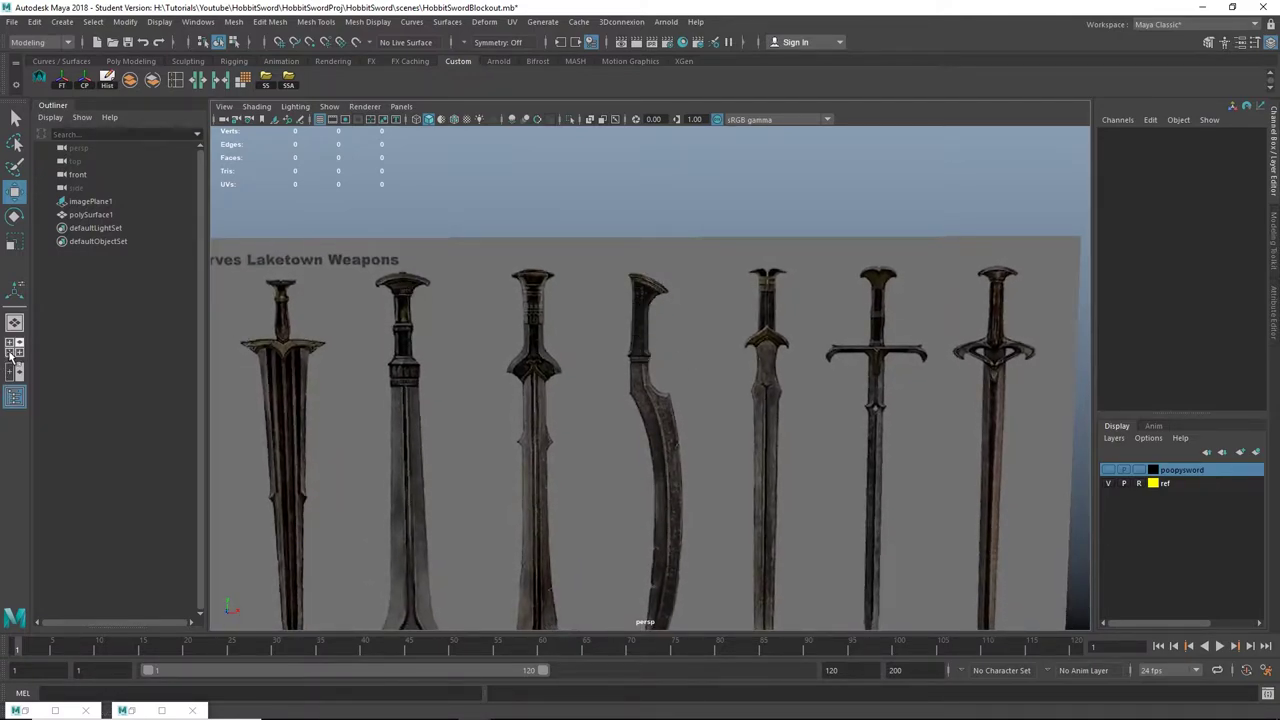
left_click(118, 61)
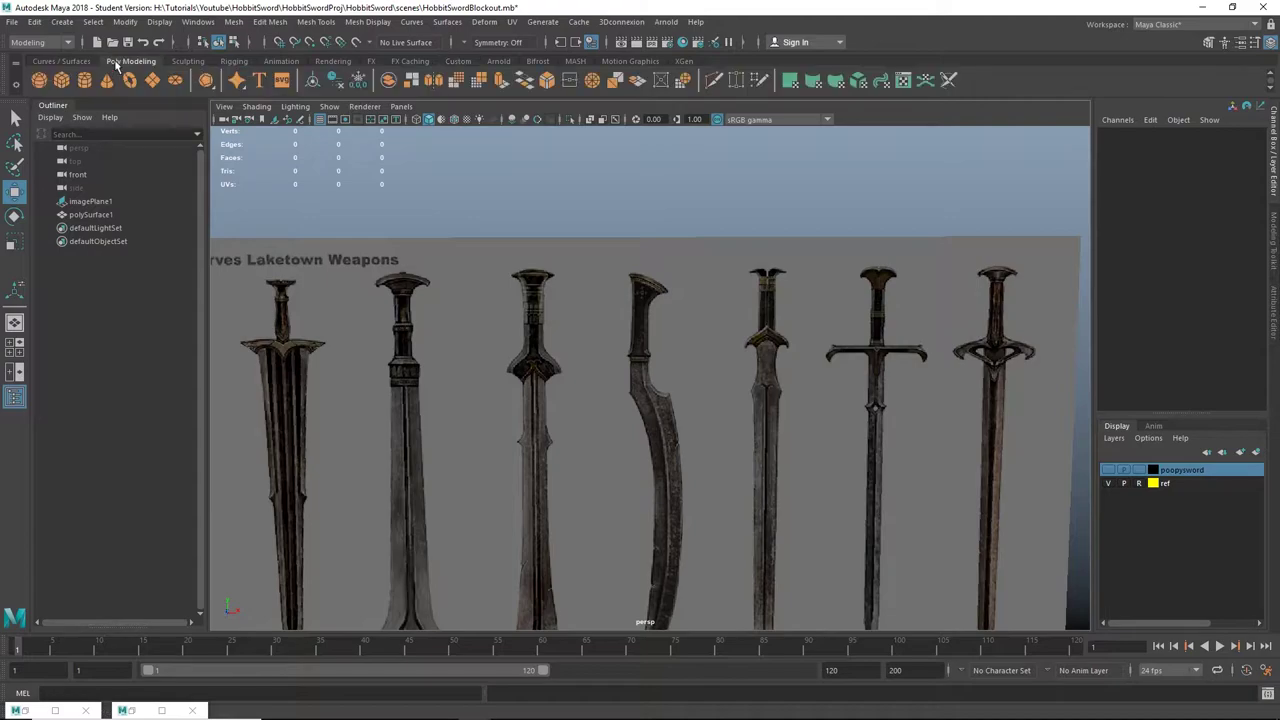
left_click(68, 82)
Step: Delete all faces of the cube except the front one, leaving a single flat plane
scroll(586, 351, "down", 2)
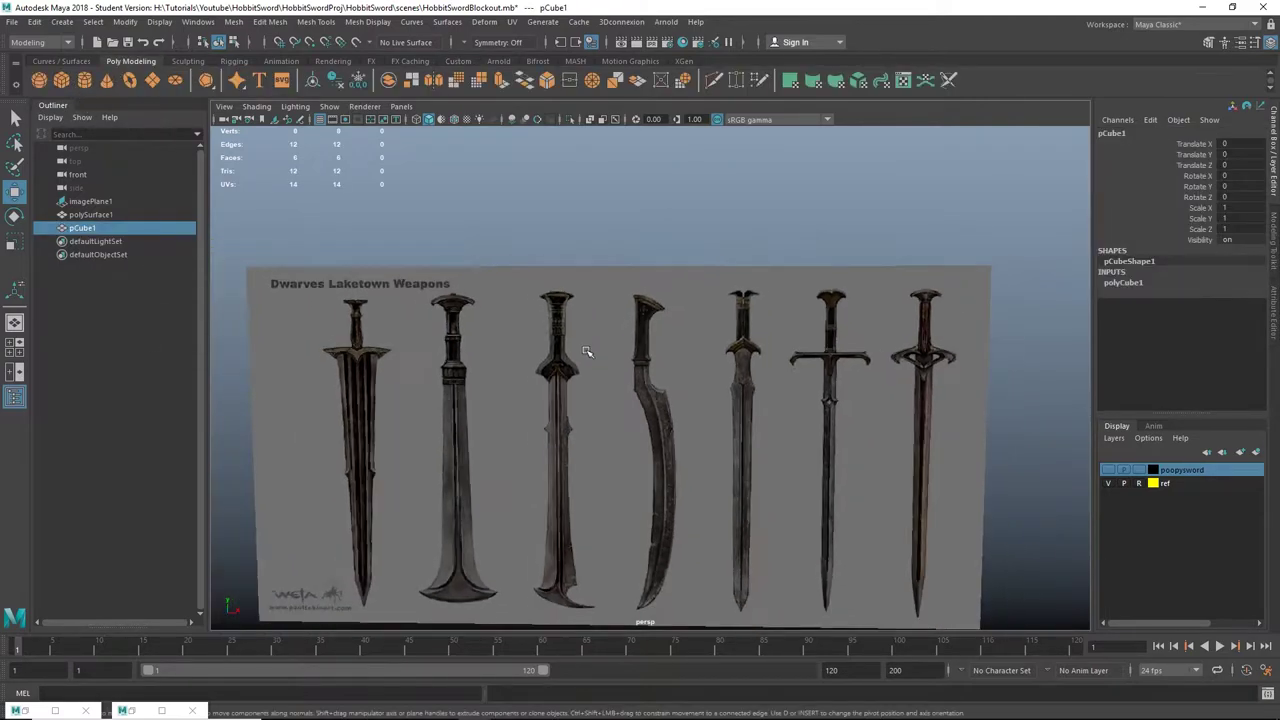
middle_click_drag(586, 351, 549, 157, "alt")
scroll(640, 440, "down", 1)
middle_click_drag(645, 460, 609, 249, "alt")
scroll(640, 400, "down", 3)
left_click_drag(663, 434, 543, 431, "alt")
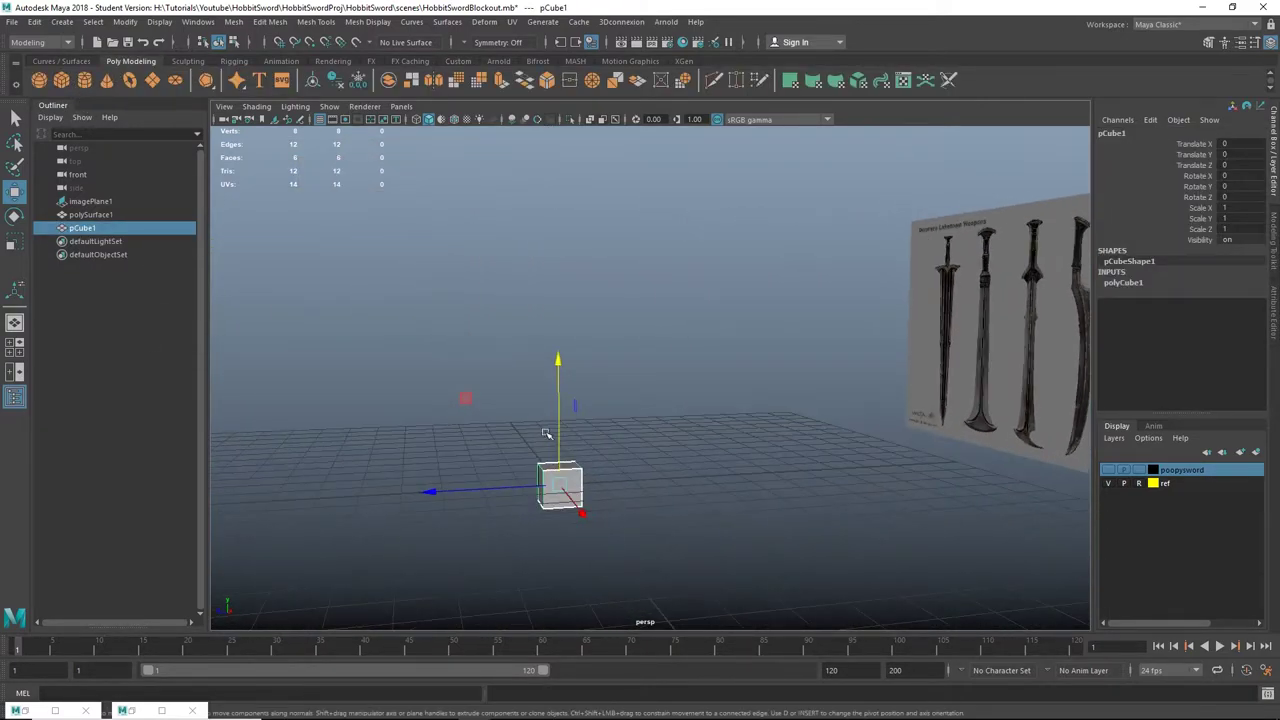
scroll(560, 450, "up", 1)
middle_click_drag(588, 470, 580, 420, "alt")
left_click_drag(580, 420, 541, 408, "alt")
right_click_drag(541, 408, 543, 361)
left_click_drag(541, 331, 600, 443)
key("Delete")
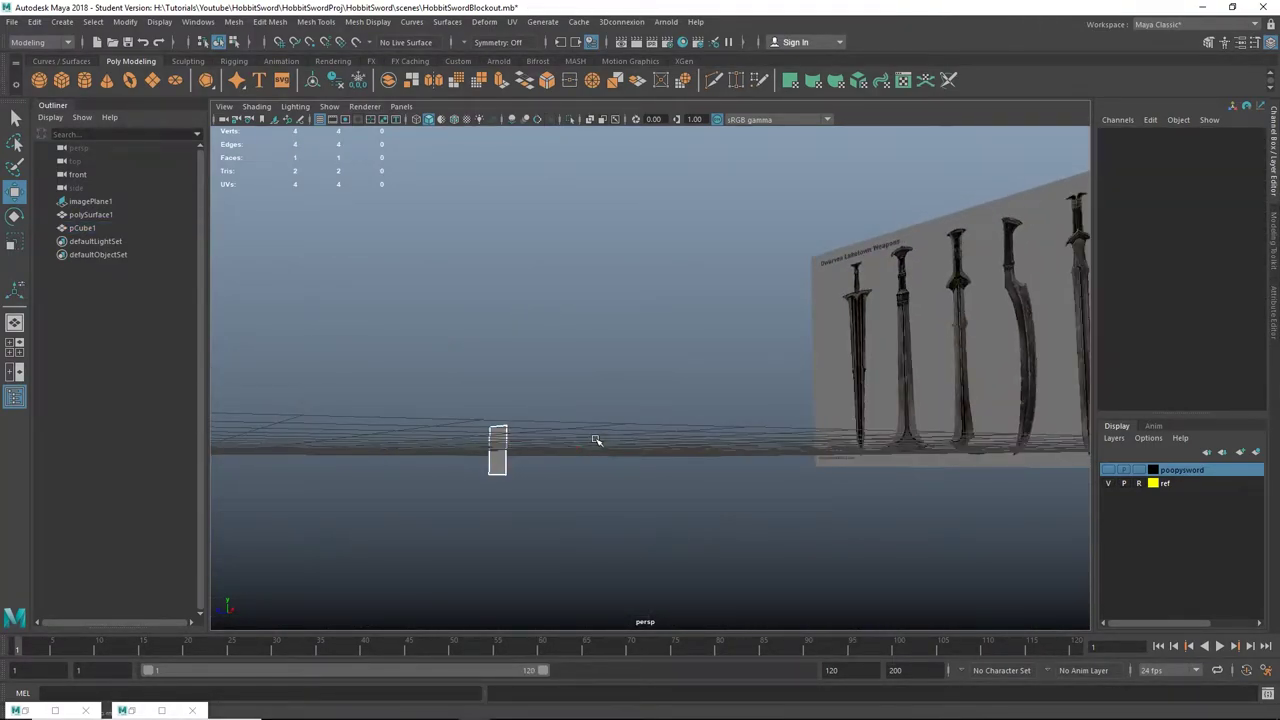
Step: In the front view, move the plane up to the curved sword's pommel at about X 0.192, Y 7.314
left_click_drag(498, 419, 533, 424, "alt")
left_click(21, 346)
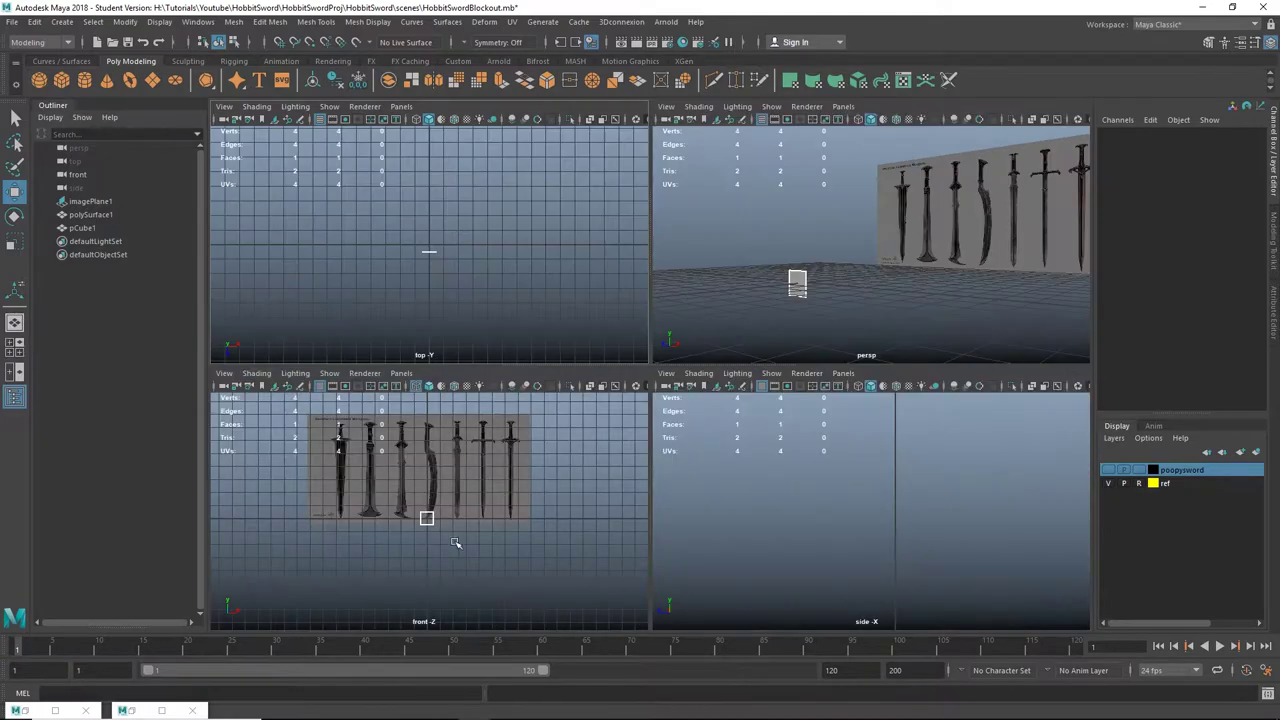
key("space")
scroll(546, 416, "up", 3)
middle_click_drag(548, 418, 592, 358, "alt")
right_click_drag(674, 342, 757, 277)
left_click(671, 334)
scroll(680, 334, "up", 1)
middle_click_drag(702, 330, 673, 456, "alt")
left_click(664, 414)
left_click_drag(640, 469, 648, 190)
Step: Scale the plane down uniformly to about 0.261 over the curved sword's pommel
scroll(668, 220, "up", 3)
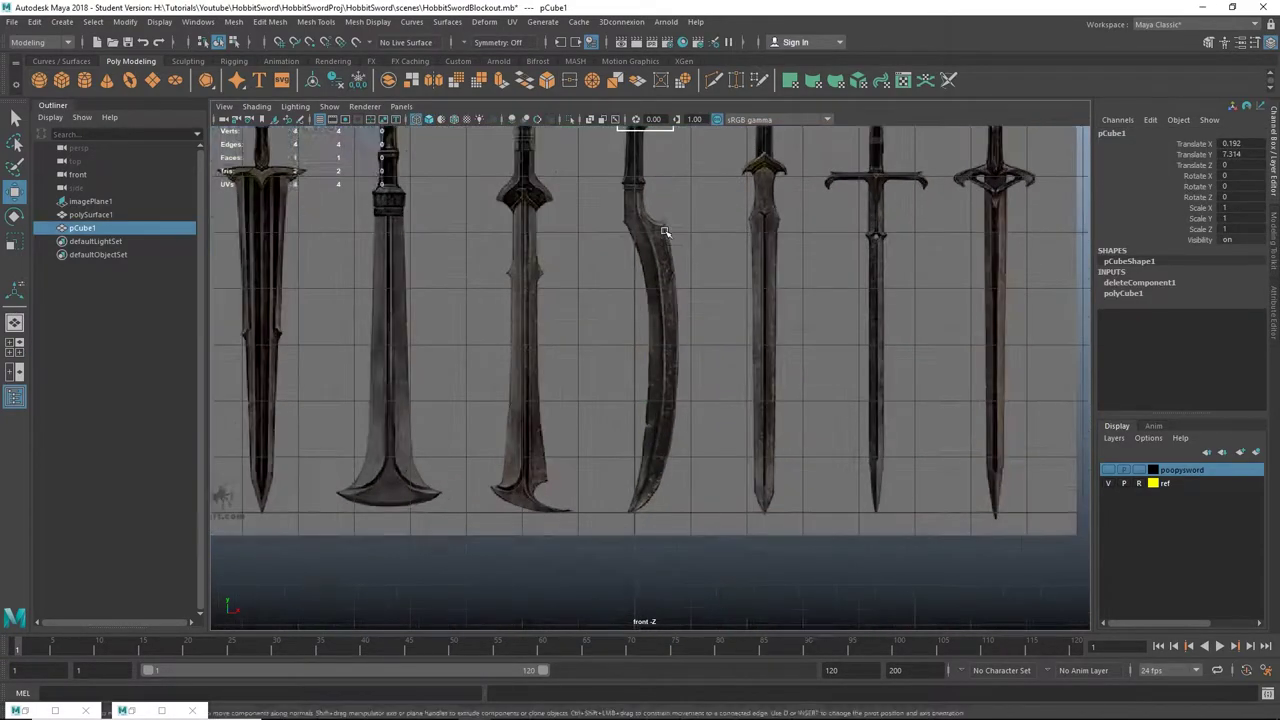
middle_click_drag(668, 220, 678, 394, "alt")
scroll(694, 294, "up", 3)
middle_click_drag(694, 294, 692, 404, "alt")
scroll(700, 417, "down", 2)
scroll(692, 360, "up", 3)
middle_click_drag(690, 355, 688, 367, "alt")
scroll(688, 368, "up", 3)
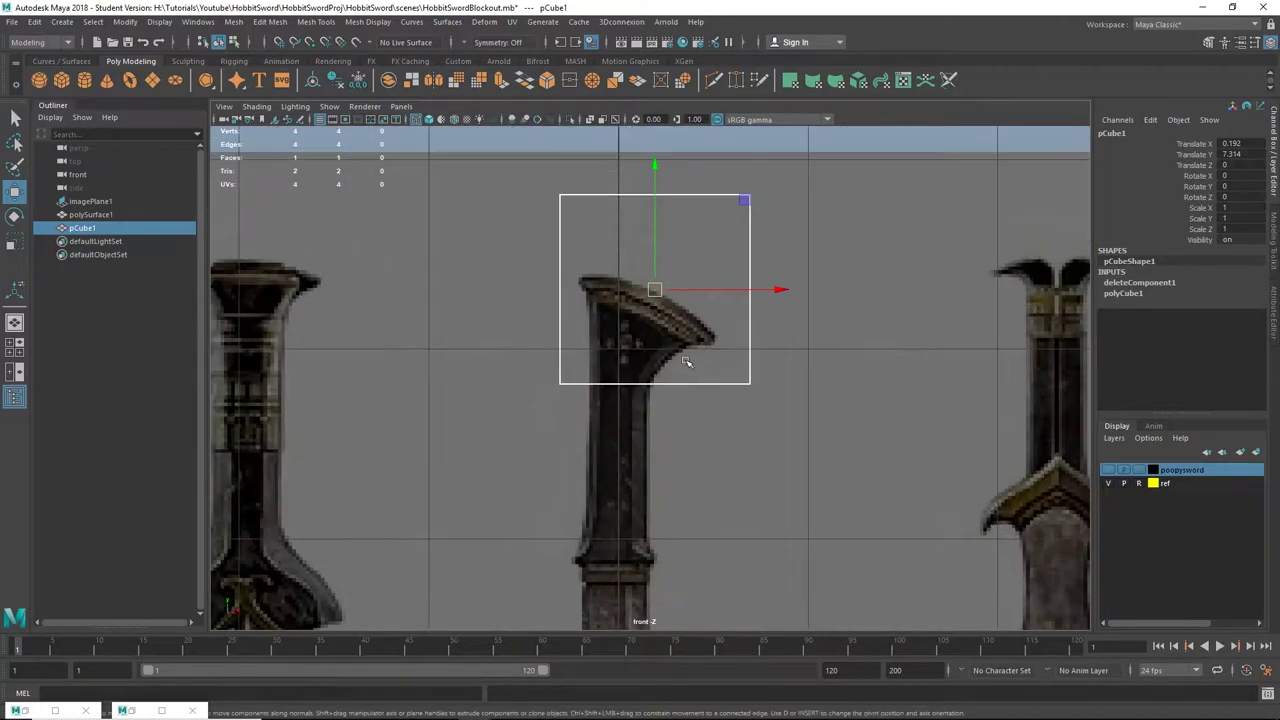
key("r")
left_click_drag(655, 290, 530, 318)
Step: Rotate the plane about -29.5 degrees around Z and move it onto the pommel at about X 0.128, Y 7.18
key("e")
key("e")
left_click_drag(763, 346, 723, 389)
key("w")
left_click_drag(655, 290, 645, 316)
Step: Extrude the plane's lower side edge and pull it out to the slanted tip of the pommel
scroll(650, 314, "up", 6)
middle_click_drag(662, 317, 651, 369, "alt")
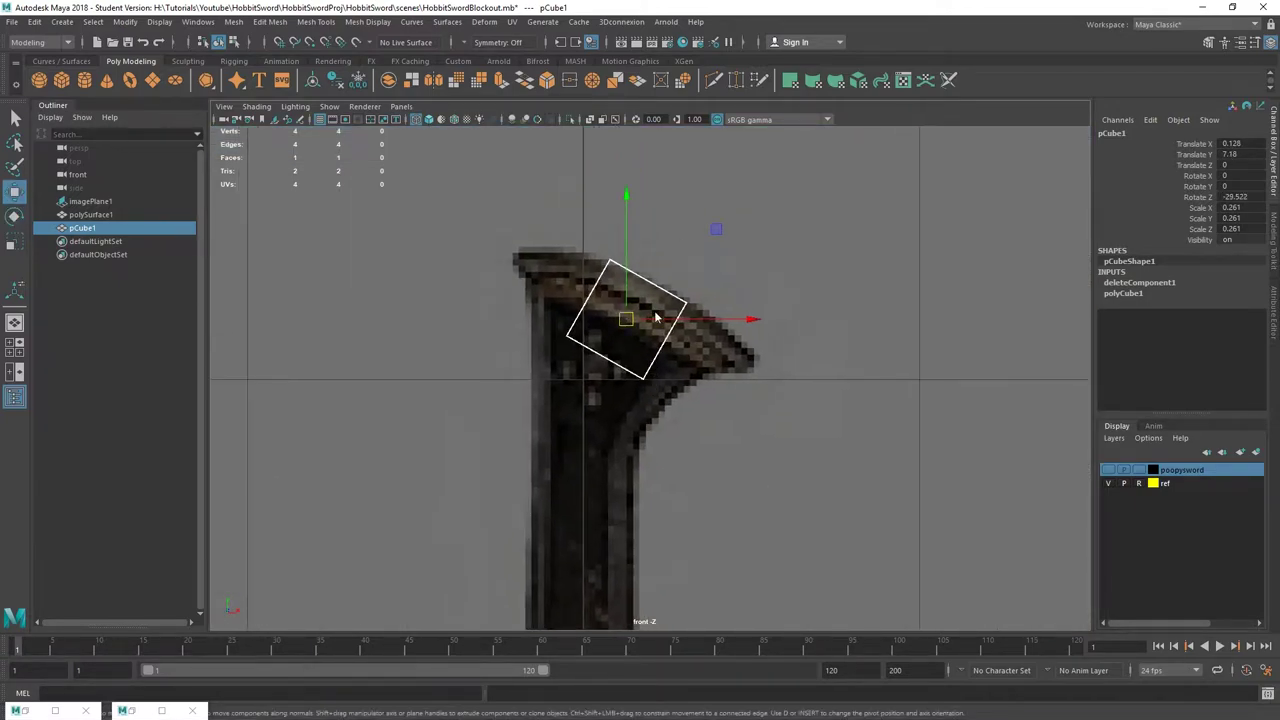
right_click_drag(656, 317, 659, 280)
left_click(672, 335)
key("ctrl+e")
key("w")
left_click_drag(755, 253, 827, 307)
Step: Move the lower vertex of the extruded face up onto the underside of the pommel's slanted tip
scroll(723, 386, "up", 2)
right_click_drag(727, 322, 677, 325)
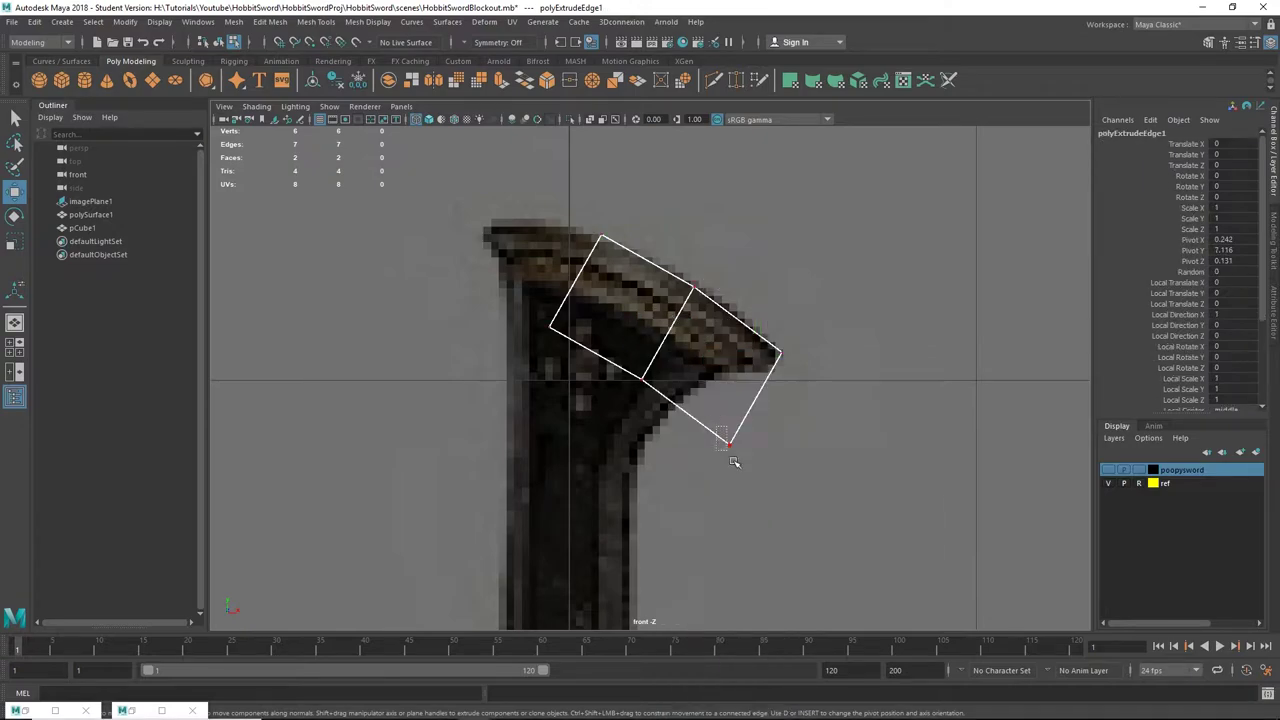
left_click(727, 445)
left_click_drag(820, 354, 826, 279)
Step: Extrude the lower edge of the pommel tip face and pull it down to the top of the grip
middle_click_drag(656, 376, 652, 362, "alt")
right_click_drag(676, 322, 689, 287)
left_click(687, 359)
key("ctrl+e")
key("w")
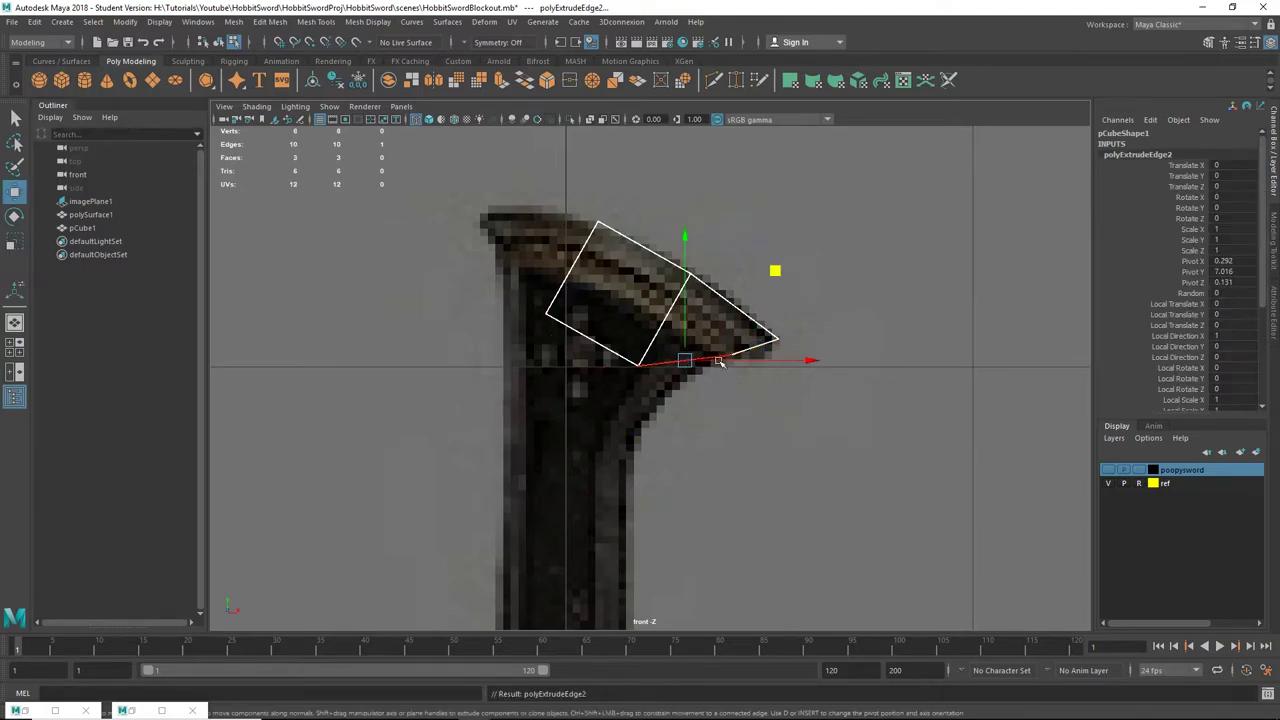
left_click_drag(775, 272, 681, 348)
Step: Scale the two lowest vertices along world Y until they form a level horizontal edge
right_click_drag(576, 405, 516, 328)
left_click_drag(506, 410, 742, 482)
key("r")
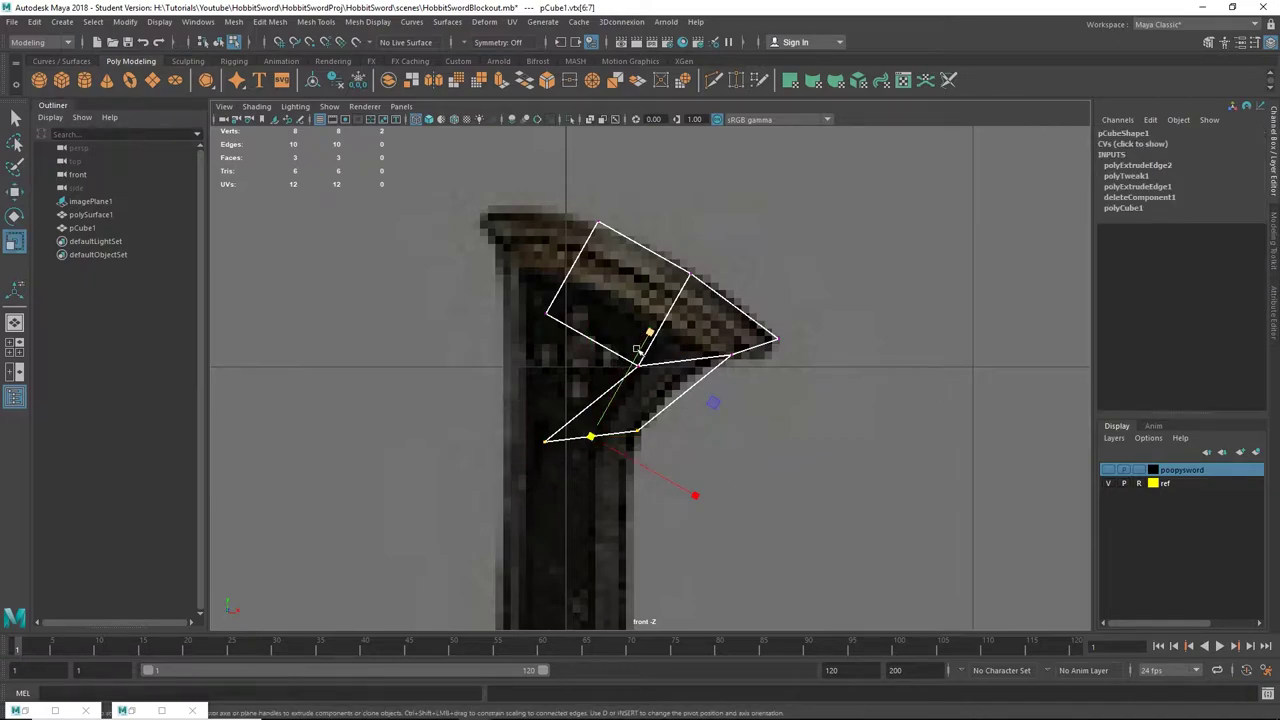
right_click_drag(597, 436, 550, 436, "ctrl+shift")
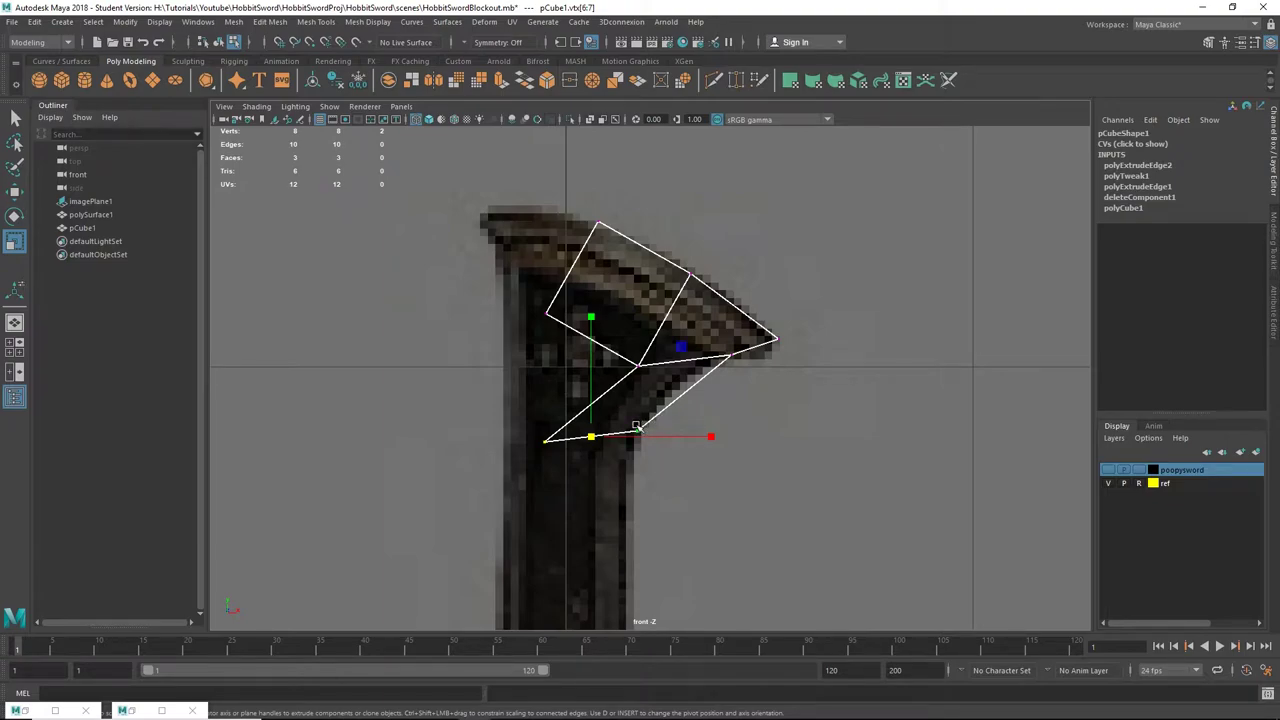
left_click_drag(592, 317, 643, 584)
key("w")
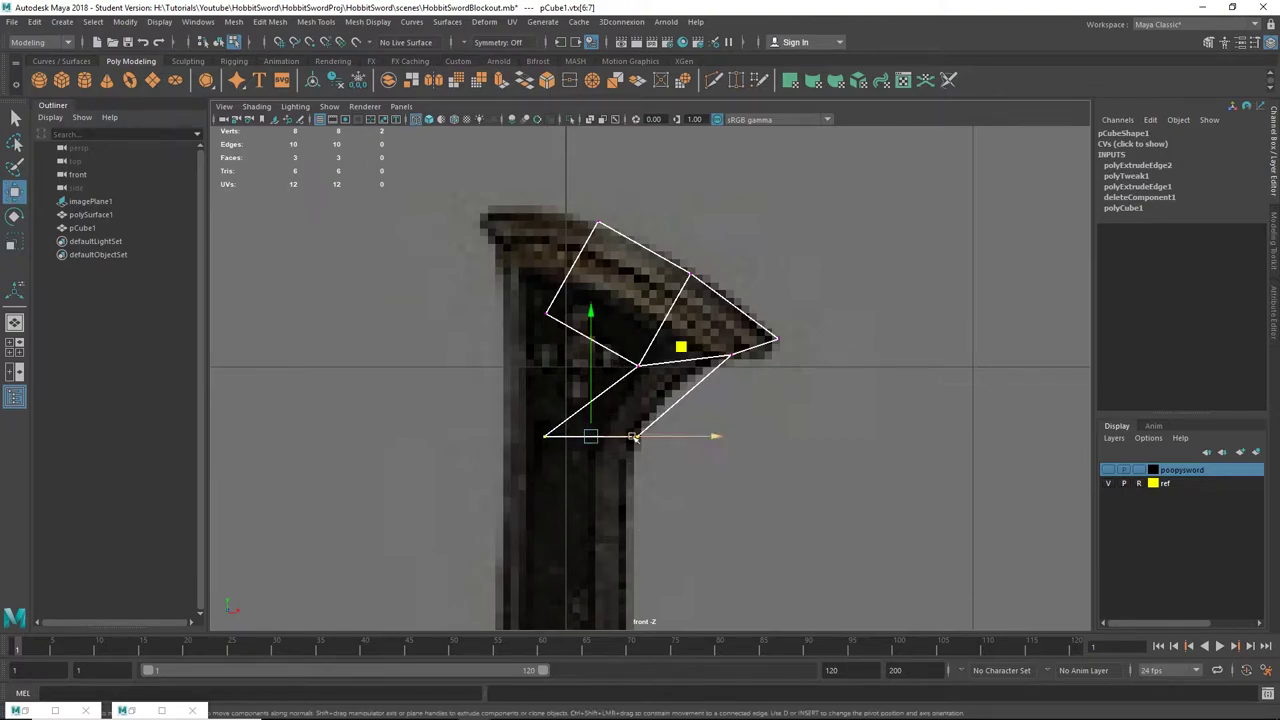
Step: Fit the level lower edge to the grip's side and shift the inner vertex toward the middle of the pommel
right_click_drag(643, 349, 664, 350, "alt")
middle_click_drag(664, 350, 632, 349, "alt")
left_click_drag(690, 338, 664, 369)
middle_click_drag(652, 357, 658, 365, "alt")
left_click_drag(597, 351, 556, 358)
middle_click_drag(600, 324, 622, 350, "alt")
Step: Extrude the upper side edge toward the pommel's back corner and fit its vertices into a vertical edge along the grip side
right_click_drag(557, 297, 557, 259)
left_click(567, 279)
key("ctrl+e")
key("w")
left_click_drag(652, 204, 603, 199)
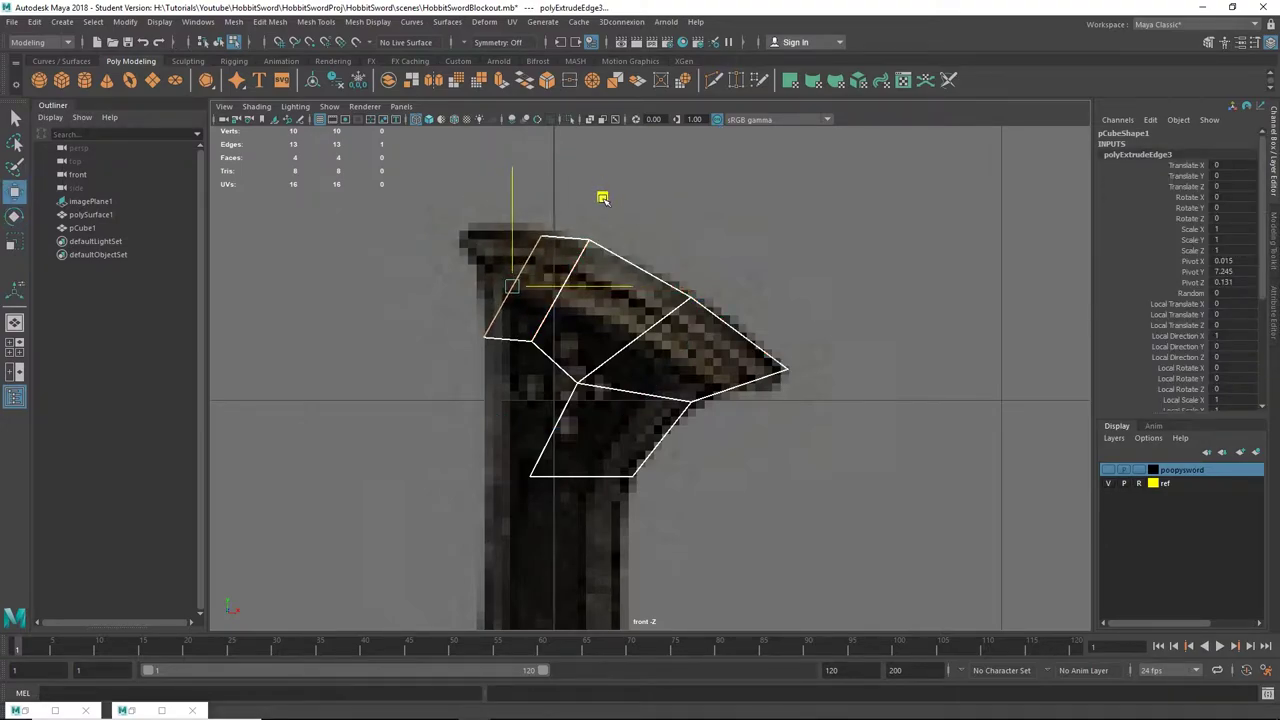
right_click_drag(580, 223, 510, 217)
left_click_drag(508, 215, 559, 243)
middle_click_drag(561, 250, 582, 209, "alt")
Step: Try to close the open gap beside the inner vertices with Fill Hole and undo it
right_click_drag(565, 316, 564, 280)
left_click(546, 299)
left_click(575, 320, "shift")
left_click(585, 353, "shift")
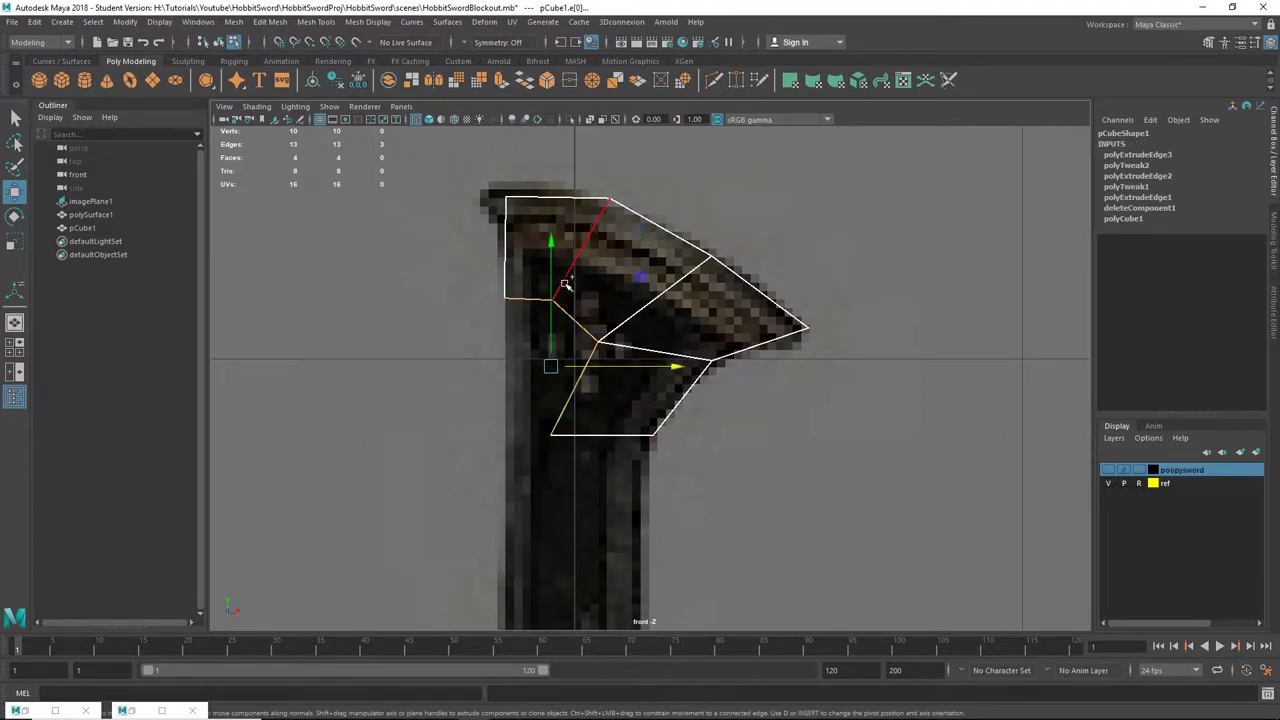
left_click(238, 24)
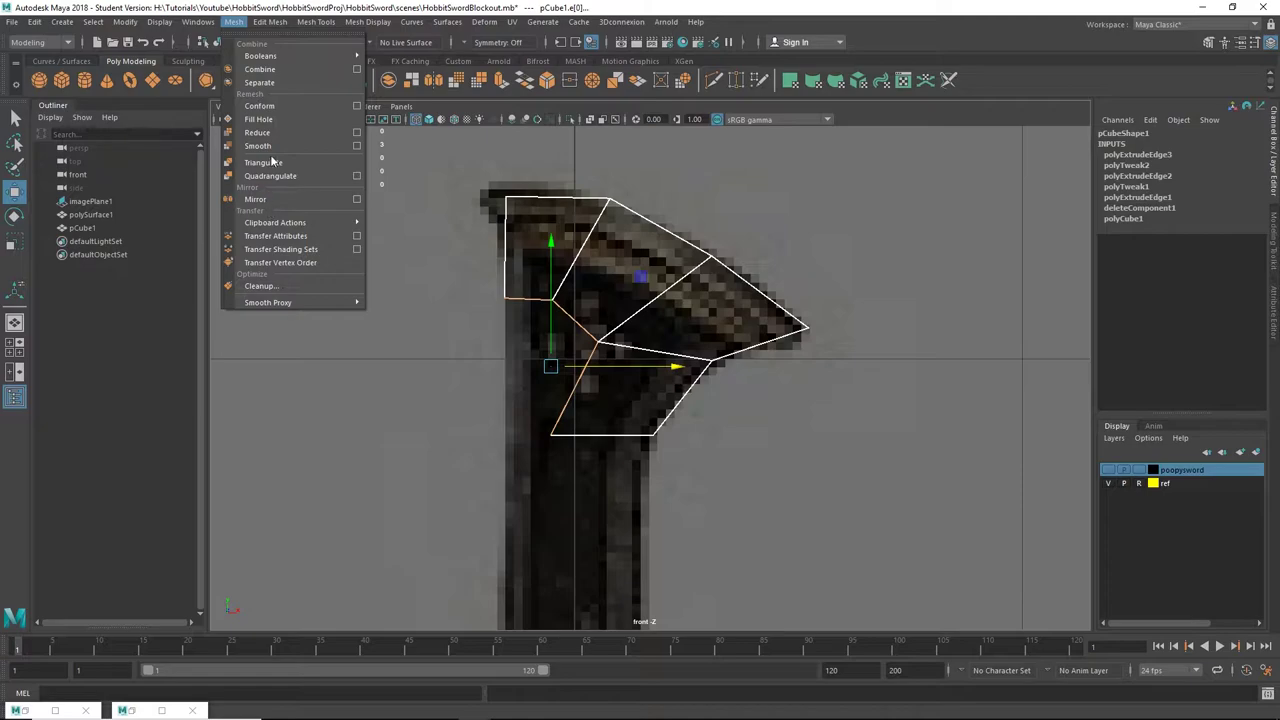
left_click(258, 119)
key("ctrl+z")
key("ctrl+z")
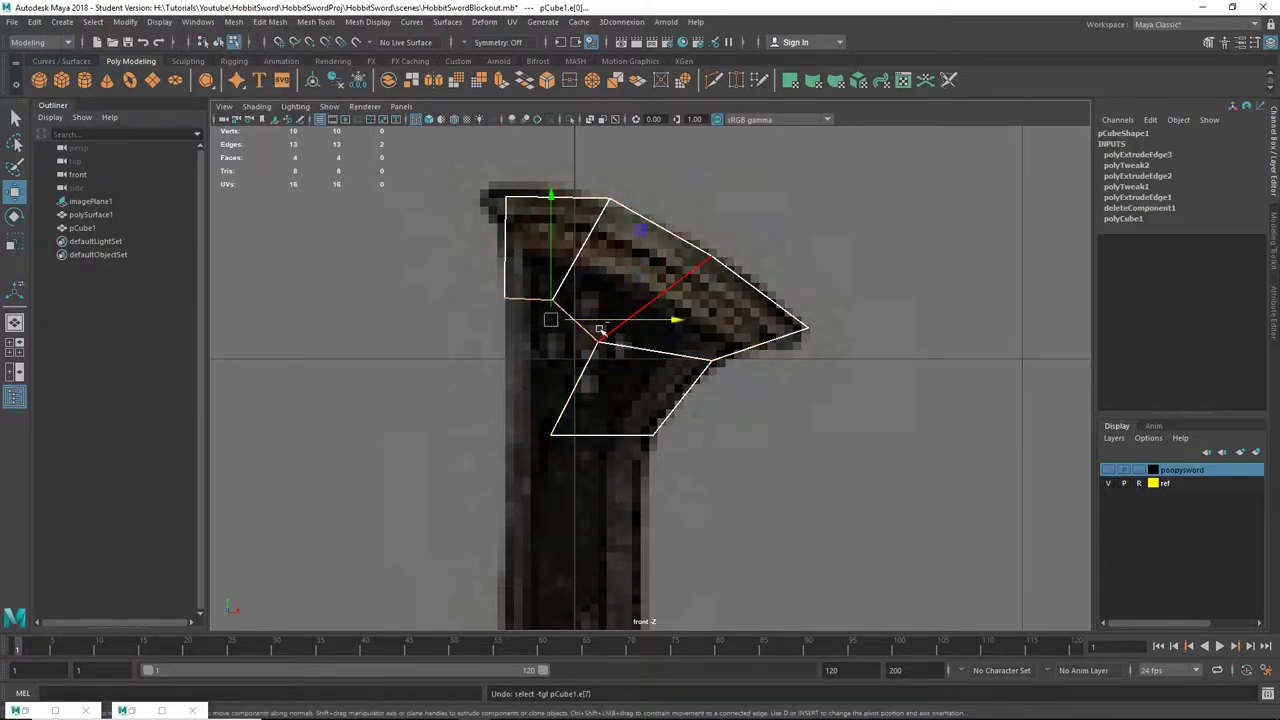
Step: Bridge the two facing open edges to close the gap between the pommel's back and the grip
scroll(590, 337, "up", 1)
middle_click_drag(587, 336, 604, 327, "alt")
left_click(521, 279)
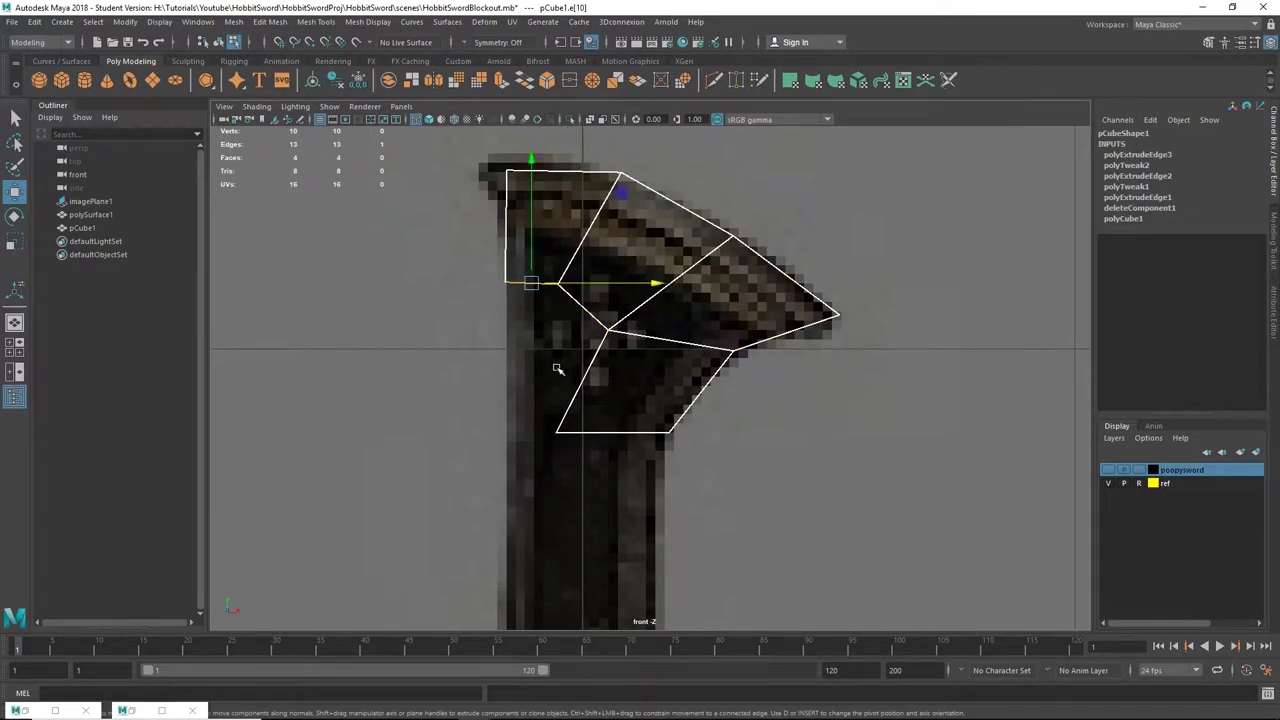
left_click(579, 391, "shift")
right_click_drag(587, 371, 565, 531, "shift")
middle_click_drag(628, 399, 627, 408, "alt")
Step: Apply Merge to the vertices along the inner side of the bridged face
right_click_drag(583, 321, 572, 222)
left_click(554, 297)
left_click_drag(589, 313, 618, 355)
right_click_drag(608, 337, 612, 271, "shift")
scroll(620, 325, "down", 5)
scroll(637, 354, "up", 3)
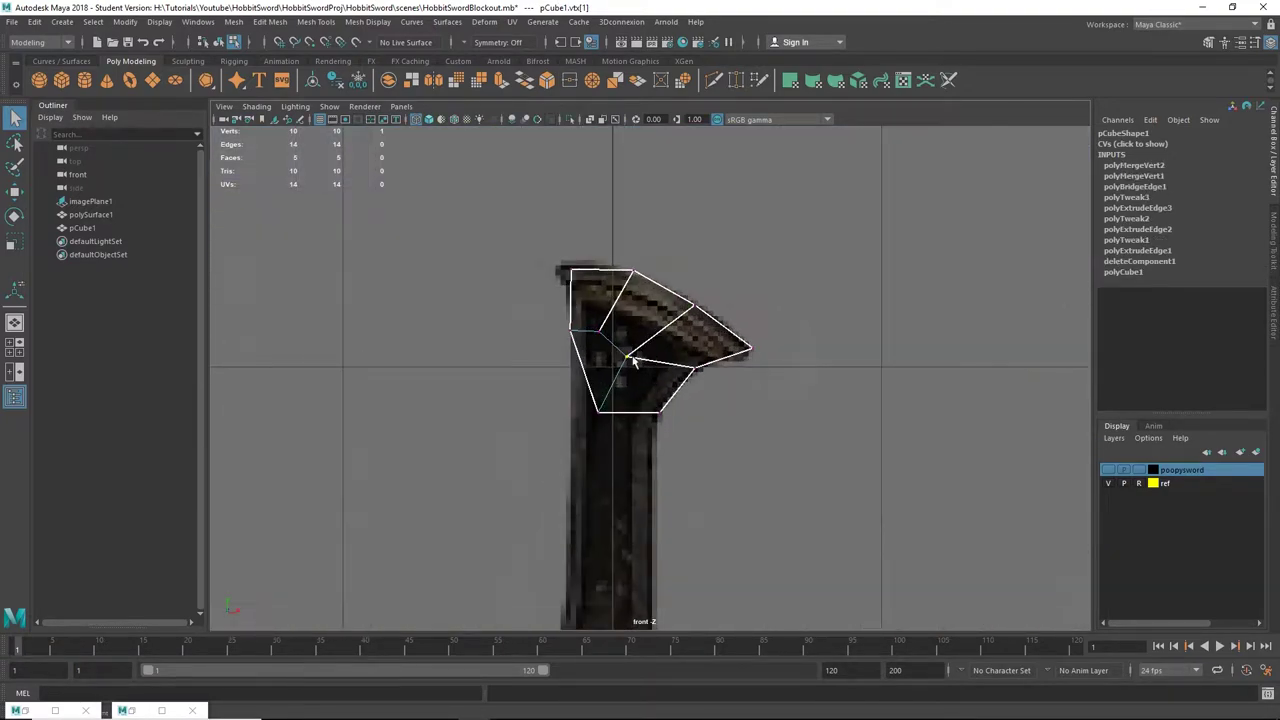
Step: Move the lower corner vertex out to the grip's straight side and raise the central inner vertex slightly
scroll(637, 356, "up", 2)
middle_click_drag(637, 356, 653, 334, "alt")
right_click_drag(624, 323, 580, 324)
left_click_drag(585, 380, 611, 404)
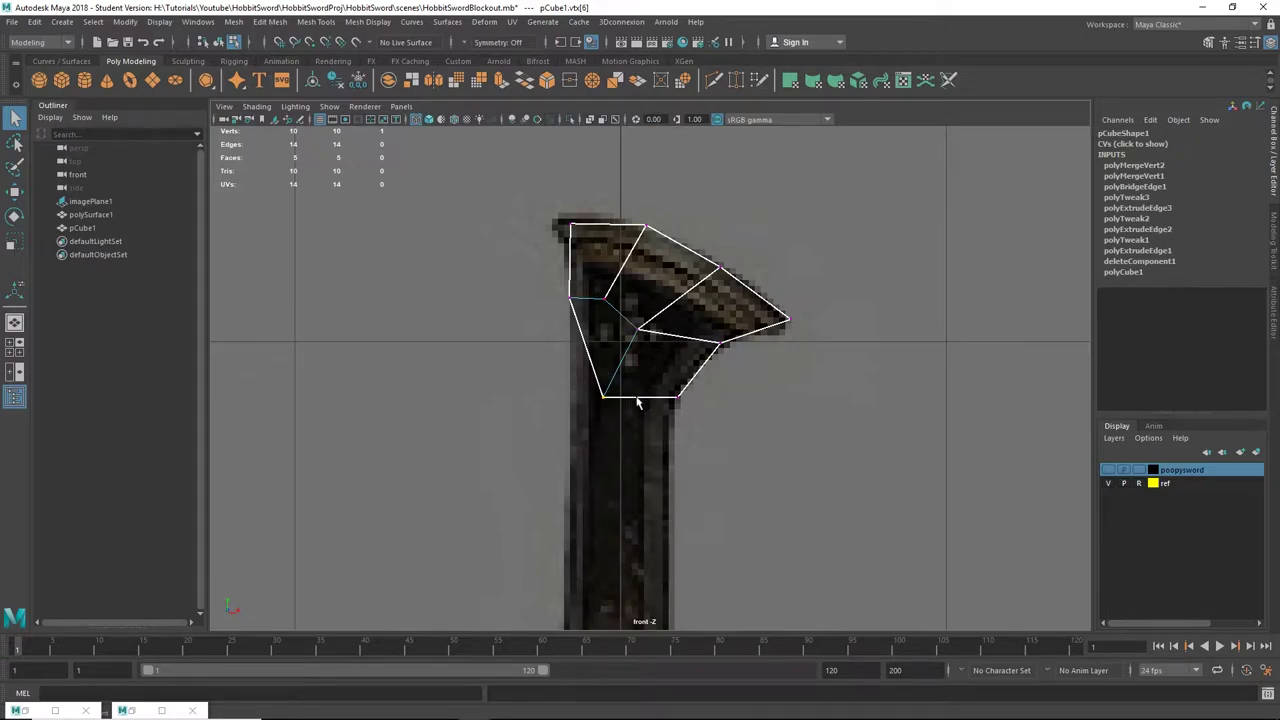
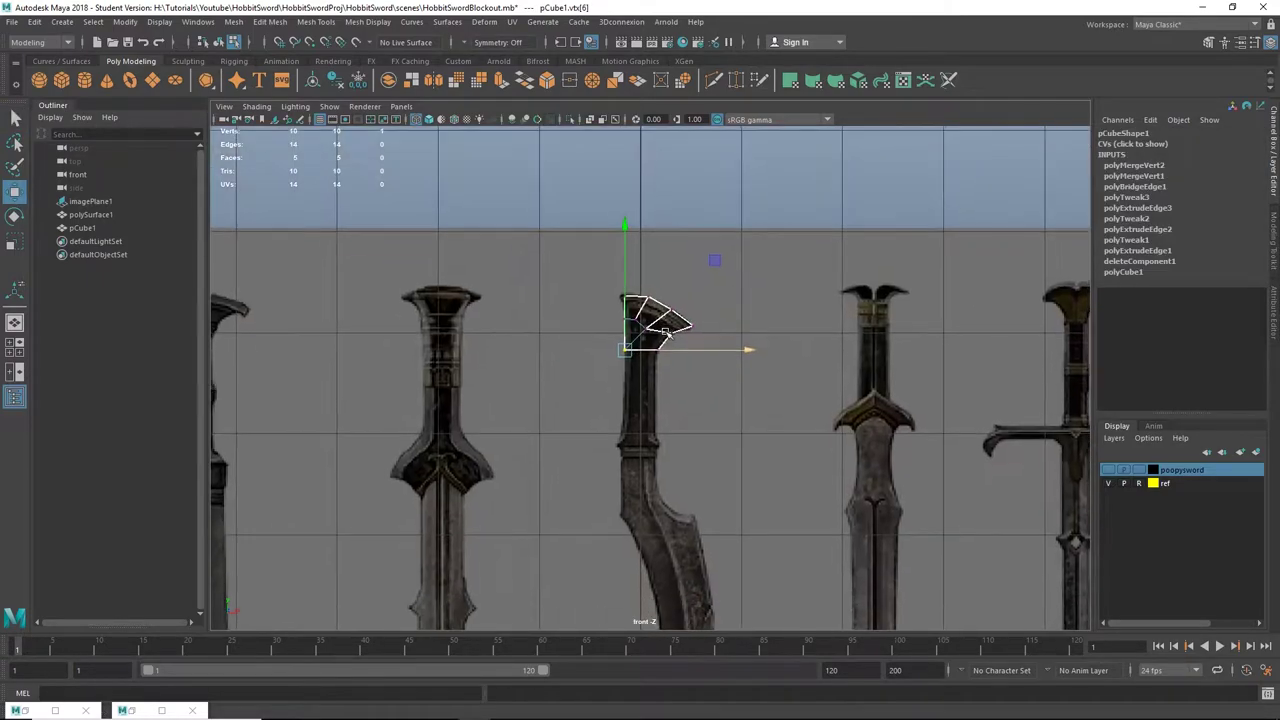
left_click(631, 319)
left_click_drag(640, 328, 648, 318)
scroll(643, 320, "up", 1)
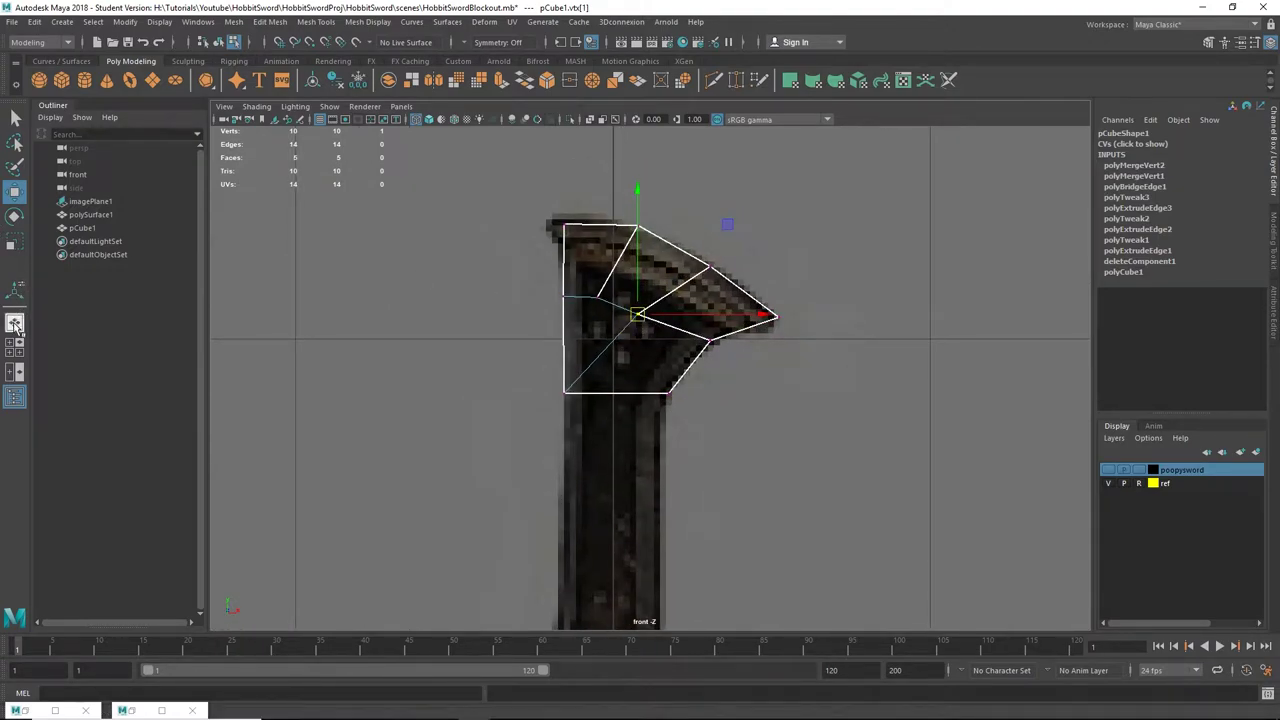
Step: In the perspective view, scale all vertices of the pommel mesh along Z to flatten it
left_click(15, 323)
left_click_drag(543, 358, 648, 432, "alt")
scroll(648, 432, "down", 5)
middle_click_drag(611, 360, 620, 417, "alt")
scroll(620, 417, "up", 5)
left_click_drag(620, 417, 590, 499, "alt")
left_click_drag(590, 499, 580, 456, "alt")
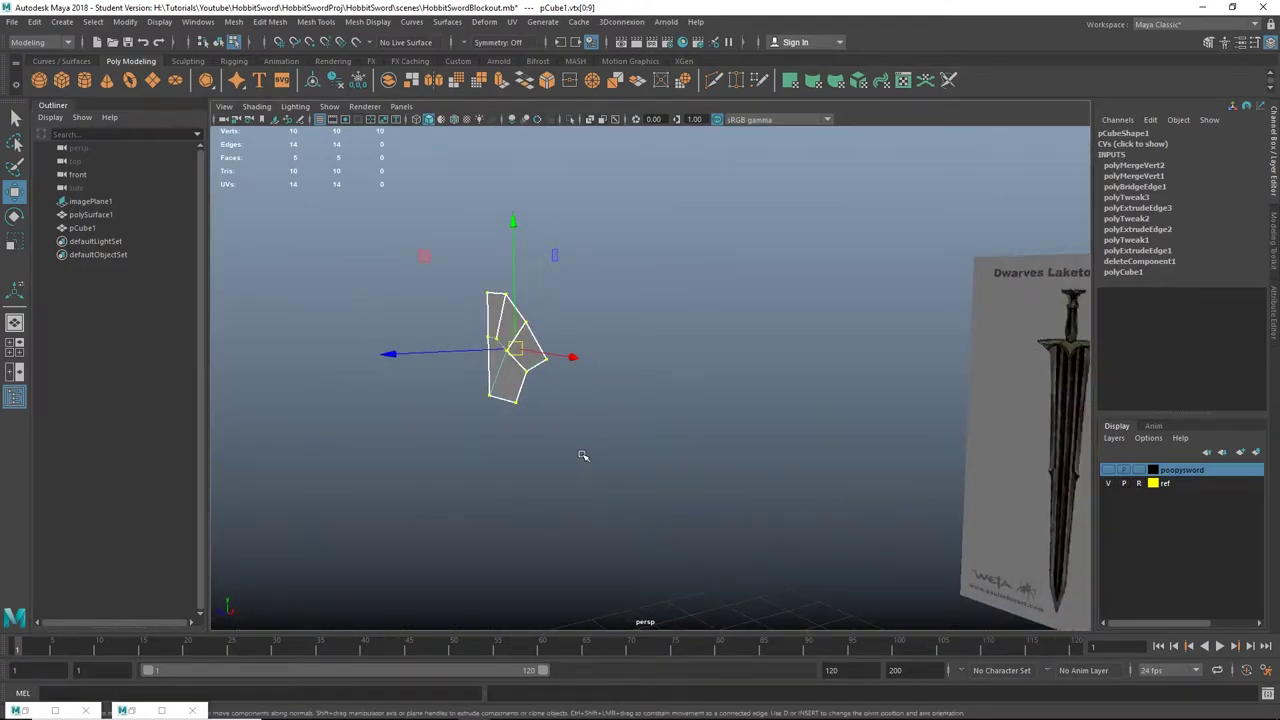
key("r")
left_click_drag(394, 353, 396, 353)
Step: Apply a planar UV projection to the whole pommel mesh
right_click_drag(517, 323, 582, 302)
left_click(556, 320)
left_click_drag(551, 323, 675, 385, "alt")
left_click(562, 356)
left_click_drag(665, 307, 613, 272, "alt")
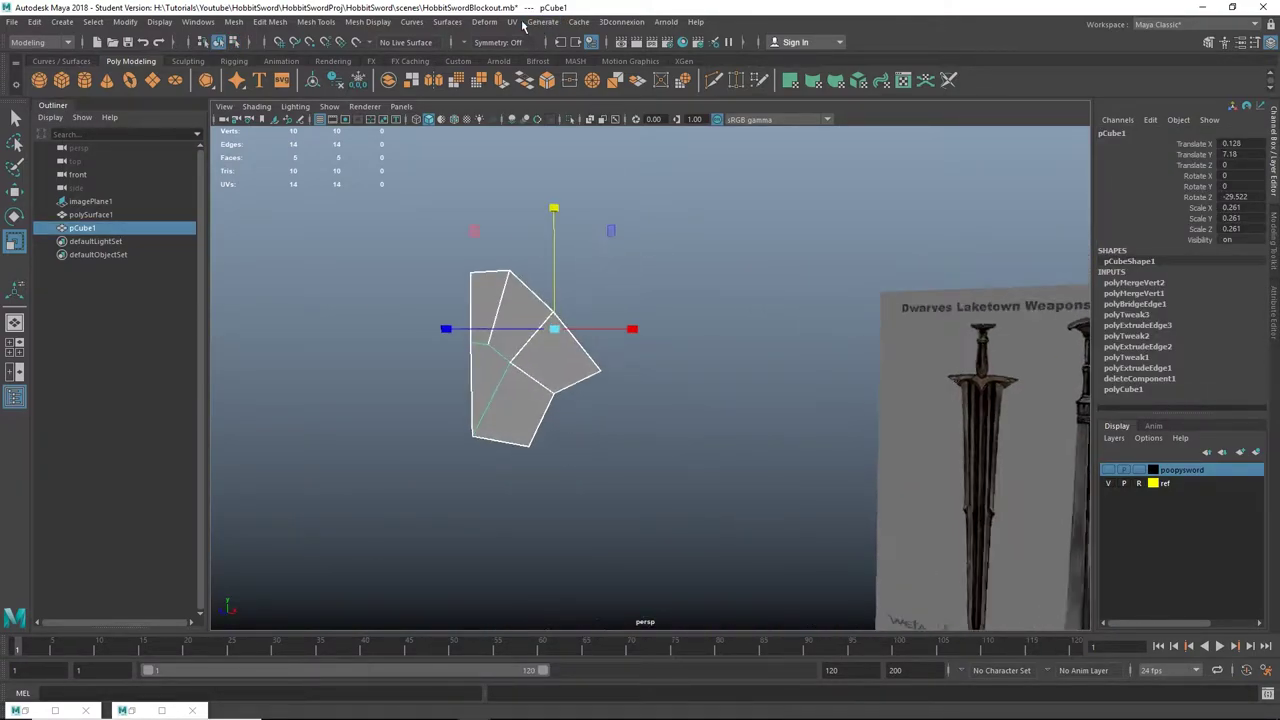
left_click(511, 21)
left_click(560, 184)
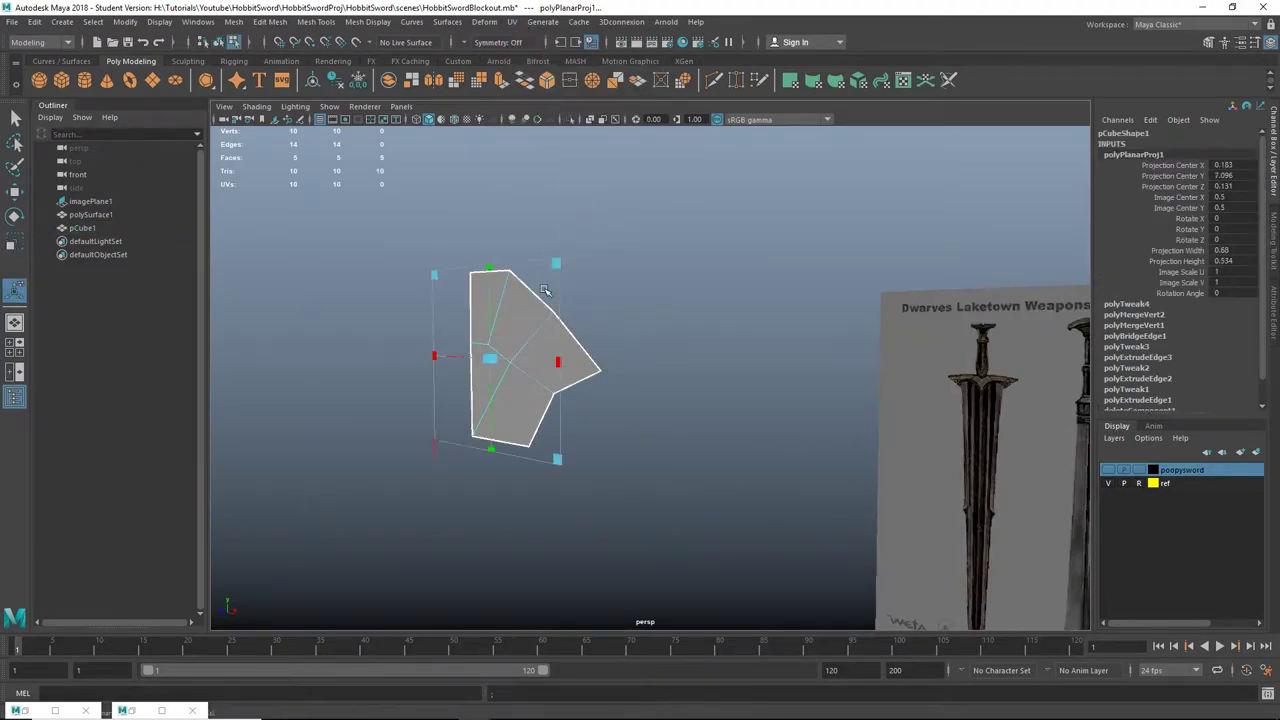
left_click_drag(534, 286, 546, 294, "alt")
Step: Reselect the pommel mesh as an object, delete its history and freeze its transformations
right_click_drag(500, 317, 574, 257)
left_click(560, 303)
left_click(510, 327)
left_click_drag(440, 324, 567, 325, "alt")
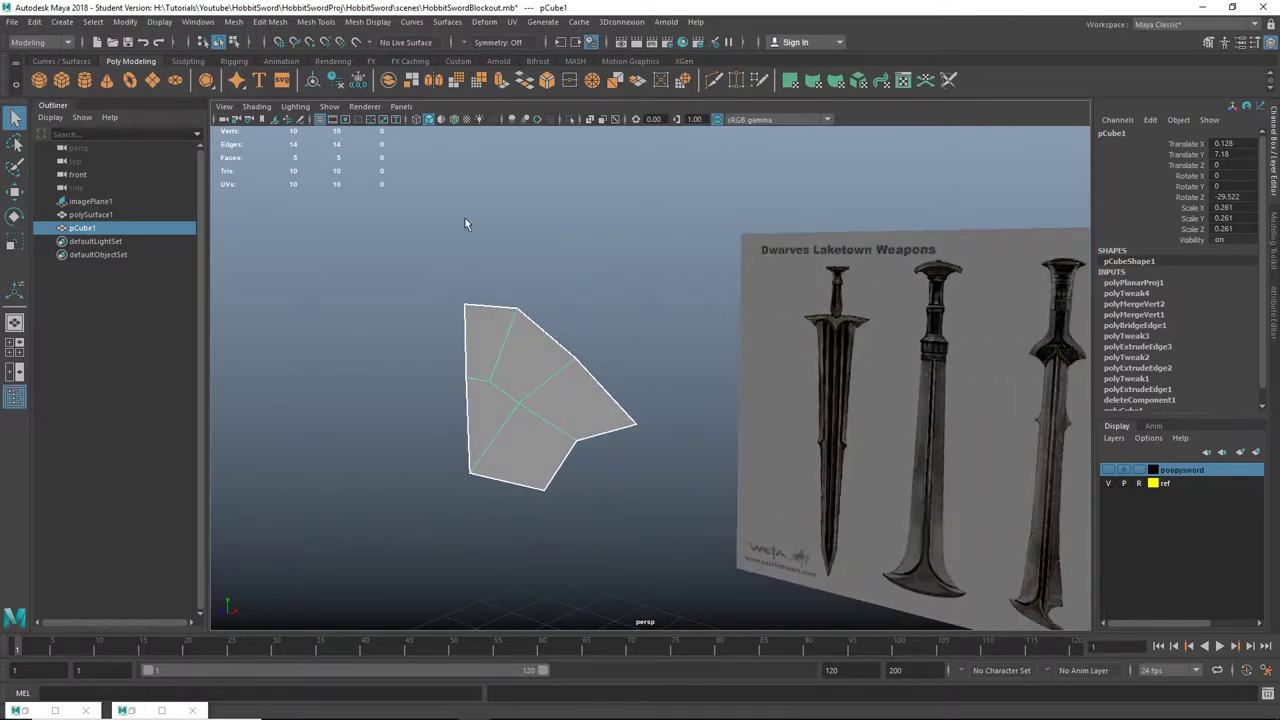
left_click(458, 61)
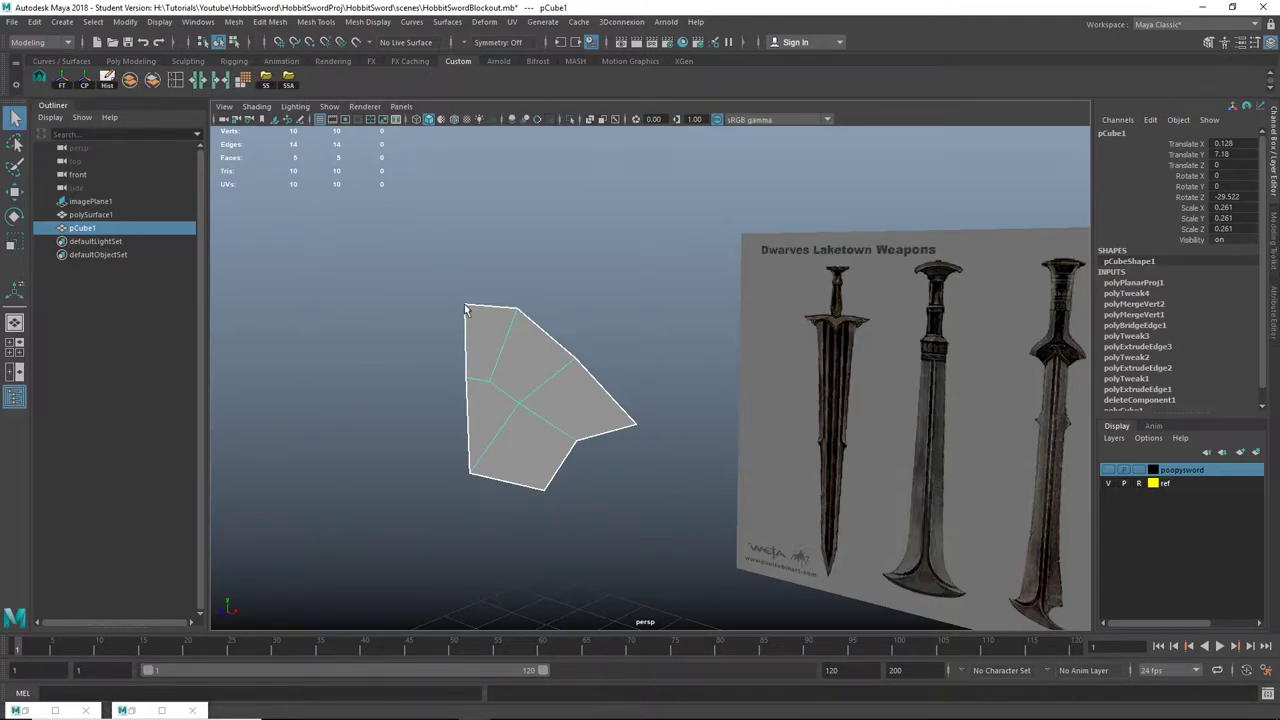
left_click(107, 82)
left_click(64, 83)
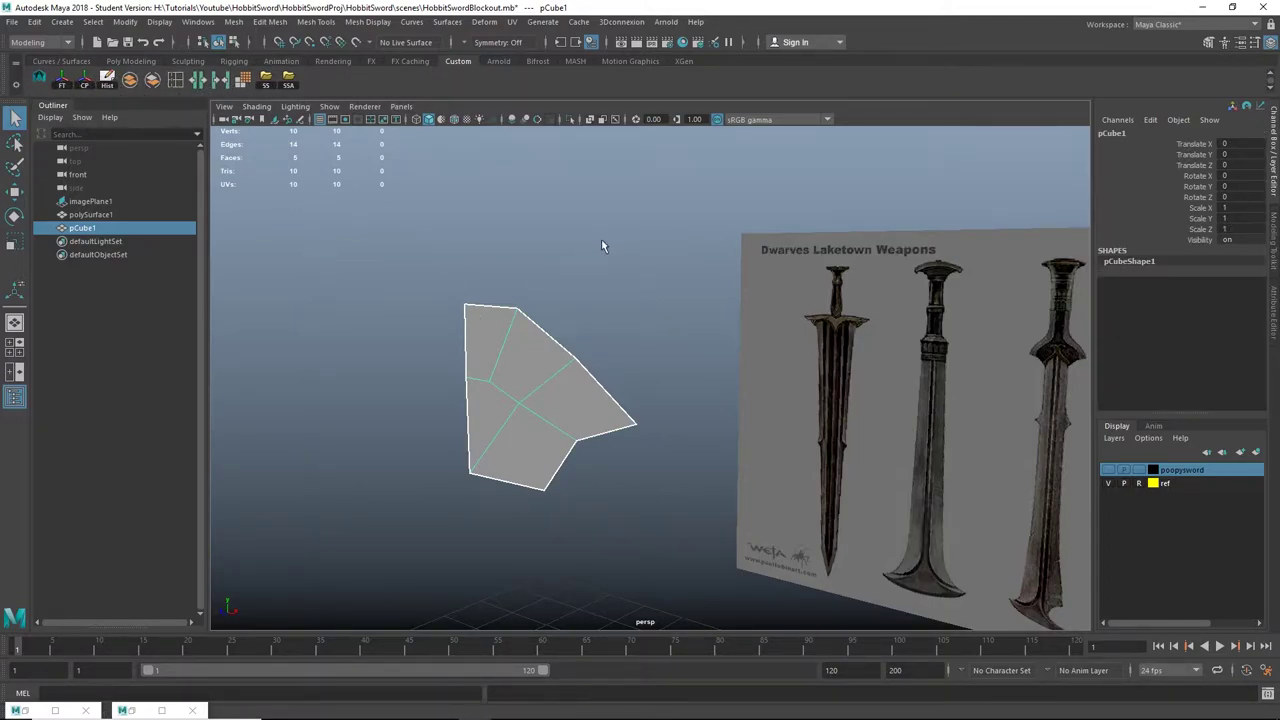
Step: In the front view, extrude the mesh's bottom edge and pull it down the grip to just above the collar
key("space")
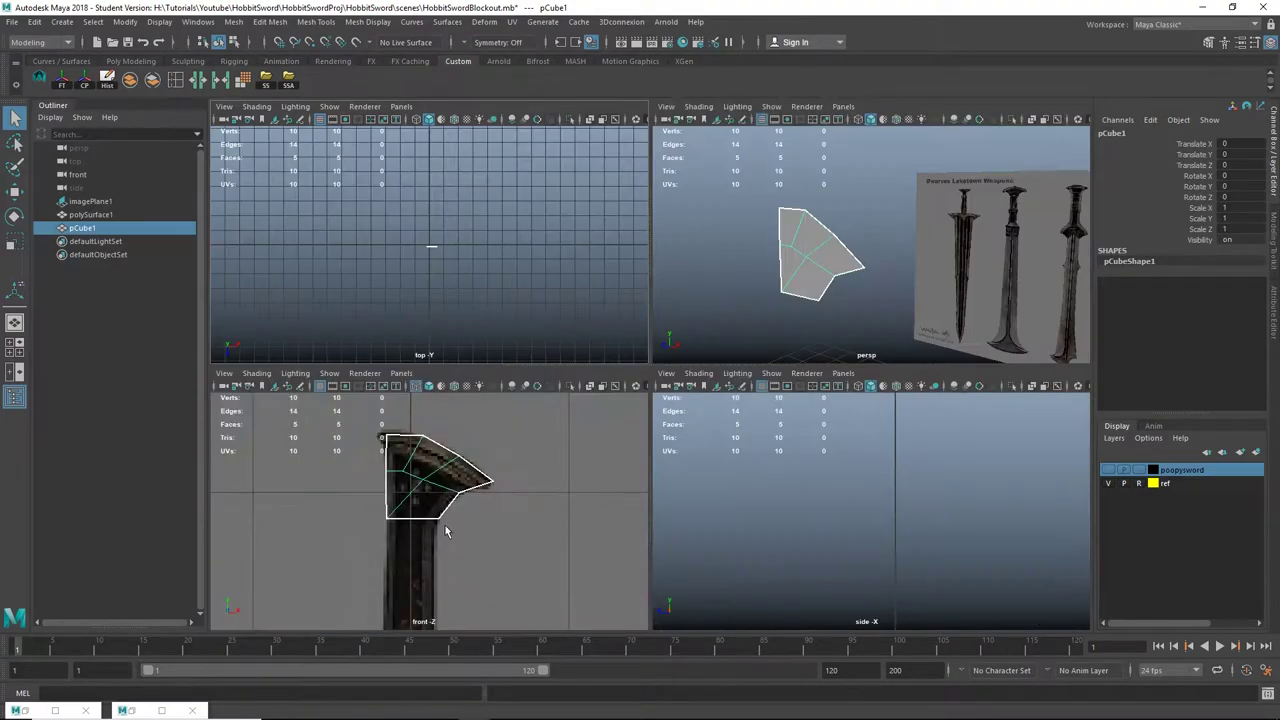
key("space")
middle_click_drag(644, 374, 650, 361, "alt")
right_click_drag(638, 322, 653, 291)
left_click(640, 380)
key("ctrl+e")
key("w")
scroll(735, 383, "down", 10)
scroll(690, 350, "up", 10)
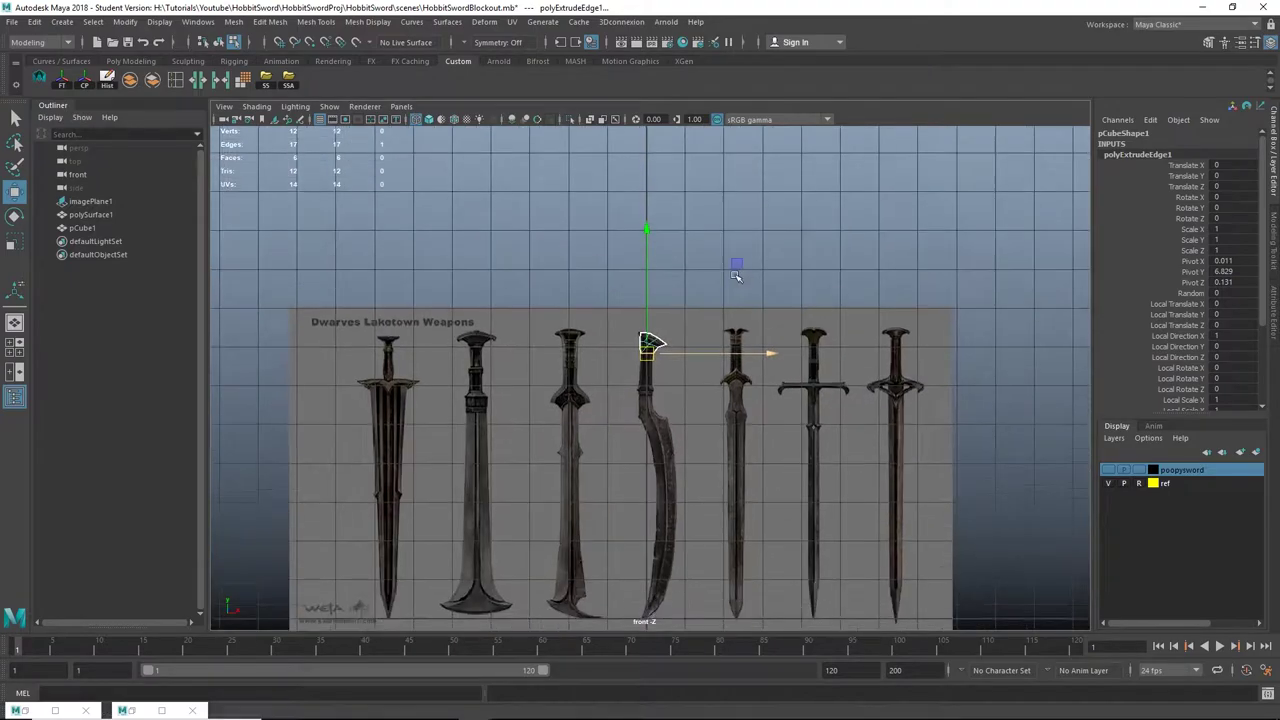
left_click_drag(628, 214, 639, 377)
Step: Try to shift the grip's new lower edge sideways and undo that shift
scroll(641, 380, "up", 3)
middle_click_drag(641, 380, 639, 388, "alt")
left_click_drag(679, 432, 667, 430)
key("ctrl+z")
key("r")
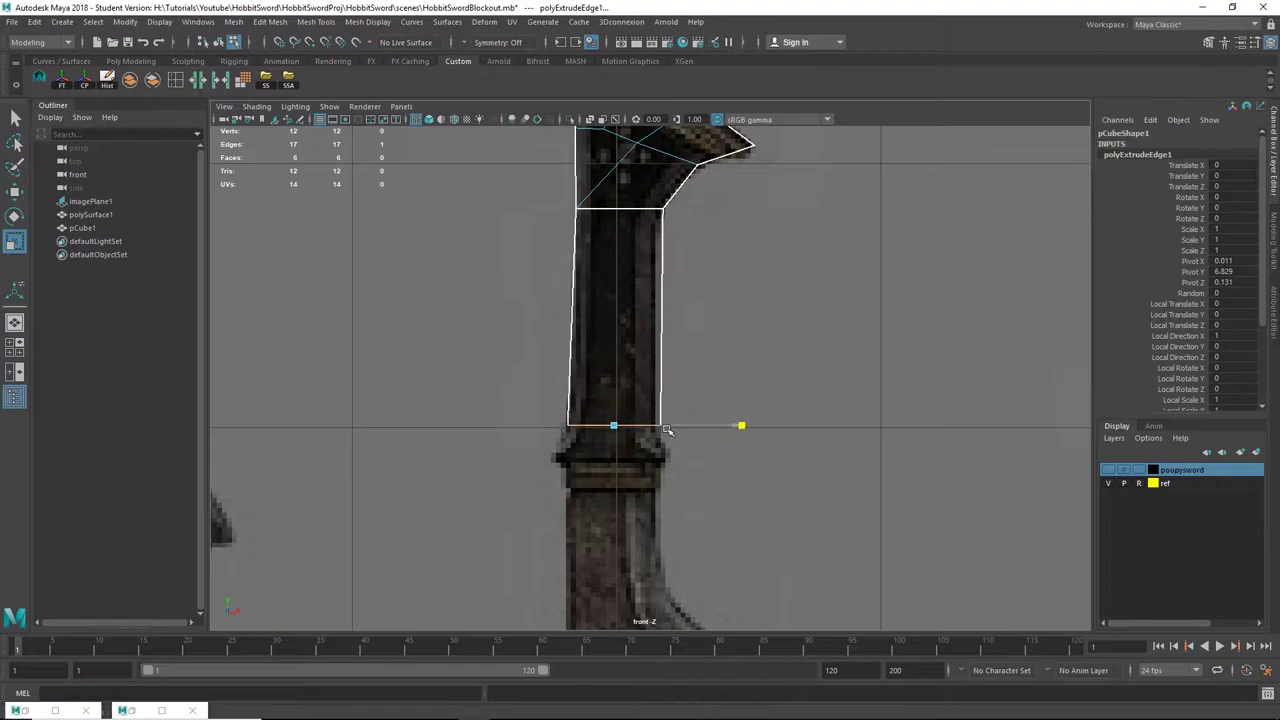
Step: Extrude the grip's lower edge down to the collar and scale it wider to match the flare
middle_click_drag(666, 406, 674, 363, "alt")
scroll(672, 364, "up", 3)
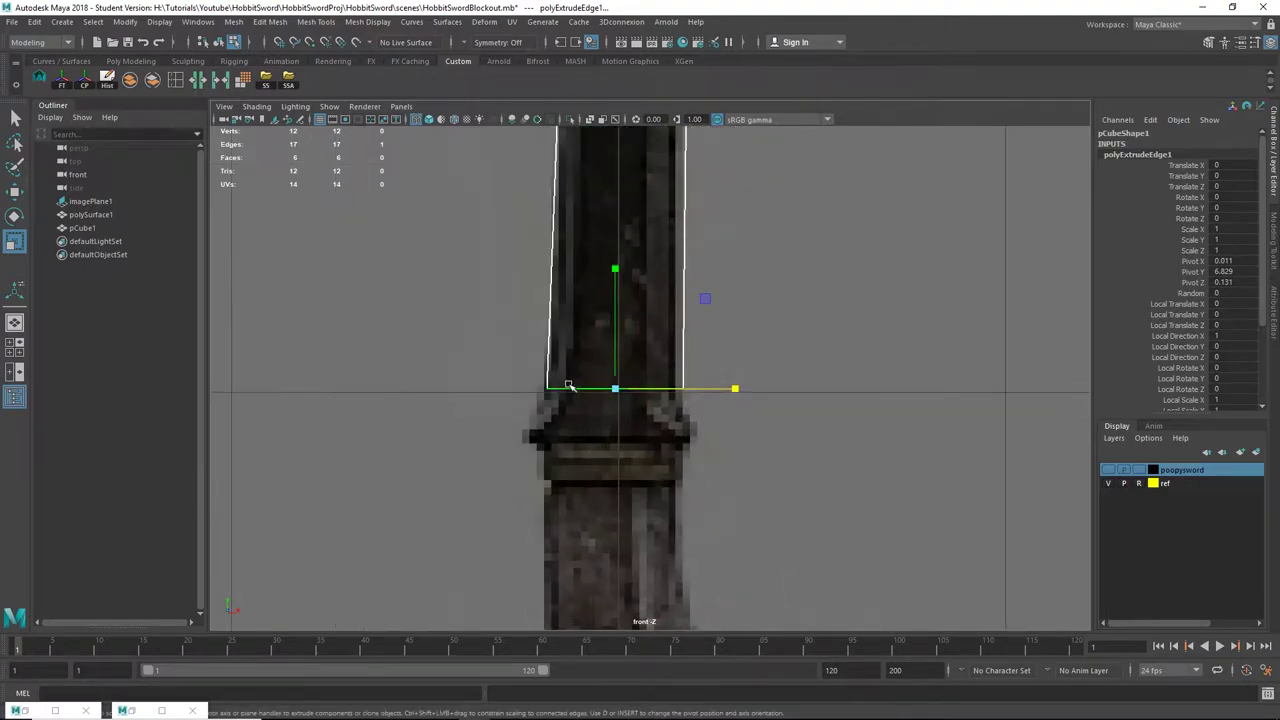
key("ctrl+e")
key("w")
left_click_drag(615, 287, 616, 314)
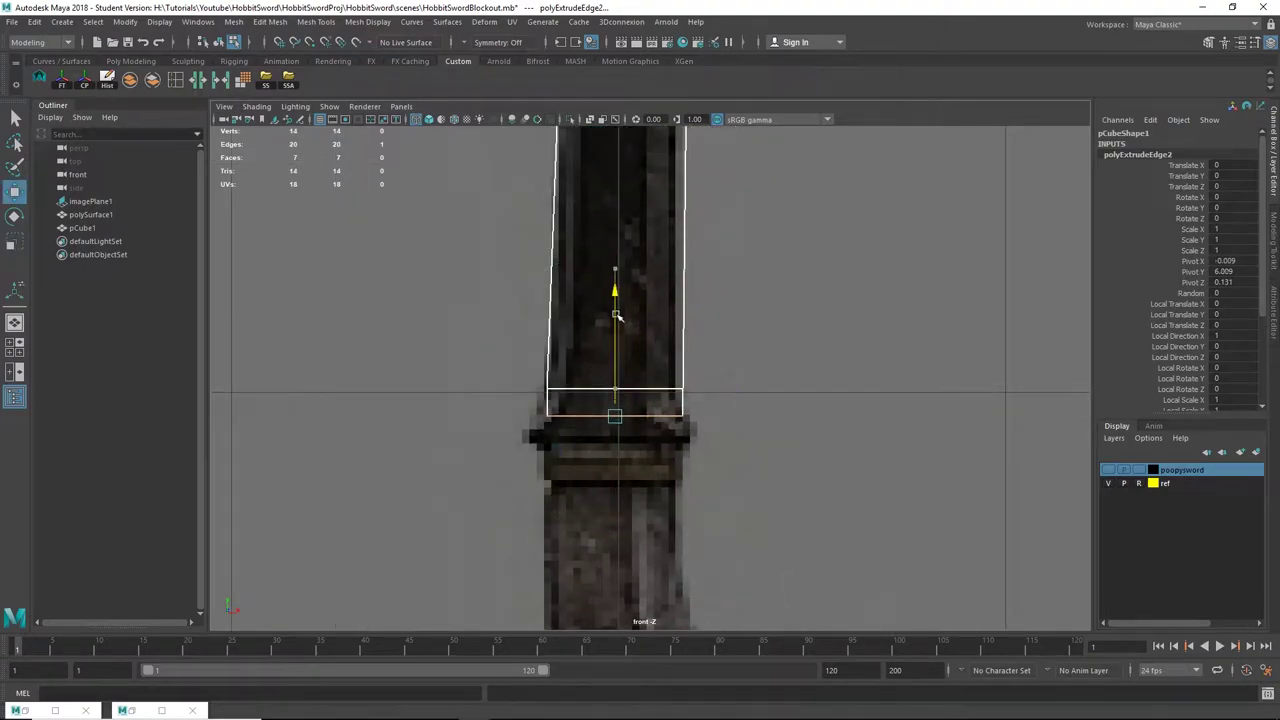
key("r")
left_click_drag(655, 428, 670, 430)
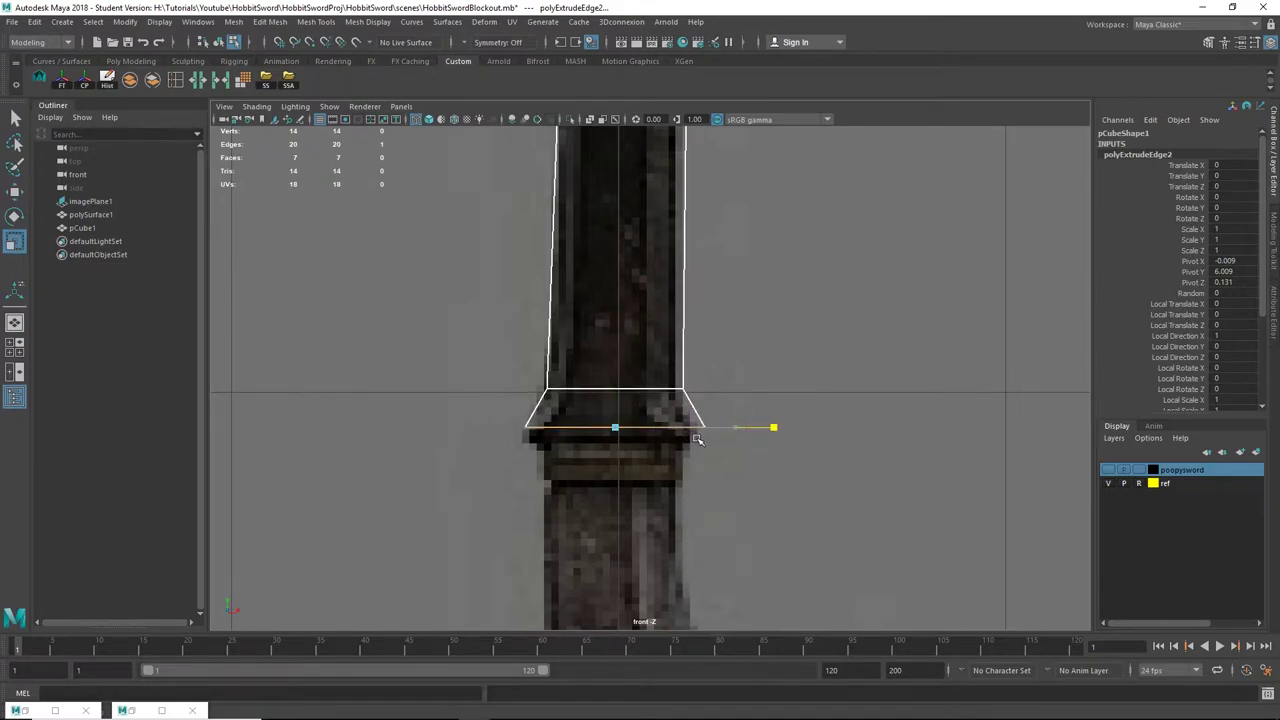
Step: Extrude a short straight collar band, and below it a second section scaled narrower to the blade's width
key("ctrl+e")
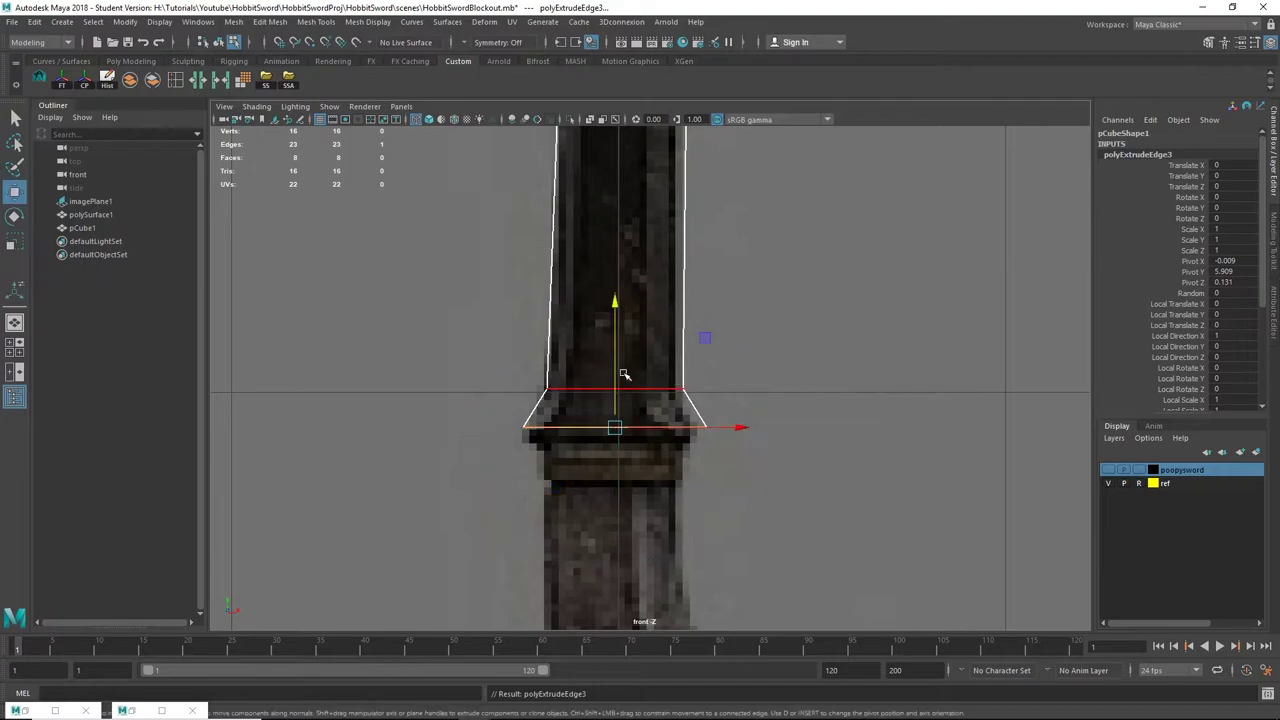
left_click_drag(616, 378, 627, 432)
key("ctrl+e")
key("r")
left_click_drag(615, 480, 590, 495)
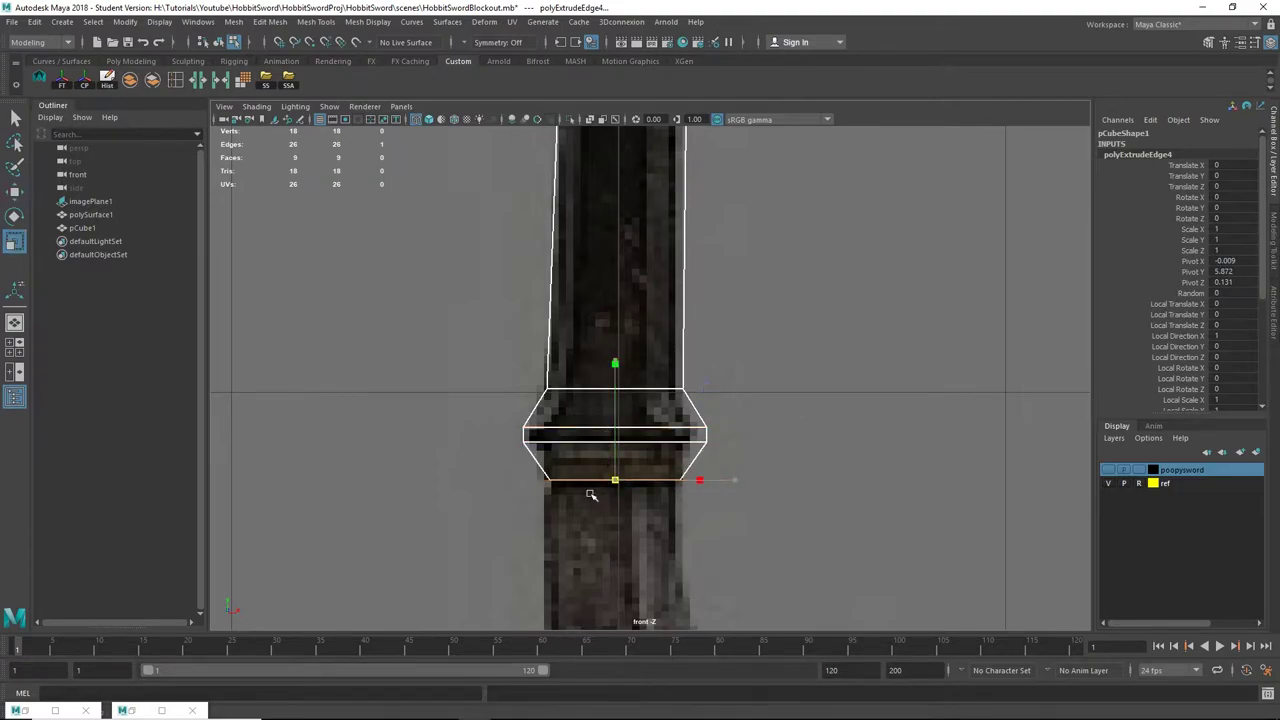
middle_click_drag(638, 454, 640, 402, "alt")
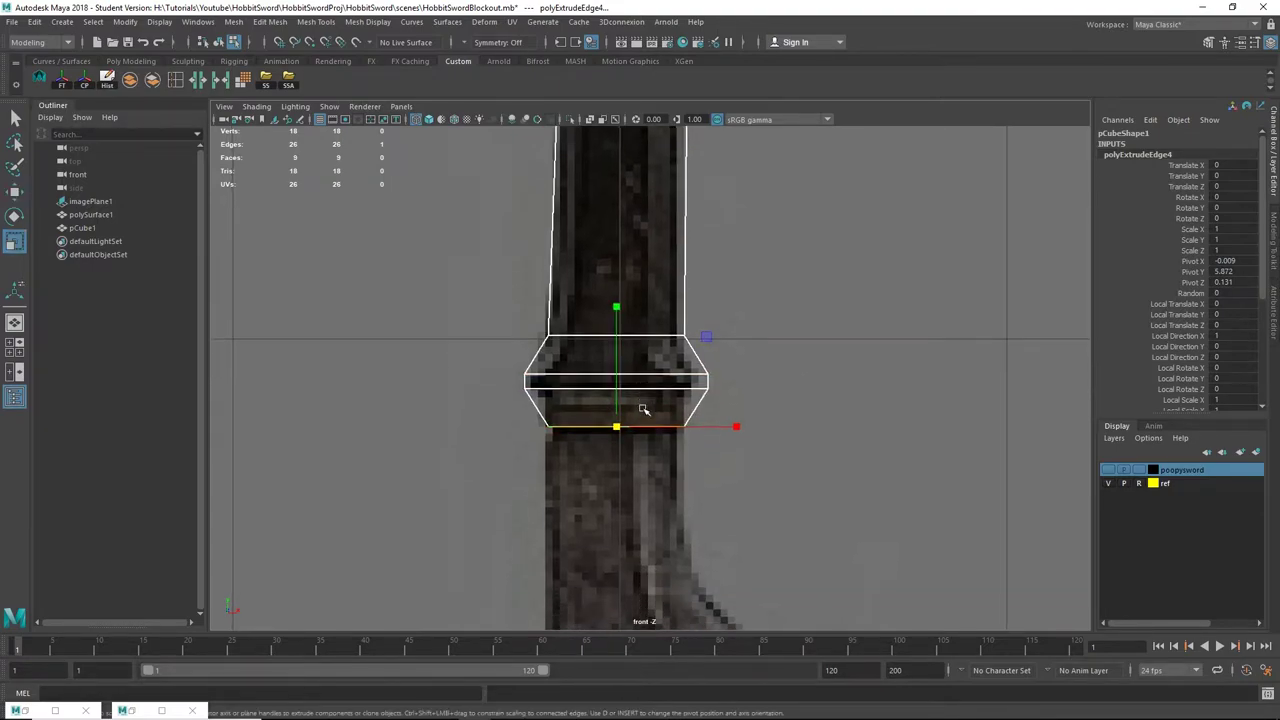
Step: In the perspective view, select the whole handle mesh and apply a planar UV projection to it
left_click(14, 322)
middle_click_drag(660, 349, 609, 257, "alt")
scroll(615, 340, "down", 4)
left_click_drag(620, 369, 568, 280, "alt")
right_click_drag(568, 280, 651, 240)
left_click(651, 240)
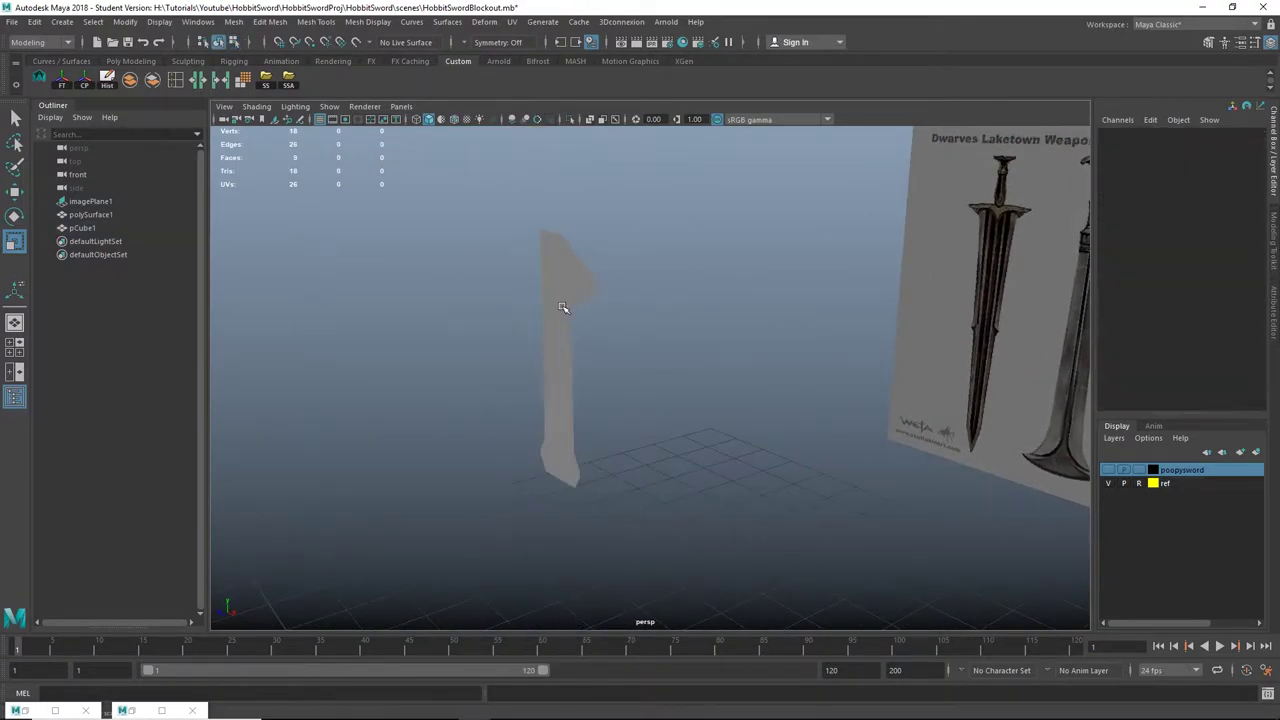
left_click(564, 307)
left_click_drag(594, 326, 664, 325, "alt")
left_click(512, 26)
left_click(555, 171)
Step: Inspect the handle mesh and its edge loops from several angles
right_click_drag(603, 278, 685, 222)
left_click(685, 222)
left_click(607, 297)
scroll(627, 342, "up", 4)
left_click_drag(627, 342, 630, 269, "alt")
right_click_drag(593, 266, 594, 228)
double_click(588, 260)
left_click_drag(685, 283, 655, 295, "alt")
Step: Delete the handle mesh's construction history and reselect the mesh as an object
right_click_drag(583, 246, 652, 226)
left_click(652, 226)
left_click(556, 262)
left_click_drag(695, 268, 686, 270, "alt")
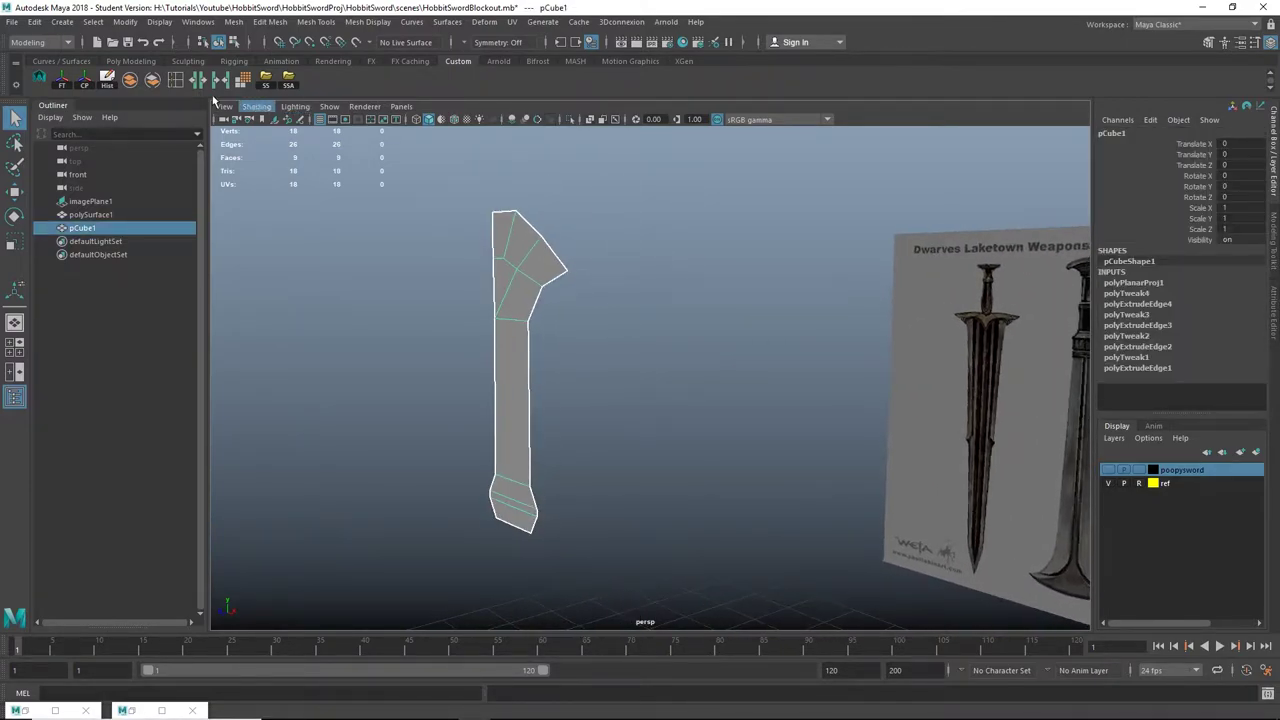
left_click(108, 80)
left_click(675, 289)
left_click(526, 297)
Step: Smooth the flat handle mesh and deselect it
left_click_drag(616, 292, 392, 327, "alt")
scroll(663, 352, "down", 5)
left_click_drag(662, 352, 697, 352, "alt")
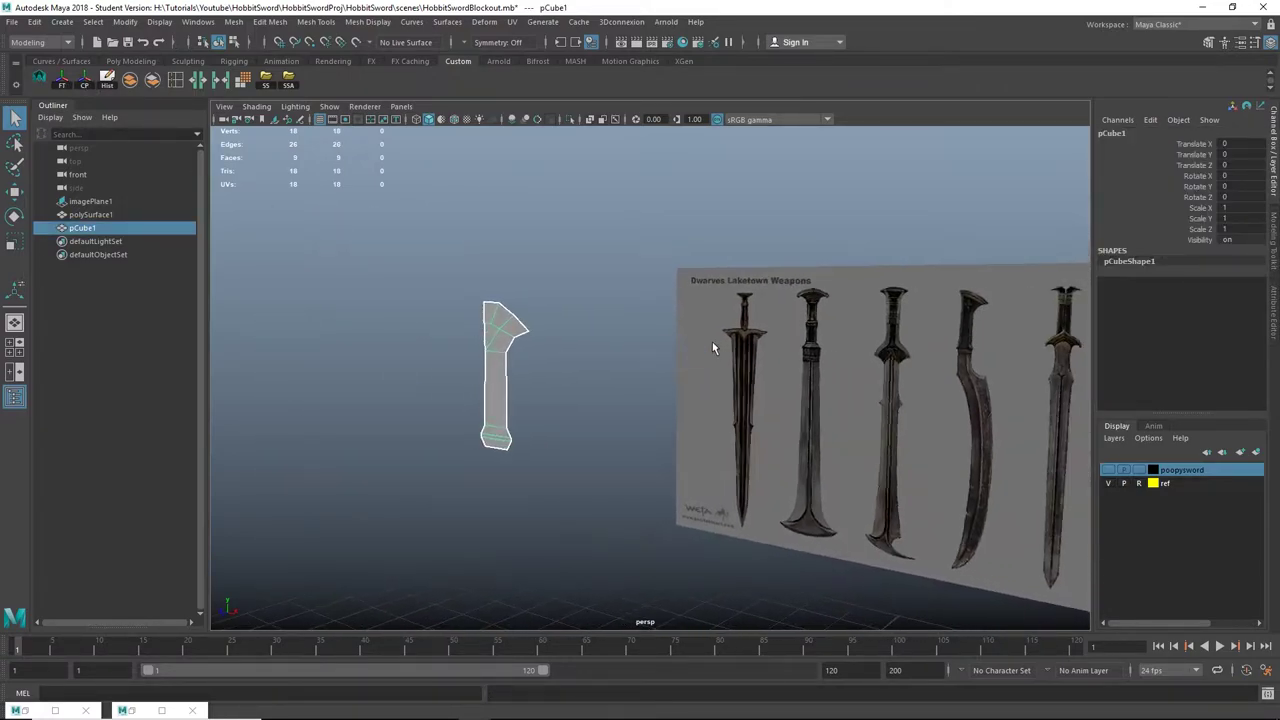
scroll(593, 349, "up", 4)
mouse_move(593, 349)
left_mouse_down("alt")
mouse_move(637, 343)
mouse_move(592, 350)
mouse_move(613, 347)
left_mouse_up("alt")
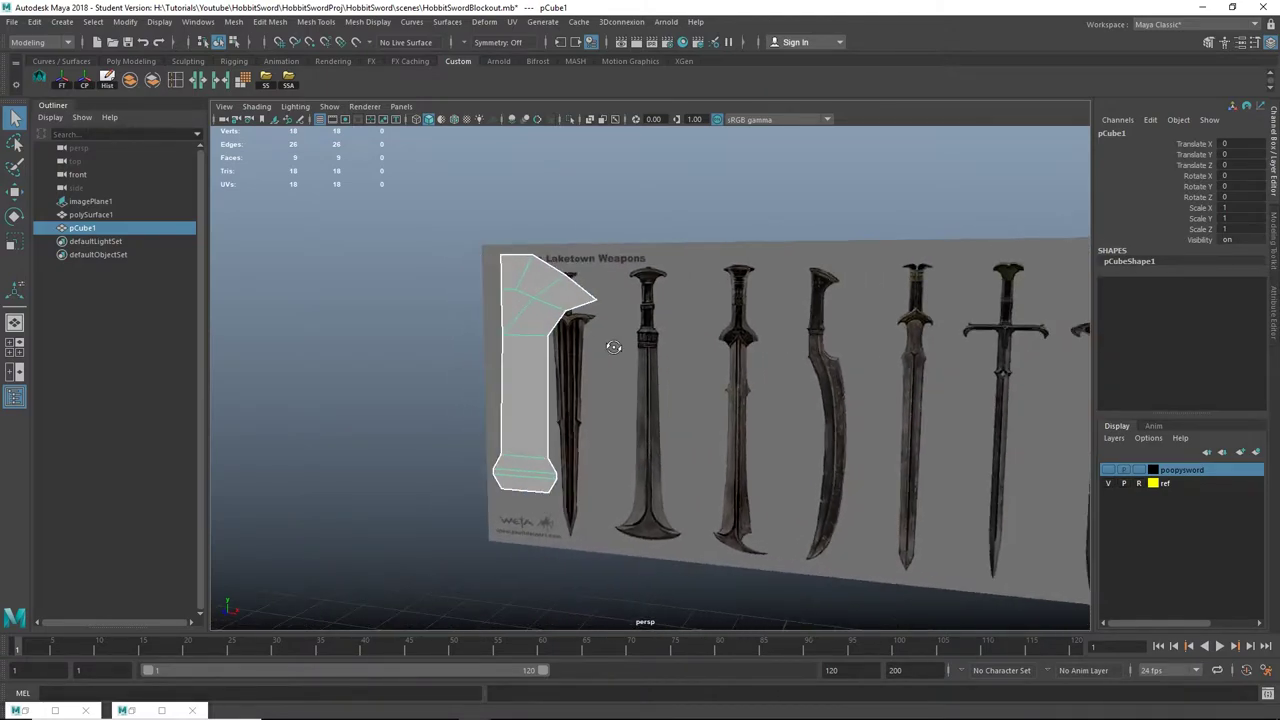
scroll(614, 346, "up", 2)
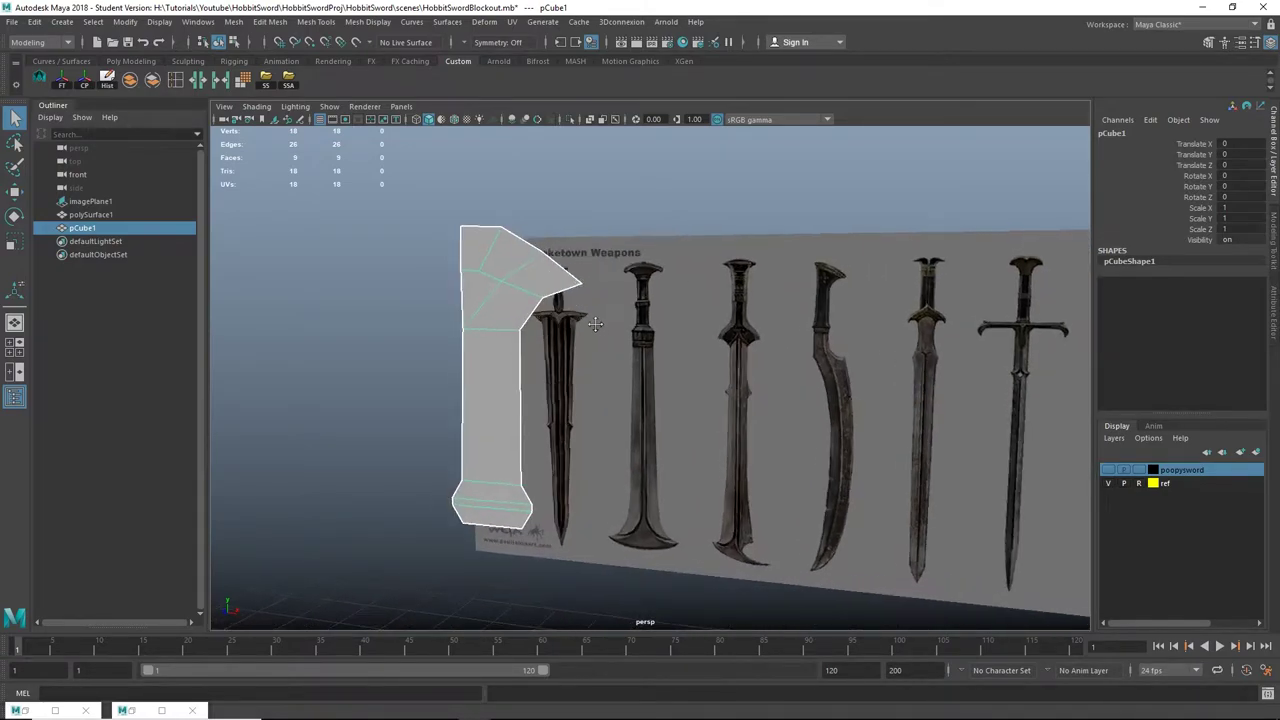
left_click(232, 22)
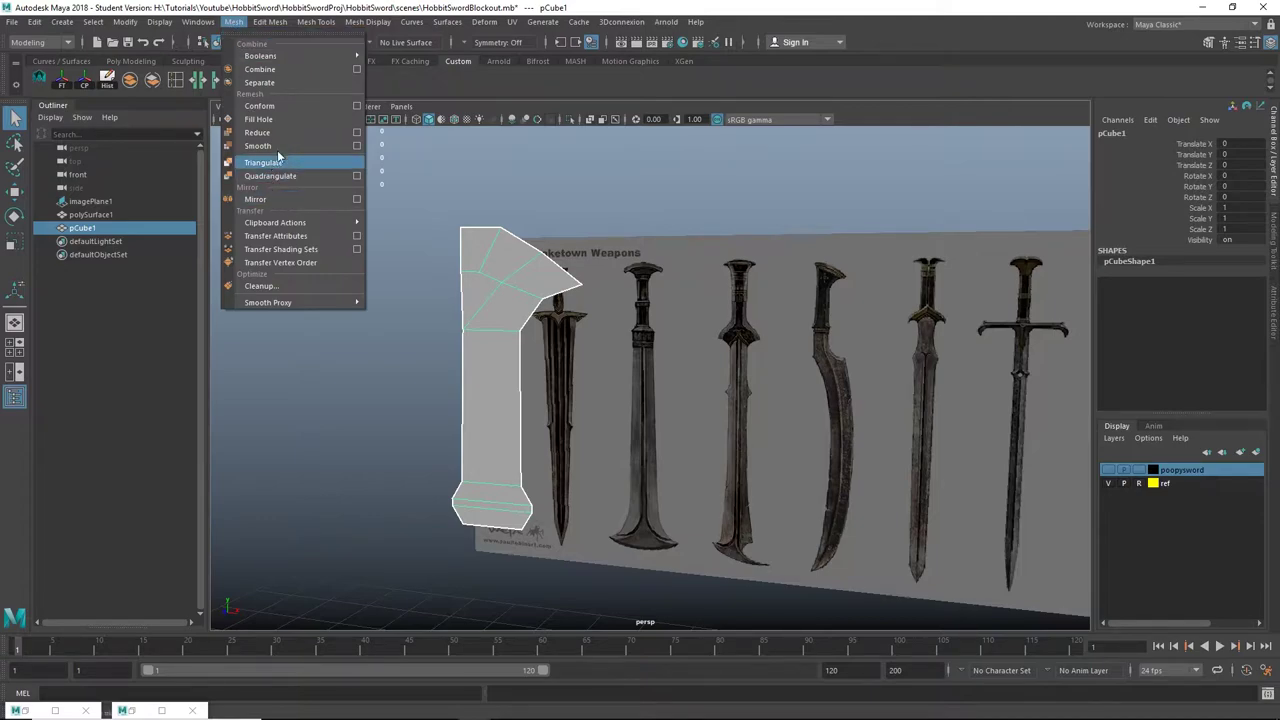
left_click(275, 145)
left_click(714, 284)
left_click_drag(613, 291, 585, 290, "alt")
Step: Extrude all faces of the smoothed handle to a thickness of about 0.209 and reselect the mesh as an object
left_click(510, 263)
left_click_drag(510, 263, 587, 300, "alt")
key("ctrl+e")
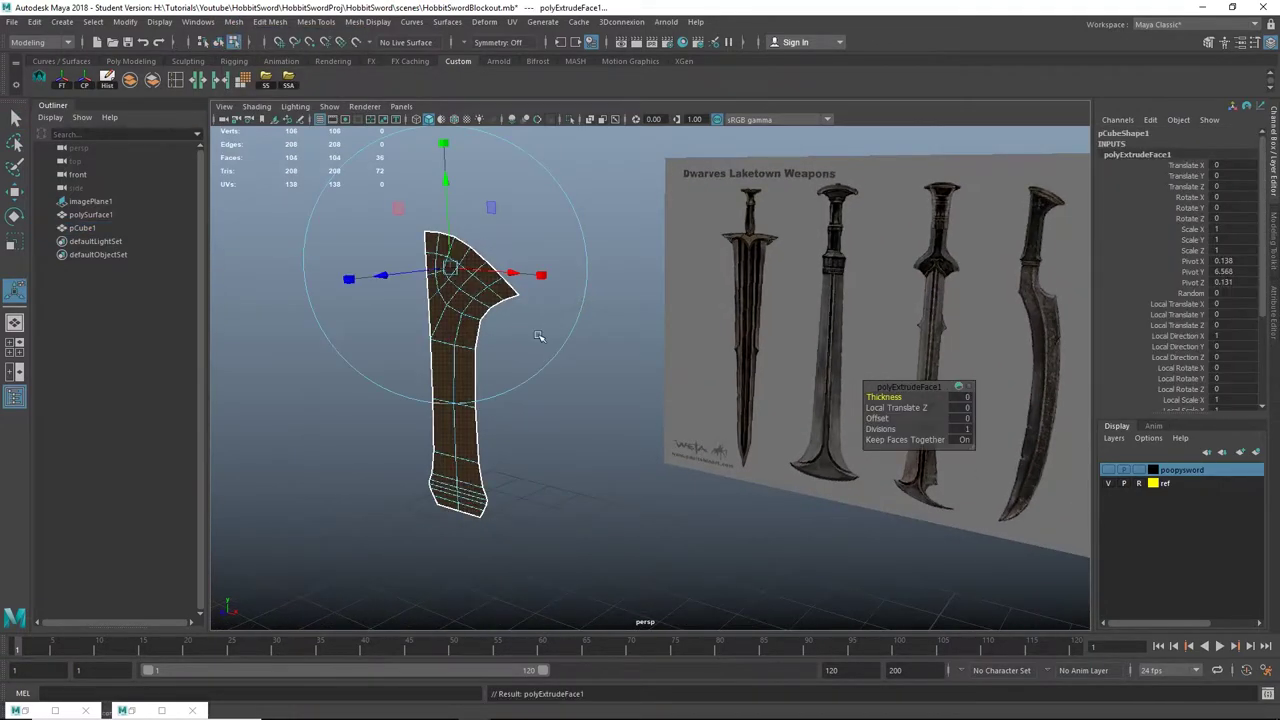
left_click_drag(539, 336, 543, 352, "alt")
left_click_drag(393, 303, 361, 318)
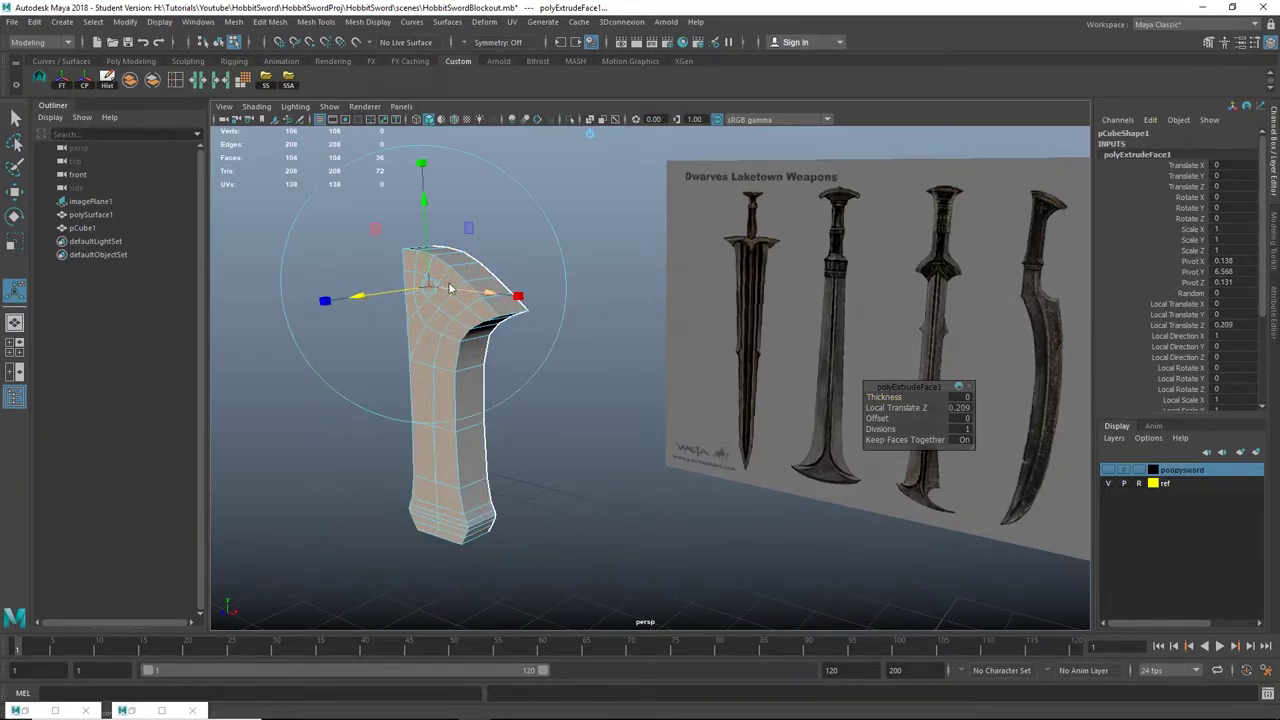
right_click_drag(447, 286, 521, 249)
left_click(521, 249)
left_click(445, 285)
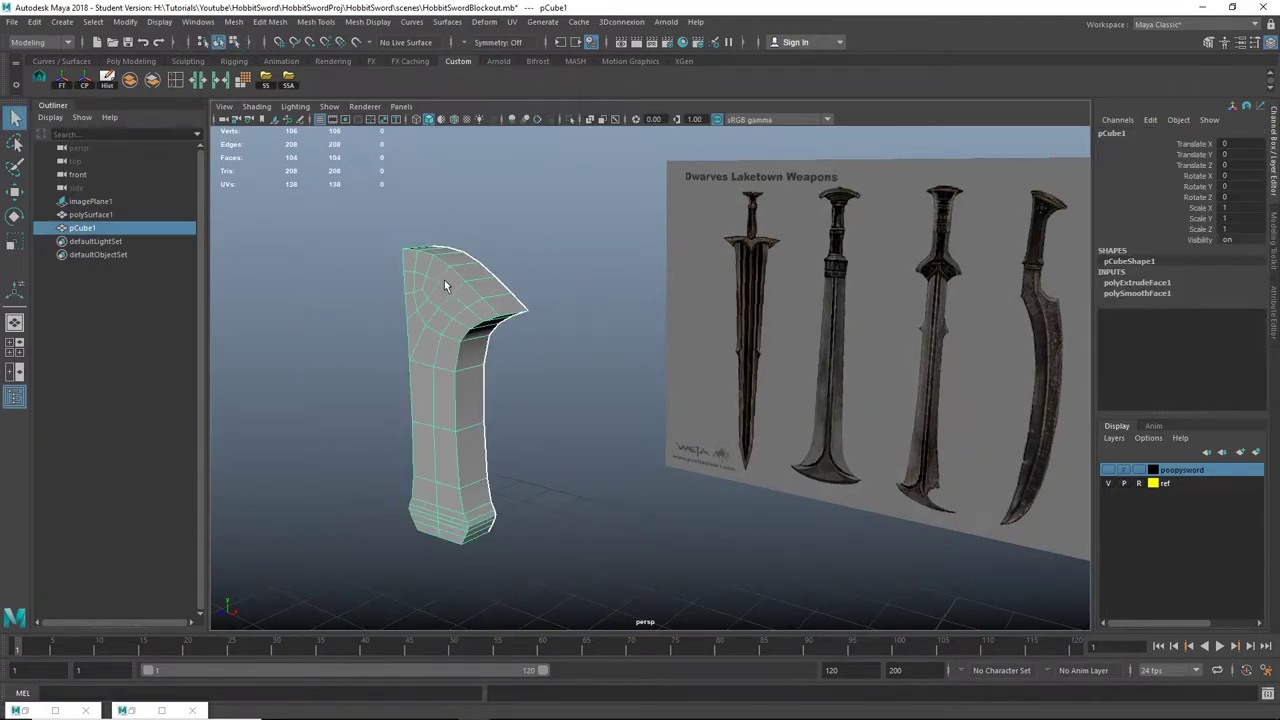
Step: Smooth the thickened handle mesh with one division
left_click(238, 22)
left_click(264, 147)
left_click(576, 292)
Step: Examine the weapons on the reference sheet and compare their handles with the rounded handle mesh
left_click_drag(574, 292, 496, 349, "alt")
scroll(651, 264, "up", 2)
left_click(602, 302)
right_click_drag(568, 313, 536, 322, "alt")
left_click_drag(536, 322, 595, 309, "alt")
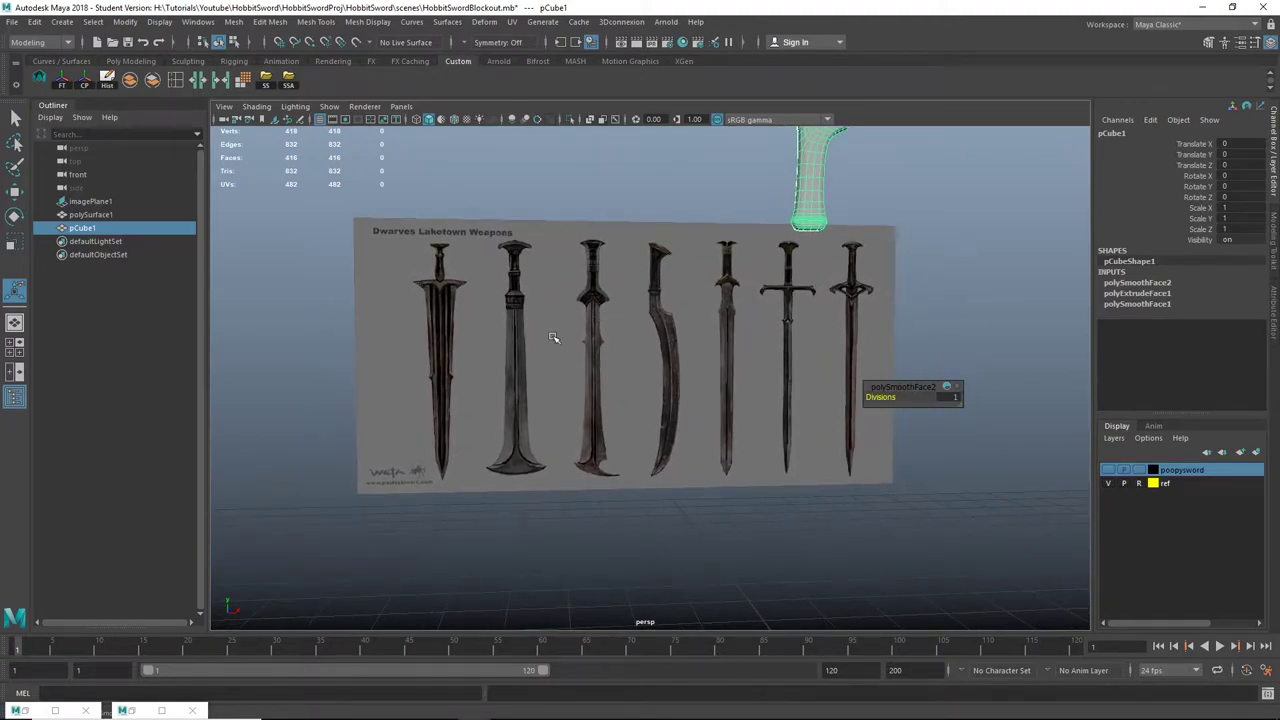
middle_click_drag(527, 340, 416, 385, "alt")
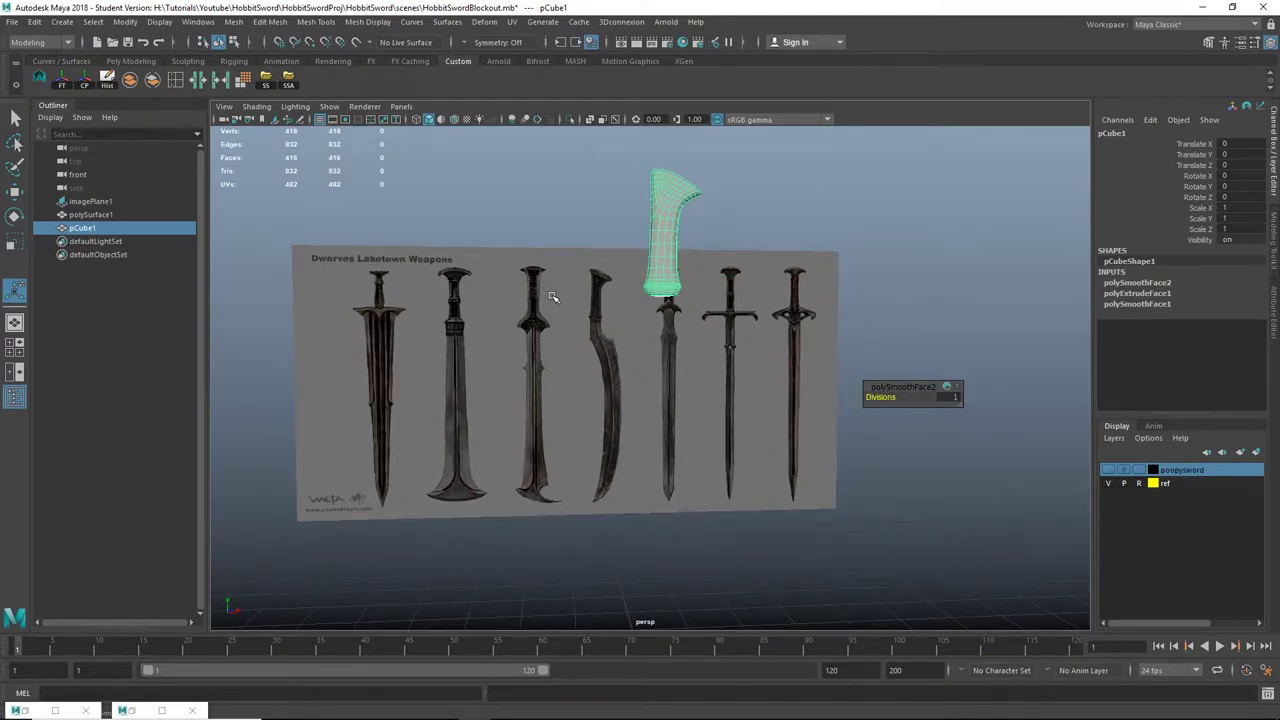
right_click_drag(594, 286, 790, 314, "alt")
middle_click_drag(312, 291, 464, 192, "alt")
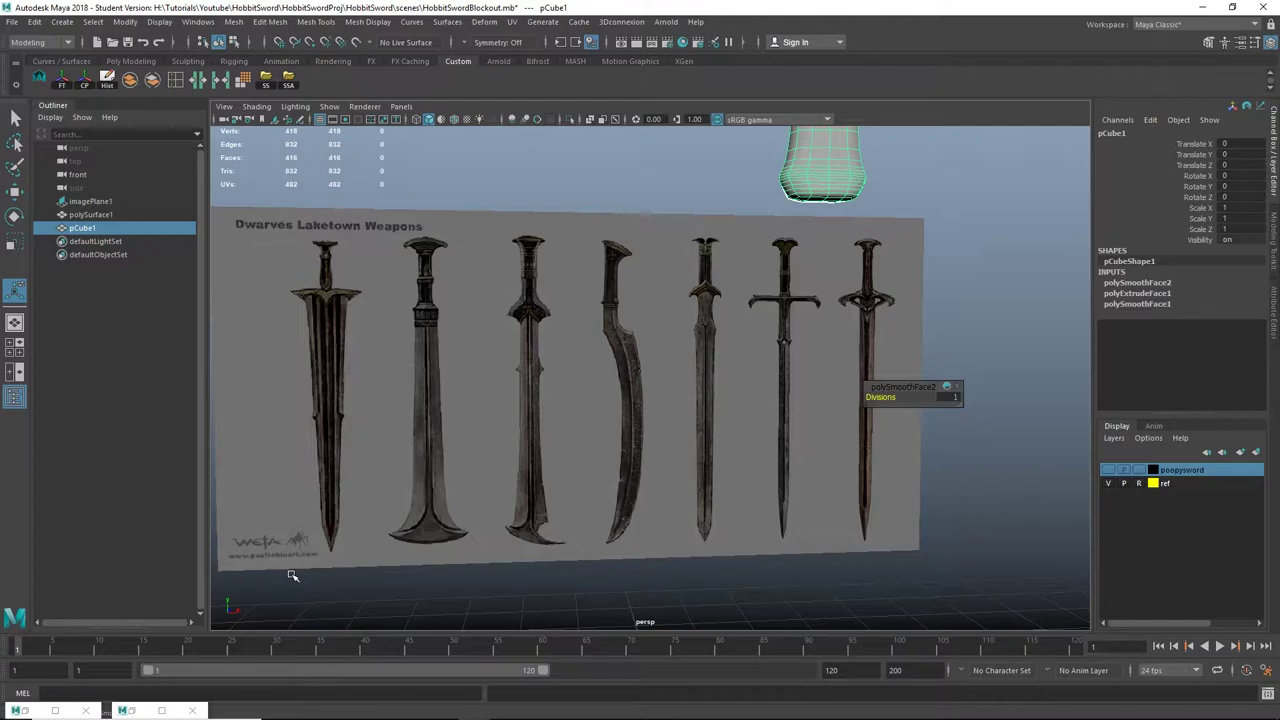
right_click_drag(806, 257, 762, 260, "alt")
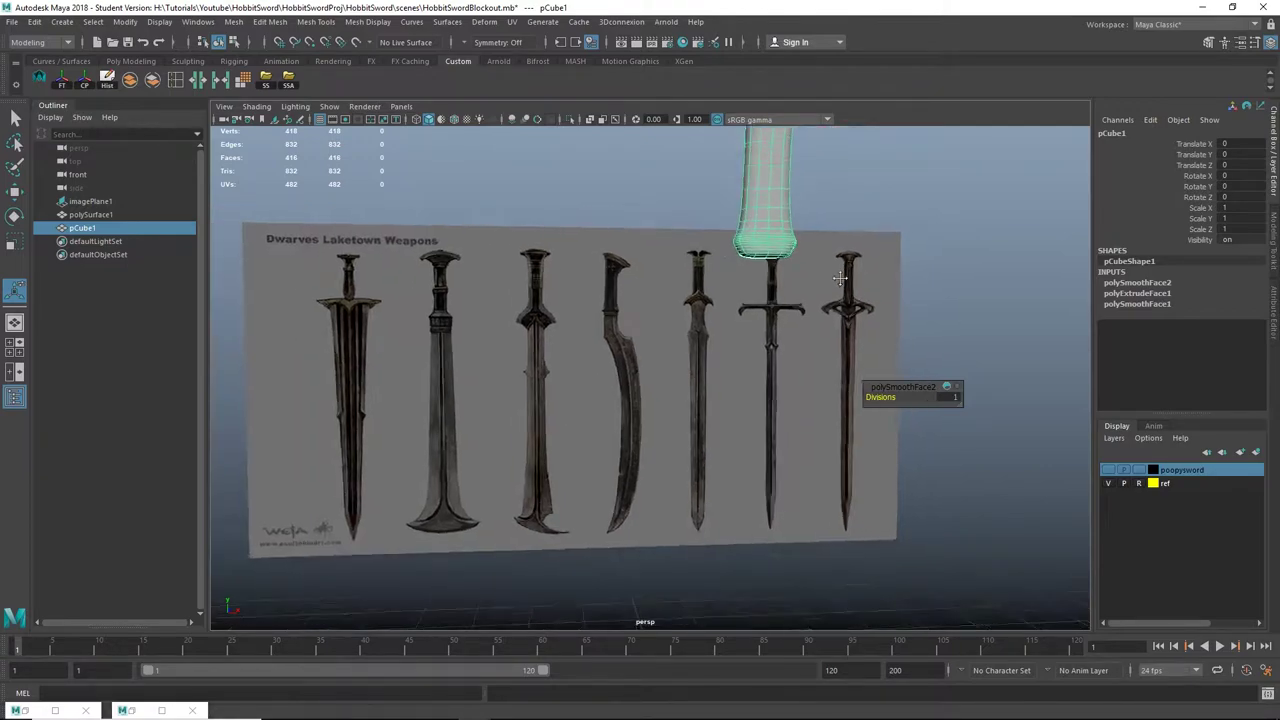
left_click_drag(806, 297, 750, 363, "alt")
left_click(612, 315)
left_click_drag(612, 315, 540, 322, "alt")
right_click_drag(540, 322, 582, 327, "alt")
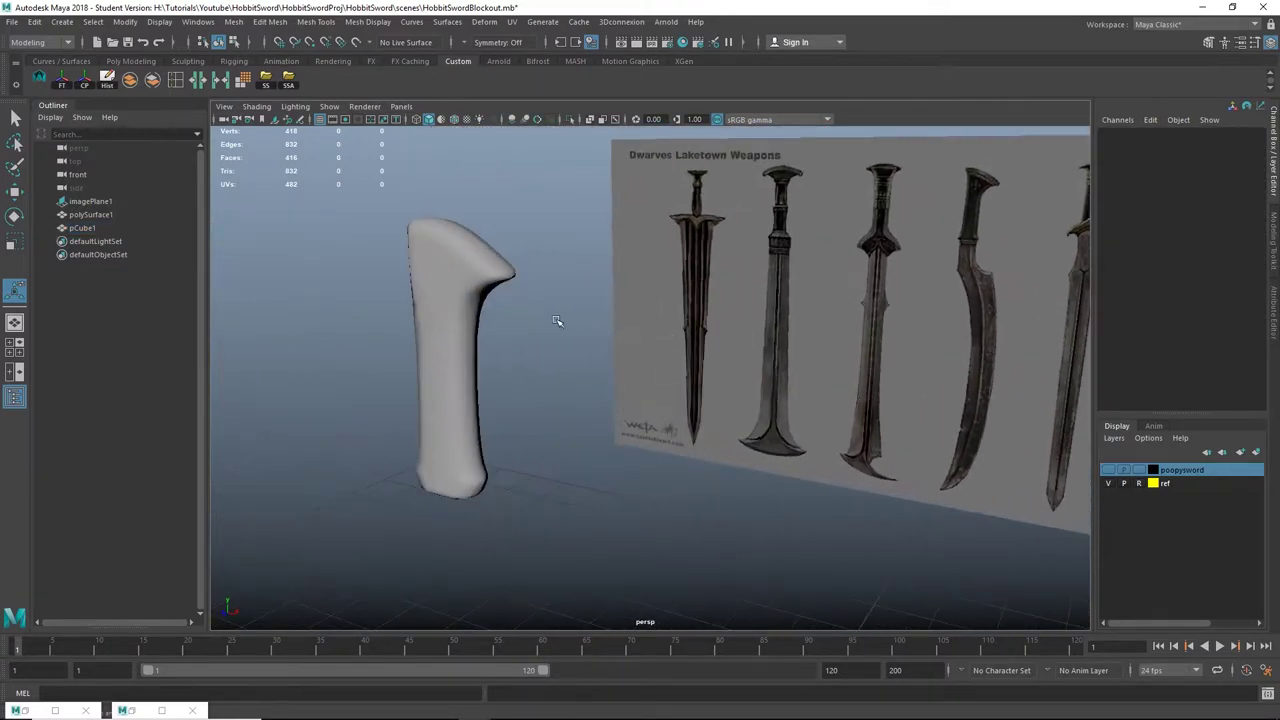
Step: Apply a planar UV projection to the smoothed handle and reselect it as an object
left_click(452, 270)
middle_click_drag(537, 307, 598, 347, "alt")
mouse_move(558, 323)
left_mouse_down("alt")
mouse_move(503, 323)
mouse_move(556, 325)
left_mouse_up("alt")
right_click_drag(464, 278, 467, 308)
left_click(466, 309)
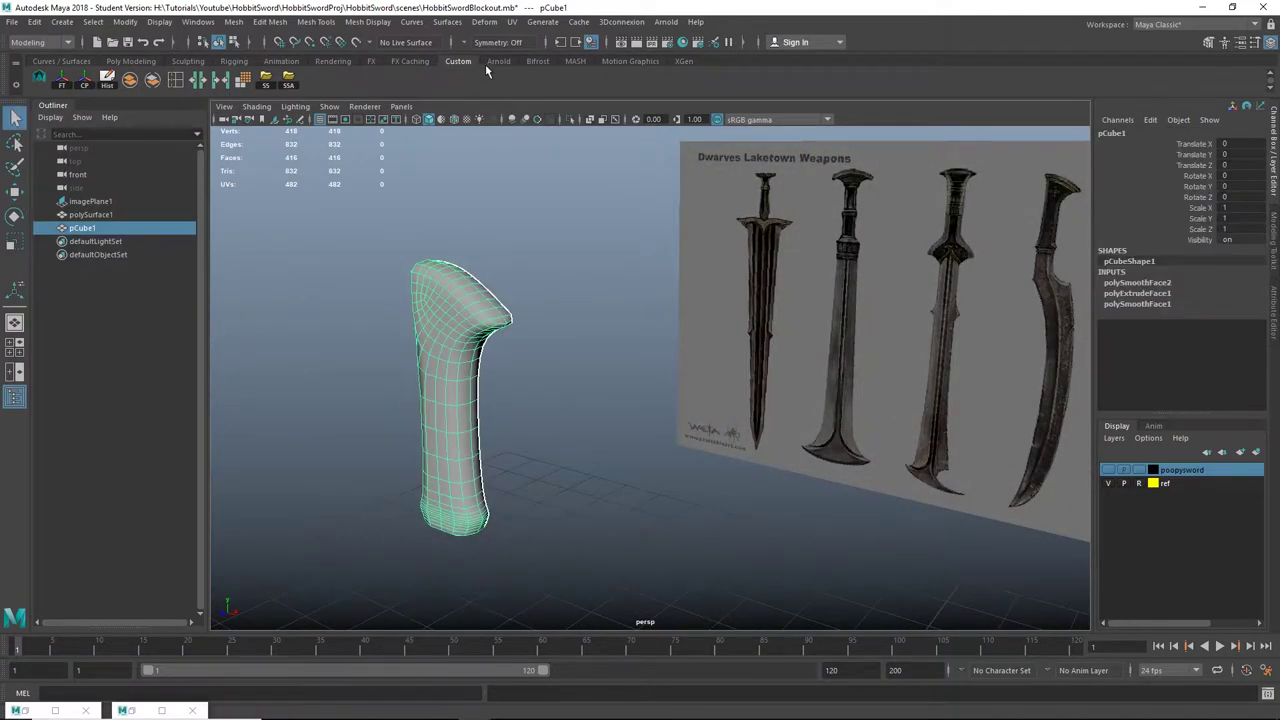
left_click(513, 22)
left_click(550, 181)
right_click_drag(480, 272, 523, 263)
left_click(488, 300)
Step: Inspect the projected handle's shading and wireframe from several angles
scroll(515, 300, "down", 4)
middle_click_drag(535, 310, 794, 289, "alt")
mouse_move(794, 289)
left_mouse_down("alt")
mouse_move(684, 313)
mouse_move(757, 246)
mouse_move(778, 275)
mouse_move(805, 272)
left_mouse_up("alt")
middle_click_drag(805, 272, 736, 324, "alt")
left_click_drag(736, 324, 638, 344, "alt")
right_click_drag(585, 181, 640, 265, "alt")
middle_click_drag(640, 265, 585, 200, "alt")
left_click_drag(585, 200, 595, 225, "alt")
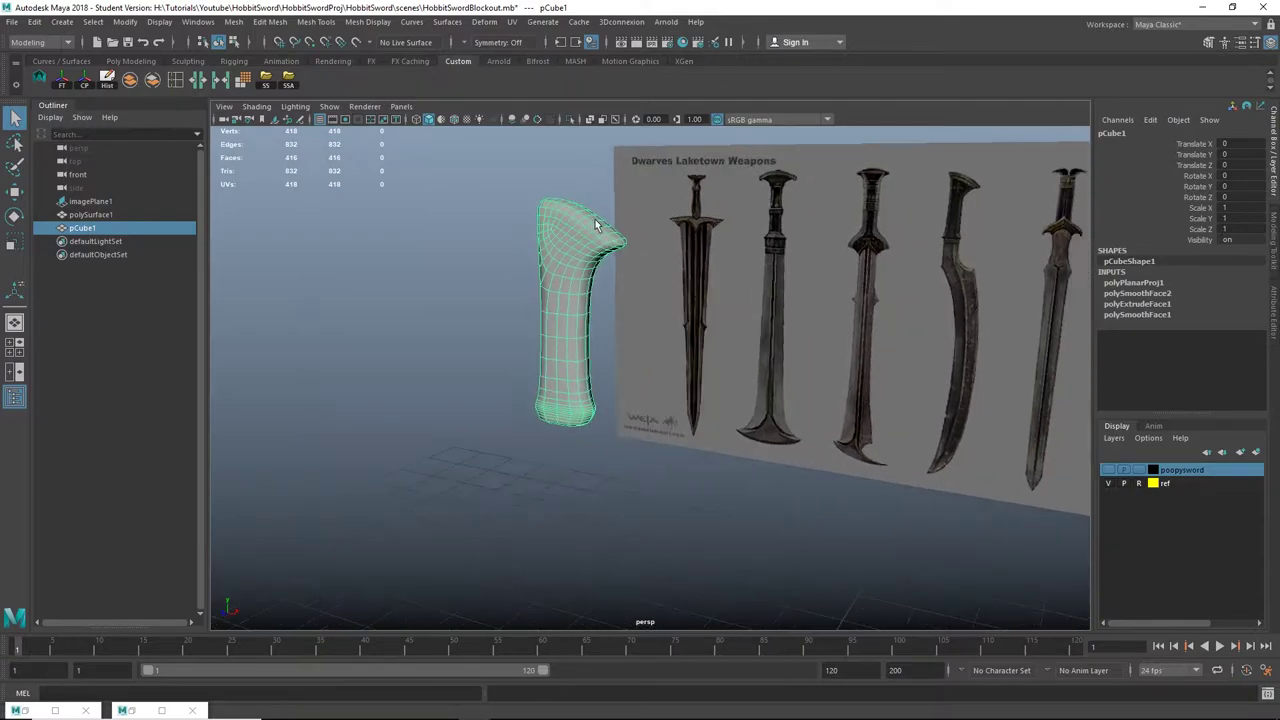
right_click_drag(596, 225, 650, 172, "alt")
middle_click_drag(650, 172, 659, 257, "alt")
left_click(472, 186)
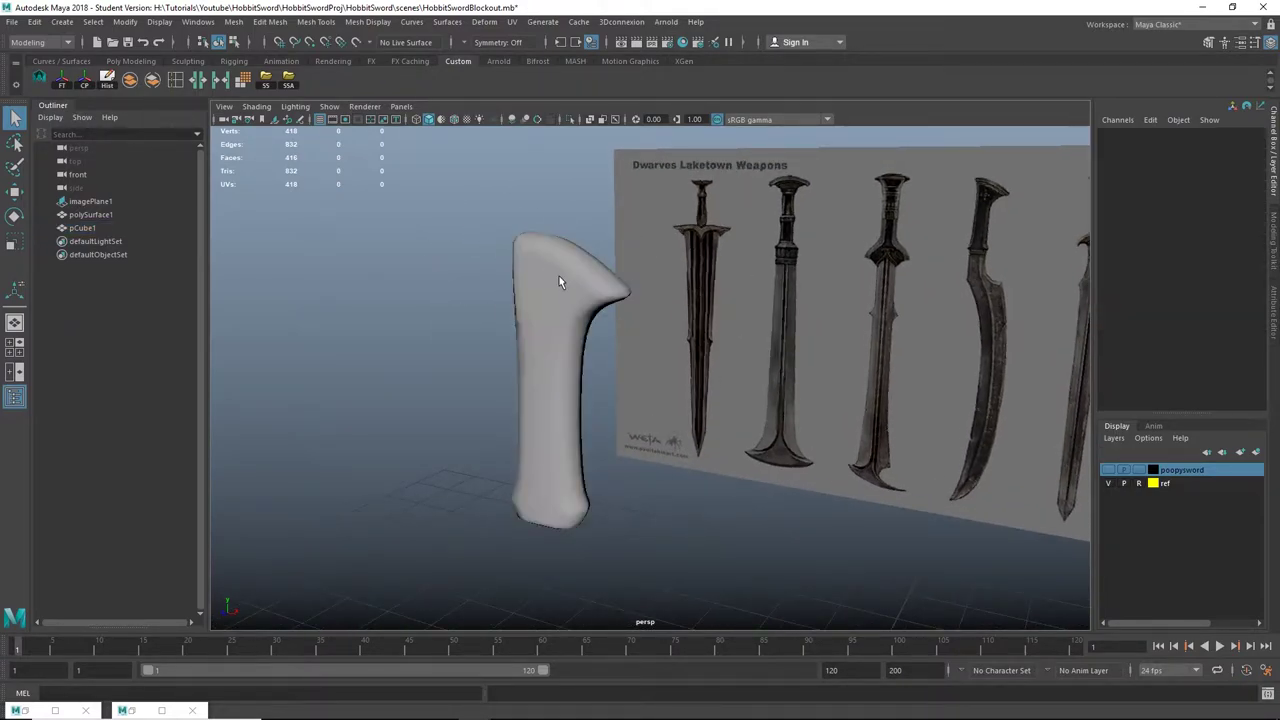
left_click(559, 276)
left_click_drag(655, 322, 621, 311, "alt")
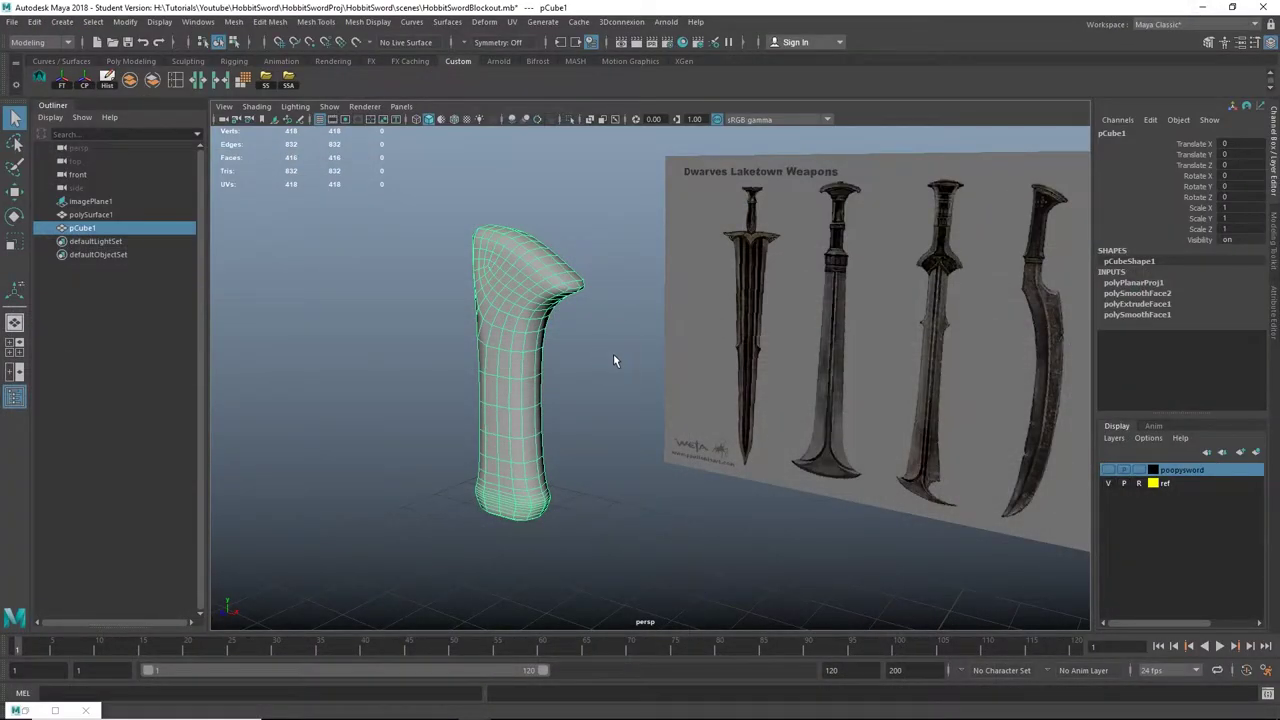
Step: Cut the handle's UVs along the edge loop running around its narrow side, and return to object selection
left_click_drag(613, 353, 557, 260, "alt")
left_click(617, 180)
left_click(557, 238)
left_click_drag(454, 243, 454, 264, "alt")
right_click_drag(437, 250, 446, 214)
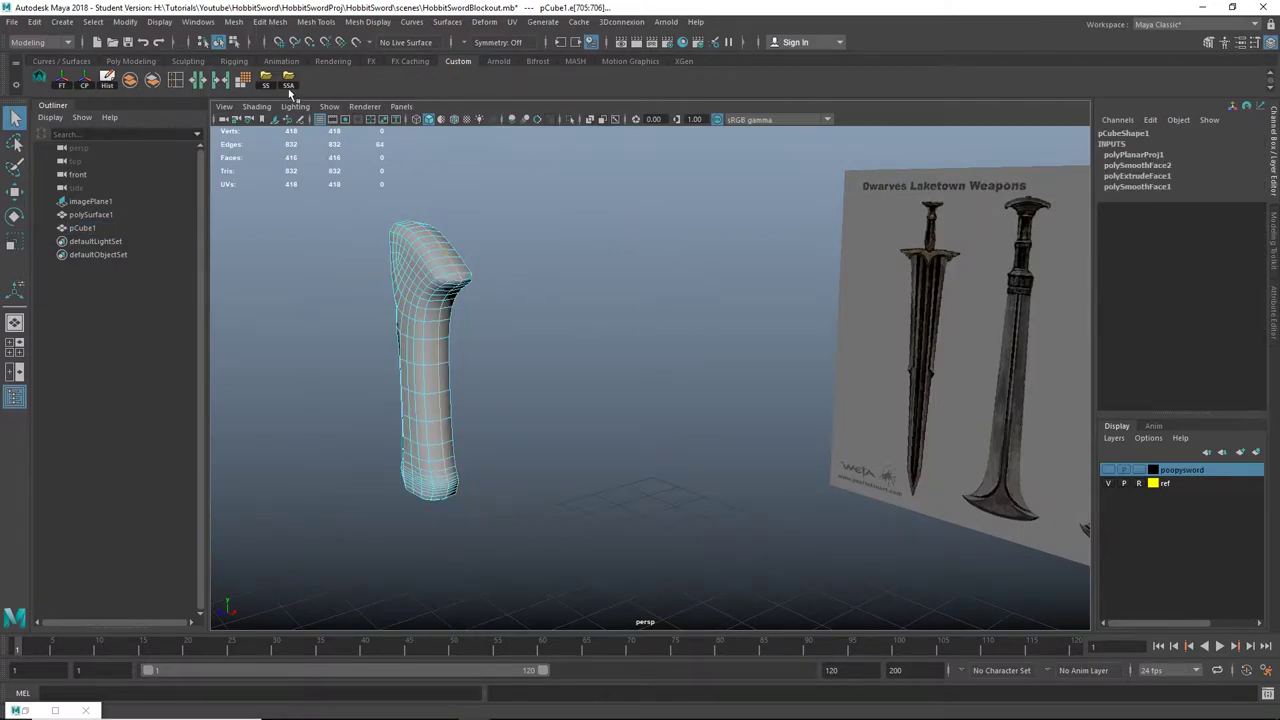
left_click(201, 82)
right_click_drag(423, 258, 514, 236)
left_click(510, 240)
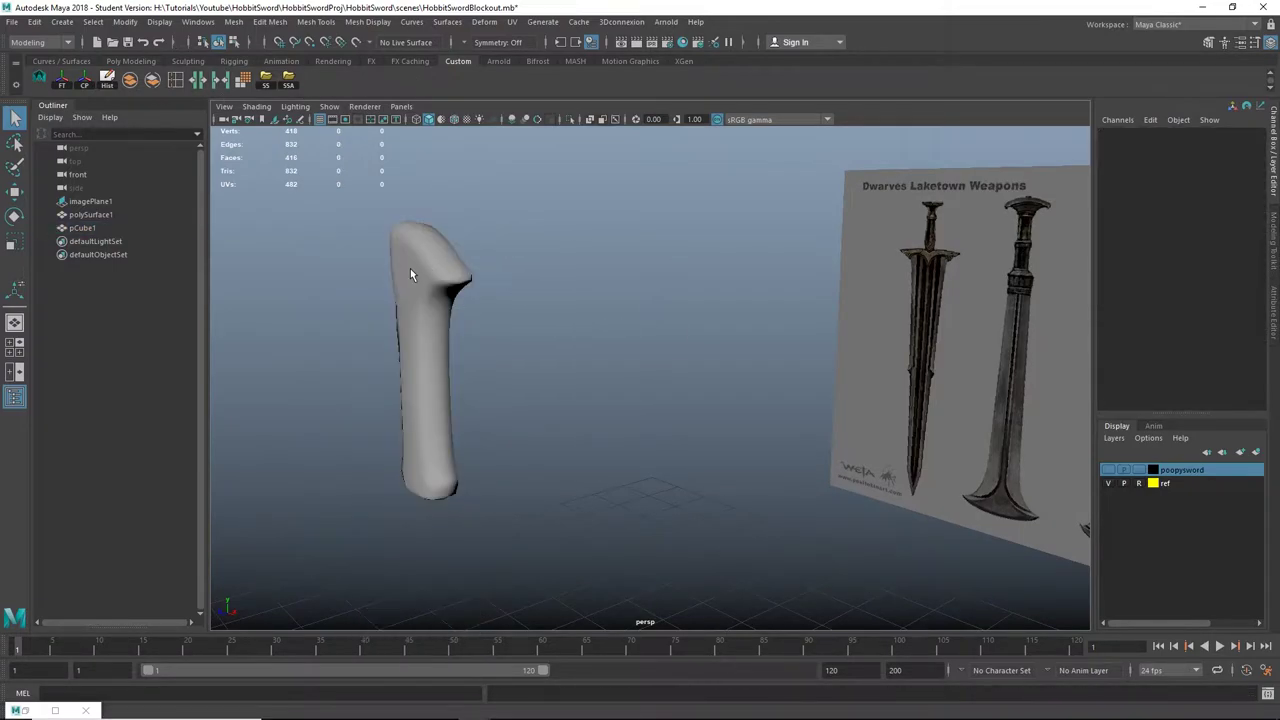
left_click(410, 269)
Step: In the UV Editor, select one of the two overlapping handle shells and move it beside the other
left_click(55, 710)
right_click_drag(588, 200, 560, 190)
left_click(643, 240)
key("w")
left_click_drag(625, 291, 954, 313)
scroll(900, 306, "down", 1)
middle_click_drag(893, 306, 598, 347, "alt")
scroll(598, 347, "up", 1)
Step: Select both handle UV shells and unfold them
left_click(371, 177, "shift")
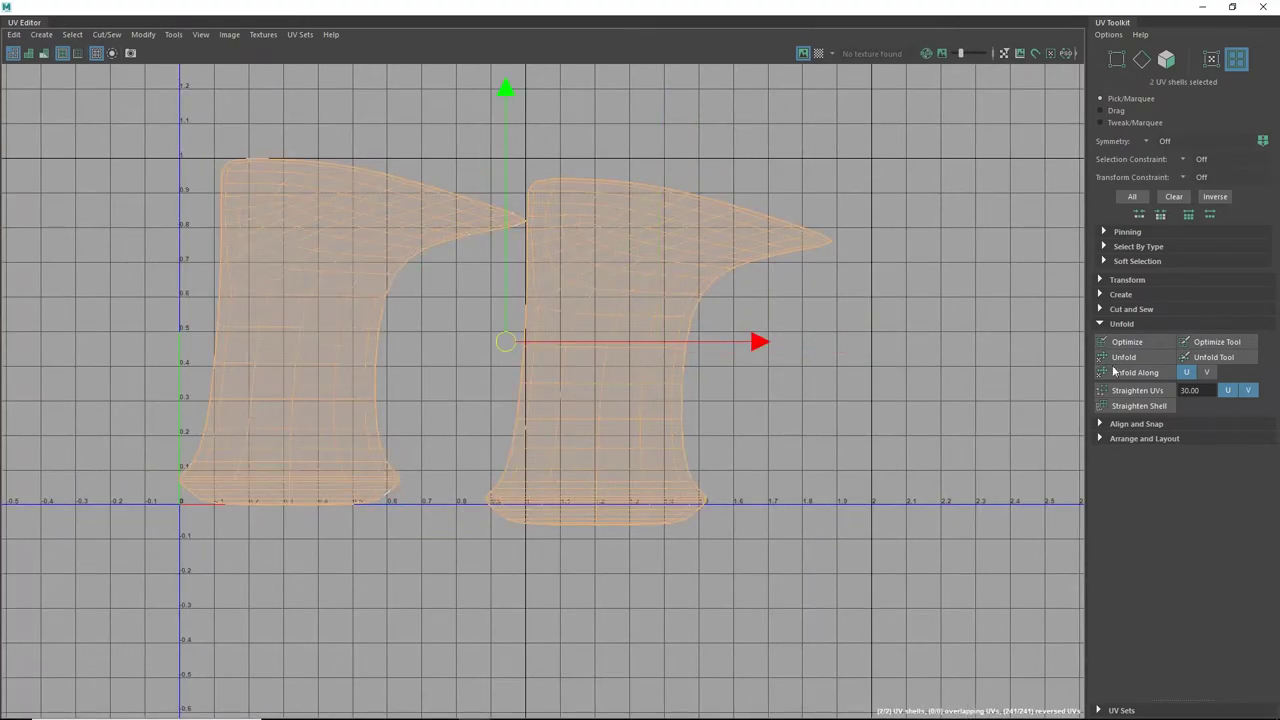
left_click(1133, 359)
scroll(787, 408, "down", 1)
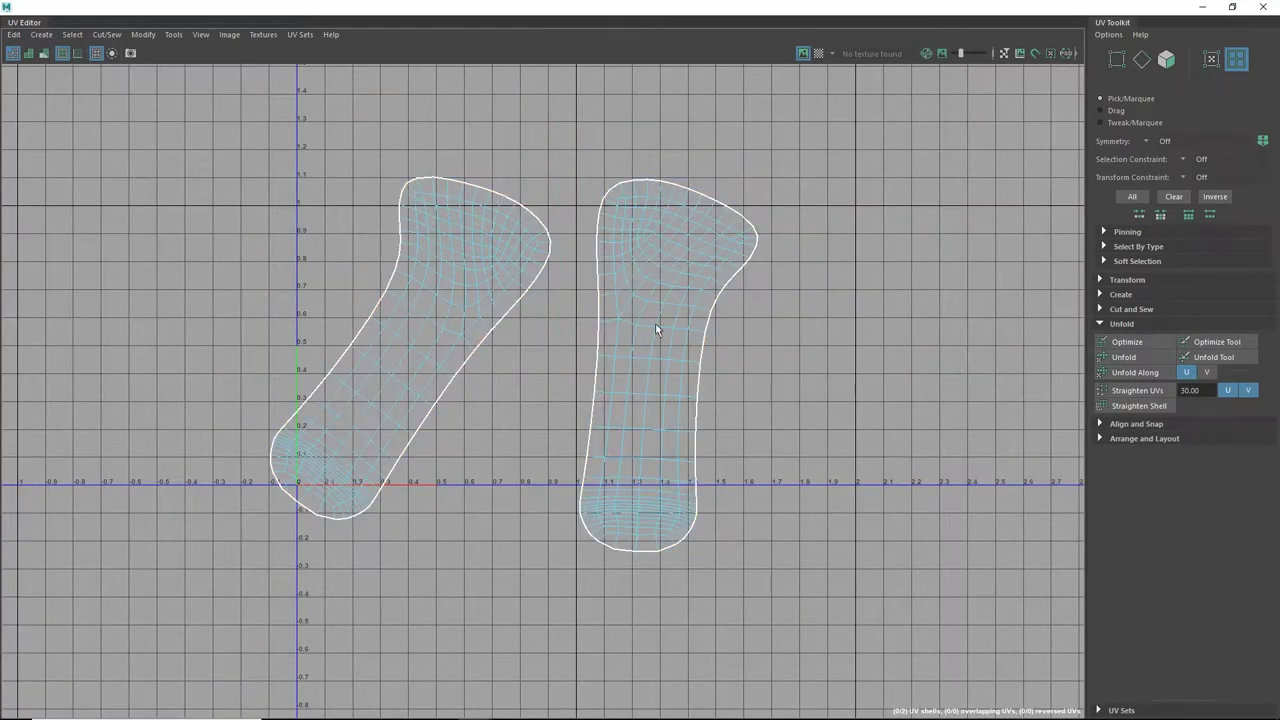
Step: Scale the unfolded UV shells down, rotate the tilted shell, and minimize the UV Editor
key("r")
left_click_drag(514, 365, 441, 324)
key("w")
key("e")
left_click(394, 314)
middle_click_drag(598, 440, 664, 310)
left_click(1200, 7)
Step: Reselect the handle as an object, delete its construction history and center its pivot
left_click_drag(526, 349, 498, 342, "alt")
right_click_drag(437, 294, 560, 232)
left_click(571, 229)
key("q")
left_click(424, 287)
left_click_drag(440, 288, 572, 290, "alt")
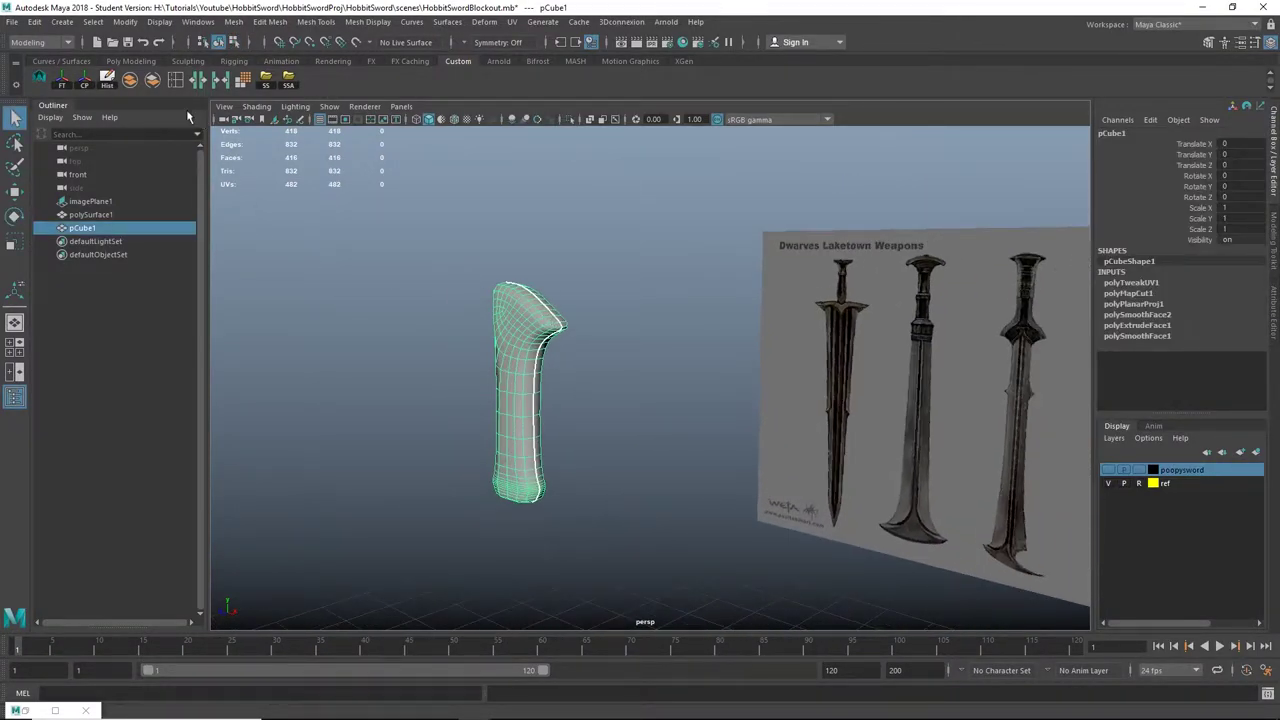
left_click(108, 84)
left_click(80, 86)
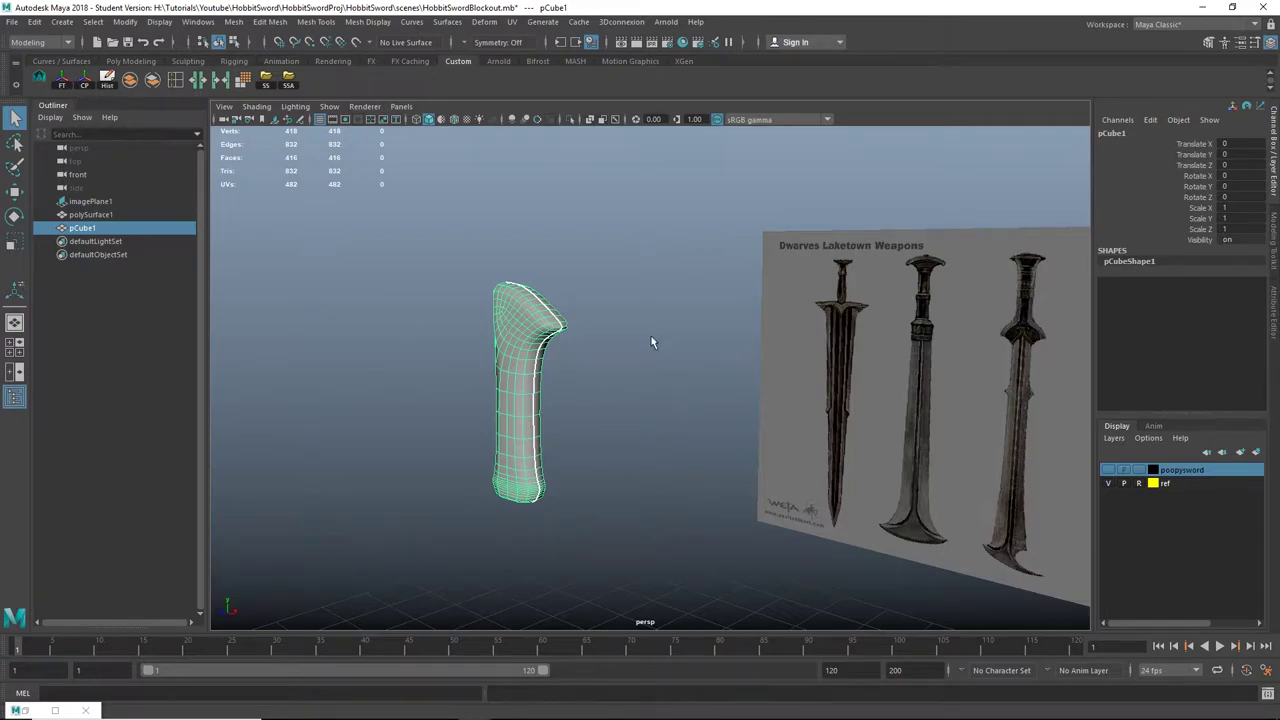
Step: Create a polygon cube at the origin for the blade
scroll(622, 312, "down", 4)
middle_click_drag(607, 332, 541, 277, "alt")
left_click_drag(541, 278, 565, 276, "alt")
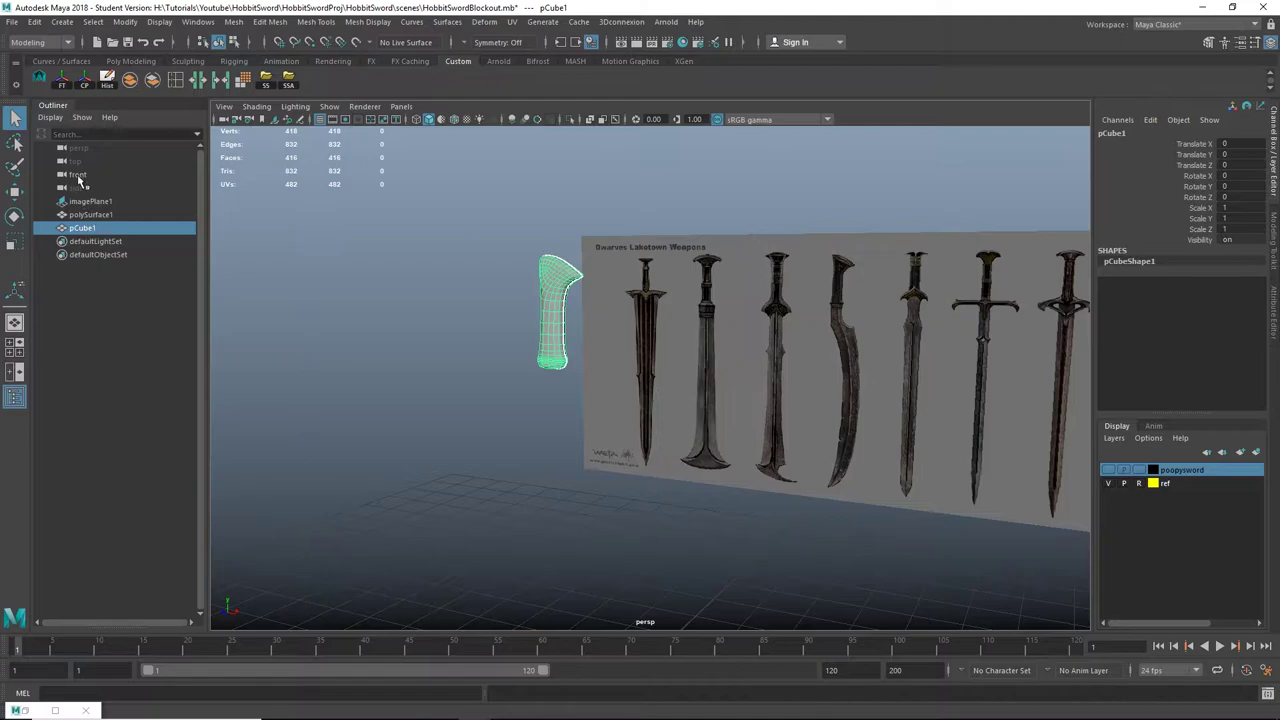
left_click(130, 61)
left_click(62, 80)
scroll(640, 380, "down", 3)
middle_click_drag(675, 388, 677, 306, "alt")
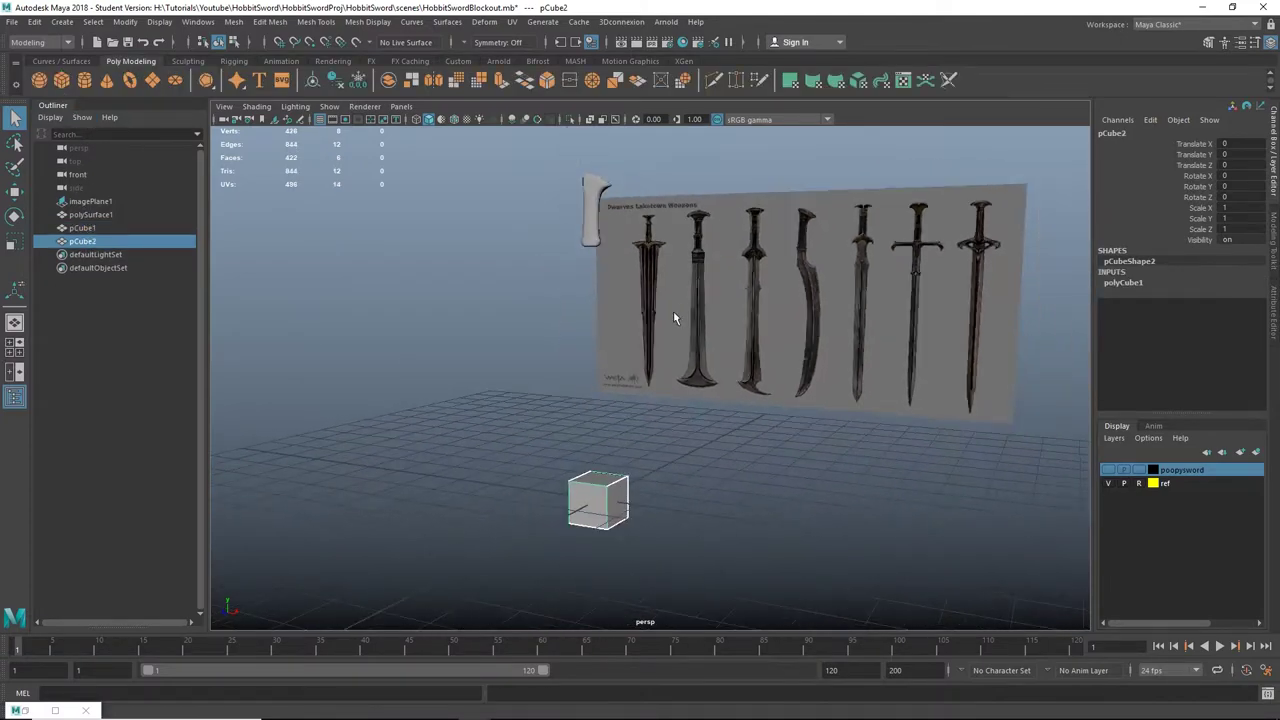
Step: Delete the new cube's faces except one so only a flat square remains, and return to object selection
left_click_drag(677, 306, 550, 320, "alt")
middle_click_drag(555, 410, 535, 322, "alt")
right_click_drag(535, 322, 535, 360)
mouse_move(492, 316)
left_mouse_down()
mouse_move(594, 477)
mouse_move(586, 429)
mouse_move(675, 388)
left_mouse_up()
key("Delete")
right_click_drag(537, 374, 618, 289)
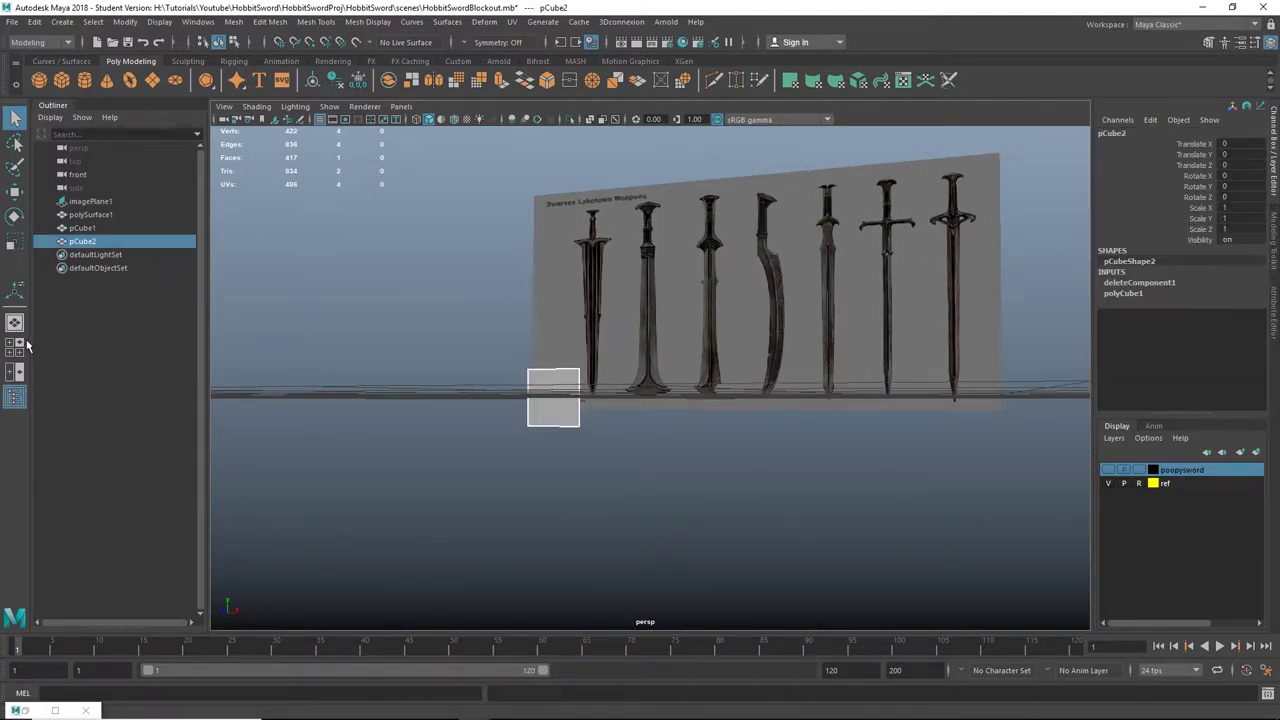
Step: In the front view, place the square just below the curved sword's collar and scale it uniformly to about 0.341
left_click(20, 347)
key("space")
scroll(548, 519, "down", 10)
scroll(636, 452, "up", 2)
middle_click_drag(632, 598, 603, 447, "alt")
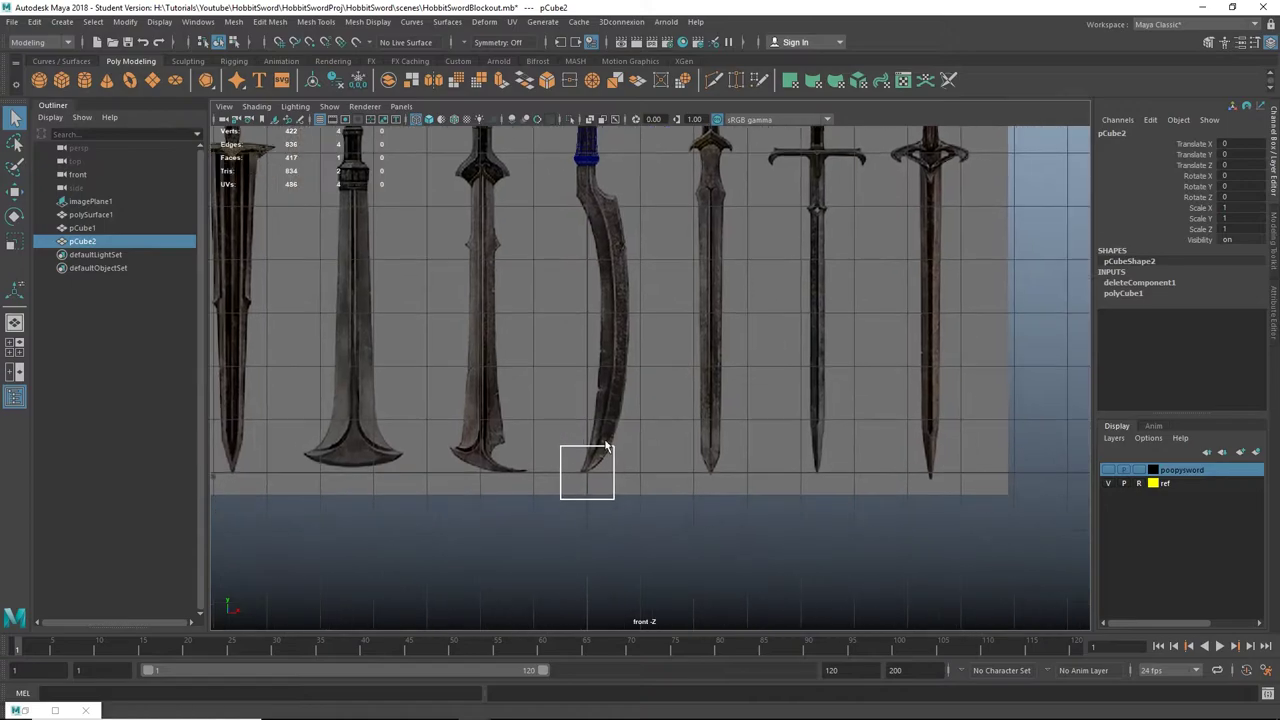
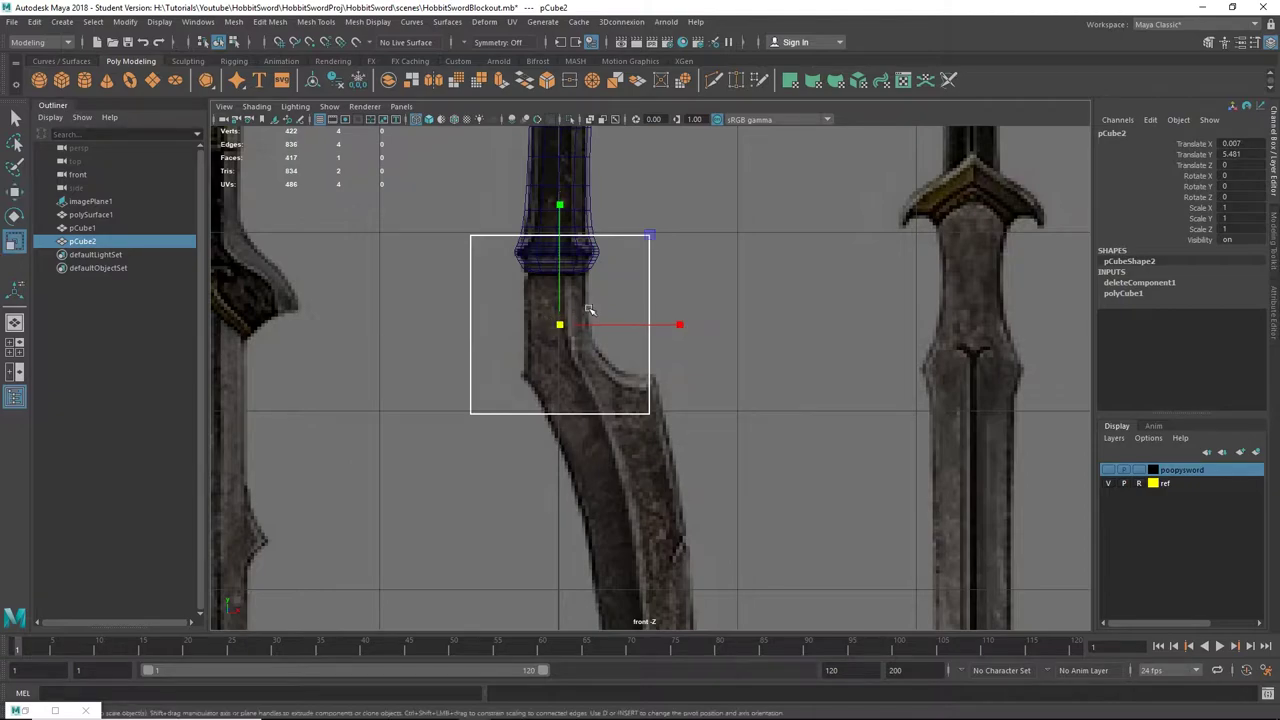
left_click_drag(561, 326, 466, 360)
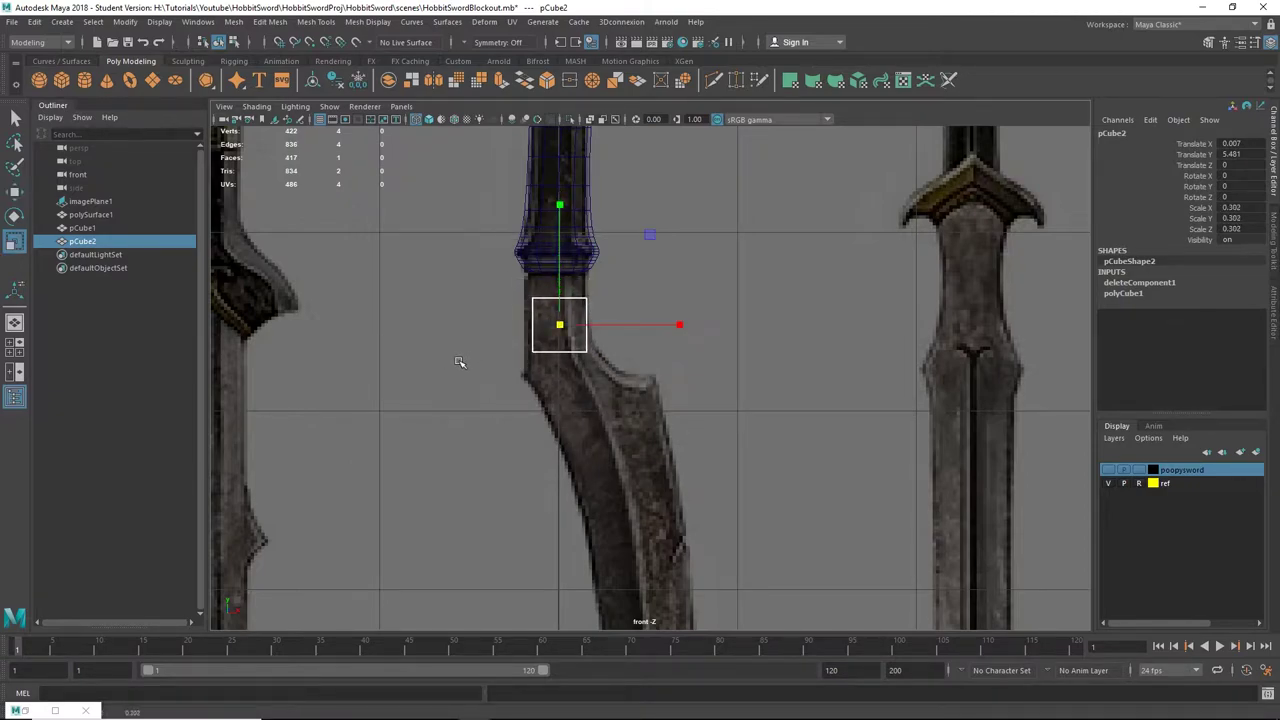
key("w")
mouse_move(559, 324)
left_mouse_down()
mouse_move(554, 307)
mouse_move(568, 301)
left_mouse_up()
key("r")
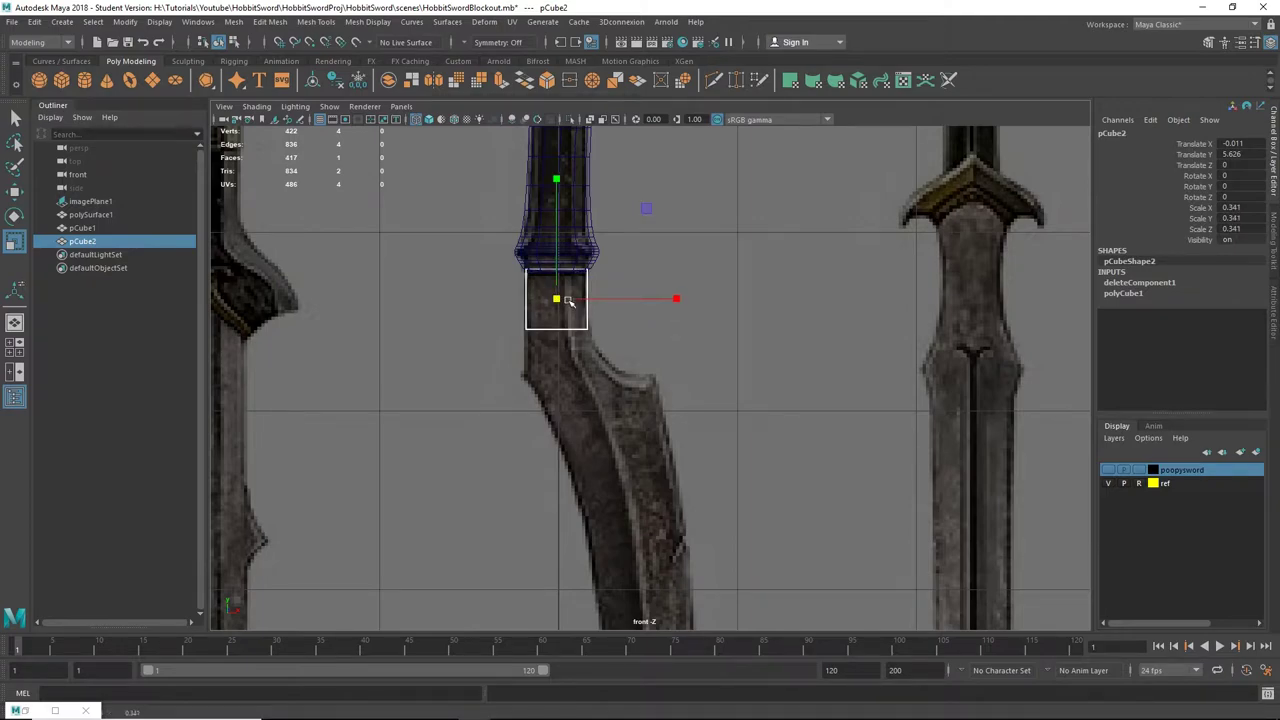
Step: Move the square's vertices to match the top of the blade, lowering one bottom corner to the blade's notch for a slanted lower edge
right_click_drag(566, 301, 506, 298)
left_click_drag(511, 283, 558, 347)
key("w")
left_click_drag(526, 302, 529, 341)
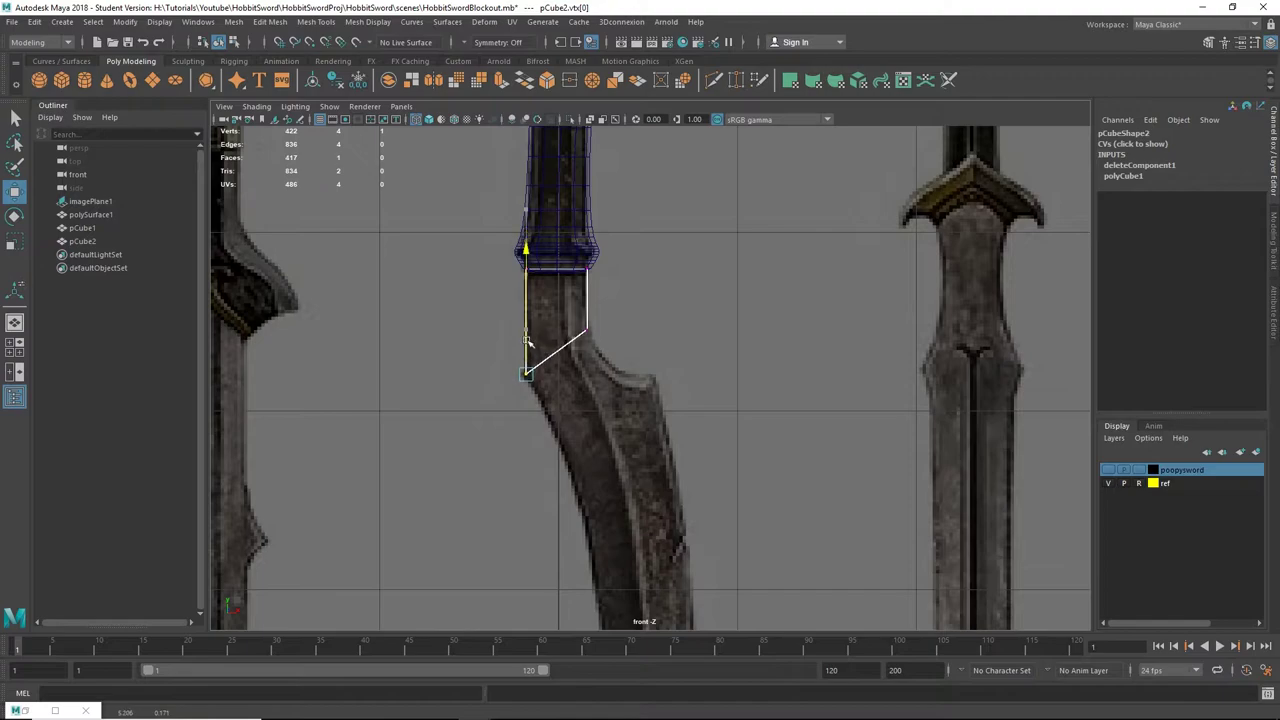
middle_click_drag(642, 347, 646, 323, "alt")
left_click_drag(578, 290, 602, 317)
scroll(603, 312, "up", 5)
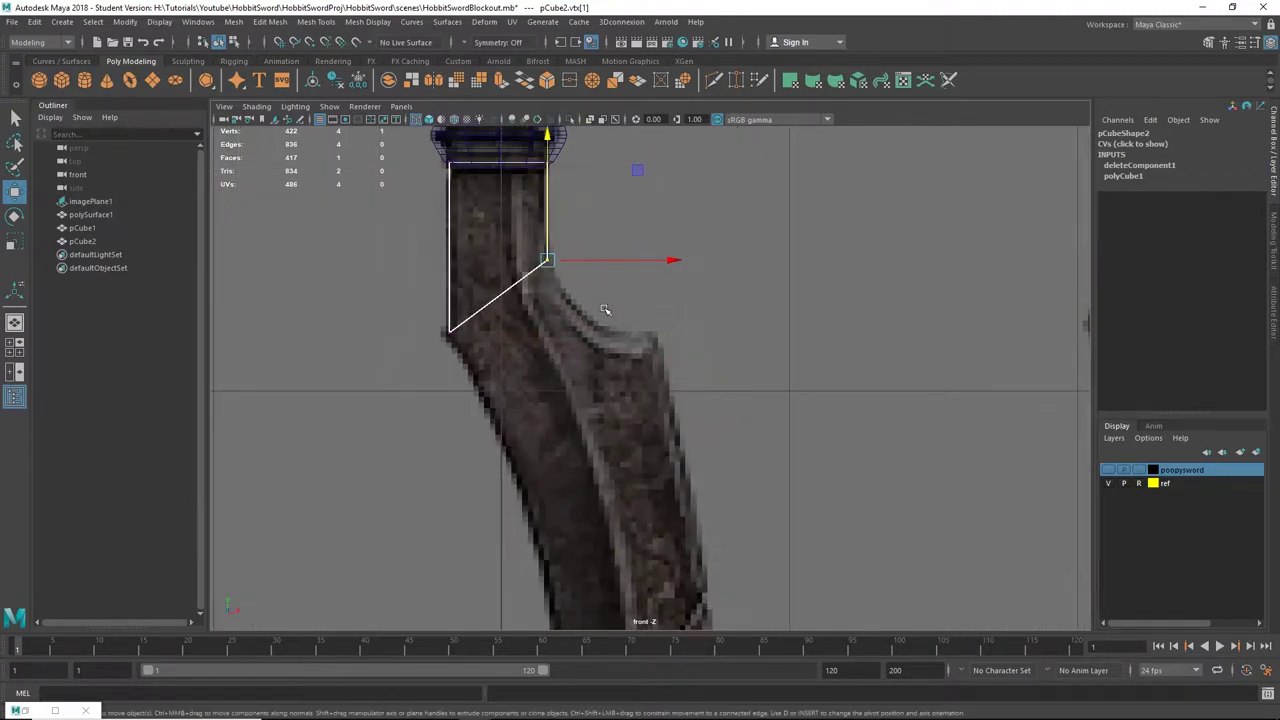
middle_click_drag(603, 311, 613, 405, "alt")
left_click_drag(548, 252, 585, 307, "shift")
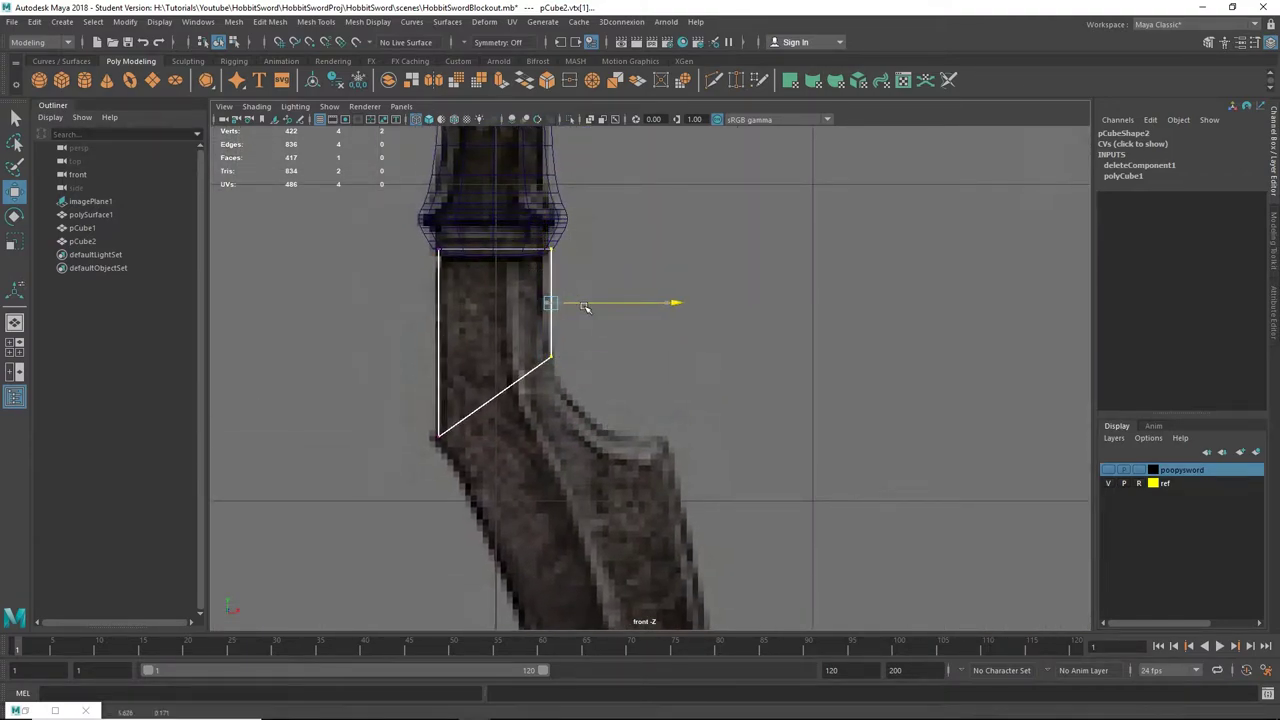
middle_click_drag(591, 330, 590, 297, "alt")
Step: Extrude the blade's slanted lower edge and move the new edge a short way down along the blade
right_click_drag(523, 323, 523, 285)
left_click(525, 346)
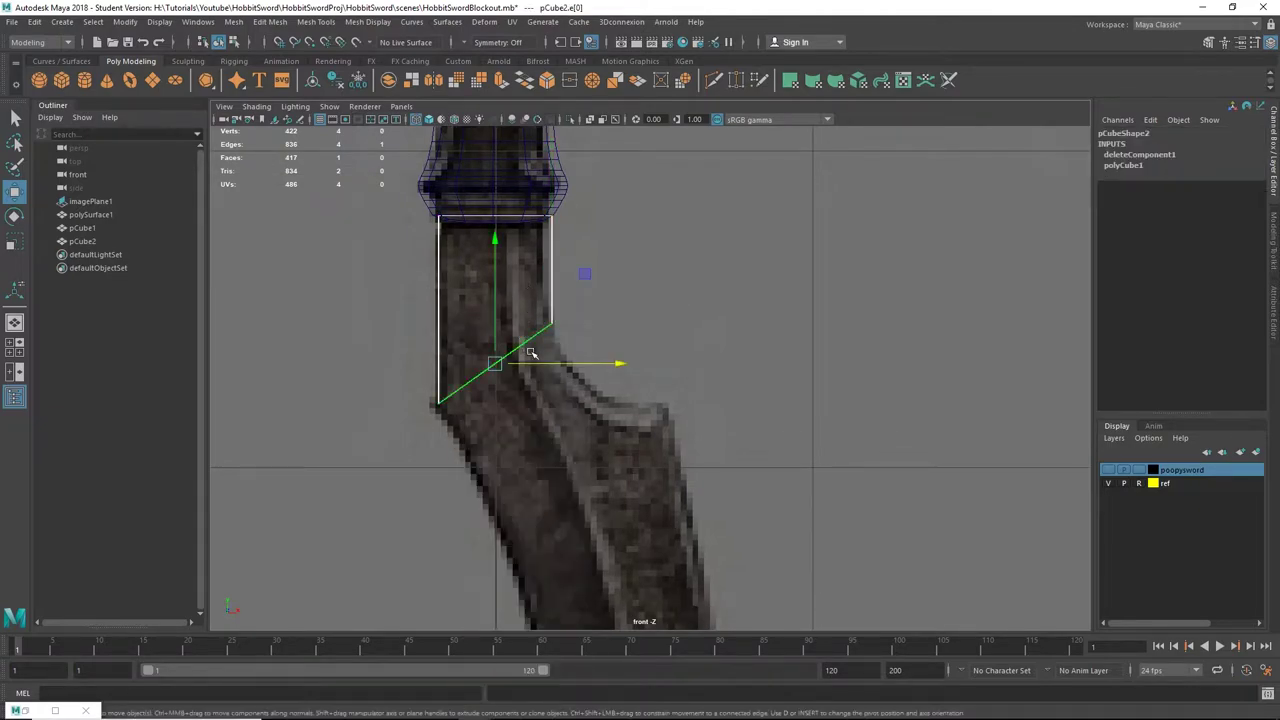
scroll(600, 355, "down", 10)
middle_click_drag(607, 363, 602, 338, "alt")
scroll(601, 338, "up", 6)
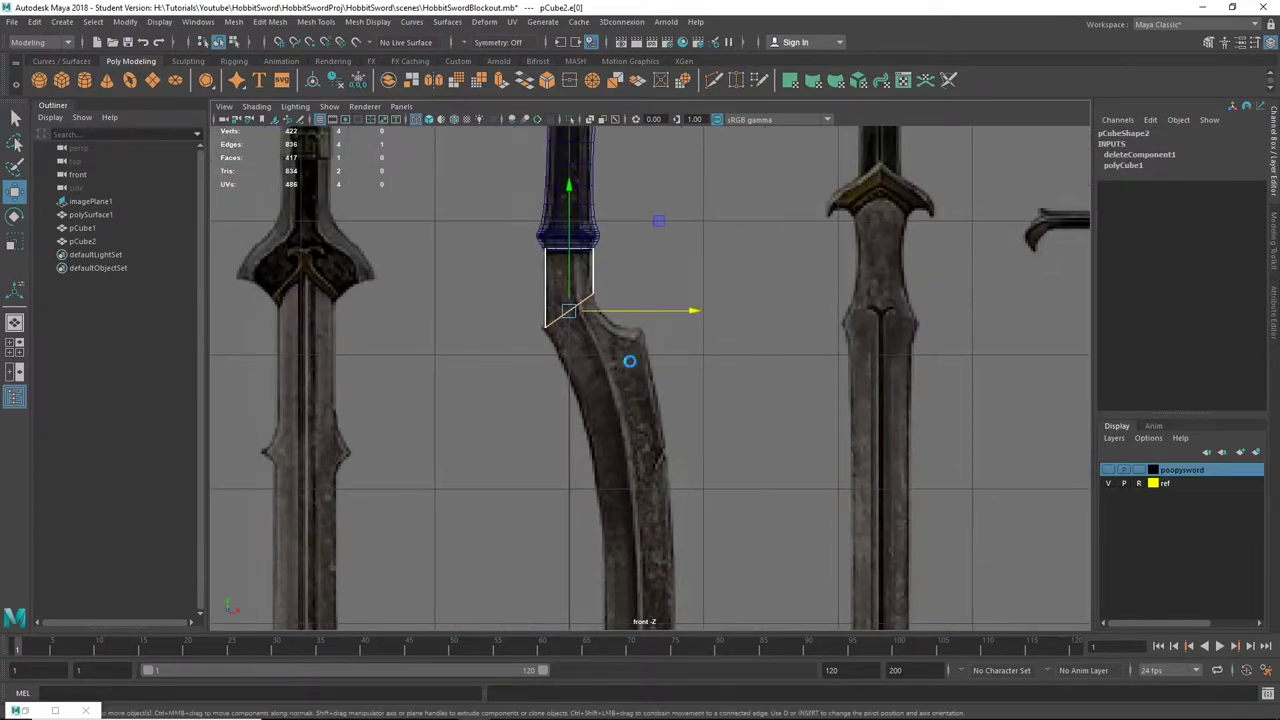
key("ctrl+e")
left_click_drag(659, 222, 666, 242)
scroll(674, 247, "up", 2)
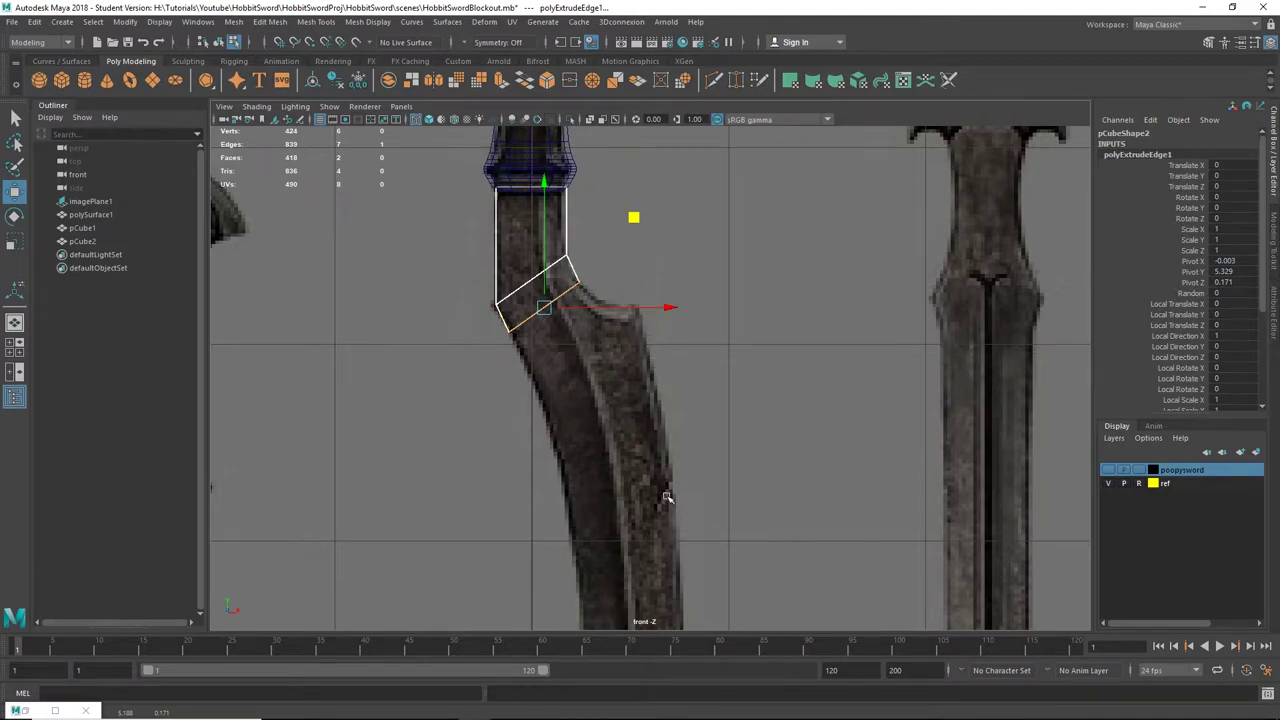
Step: Fine-tune the extruded edge's position so the first segment follows the start of the blade's curve
scroll(670, 490, "down", 6)
scroll(583, 306, "up", 5)
middle_click_drag(583, 306, 603, 218, "alt")
scroll(603, 218, "down", 3)
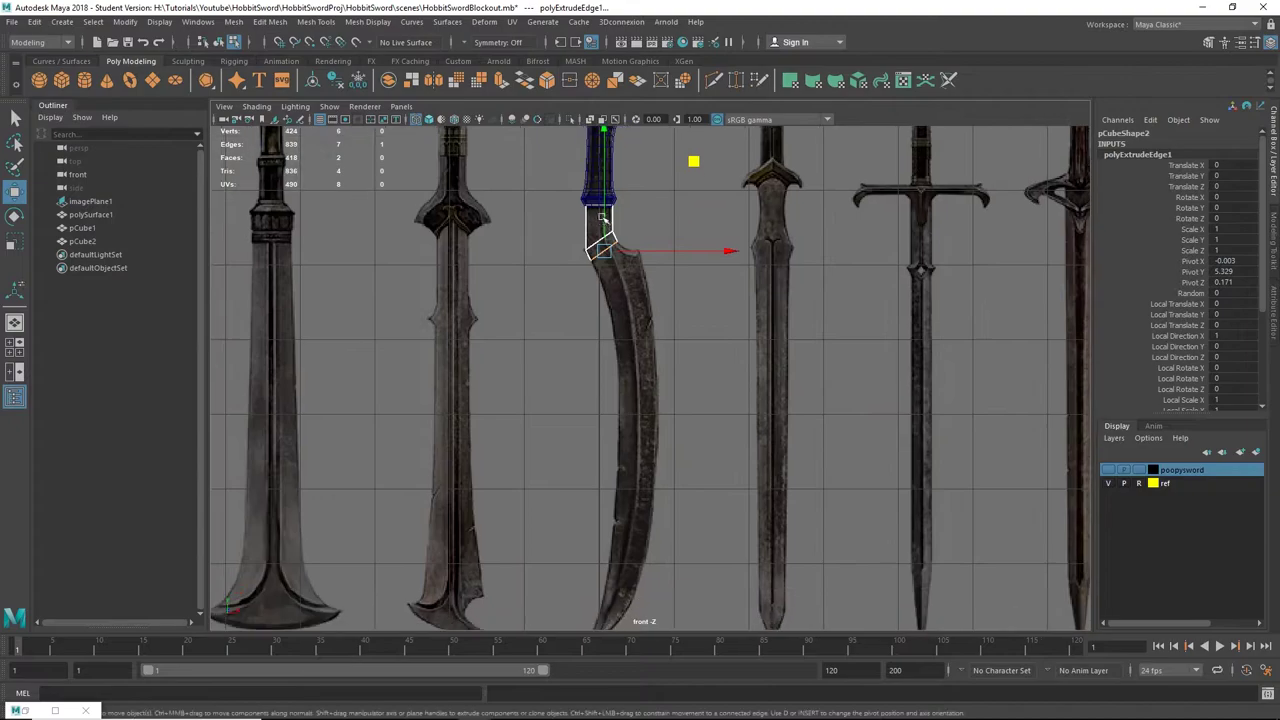
scroll(605, 225, "down", 3)
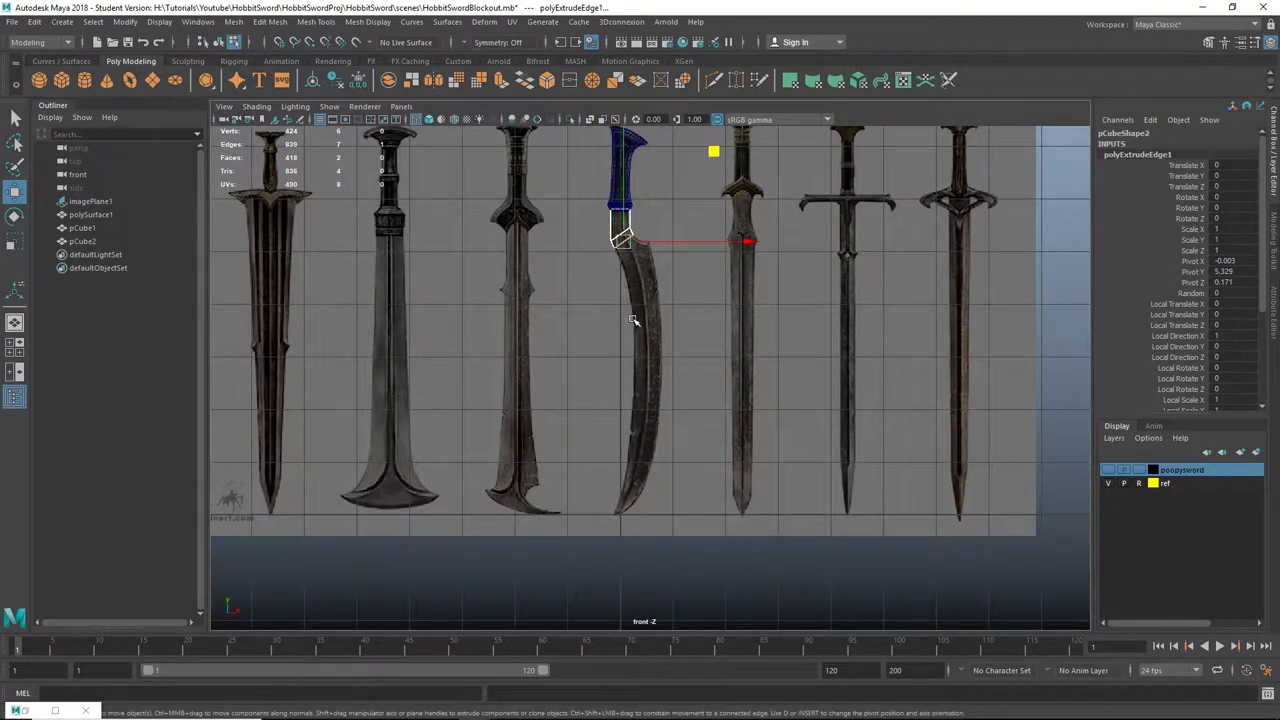
scroll(690, 326, "up", 7)
middle_click_drag(687, 321, 685, 447, "alt")
scroll(685, 447, "up", 2)
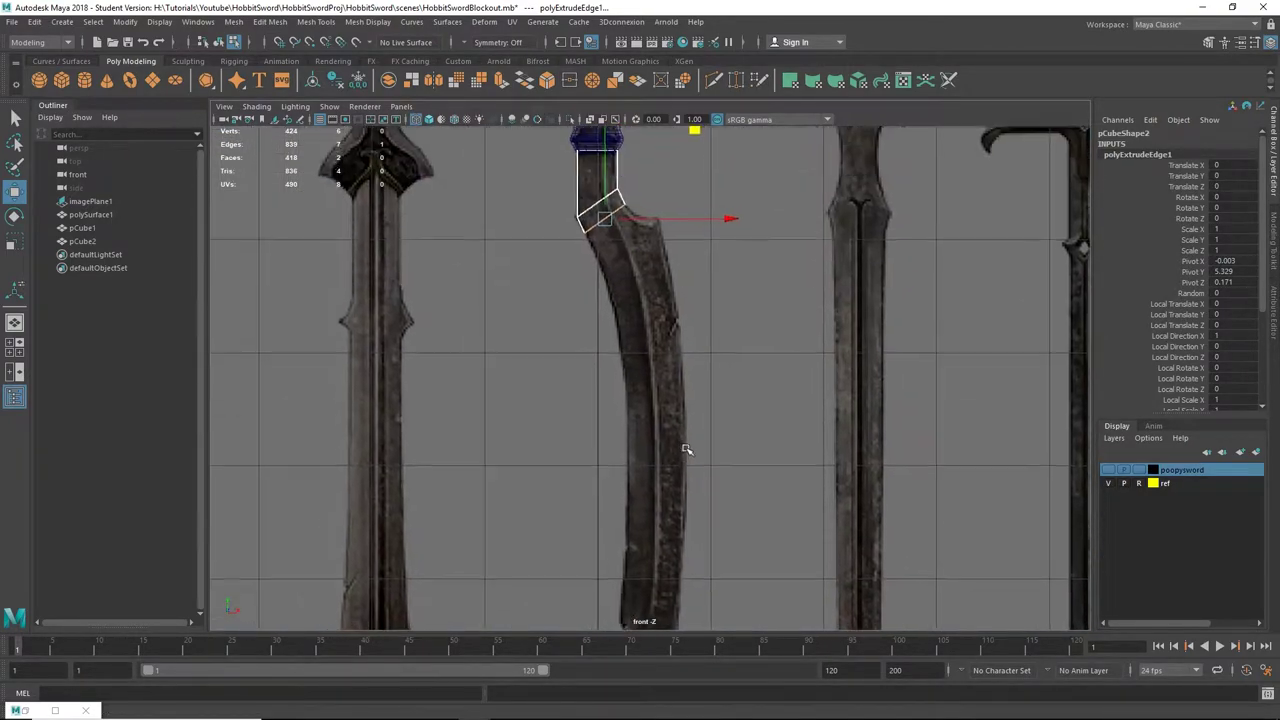
left_click_drag(604, 207, 608, 212)
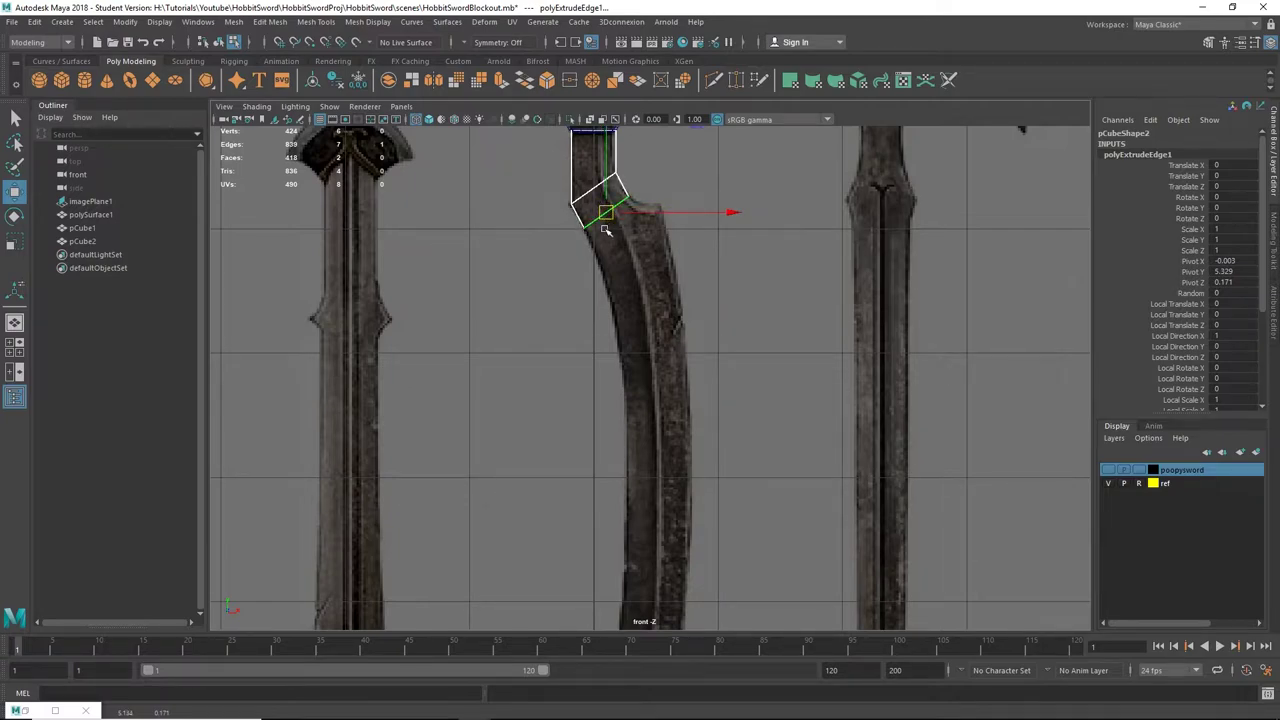
Step: Extrude the end edge twice more, moving each new edge down along the blade's curve
key("ctrl+e")
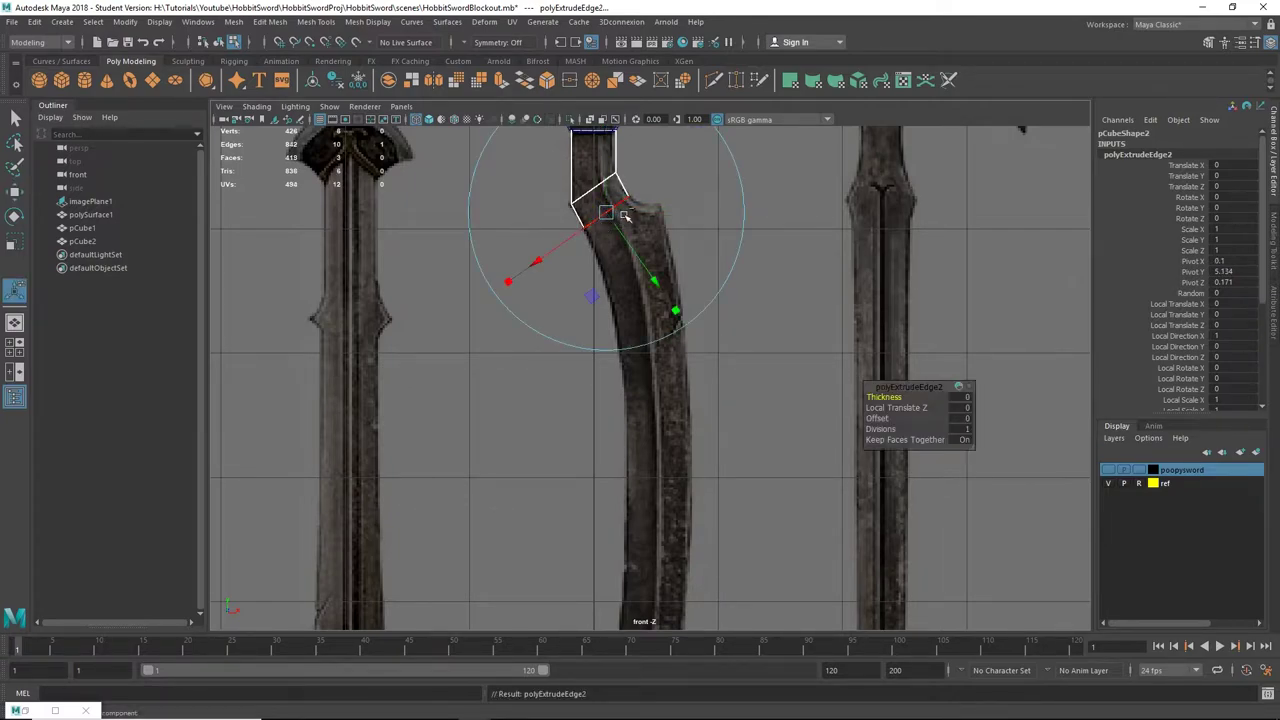
key("w")
left_click_drag(614, 213, 620, 240)
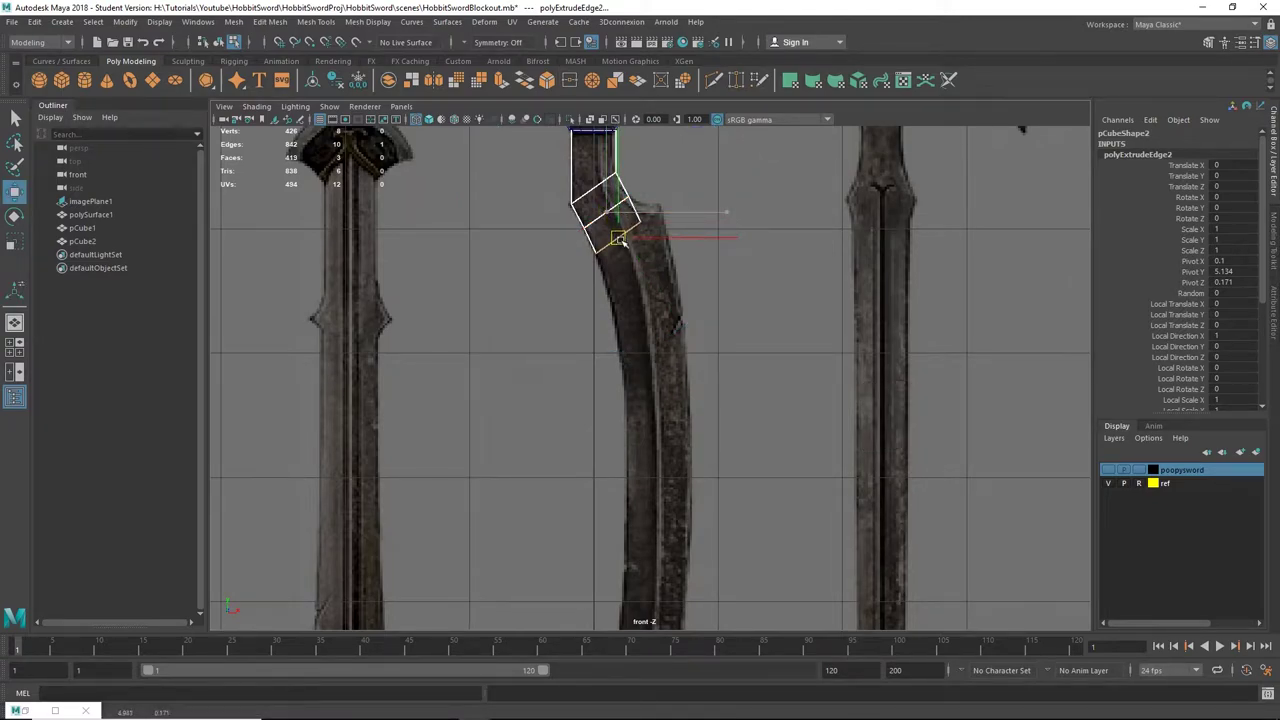
key("ctrl+e")
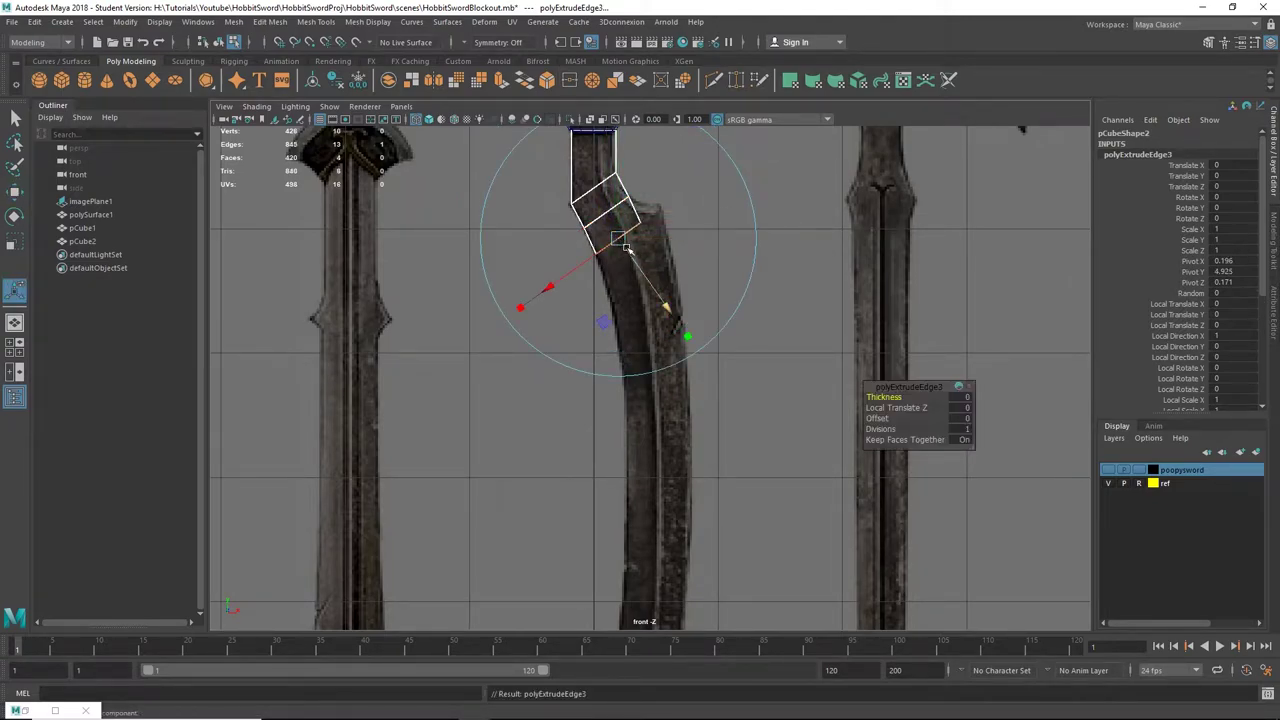
key("w")
left_click_drag(619, 239, 650, 379)
Step: Add two longer edge extrusions down the upper blade, lining the end edge up with the reference's concave side
key("ctrl+e")
key("ctrl+e")
key("w")
key("ctrl+e")
key("w")
middle_click_drag(672, 384, 600, 310, "alt")
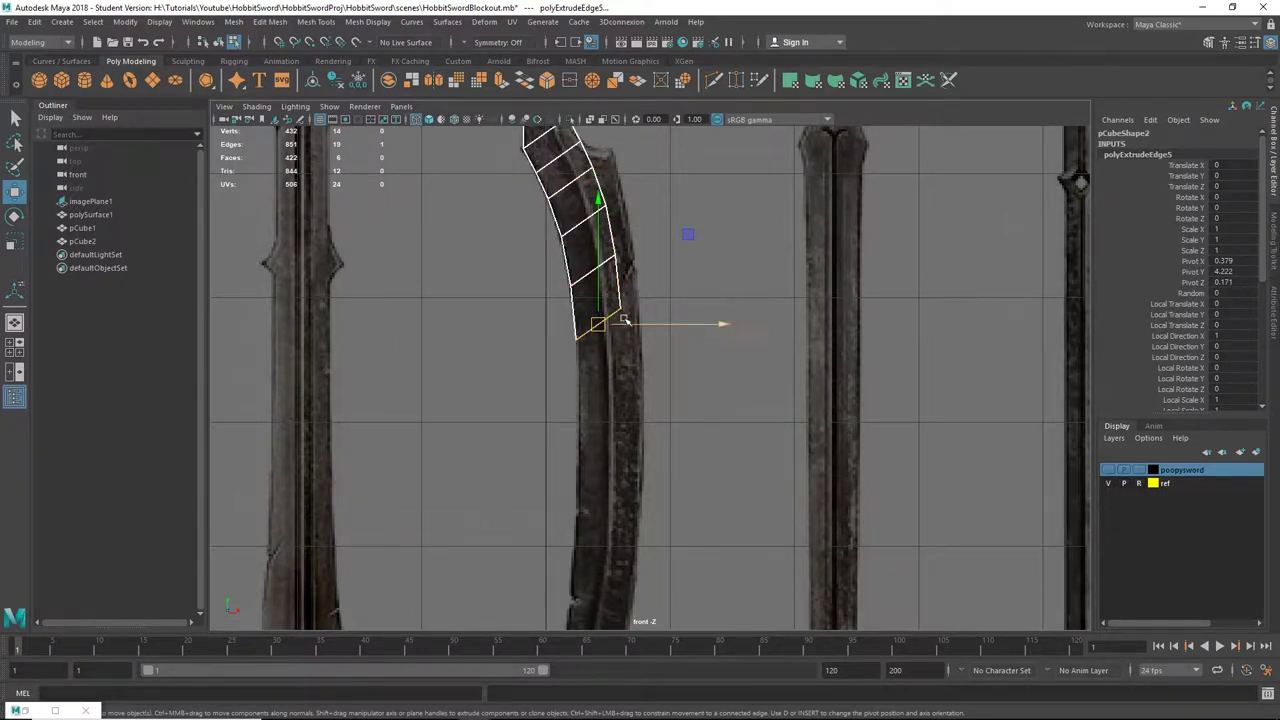
left_click_drag(600, 324, 601, 323)
middle_click_drag(669, 352, 674, 290, "alt")
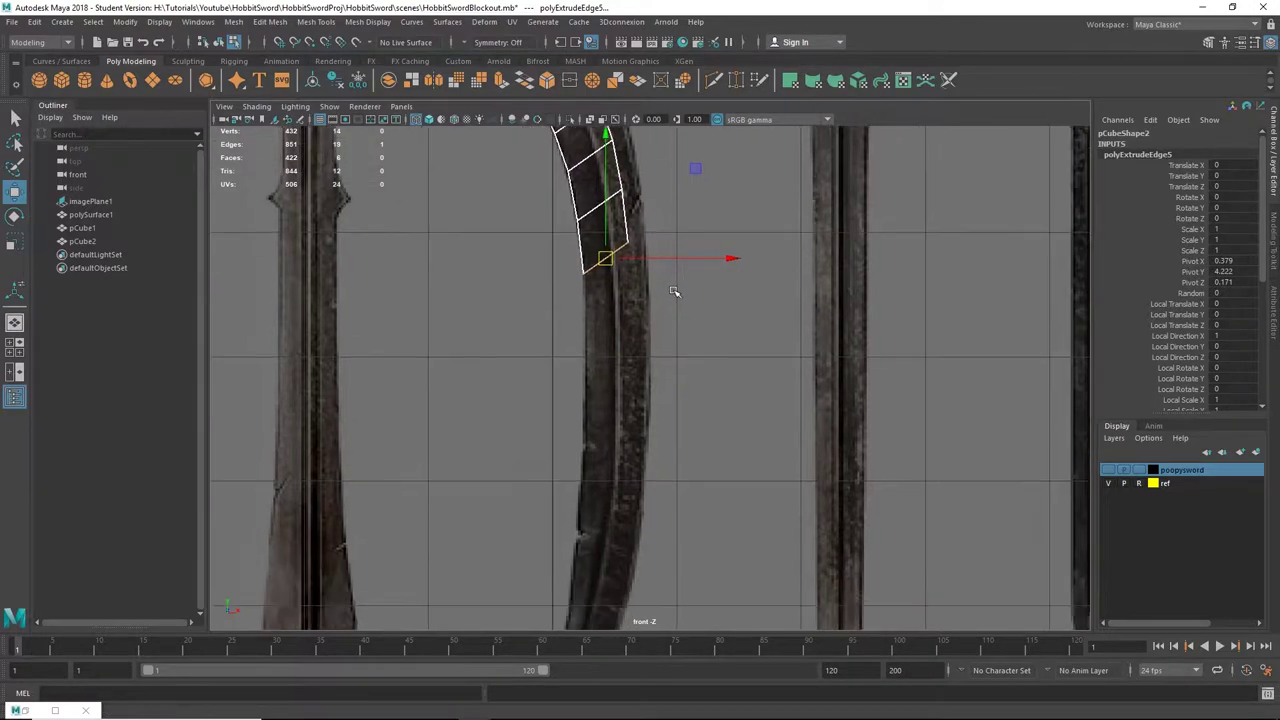
Step: Extrude the slanted end edge two more times to carry the strip down to the middle of the blade
key("ctrl+e")
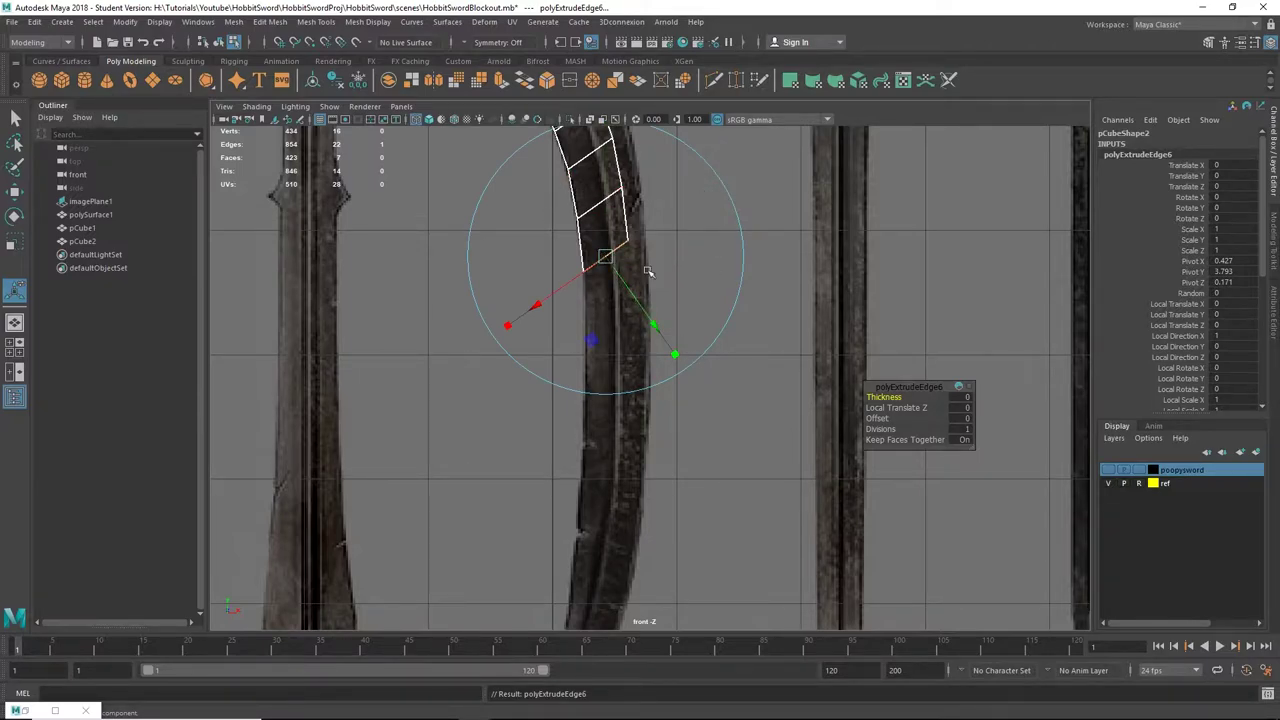
key("w")
left_click_drag(606, 257, 610, 311)
scroll(632, 321, "down", 7)
middle_click_drag(655, 287, 657, 243, "alt")
scroll(672, 304, "up", 4)
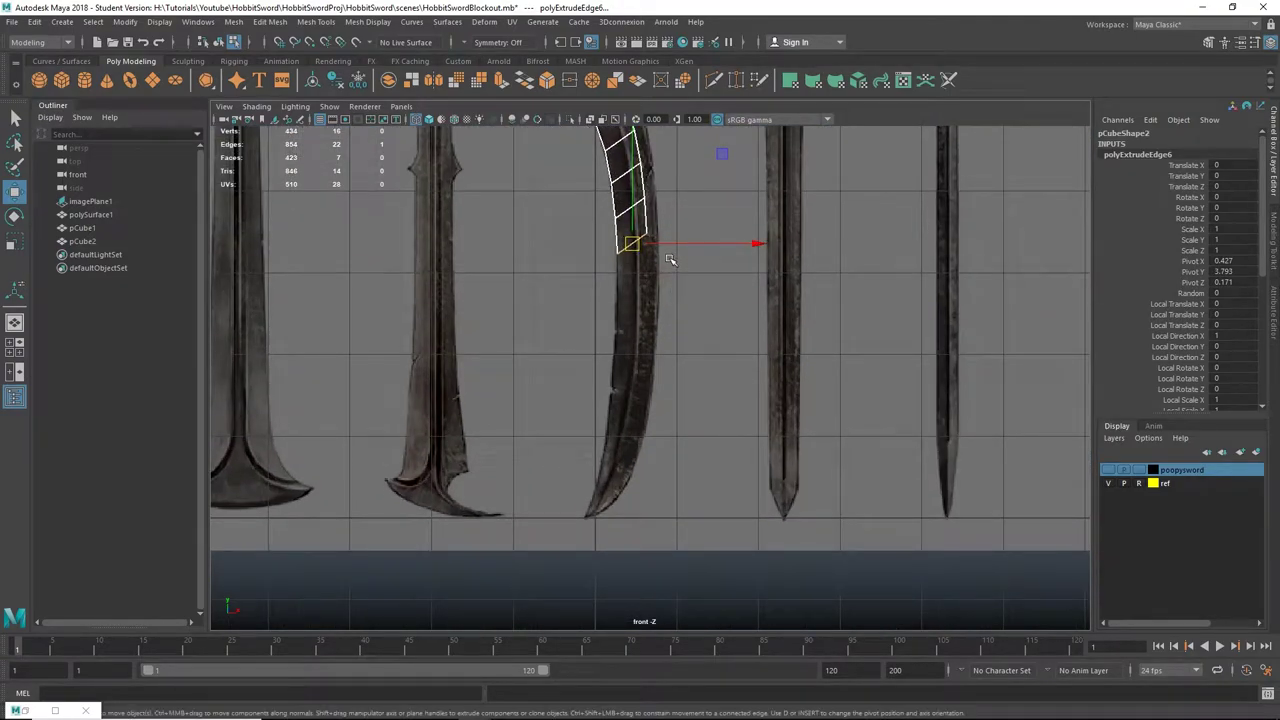
key("ctrl+e")
key("w")
left_click_drag(634, 246, 631, 350)
Step: Extrude the end edge once more and rotate the new edge until it runs nearly horizontally across the blade
key("ctrl+e")
key("w")
key("e")
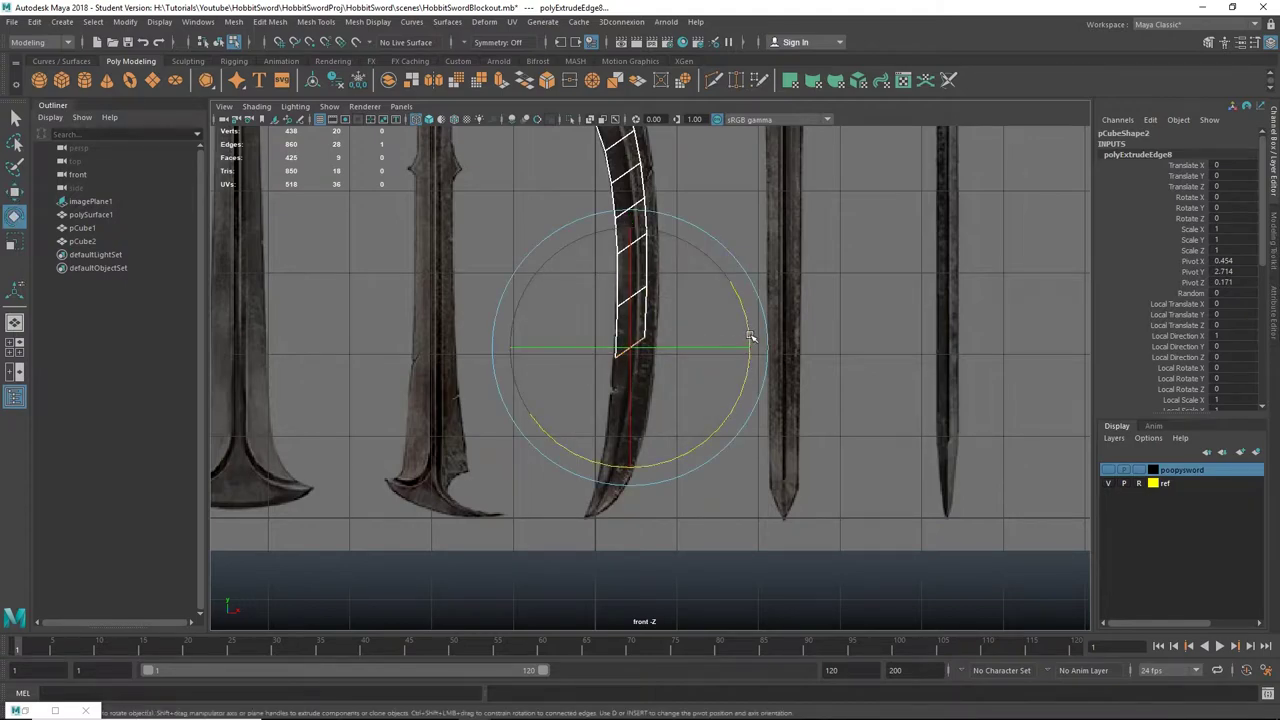
left_click_drag(748, 347, 756, 412)
Step: Extrude the levelled edge four more times, following the blade's curve down to just above the tip
key("w")
left_click_drag(632, 354, 612, 492)
key("ctrl+e")
key("w")
key("ctrl+e")
key("ctrl+e")
key("ctrl+e")
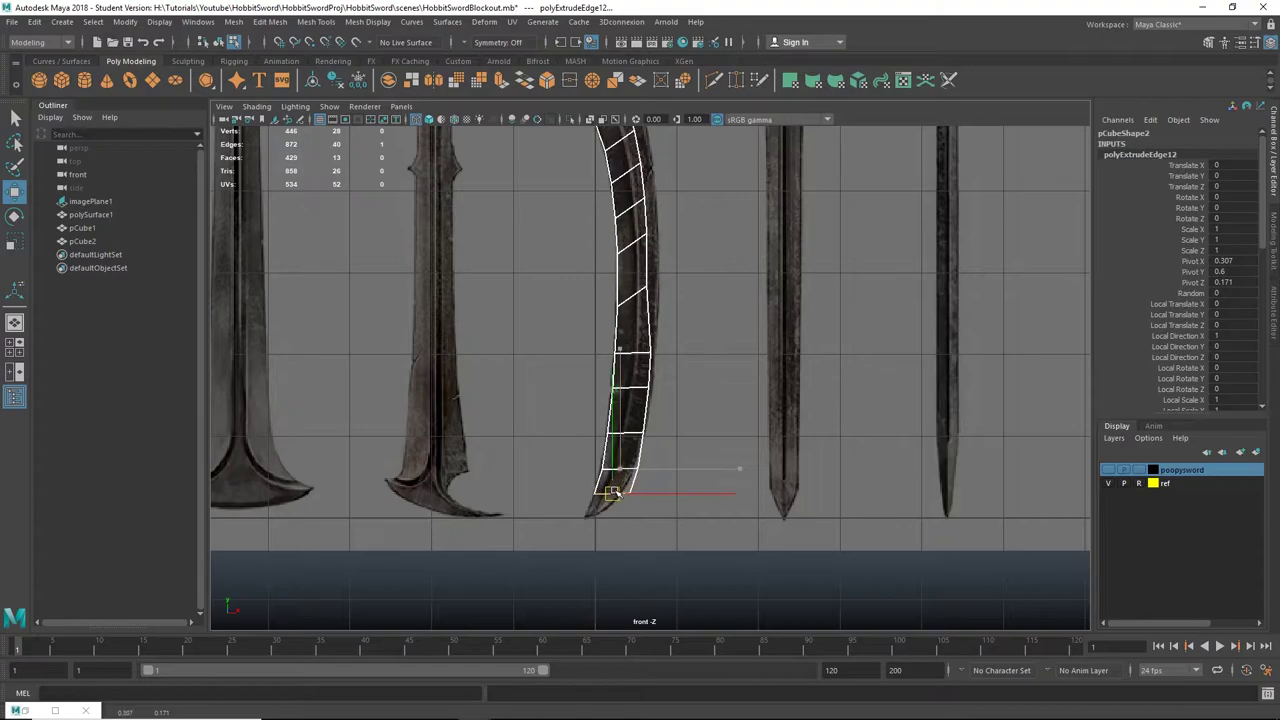
Step: Reposition the last edge near the tip and extrude a final segment ending level with the blade's tip
scroll(646, 471, "up", 4)
middle_click_drag(664, 471, 740, 310, "alt")
scroll(700, 377, "up", 6)
middle_click_drag(700, 377, 691, 280, "alt")
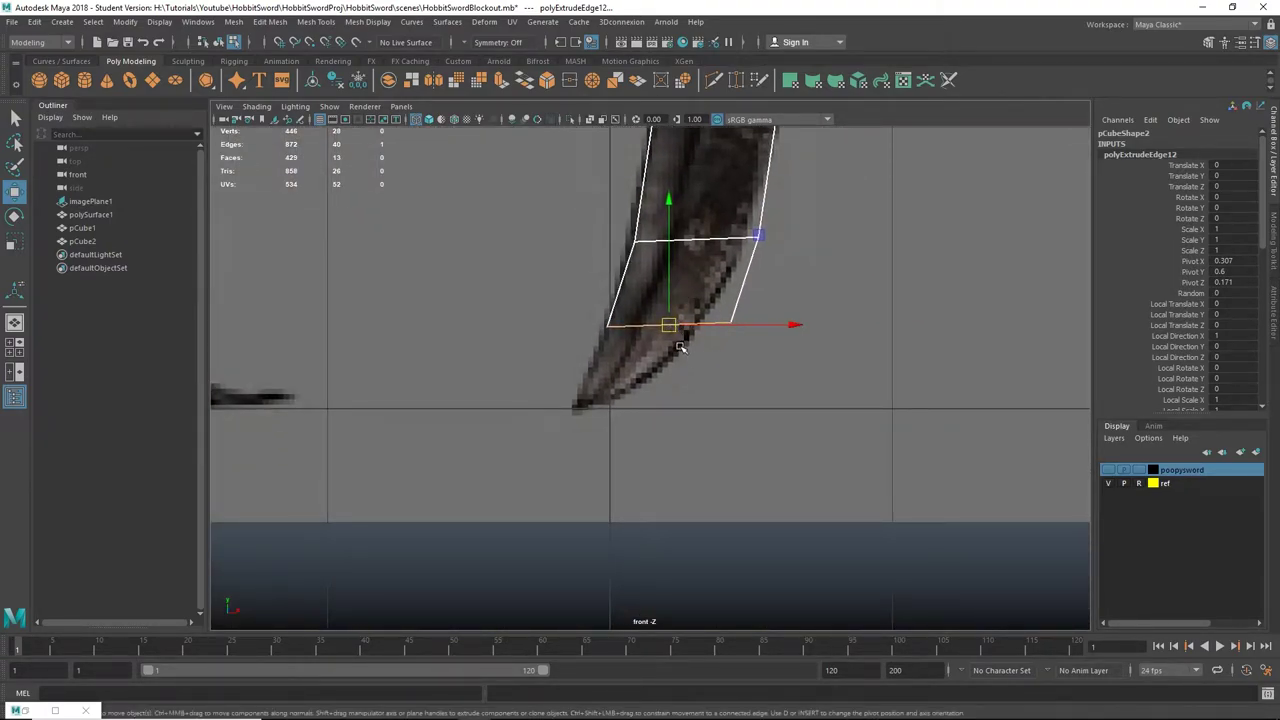
left_click_drag(670, 328, 633, 408)
key("ctrl+e")
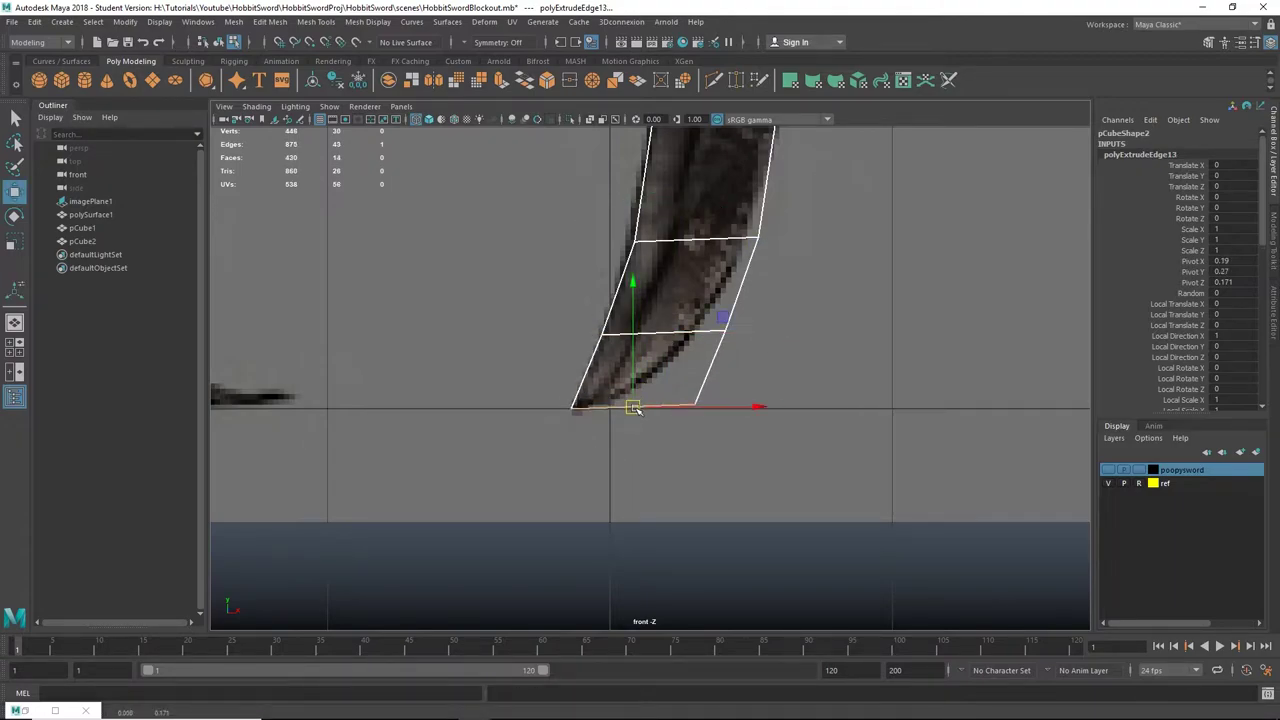
Step: Merge the two vertices of the final edge and move the merged vertex onto the blade's tip
right_click_drag(706, 323, 643, 322)
left_click_drag(537, 365, 767, 458)
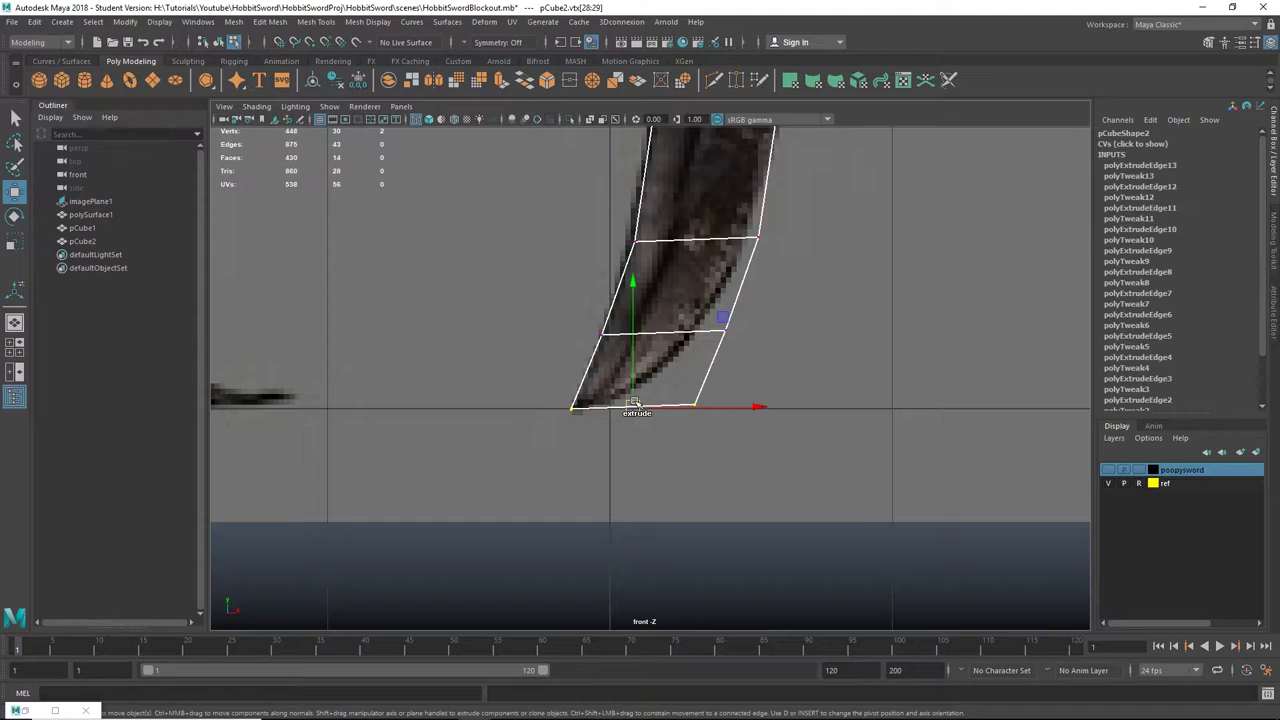
right_click_drag(650, 407, 644, 321, "shift")
left_click_drag(662, 408, 605, 419)
Step: Pull the two convex-side vertices nearest the tip inward onto the blade's outline
middle_click_drag(671, 378, 656, 396, "alt")
left_click(708, 346)
left_click_drag(710, 349, 645, 385)
middle_click_drag(728, 277, 698, 329, "alt")
left_click(712, 308)
left_click_drag(713, 308, 697, 314)
Step: Undo the accidental vertex move near the tip and align the next convex-side vertex up with the blade's outline
scroll(724, 298, "down", 5)
middle_click_drag(722, 296, 666, 344, "alt")
scroll(673, 387, "up", 5)
left_click_drag(626, 398, 680, 446)
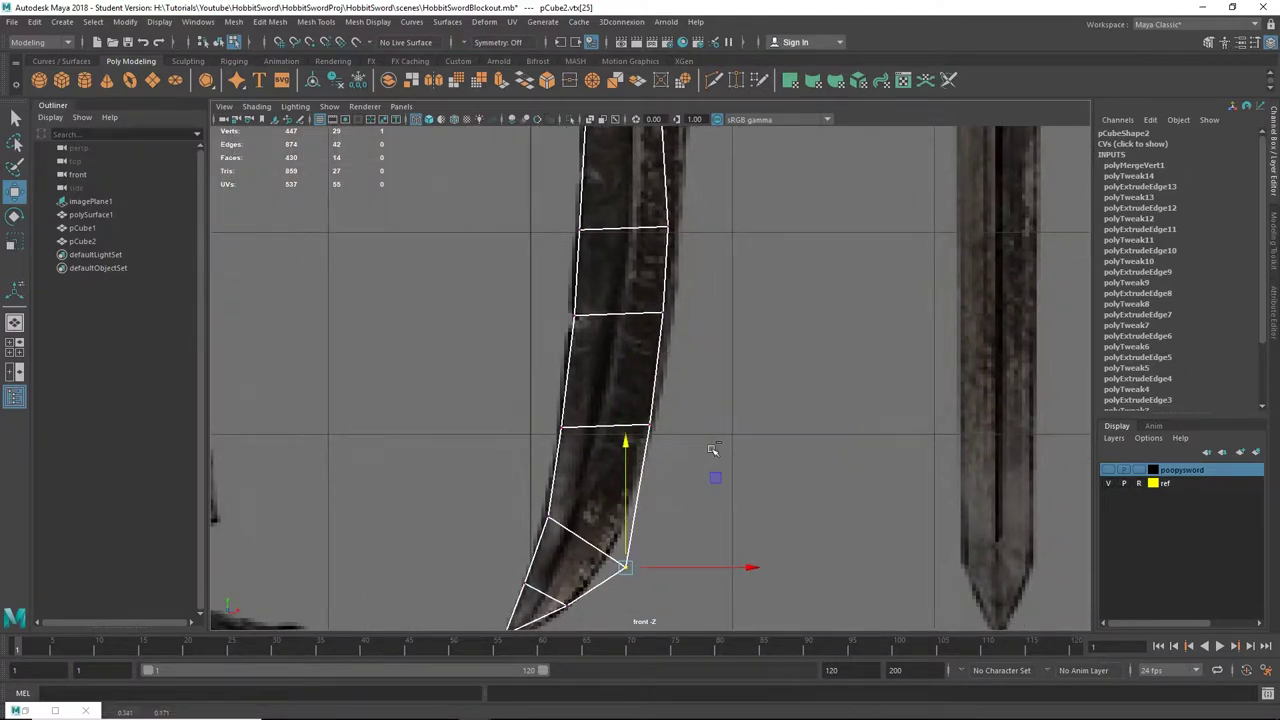
key("ctrl+z")
middle_click_drag(676, 435, 659, 375, "alt")
left_click_drag(626, 324, 662, 403)
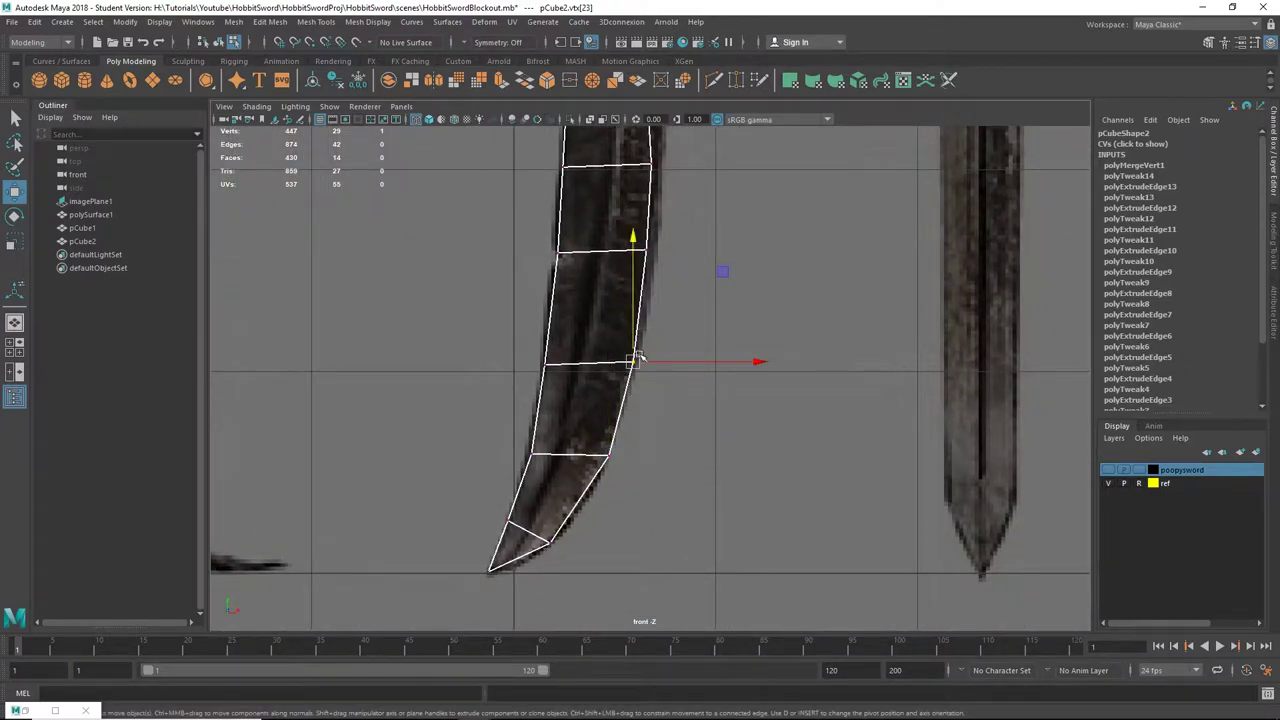
left_click_drag(725, 273, 727, 273)
Step: Move the next two convex-side vertices of the lower blade outward onto the reference outline
middle_click_drag(726, 273, 709, 335, "alt")
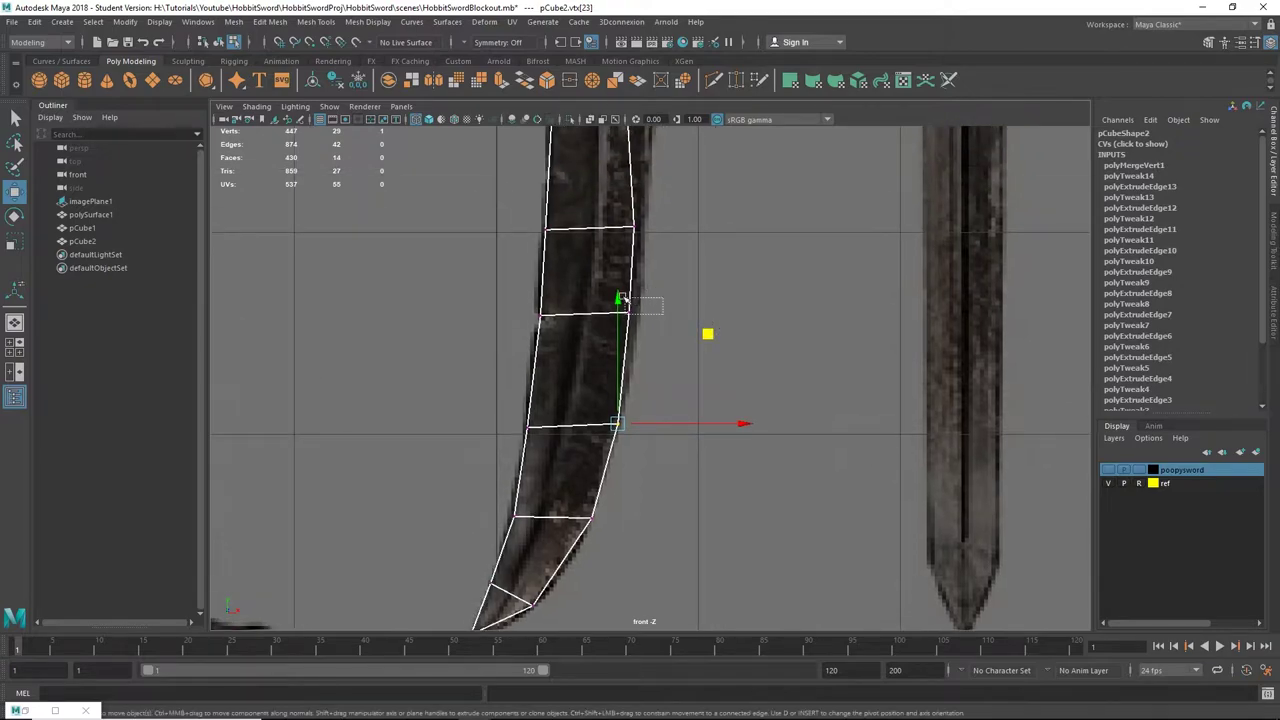
left_click_drag(622, 298, 622, 299)
left_click_drag(720, 219, 728, 221)
middle_click_drag(728, 221, 706, 293, "alt")
left_click_drag(652, 328, 606, 284)
left_click_drag(704, 212, 716, 207)
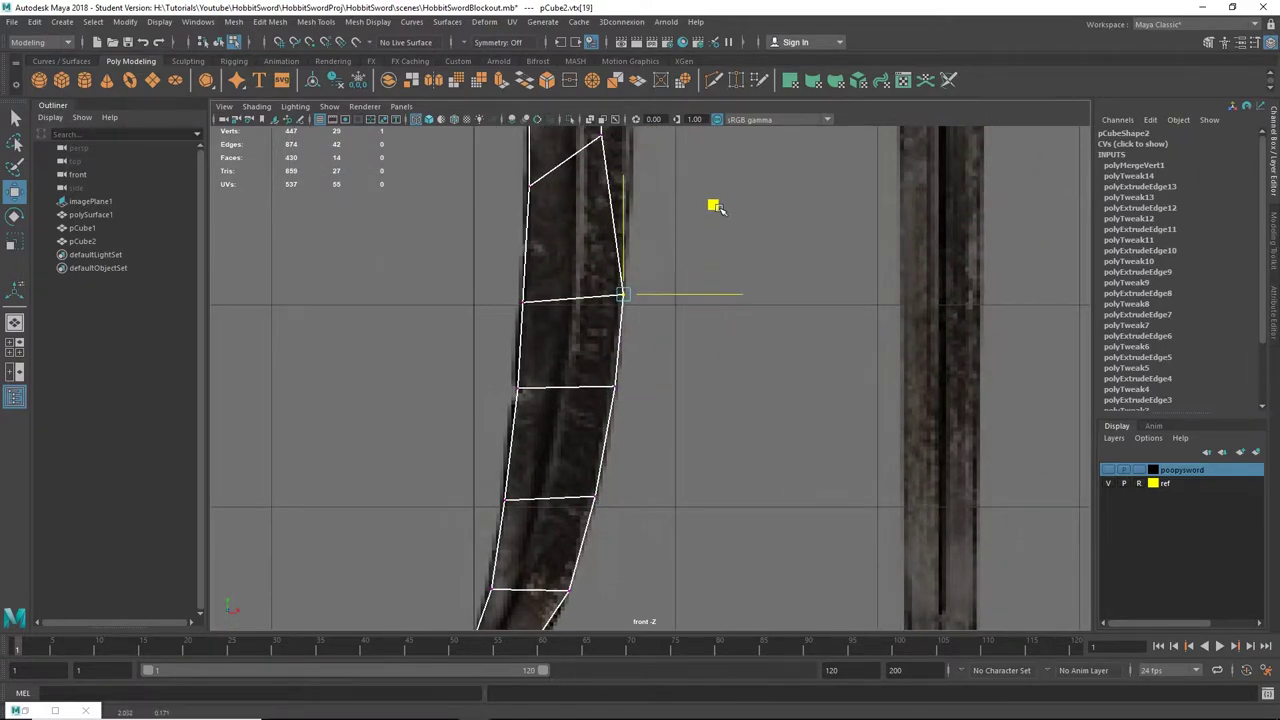
Step: Move the two convex-side vertices at the middle of the blade outward onto the cutting edge
middle_click_drag(716, 207, 660, 371, "alt")
left_click_drag(527, 275, 562, 307)
left_click_drag(638, 204, 667, 199)
middle_click_drag(662, 175, 634, 308, "alt")
left_click_drag(488, 279, 557, 328)
left_click_drag(609, 212, 637, 207)
Step: Move the next two convex-side vertices of the upper blade outward to the reference's edge
middle_click_drag(594, 207, 572, 365, "alt")
left_click_drag(475, 347, 525, 392)
left_click_drag(583, 291, 611, 280)
middle_click_drag(572, 274, 558, 366, "alt")
left_click_drag(444, 358, 503, 393)
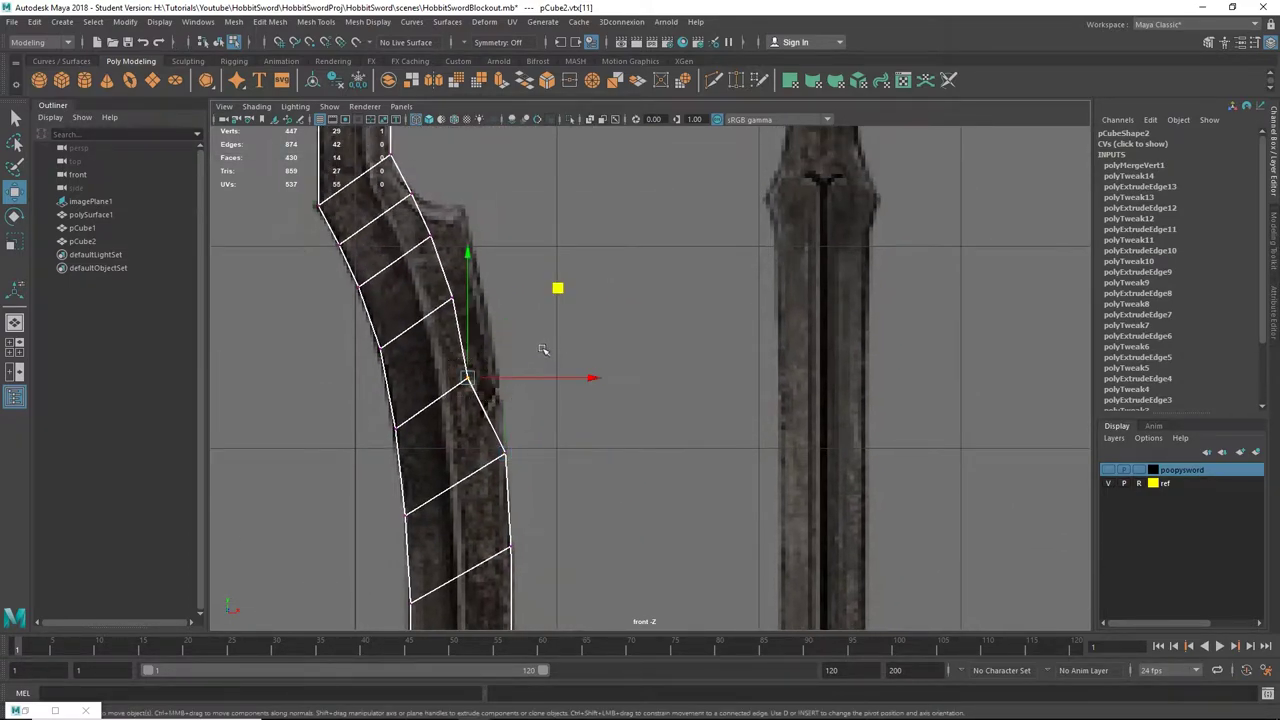
left_click_drag(561, 293, 592, 284)
Step: Move the two topmost convex-side vertices outward, placing the upper one on the pointed corner beside the notch
middle_click_drag(540, 283, 530, 338, "alt")
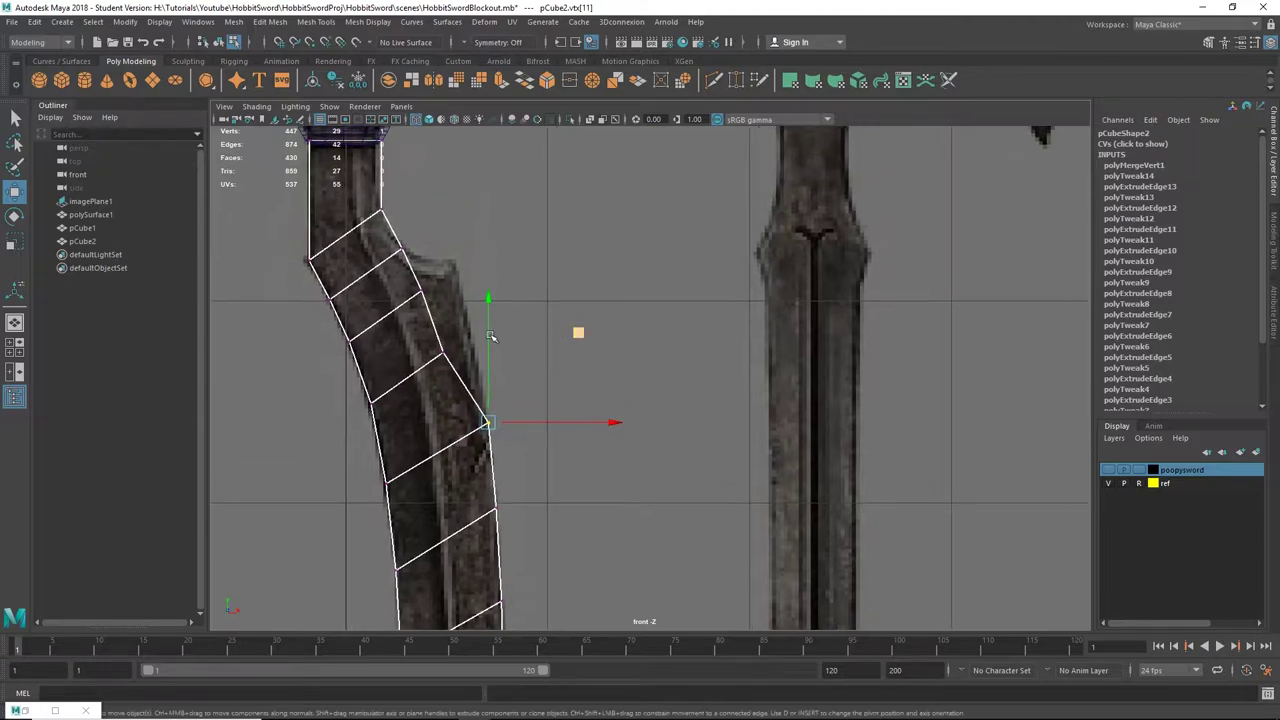
left_click_drag(417, 339, 483, 387)
left_click_drag(533, 264, 561, 251)
scroll(485, 298, "up", 3)
middle_click_drag(485, 298, 507, 347, "alt")
left_click_drag(311, 296, 368, 338)
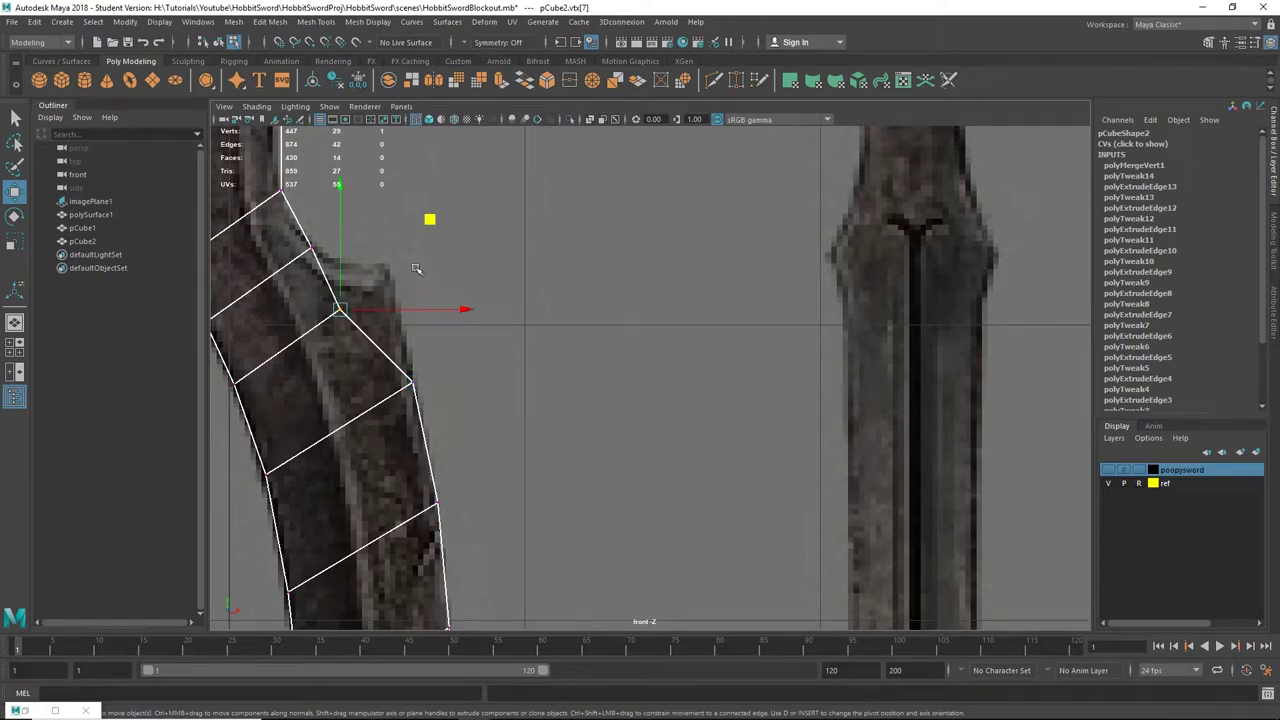
left_click_drag(431, 219, 482, 179)
scroll(485, 208, "down", 2)
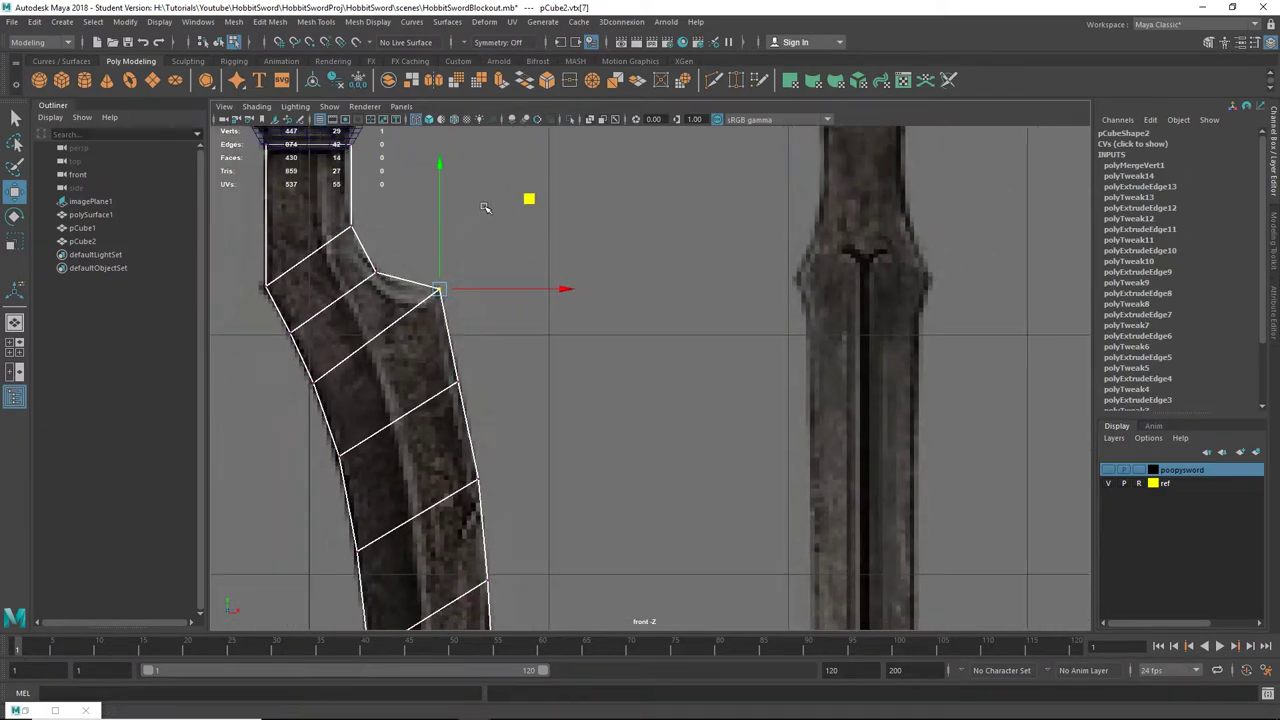
Step: Set the Insert Edge Loop tool to a single loop and add one loop above and one below the notch's pointed corner
left_click(458, 61)
double_click(178, 82)
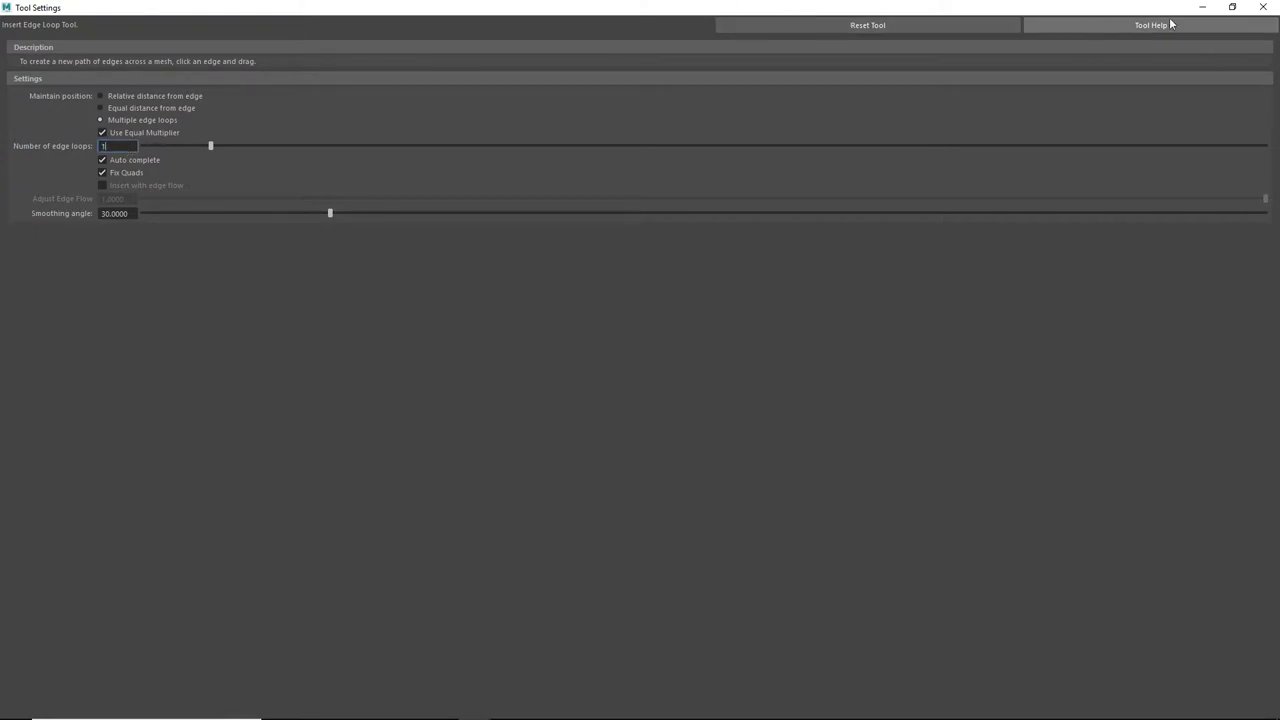
left_click(1203, 7)
left_click_drag(405, 283, 410, 294)
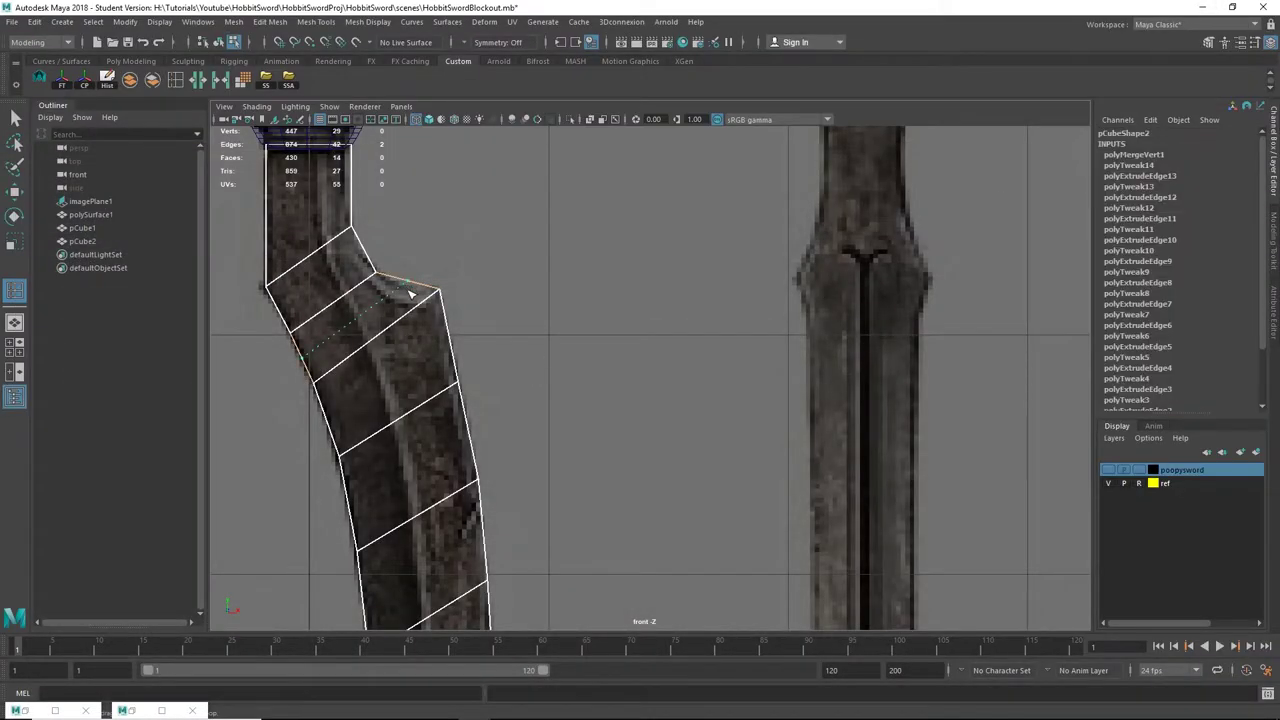
left_click(440, 268)
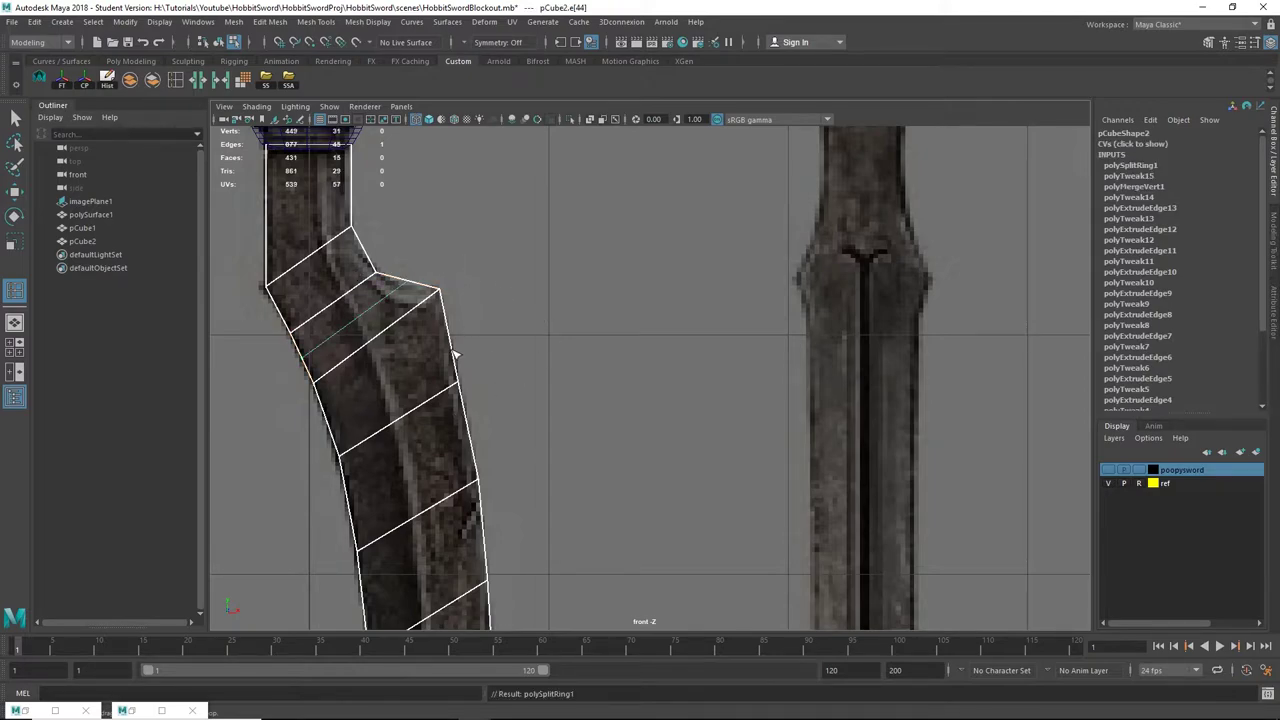
left_click(453, 351)
left_click_drag(502, 353, 501, 352)
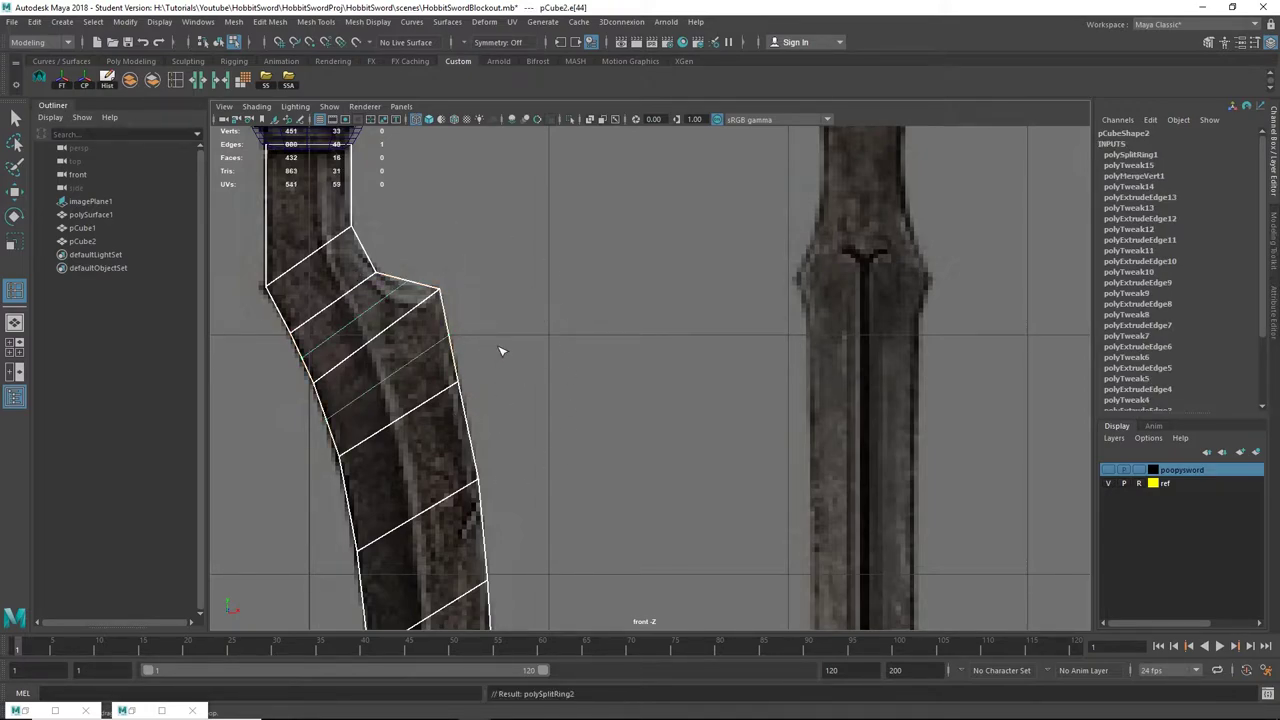
Step: Move the new vertex between the notch and the pointed corner, and the notch's inner vertex, to follow the reference's concave curve
middle_click_drag(492, 350, 521, 388, "alt")
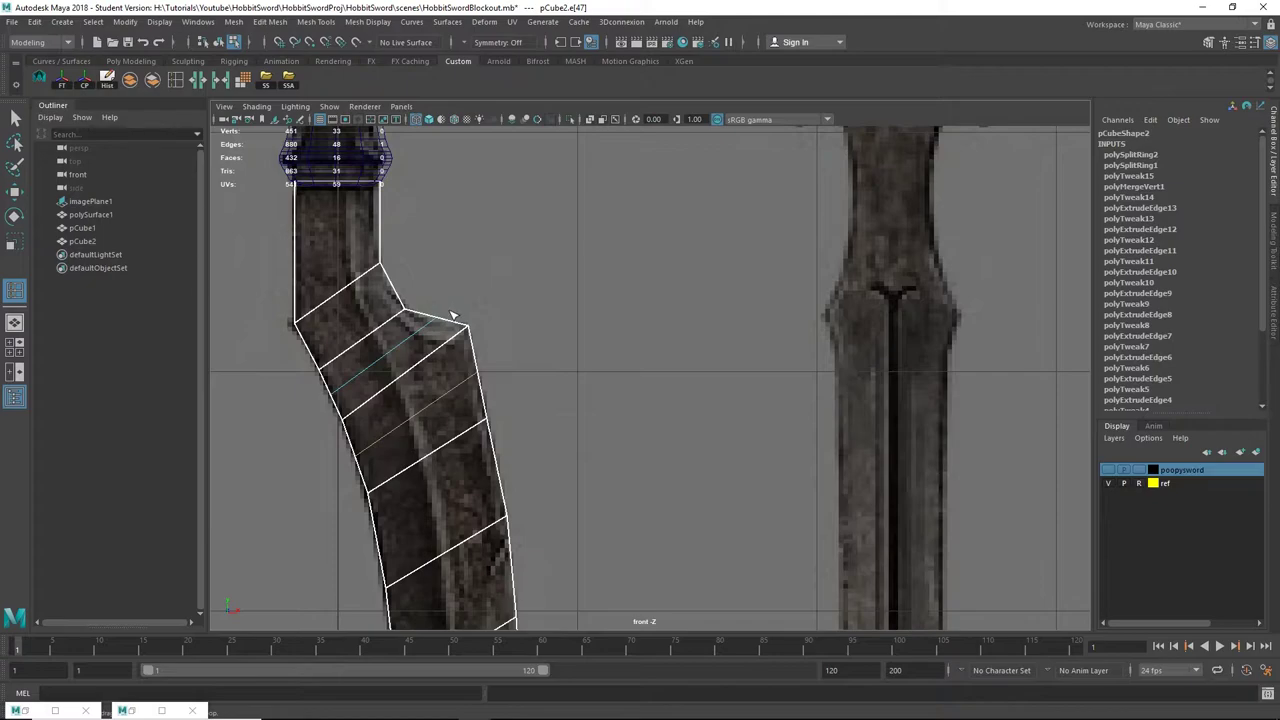
middle_click_drag(452, 316, 453, 255, "alt")
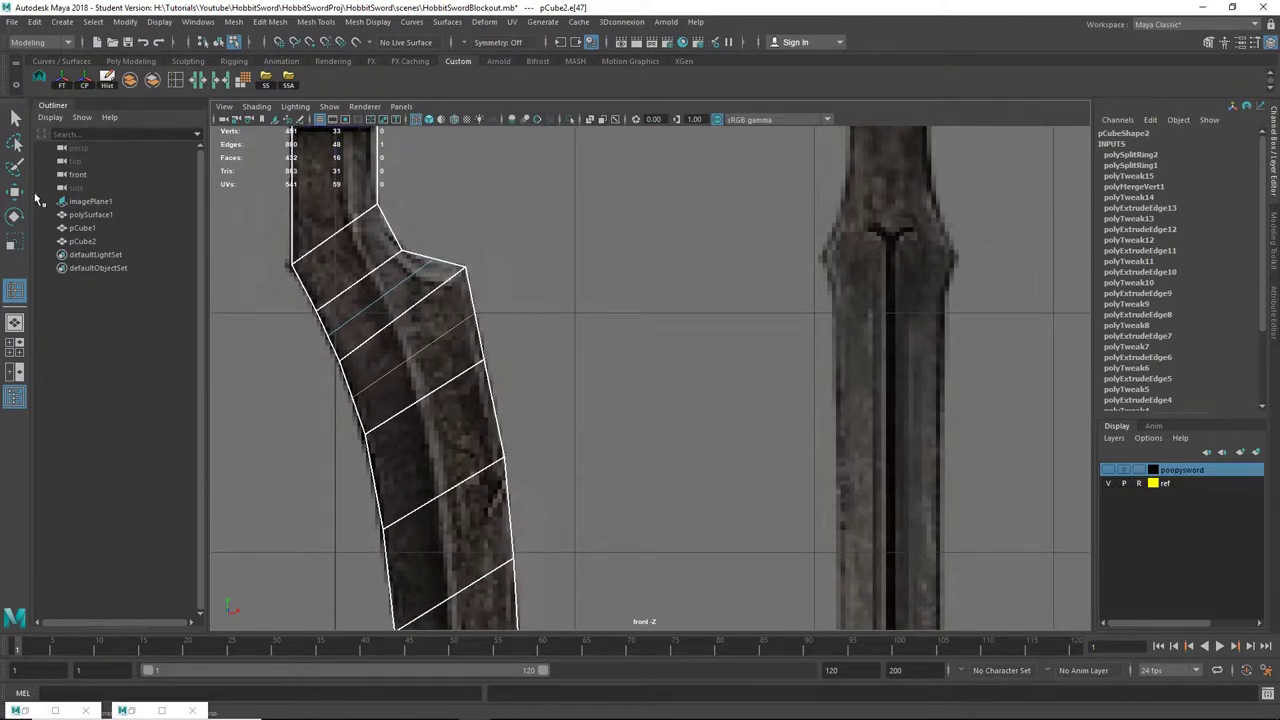
left_click(14, 118)
right_click_drag(433, 260, 379, 249)
left_click_drag(442, 240, 418, 268)
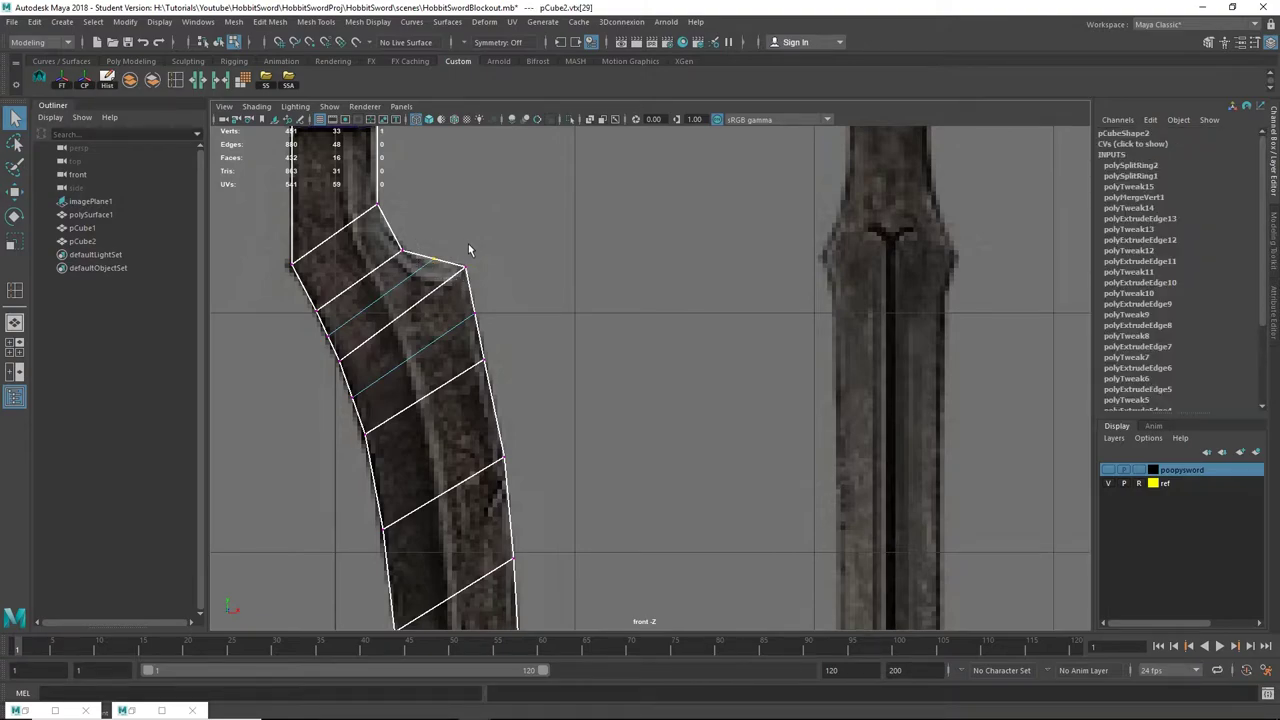
key("w")
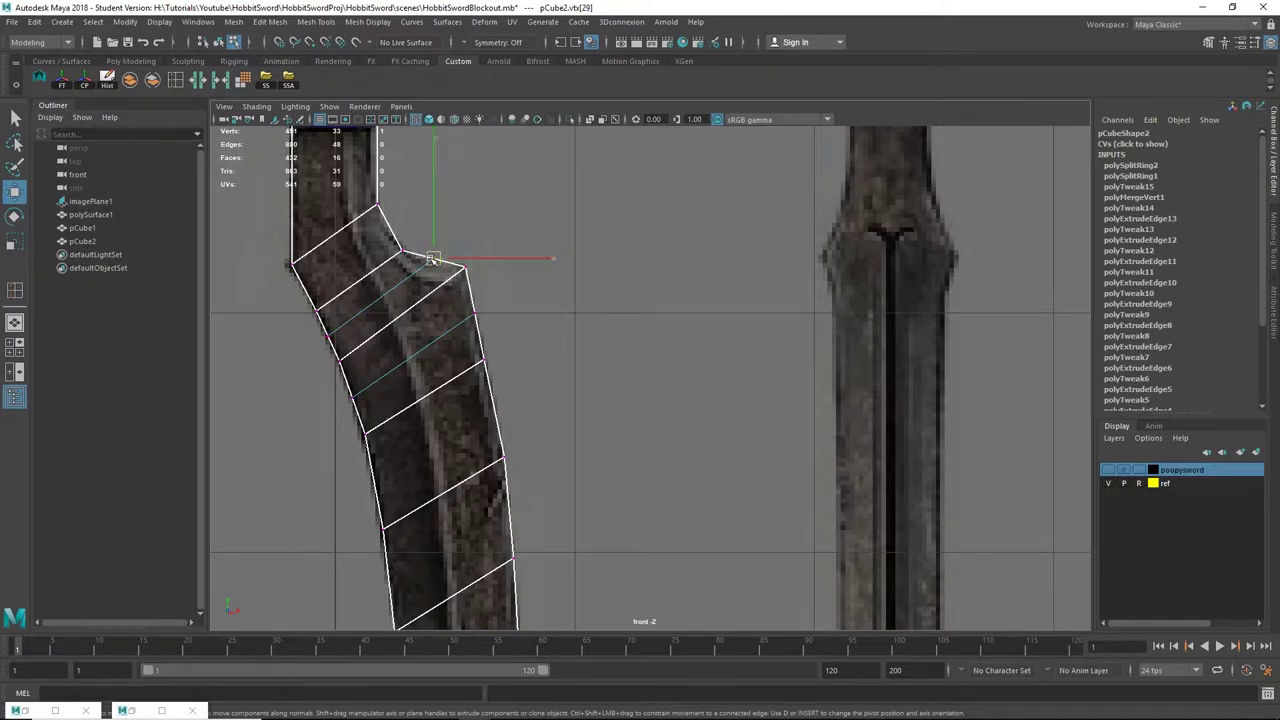
left_click_drag(433, 260, 486, 291)
left_click_drag(466, 268, 453, 276)
scroll(520, 283, "down", 2)
left_click(453, 279)
scroll(545, 290, "down", 2)
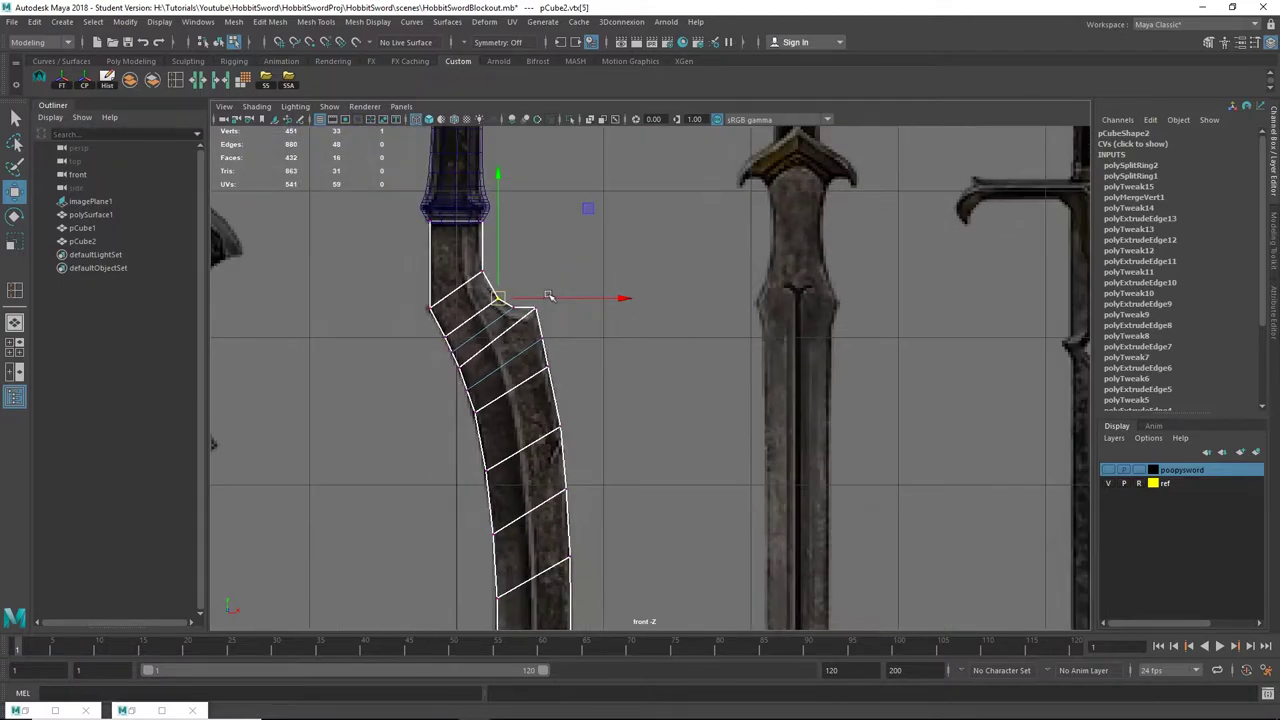
Step: Insert one lengthwise edge loop down the middle of the blade, from the guard to the tip
middle_click_drag(550, 287, 555, 177, "alt")
scroll(576, 314, "down", 3)
middle_click_drag(560, 336, 557, 297, "alt")
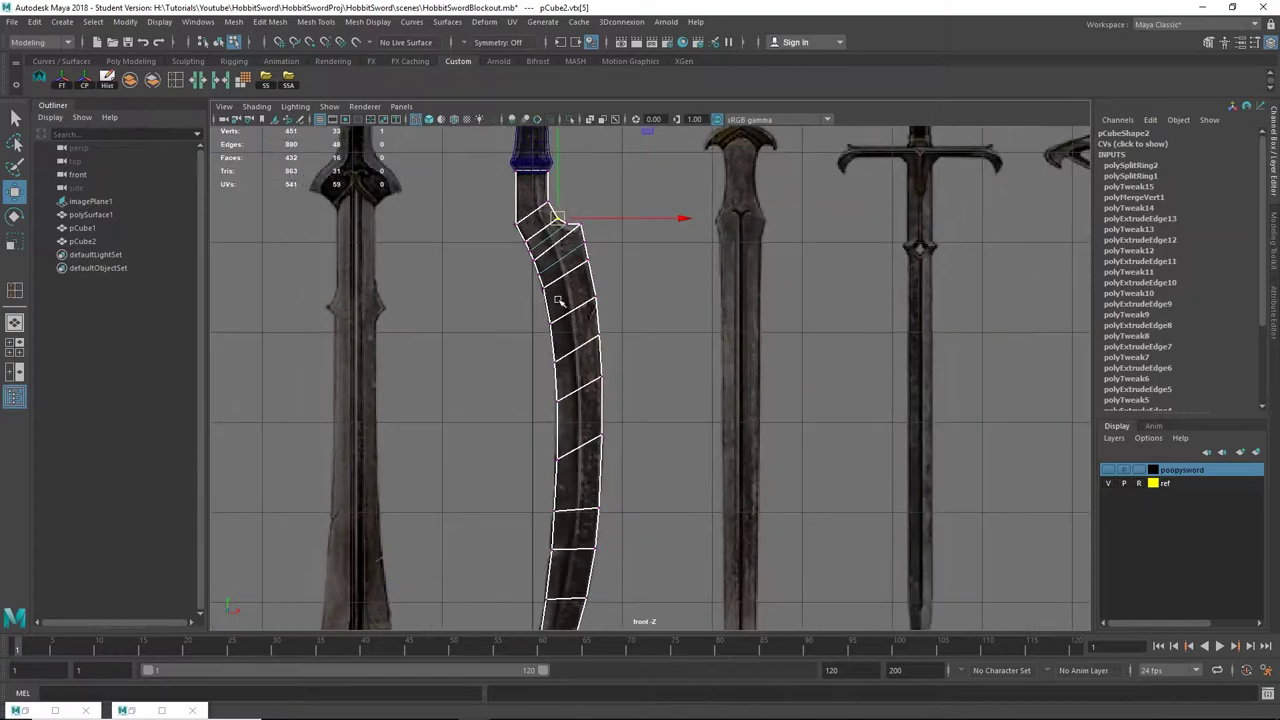
left_click(20, 293)
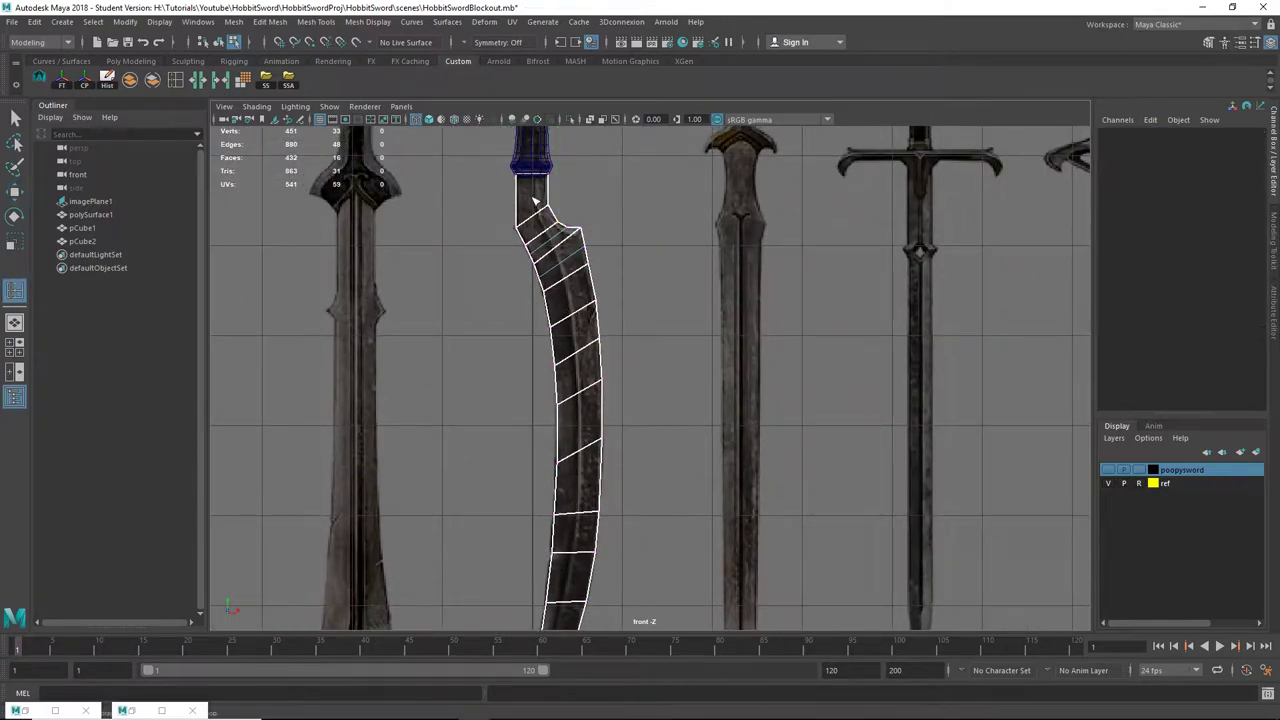
left_click(538, 217)
middle_click_drag(594, 266, 651, 386, "alt")
left_click(16, 118)
scroll(594, 215, "up", 3)
scroll(690, 405, "up", 2)
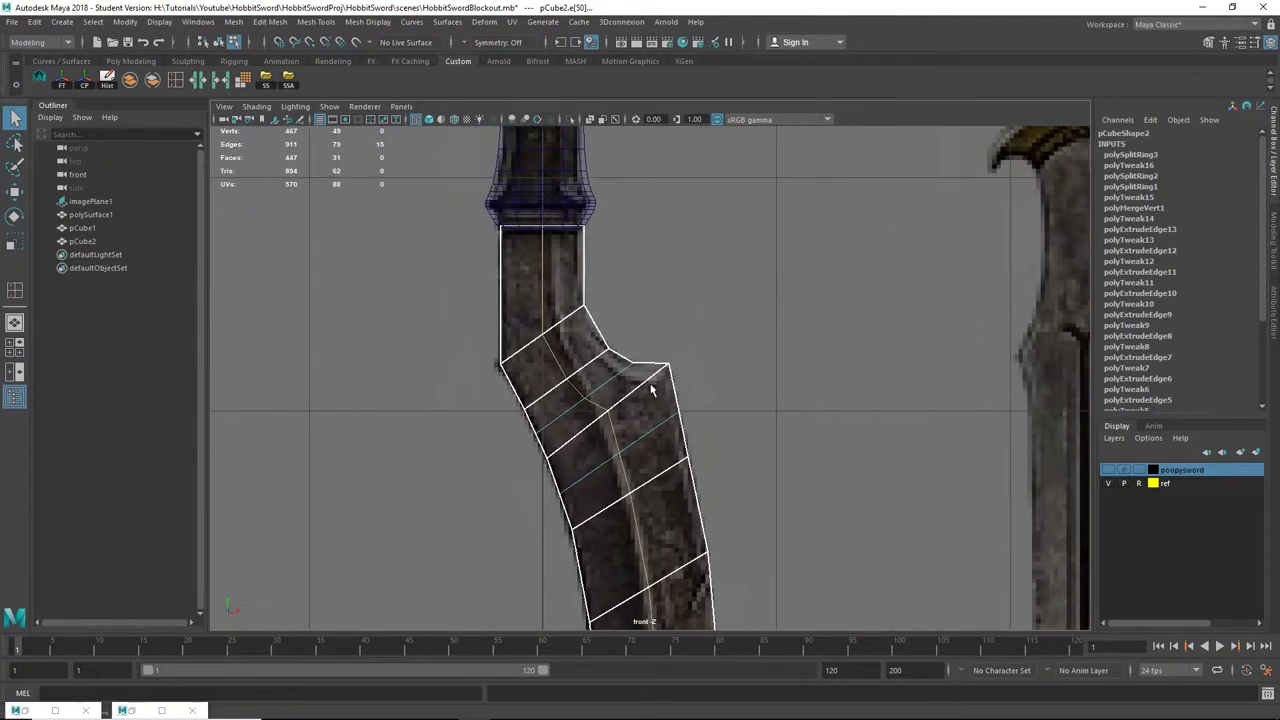
Step: Move the three topmost centre-loop vertices, from the guard to the notch, onto the reference's ridge line
right_click_drag(553, 277, 492, 274)
left_click_drag(523, 208, 646, 234)
key("w")
left_click(538, 332)
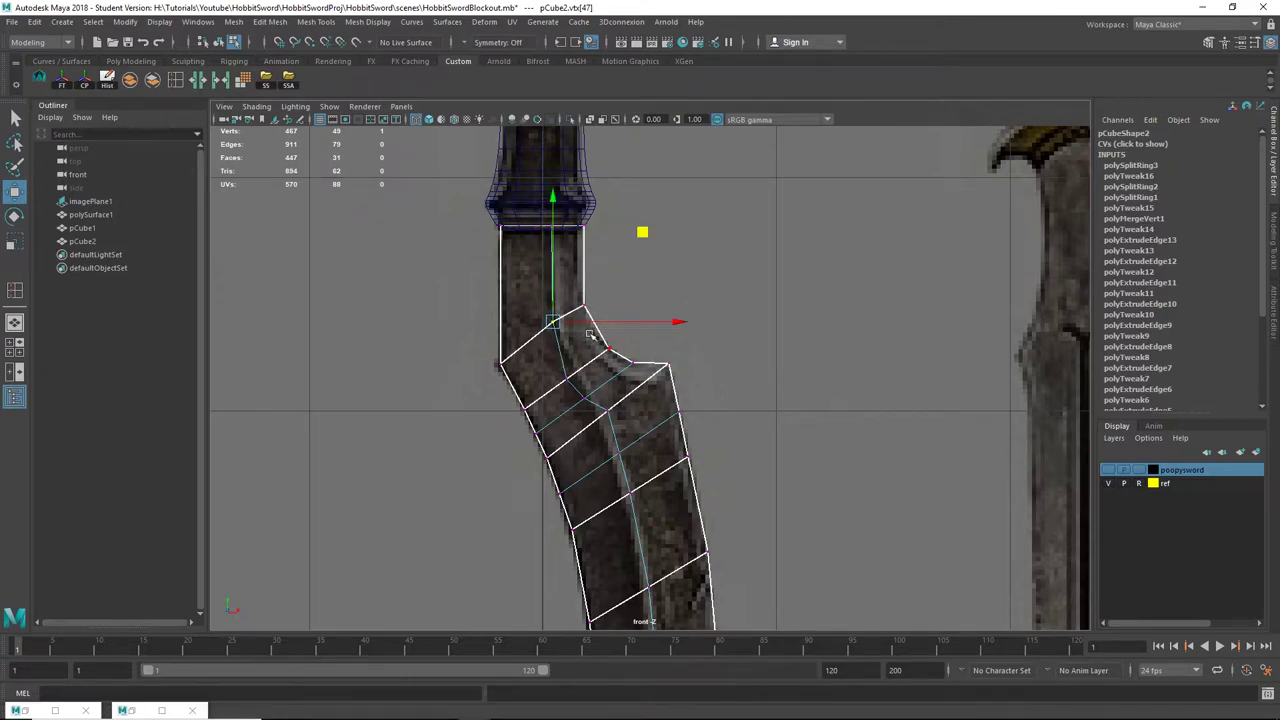
left_click_drag(549, 363, 579, 384)
left_click_drag(657, 291, 662, 278)
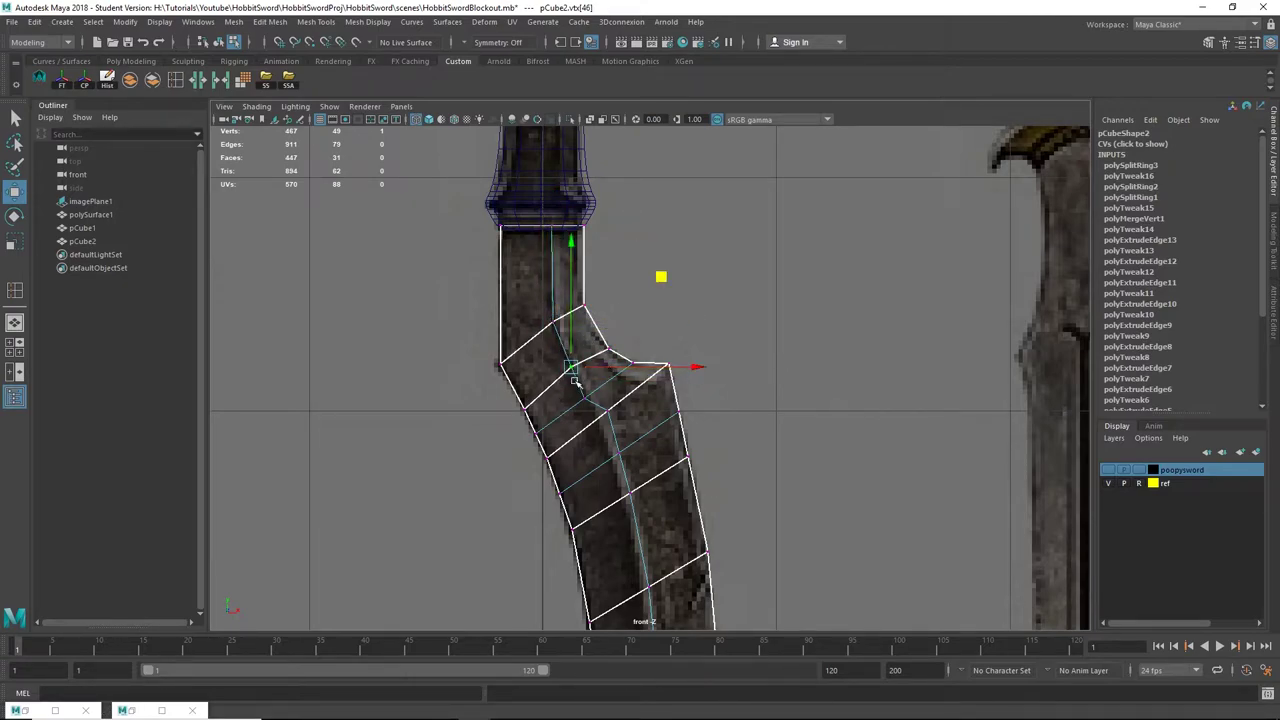
Step: Move the two centre-loop vertices beside the pointed corner onto the reference's ridge line
left_click_drag(572, 378, 590, 404)
left_click_drag(675, 314, 680, 310)
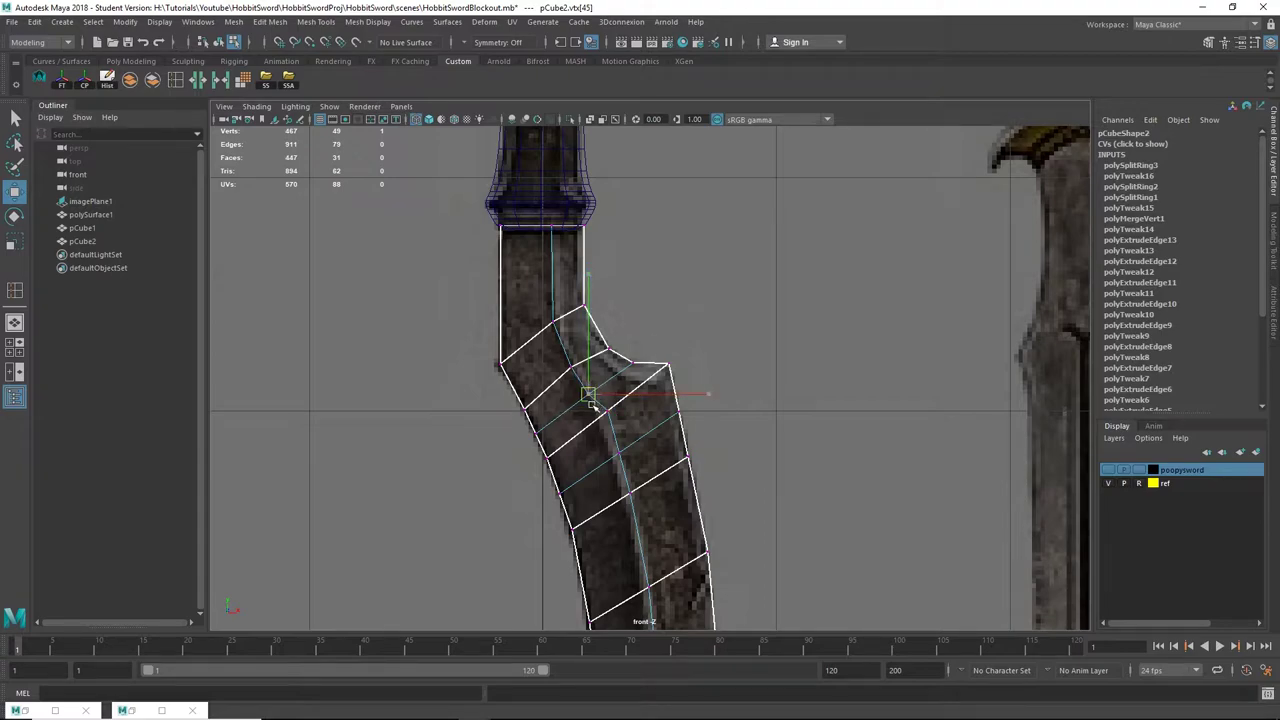
mouse_move(591, 402)
left_mouse_down()
mouse_move(608, 416)
mouse_move(587, 402)
left_mouse_up()
left_click(606, 412)
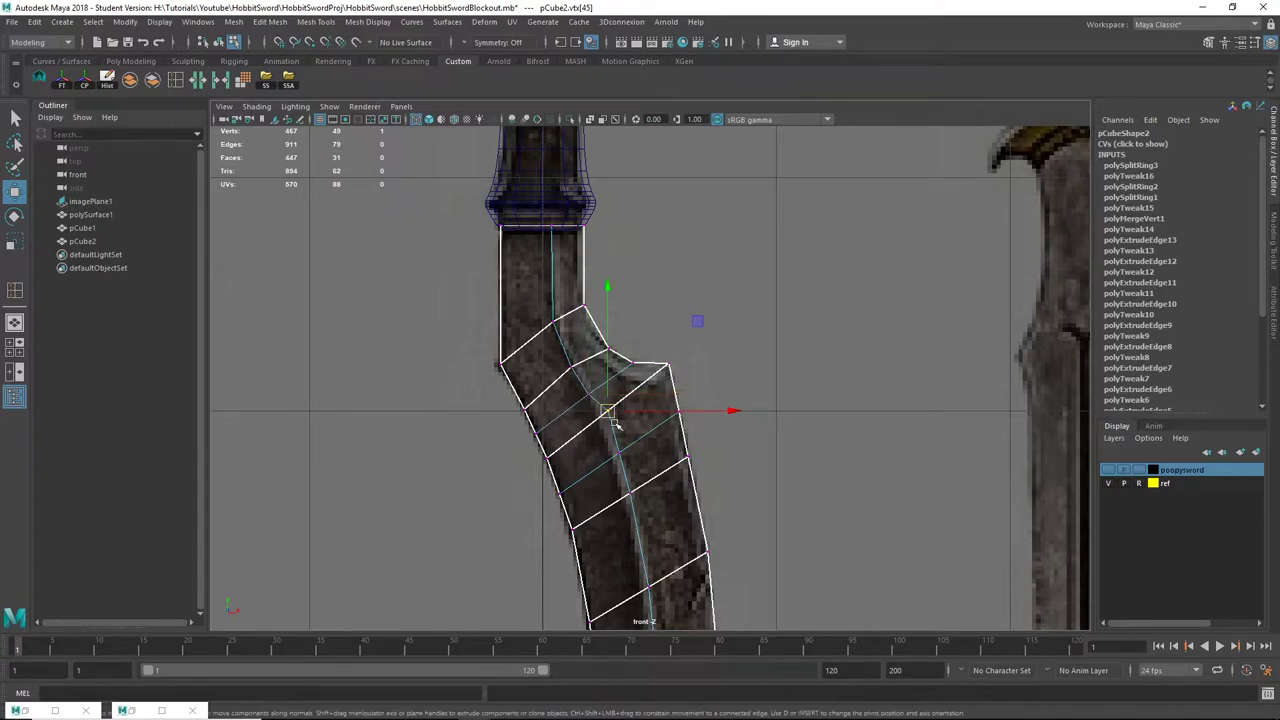
middle_click_drag(630, 400, 614, 304, "alt")
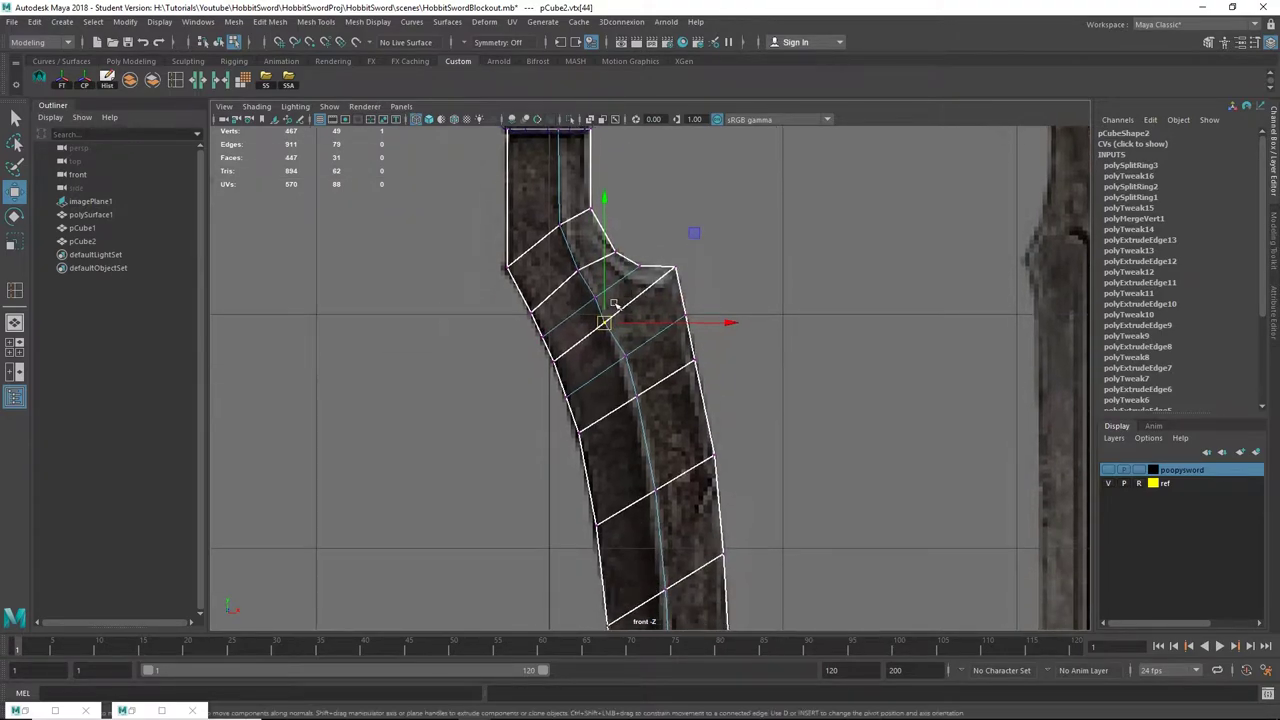
left_click(597, 298)
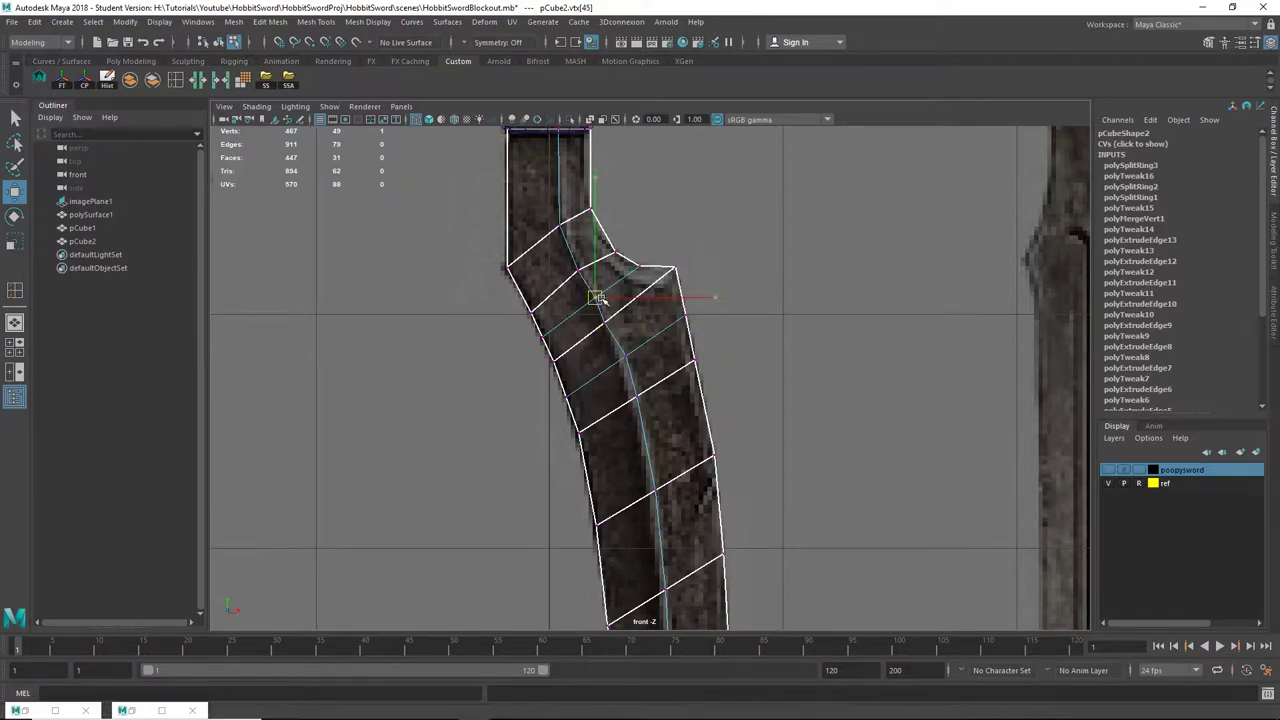
Step: Align the next four centre-loop vertices of the upper blade with the reference's ridge line
left_click(624, 360)
middle_click_drag(648, 390, 622, 328, "alt")
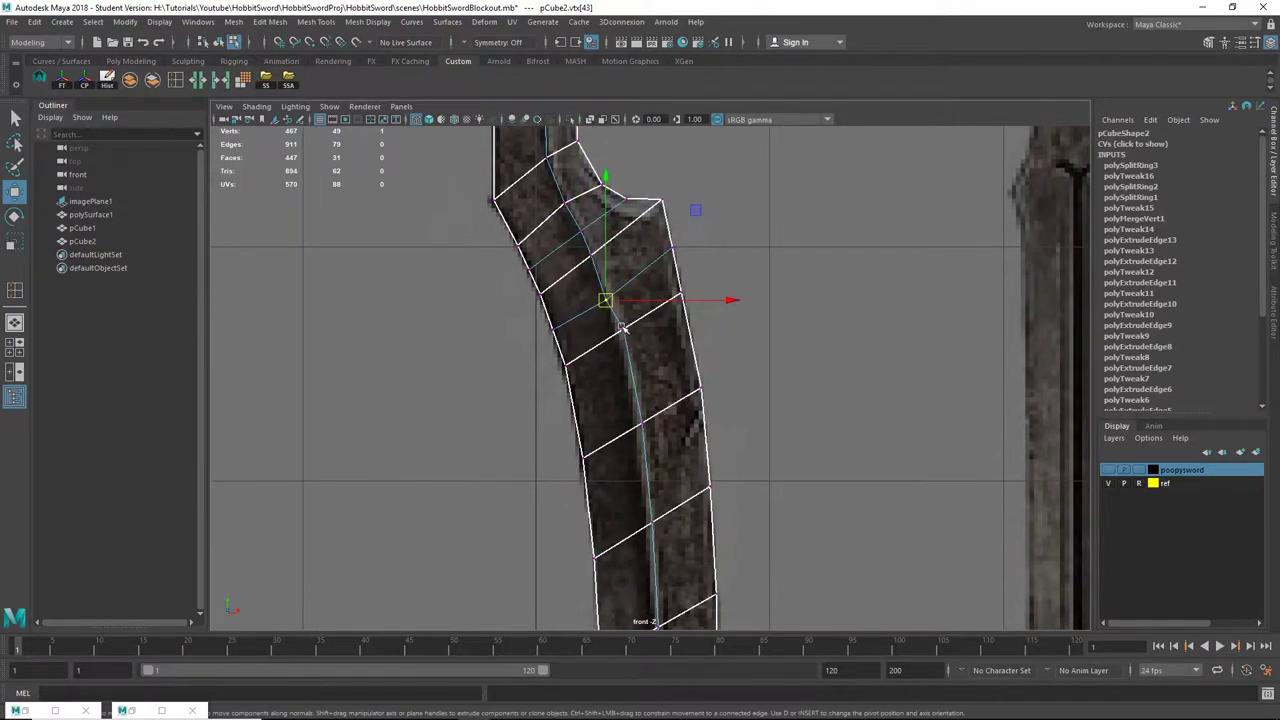
left_click_drag(631, 329, 621, 338)
middle_click_drag(657, 372, 613, 303, "alt")
scroll(638, 348, "down", 3)
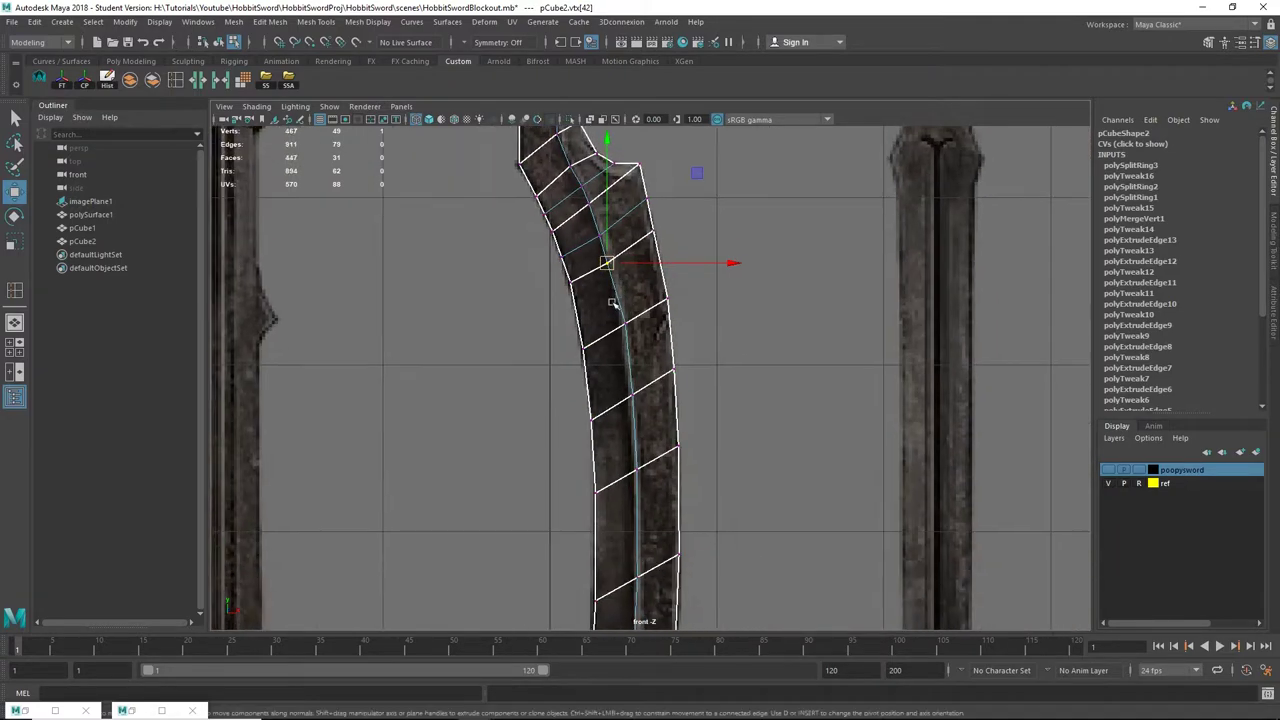
scroll(641, 341, "up", 2)
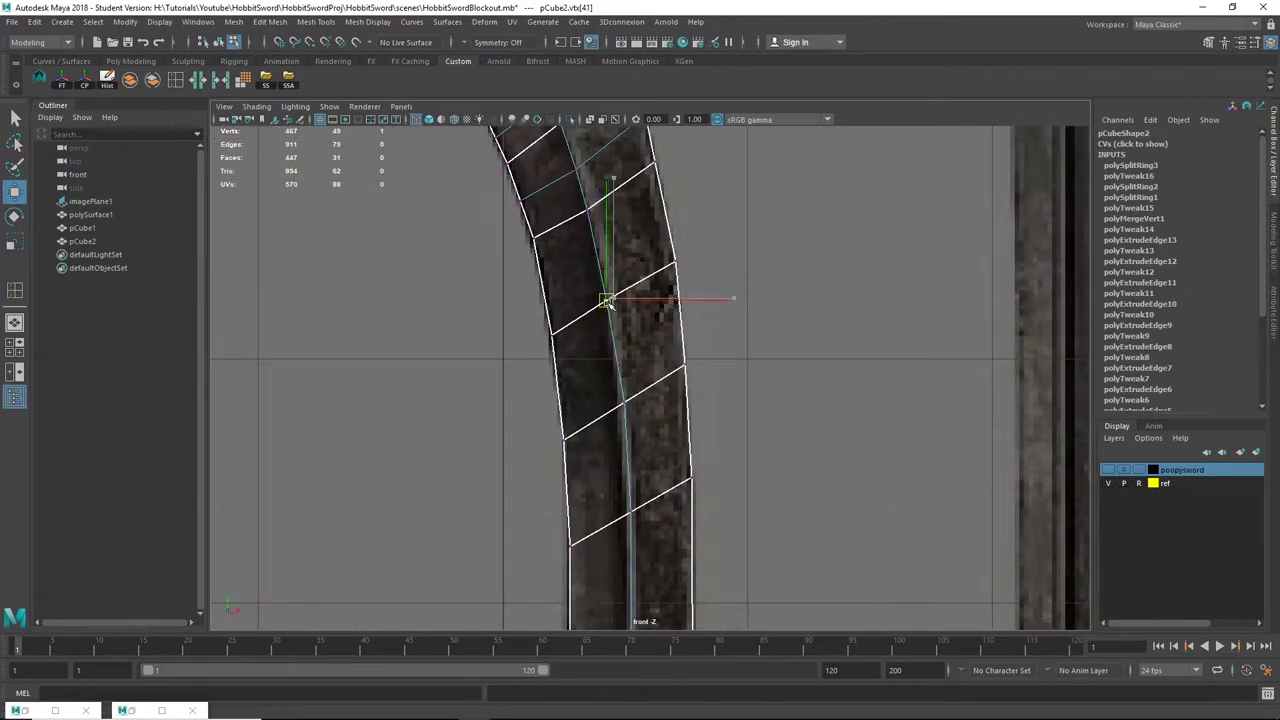
left_click_drag(608, 303, 608, 303)
middle_click_drag(637, 353, 634, 337, "alt")
left_click_drag(617, 355, 616, 392)
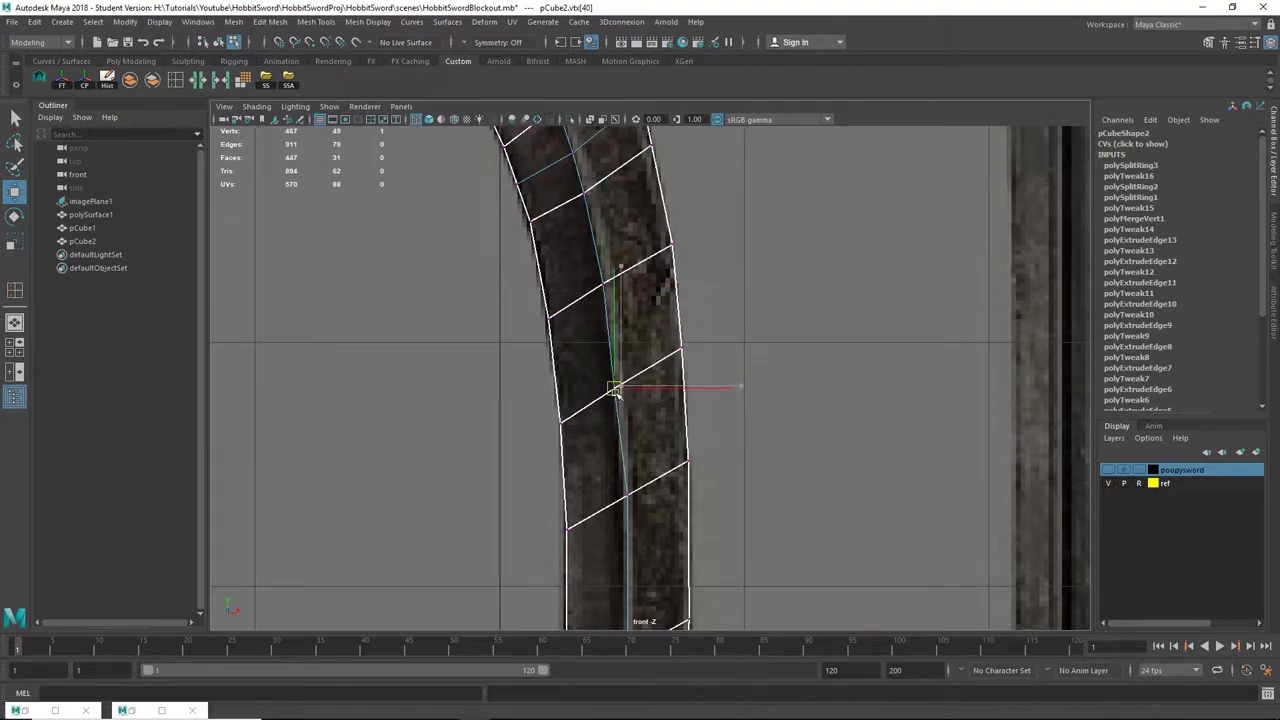
Step: Align the next four centre-loop vertices, through the middle and lower blade, with the reference's ridge line
scroll(690, 422, "down", 3)
middle_click_drag(676, 404, 679, 302, "alt")
scroll(749, 406, "up", 1)
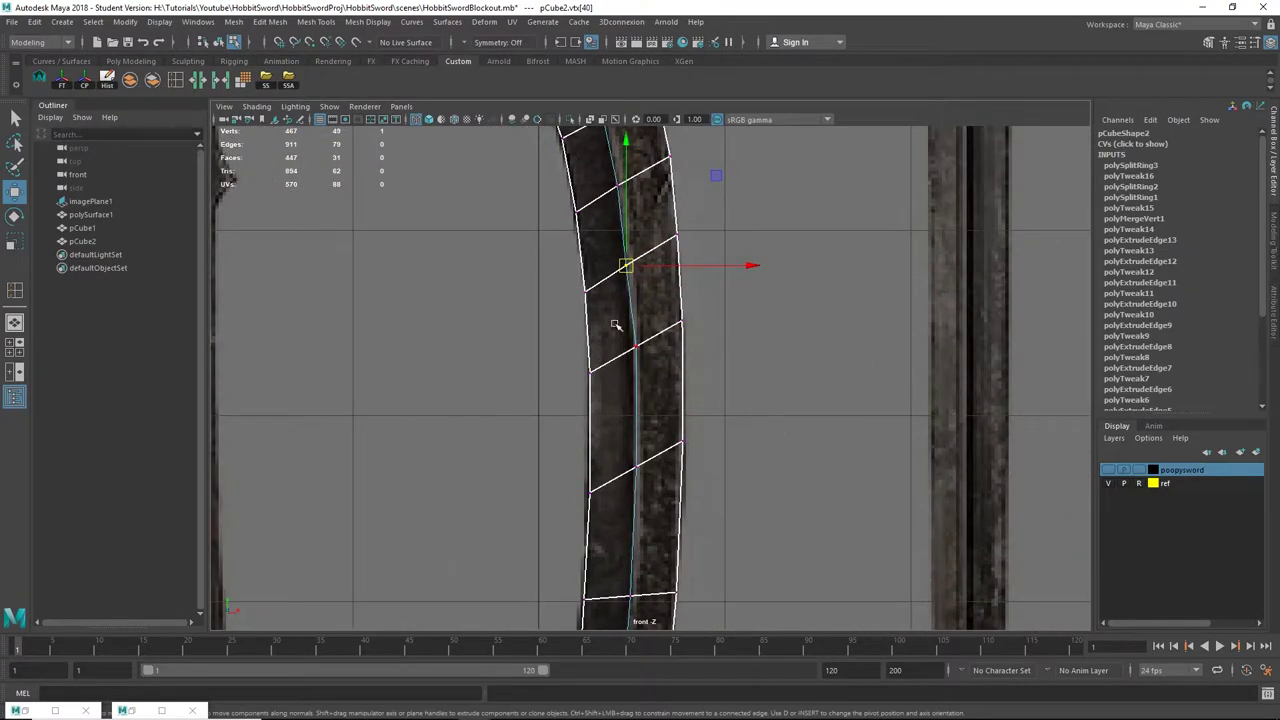
scroll(645, 364, "up", 2)
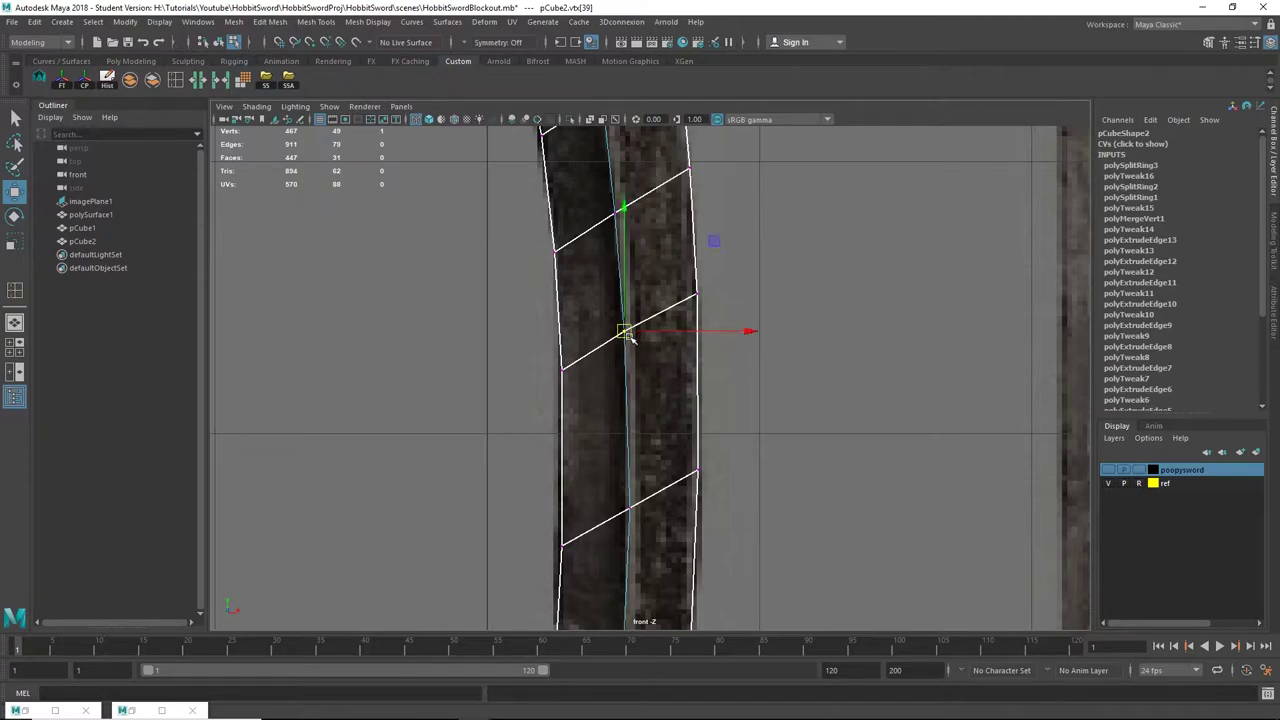
scroll(650, 350, "down", 2)
middle_click_drag(680, 371, 687, 246, "alt")
left_click(642, 364)
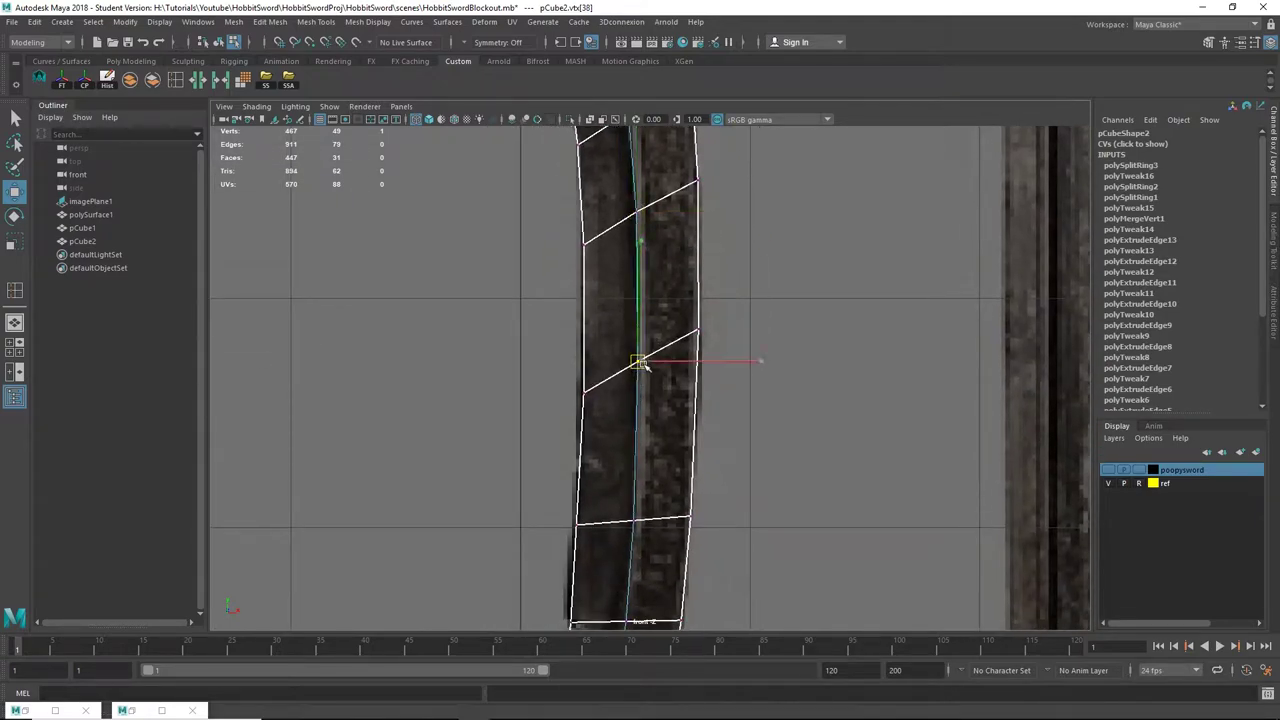
middle_click_drag(661, 407, 663, 295, "alt")
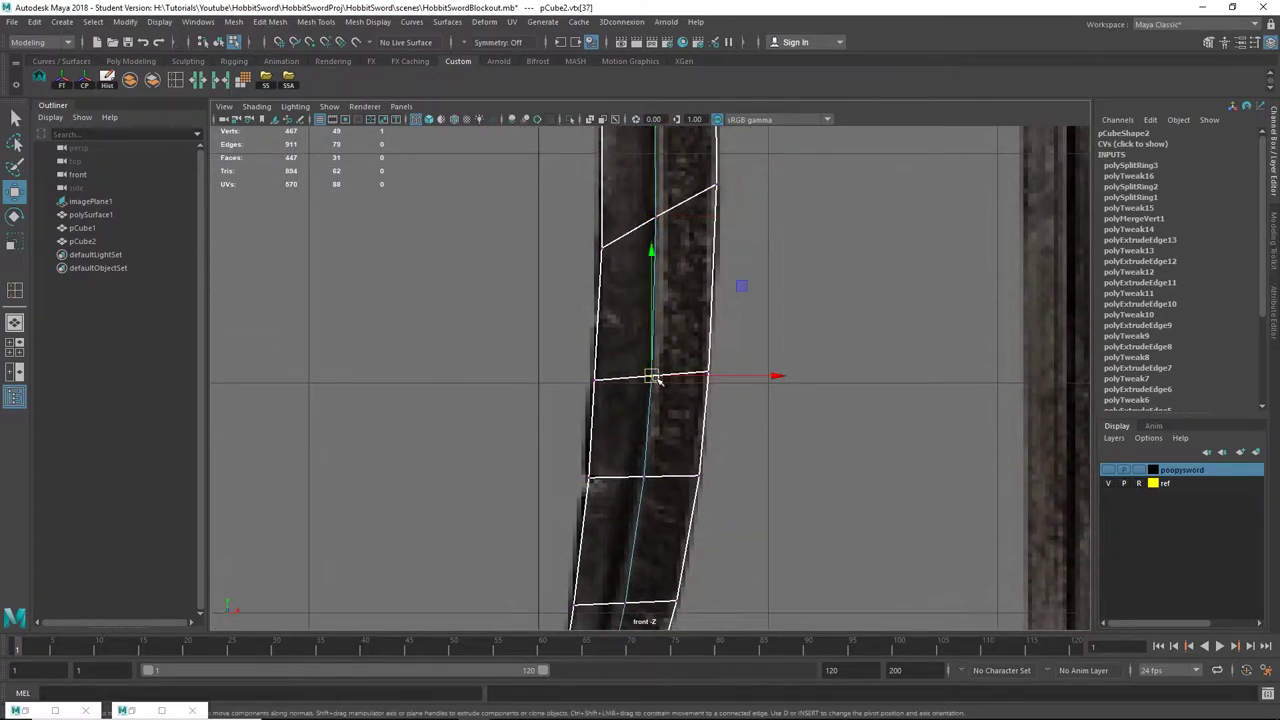
scroll(660, 377, "down", 2)
middle_click_drag(674, 373, 682, 279, "alt")
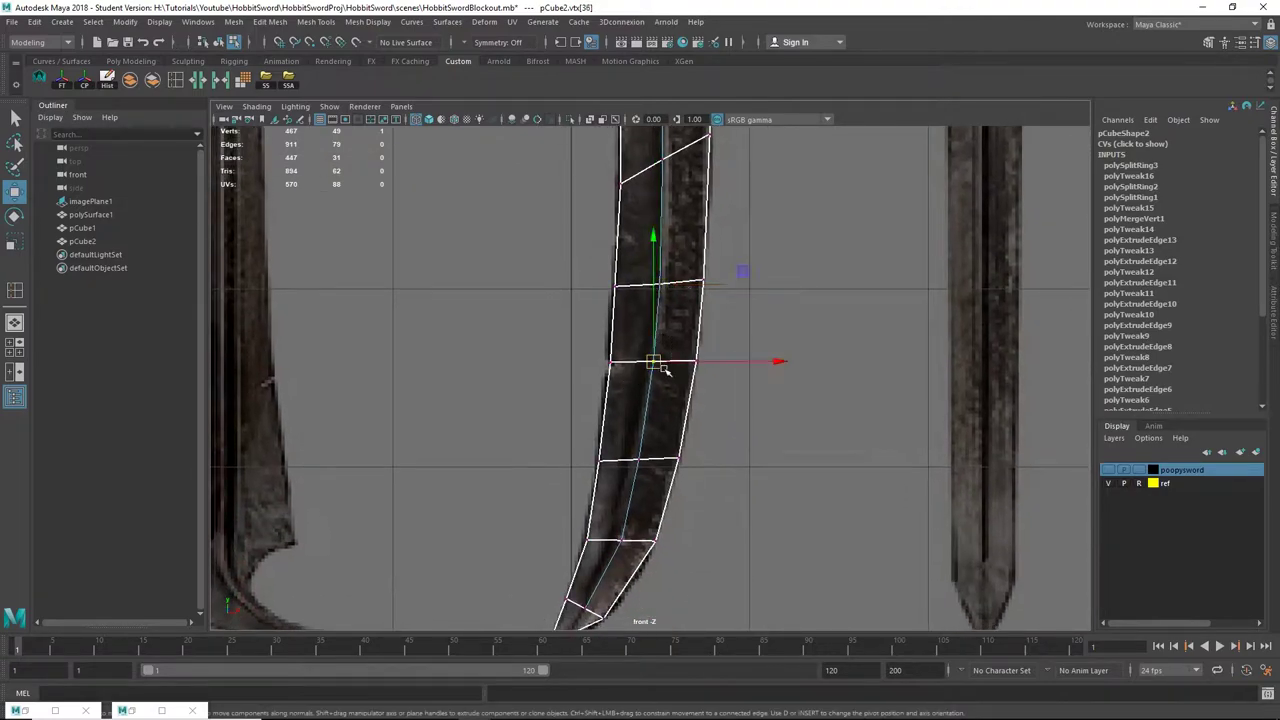
left_click_drag(663, 369, 657, 367)
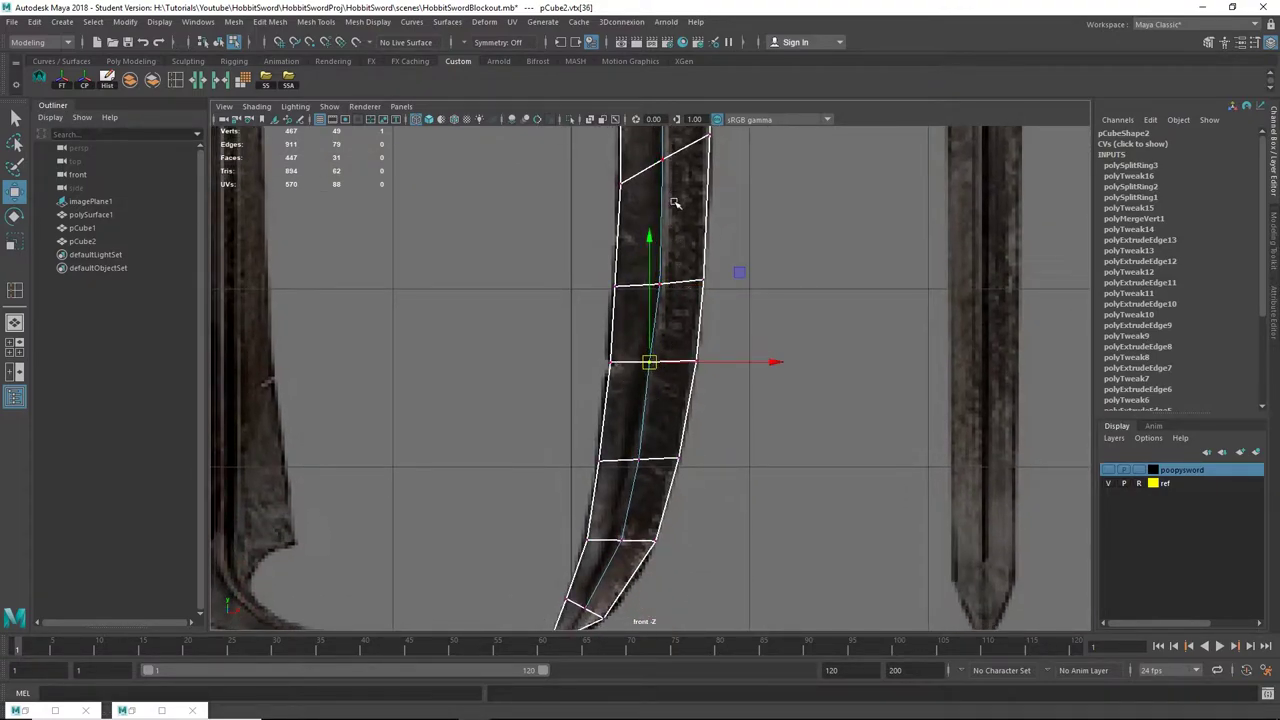
Step: Shift the last three centre-loop vertices near the blade's tip onto the reference's ridge line
middle_click_drag(692, 349, 700, 185, "alt")
scroll(690, 200, "up", 2)
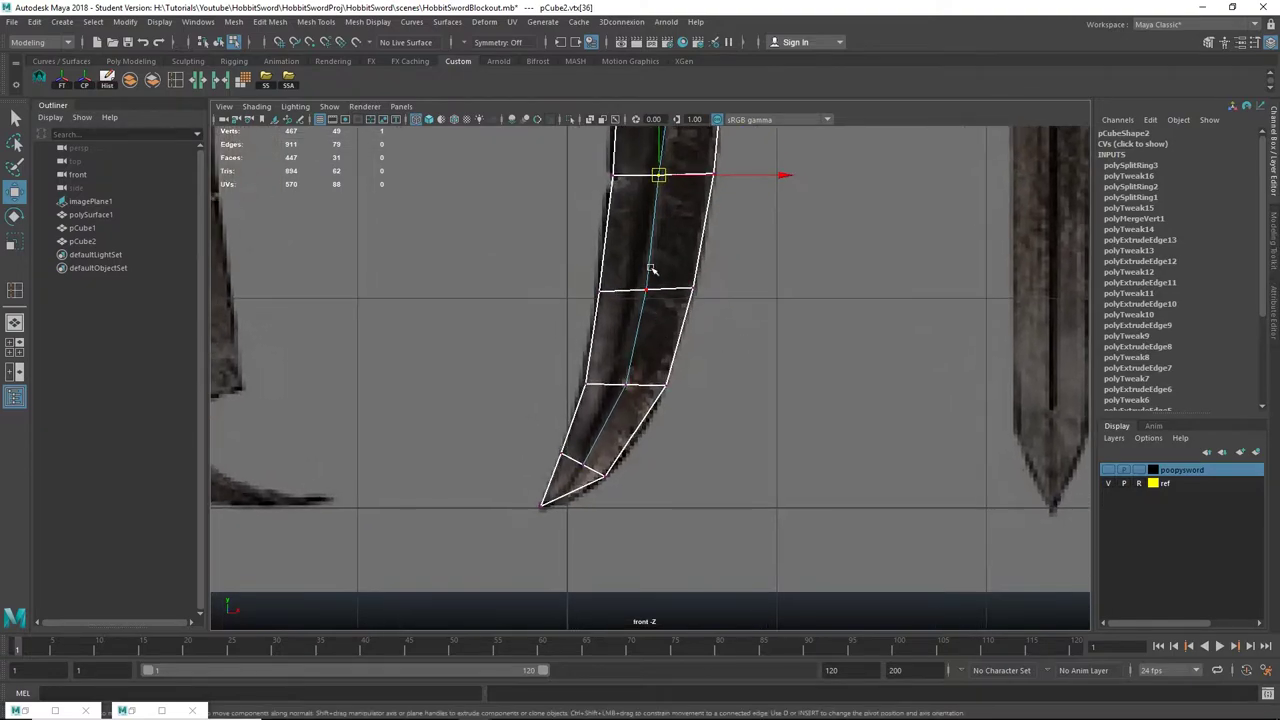
left_click(648, 289)
left_click_drag(649, 293, 648, 291)
middle_click_drag(666, 333, 697, 268, "alt")
left_click(612, 472)
scroll(697, 268, "up", 4)
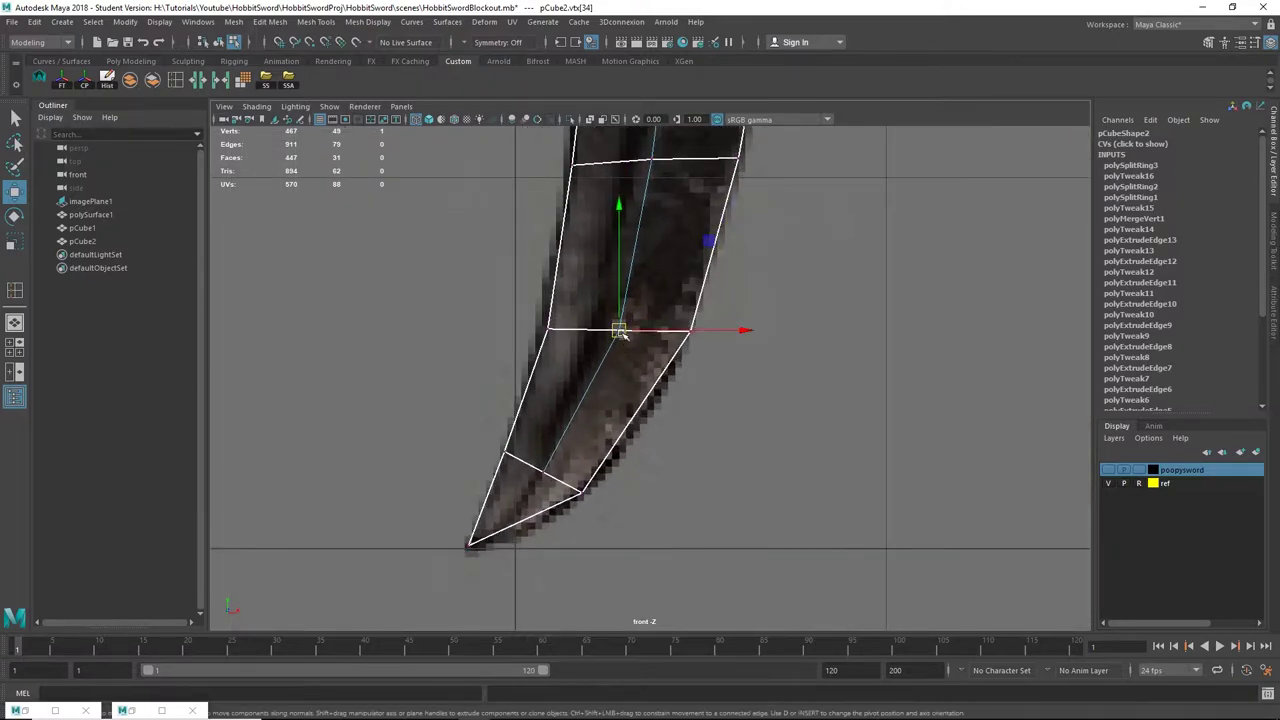
left_click_drag(620, 333, 612, 330)
left_click(544, 472)
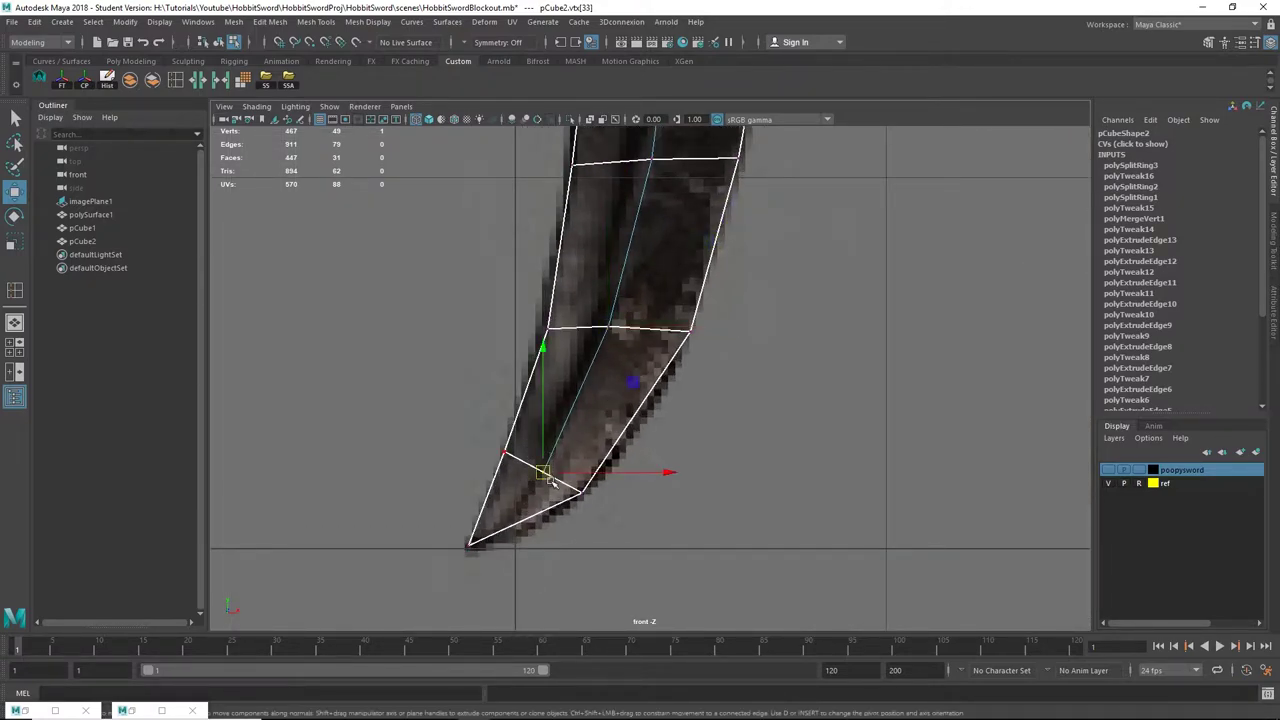
left_click_drag(546, 473, 542, 472)
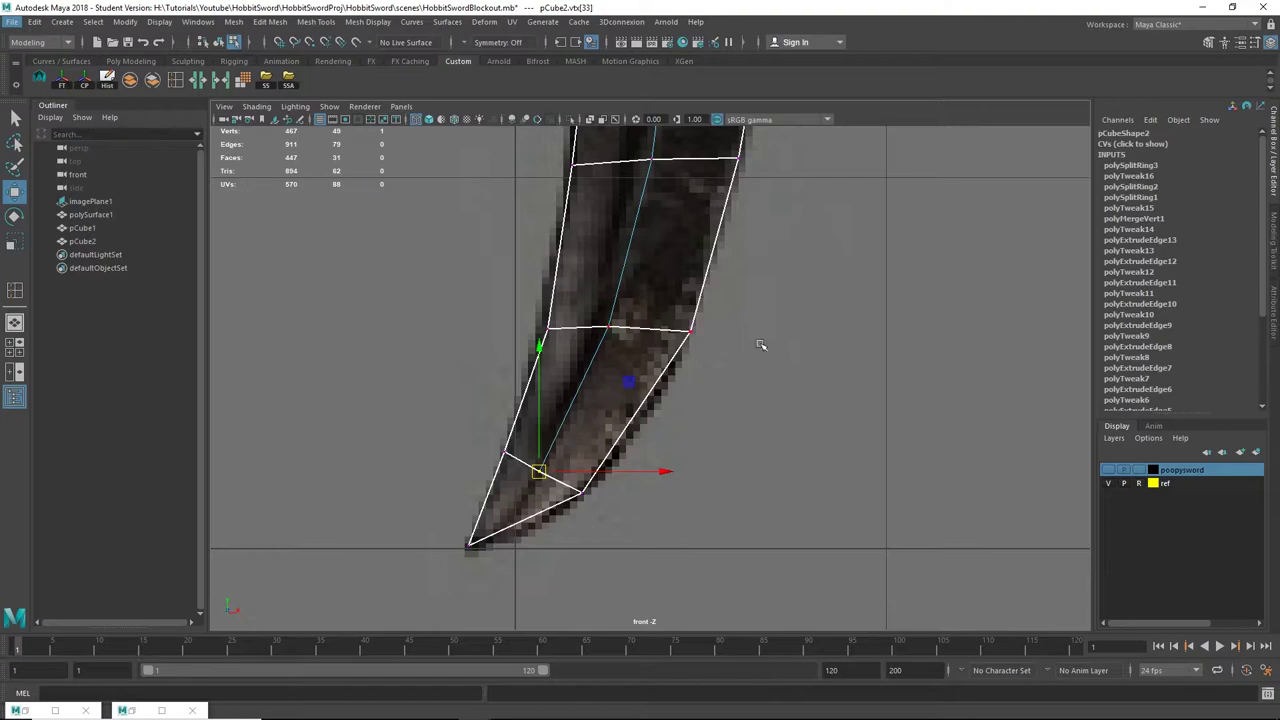
Step: Return the blade mesh to object mode and deselect it to check its shape against the reference
scroll(751, 251, "down", 5)
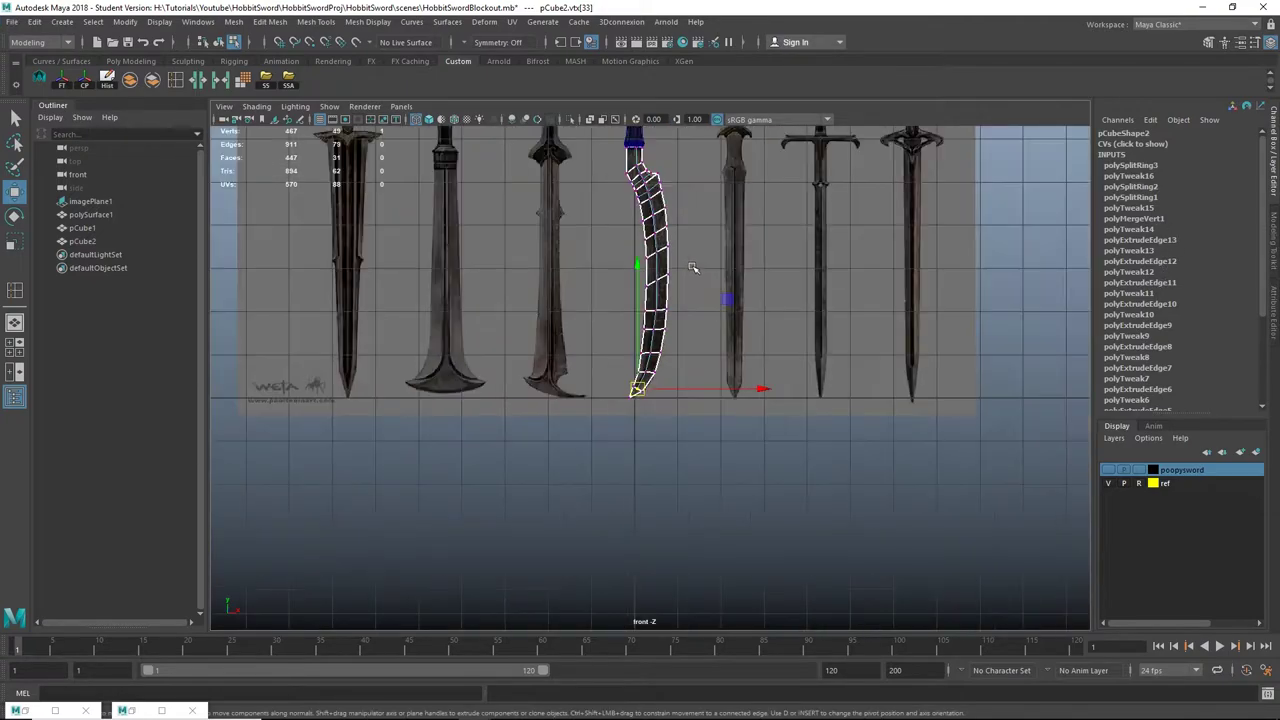
scroll(680, 258, "up", 5)
middle_click_drag(679, 257, 682, 319, "alt")
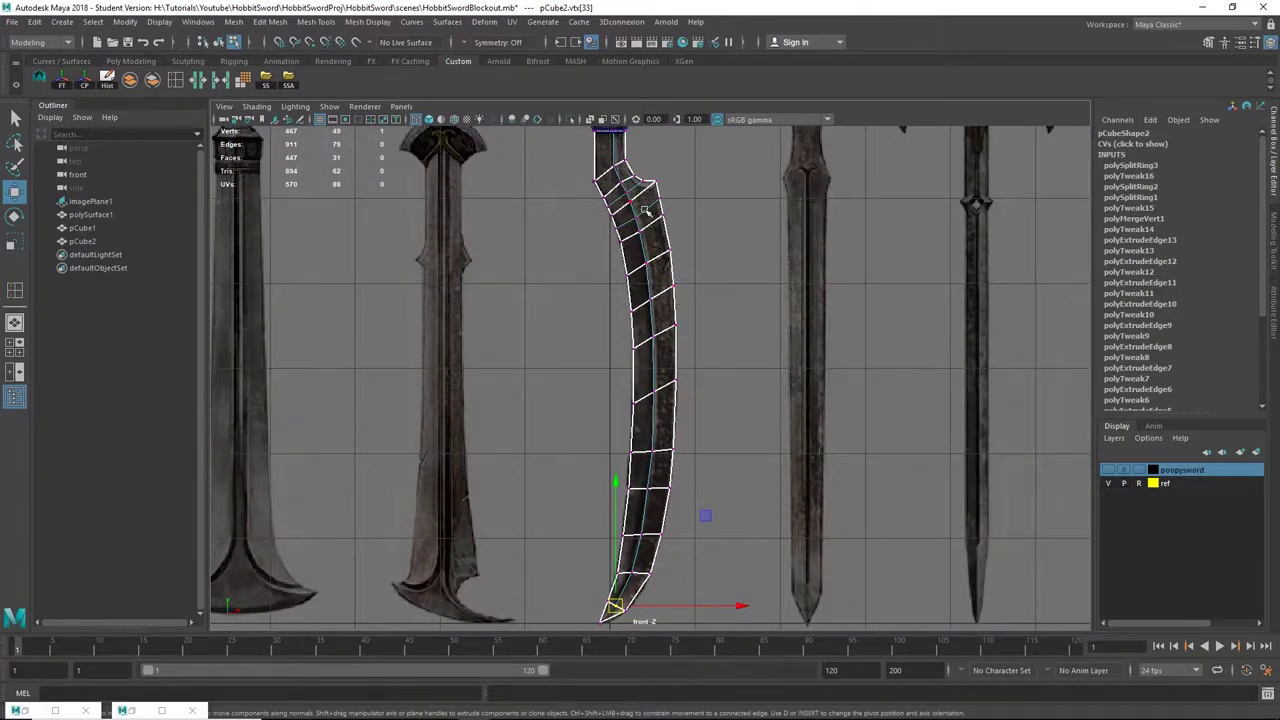
right_click_drag(684, 271, 738, 236)
left_click(716, 252)
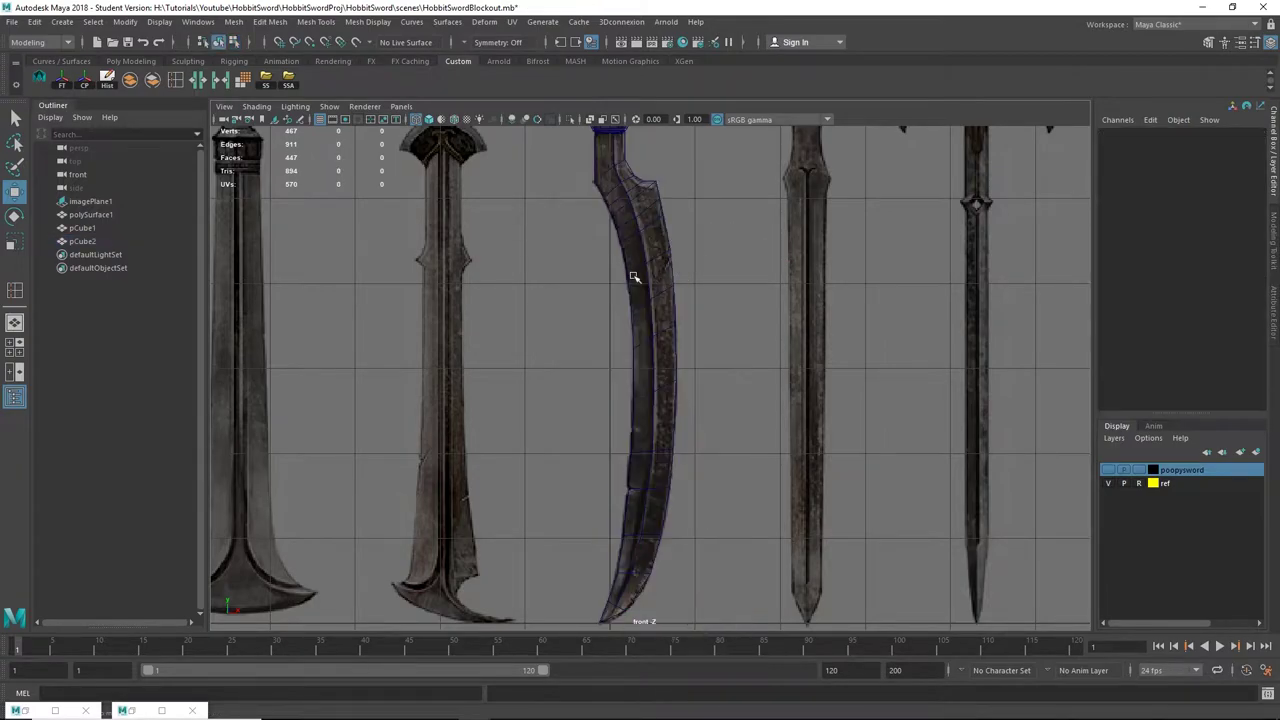
middle_click_drag(703, 318, 728, 174, "alt")
scroll(674, 372, "up", 4)
middle_click_drag(690, 345, 696, 221, "alt")
Step: Delete the construction history of the blade mesh pCube2 and freeze its transformations
left_click(711, 357)
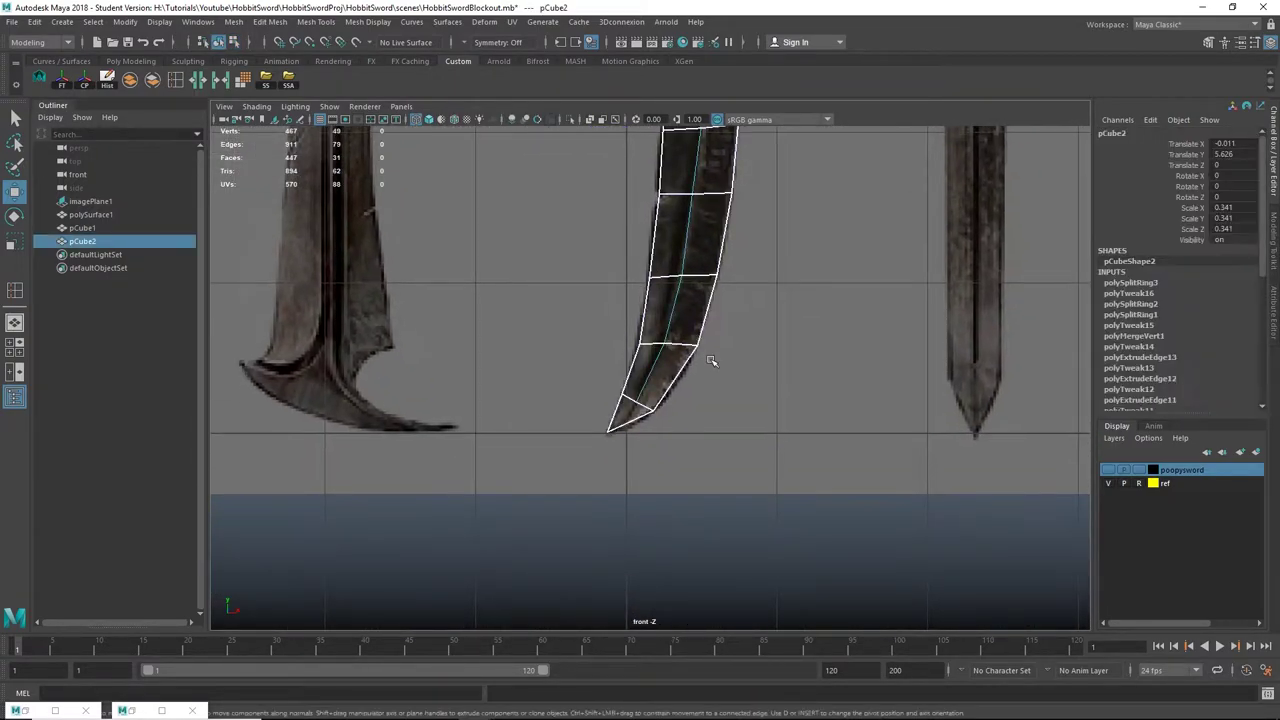
scroll(716, 359, "up", 4)
middle_click_drag(722, 358, 731, 313, "alt")
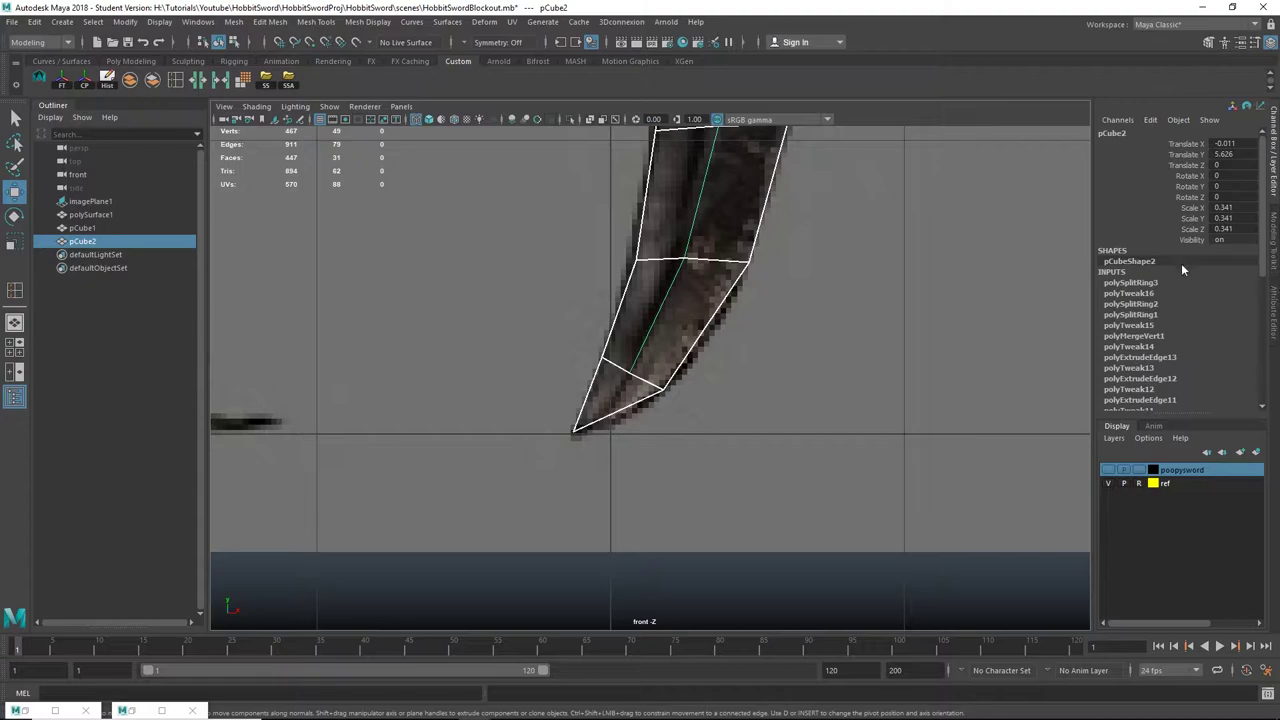
left_click(113, 86)
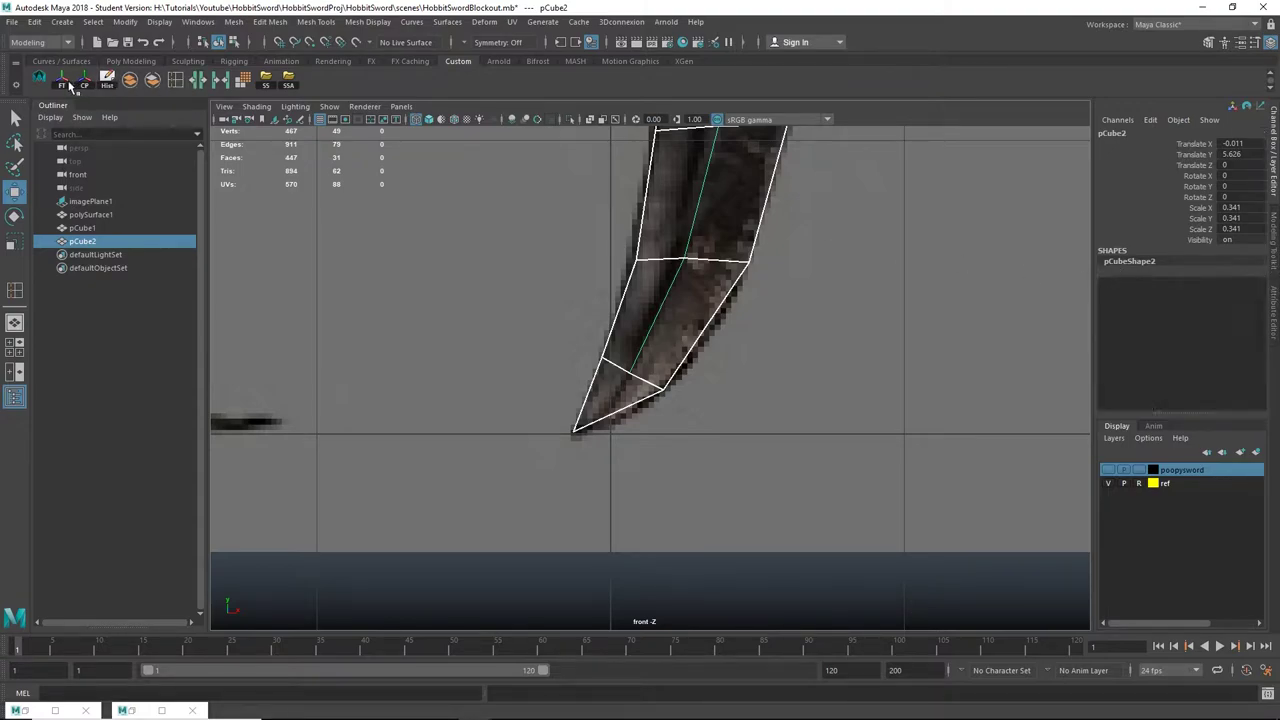
left_click(67, 84)
left_click(760, 367)
left_click(674, 333)
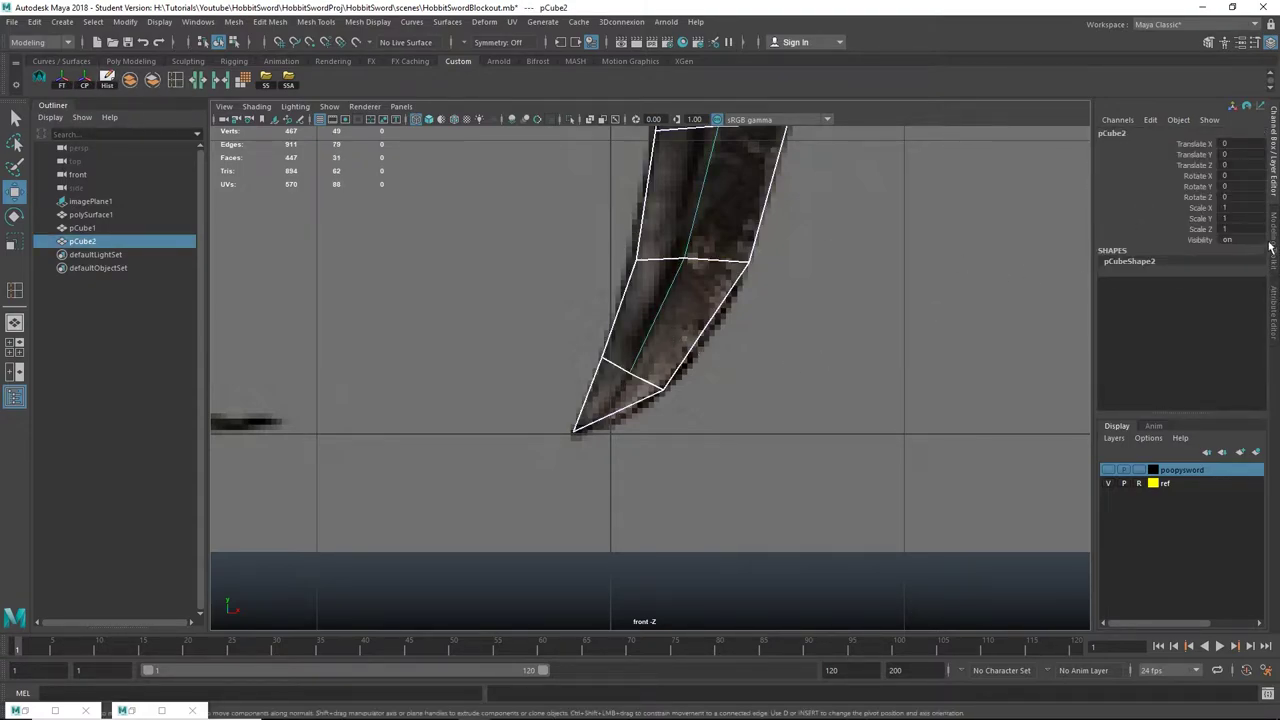
Step: Cut an edge from the last centre-ridge vertex to the blade's tip with Multi-Cut, and return the mesh to object mode
left_click(1272, 247)
left_click(1137, 497)
scroll(641, 383, "up", 2)
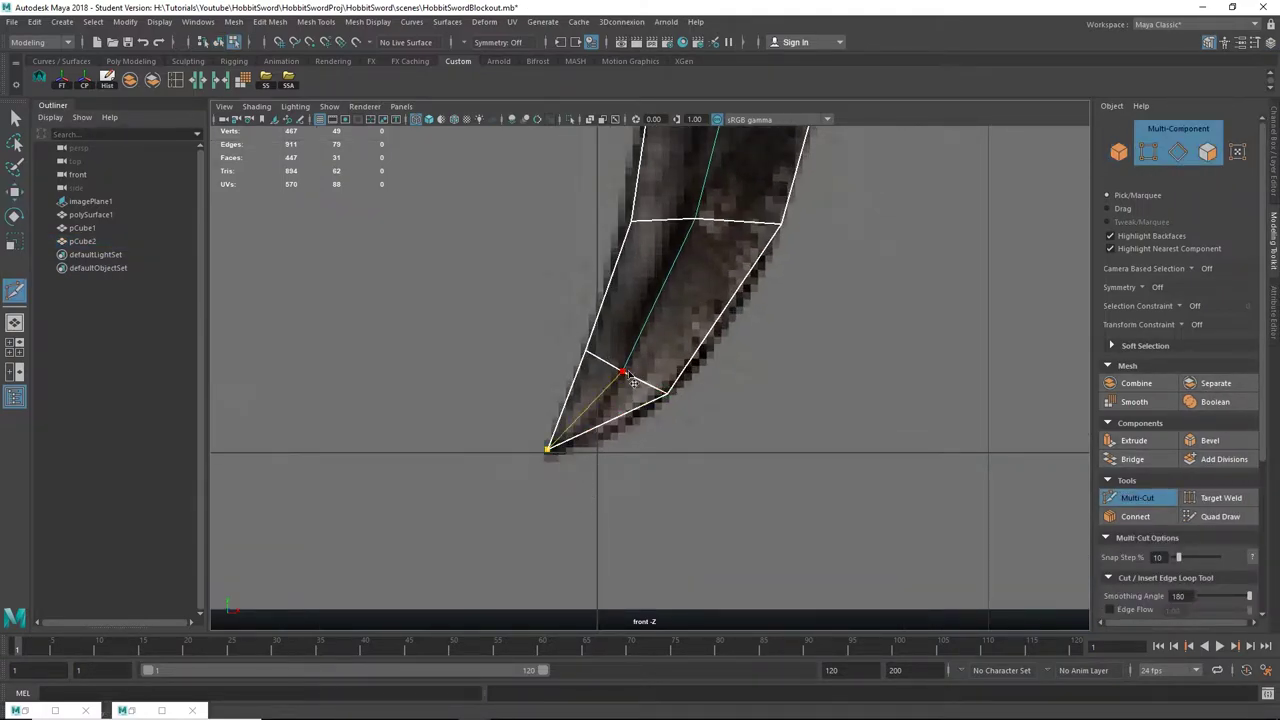
left_click(14, 118)
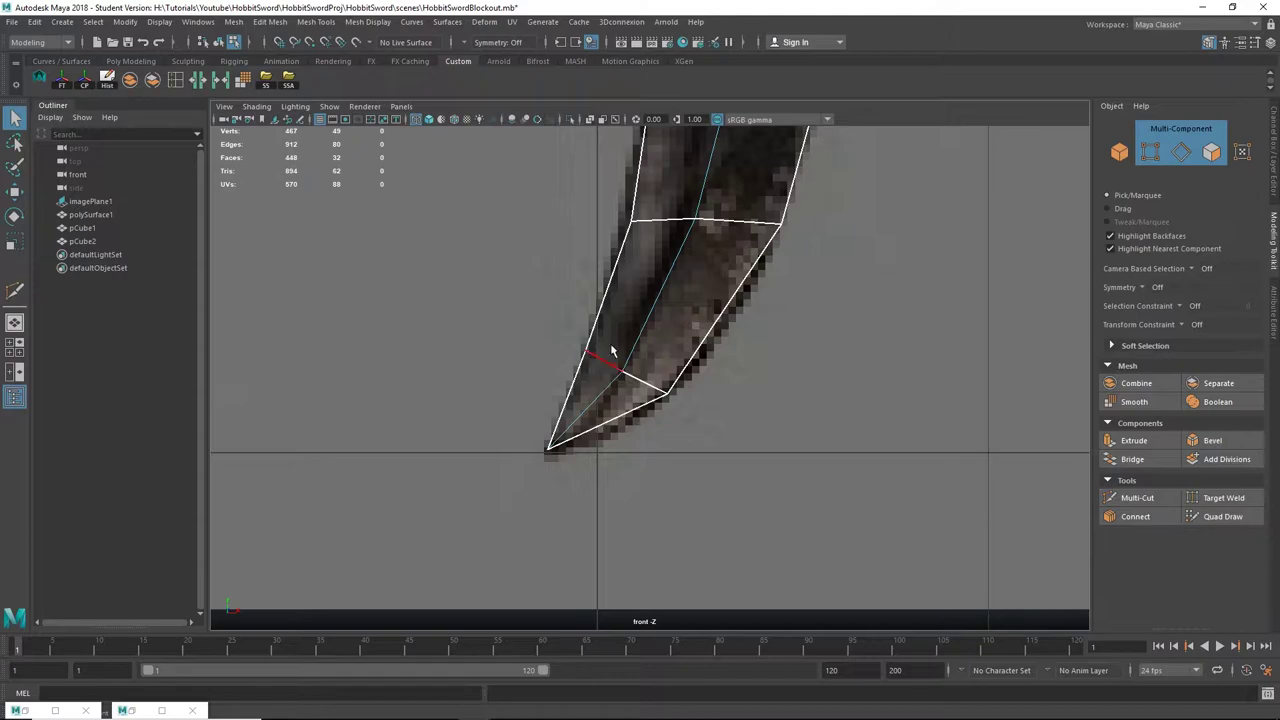
right_click_drag(617, 294, 681, 272)
left_click(681, 272)
Step: Move the handle mesh pCube1 sideways across the blade's thickness in the perspective view to centre it over the blade
scroll(683, 274, "down", 12)
middle_click_drag(706, 272, 694, 500, "alt")
scroll(694, 351, "up", 3)
scroll(655, 344, "up", 4)
middle_click_drag(655, 344, 676, 444, "alt")
scroll(676, 444, "up", 4)
scroll(690, 335, "down", 5)
left_click_drag(627, 257, 688, 333)
left_click(14, 323)
middle_click_drag(717, 340, 730, 460, "alt")
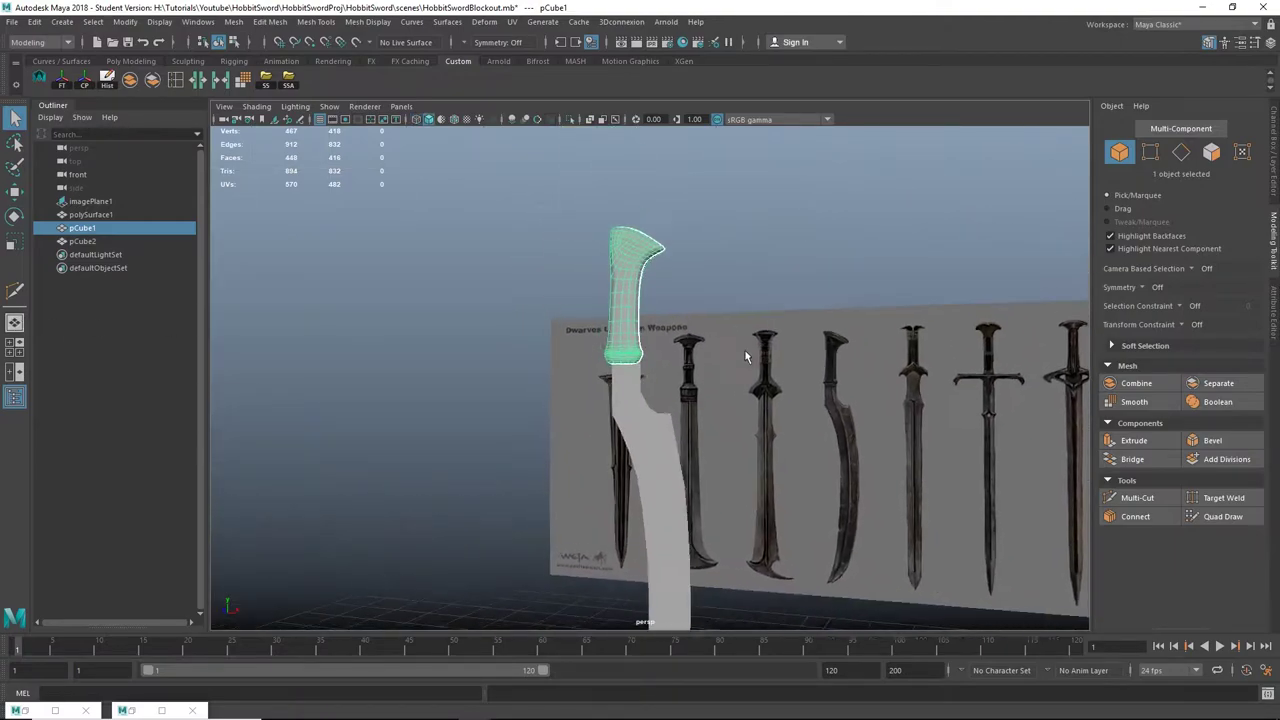
left_click_drag(748, 357, 443, 283, "alt")
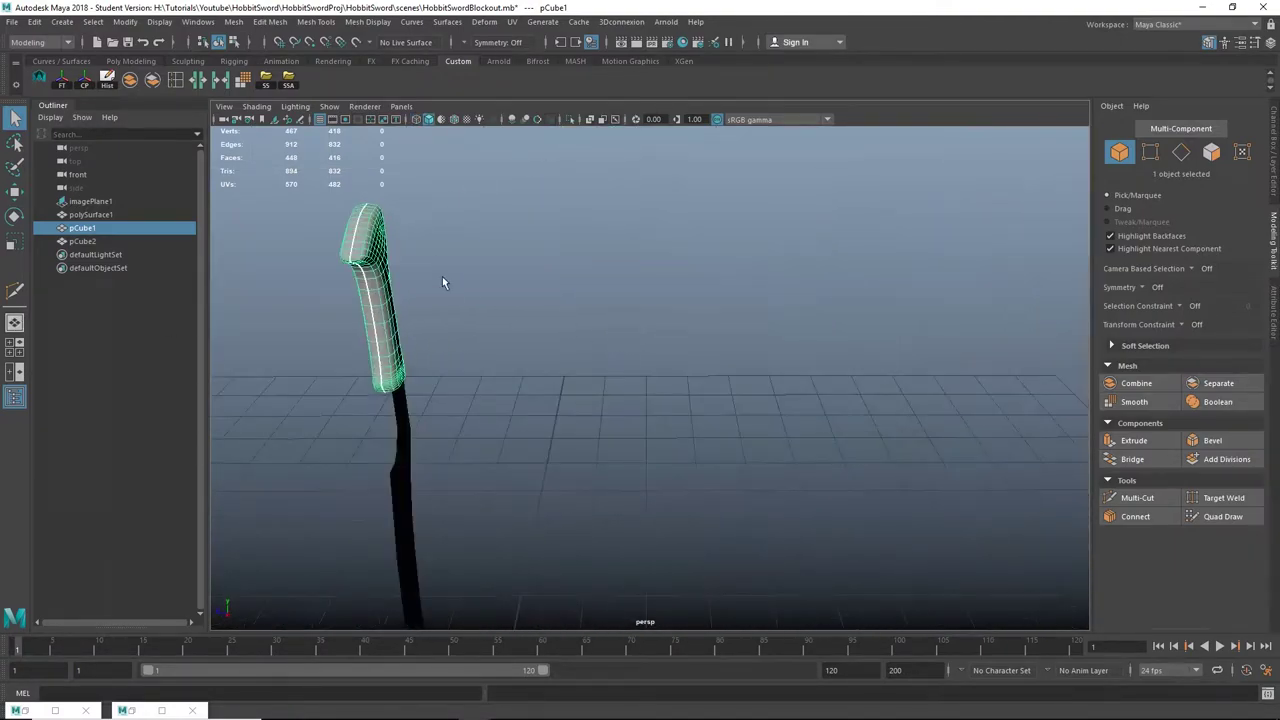
left_click_drag(531, 263, 641, 274, "alt")
scroll(630, 270, "up", 5)
middle_click_drag(572, 228, 585, 303, "alt")
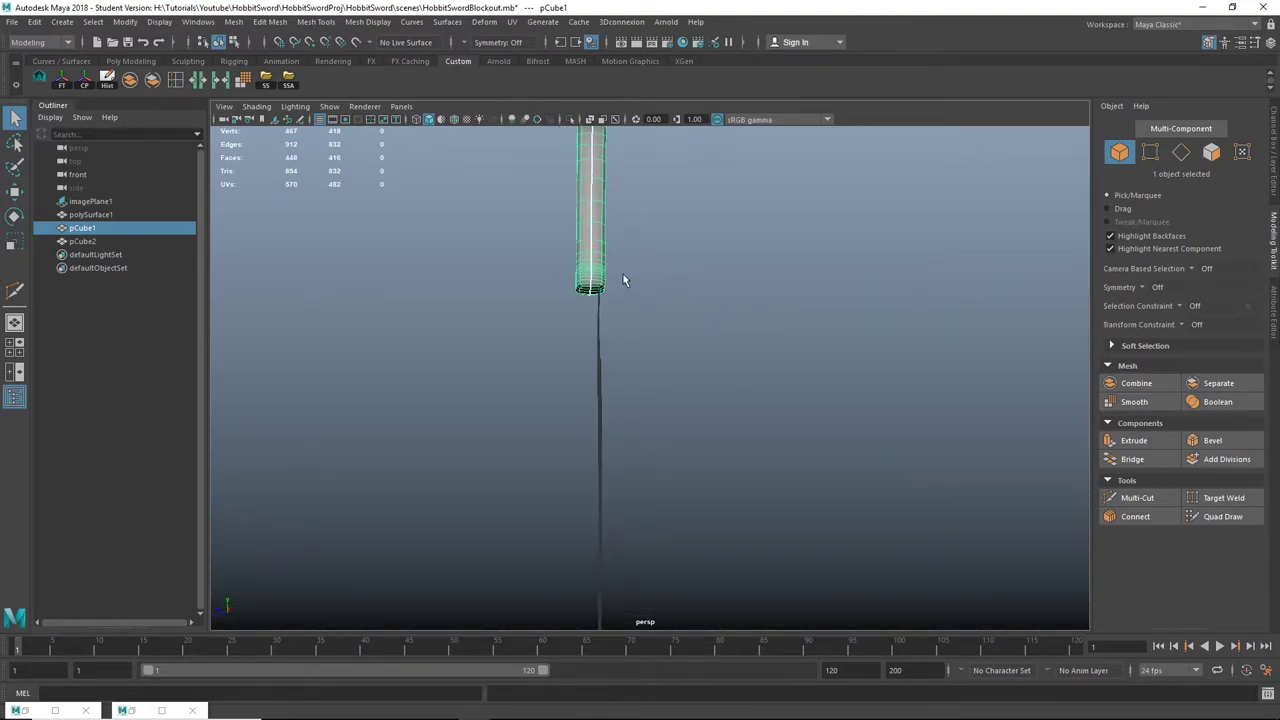
key("w")
left_click_drag(467, 178, 476, 182)
left_click(742, 273)
Step: Refine the handle's alignment with the blade by moving it along Z to about 0.15
left_click_drag(680, 310, 610, 281, "alt")
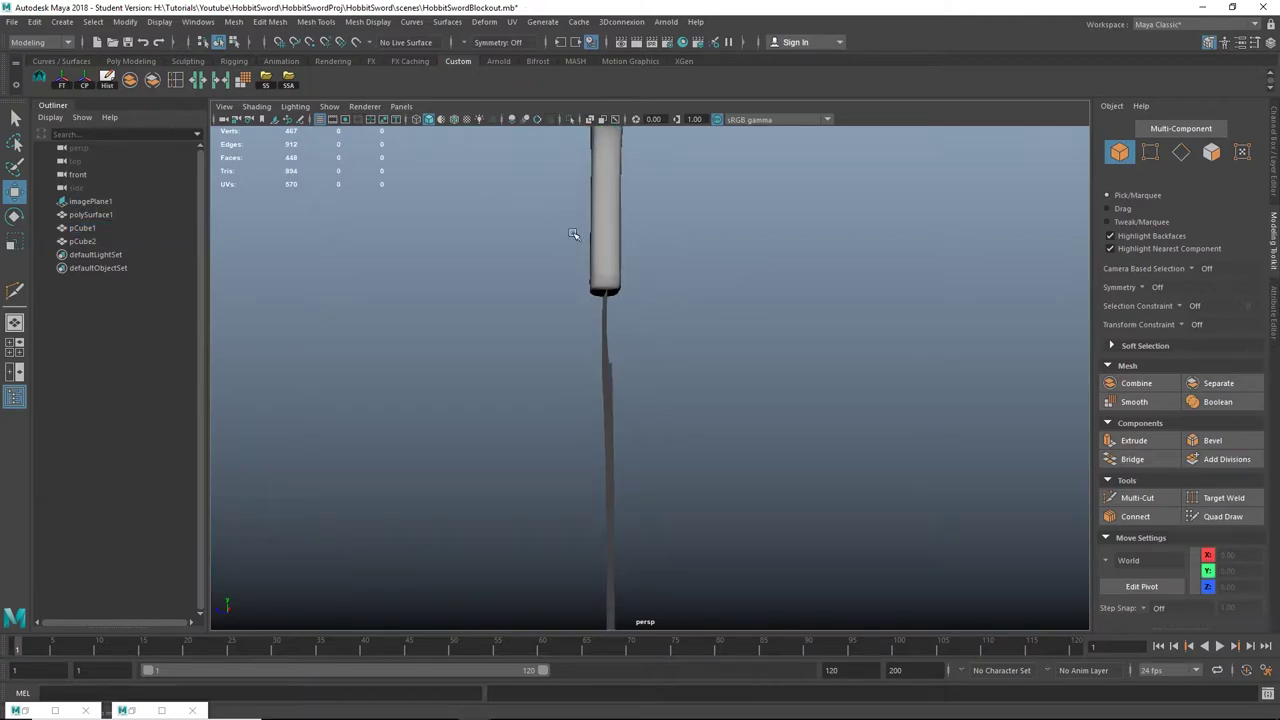
left_click(598, 230)
left_click_drag(479, 176, 516, 193)
scroll(640, 295, "up", 6)
scroll(612, 286, "down", 2)
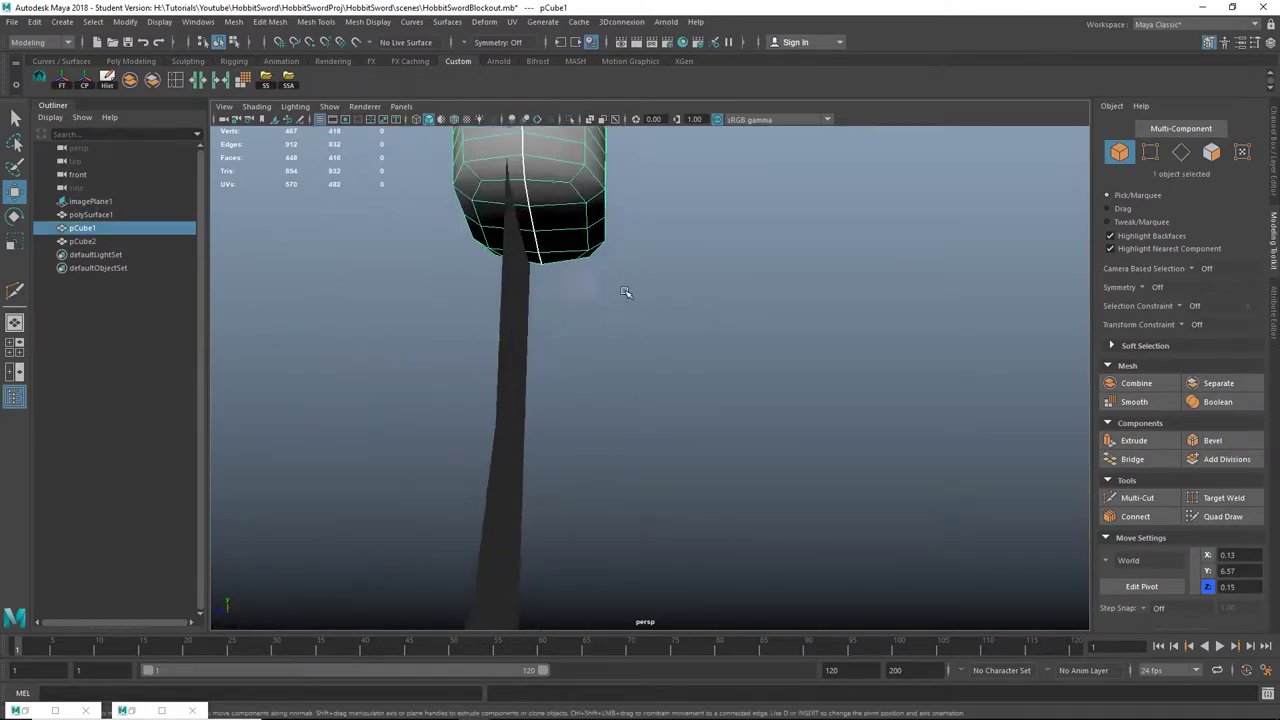
middle_click_drag(626, 294, 624, 374, "alt")
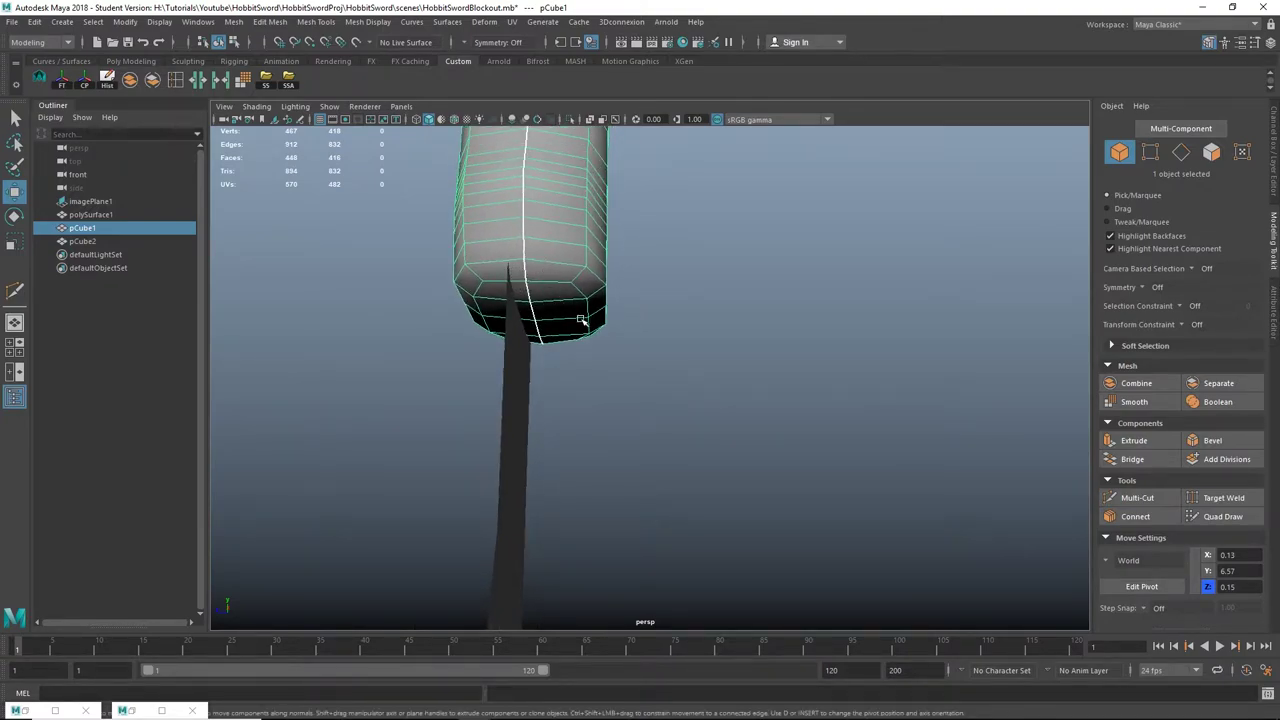
Step: Apply a planar UV projection to the blade mesh pCube2, and return it to object mode
scroll(583, 323, "down", 5)
scroll(608, 245, "down", 3)
left_click_drag(619, 285, 744, 330, "alt")
middle_click_drag(744, 330, 654, 163, "alt")
scroll(690, 300, "down", 3)
middle_click_drag(743, 437, 746, 323, "alt")
scroll(740, 370, "up", 5)
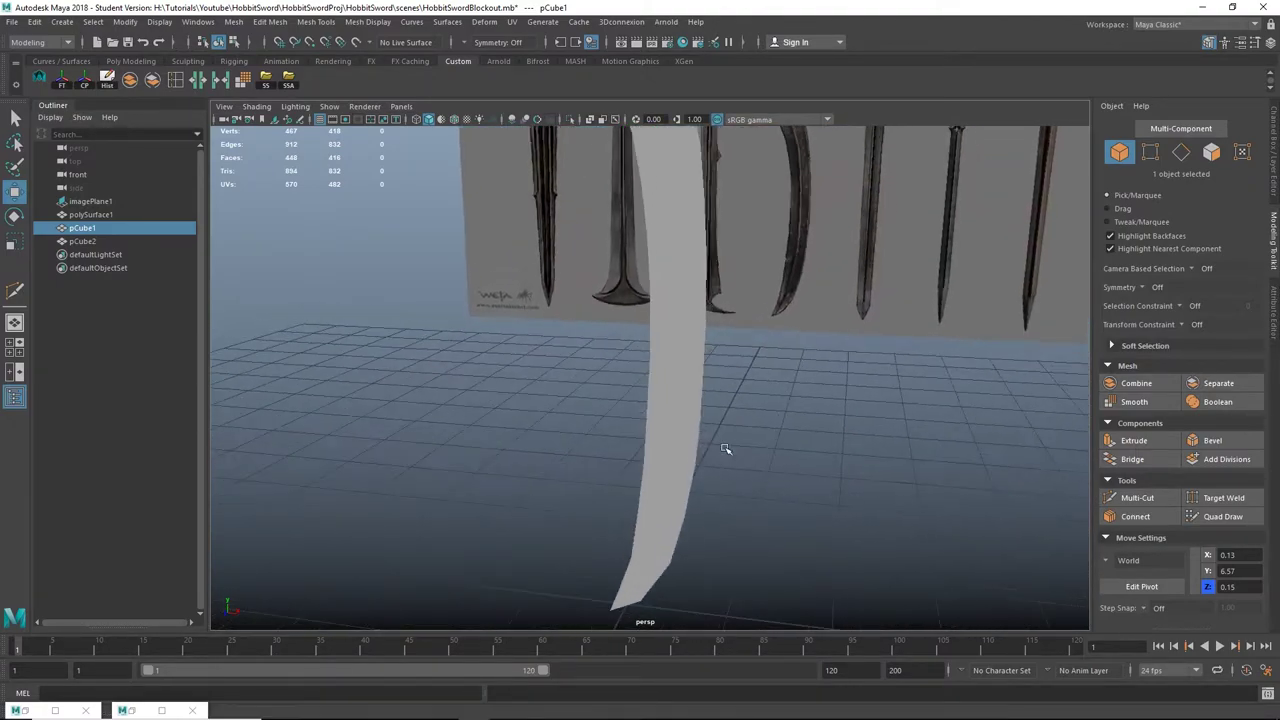
left_click(689, 429)
key("f")
scroll(680, 392, "down", 4)
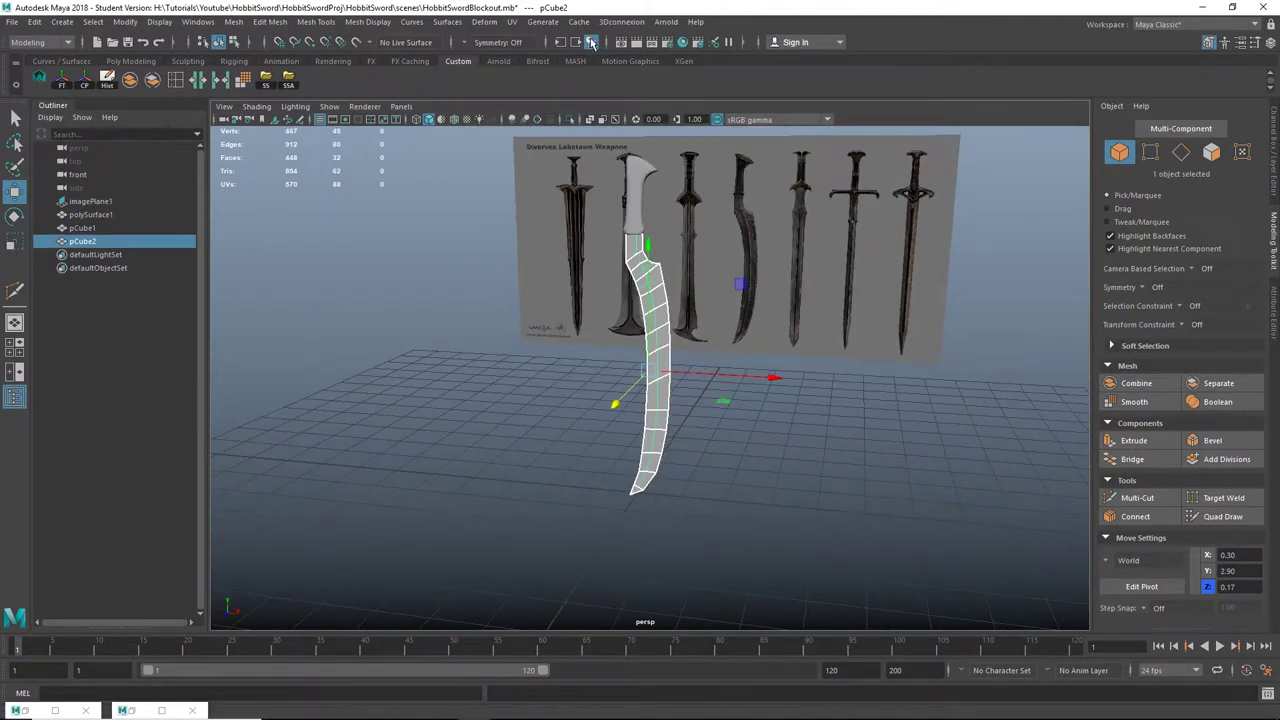
left_click(513, 22)
left_click(558, 177)
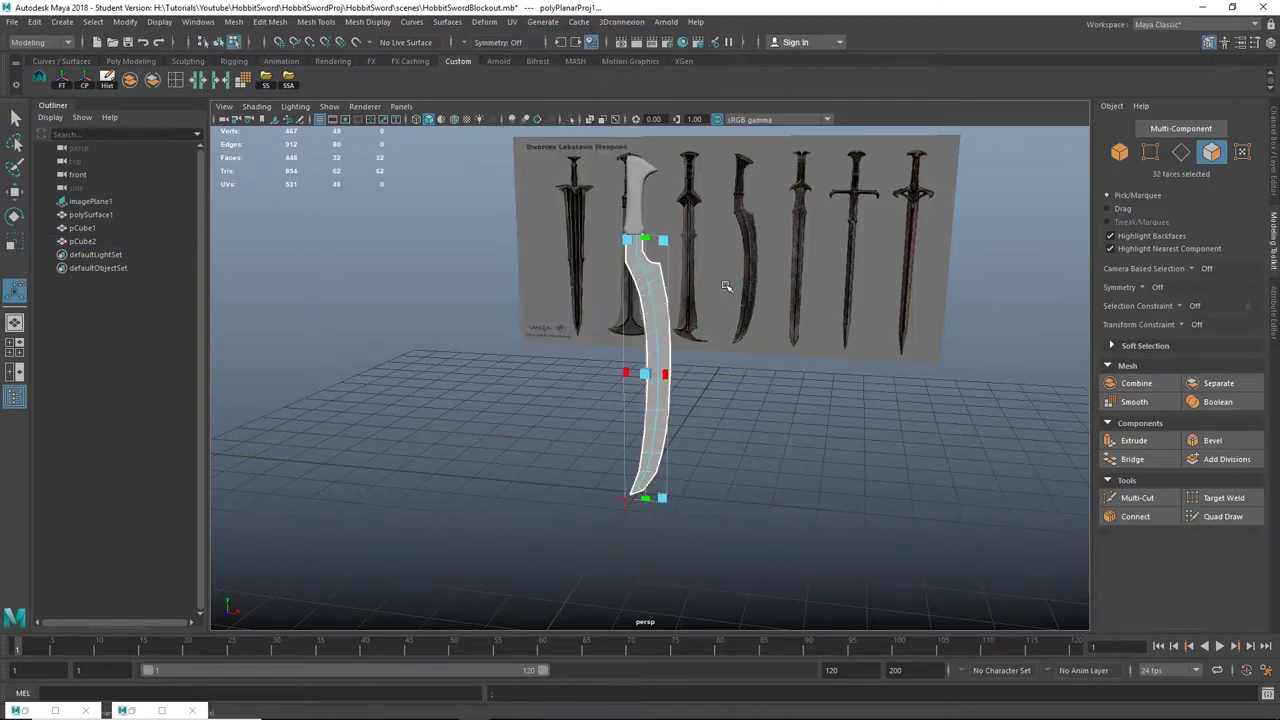
right_click_drag(641, 260, 708, 238)
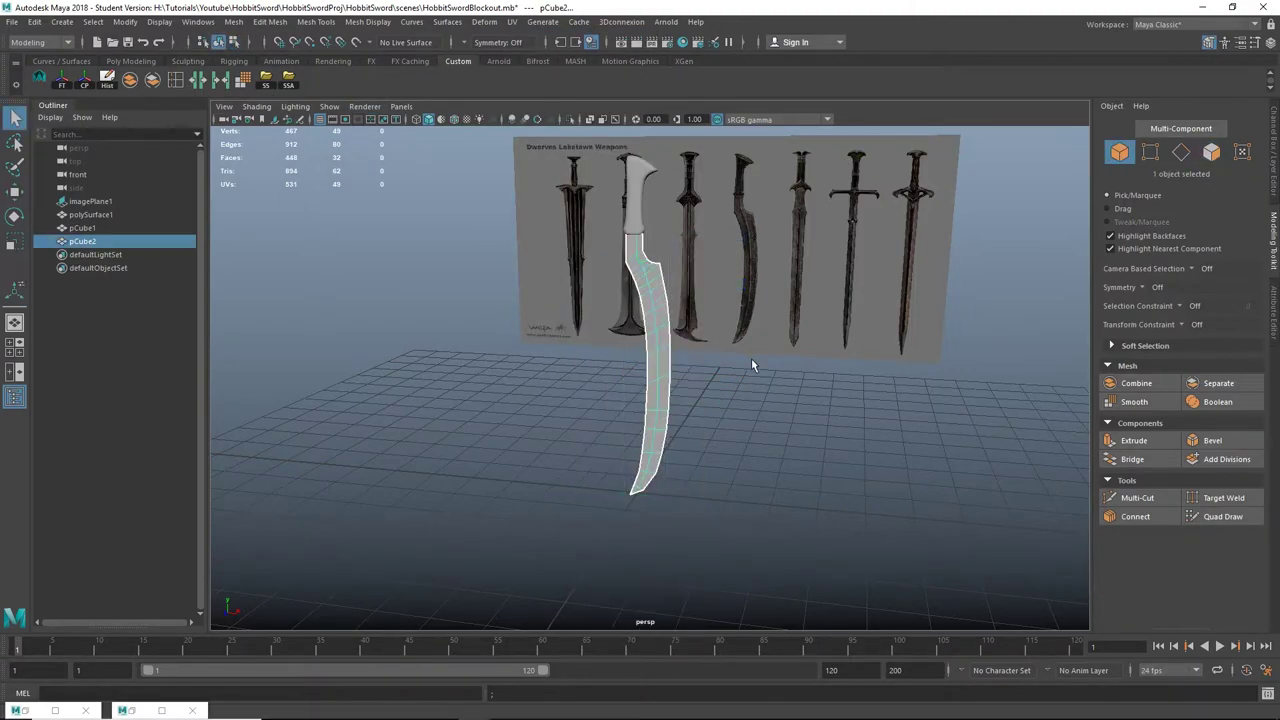
left_click(752, 364)
Step: Smooth the blade mesh pCube2 and deselect it to check the rounded shape
left_click(667, 316)
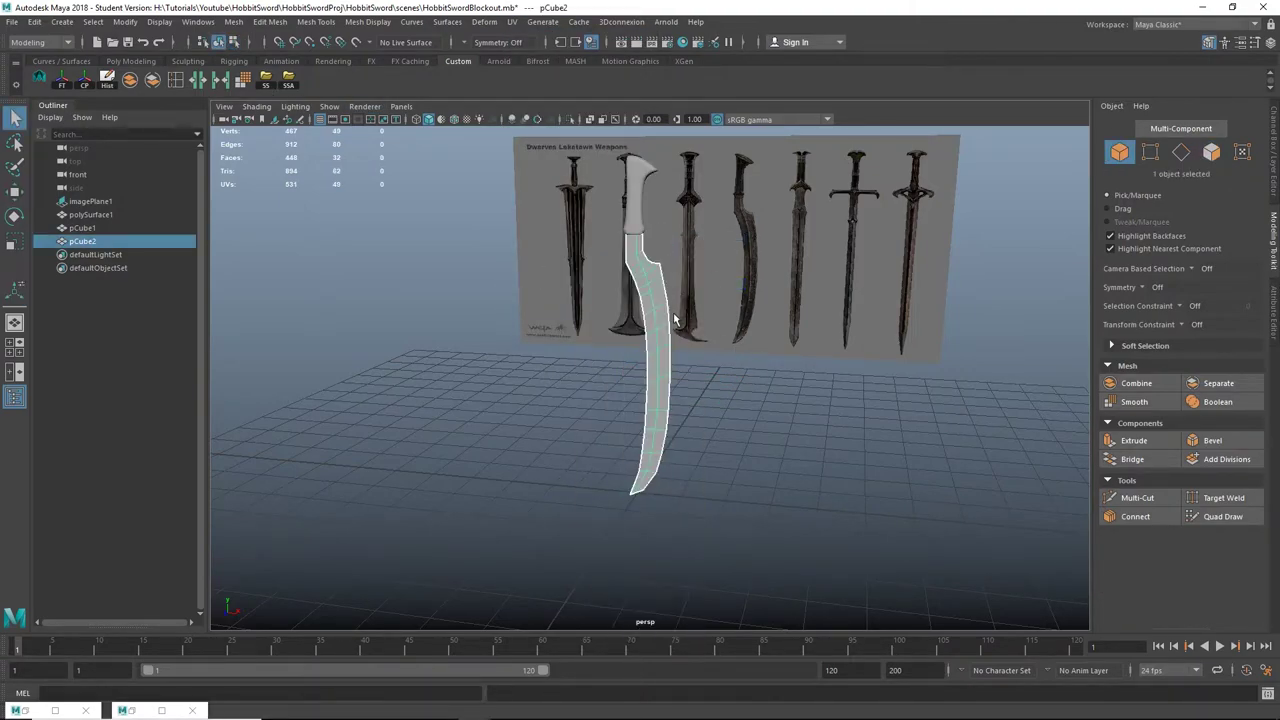
left_click(248, 86)
left_click(834, 354)
left_click_drag(726, 336, 699, 311, "alt")
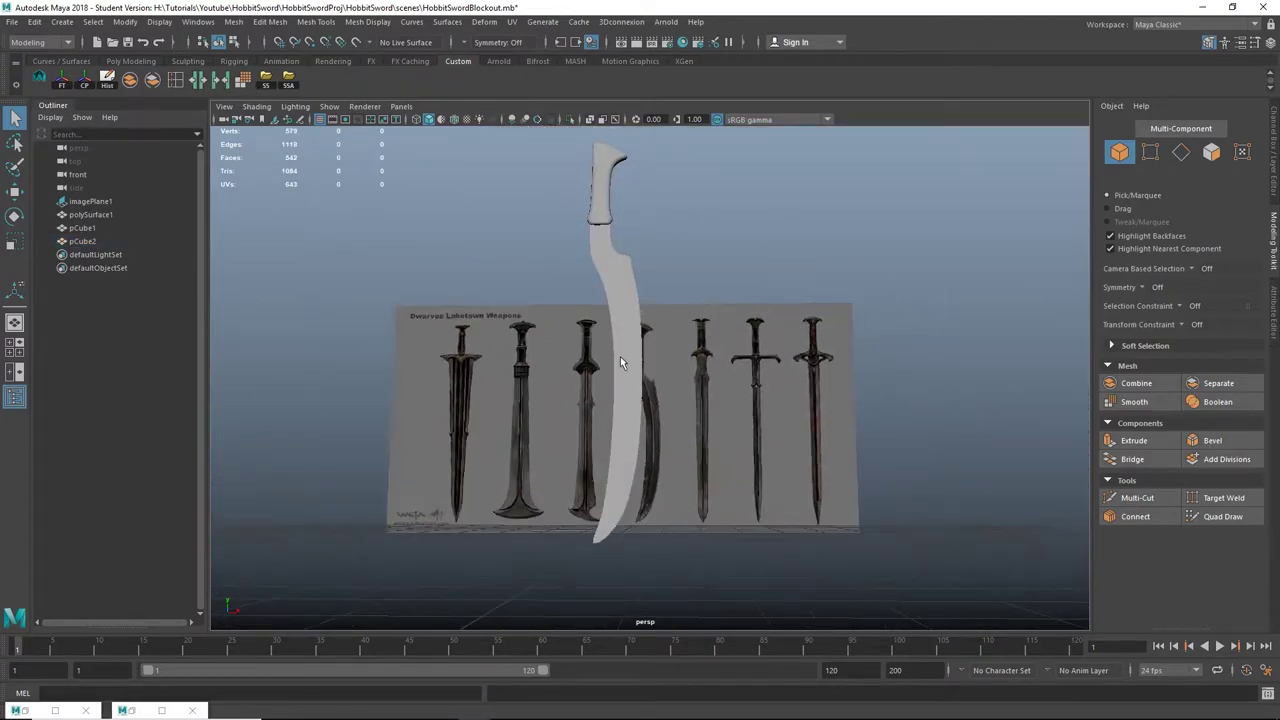
middle_click_drag(620, 362, 720, 263, "alt")
right_click_drag(720, 263, 684, 336, "alt")
middle_click_drag(684, 336, 682, 302, "alt")
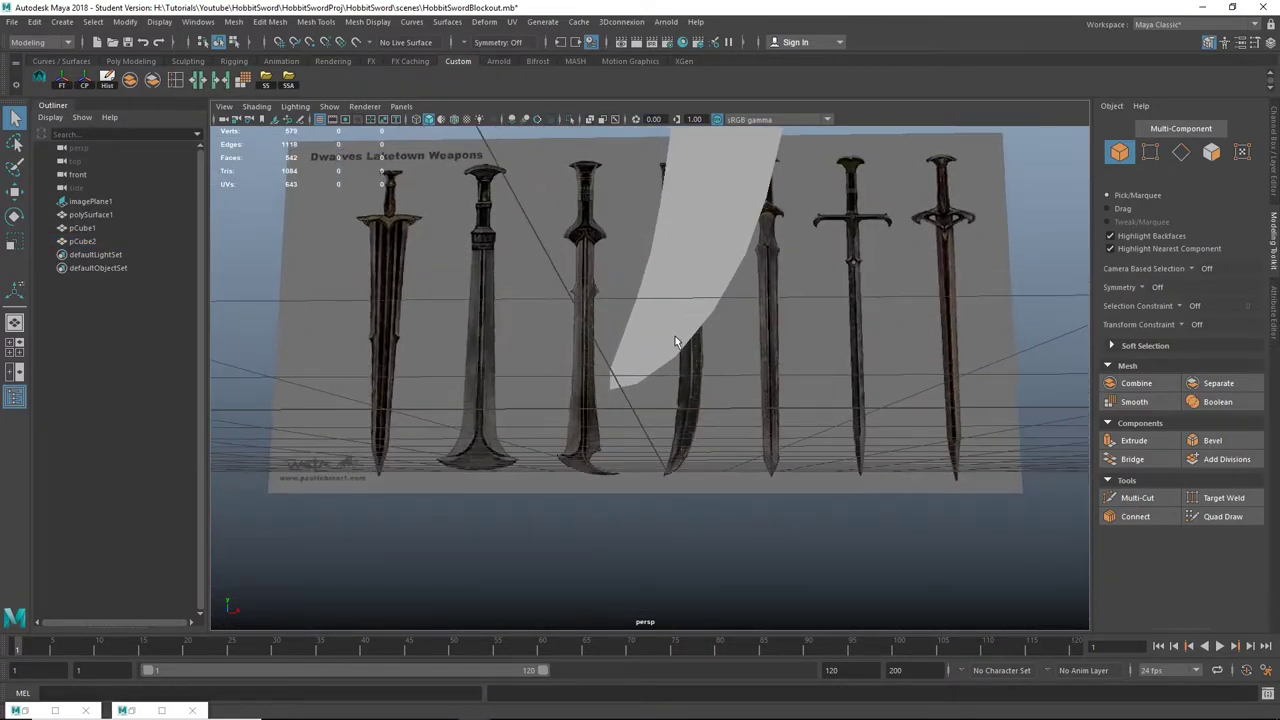
Step: Merge the cluster of vertices at the blade's tip into a single vertex
left_click(675, 341)
right_click_drag(675, 341, 674, 363, "alt")
middle_click_drag(672, 365, 660, 389, "alt")
left_click_drag(660, 389, 626, 401, "alt")
right_click_drag(626, 391, 562, 385)
left_click_drag(660, 480, 661, 481)
right_click_drag(626, 434, 616, 350, "shift")
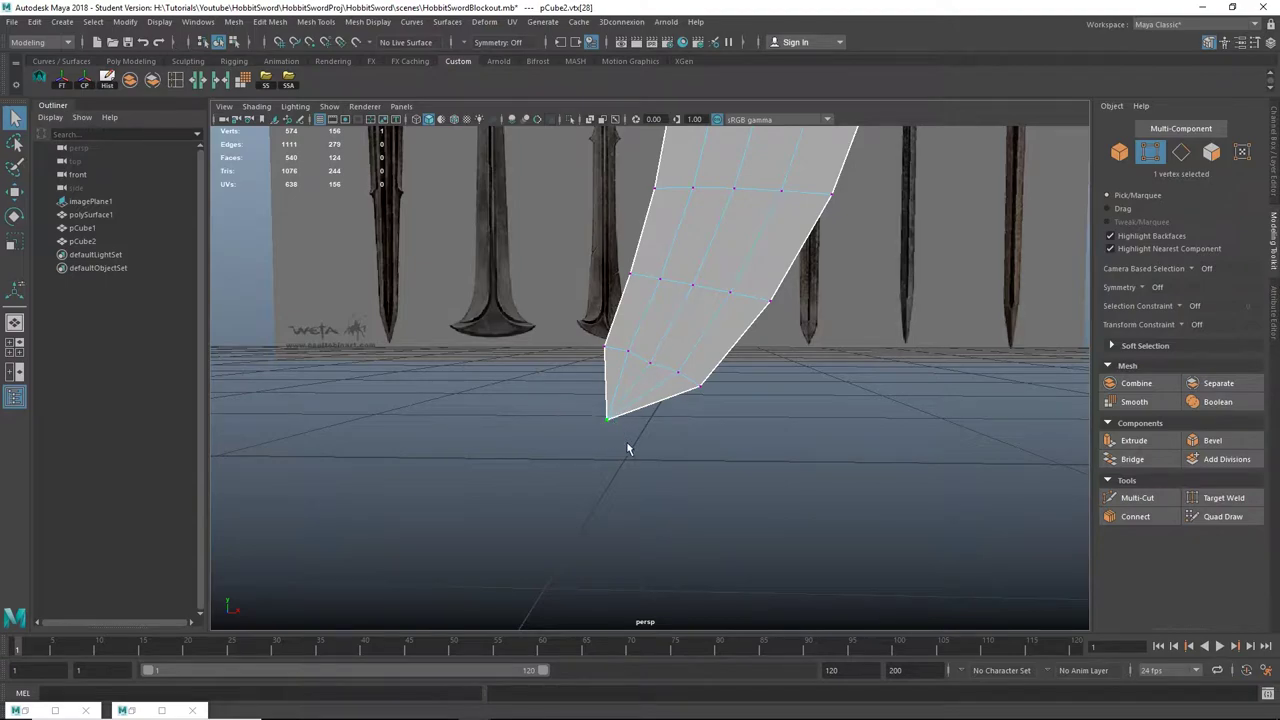
Step: Pull the merged tip vertex out into a sharper point at about X -0.11, Y 0.05, and return to object mode
key("w")
left_click_drag(698, 331, 661, 359)
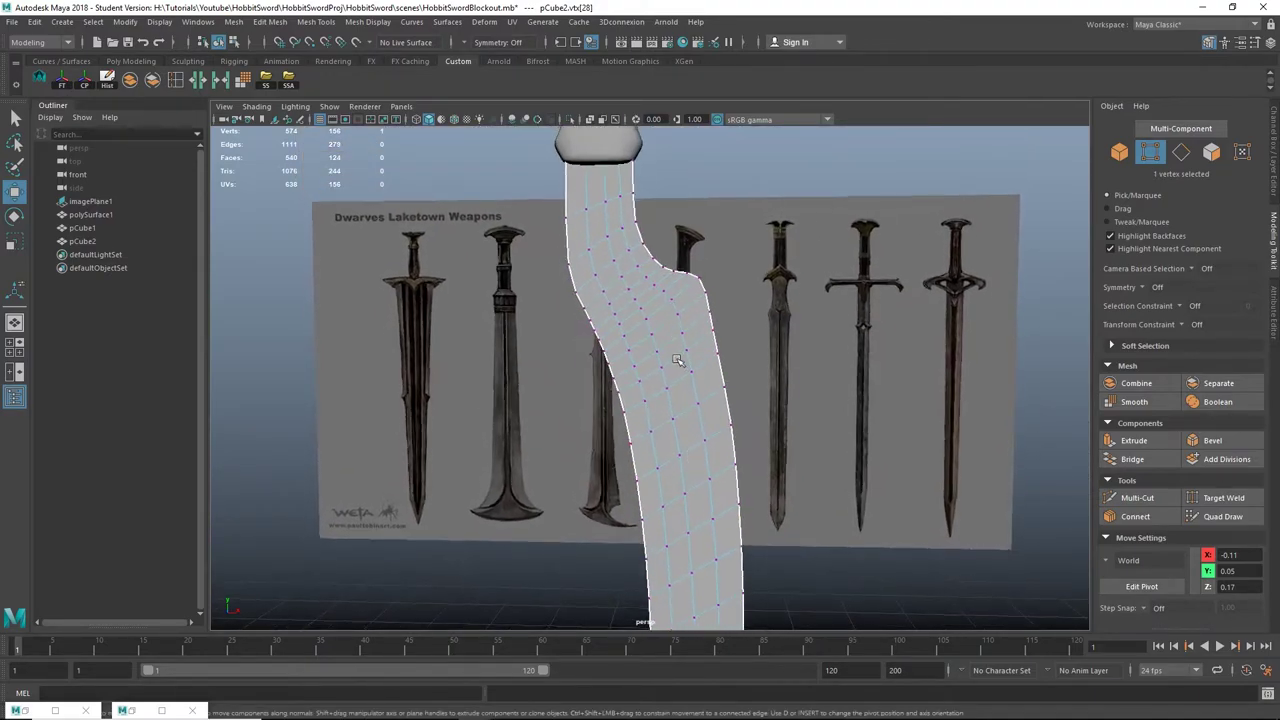
right_click_drag(631, 256, 688, 232)
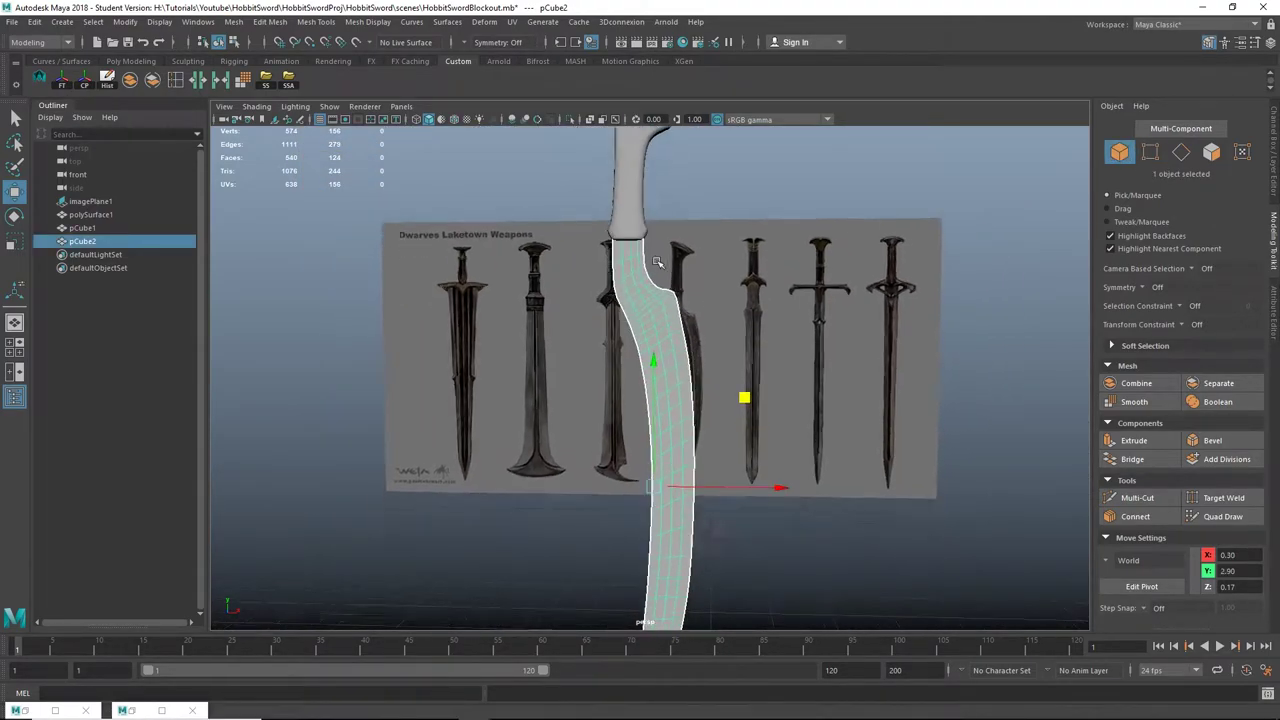
left_click(802, 380)
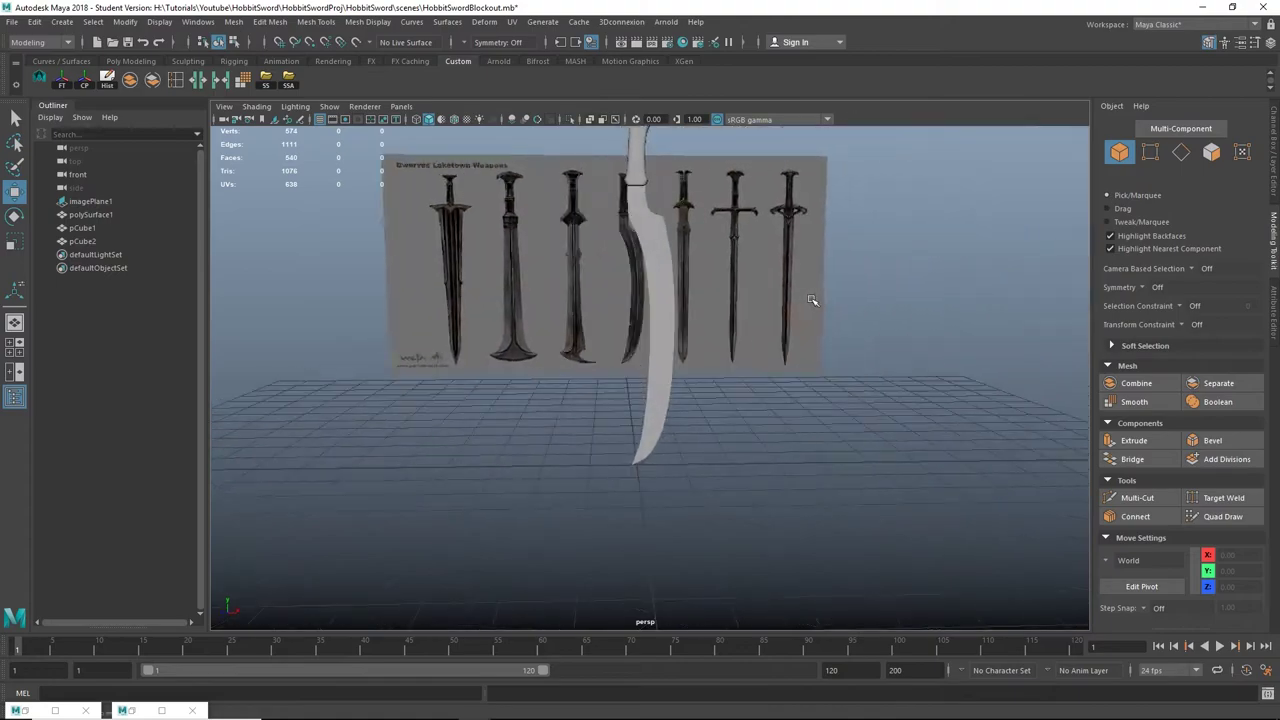
Step: Reposition the two lowest outer-edge vertices and the adjoining inner vertex to even out the curve near the blade's tip
left_click(618, 298)
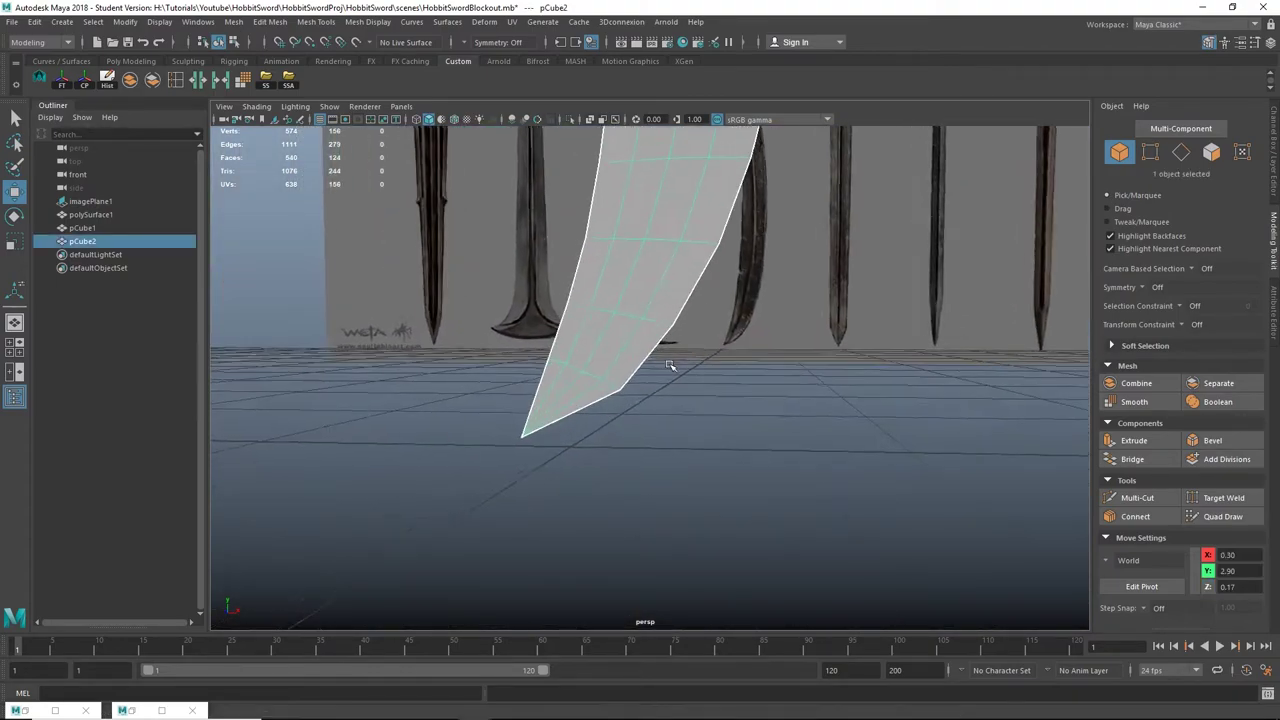
right_click_drag(622, 322, 559, 323)
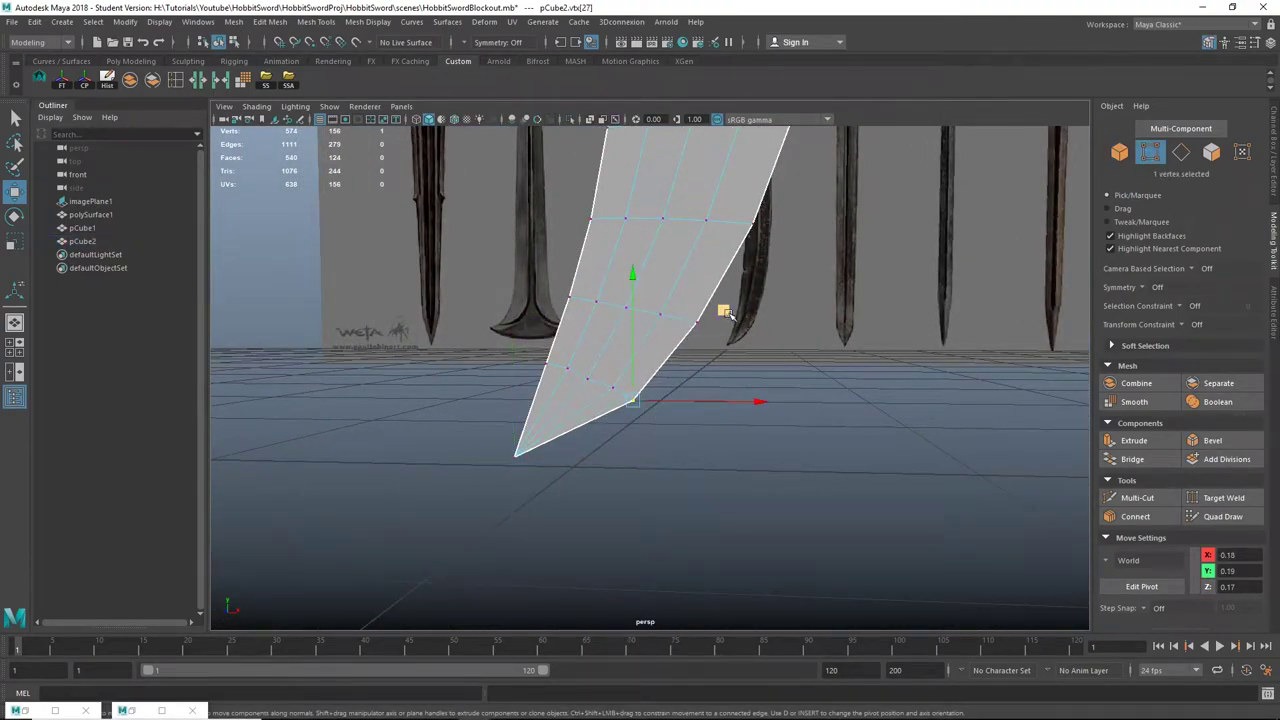
left_click_drag(727, 313, 725, 305)
left_click(613, 386)
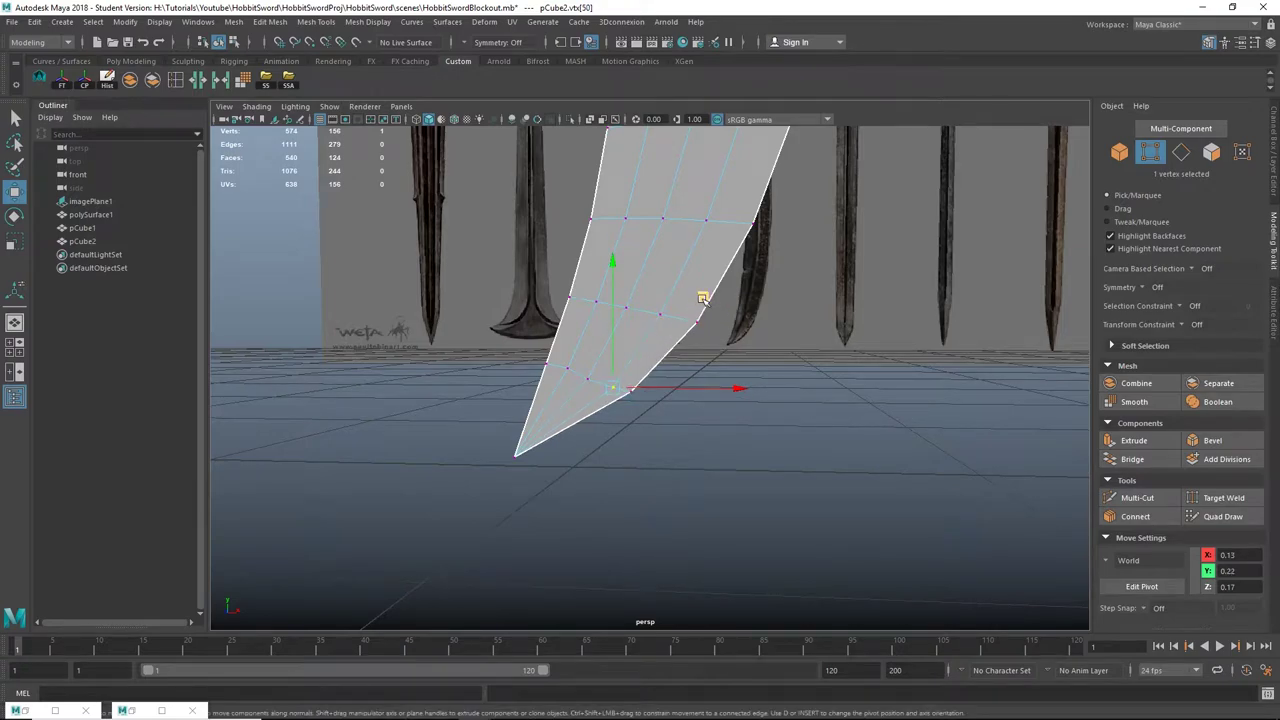
mouse_move(703, 298)
middle_mouse_down()
mouse_move(714, 303)
mouse_move(701, 323)
middle_mouse_up()
left_click(629, 394)
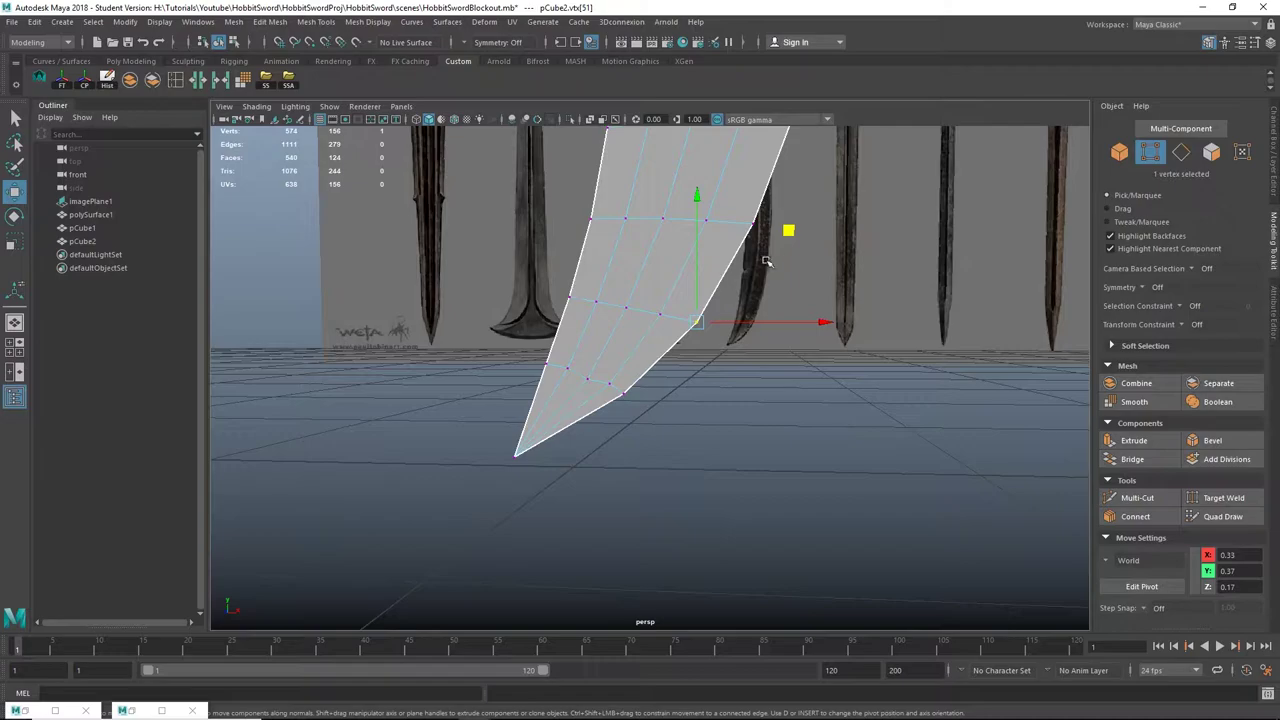
left_click_drag(787, 232, 786, 233)
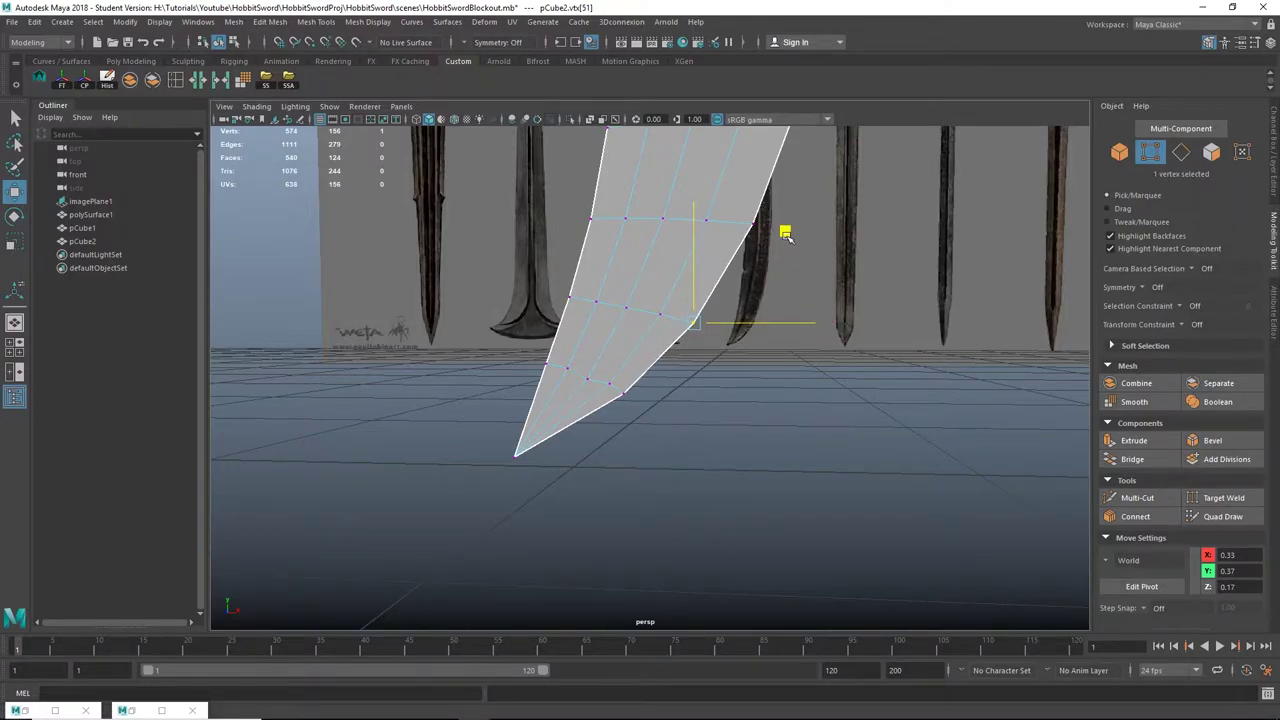
right_click_drag(785, 238, 700, 310, "alt")
middle_click_drag(690, 325, 680, 362, "alt")
right_click_drag(678, 314, 777, 363)
left_click(793, 258)
Step: Move the three lowest outer-edge vertices above the blade's tip outward onto the reference's cutting edge in the front view
left_click_drag(777, 363, 727, 408, "alt")
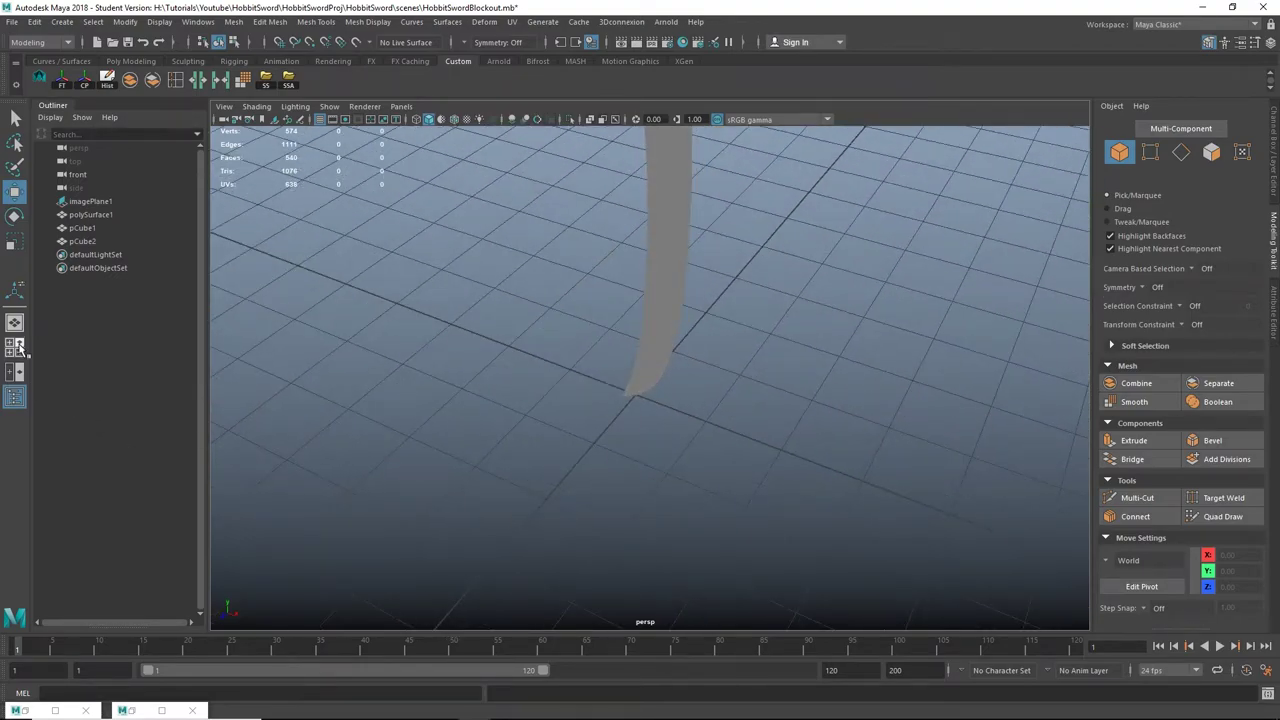
left_click(15, 346)
key("space")
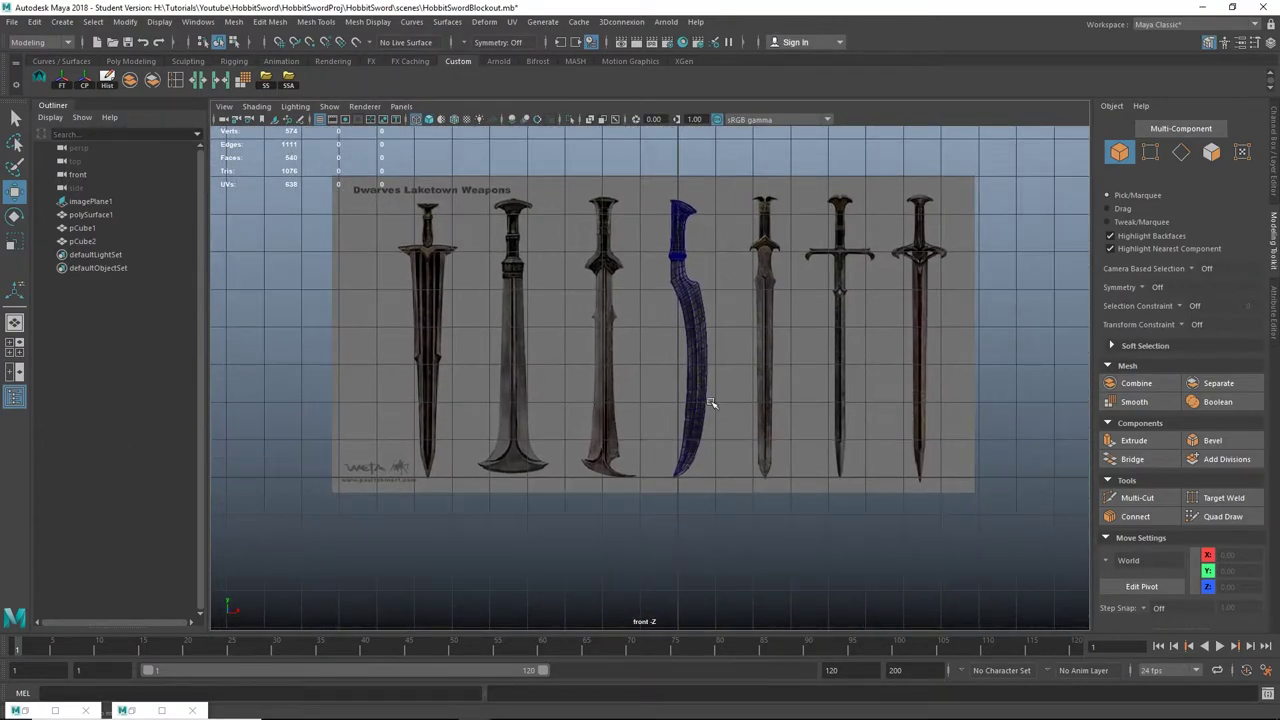
left_click_drag(658, 318, 777, 370)
scroll(728, 437, "up", 5)
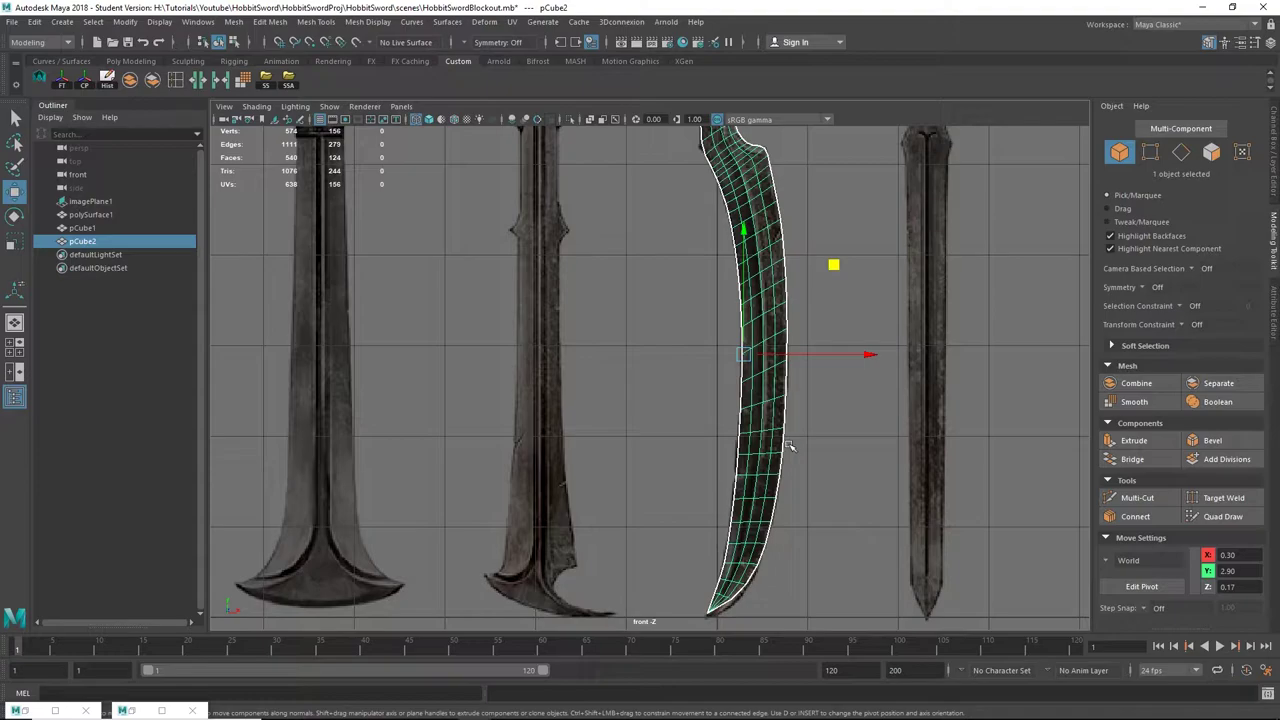
middle_click_drag(783, 525, 740, 314, "alt")
right_click_drag(740, 314, 775, 403, "alt")
middle_click_drag(775, 403, 682, 434, "alt")
right_click_drag(704, 331, 665, 317)
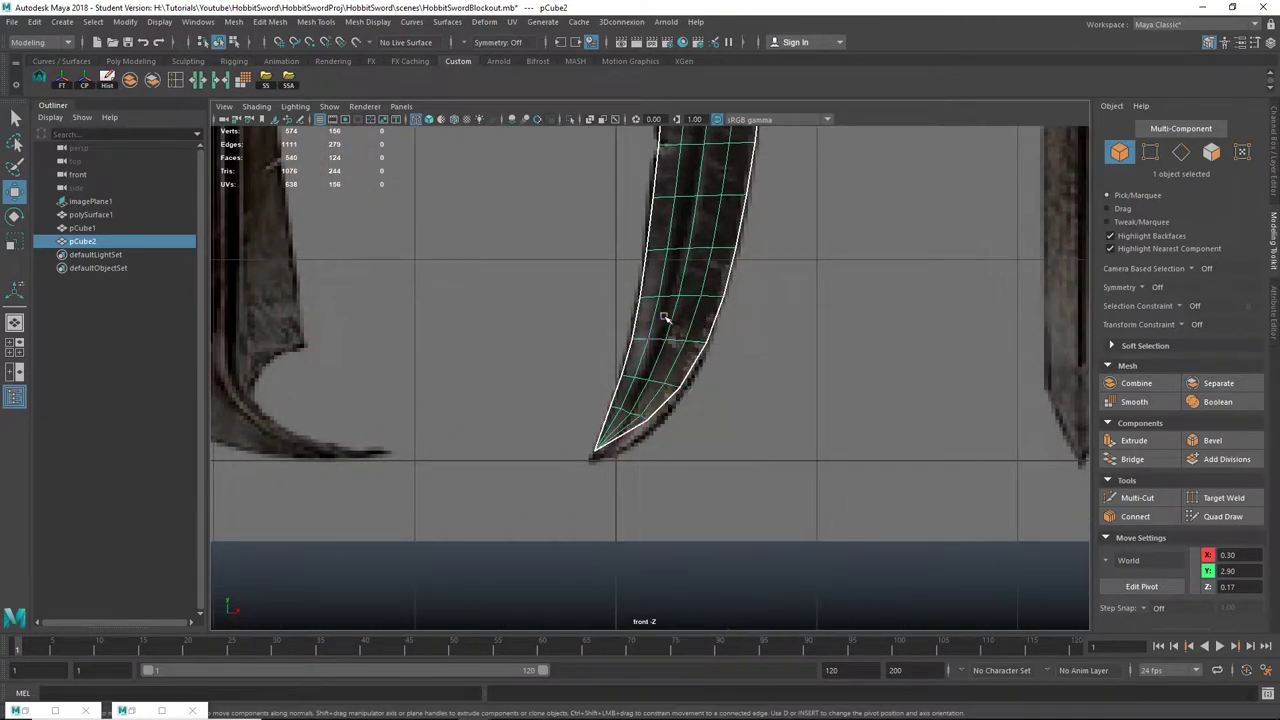
left_click(708, 343)
left_click_drag(734, 342, 735, 343)
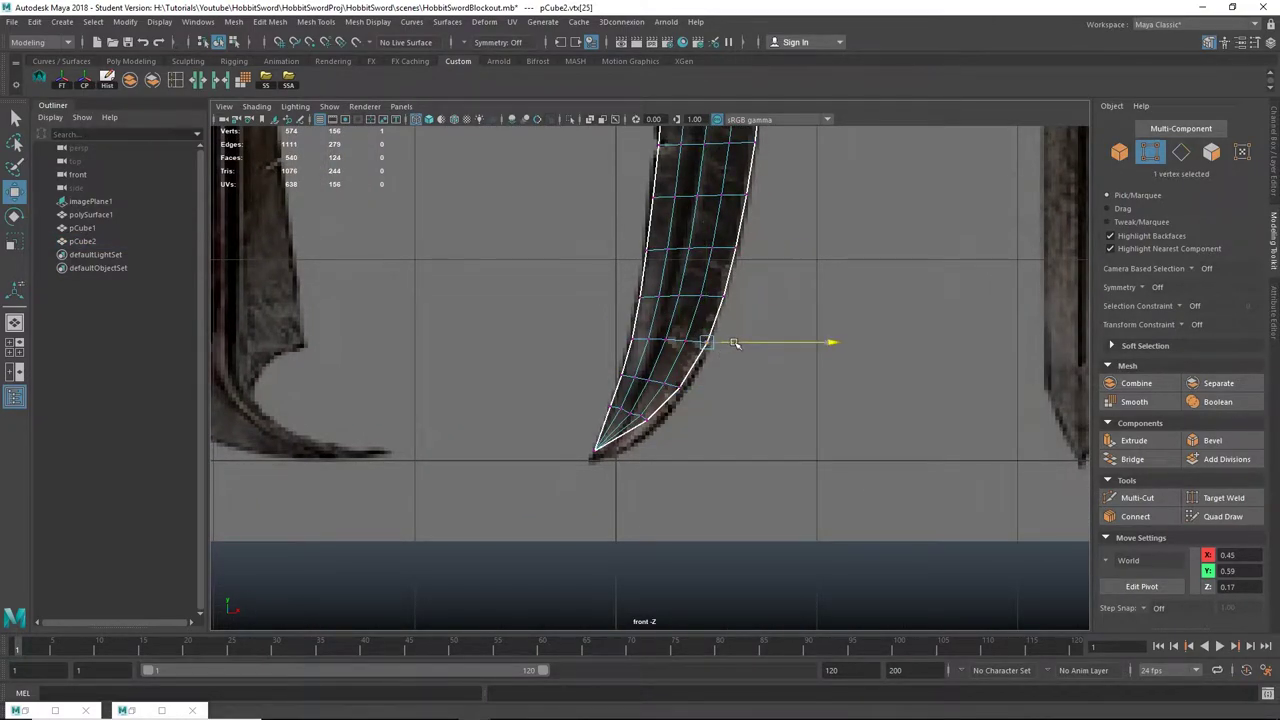
left_click(709, 392)
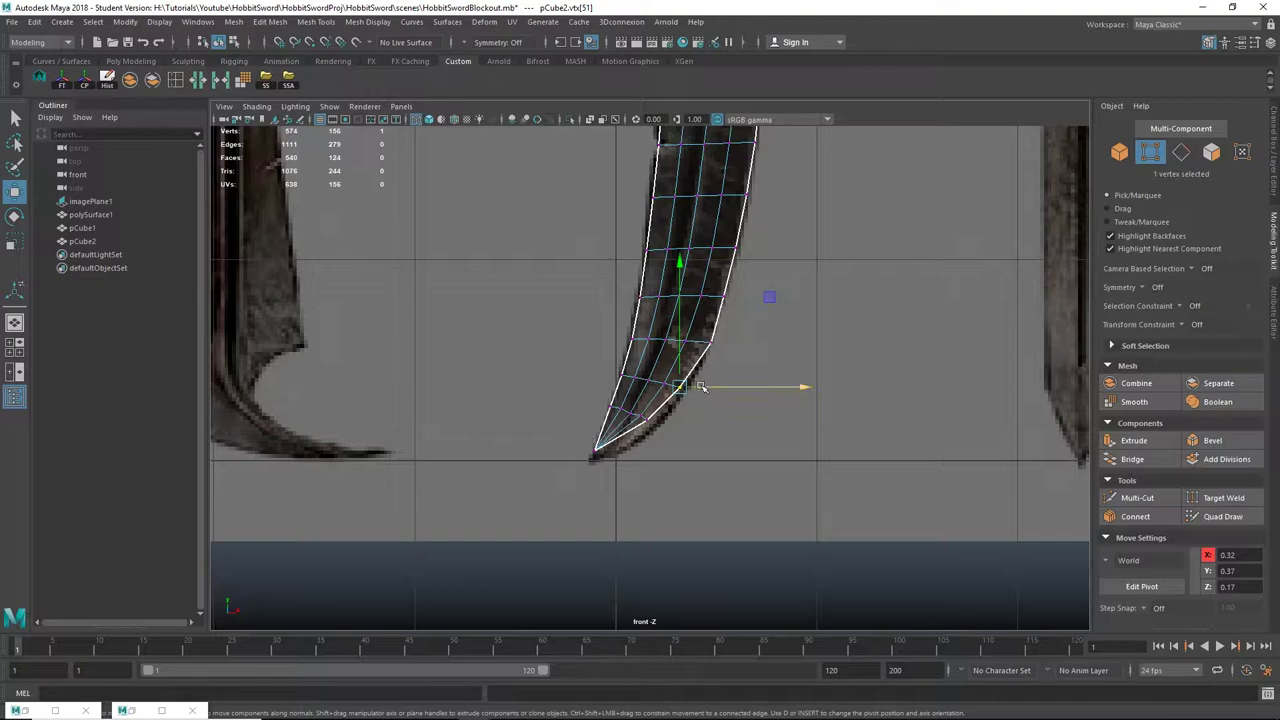
left_click(651, 421)
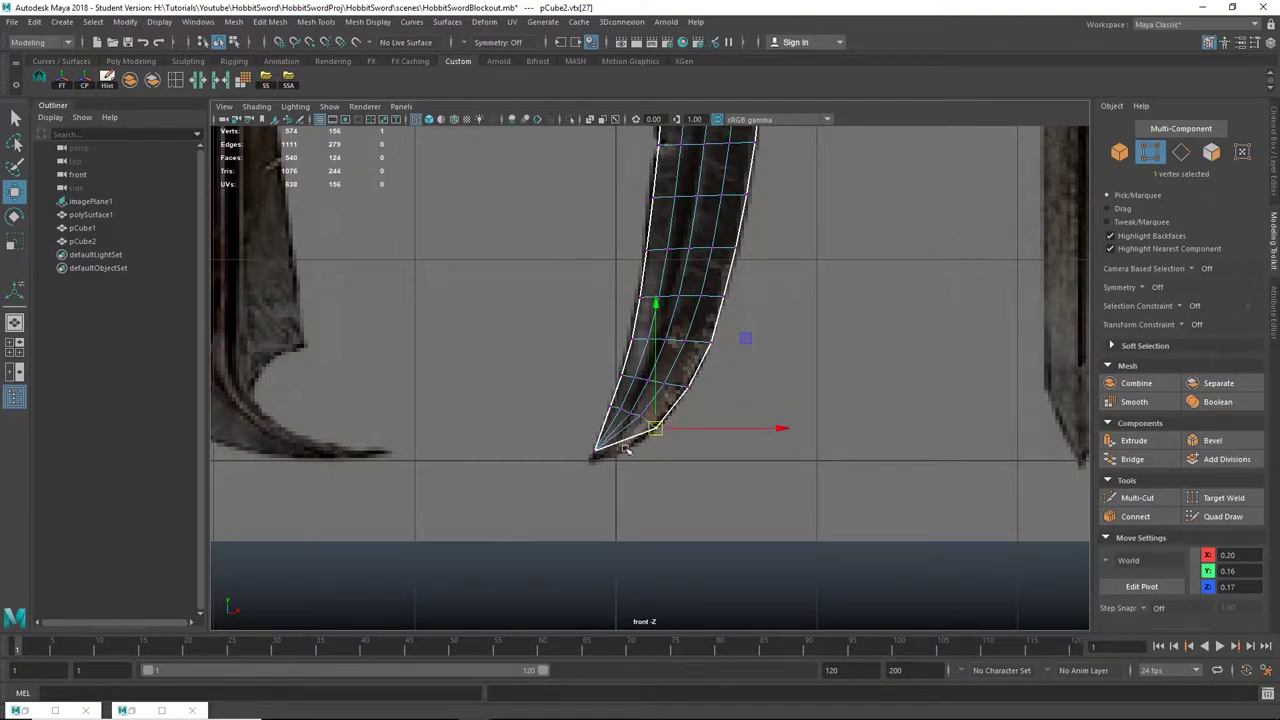
Step: Extend the tip vertex to about X -0.14, Y -0.08 and shift the inner vertex above it to about X 0.12, Y 0.21
left_click(595, 458)
left_click_drag(595, 465, 591, 476)
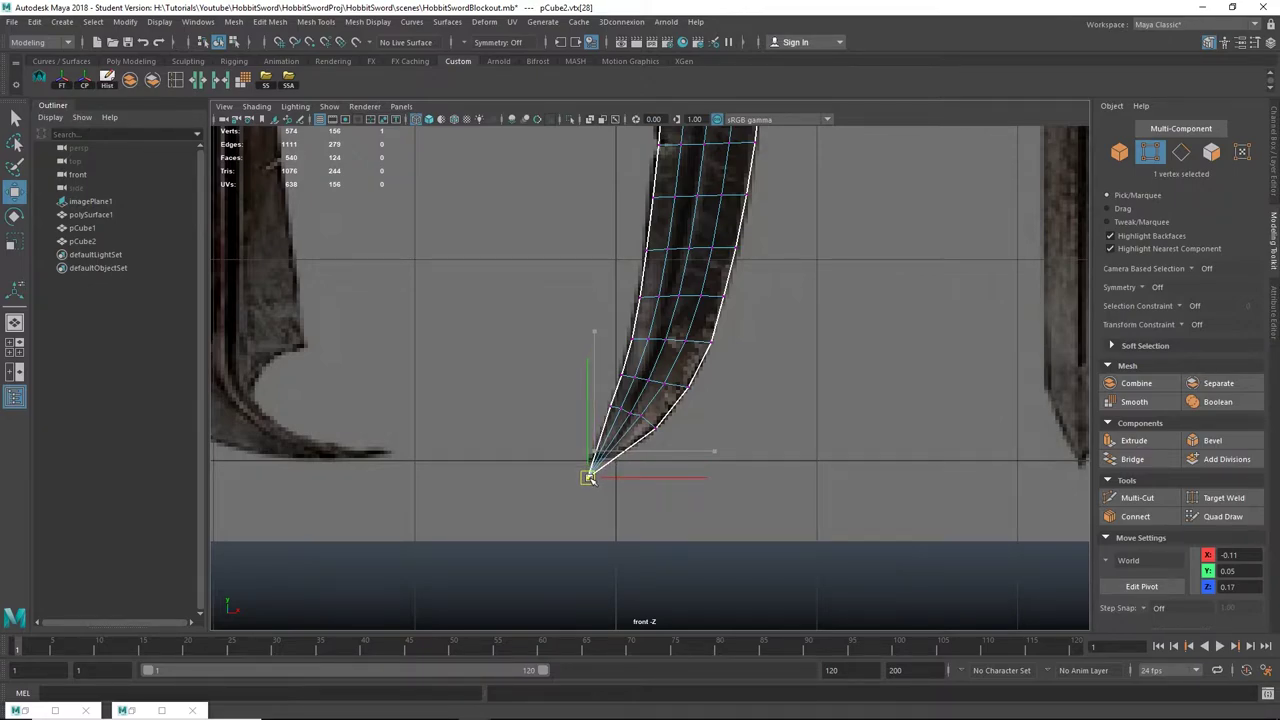
middle_click_drag(710, 421, 706, 434, "alt")
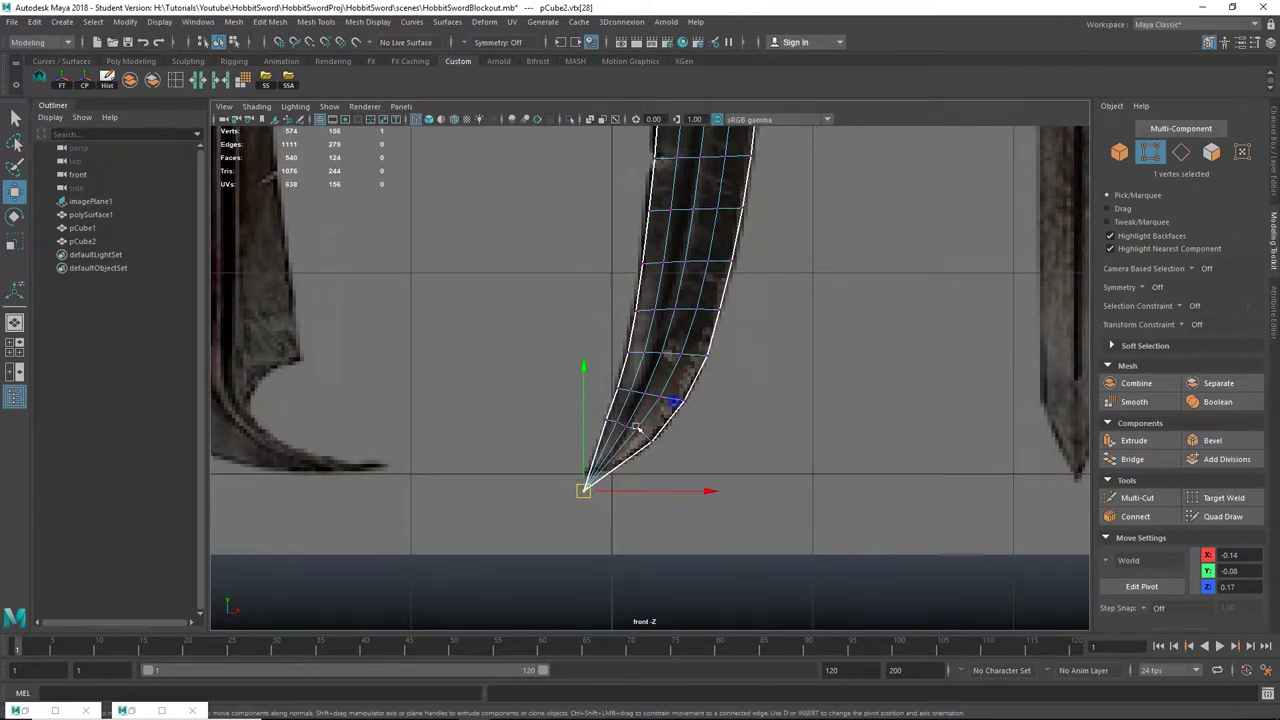
scroll(636, 427, "up", 3)
left_click(628, 468)
left_click_drag(628, 469, 626, 473)
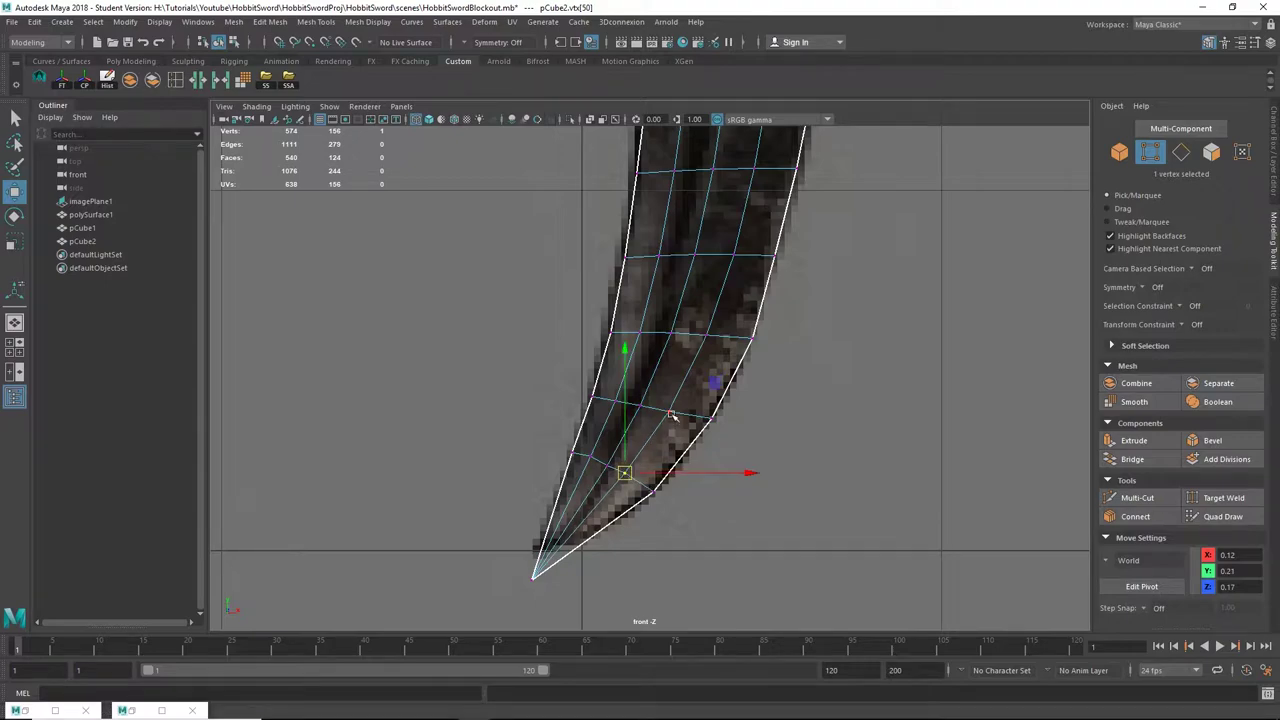
scroll(627, 436, "down", 12)
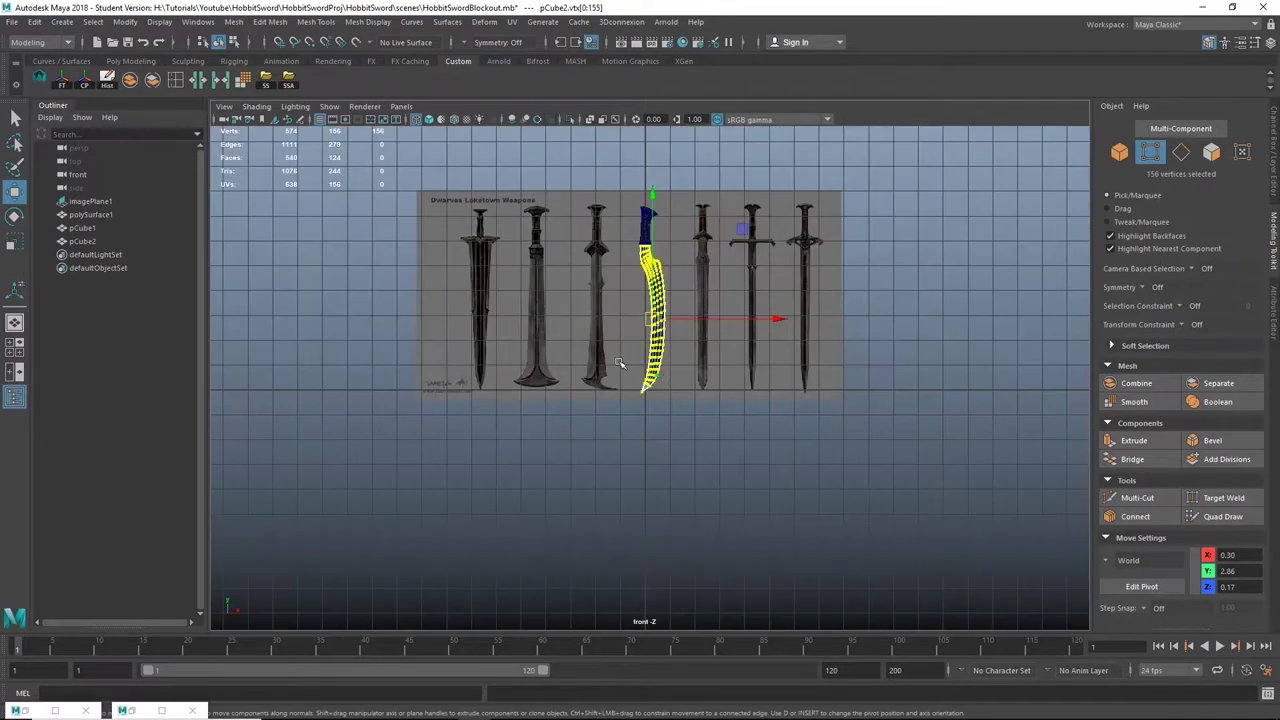
Step: Return the blade to object mode, freeze its transformations and center its pivot
left_click(14, 323)
scroll(652, 416, "up", 5)
middle_click_drag(648, 362, 693, 481, "alt")
scroll(652, 416, "down", 6)
right_click_drag(677, 246, 718, 222)
left_click(754, 237)
middle_click_drag(750, 240, 712, 393, "alt")
scroll(712, 393, "down", 2)
left_click(624, 418)
left_click_drag(712, 393, 645, 335, "alt")
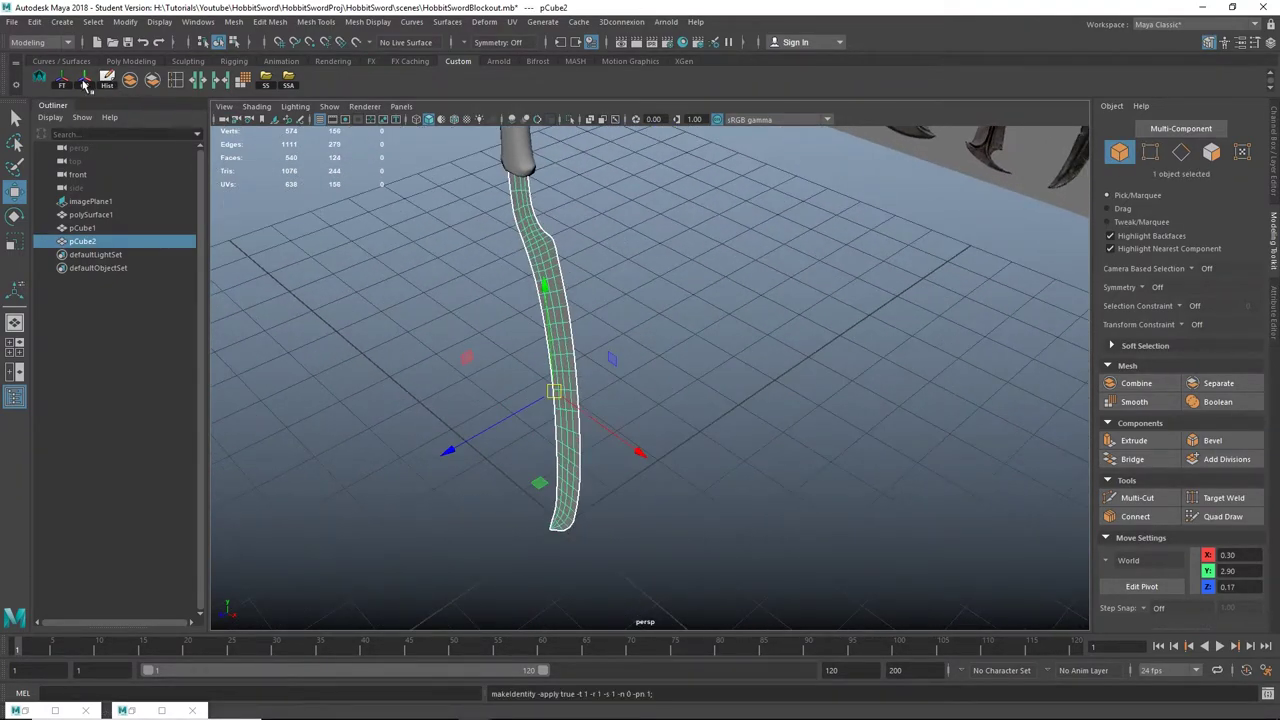
left_click(84, 85)
Step: Extrude all of the blade's faces by about 0.087 in local Z to give it thickness, and return to object mode
left_click_drag(478, 297, 728, 283, "alt")
key("ctrl+e")
middle_click_drag(728, 283, 666, 360, "alt")
left_click_drag(666, 360, 548, 352, "alt")
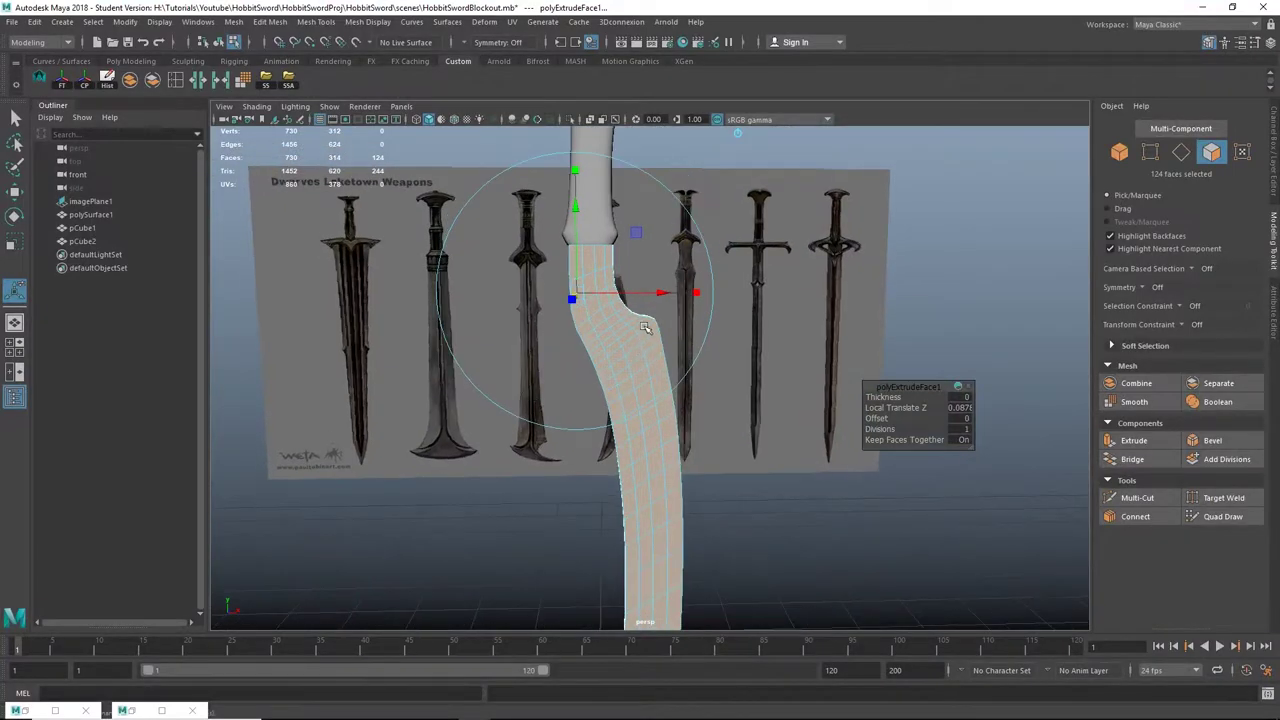
right_click_drag(548, 352, 640, 290, "alt")
middle_click_drag(640, 290, 648, 362, "alt")
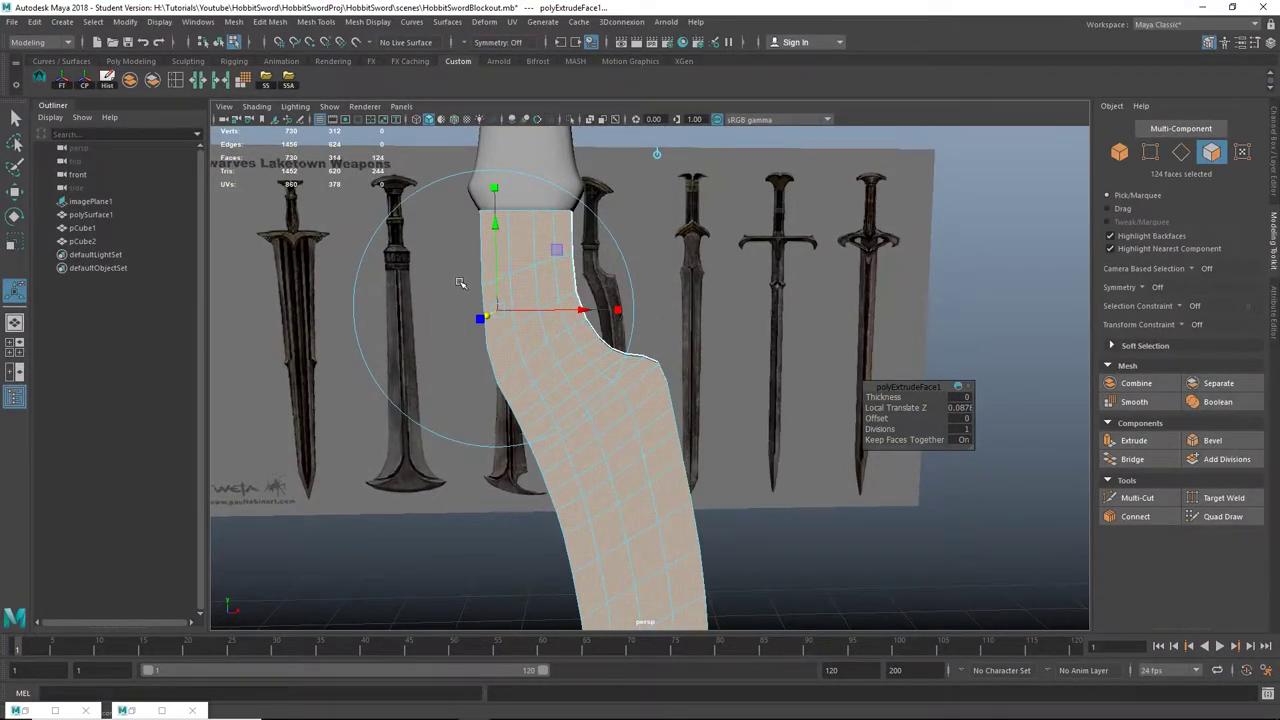
key("q")
left_click_drag(630, 274, 545, 306, "alt")
middle_click_drag(545, 306, 572, 430, "alt")
right_click_drag(428, 304, 583, 250)
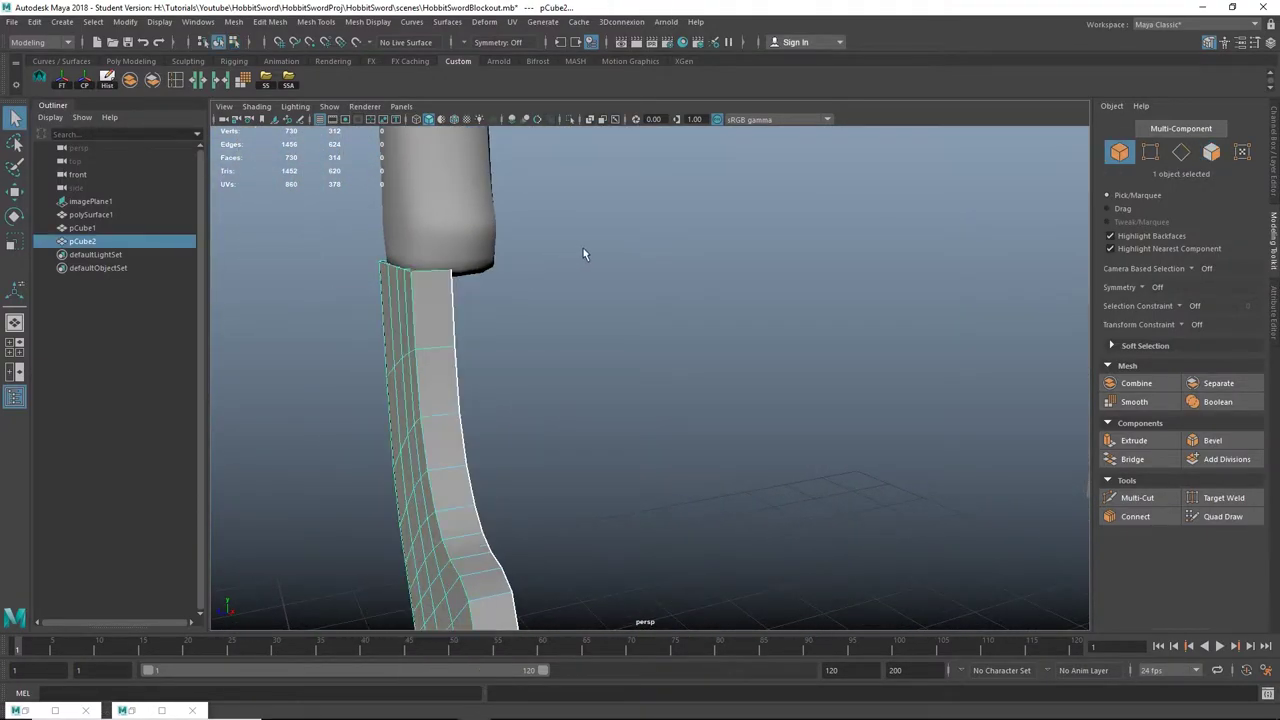
Step: Move the thickened blade along Z to about 0.12 so that it sits centered under the handle
left_click(532, 353)
right_click_drag(532, 351, 495, 318, "alt")
left_click(498, 317)
key("w")
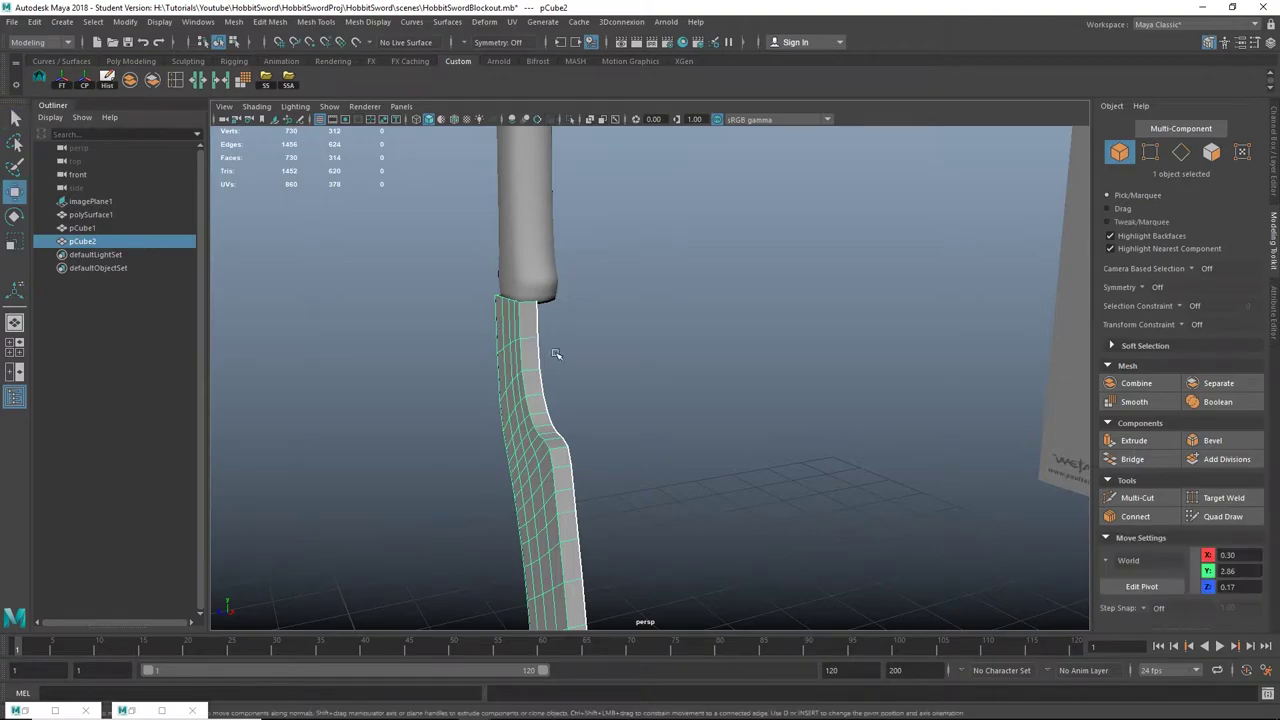
right_click_drag(557, 354, 530, 430, "alt")
middle_click_drag(530, 430, 577, 335, "alt")
left_click_drag(578, 337, 566, 366, "alt")
left_click_drag(462, 542, 464, 544)
right_click_drag(566, 372, 660, 290, "alt")
middle_click_drag(660, 290, 686, 409, "alt")
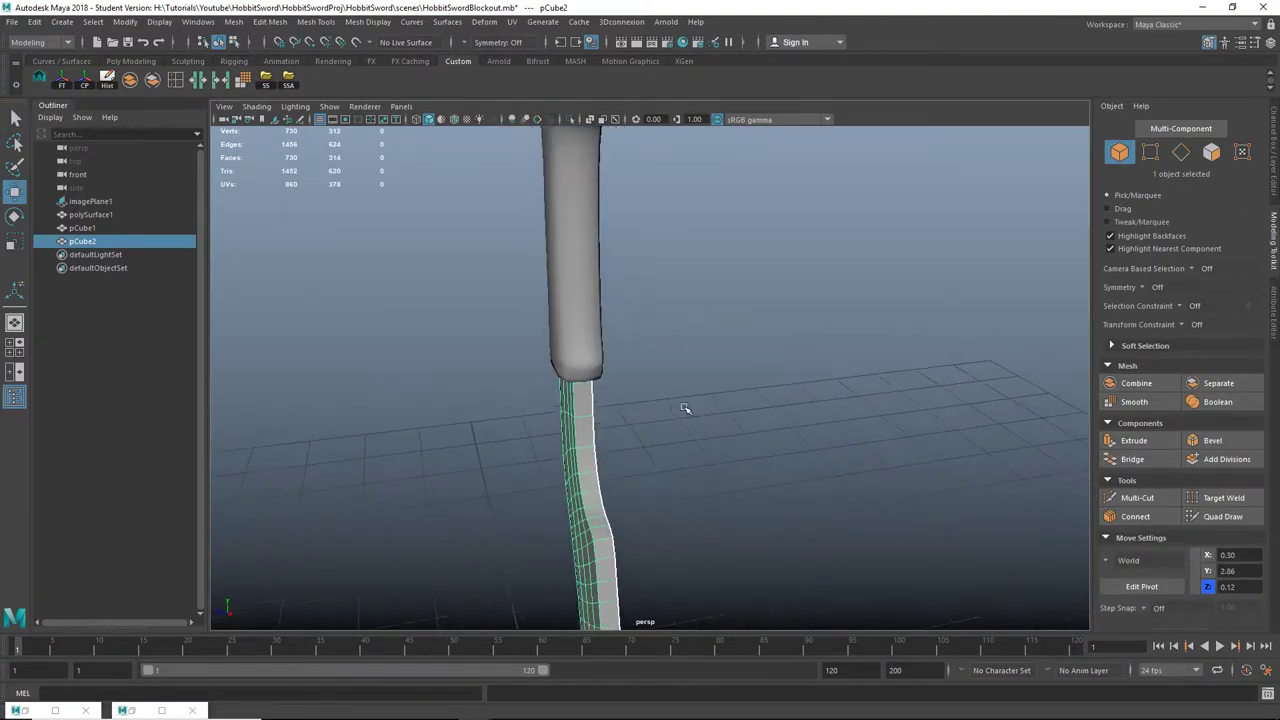
Step: Merge the front and back vertex pairs of the blade's outer edge directly below the handle, from about Y 5.80 to Y 5.46
left_click_drag(686, 409, 817, 366, "alt")
middle_click_drag(817, 366, 622, 338, "alt")
right_click_drag(622, 338, 661, 295, "alt")
middle_click_drag(661, 295, 614, 326, "alt")
left_click_drag(614, 326, 660, 323, "alt")
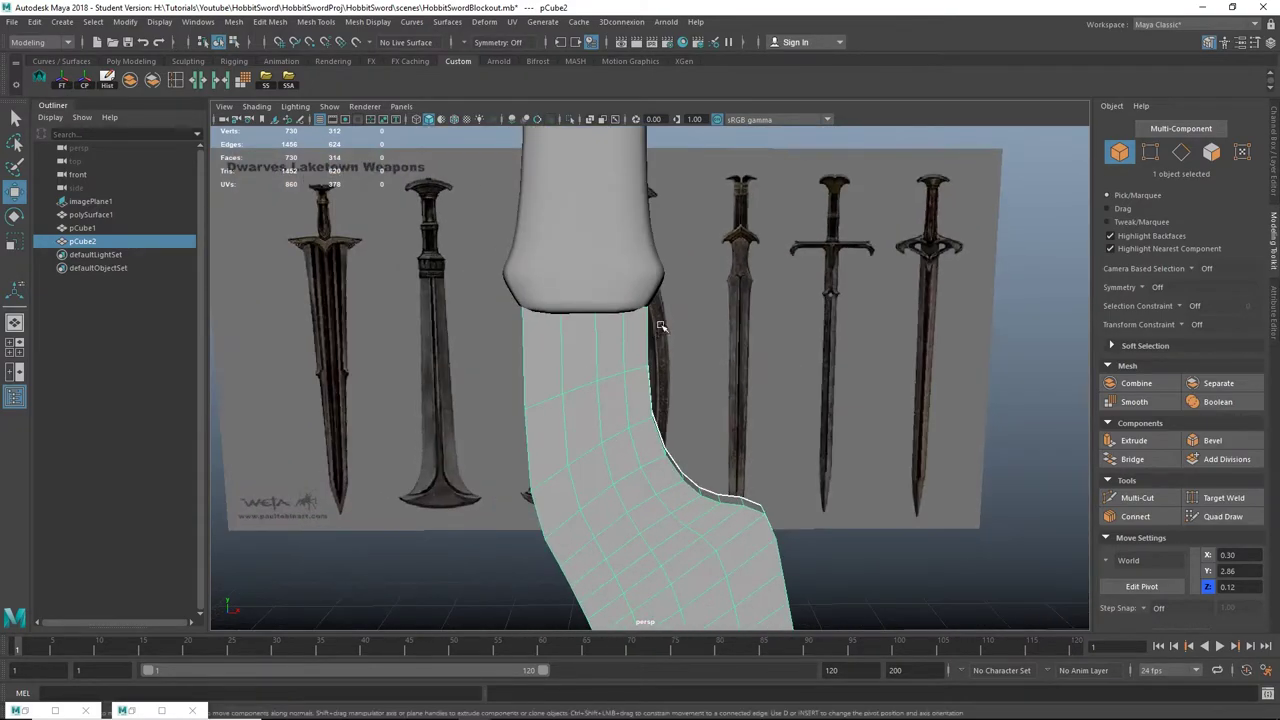
middle_click_drag(660, 323, 620, 319, "alt")
right_click_drag(620, 319, 652, 310, "alt")
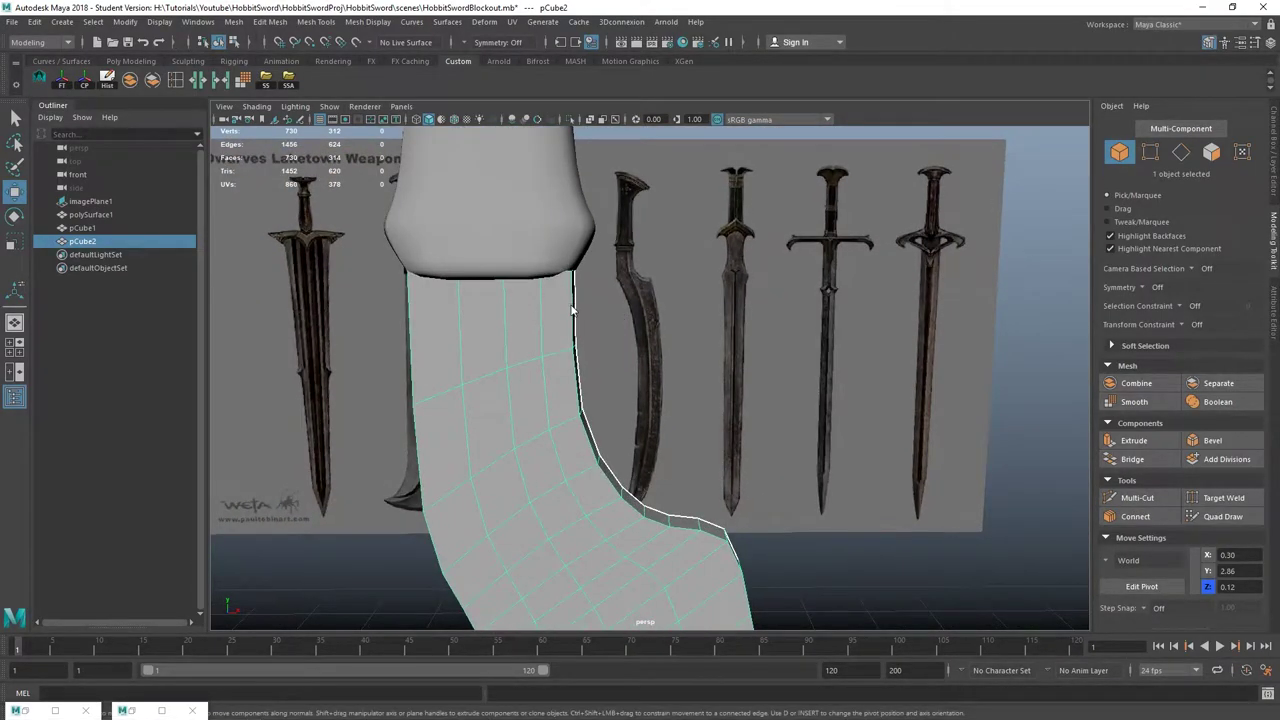
right_click_drag(571, 312, 546, 300)
left_click_drag(568, 255, 601, 291)
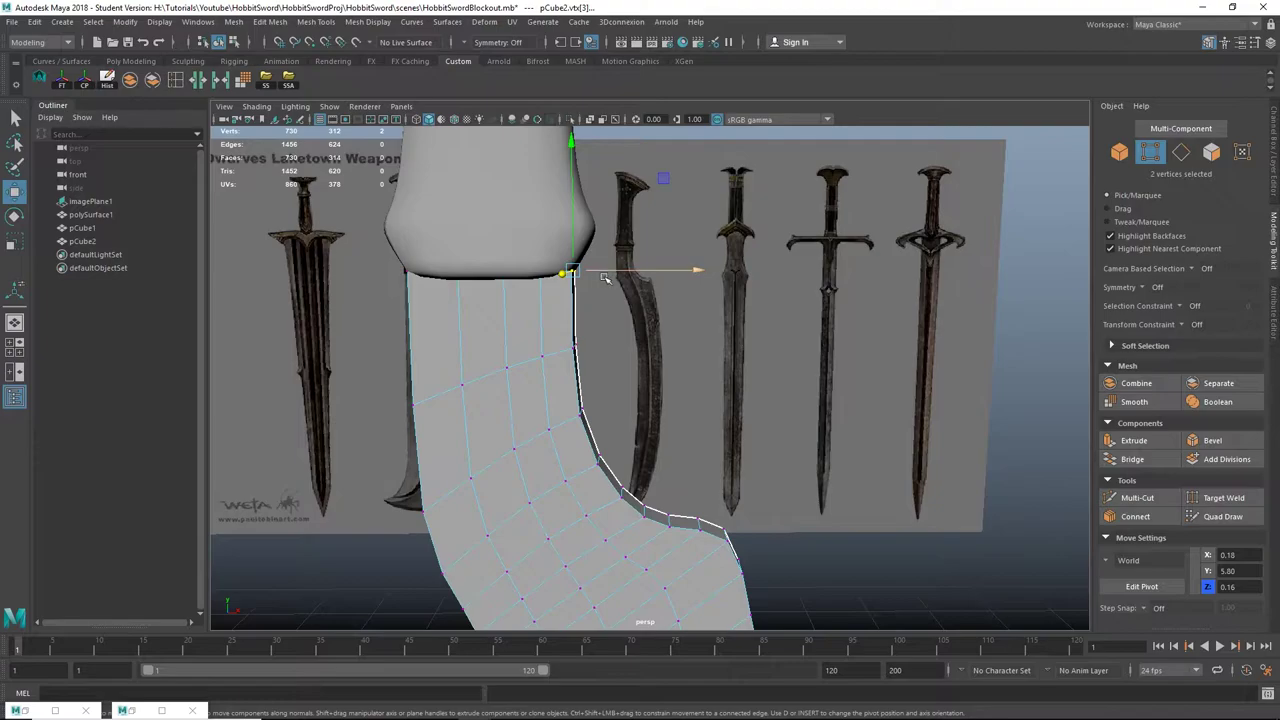
right_click_drag(581, 275, 588, 211, "shift")
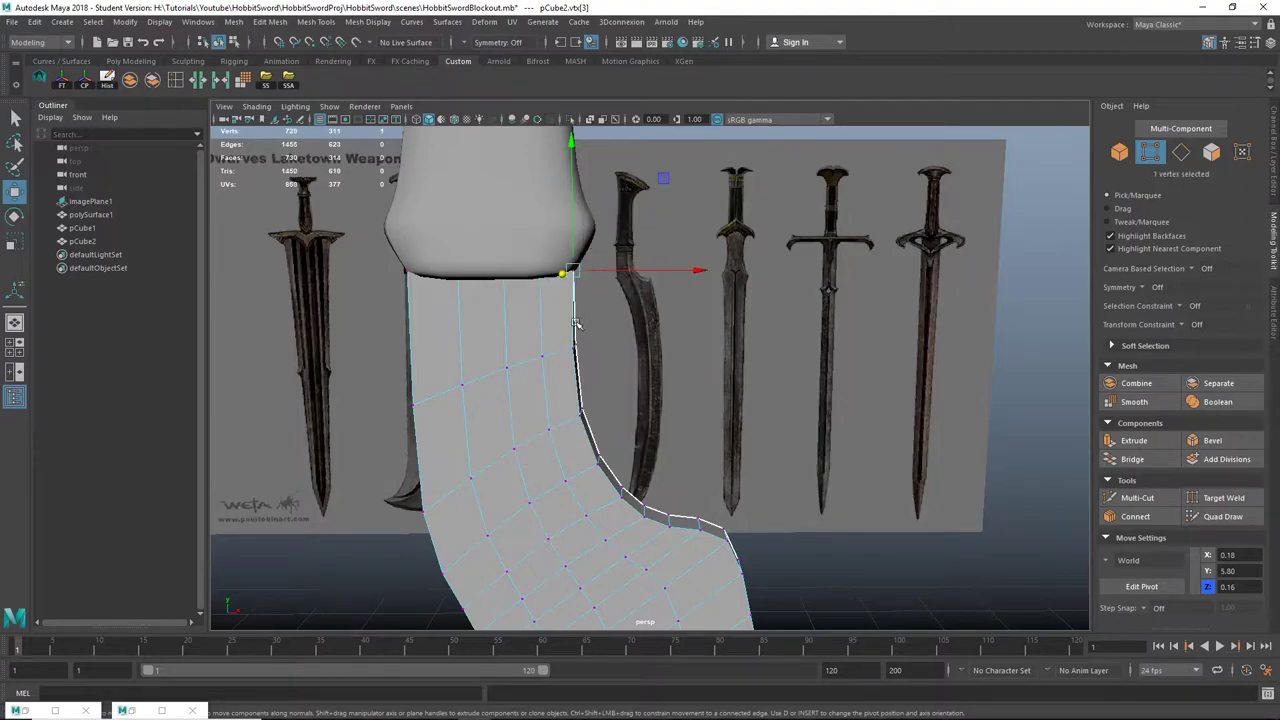
left_click_drag(601, 364, 572, 322)
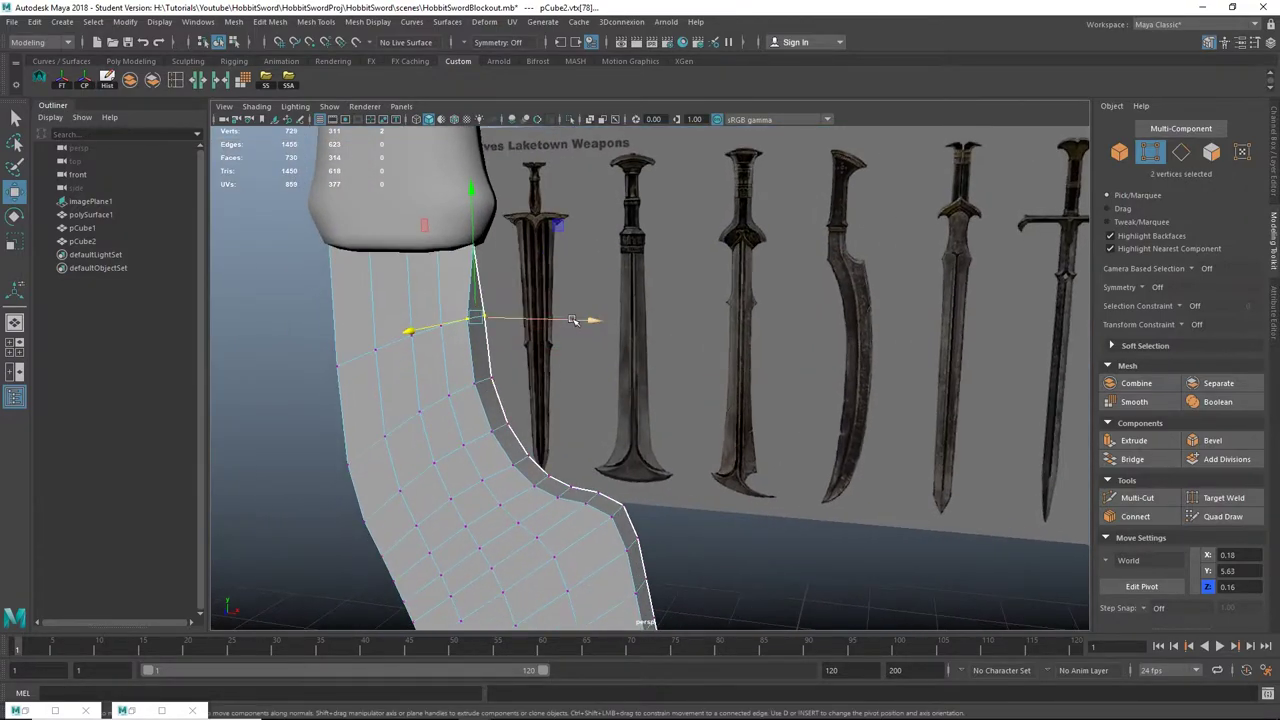
key("g")
left_click_drag(517, 402, 519, 404)
key("g")
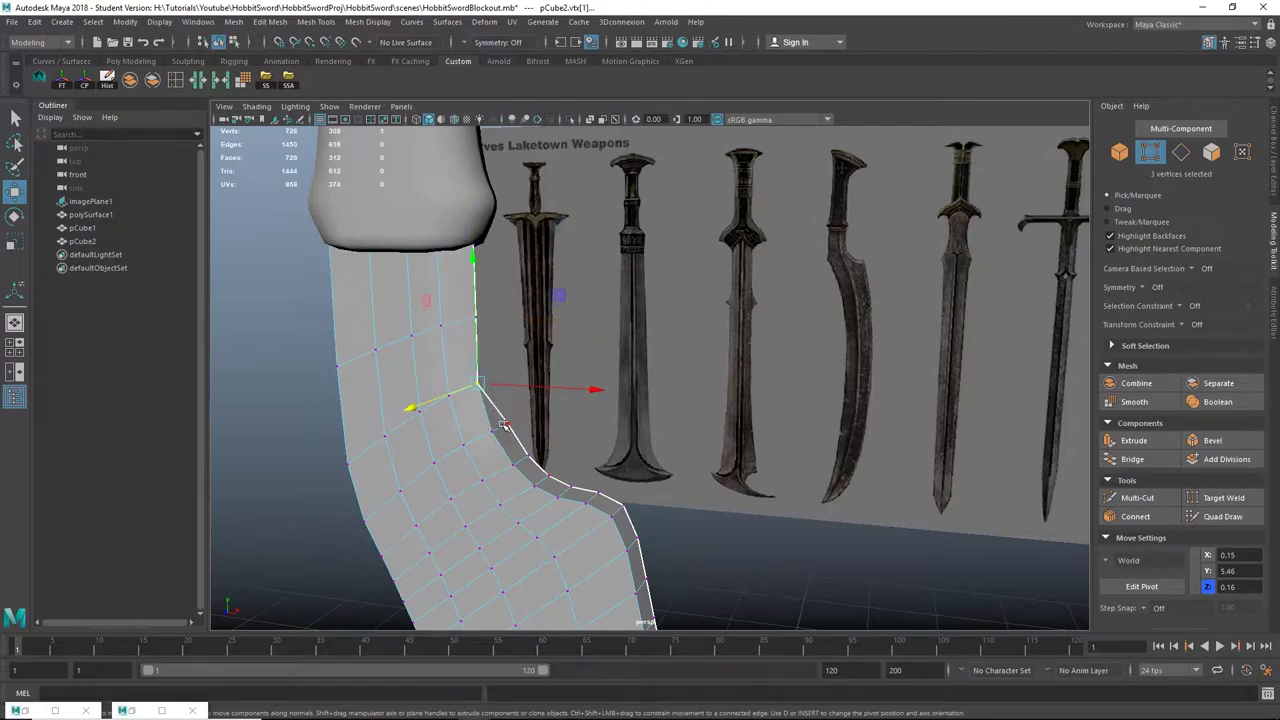
Step: Merge the outer-edge vertex pairs in the concave curve below the handle, at about X 0.23, Y 5.36 and X 0.28, Y 5.28
left_click_drag(612, 417, 685, 398, "alt")
left_click_drag(674, 394, 594, 396, "alt")
key("g")
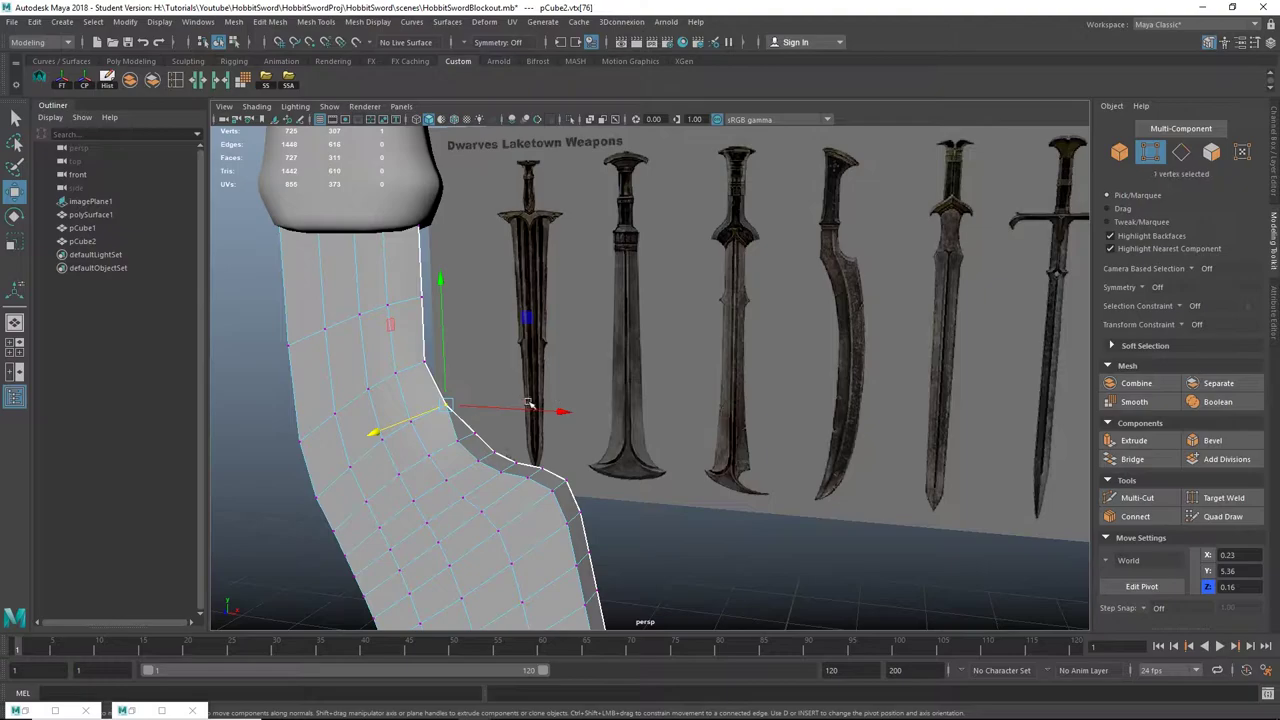
middle_click_drag(530, 405, 650, 320, "alt")
scroll(668, 349, "up", 2)
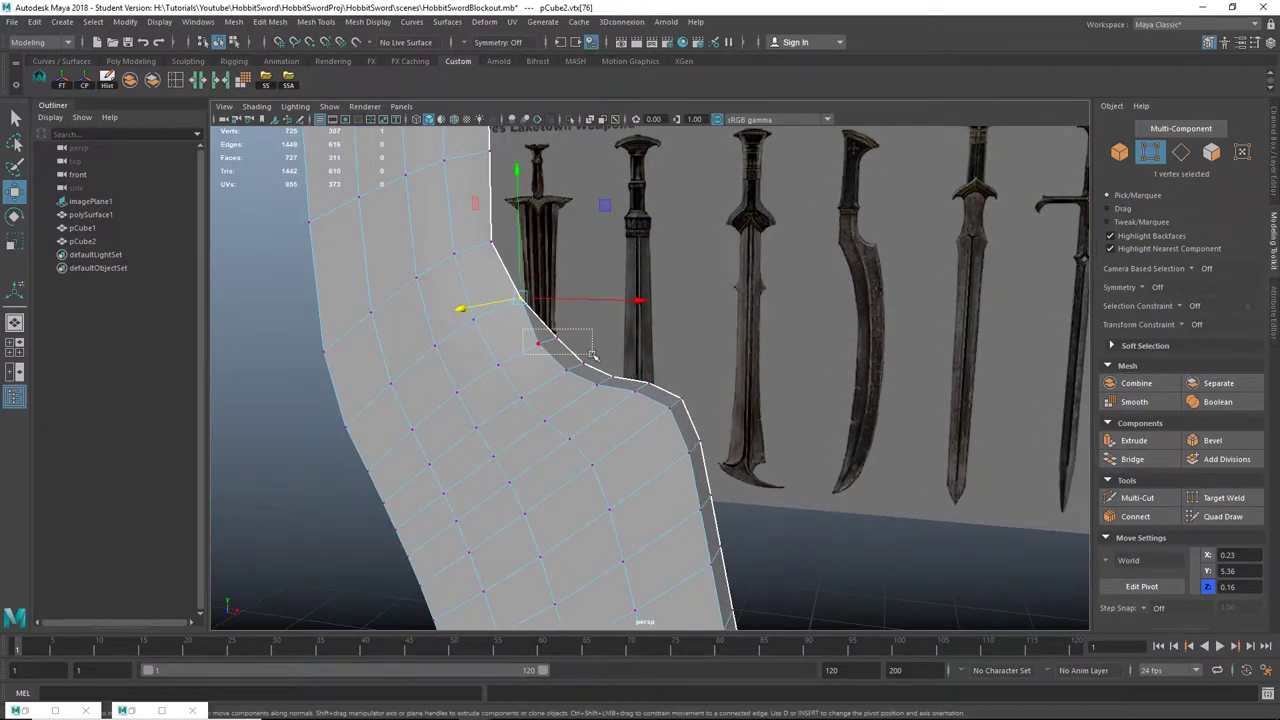
left_click_drag(592, 355, 680, 344)
key("g")
key("ctrl+z")
key("ctrl+z")
right_click_drag(680, 344, 824, 310, "alt")
middle_click_drag(824, 310, 752, 374, "alt")
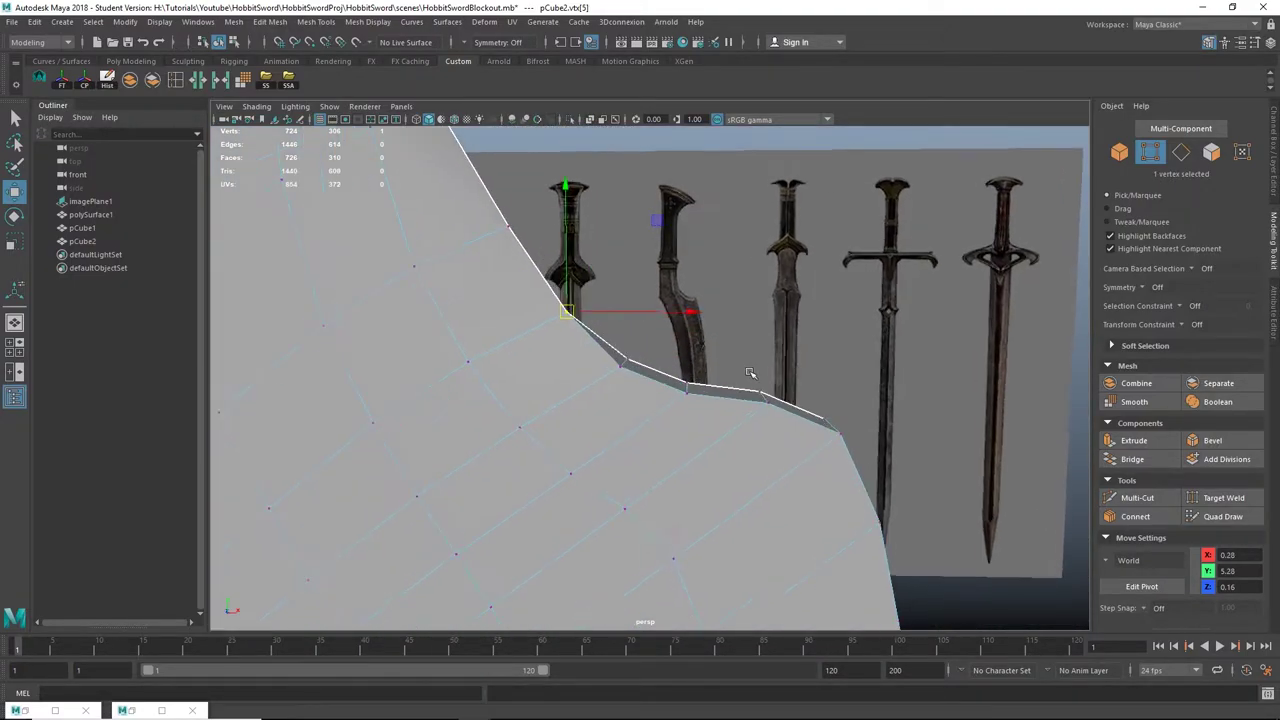
Step: Merge the front and back vertex pairs around the blade's shoulder, from about X 0.39, Y 5.21 to X 0.58, Y 5.00
left_click_drag(656, 383, 703, 403)
key("g")
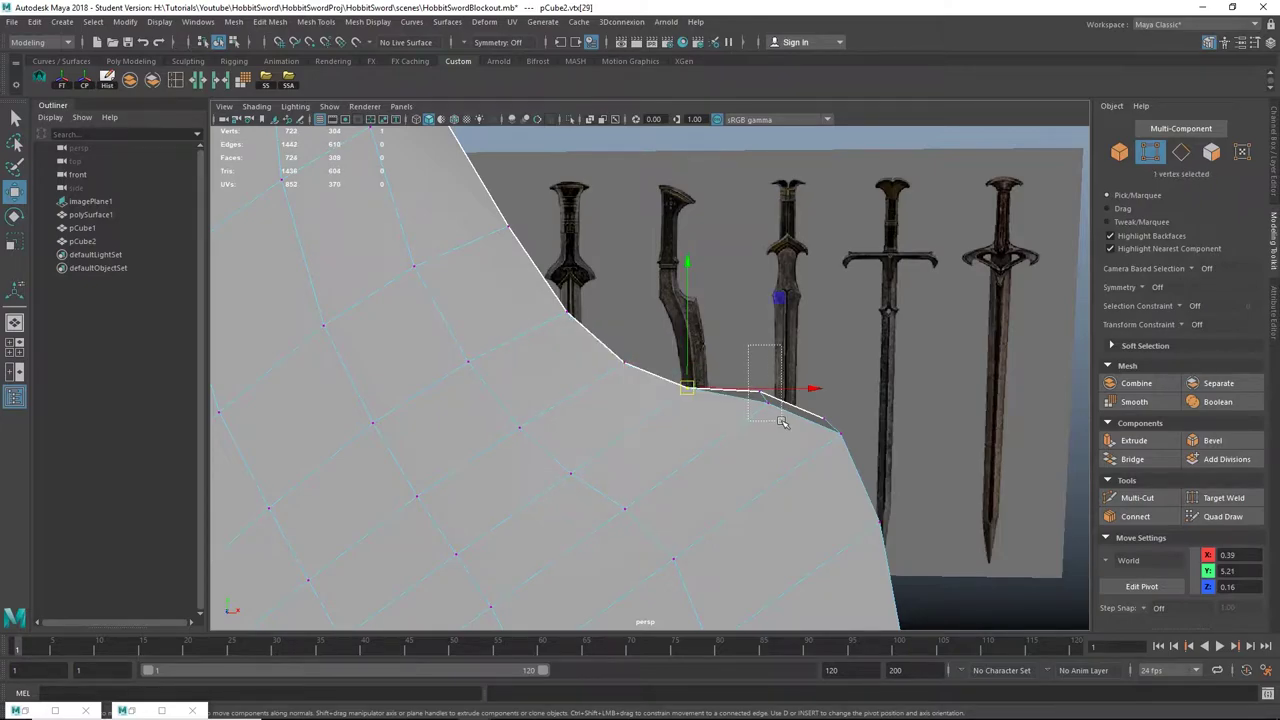
left_click_drag(783, 422, 783, 422)
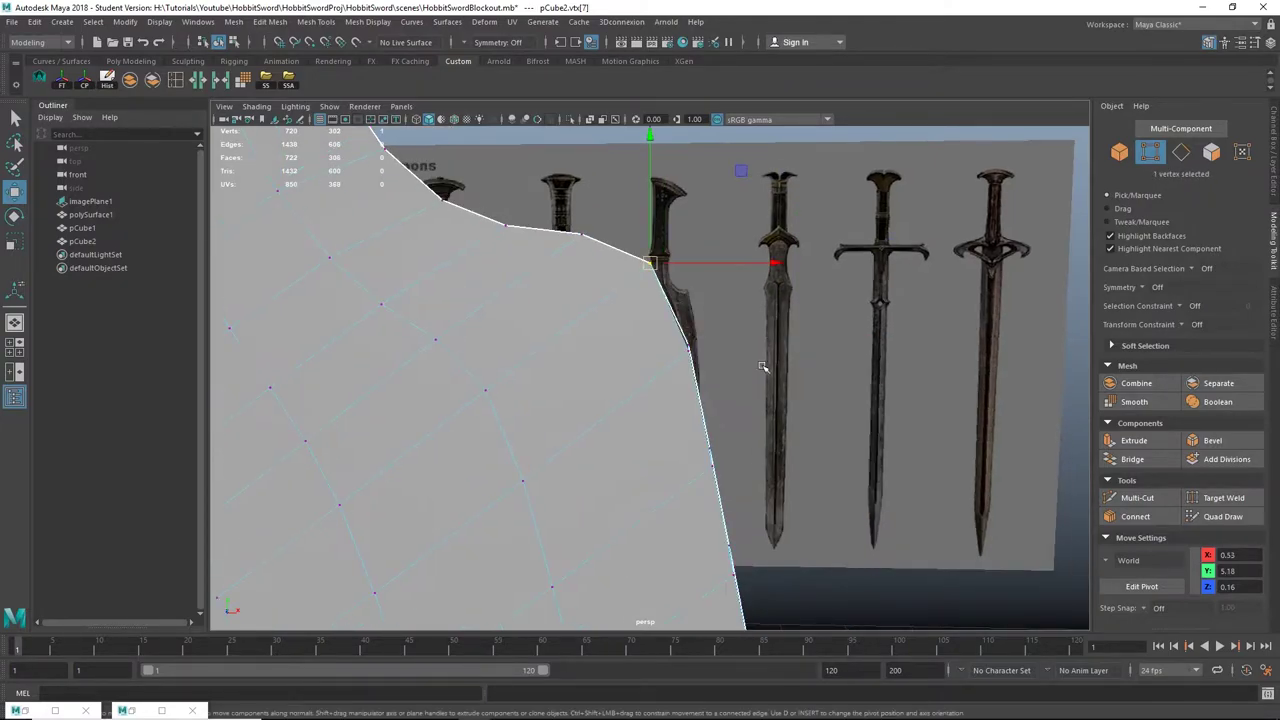
mouse_move(763, 367)
left_mouse_down("alt")
mouse_move(729, 363)
mouse_move(746, 370)
left_mouse_up("alt")
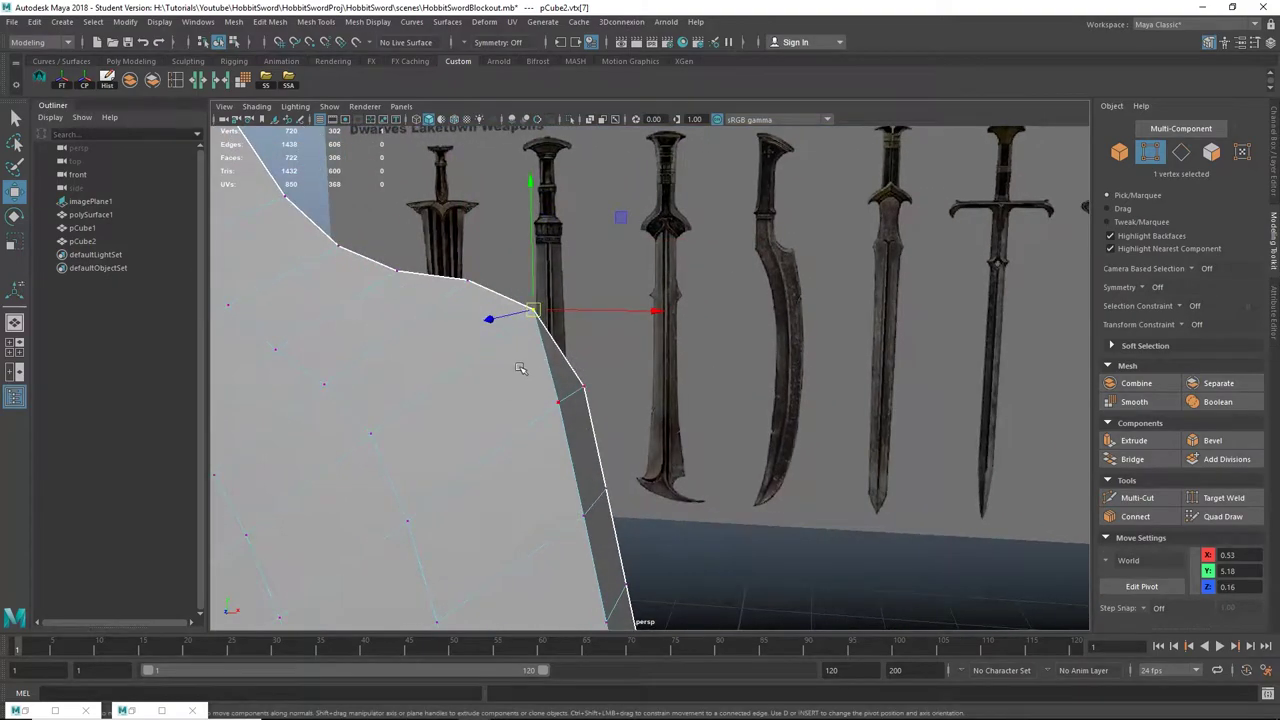
left_click_drag(518, 367, 655, 433)
key("g")
middle_click_drag(700, 443, 687, 353, "alt")
left_click_drag(661, 375, 662, 374)
key("g")
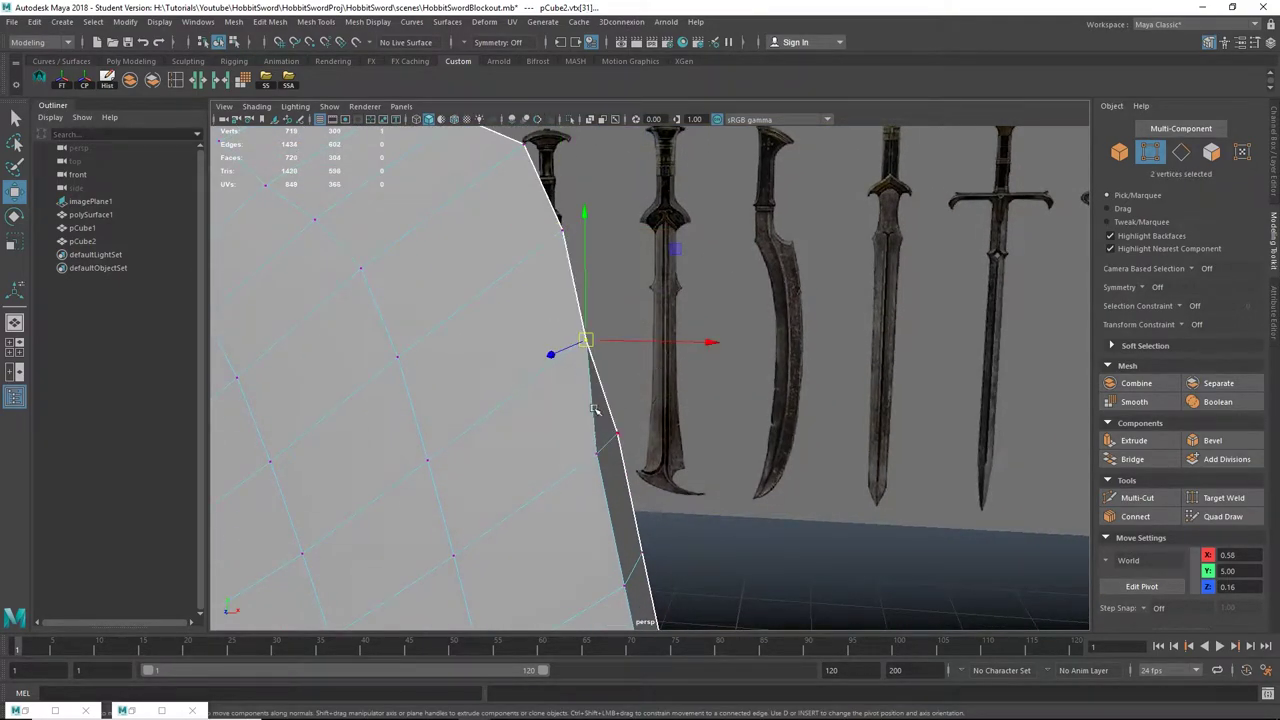
Step: Merge the outer-edge vertex pairs just below the shoulder, down to about X 0.66, Y 4.60
left_click_drag(646, 472, 646, 474)
key("m")
left_click_drag(678, 598, 680, 600)
key("g")
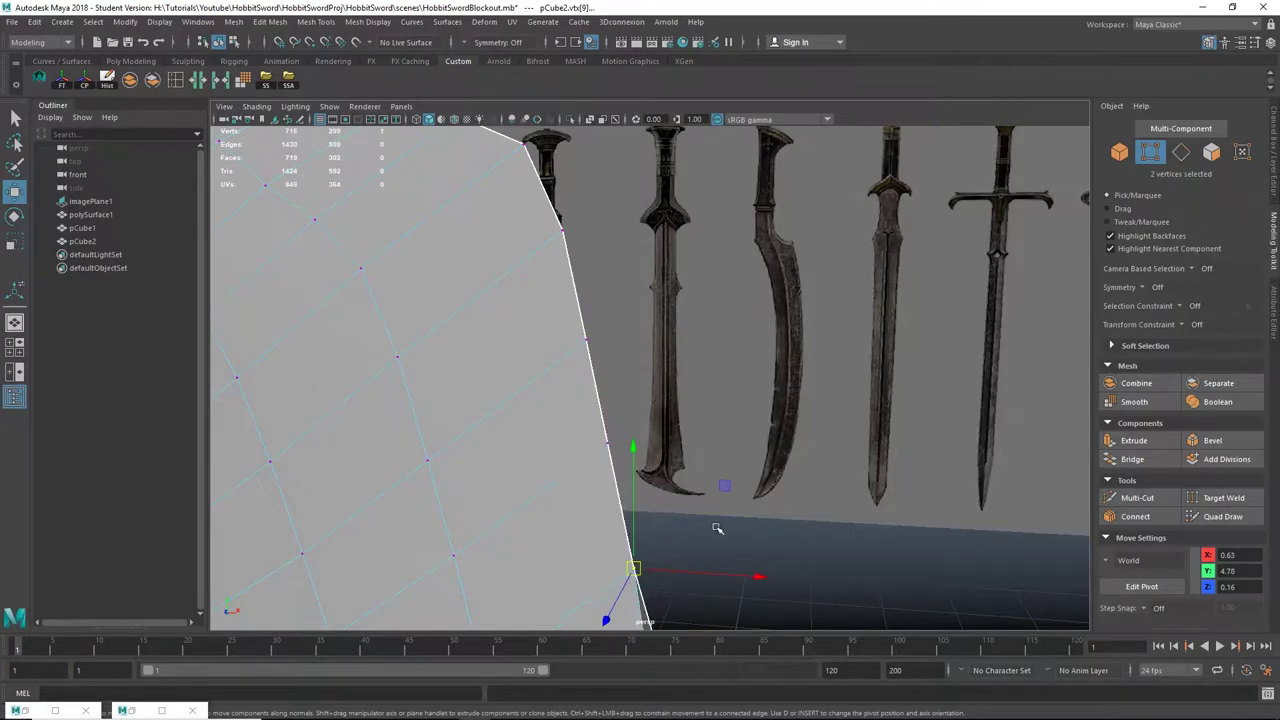
middle_click_drag(717, 529, 734, 374, "alt")
scroll(734, 374, "down", 5)
left_click_drag(709, 346, 685, 379, "alt")
left_click_drag(727, 401, 706, 397, "alt")
key("g")
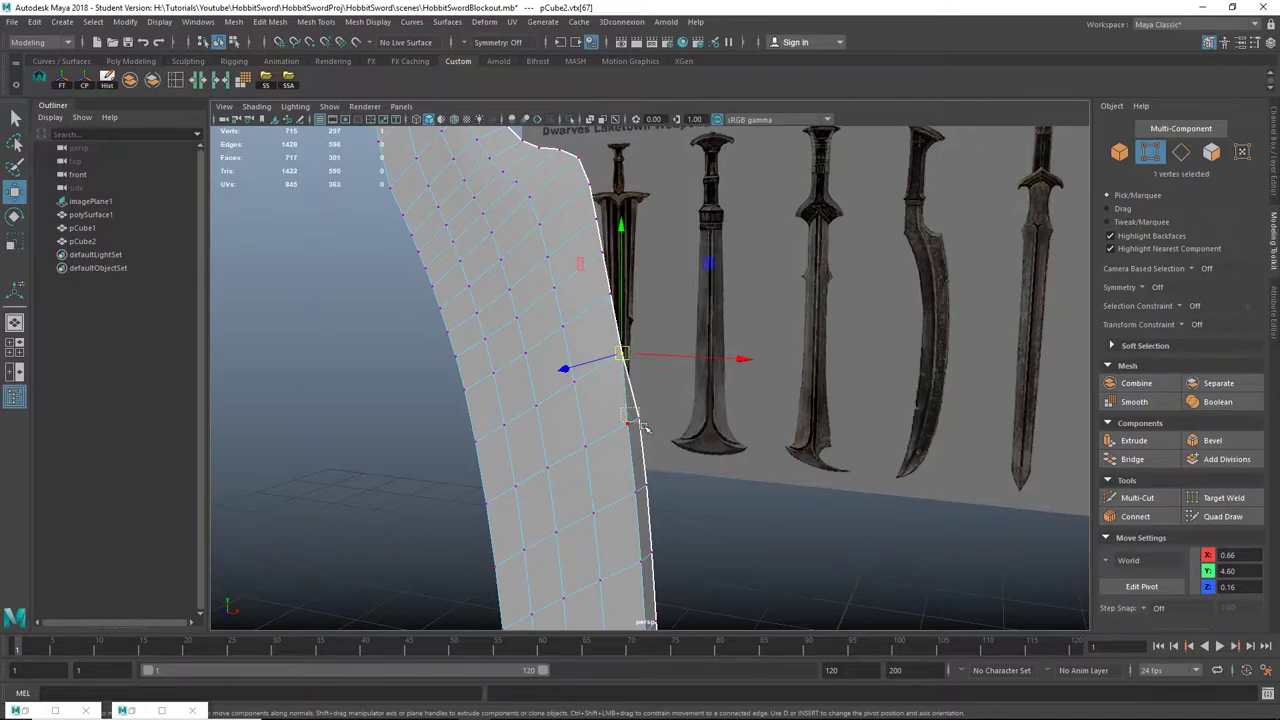
Step: Merge the next outer-edge vertex pairs down the upper blade, to just beyond X 0.73, Y 4.19
left_click_drag(644, 427, 656, 437)
key("g")
left_click_drag(630, 478, 670, 512)
key("g")
middle_click_drag(708, 497, 737, 333, "alt")
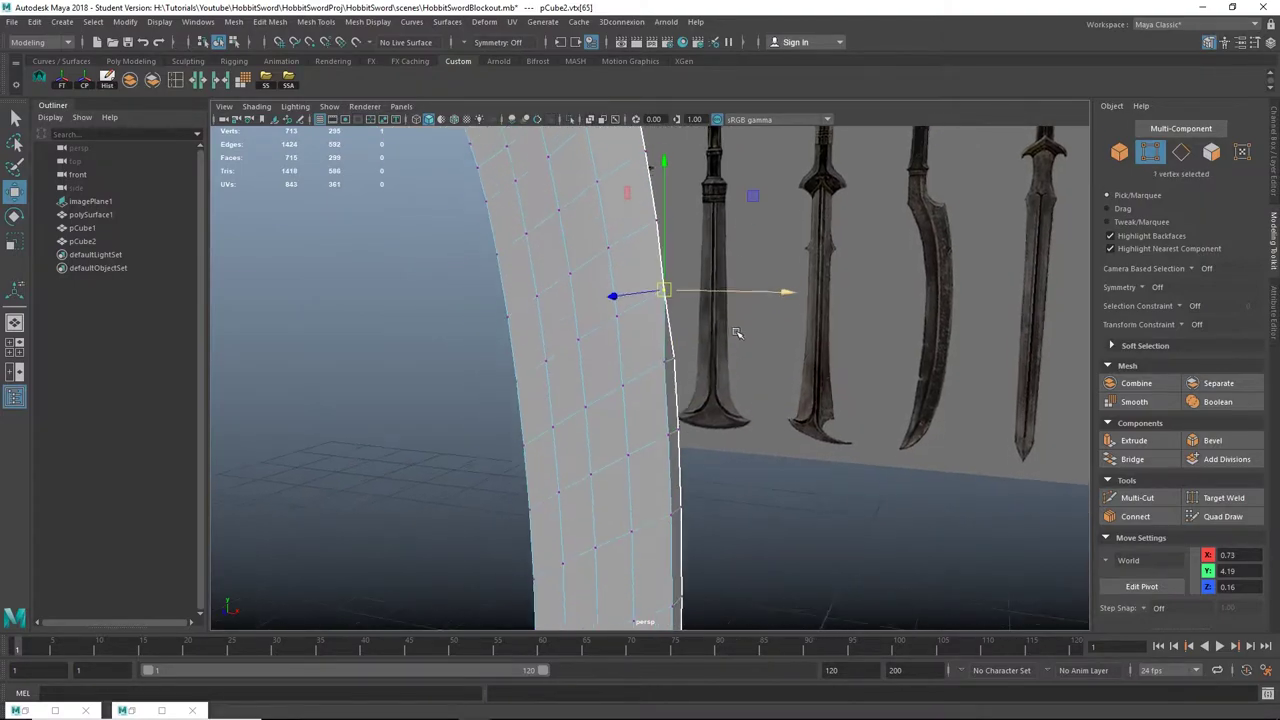
left_click_drag(737, 333, 719, 329, "alt")
left_click_drag(648, 311, 699, 417)
key("g")
key("g")
Step: Merge the outer-edge vertex pairs along the middle of the blade, from about Y 3.19 down to Y 2.46
left_click_drag(656, 465, 705, 282)
key("m")
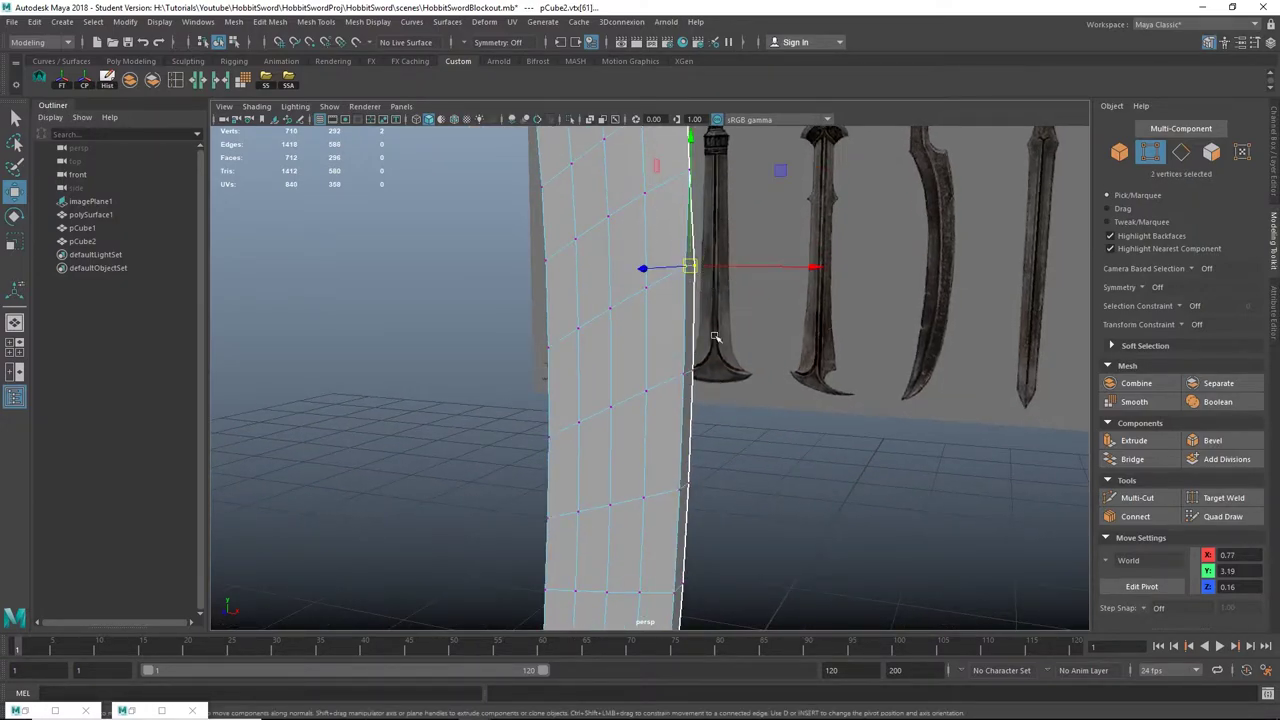
key("g")
left_click_drag(675, 357, 720, 402)
key("g")
left_click_drag(677, 472, 714, 510)
key("g")
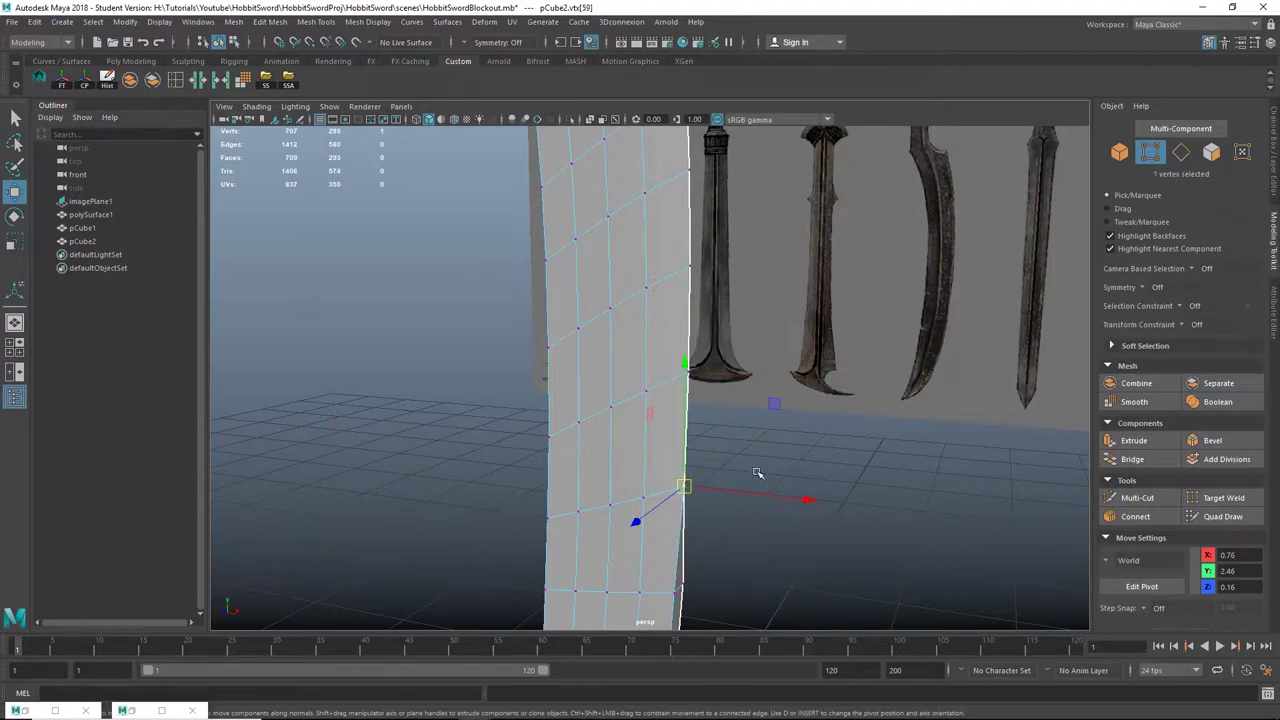
Step: Merge the outer-edge vertex pairs on the lower half of the blade, from about Y 2.10 to just below Y 1.82
scroll(757, 471, "down", 1)
left_click_drag(757, 471, 766, 438)
middle_click_drag(748, 445, 756, 309, "alt")
left_click_drag(756, 309, 711, 326, "alt")
scroll(711, 326, "up", 4)
left_click_drag(644, 287, 711, 346)
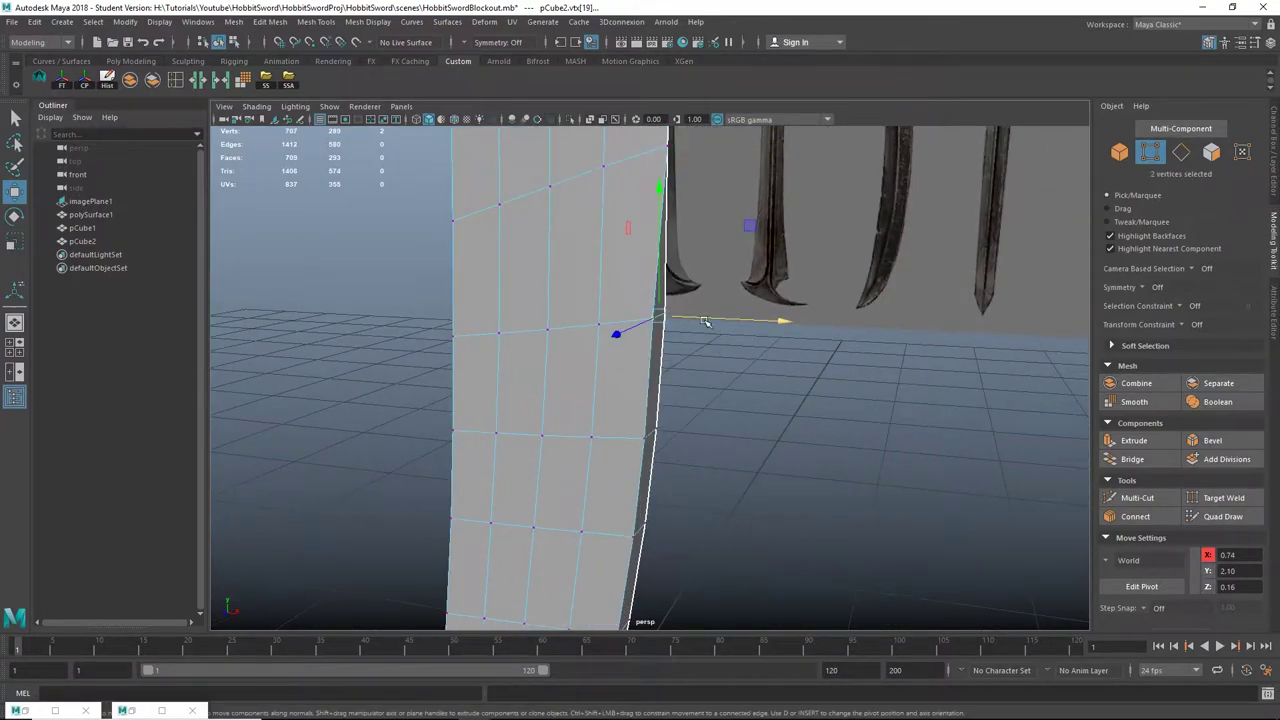
key("m")
left_click_drag(627, 410, 702, 483)
key("g")
left_click_drag(620, 508, 677, 554)
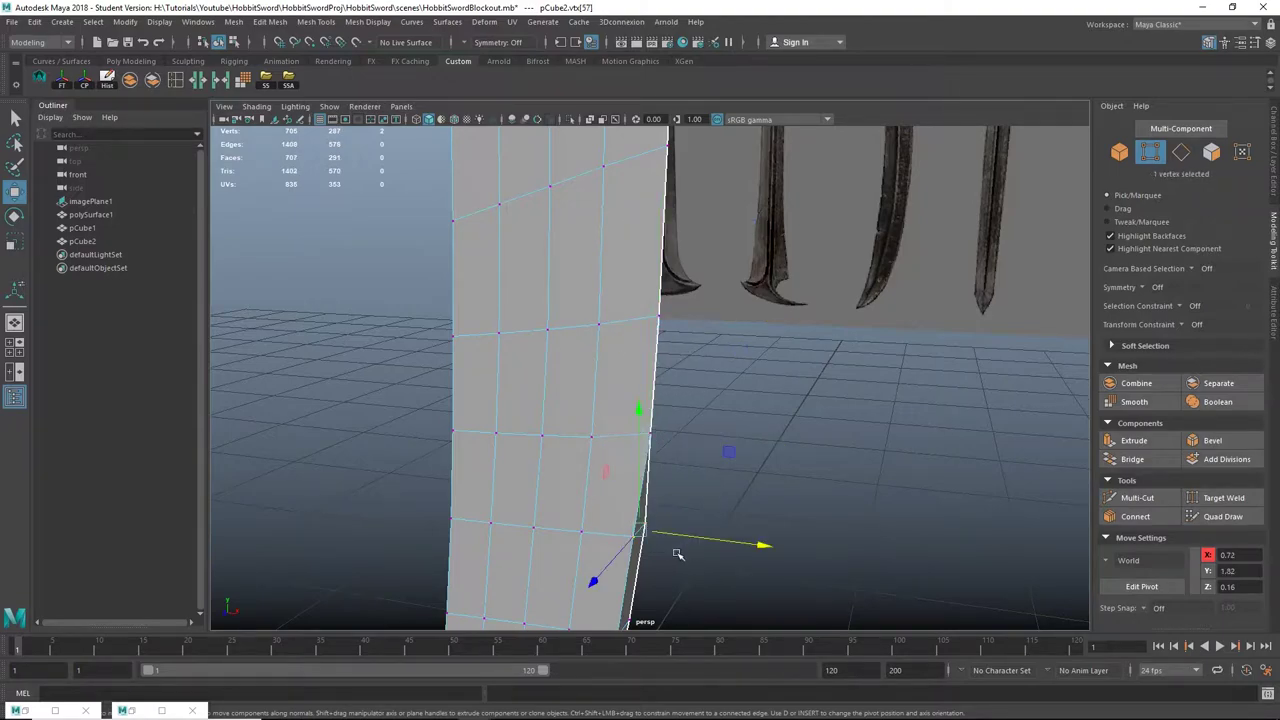
key("g")
Step: Merge the outer-edge vertex pairs where the blade starts to taper, from about Y 1.32 down to Y 0.82
scroll(697, 489, "down", 4)
middle_click_drag(697, 489, 715, 316, "alt")
left_click_drag(714, 316, 685, 353, "alt")
key("g")
scroll(669, 332, "up", 4)
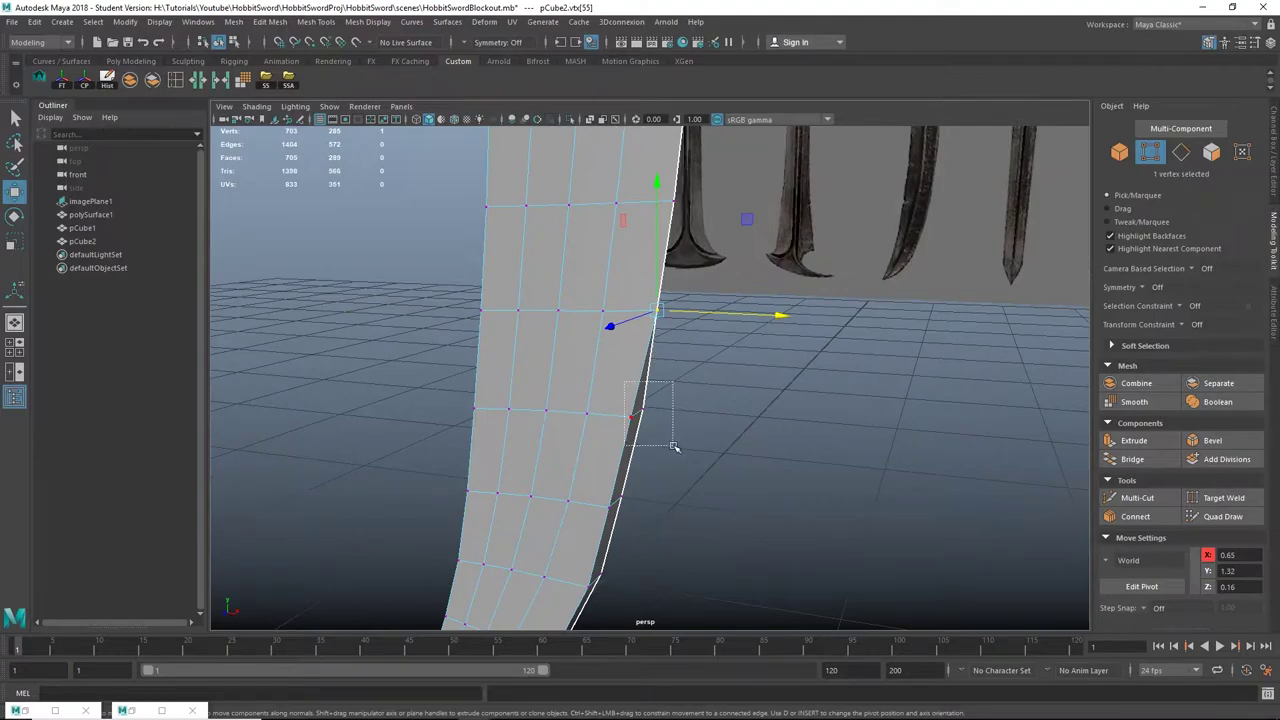
left_click_drag(673, 447, 674, 448)
key("g")
left_click_drag(658, 527, 660, 528)
key("g")
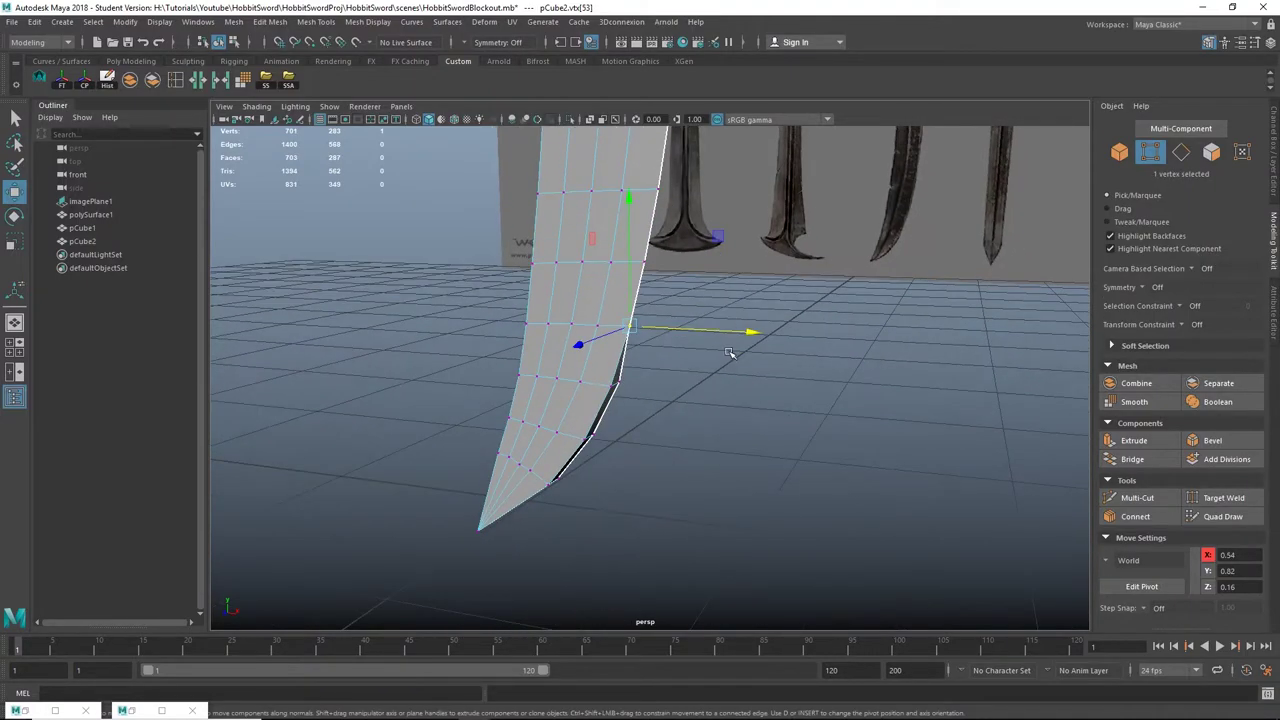
Step: Merge the remaining outer-edge vertex pairs from about X 0.47, Y 0.59 down to the blade's tip
left_click_drag(697, 330, 649, 352, "alt")
key("g")
left_click_drag(565, 395, 630, 448)
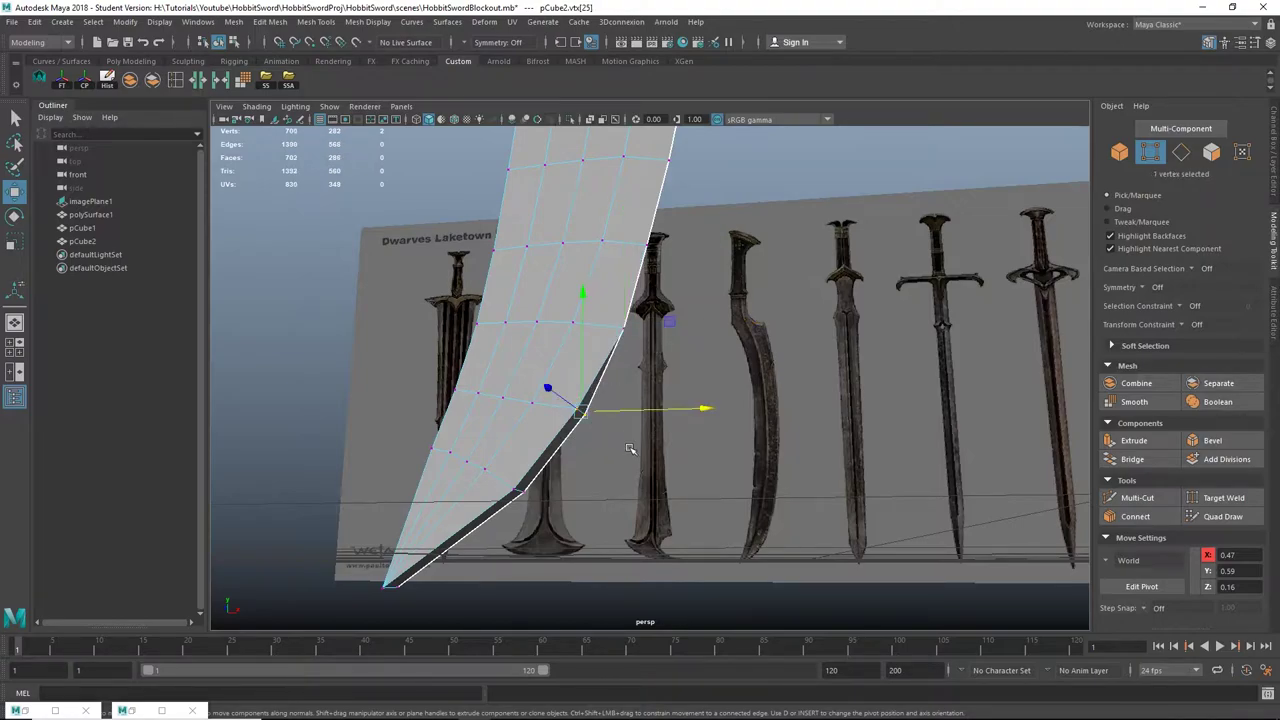
key("g")
left_click_drag(496, 472, 450, 398)
key("g")
left_click_drag(450, 398, 577, 467, "alt")
key("g")
Step: Merge the front and back vertex pairs of the inner edge just above the tip, from about Y 0.27 up to Y 0.61
left_click_drag(614, 424, 538, 450, "alt")
left_click_drag(545, 390, 548, 387)
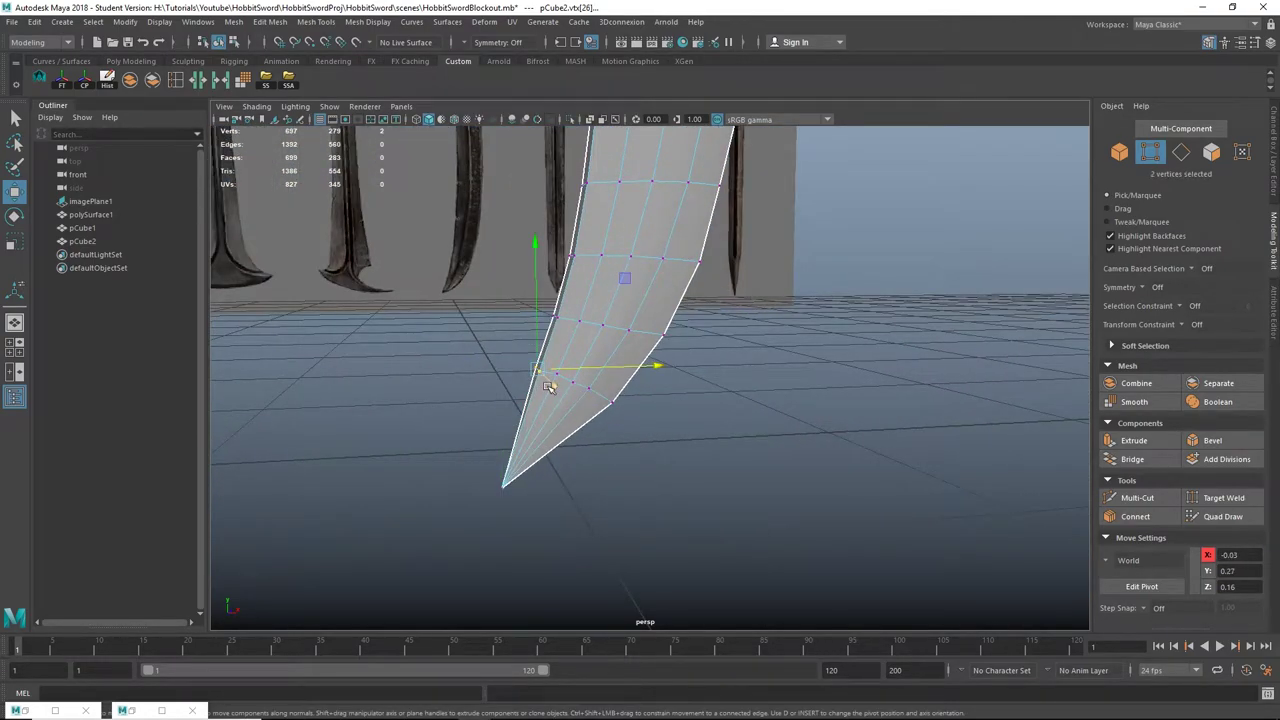
key("g")
middle_click_drag(577, 320, 597, 376, "alt")
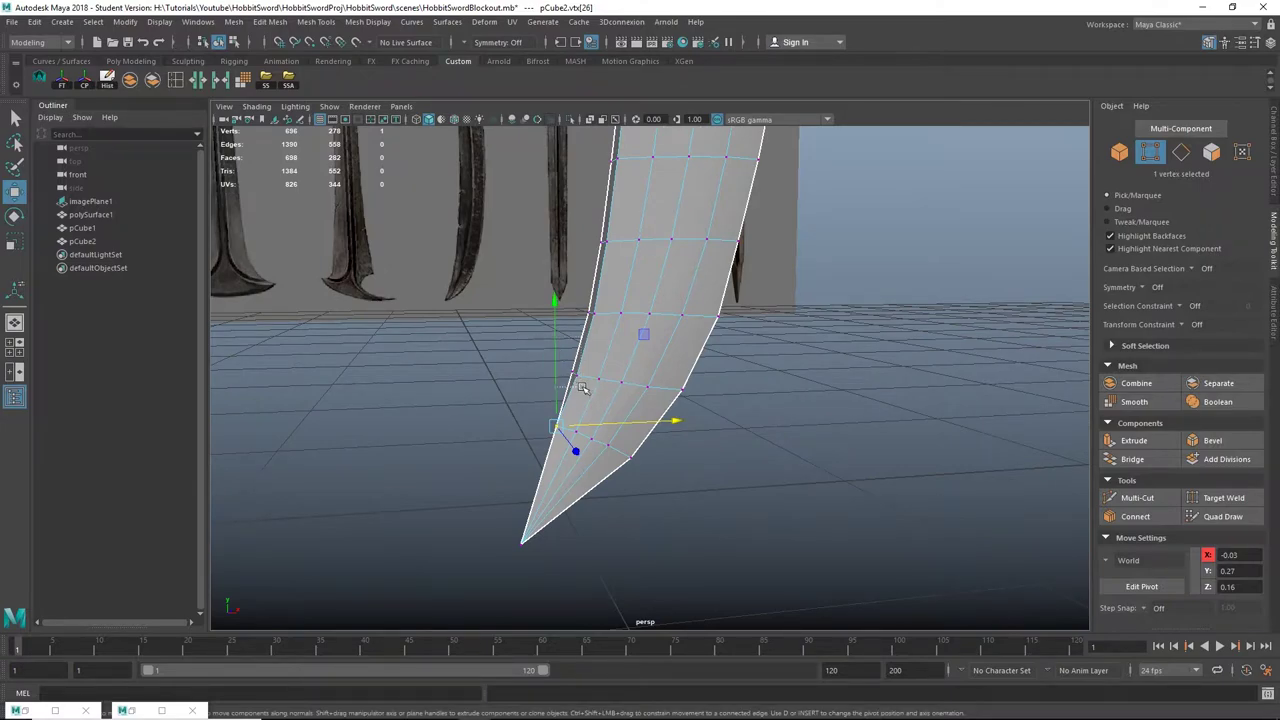
left_click_drag(582, 387, 583, 383)
key("g")
left_click_drag(603, 324, 606, 323)
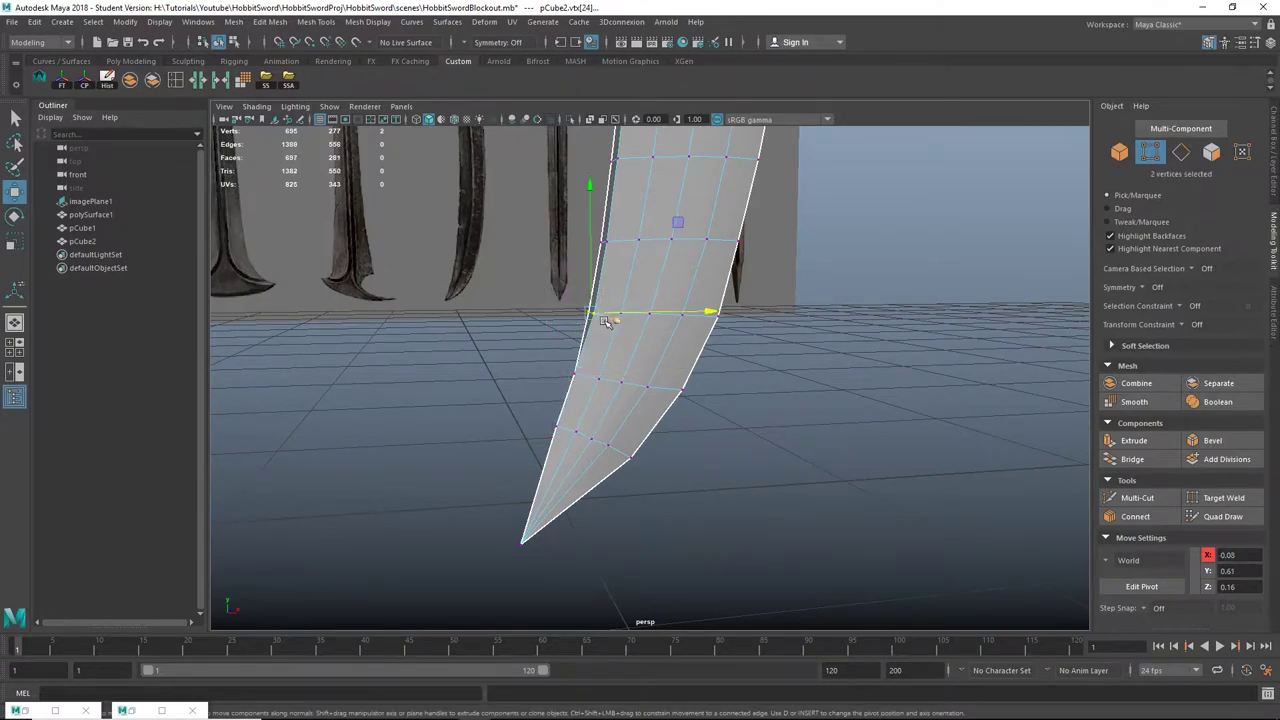
key("g")
Step: Merge the front and back vertex pairs of the blade's inner edge from about Y 0.81 up to Y 1.31
middle_click_drag(608, 322, 593, 427, "alt")
left_click_drag(611, 369, 611, 367)
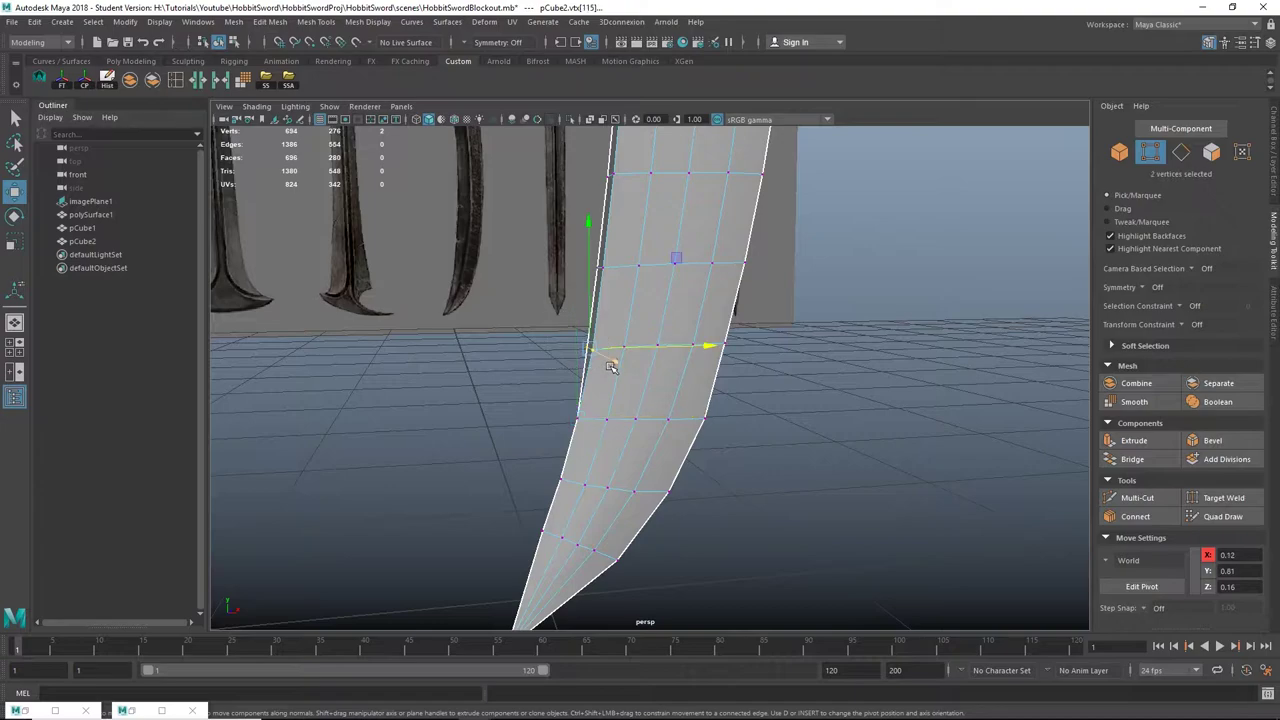
middle_click_drag(645, 291, 635, 388, "alt")
left_click_drag(601, 392, 601, 392)
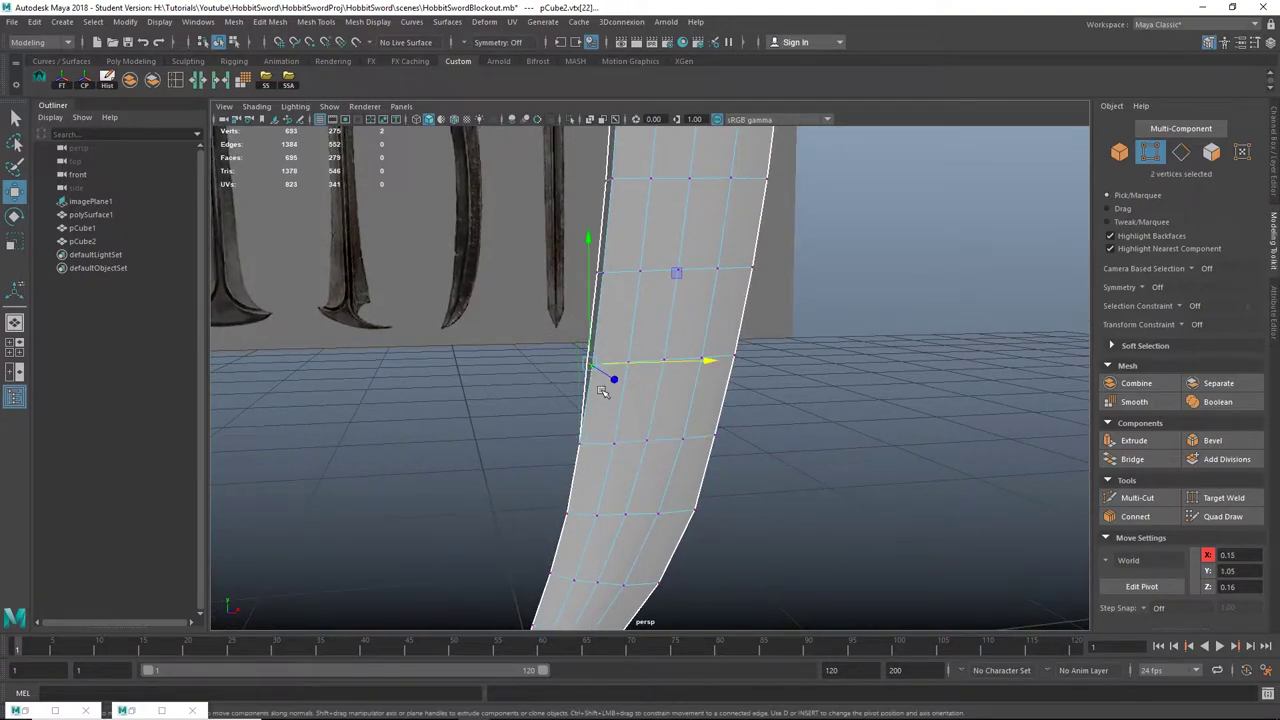
middle_click_drag(628, 335, 578, 430, "alt")
left_click_drag(565, 396, 565, 395, "shift")
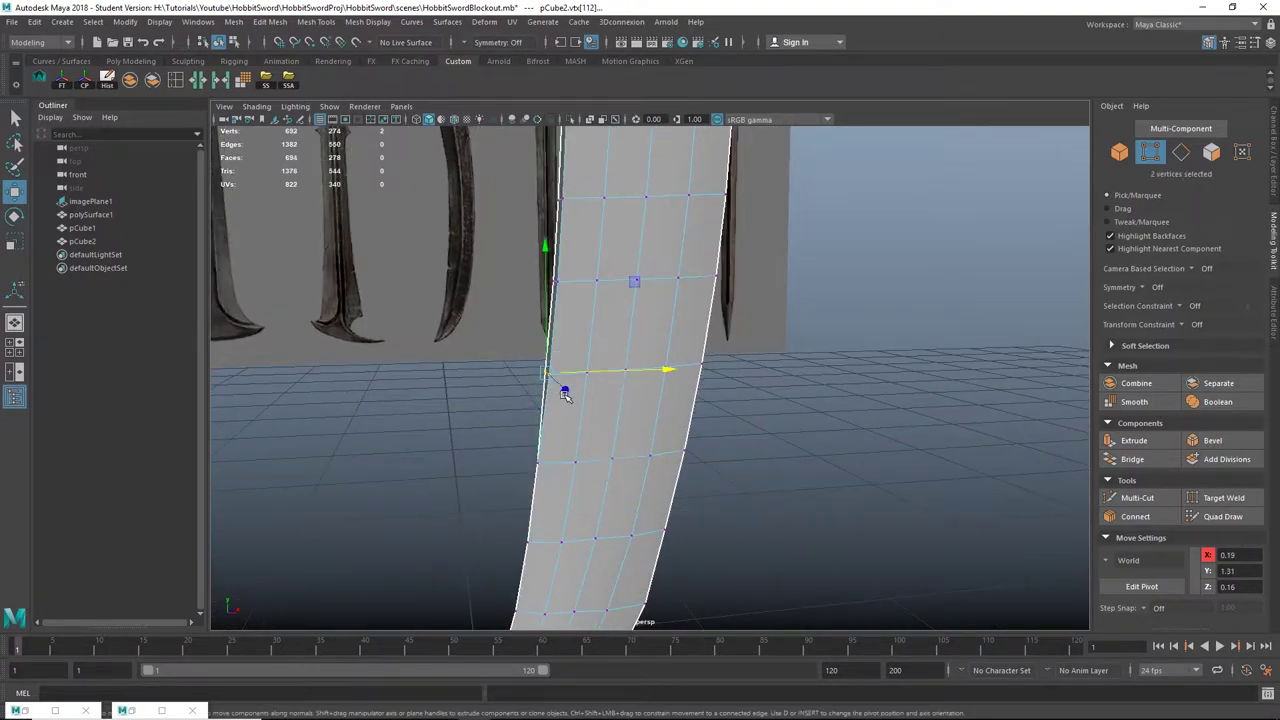
Step: Merge the next inner-edge vertex pairs up the blade, from about Y 1.57 to Y 2.03
left_click_drag(517, 326, 582, 386)
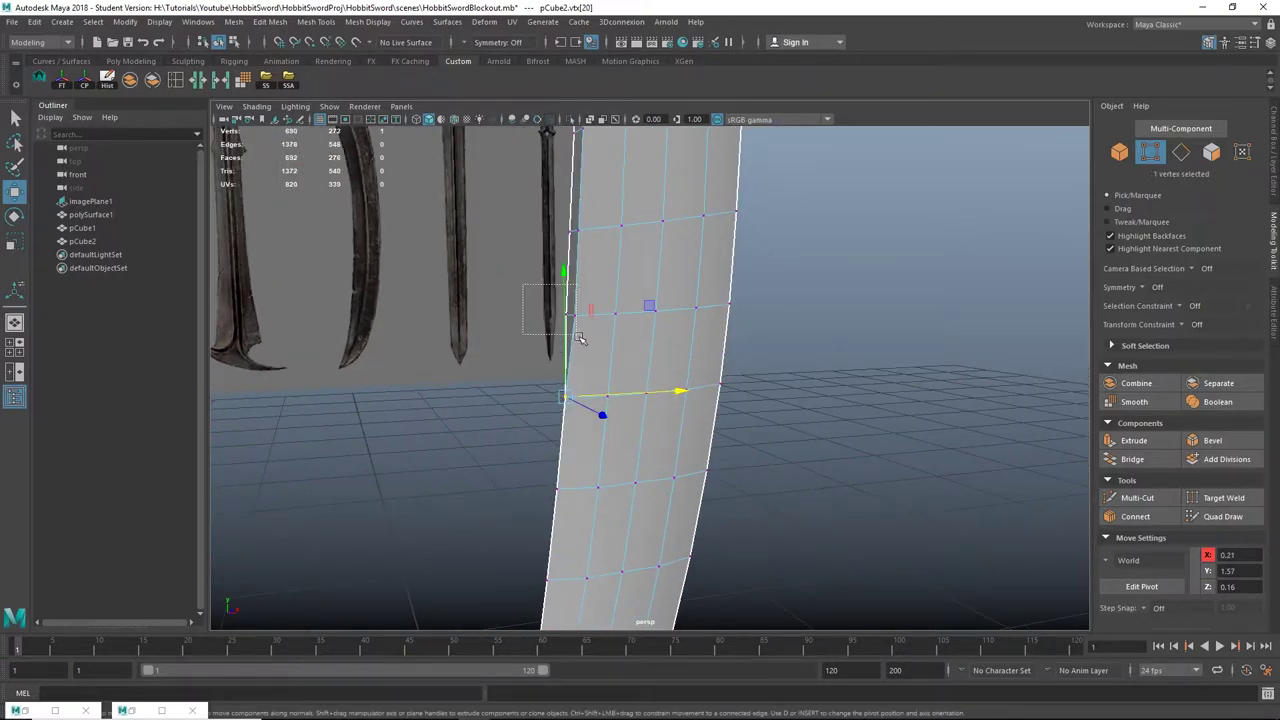
left_click_drag(579, 338, 579, 339)
middle_click_drag(579, 339, 566, 390, "alt")
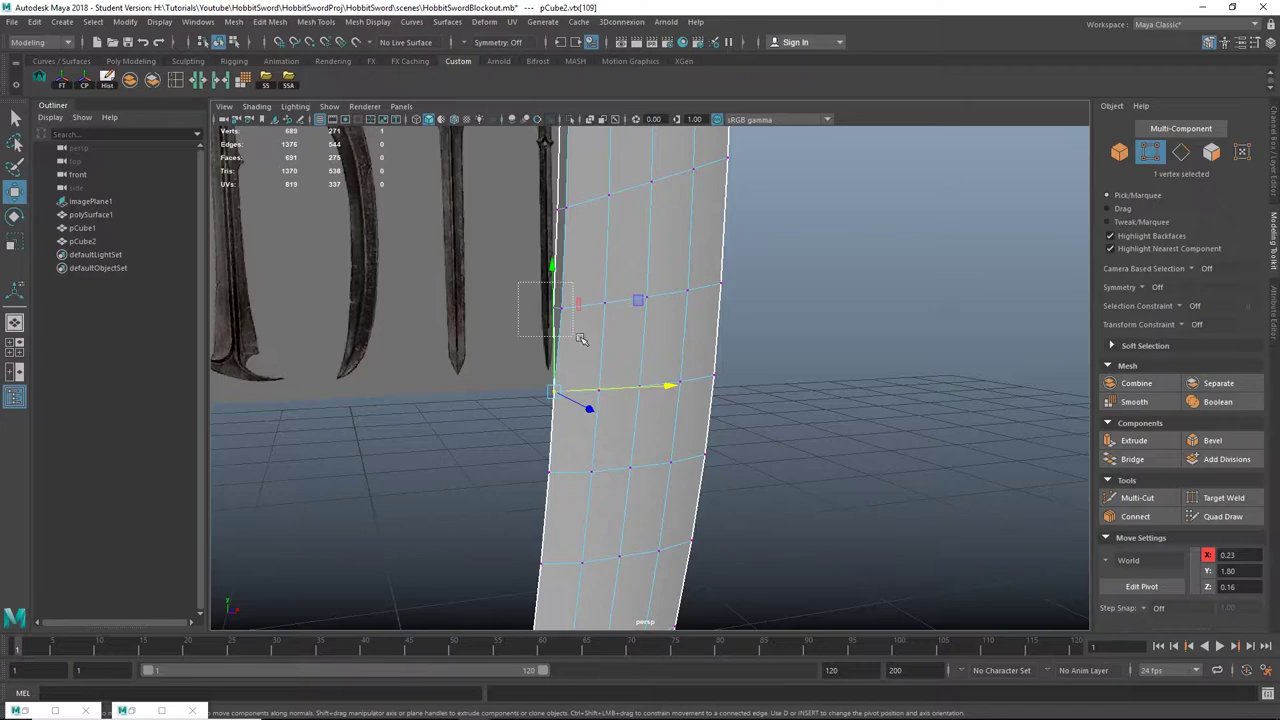
left_click_drag(580, 339, 583, 341)
middle_click_drag(583, 341, 586, 384, "alt")
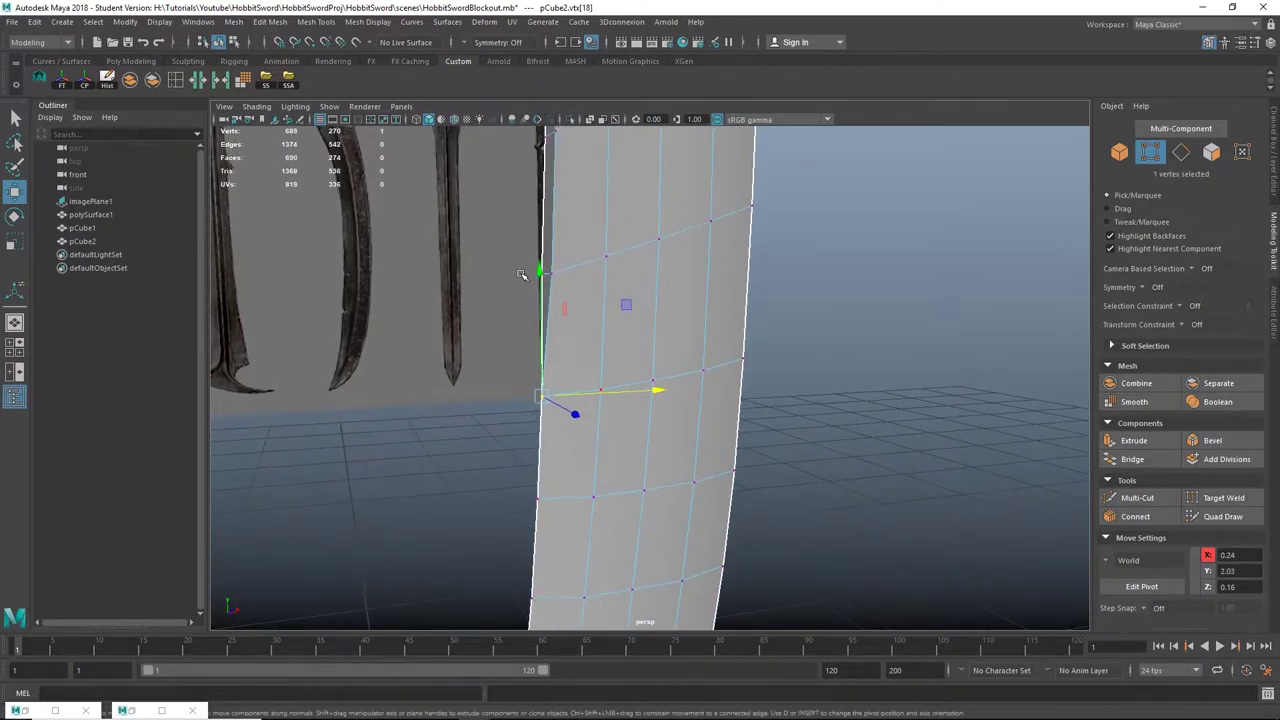
Step: Merge the inner-edge vertex pairs at about Y 2.30 and Y 2.60
left_click_drag(519, 246, 584, 279)
middle_click_drag(584, 279, 592, 405, "alt")
key("g")
right_click_drag(592, 405, 606, 406, "alt")
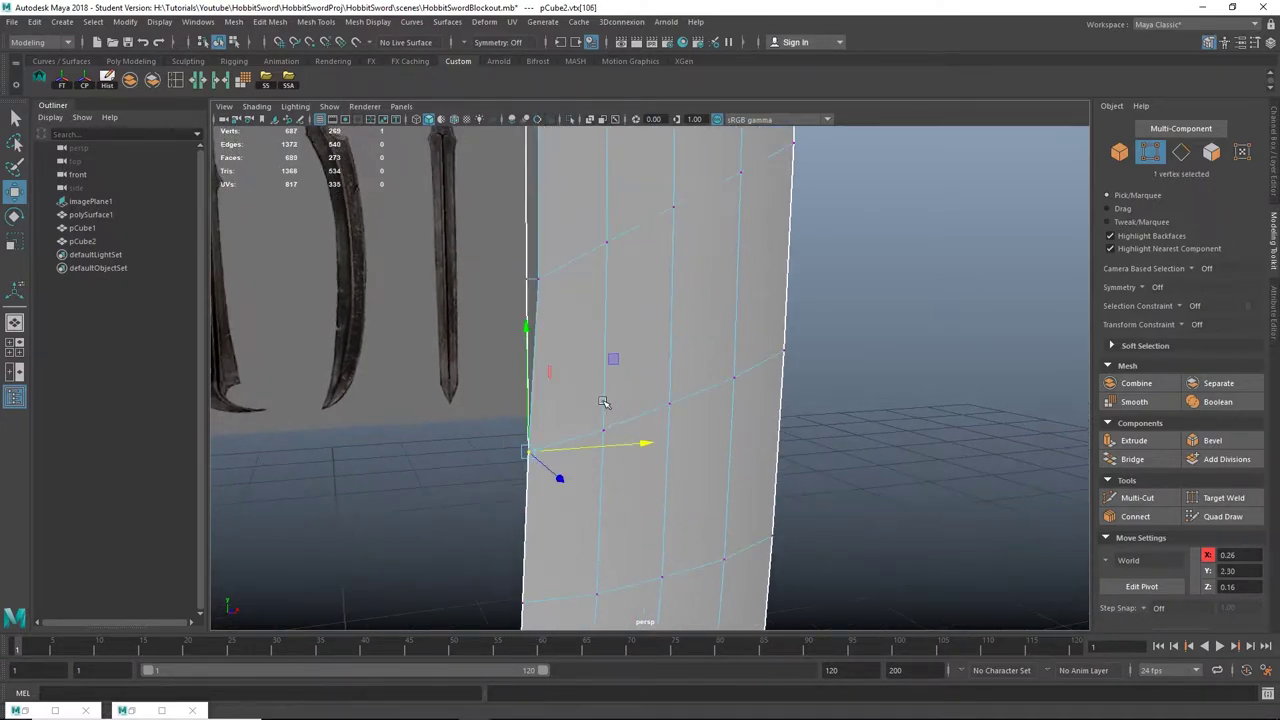
left_click_drag(606, 406, 574, 383, "alt")
right_click_drag(574, 383, 530, 340, "alt")
middle_click_drag(530, 340, 524, 391, "alt")
left_click_drag(563, 392, 563, 392, "shift")
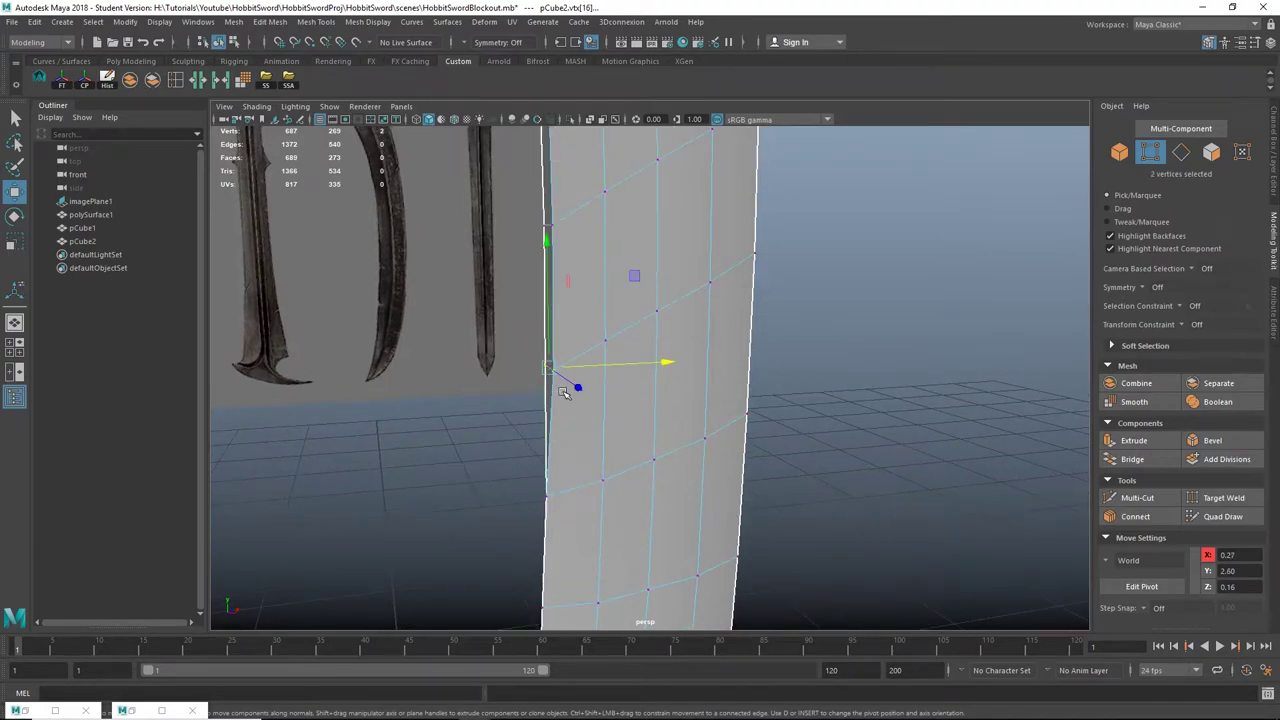
Step: Merge the inner-edge vertex pairs along the middle of the blade, from about Y 2.91 up to Y 3.67
middle_click_drag(602, 344, 602, 419, "alt")
left_click_drag(520, 260, 582, 328)
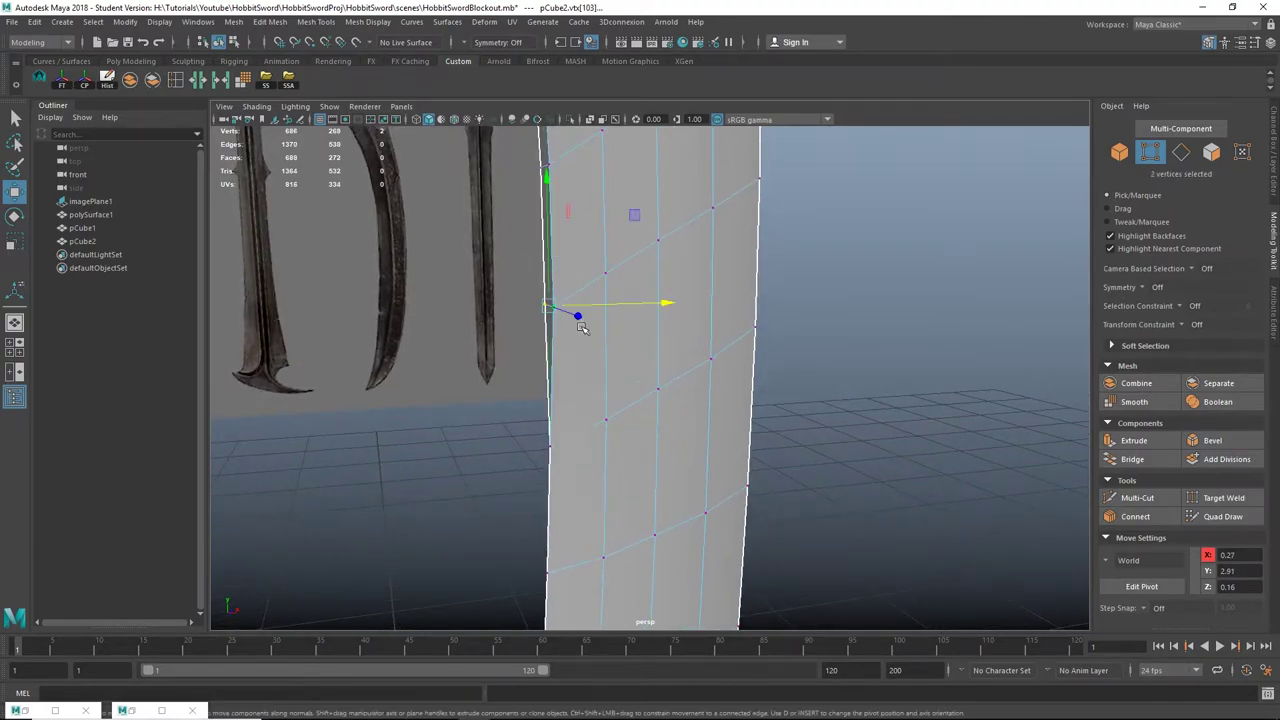
left_click_drag(568, 224, 522, 357, "alt")
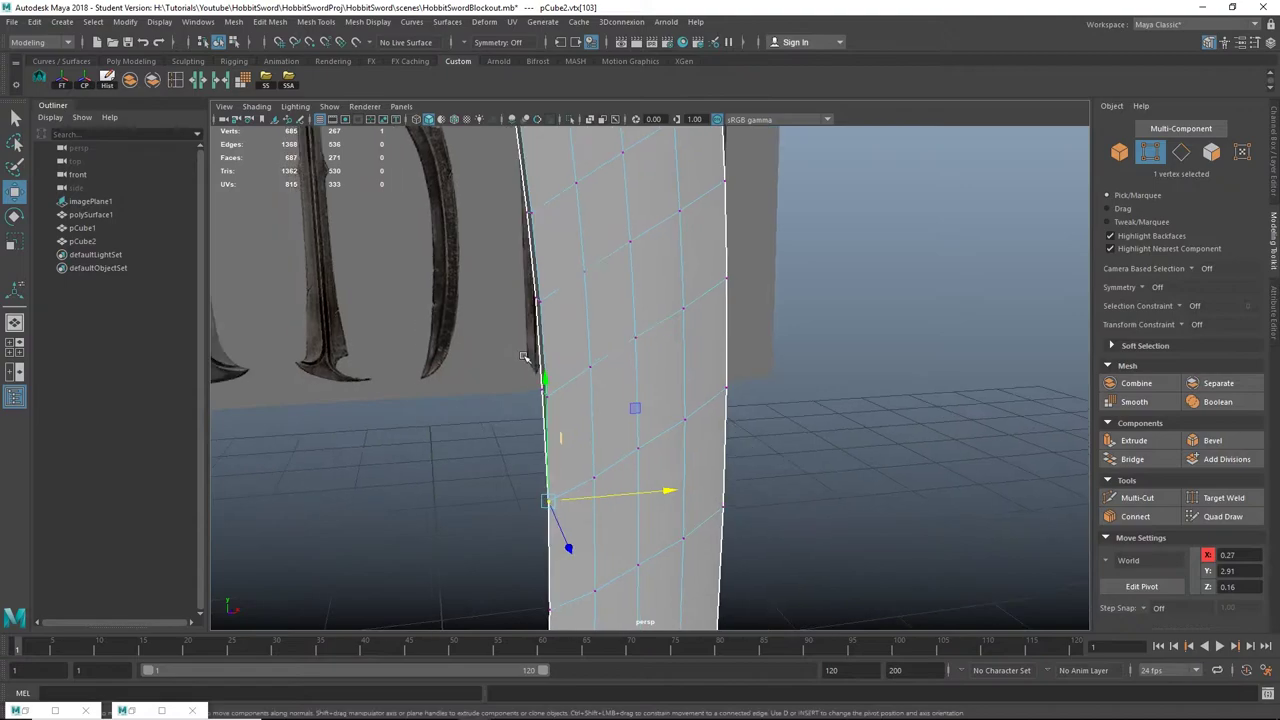
left_click_drag(561, 432, 560, 288, "shift")
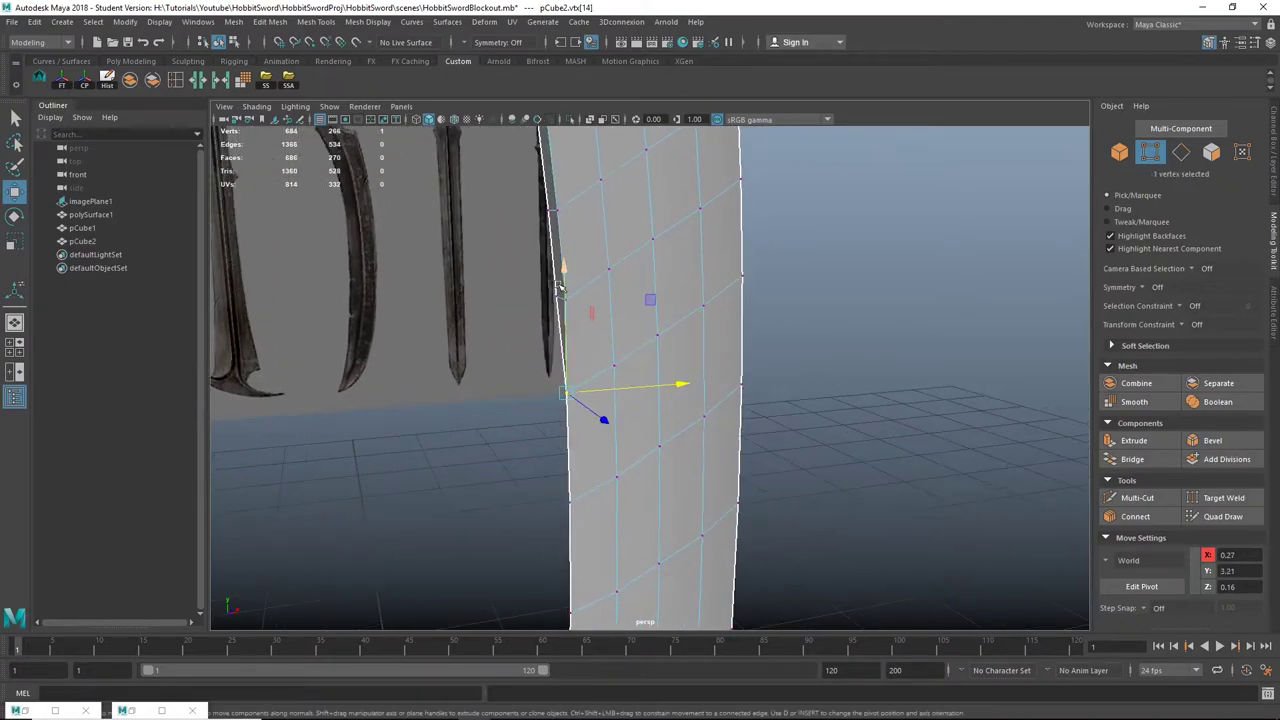
middle_click_drag(588, 246, 576, 375, "alt")
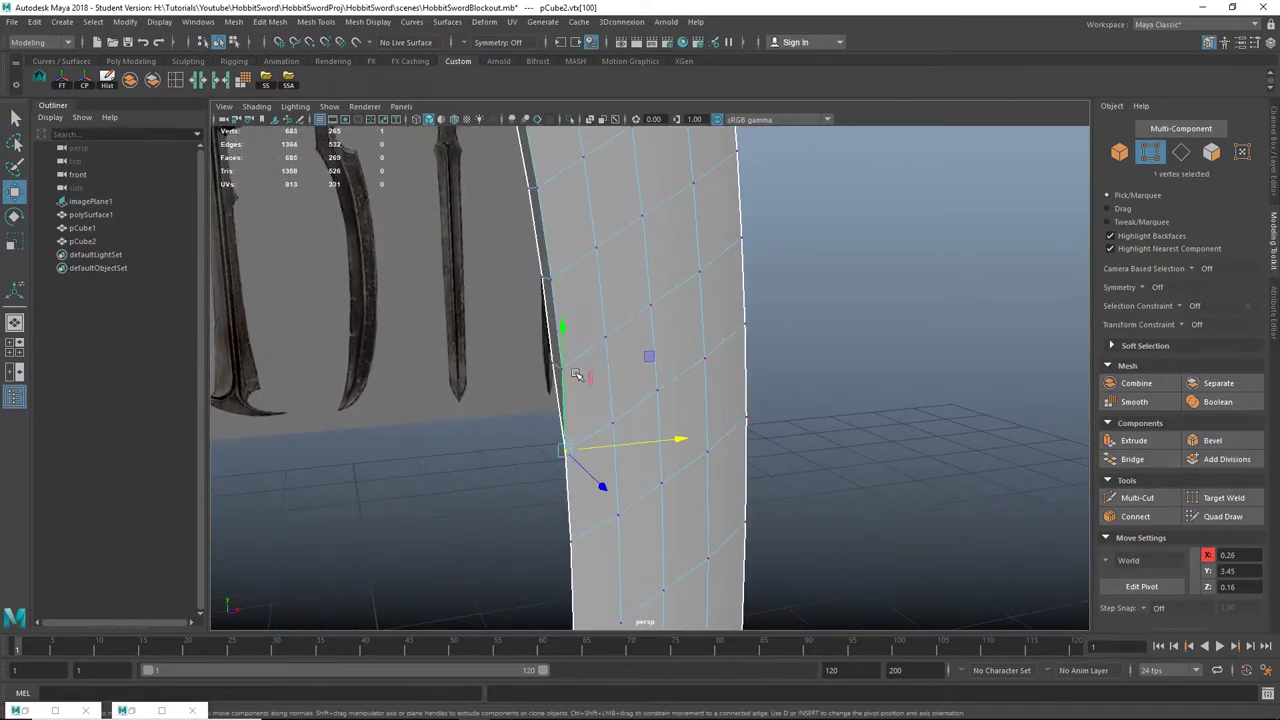
left_click_drag(574, 397, 577, 398)
key("g")
Step: Merge the inner-edge vertex pairs on the upper half of the blade, from about Y 3.88 up to Y 4.29
middle_click_drag(586, 328, 600, 398, "alt")
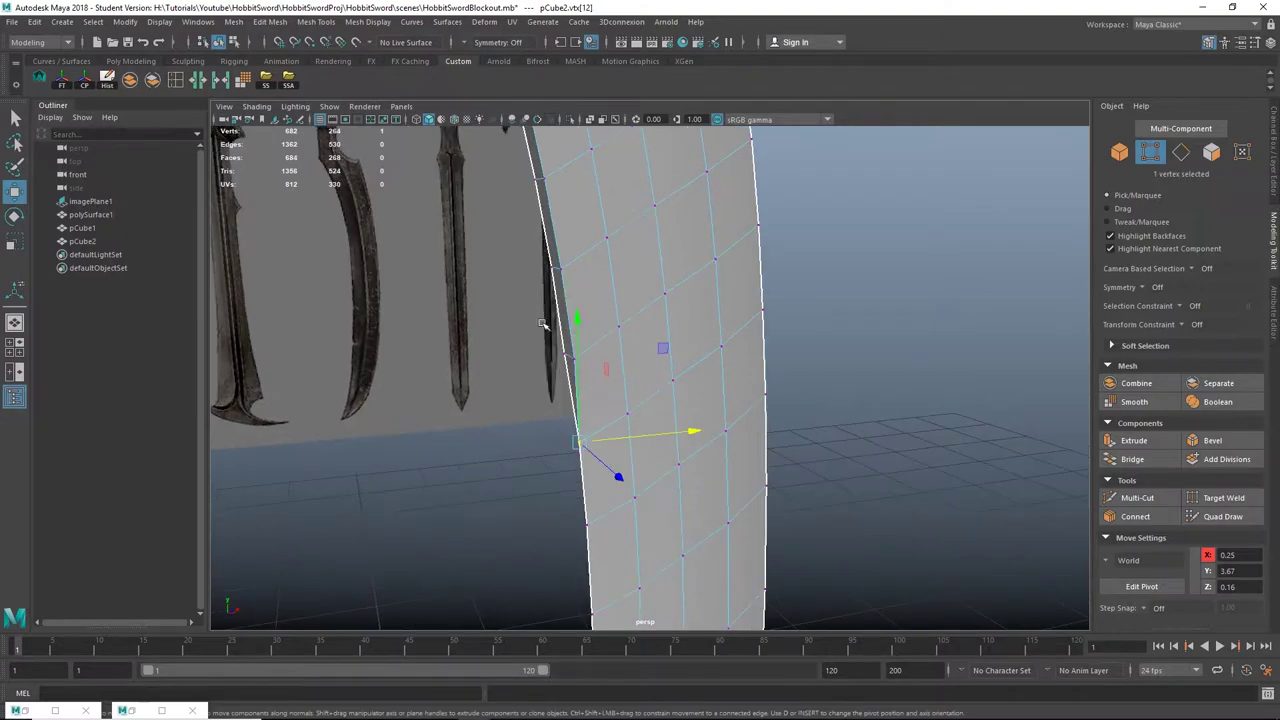
left_click_drag(588, 395, 588, 395, "shift")
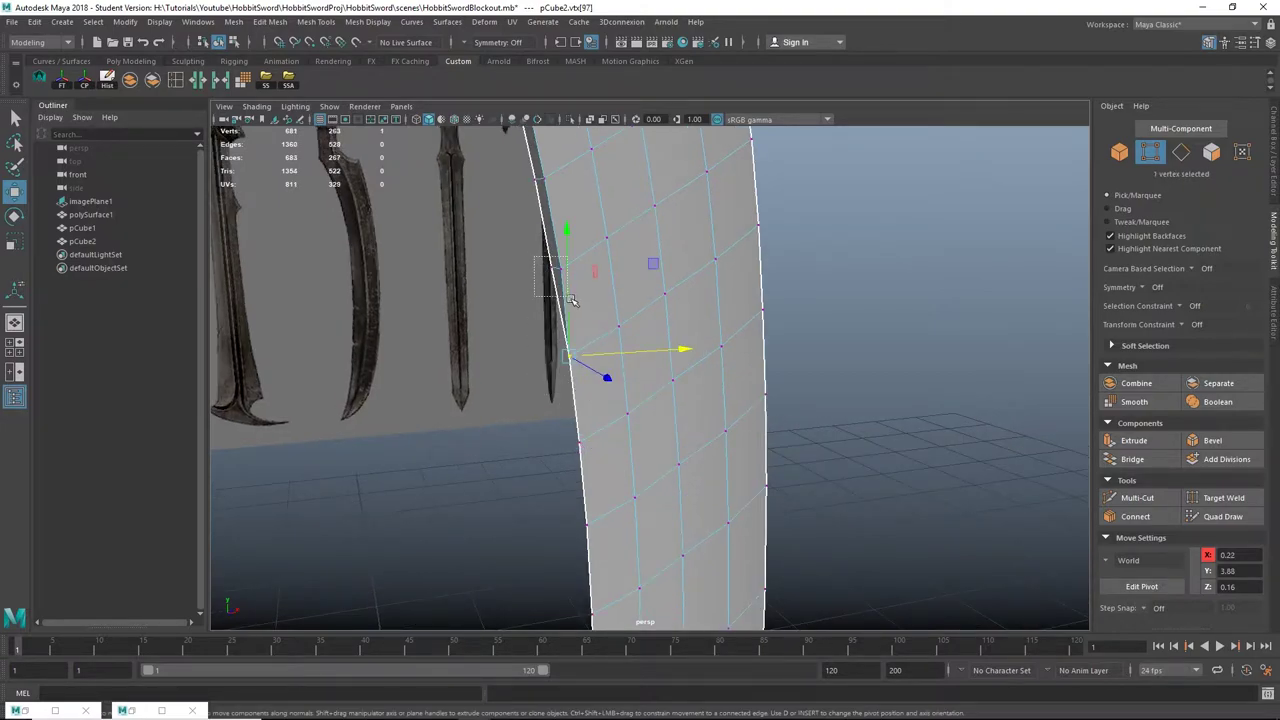
left_click_drag(571, 300, 573, 300)
key("g")
middle_click_drag(570, 256, 644, 383, "alt")
left_click_drag(644, 383, 574, 362, "alt")
key("g")
middle_click_drag(577, 318, 598, 432, "alt")
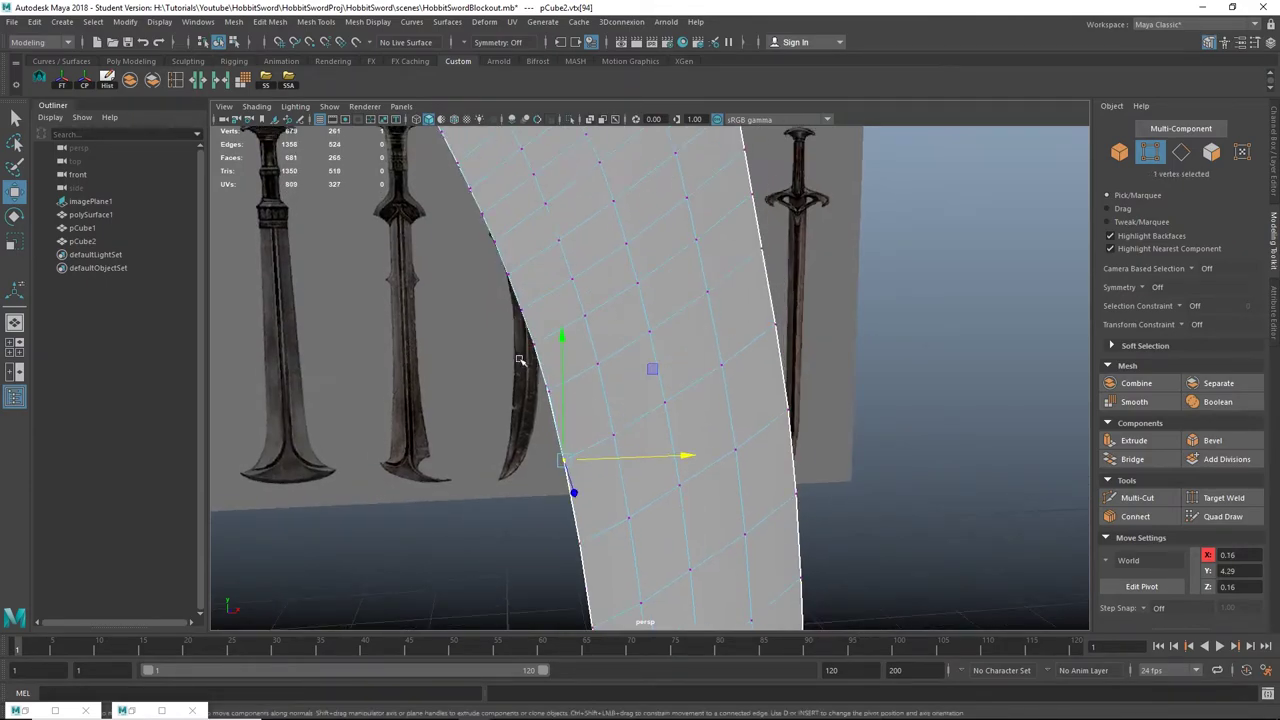
Step: Merge the closely spaced inner-edge vertex pairs from just above Y 4.29 up to Y 4.90
left_click_drag(520, 359, 578, 280)
key("g")
key("g")
key("g")
key("g")
key("g")
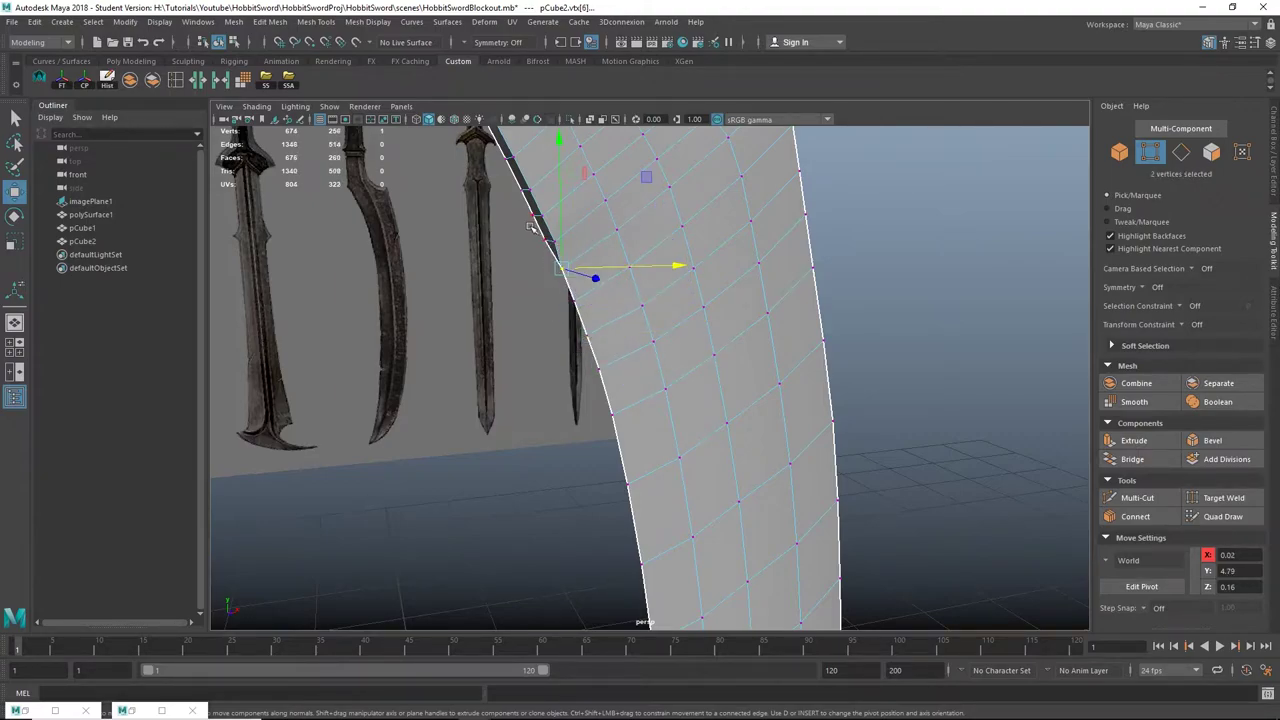
left_click_drag(528, 224, 565, 254)
left_click_drag(519, 210, 555, 226)
key("g")
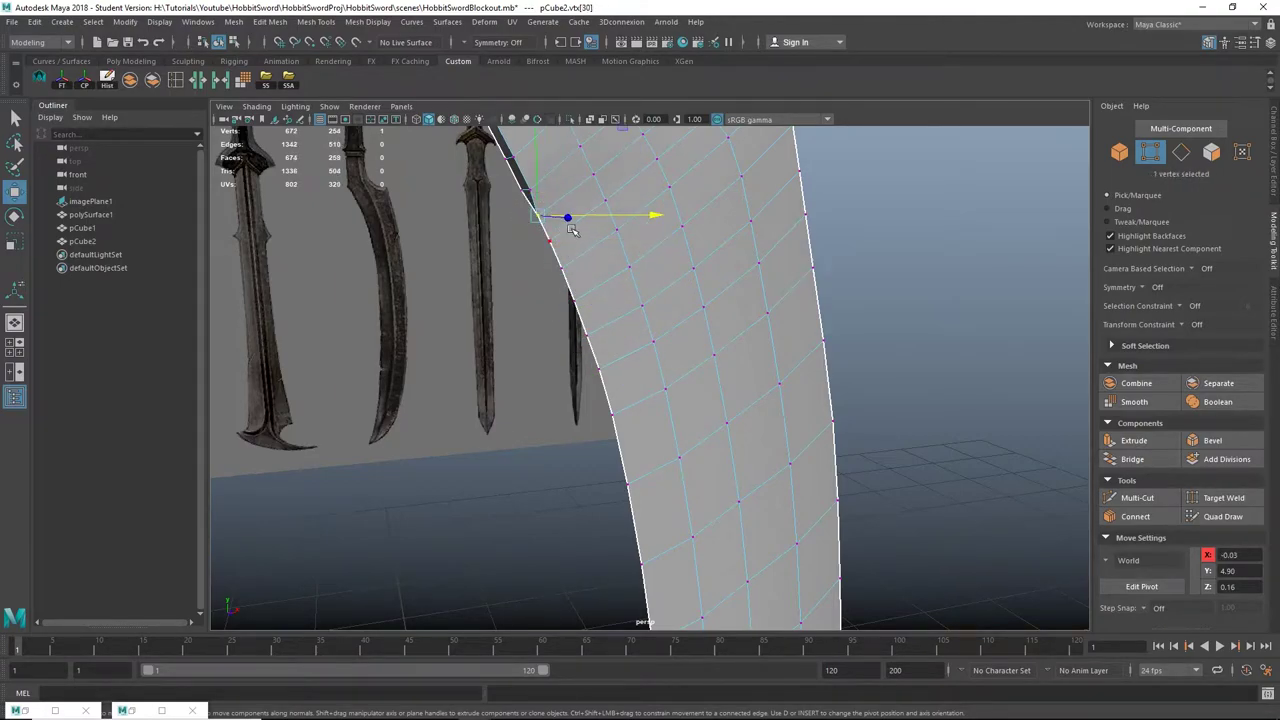
Step: Merge the inner-edge vertex pairs where the blade narrows toward the handle, from about Y 5.02 up to Y 5.25
middle_click_drag(570, 225, 648, 378, "alt")
left_click_drag(648, 378, 628, 378, "alt")
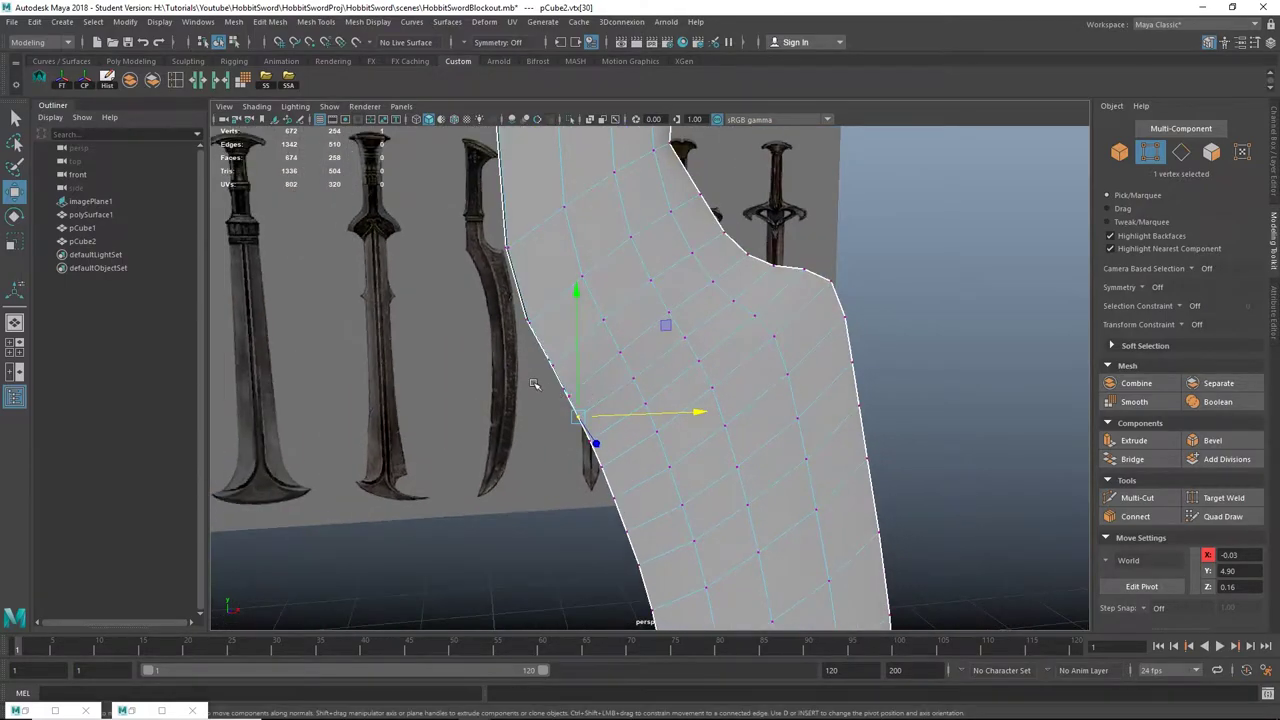
left_click_drag(533, 384, 642, 377, "alt")
key("g")
key("g")
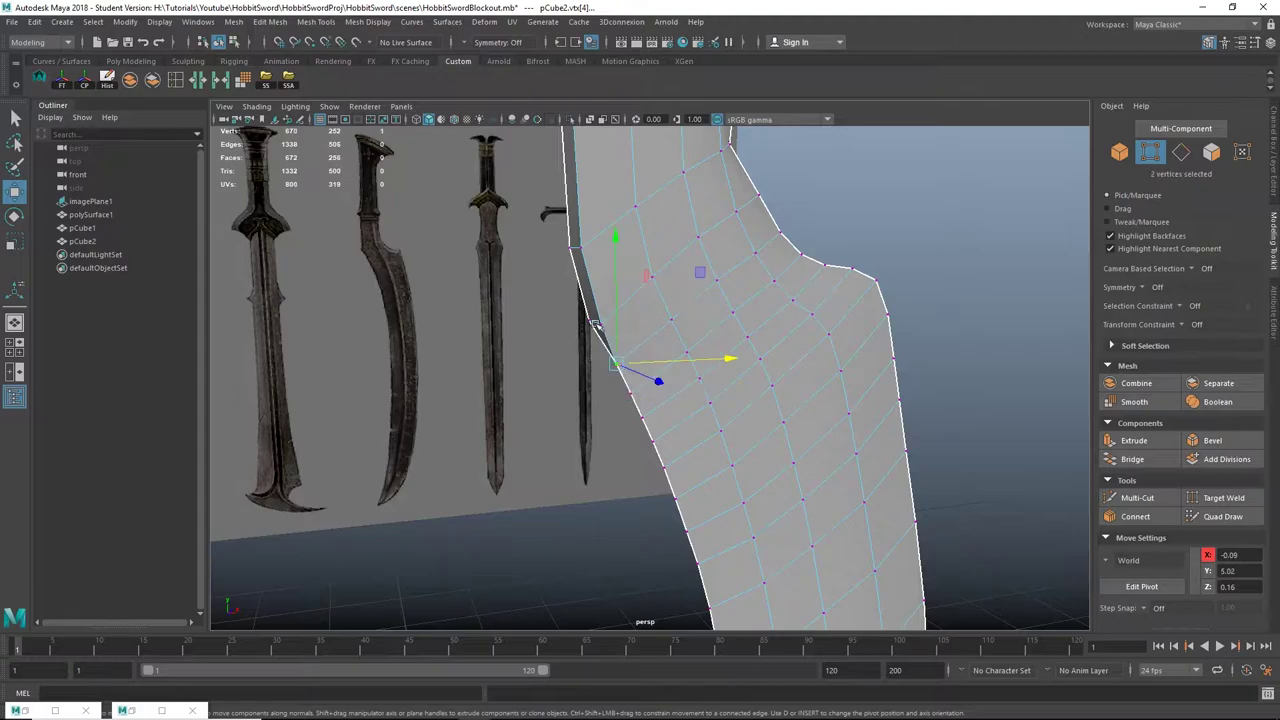
left_click_drag(621, 333, 622, 334)
left_click_drag(602, 267, 603, 267)
key("g")
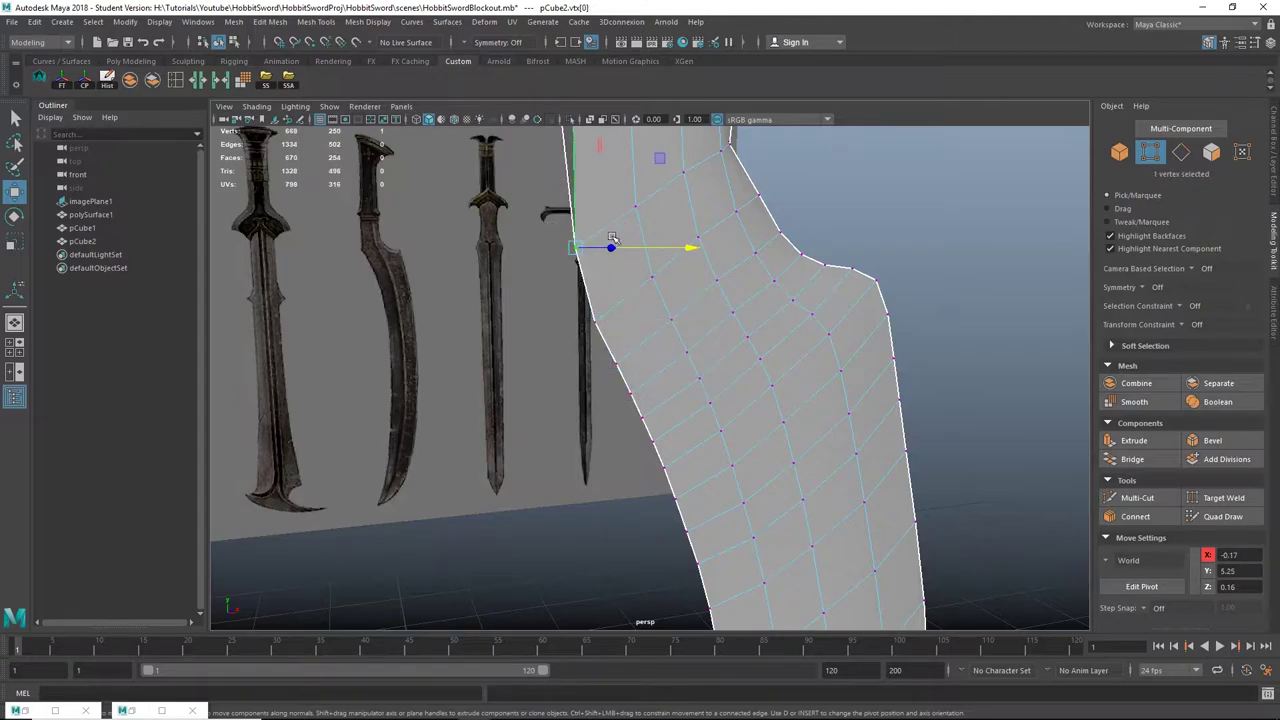
Step: Merge the last inner-edge vertex pairs up to the top of the blade at about Y 5.80 and check both sides
mouse_move(623, 220)
middle_mouse_down("alt")
mouse_move(620, 322)
mouse_move(605, 335)
middle_mouse_up("alt")
left_click_drag(527, 291, 592, 348)
key("g")
middle_click_drag(589, 230, 571, 337, "alt")
left_click_drag(531, 259, 351, 337)
key("g")
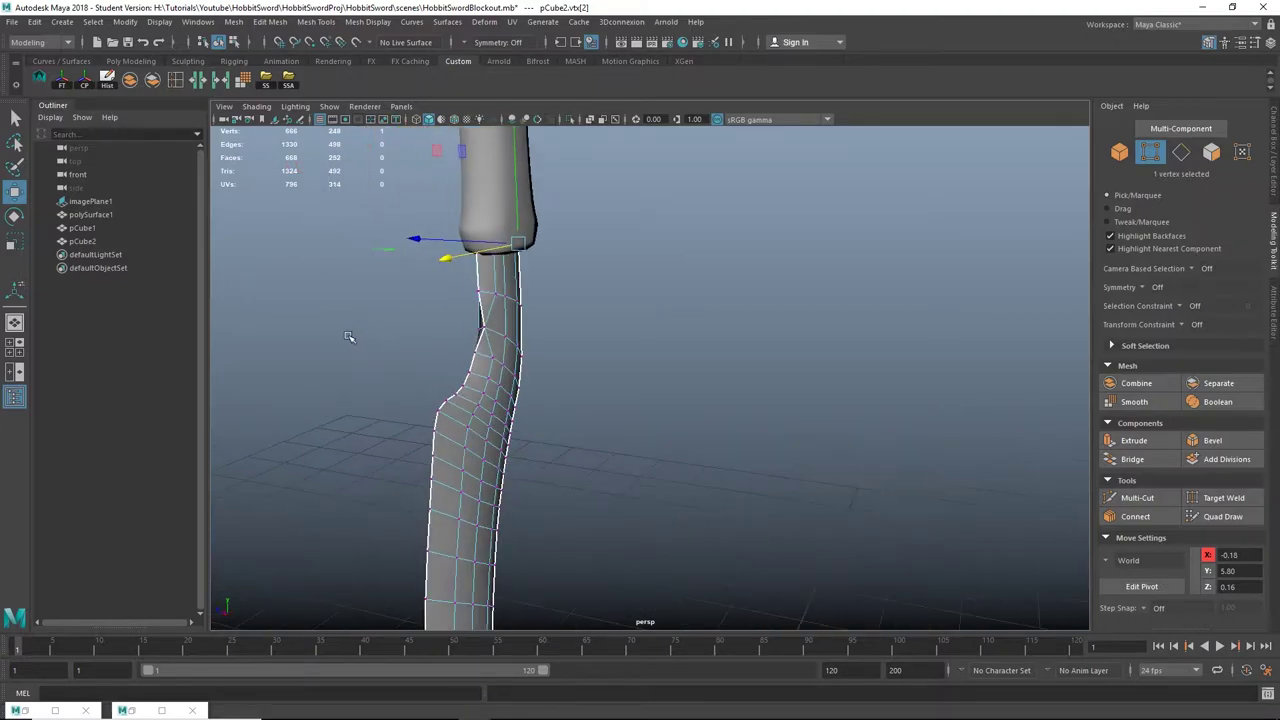
mouse_move(603, 350)
left_mouse_down("alt")
mouse_move(498, 347)
mouse_move(600, 358)
left_mouse_up("alt")
left_click_drag(430, 360, 574, 366, "alt")
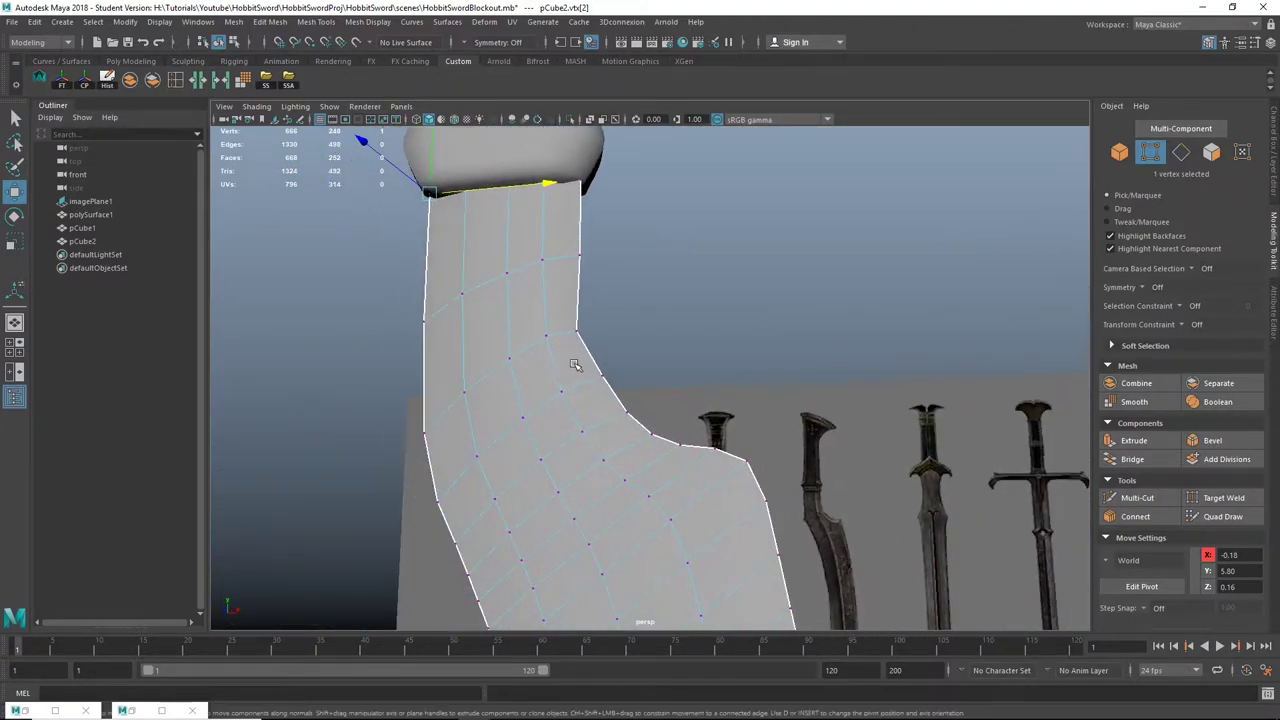
Step: Nudge the outer-edge vertex on the second row above the blade's tip to about X 0.37, Y 0.37
right_click_drag(562, 308, 614, 280)
left_click(658, 277)
scroll(674, 345, "down", 8)
mouse_move(675, 350)
left_mouse_down("alt")
mouse_move(694, 371)
mouse_move(649, 414)
mouse_move(694, 394)
mouse_move(712, 302)
mouse_move(643, 460)
mouse_move(663, 440)
mouse_move(623, 369)
mouse_move(677, 374)
left_mouse_up("alt")
left_click(623, 369)
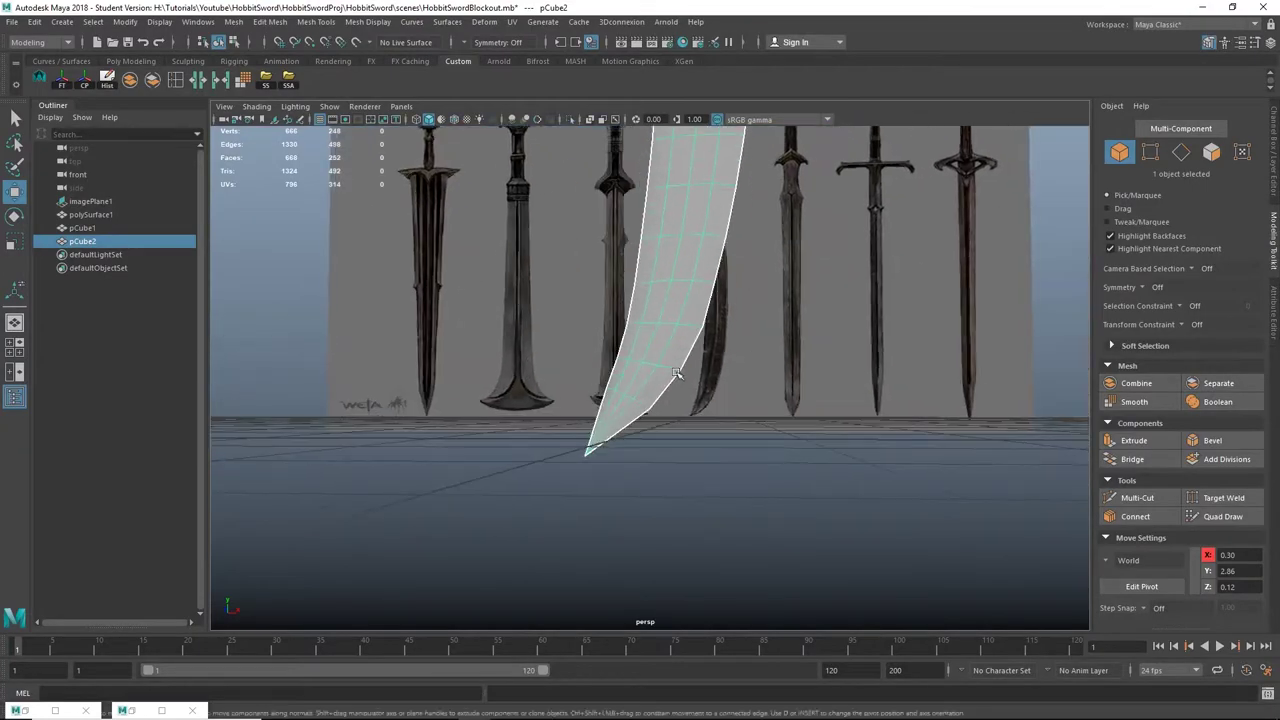
right_click_drag(677, 374, 663, 411, "alt")
right_click_drag(669, 322, 620, 322)
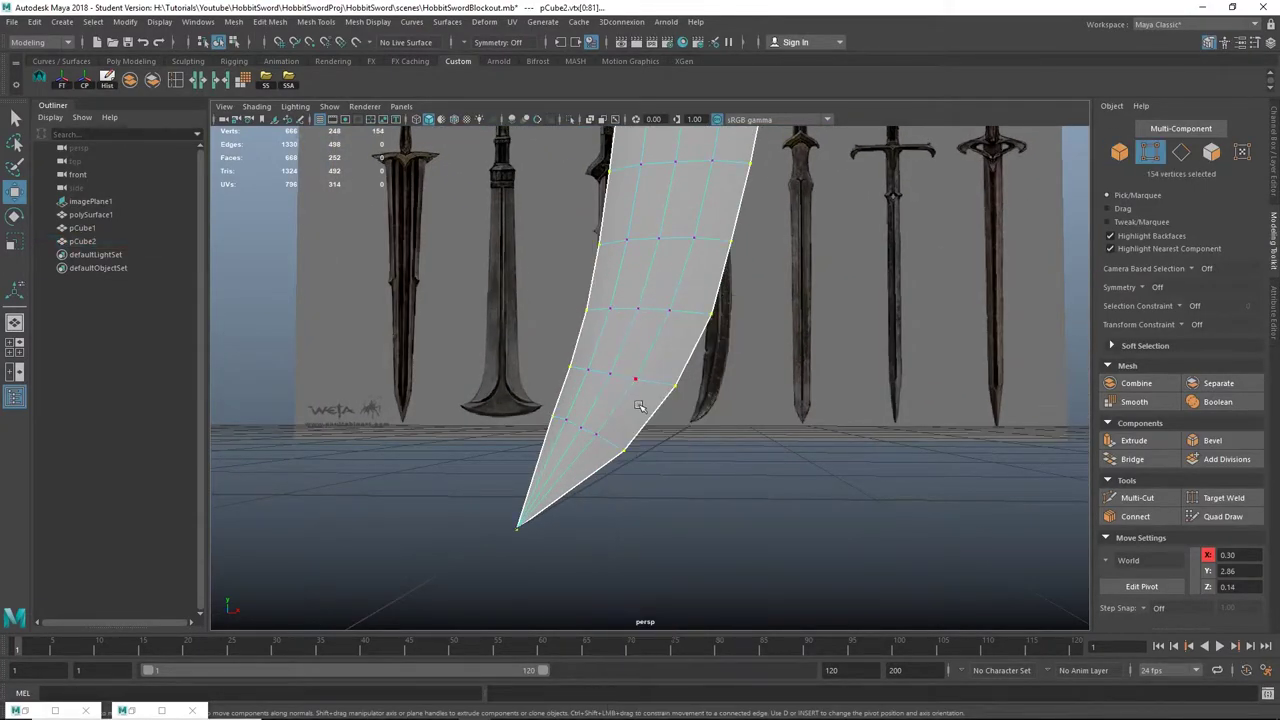
left_click(672, 388)
left_click_drag(680, 387, 683, 385)
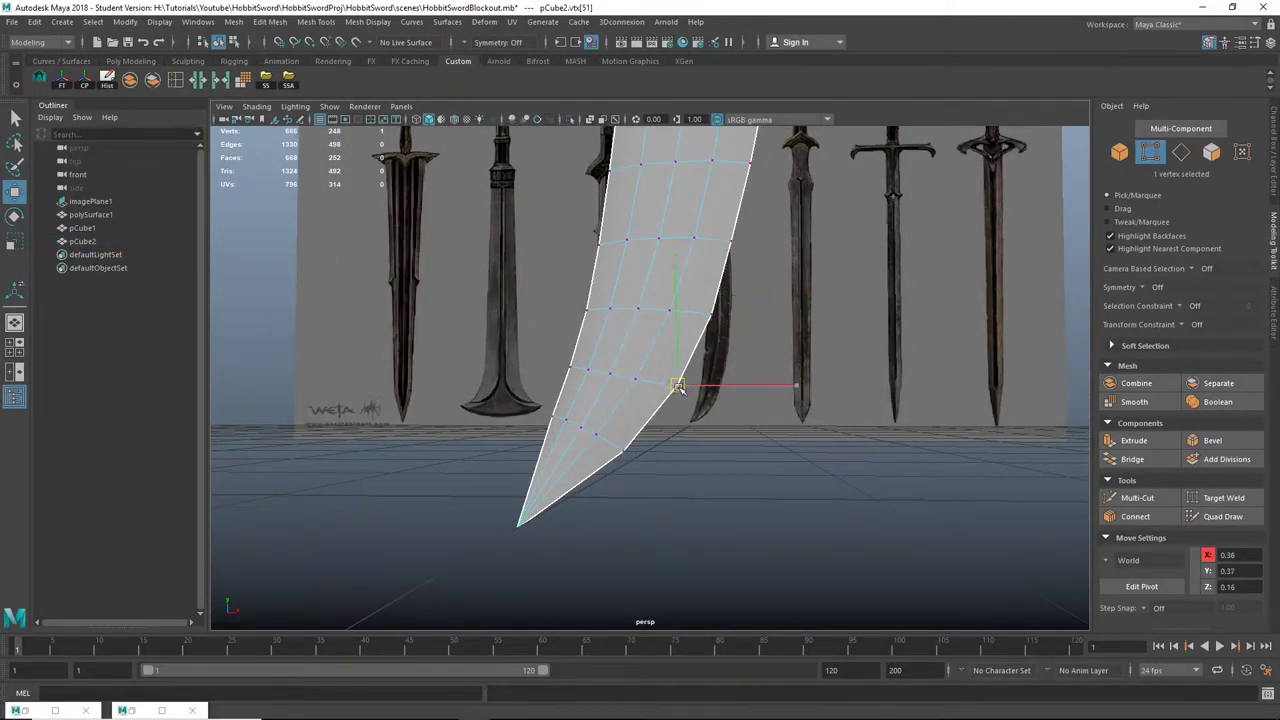
Step: Insert two edge loops across the blade near the tip, one above and one below the second row of vertices
double_click(176, 83)
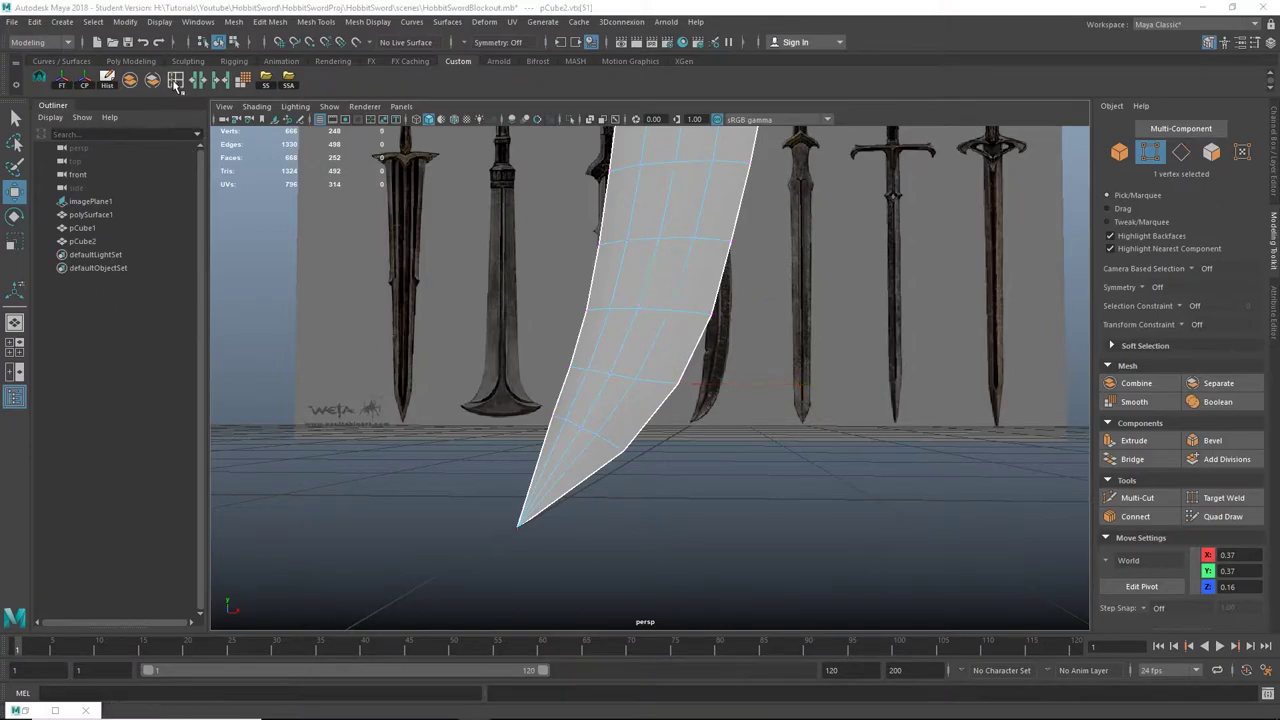
left_click(1204, 7)
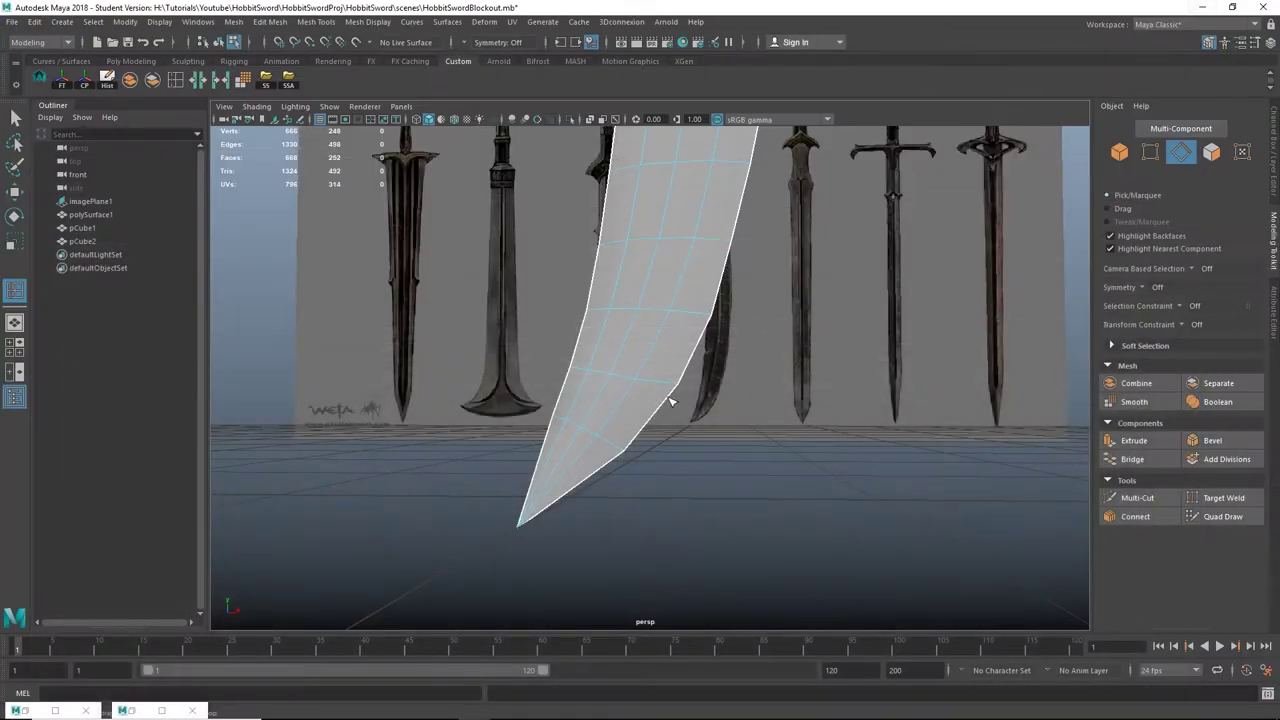
left_click(655, 357)
left_click(612, 411)
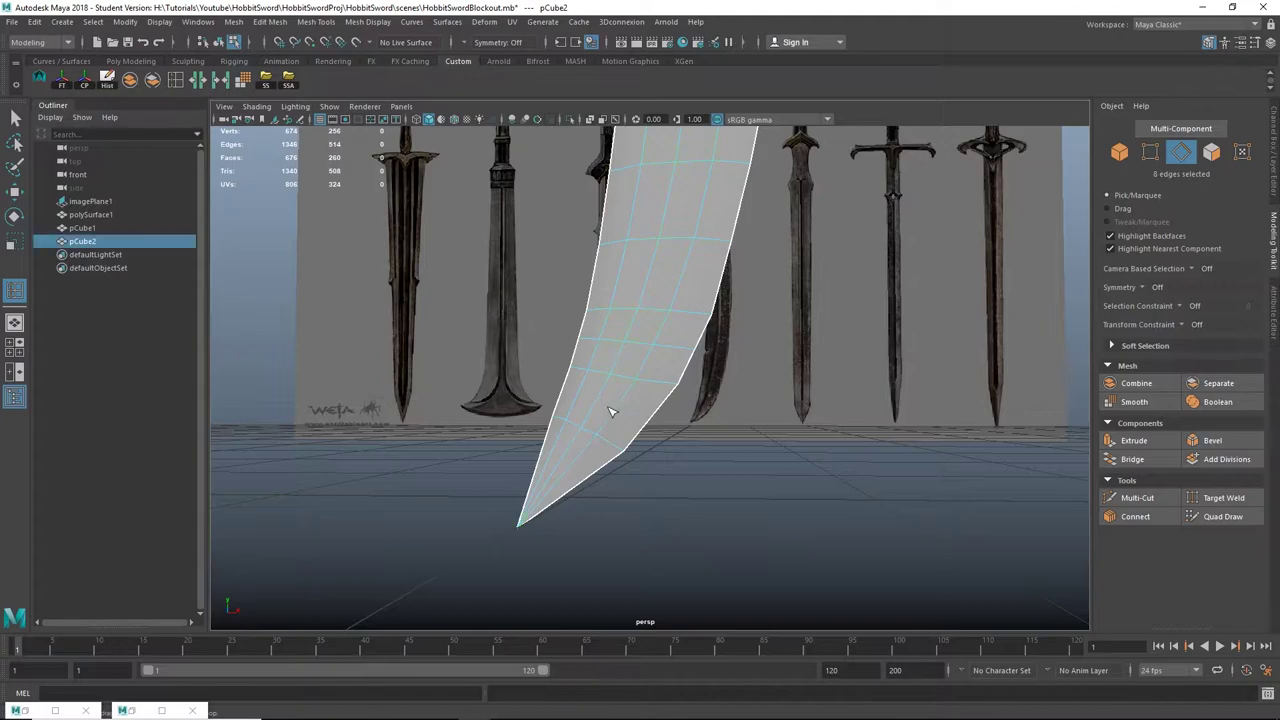
left_click(615, 413)
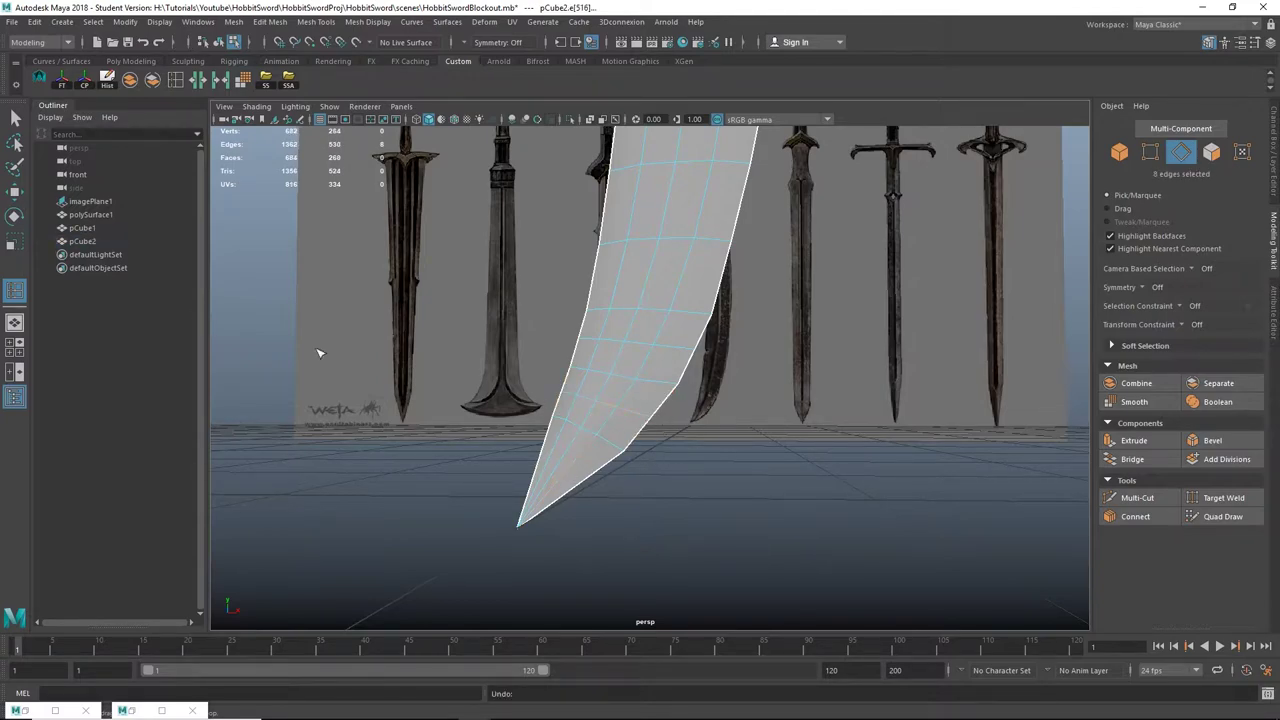
left_click(16, 119)
Step: Reposition the outer-edge vertices near the tip into a smoother curve, placing upper ones at about X 0.43, Y 0.48 and X 0.47, Y 0.59
left_click_drag(504, 289, 549, 303, "alt")
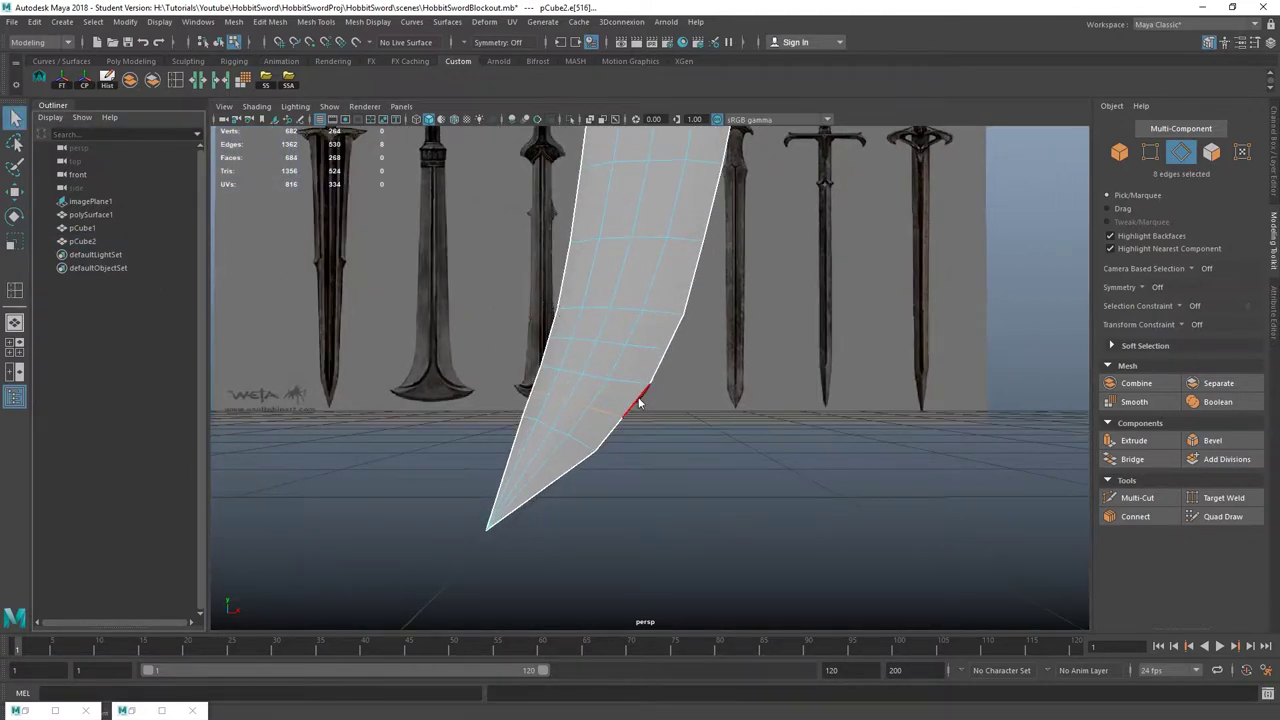
right_click_drag(638, 322, 572, 318)
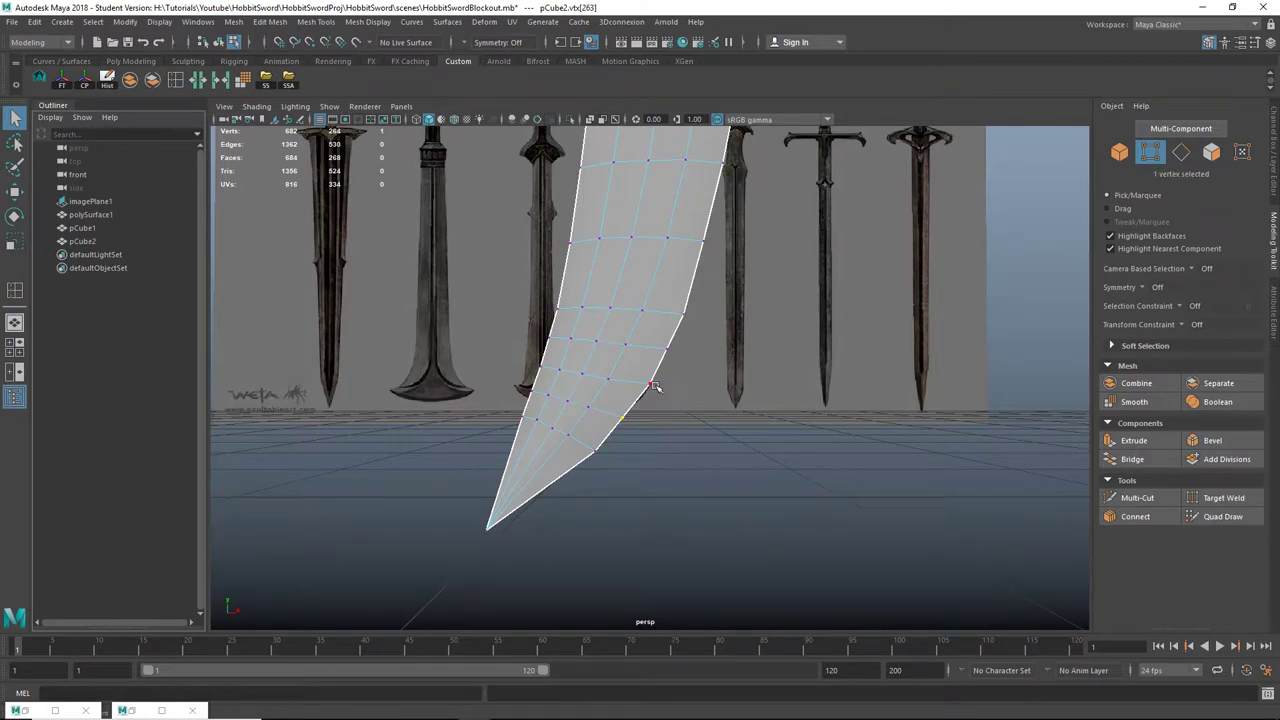
middle_click_drag(655, 386, 629, 390, "alt")
key("w")
left_click_drag(691, 330, 667, 366)
left_click_drag(729, 265, 731, 264)
middle_click_drag(748, 285, 695, 340, "alt")
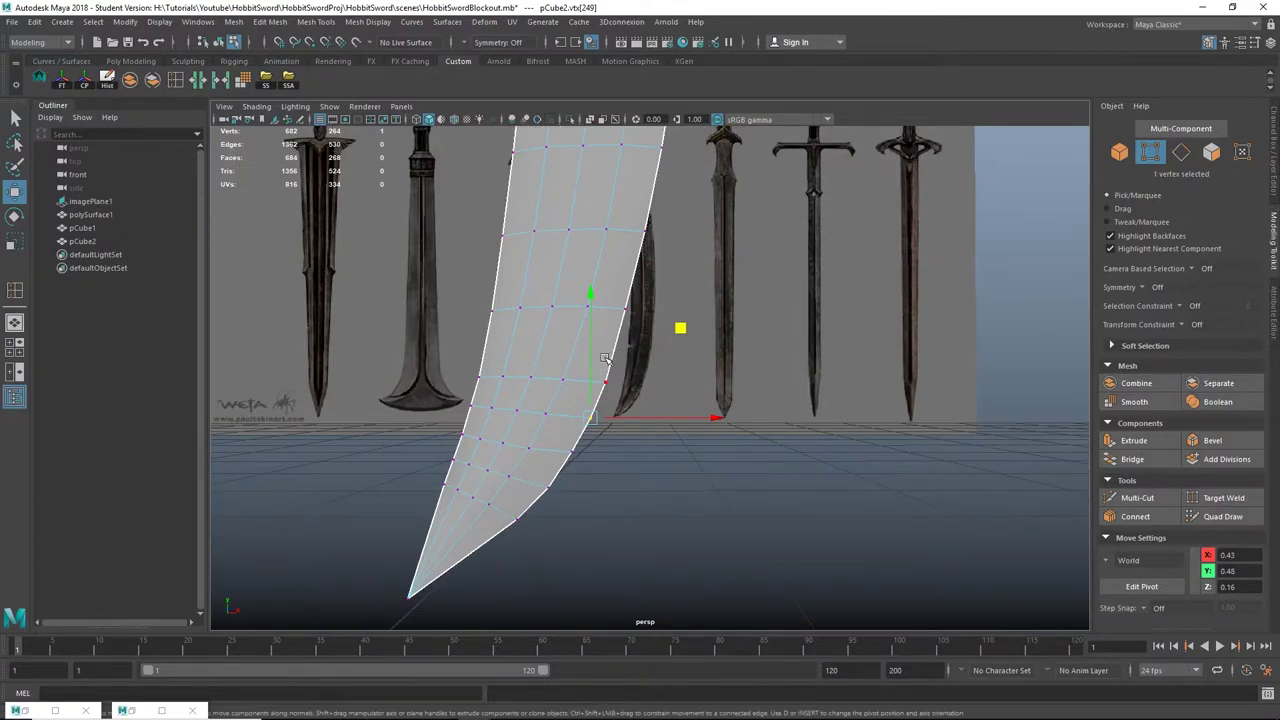
left_click(630, 393)
left_click_drag(650, 395, 621, 393)
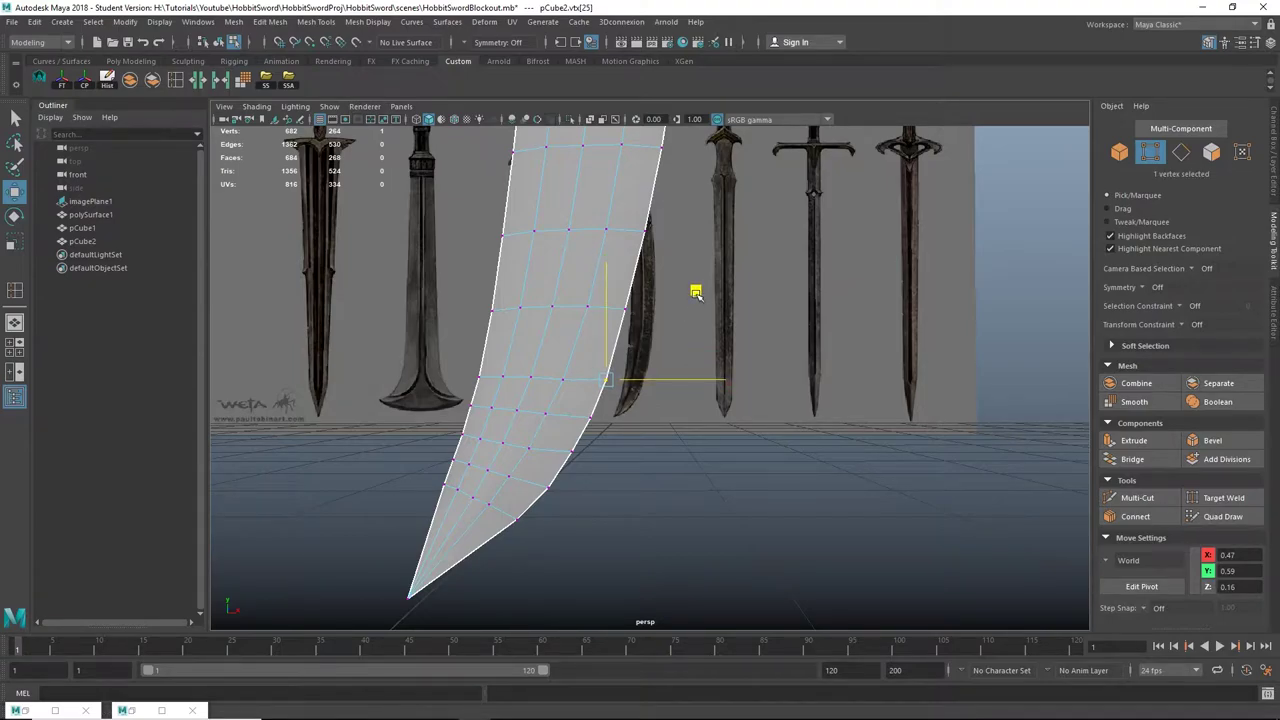
left_click_drag(696, 292, 696, 292)
Step: Reposition two inner-edge vertices above the blade's tip to about X 0.06, Y 0.52 and X 0.03, Y 0.43
left_click_drag(464, 366, 484, 416)
left_click_drag(564, 318, 564, 318)
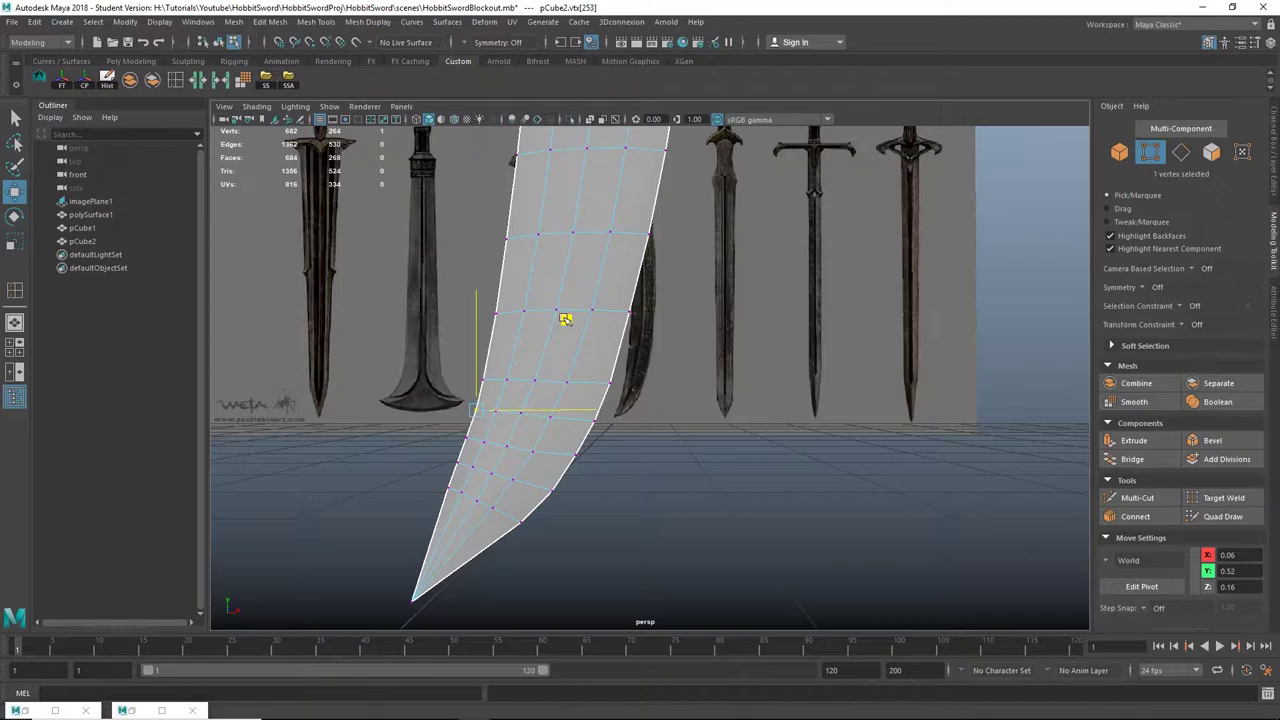
left_click(469, 442)
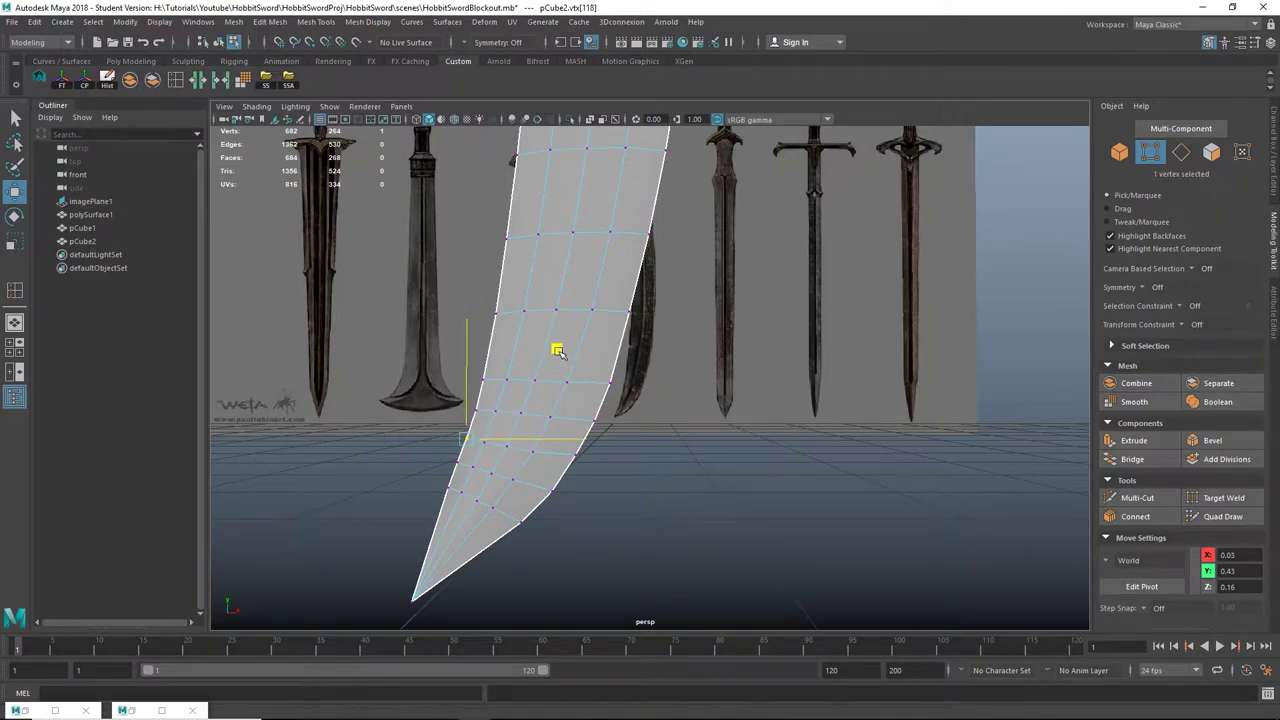
left_click_drag(558, 352, 558, 352)
Step: Reposition the next two inner-edge vertices towards the tip to about X 0.01, Y 0.34 and X -0.02, Y 0.26
left_click_drag(450, 450, 469, 478)
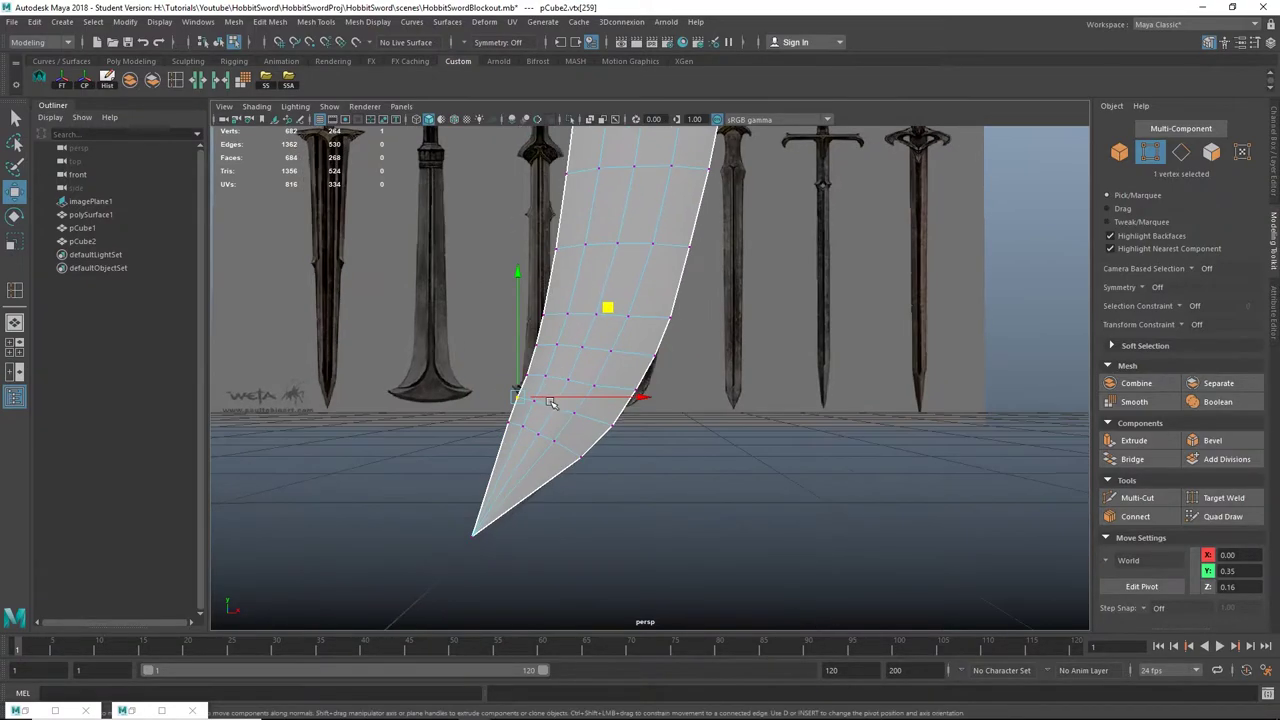
left_click_drag(604, 313, 607, 315)
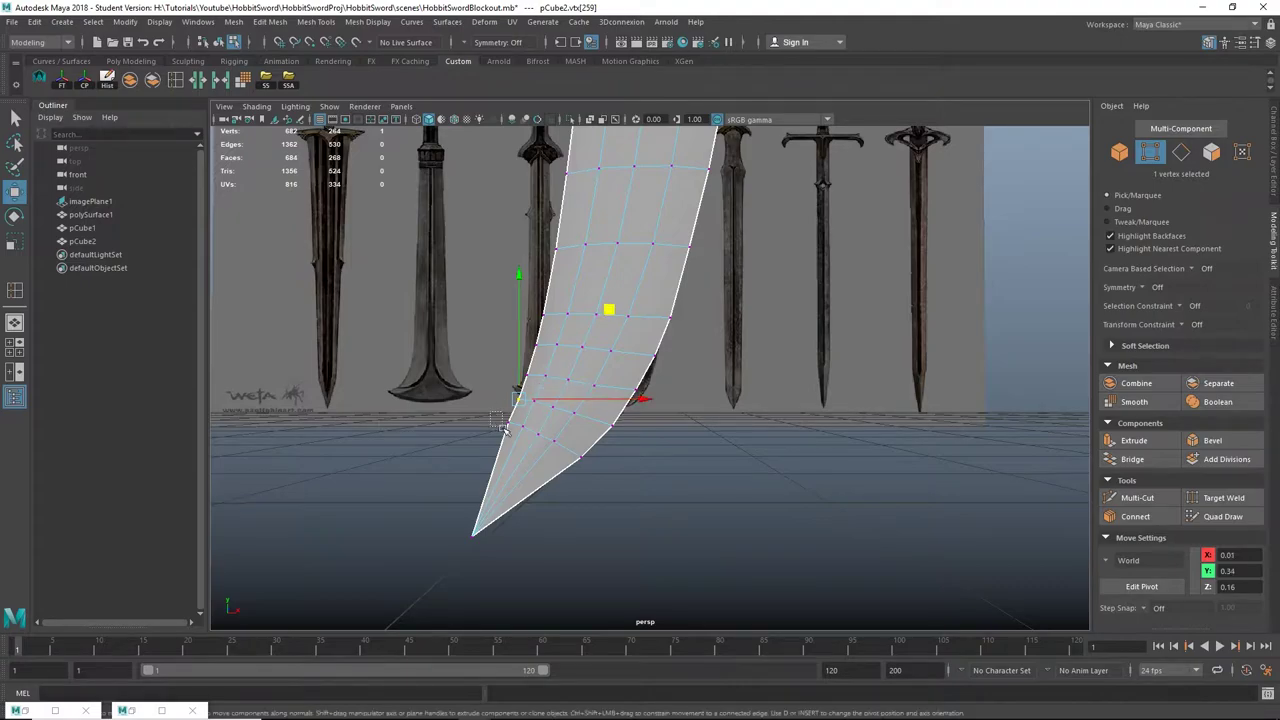
left_click_drag(511, 436, 514, 438)
left_click_drag(599, 337, 602, 342)
middle_click_drag(602, 342, 520, 478, "alt")
scroll(520, 478, "down", 4)
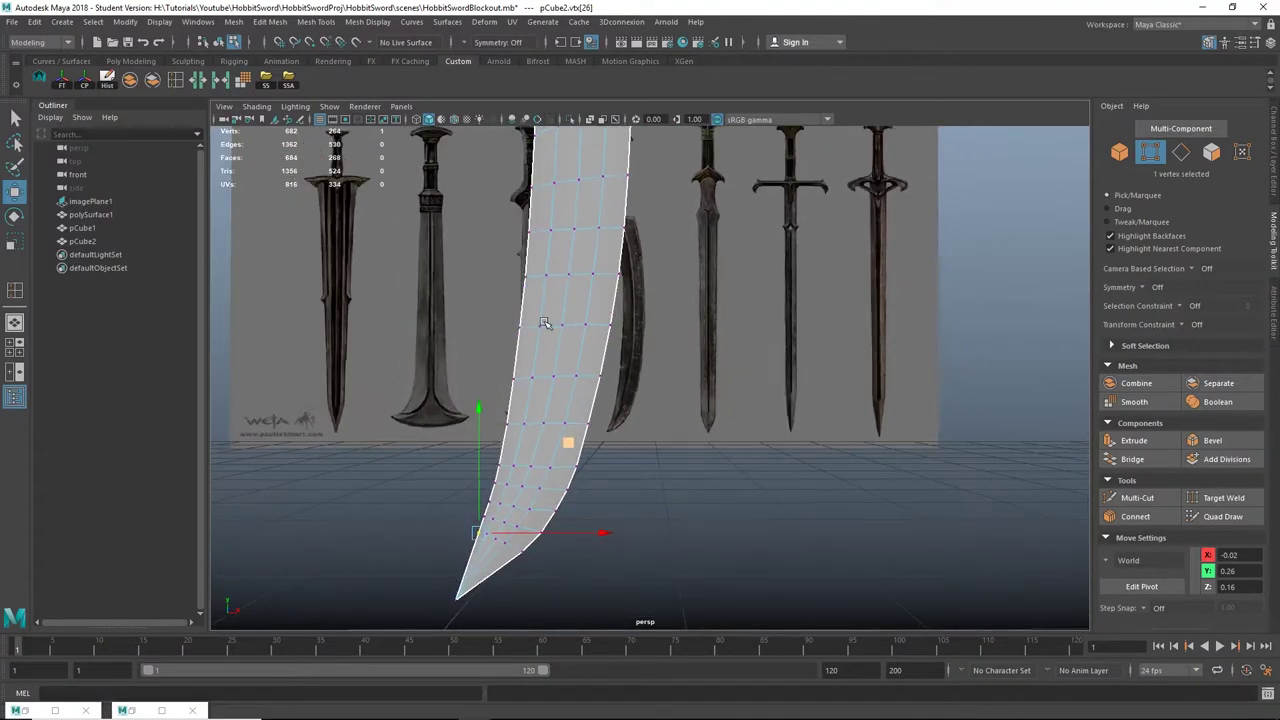
middle_click_drag(546, 323, 557, 535, "alt")
scroll(557, 535, "down", 4)
middle_click_drag(674, 245, 682, 512, "alt")
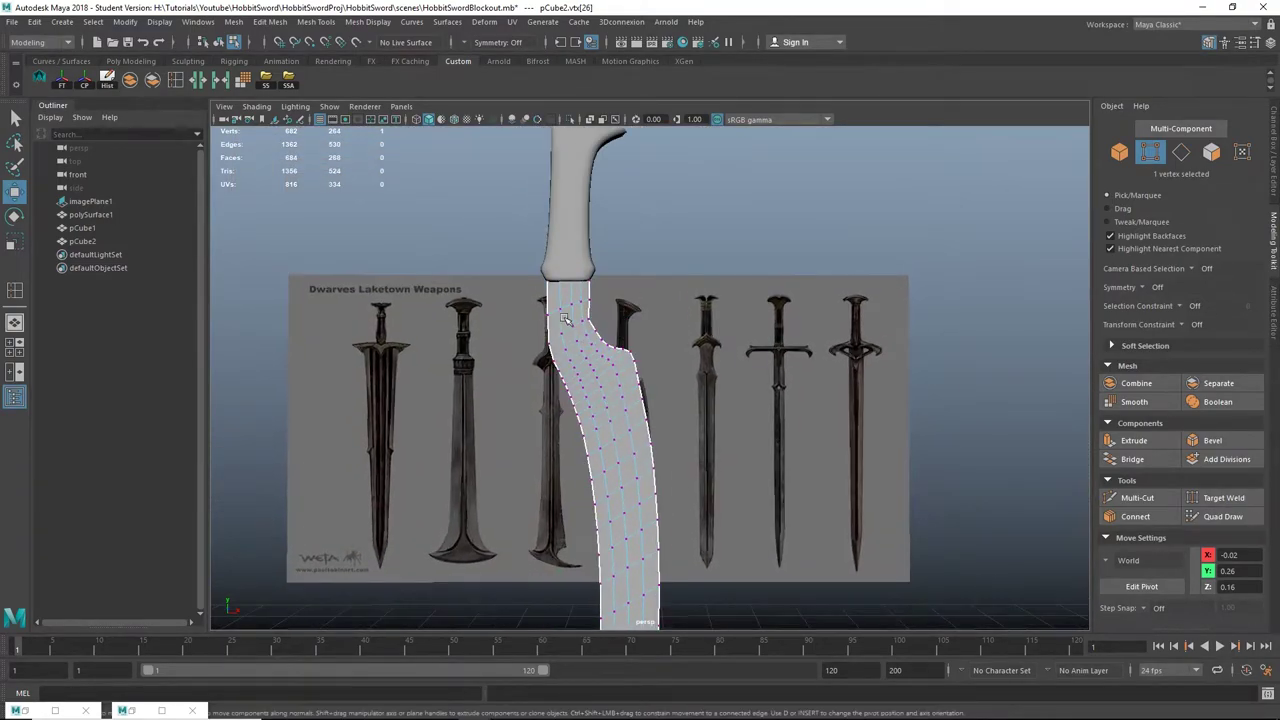
Step: Return to object mode, select the whole blade and apply a planar UV projection to it
right_click_drag(566, 317, 618, 279)
left_click(724, 382)
scroll(680, 397, "down", 4)
middle_click_drag(682, 410, 697, 347, "alt")
left_click_drag(697, 348, 612, 404, "alt")
left_click(607, 304)
scroll(630, 345, "down", 2)
scroll(665, 375, "down", 2)
left_click(514, 22)
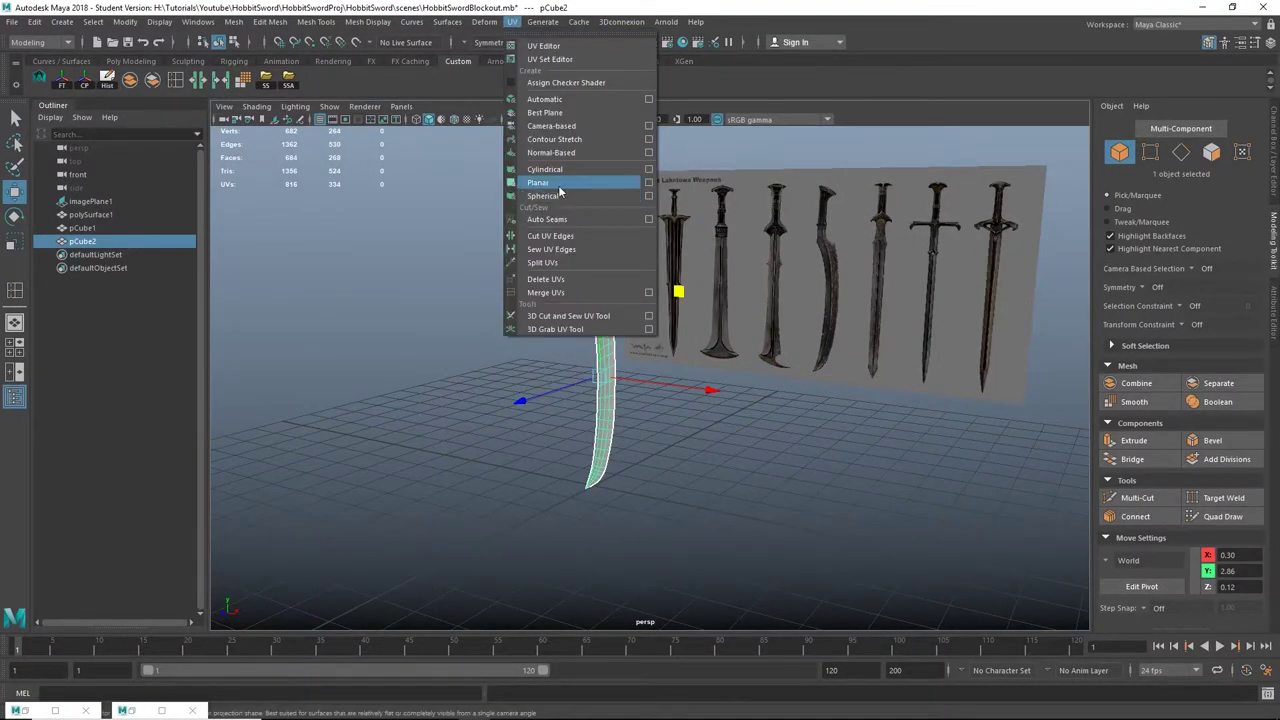
left_click(561, 184)
Step: Isolate the blade in the viewport so the handle and reference image are hidden
scroll(572, 195, "up", 6)
middle_click_drag(574, 192, 628, 349, "alt")
left_click_drag(628, 349, 568, 354, "alt")
right_click_drag(526, 237, 574, 189)
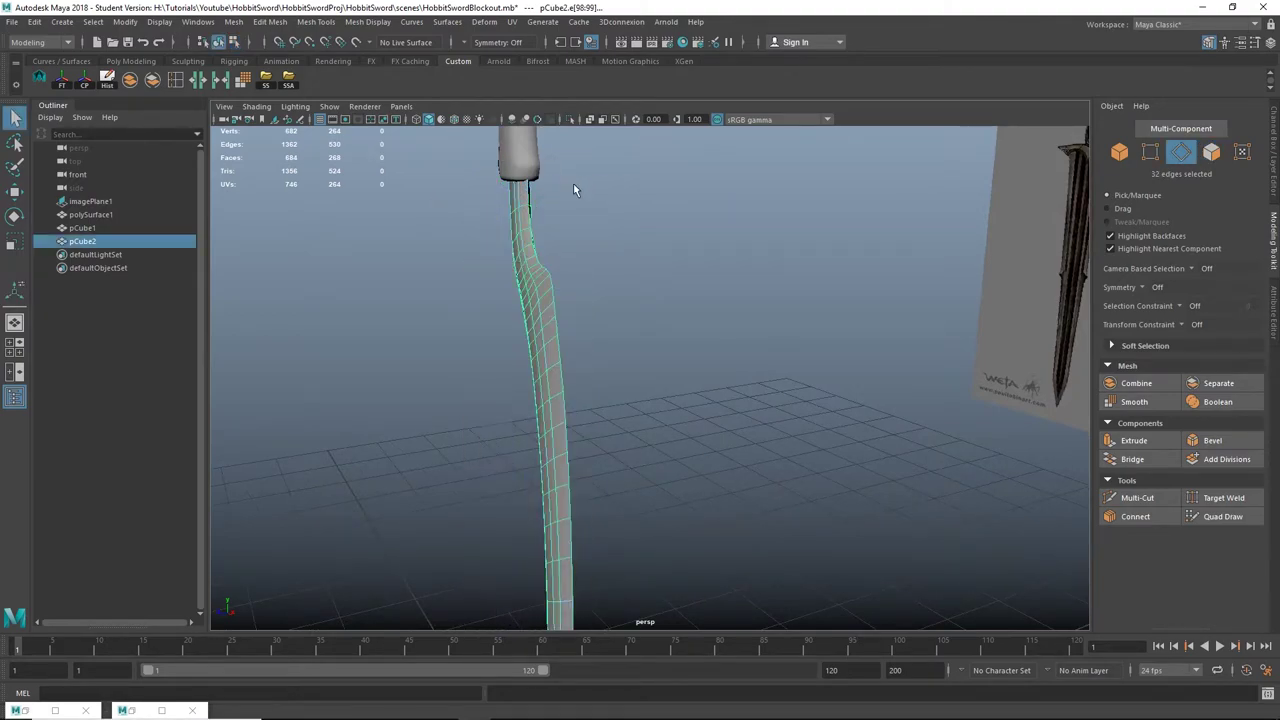
left_click(568, 121)
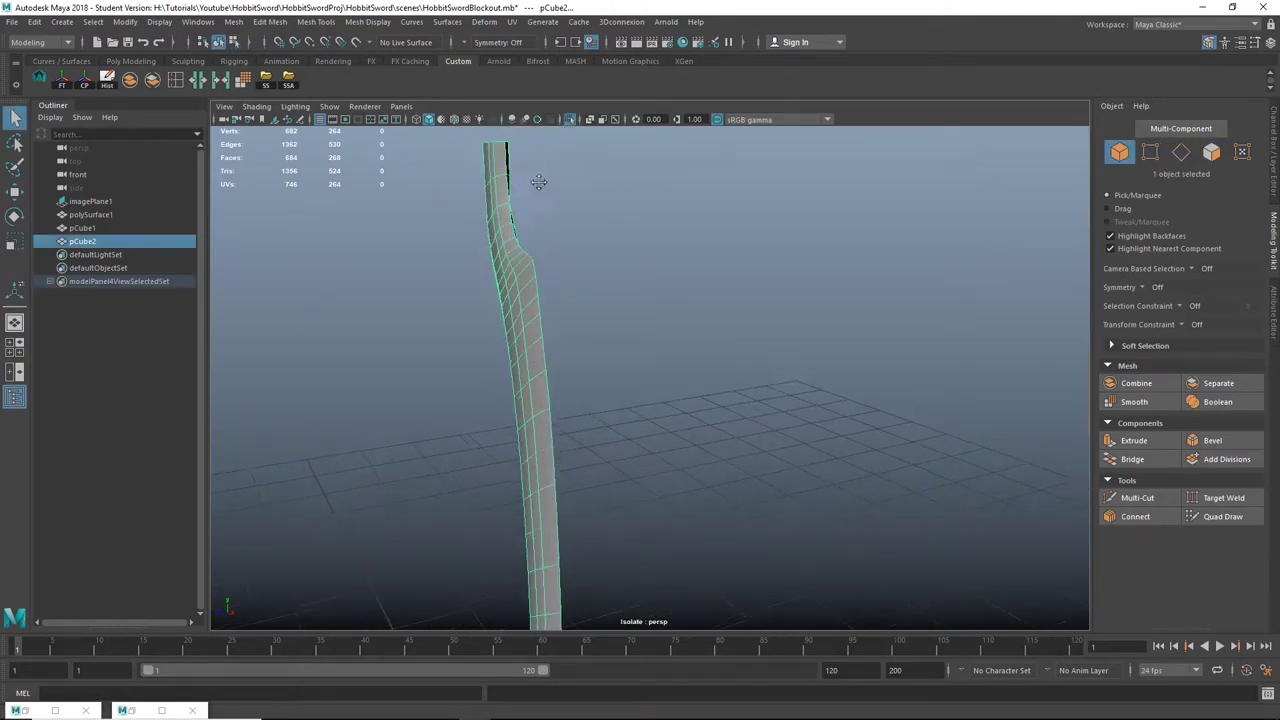
Step: Cut new edges across and lengthwise along the blade's top cap with the Multi-Cut tool
left_click_drag(540, 186, 630, 336, "alt")
scroll(584, 316, "up", 5)
middle_click_drag(630, 336, 681, 350, "alt")
left_click_drag(680, 350, 705, 326, "alt")
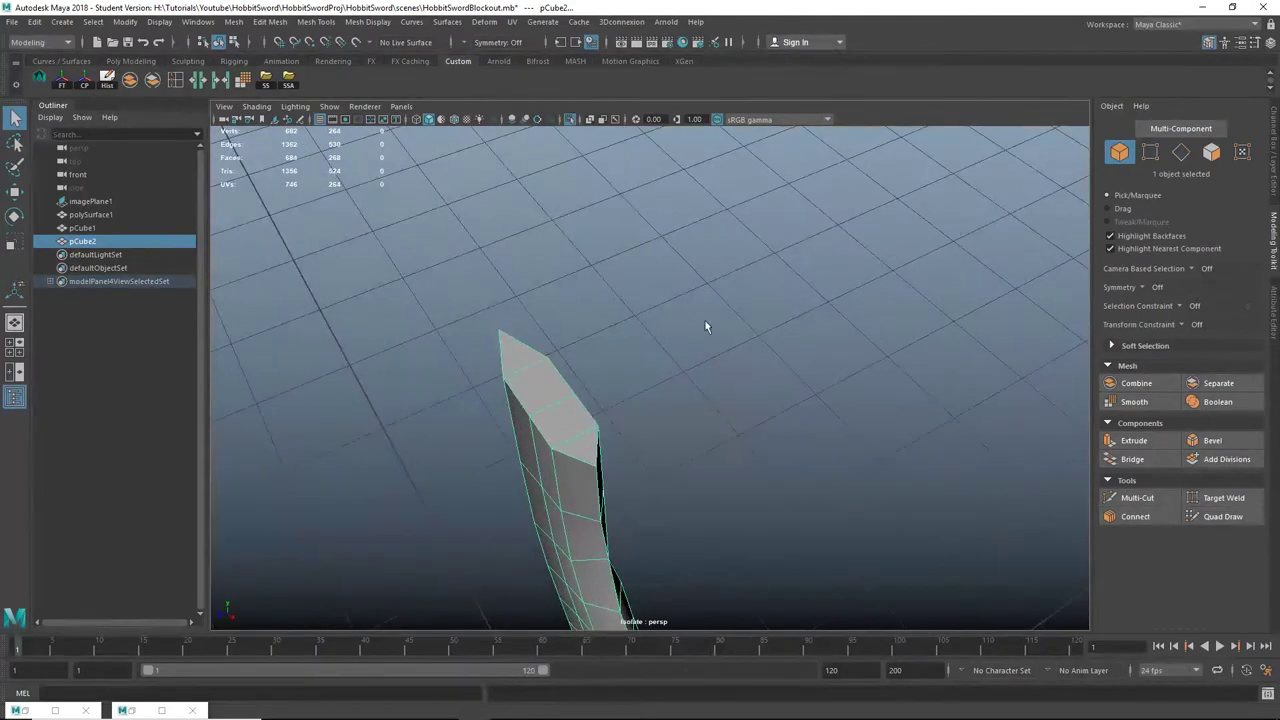
left_click(1125, 497)
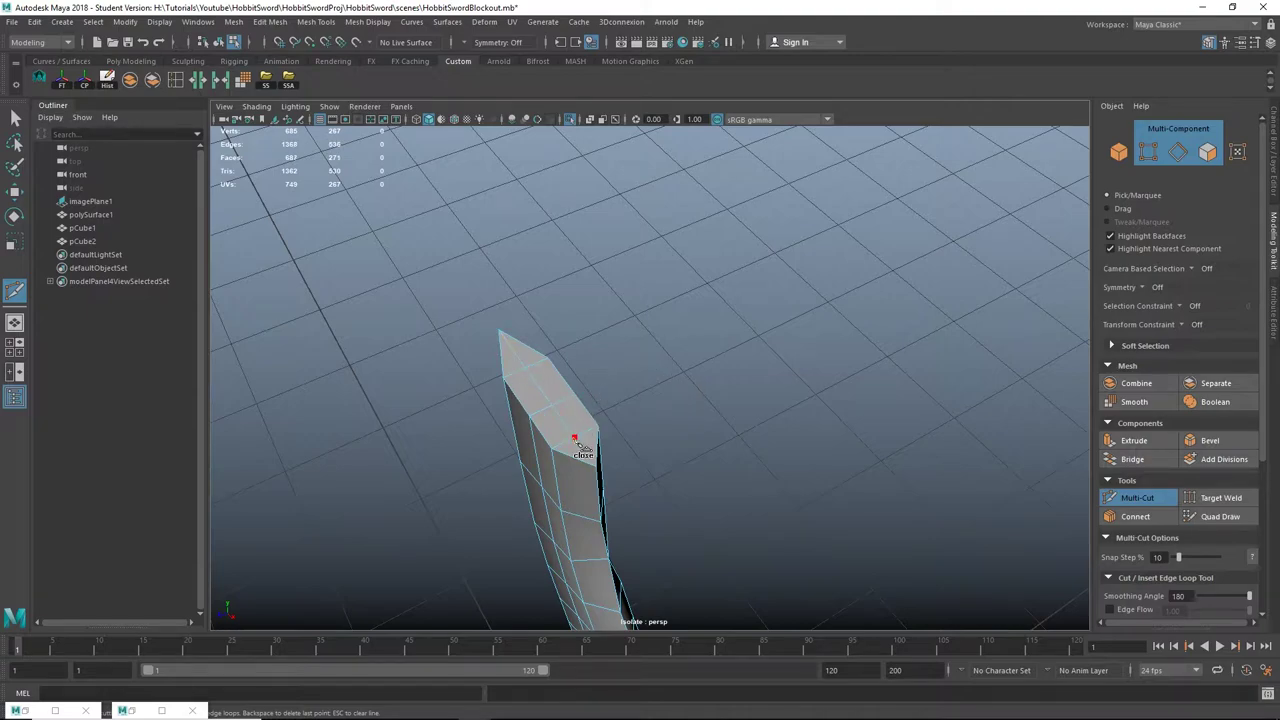
key("q")
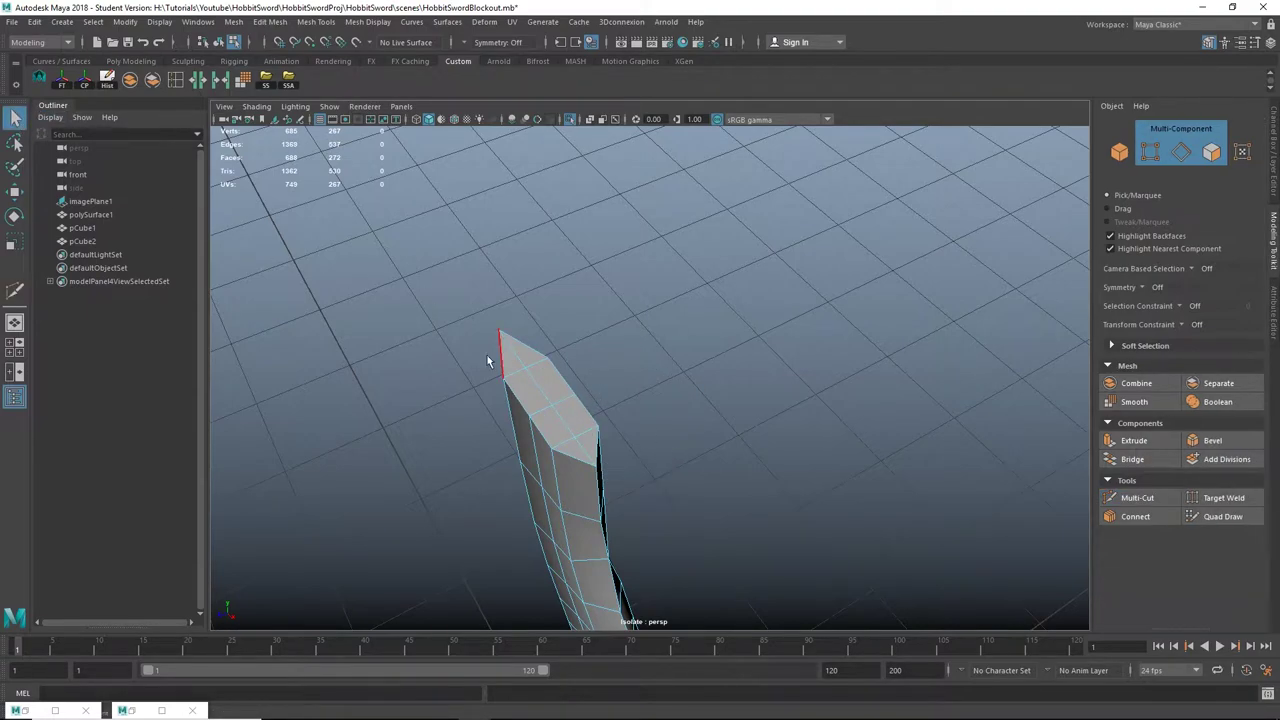
Step: Select the lengthwise edge loop from the top cap and examine the edge flow around the blade's neck
right_click_drag(528, 323, 528, 287)
double_click(514, 355)
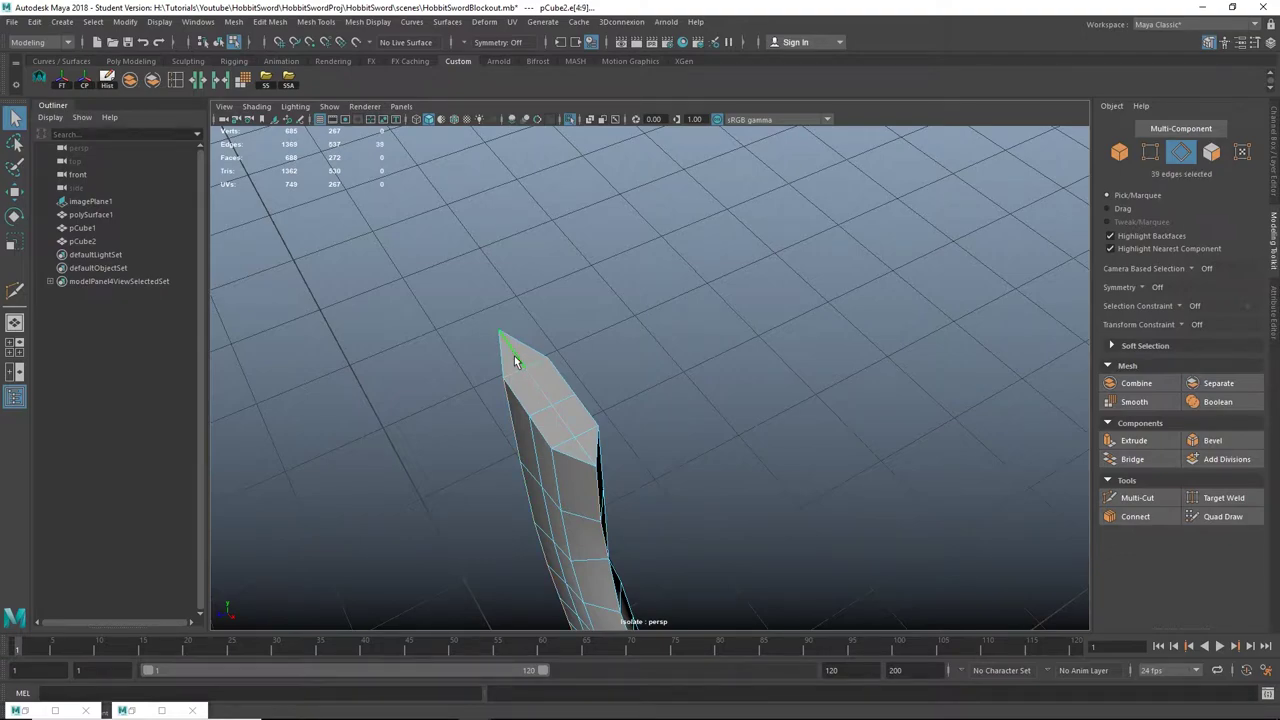
left_click_drag(514, 355, 540, 341, "alt")
left_click_drag(618, 365, 515, 338, "alt")
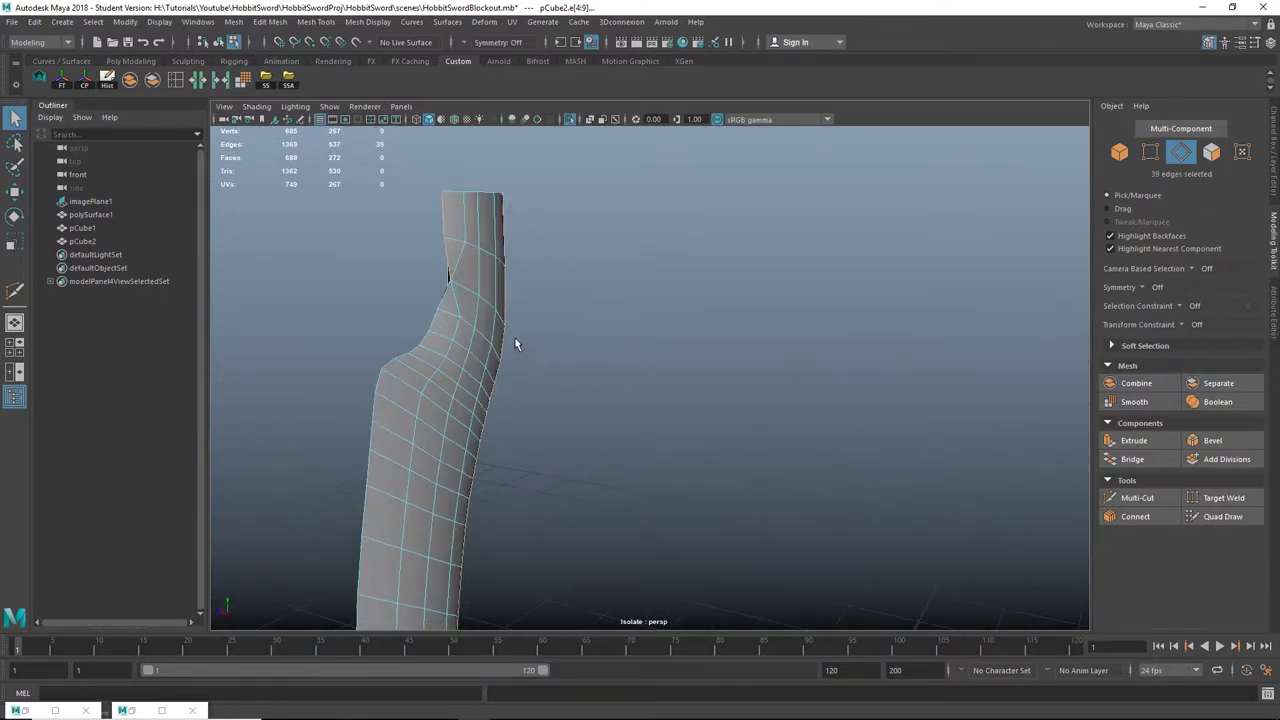
right_click_drag(515, 338, 606, 364, "alt")
middle_click_drag(606, 364, 632, 381, "alt")
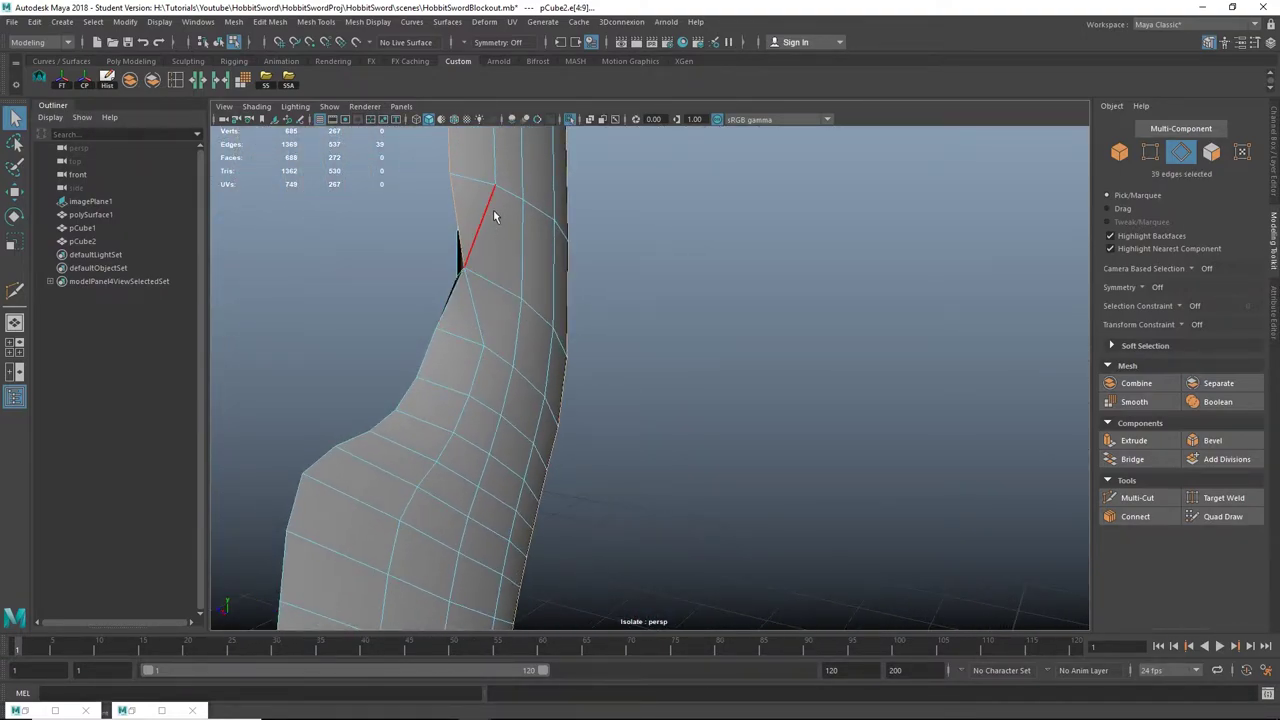
left_click_drag(488, 350, 431, 343, "alt")
middle_click_drag(431, 343, 506, 354, "alt")
left_click_drag(506, 354, 527, 364, "alt")
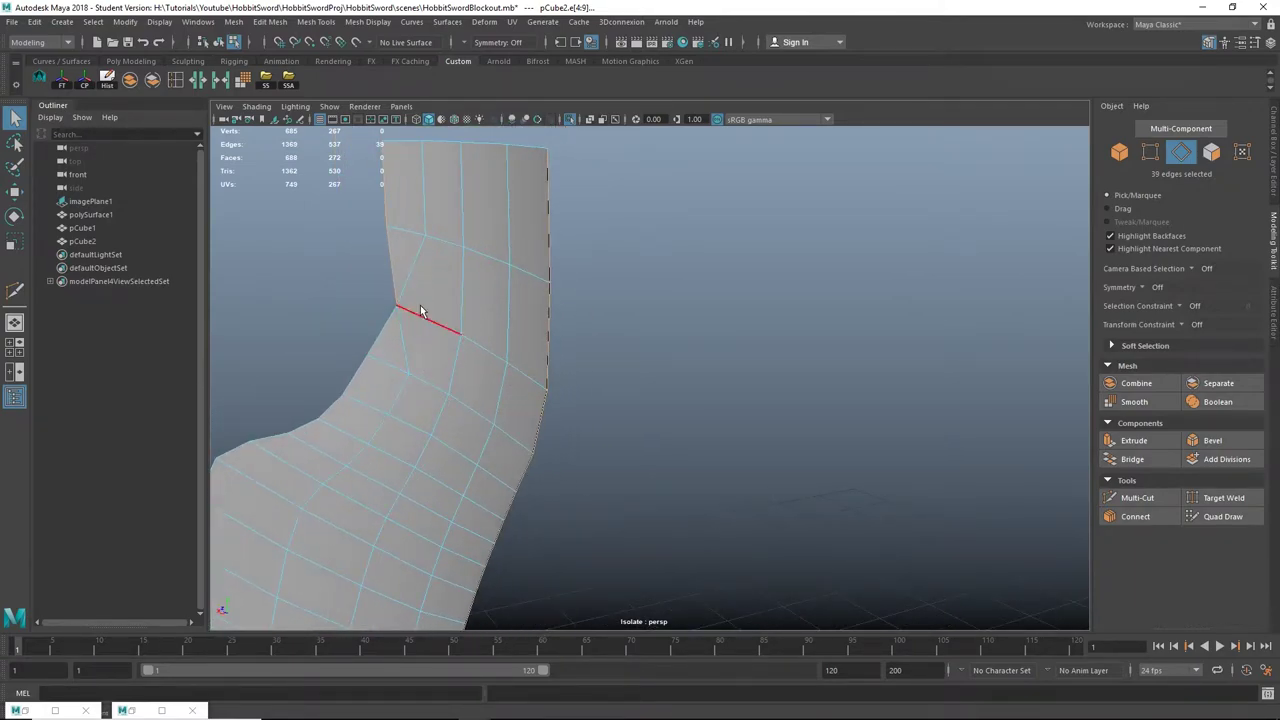
Step: Delete the two diagonal edges meeting at the inner corner of the blade's neck
right_click_drag(418, 257, 422, 212)
left_click(415, 254)
left_click(411, 331, "shift")
left_click_drag(411, 331, 347, 336, "alt")
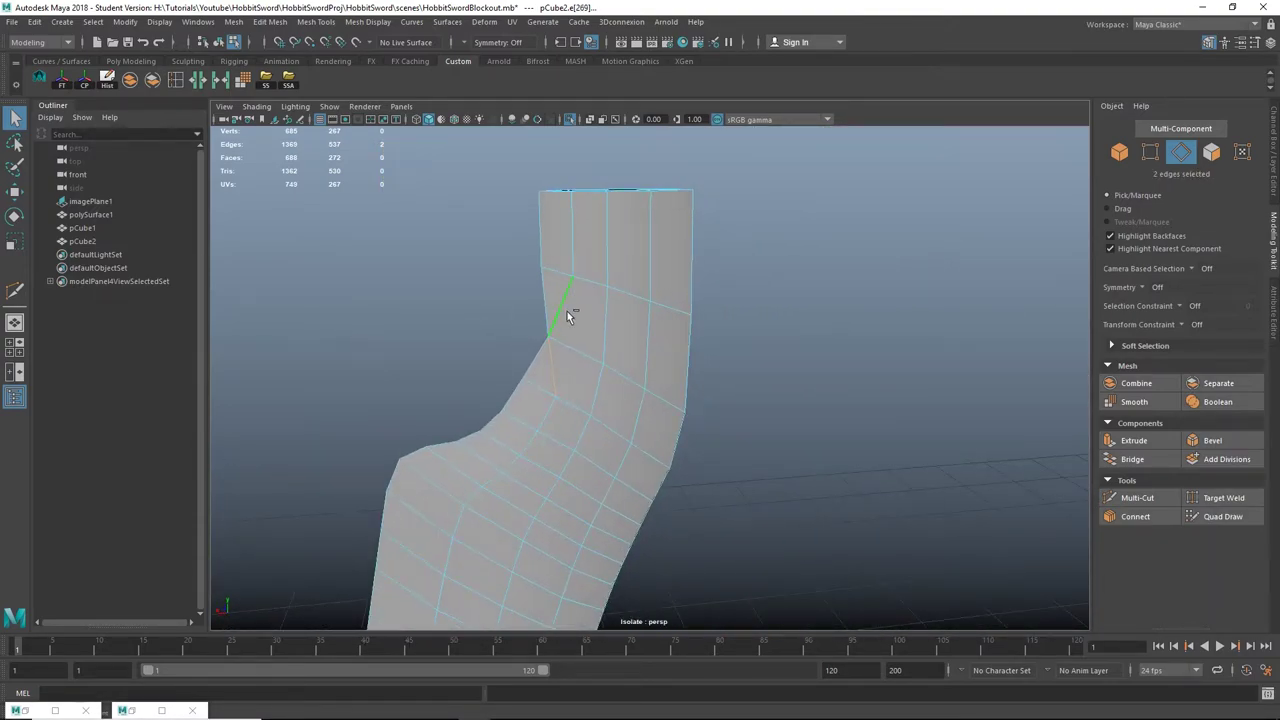
right_click_drag(567, 314, 614, 346, "shift")
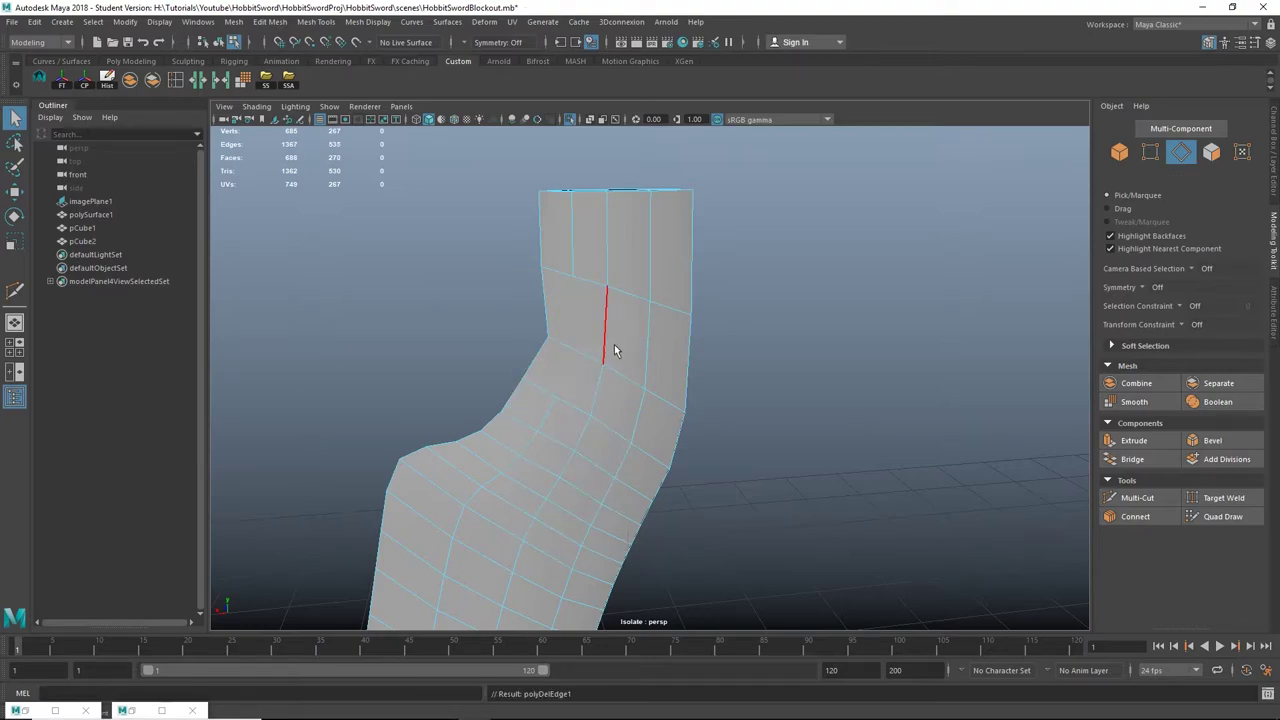
Step: Cut replacement edges through the neck with Multi-Cut to continue the lengthwise loop, and check the blade from tip to neck
left_click(1130, 498)
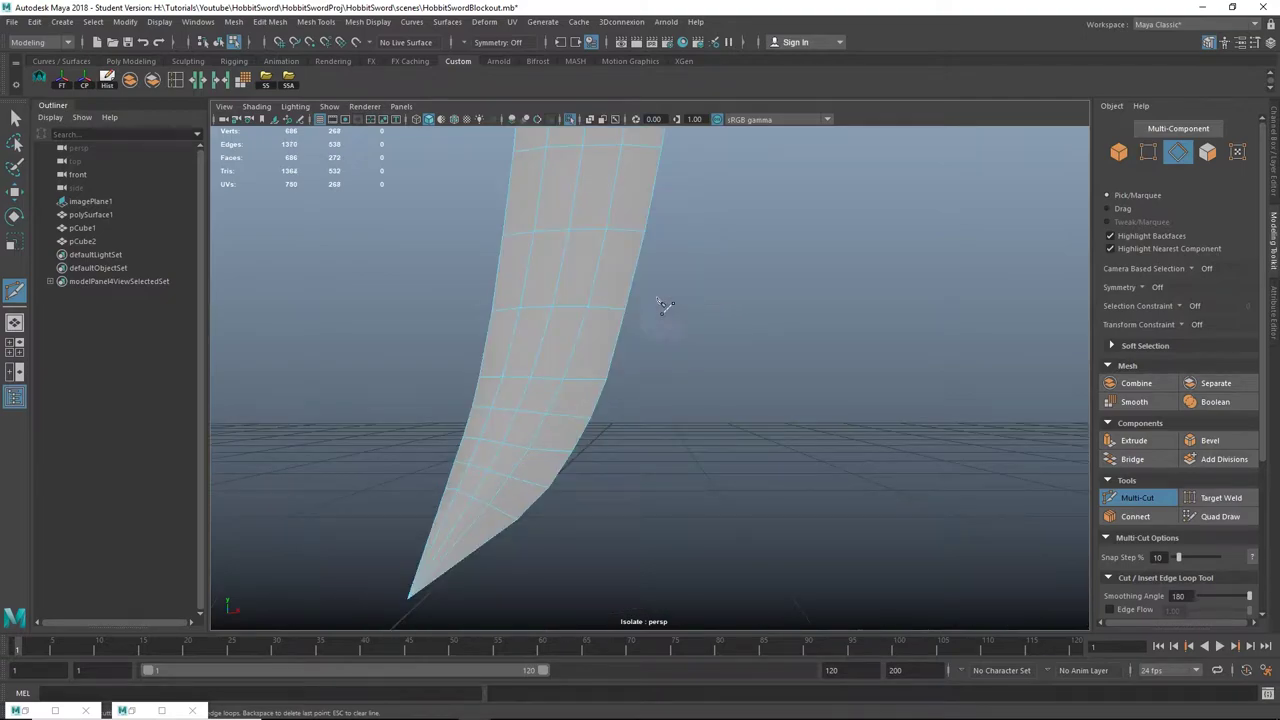
scroll(657, 300, "down", 4)
middle_click_drag(656, 365, 654, 457, "alt")
middle_click_drag(670, 240, 669, 417, "alt")
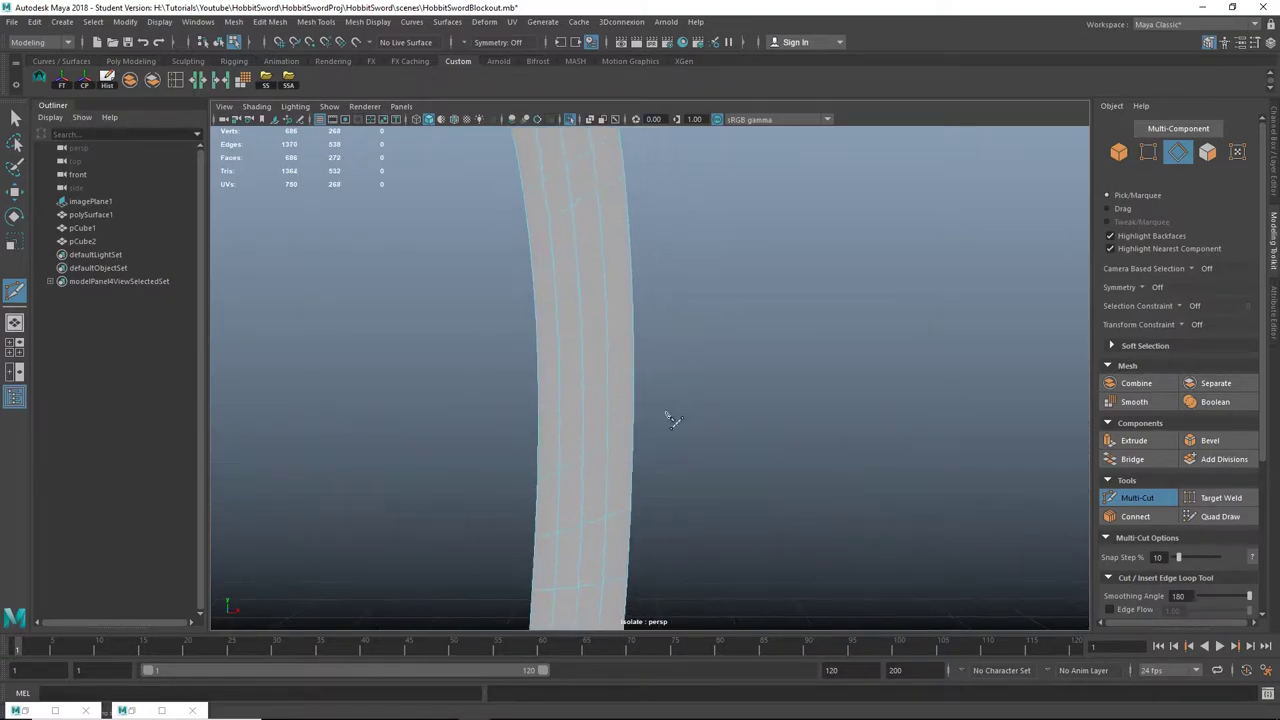
middle_click_drag(655, 180, 660, 335, "alt")
left_click_drag(622, 332, 280, 348, "alt")
scroll(588, 305, "up", 5)
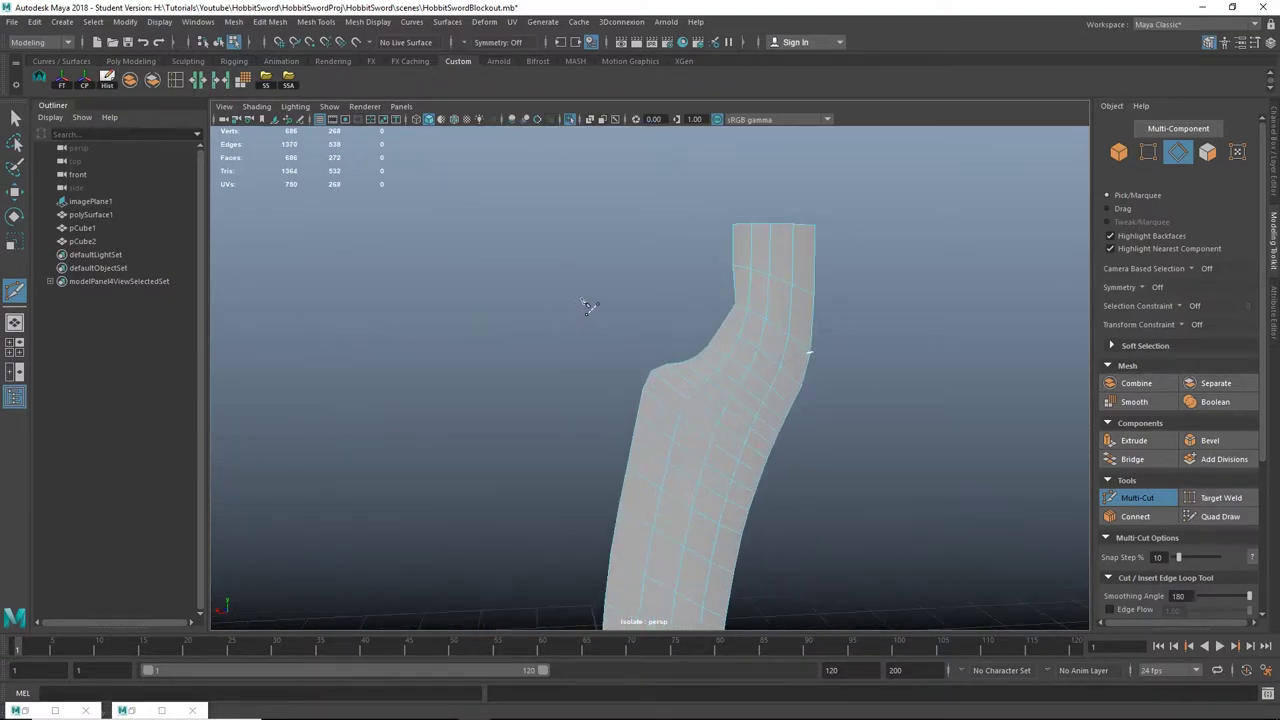
left_click_drag(658, 326, 567, 351, "alt")
scroll(457, 294, "down", 4)
left_click_drag(457, 294, 513, 314, "alt")
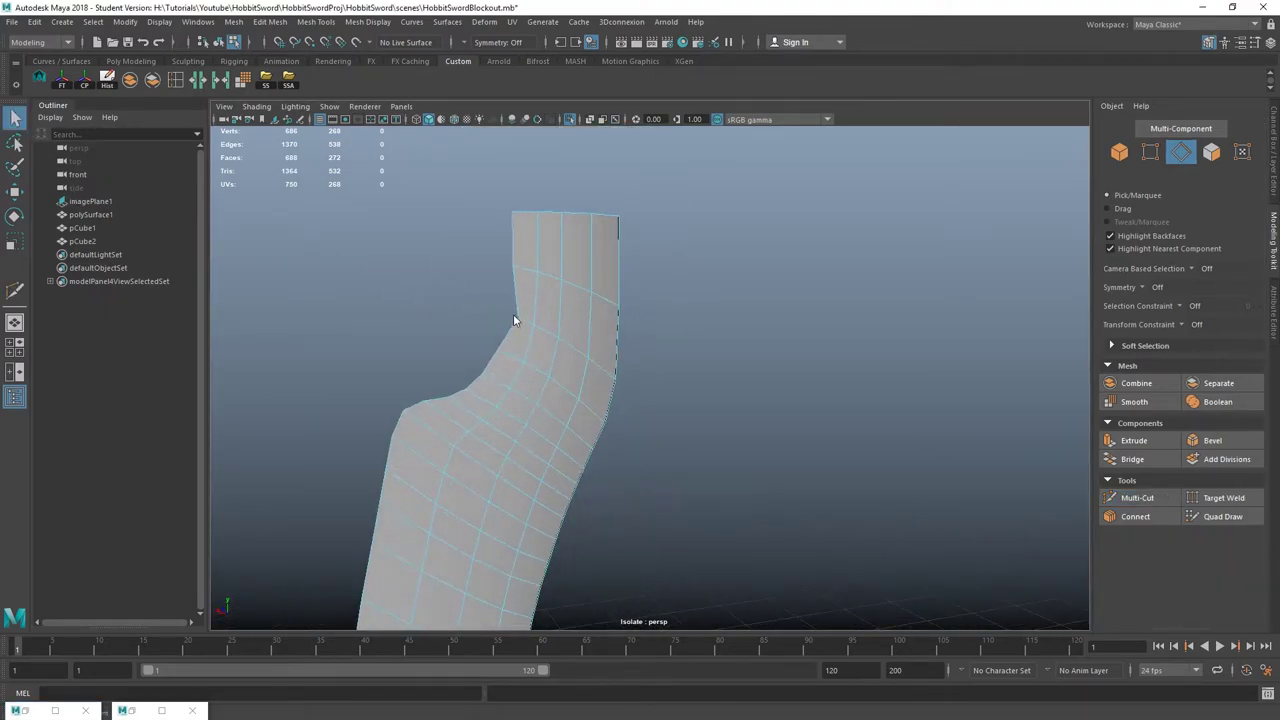
Step: Try moving the two vertices at the neck's inner corner to about X 0.16, Y 5.46, and undo the move
right_click_drag(513, 314, 485, 300)
left_click_drag(528, 327, 529, 328)
scroll(523, 314, "up", 4)
middle_click_drag(523, 314, 573, 358, "alt")
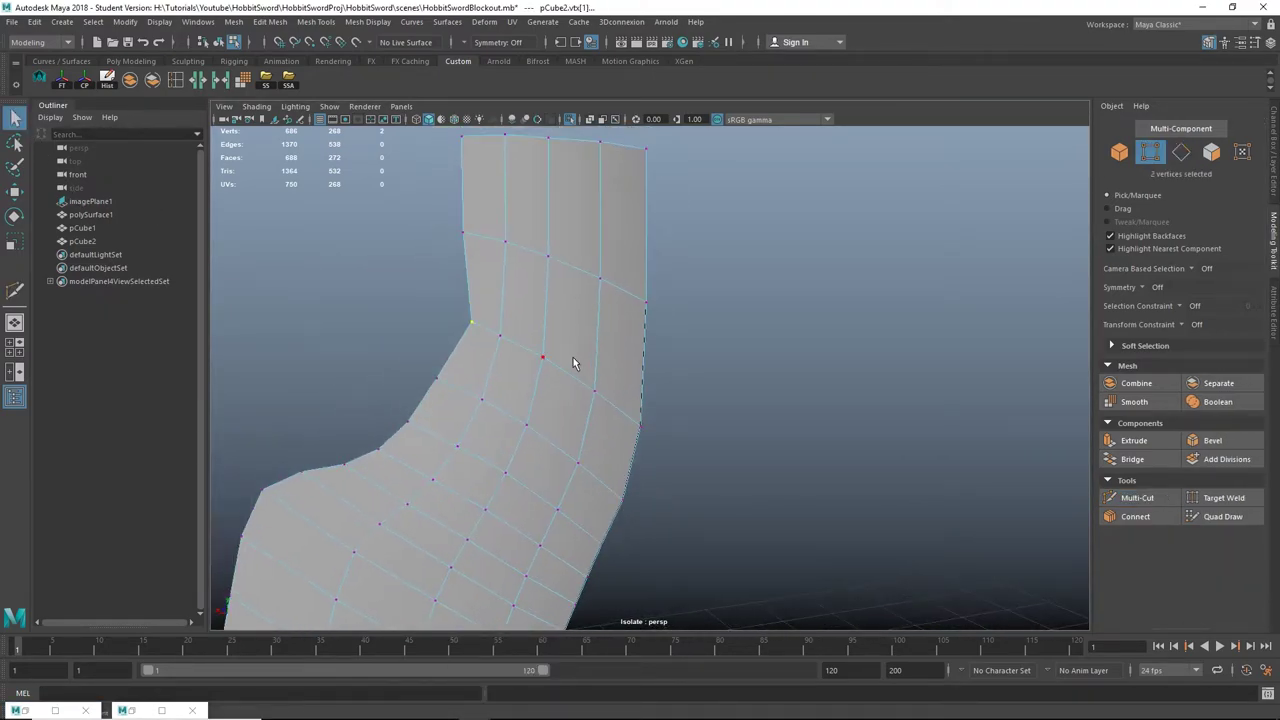
key("w")
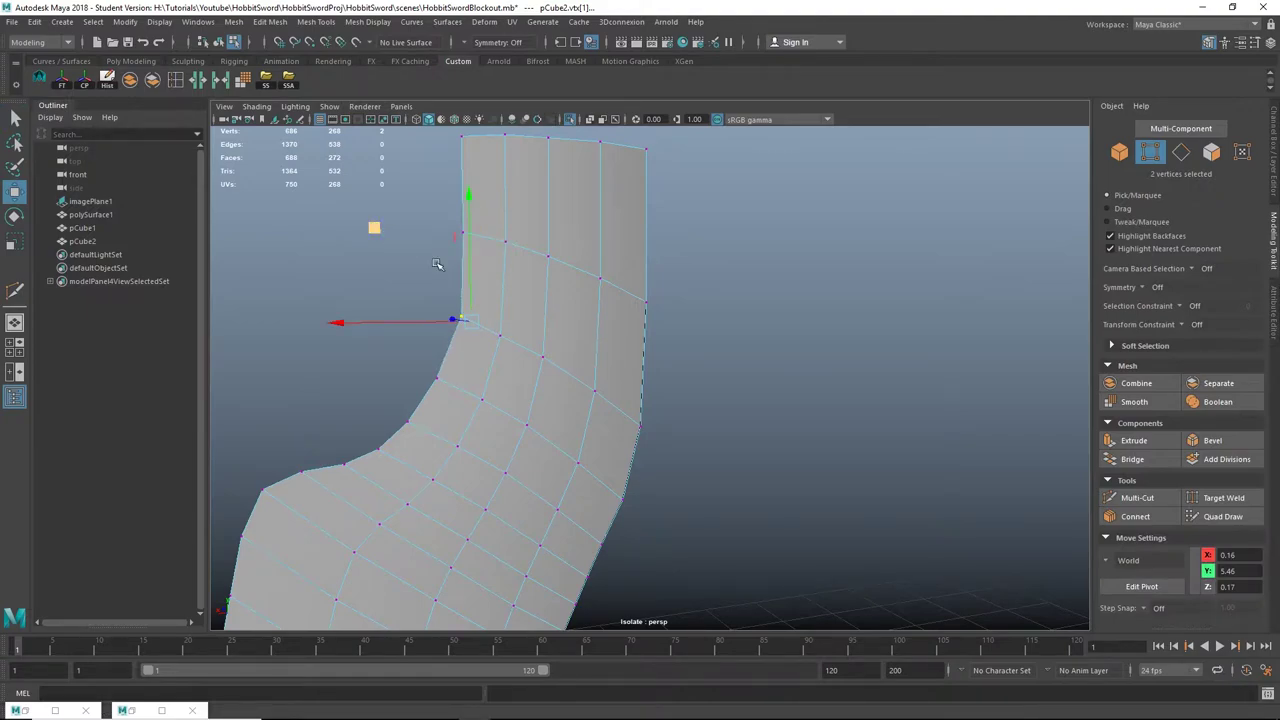
left_click_drag(437, 264, 710, 288, "alt")
middle_click_drag(710, 288, 634, 303, "alt")
key("ctrl+z")
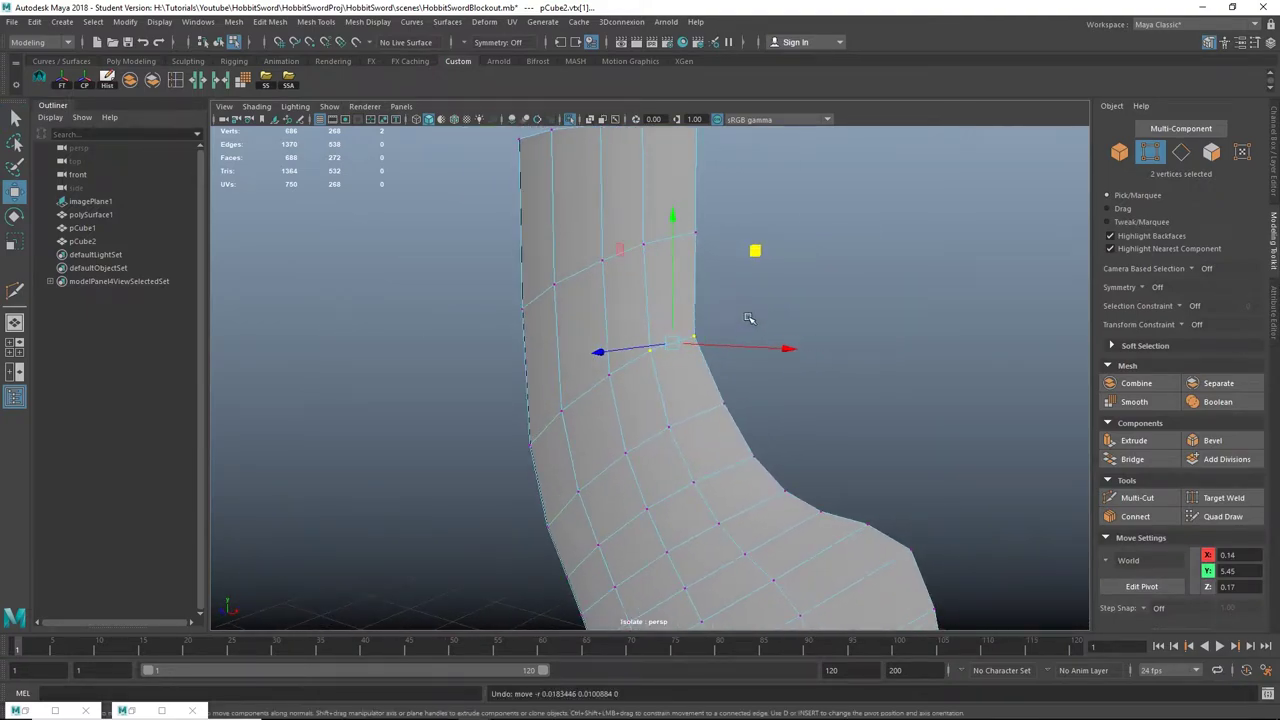
Step: Move only the edge vertex at the neck's inner corner to about X 0.18, Y 5.47
left_click(750, 320)
left_click_drag(750, 322, 710, 331, "alt")
left_click_drag(737, 320, 770, 345)
left_click_drag(766, 346, 819, 340, "alt")
left_click_drag(830, 247, 674, 289)
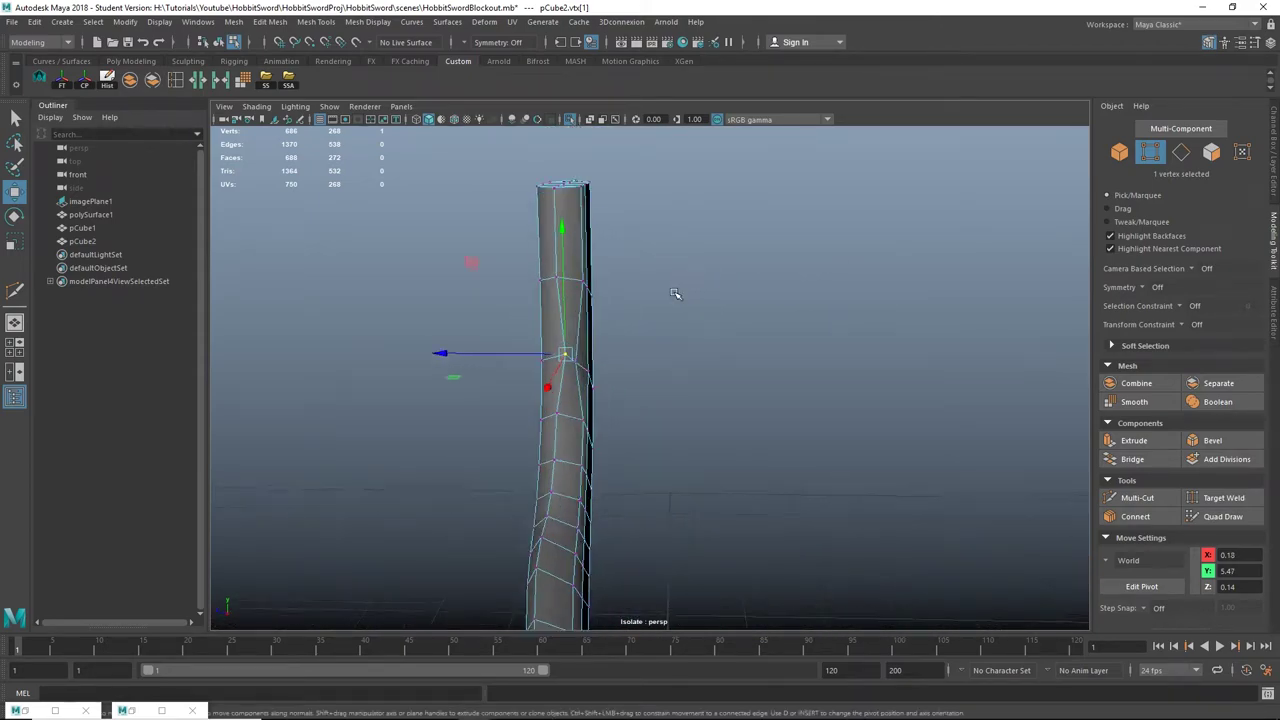
Step: Even out the neck vertices across the blade's thickness, placing the inner corner's edge vertex at about Z 0.15
left_click_drag(563, 347, 649, 289)
left_click_drag(541, 322, 575, 372)
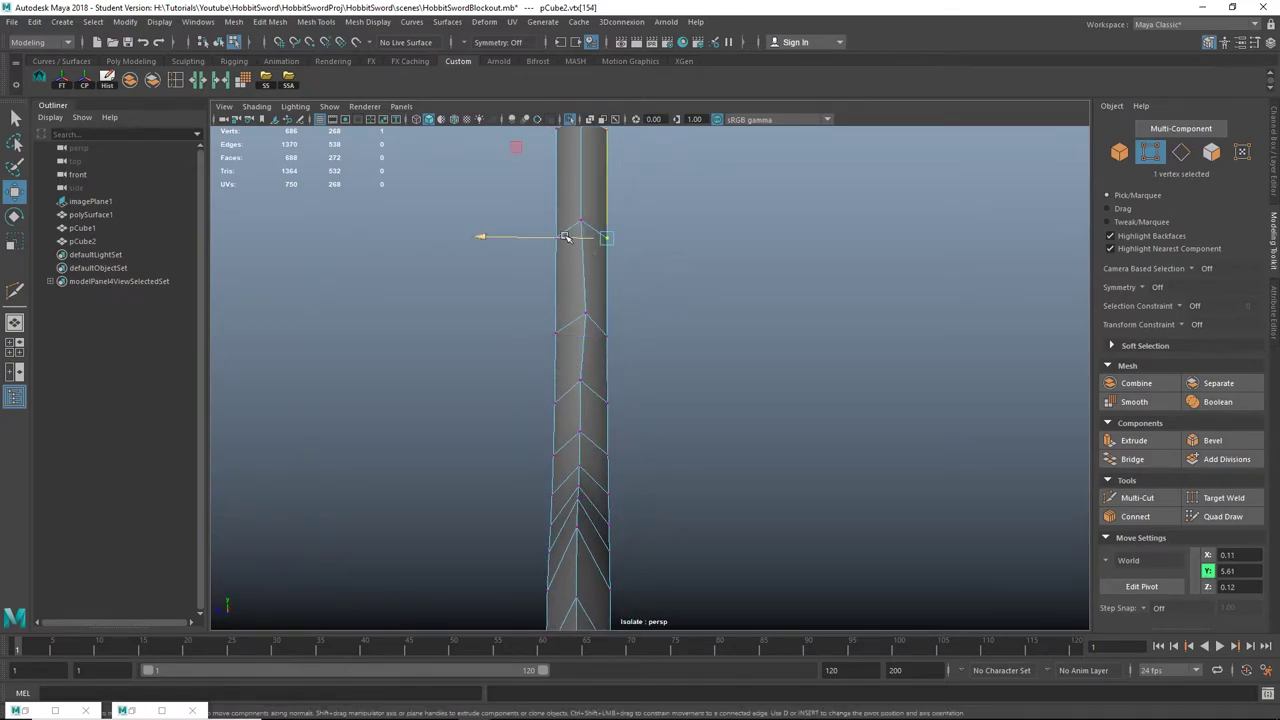
left_click(589, 313)
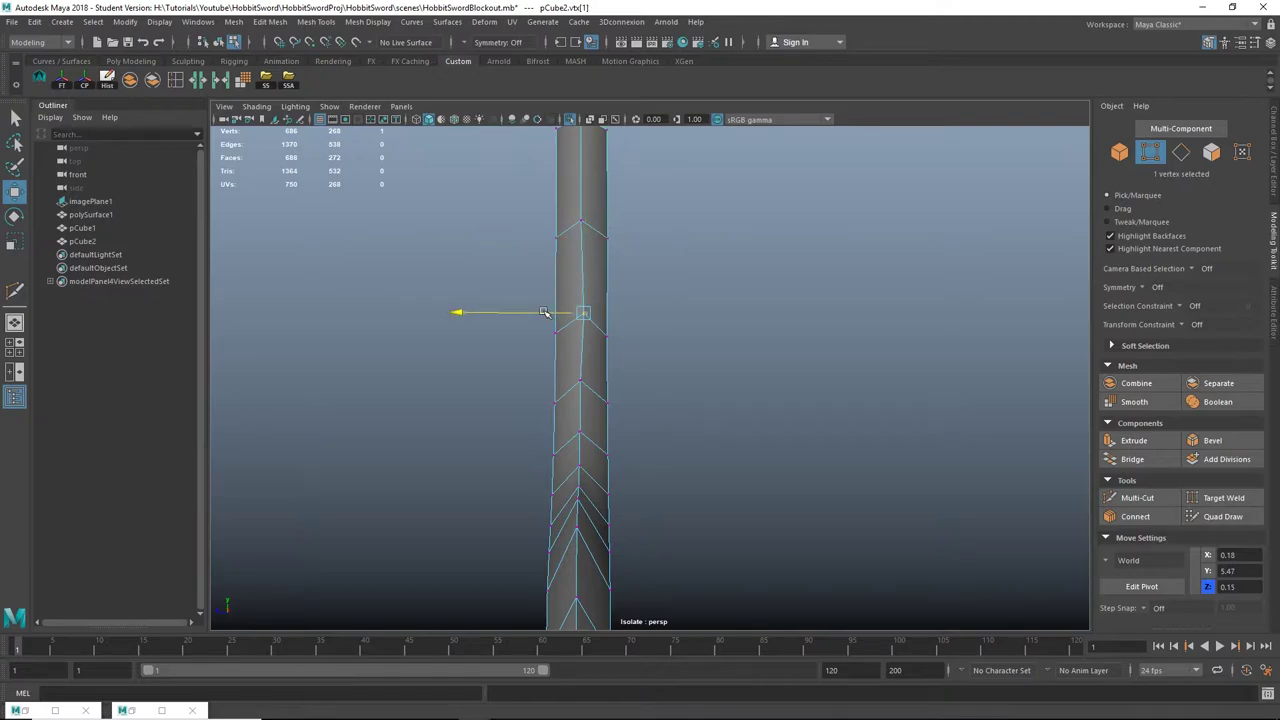
Step: Select the edge loop running around the blade's sharp outline and cut the UVs along it
left_click_drag(543, 314, 566, 266, "alt")
right_click_drag(566, 266, 571, 226)
double_click(569, 241)
right_click_drag(640, 390, 575, 395, "alt")
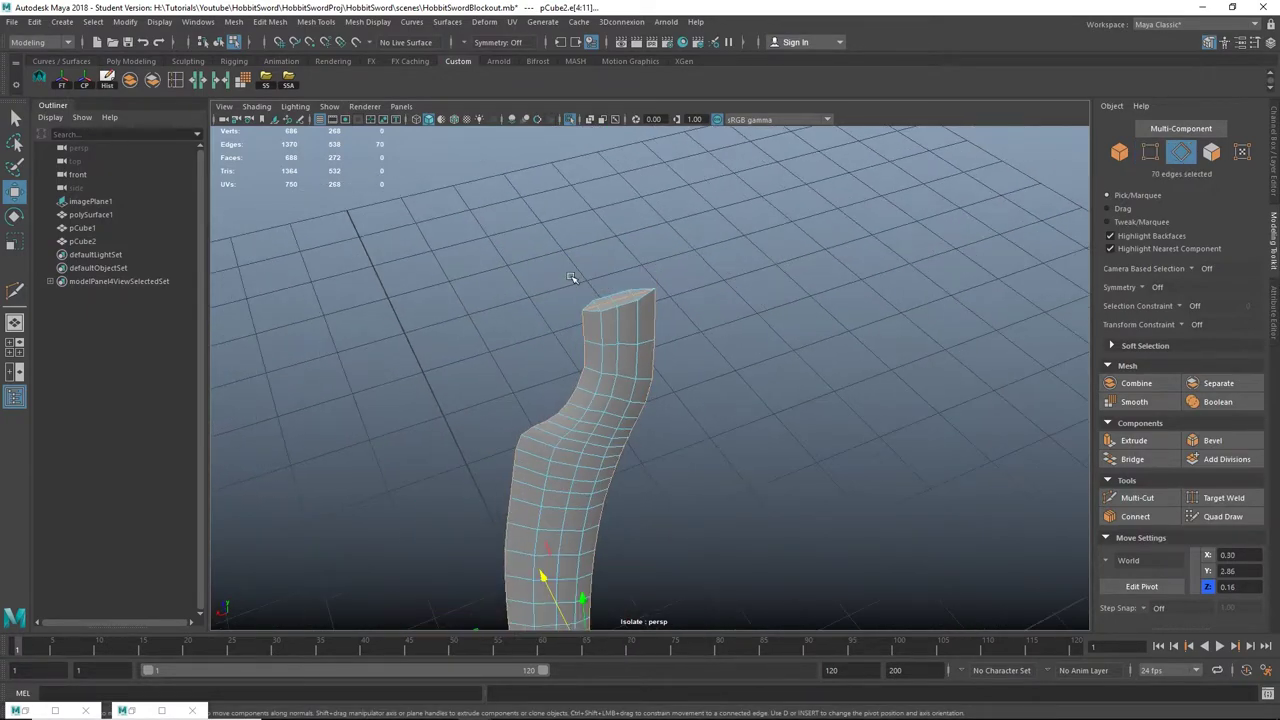
left_click_drag(575, 395, 697, 331, "alt")
middle_click_drag(697, 500, 665, 310, "alt")
right_click_drag(665, 310, 575, 328, "alt")
left_click_drag(575, 328, 563, 303, "alt")
scroll(690, 338, "up", 5)
left_click(203, 85)
Step: Return to object mode, select the blade and open the UV Editor
right_click_drag(566, 203, 622, 184)
left_click(620, 180)
left_click(568, 200)
left_click(512, 22)
left_click(533, 47)
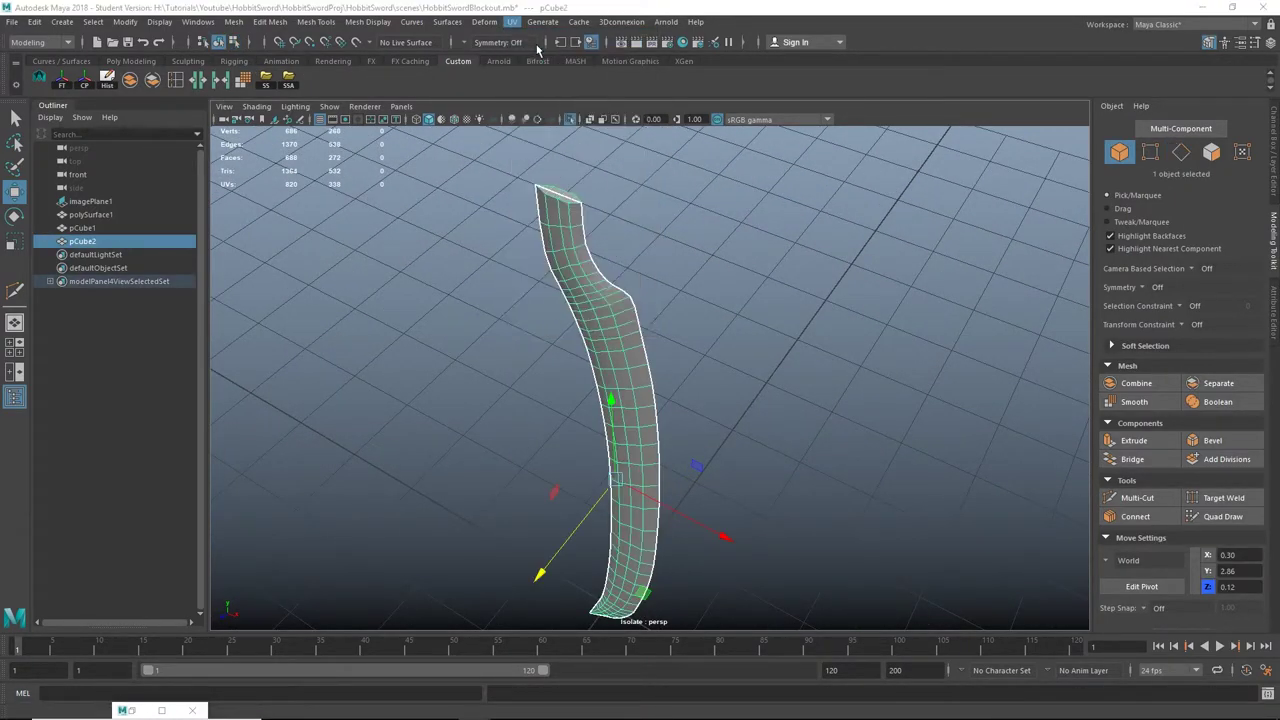
Step: Select both of the blade's UV shells and unfold them
scroll(560, 425, "down", 2)
right_click_drag(547, 432, 491, 409)
left_click_drag(451, 360, 831, 524)
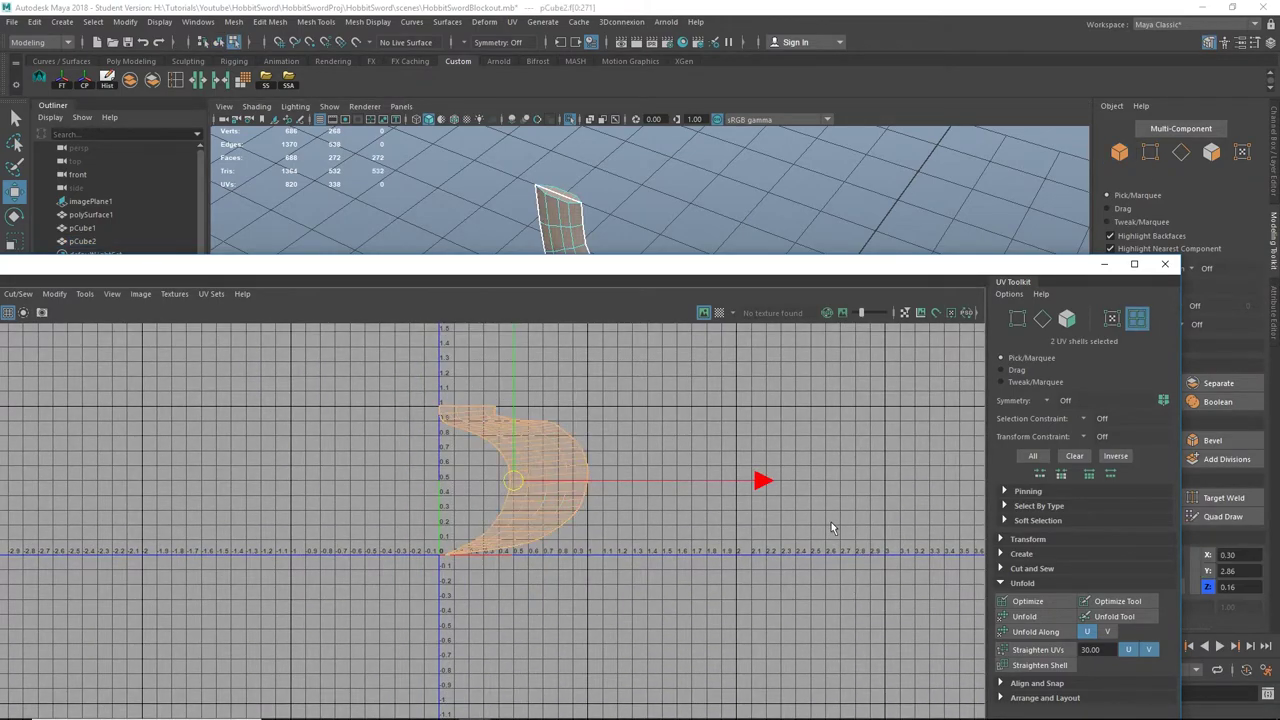
left_click(1038, 619)
scroll(672, 470, "down", 1)
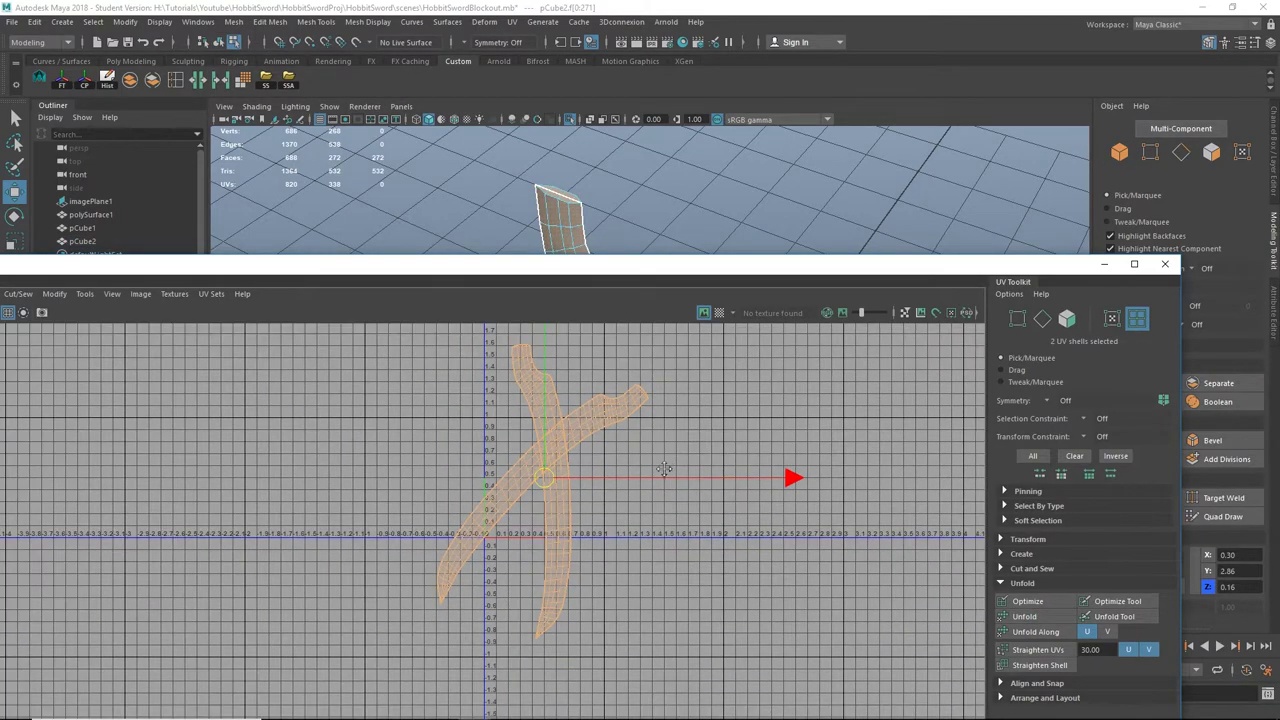
Step: Reselect both unfolded shells and lay them out upright, side by side, within the 0 to 1 UV space
middle_click_drag(663, 458, 675, 503, "alt")
left_click(524, 511)
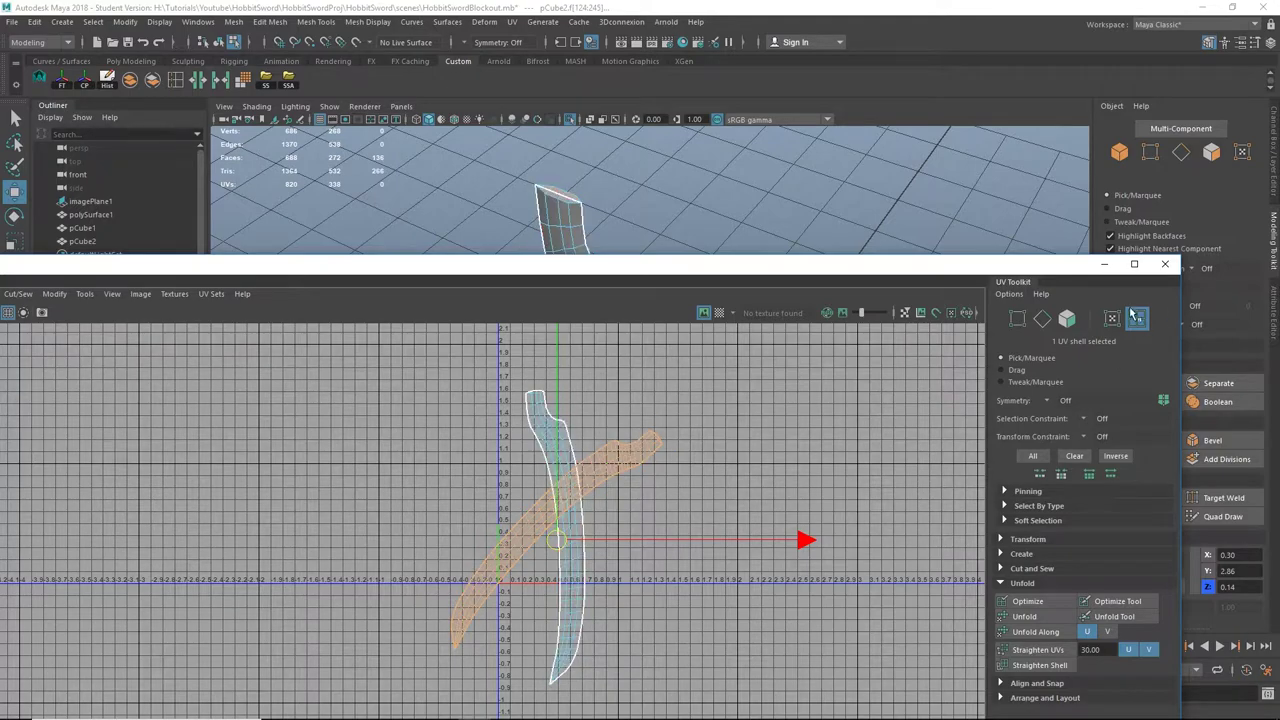
left_click_drag(645, 482, 442, 280)
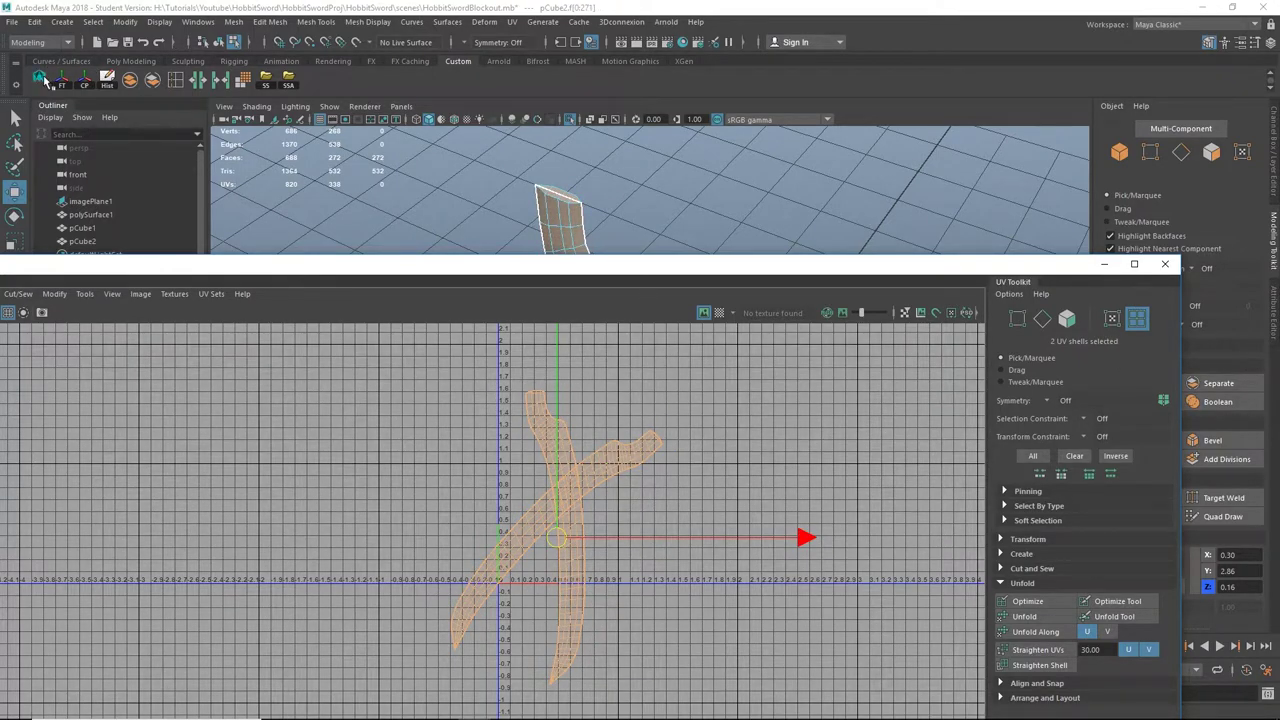
left_click(43, 79)
scroll(617, 498, "up", 2)
middle_click_drag(565, 476, 667, 446, "alt")
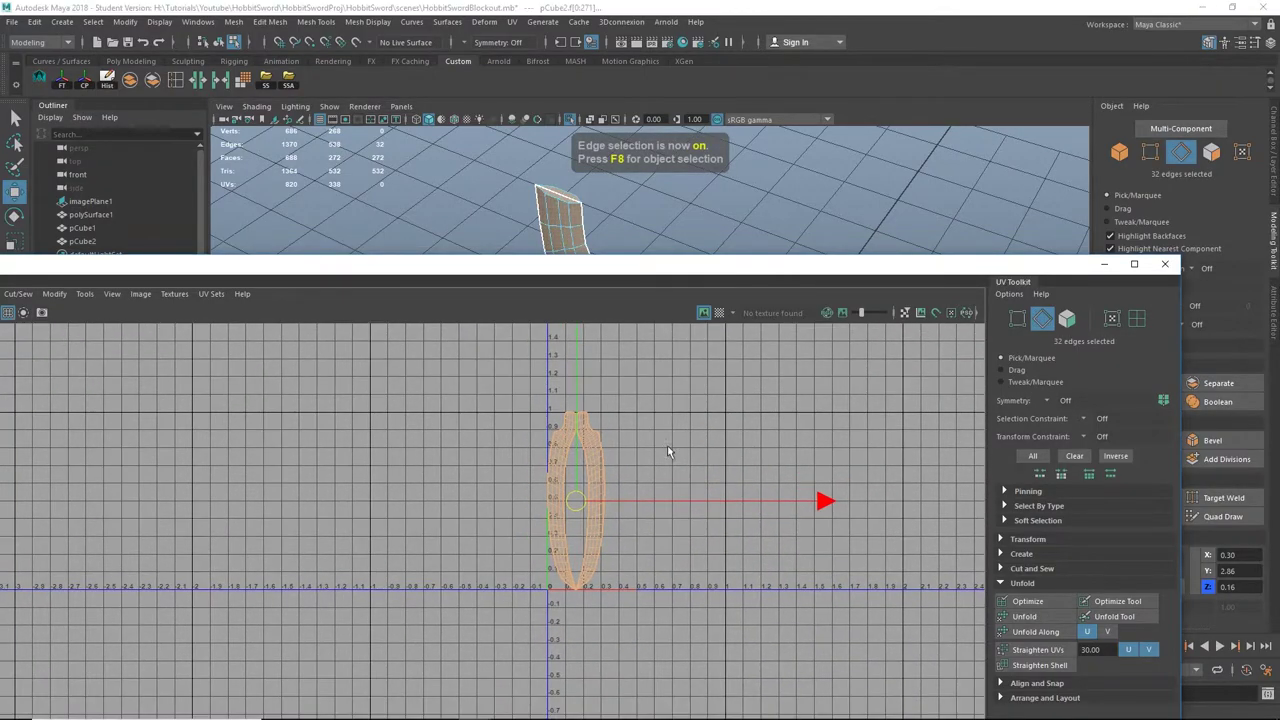
Step: Return to object mode, reselect the blade and bring its UV layout back up
scroll(640, 458, "up", 3)
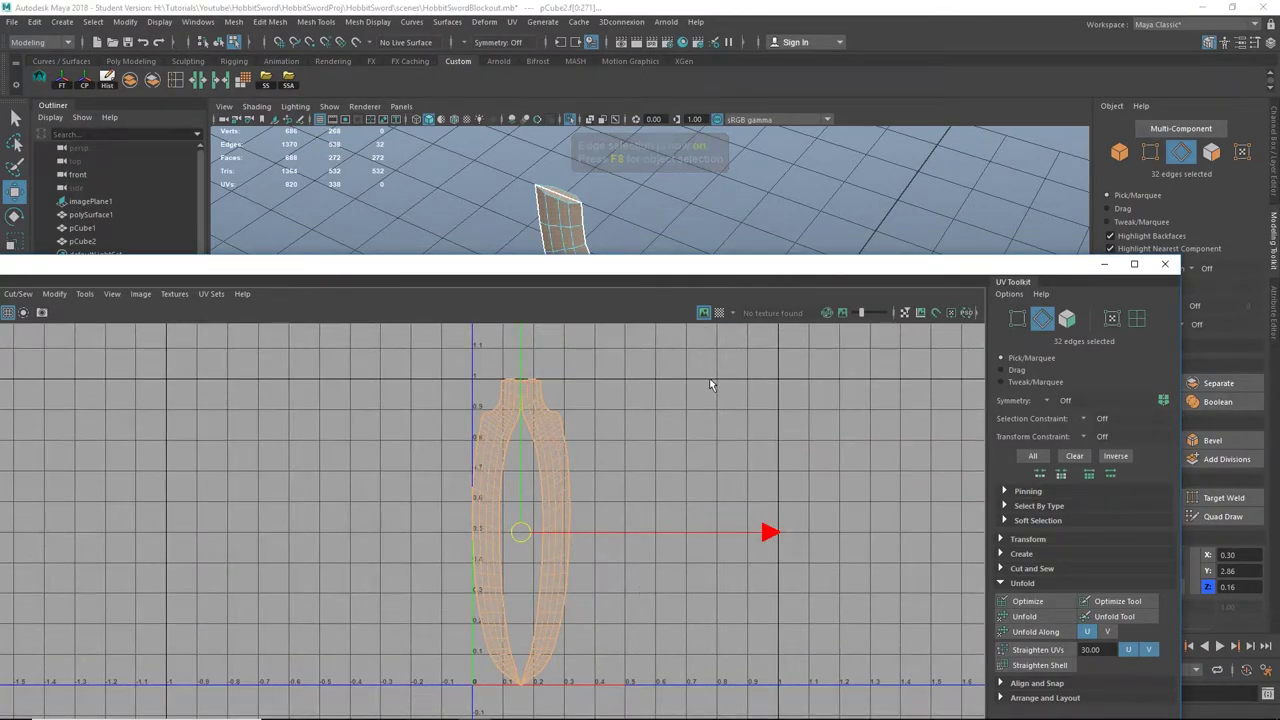
scroll(650, 400, "down", 1)
middle_click_drag(605, 411, 474, 418, "alt")
left_click(1104, 265)
left_click_drag(913, 327, 543, 350, "alt")
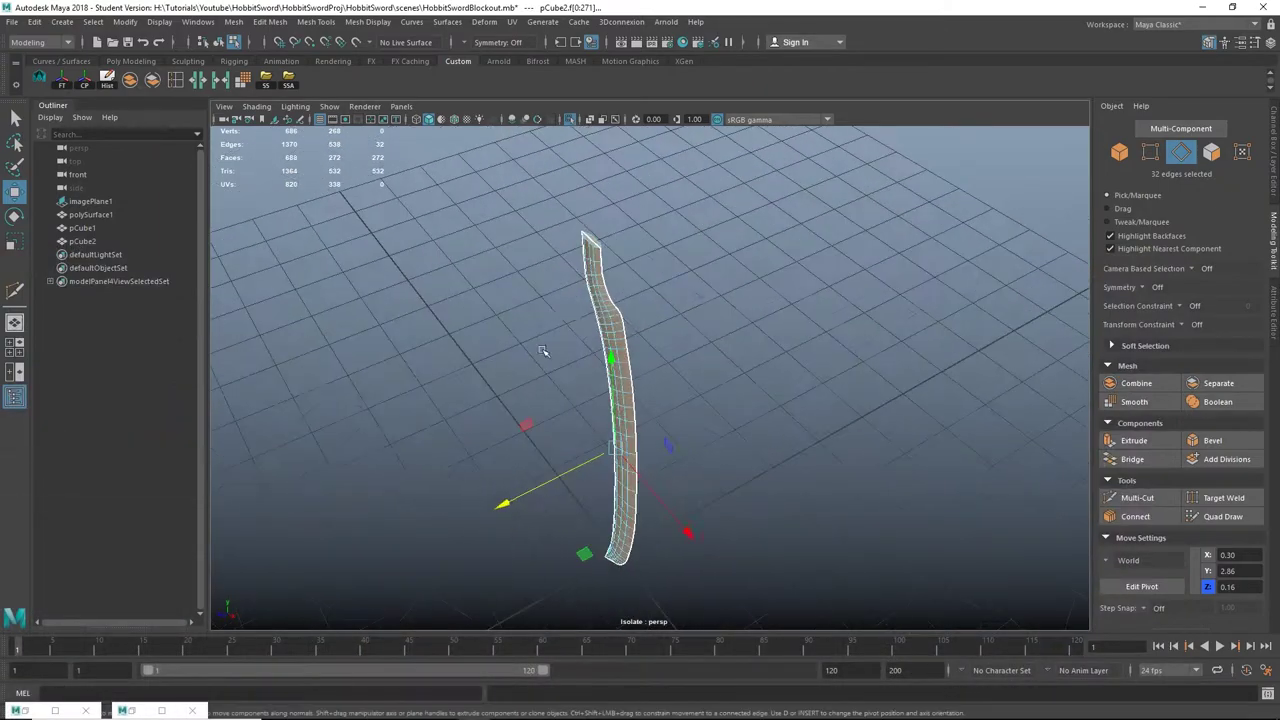
right_click_drag(477, 294, 586, 260)
left_click(612, 261)
left_click(598, 261)
left_click(58, 714)
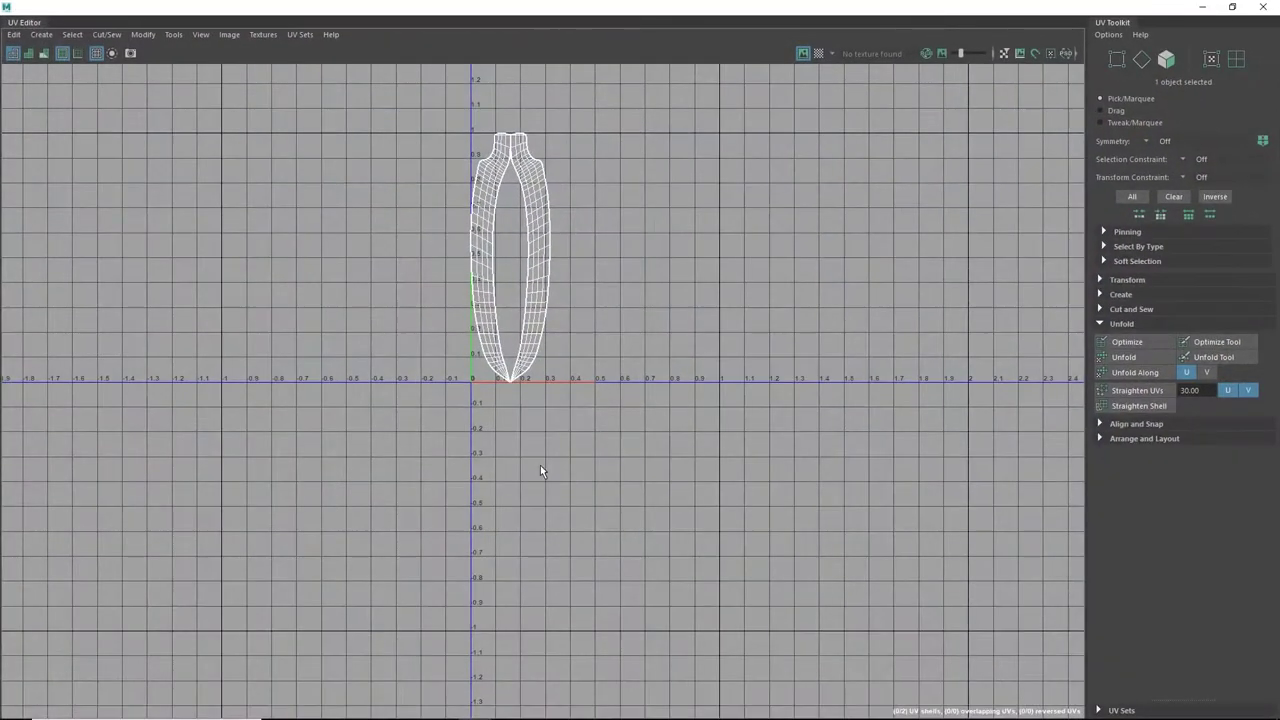
Step: Switch to UV shell selection, apply the checker map to the blade and place the UV Editor beside the viewport
scroll(527, 366, "down", 1)
middle_click_drag(534, 314, 546, 440, "alt")
right_click_drag(543, 322, 516, 307)
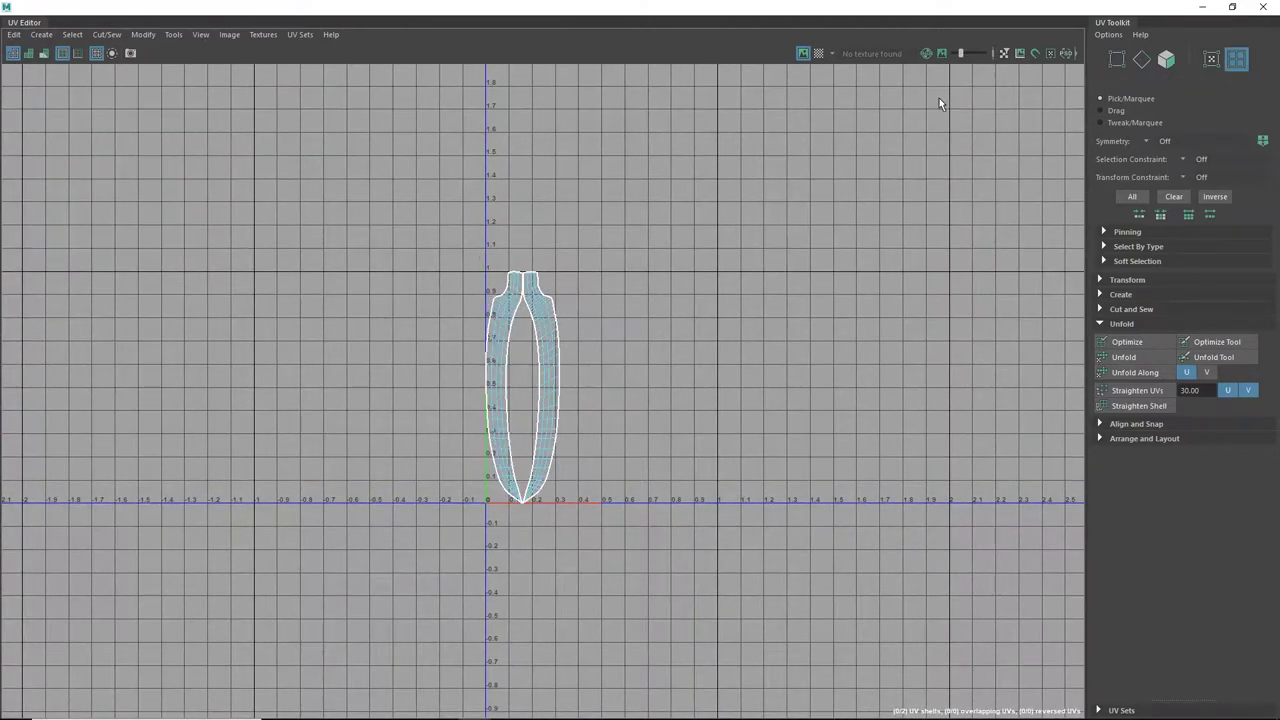
left_click(817, 53)
left_click_drag(834, 11, 1279, 140)
Step: Inspect the checker pattern along both faces of the blade for stretching or uneven squares
middle_click_drag(622, 373, 506, 446, "alt")
left_click_drag(506, 446, 614, 400, "alt")
middle_click_drag(614, 400, 530, 418, "alt")
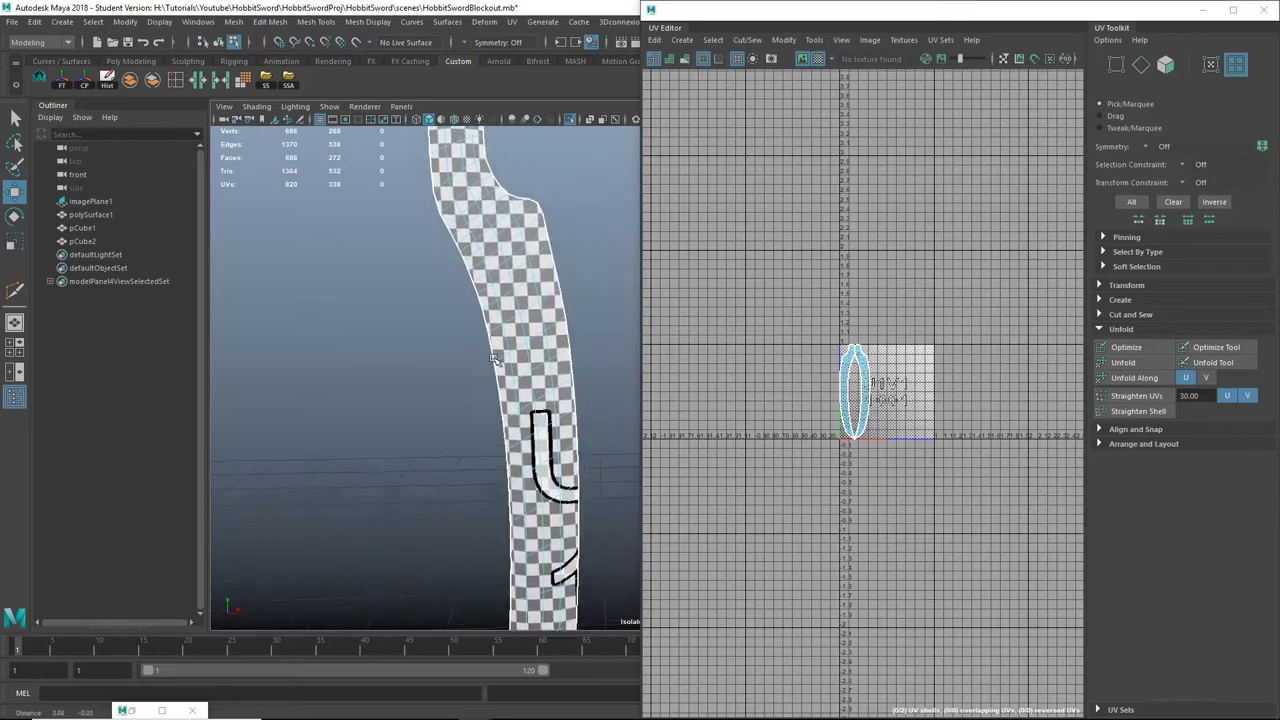
left_click_drag(530, 418, 510, 361, "alt")
right_click_drag(510, 361, 494, 471, "alt")
middle_click_drag(494, 471, 446, 354, "alt")
left_click_drag(446, 354, 569, 329, "alt")
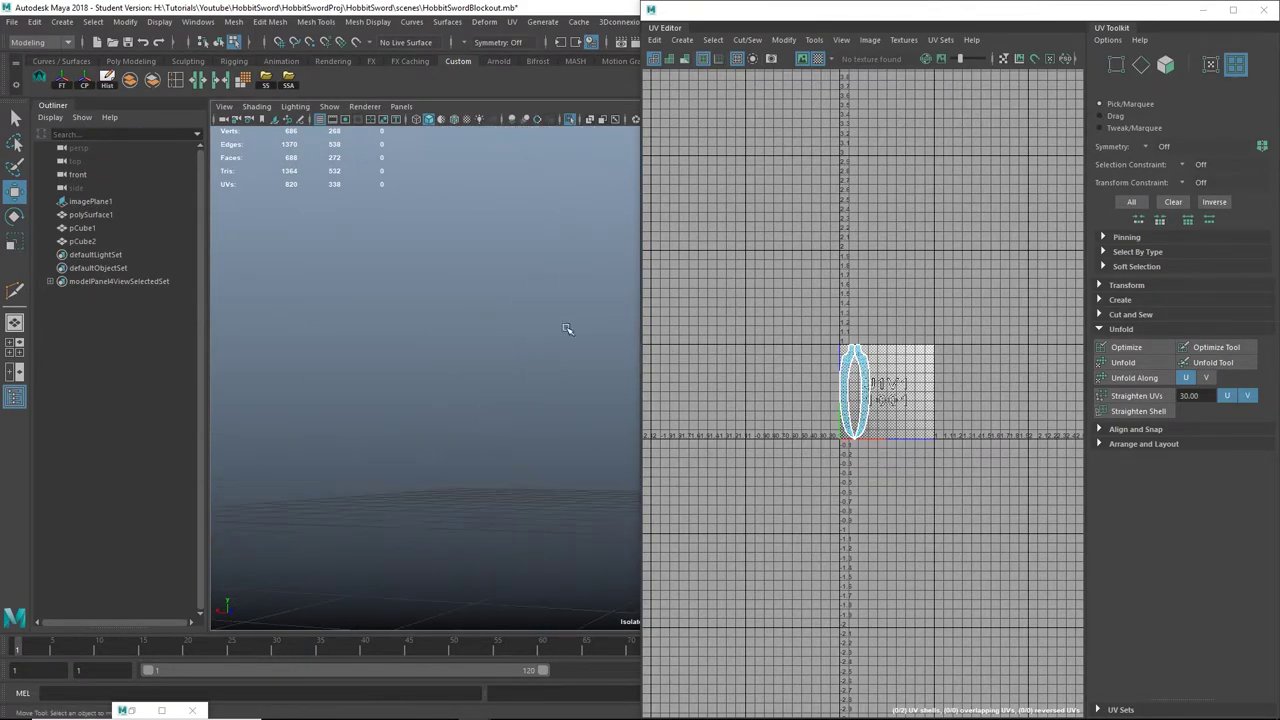
middle_click_drag(569, 329, 268, 392, "alt")
right_click_drag(268, 392, 546, 294, "alt")
middle_click_drag(546, 294, 497, 455, "alt")
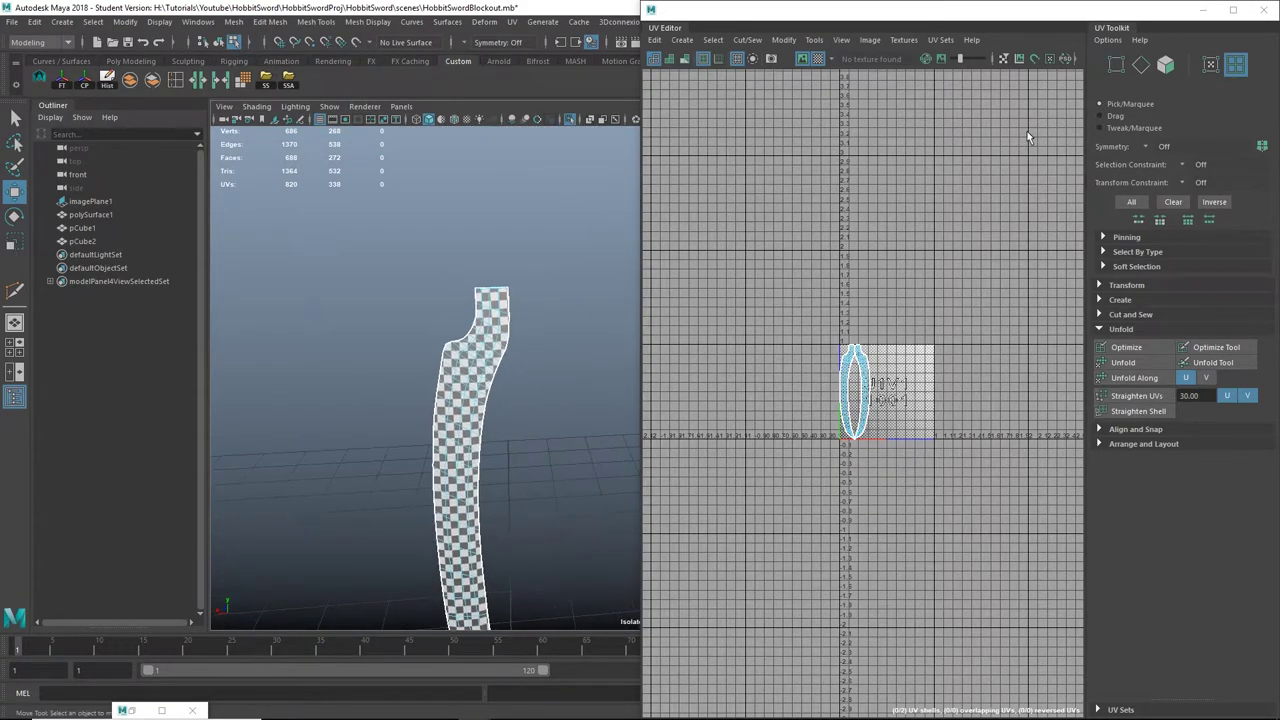
Step: Turn off the checker map, minimize the UV Editor and show the whole sword in object mode
left_click(1212, 12)
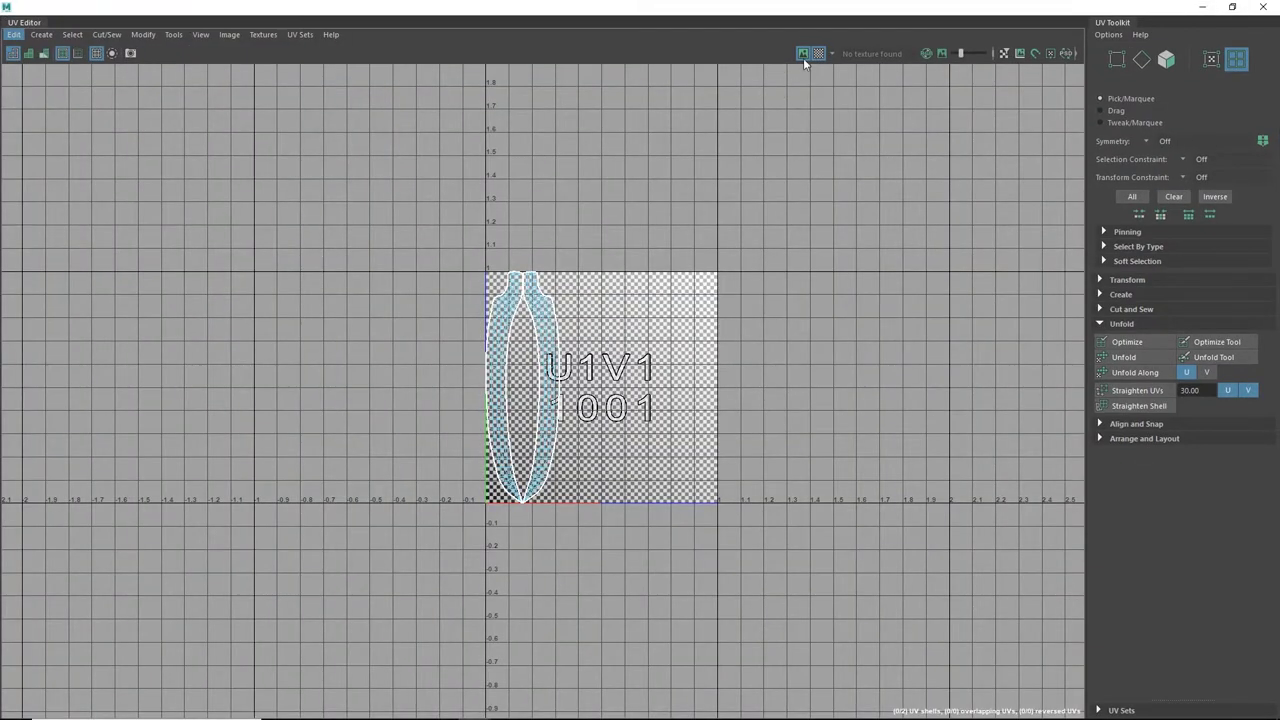
left_click(804, 59)
left_click(1205, 9)
right_click_drag(592, 406, 490, 382, "alt")
left_click_drag(490, 382, 562, 372, "alt")
right_click_drag(541, 416, 643, 526, "alt")
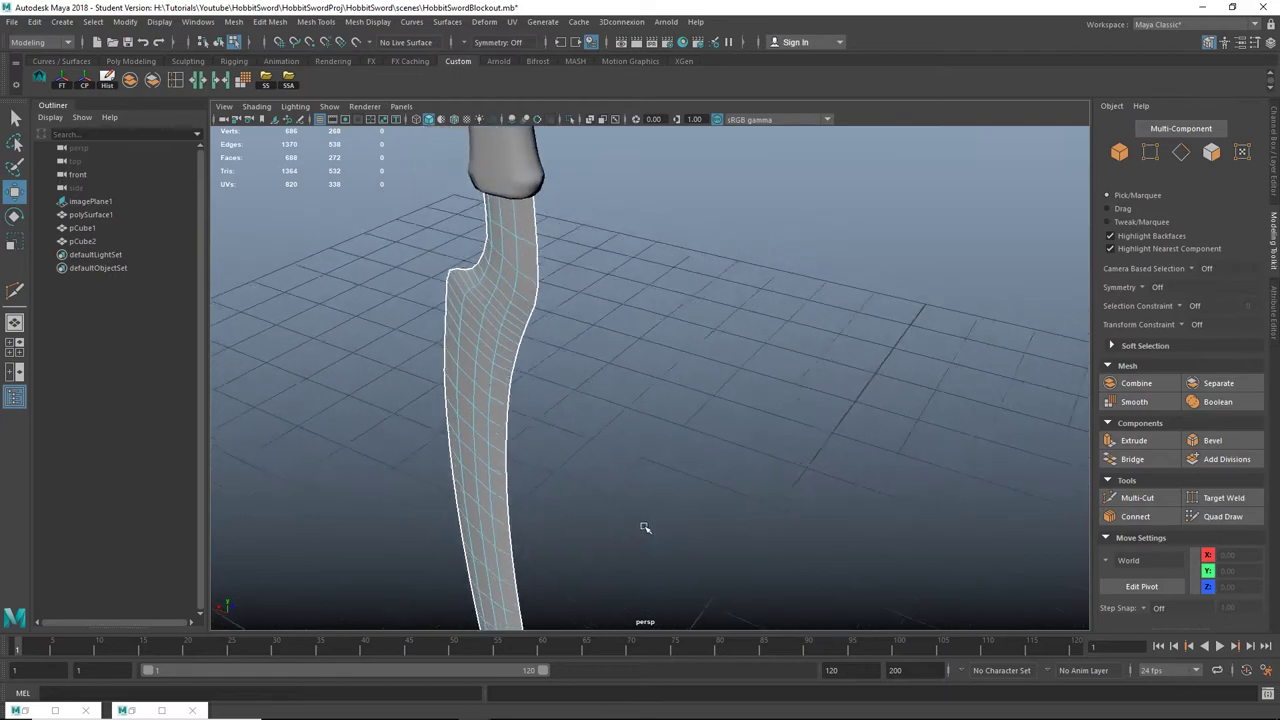
left_click_drag(643, 526, 662, 345, "alt")
right_click_drag(569, 443, 633, 305)
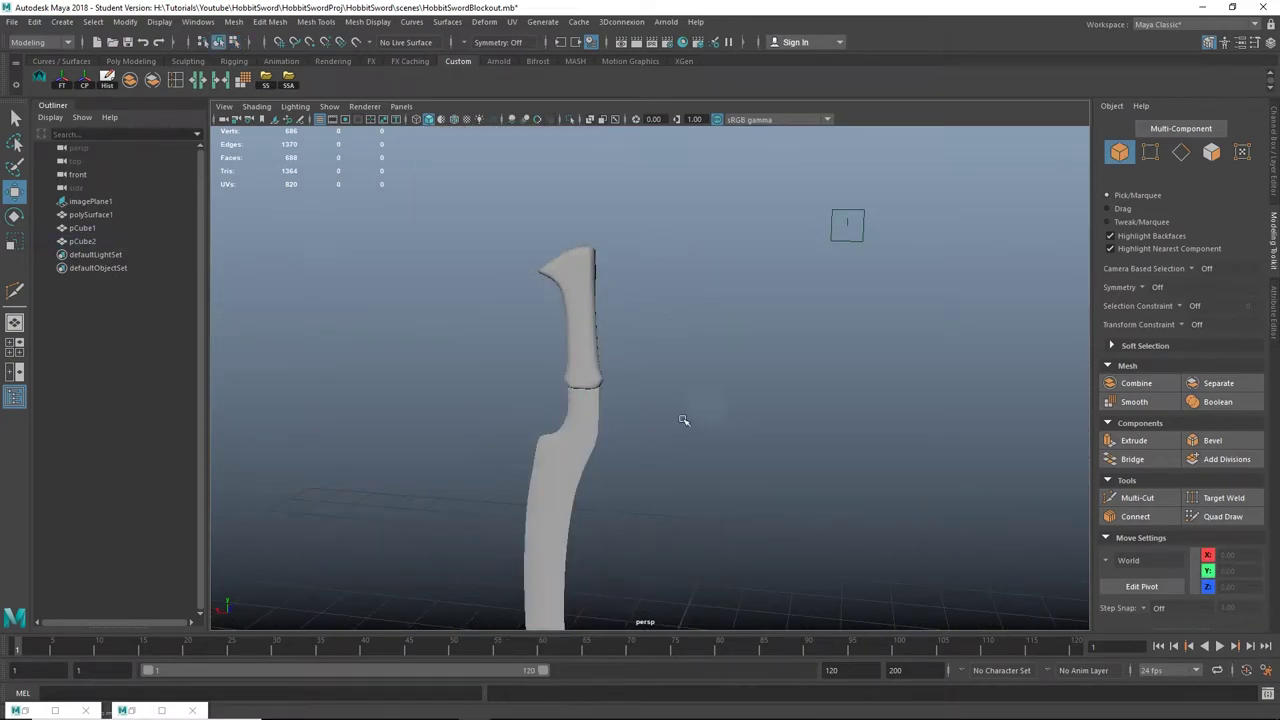
Step: Select the handle and, in face mode, select the two face loops running around the pommel's upper edge
left_click_drag(754, 377, 638, 305, "alt")
right_click_drag(638, 305, 660, 328, "alt")
middle_click_drag(660, 328, 660, 425, "alt")
right_click_drag(640, 302, 660, 320, "alt")
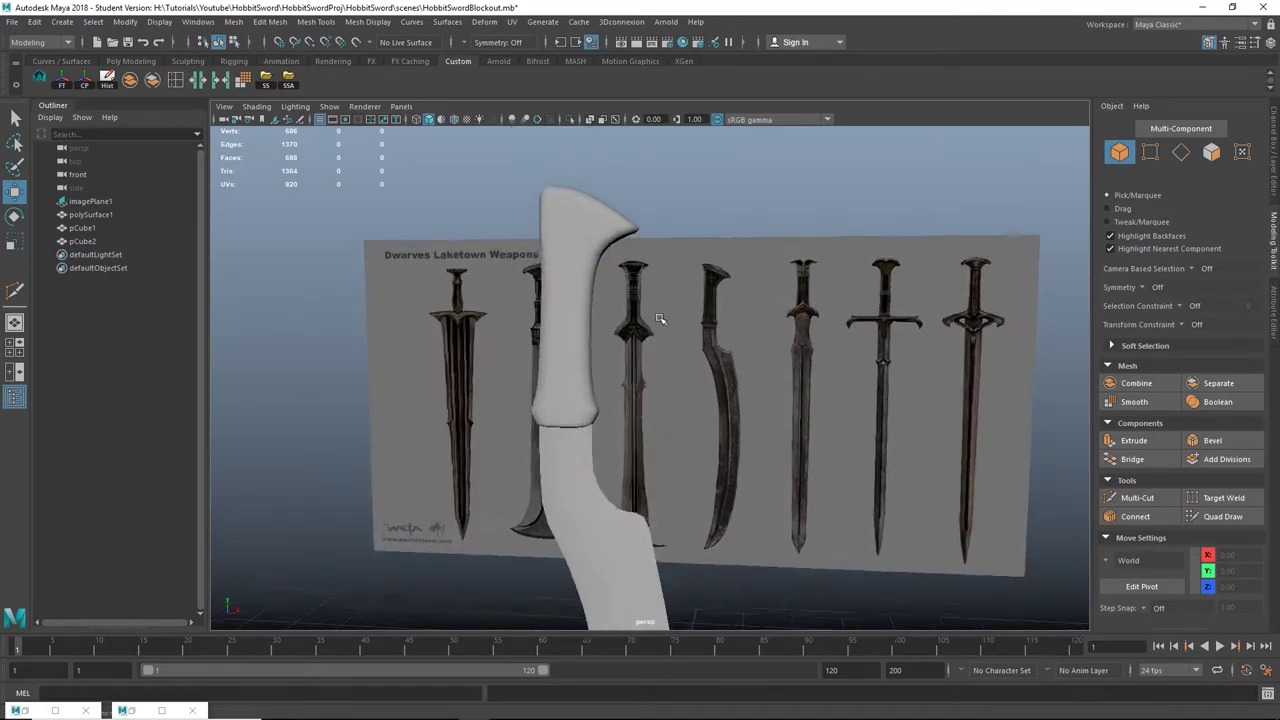
middle_click_drag(660, 320, 664, 355, "alt")
left_click(602, 283)
right_click_drag(602, 283, 608, 322, "alt")
middle_click_drag(608, 322, 584, 354, "alt")
left_click_drag(584, 354, 586, 366, "alt")
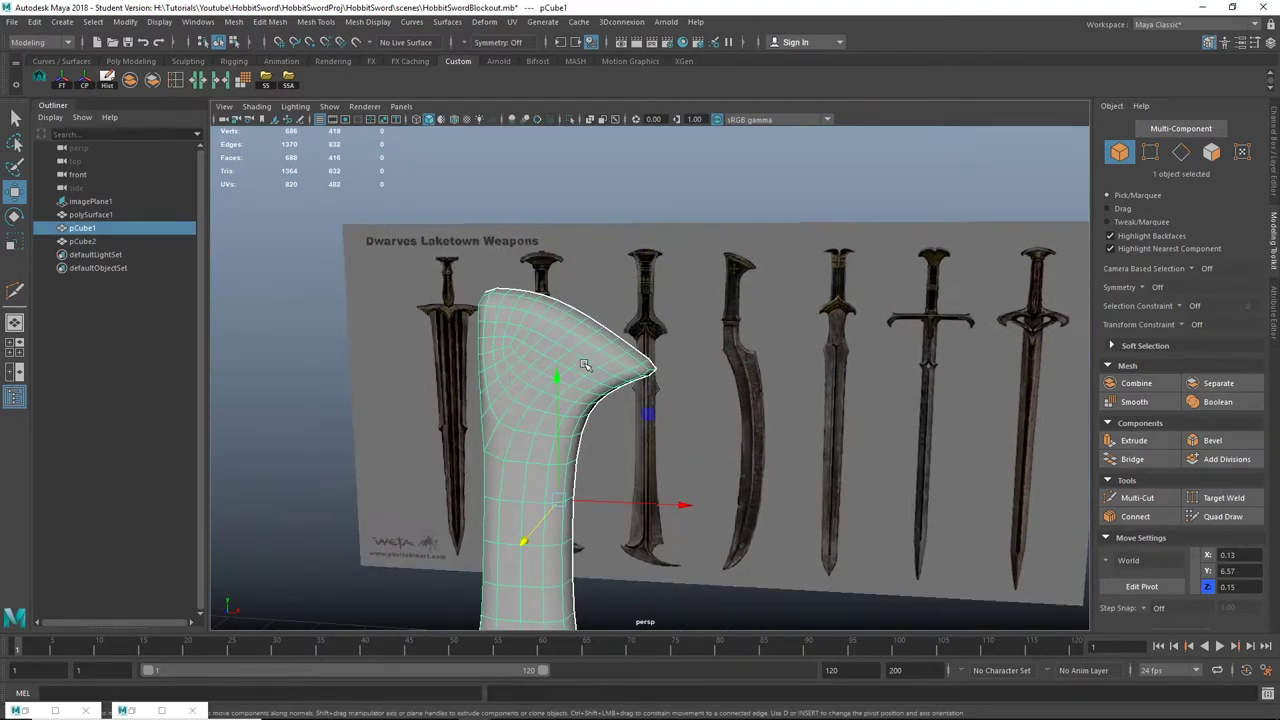
right_click_drag(583, 322, 587, 360)
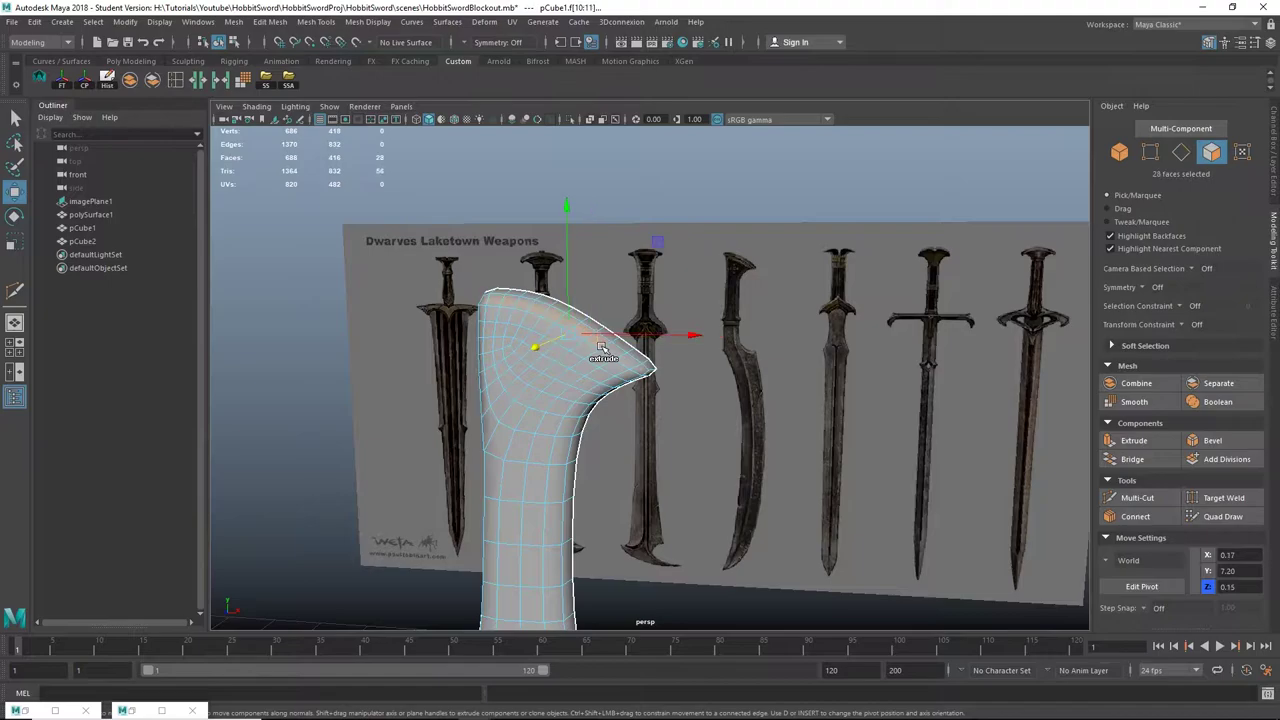
left_click_drag(601, 347, 585, 400, "alt")
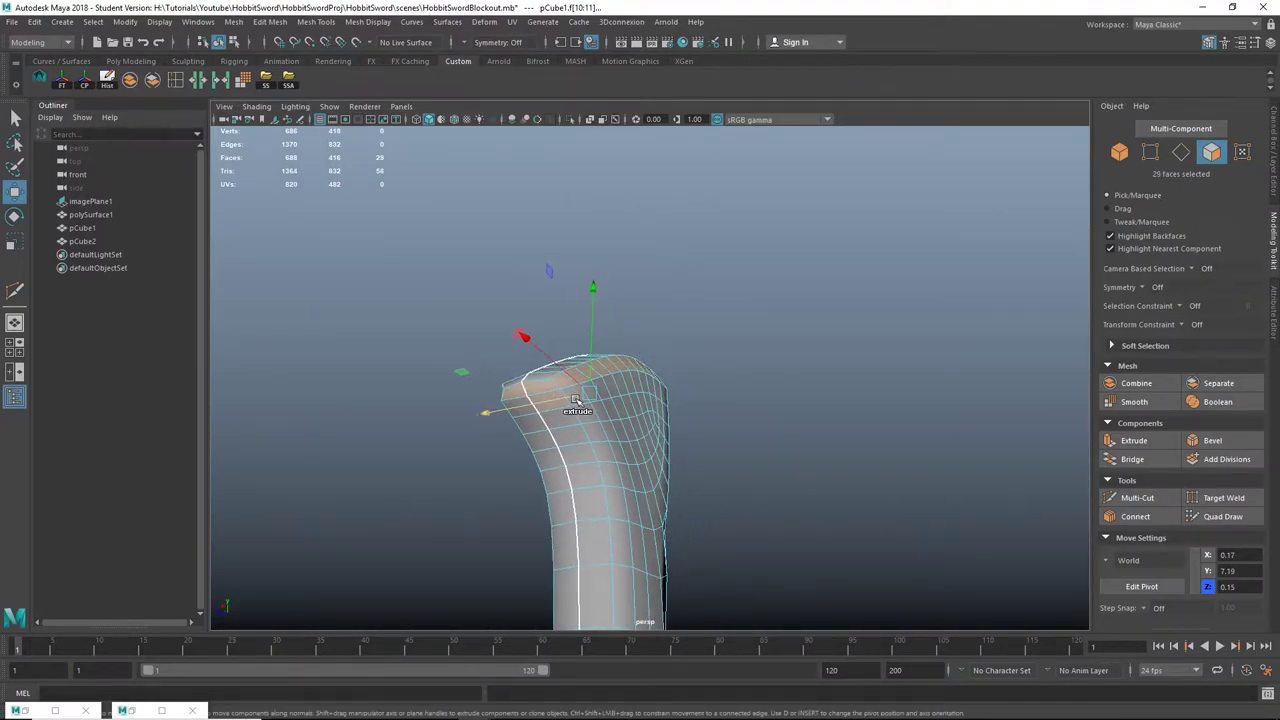
double_click(578, 401, "shift")
left_click_drag(578, 401, 709, 383, "alt")
middle_click_drag(709, 383, 632, 407, "alt")
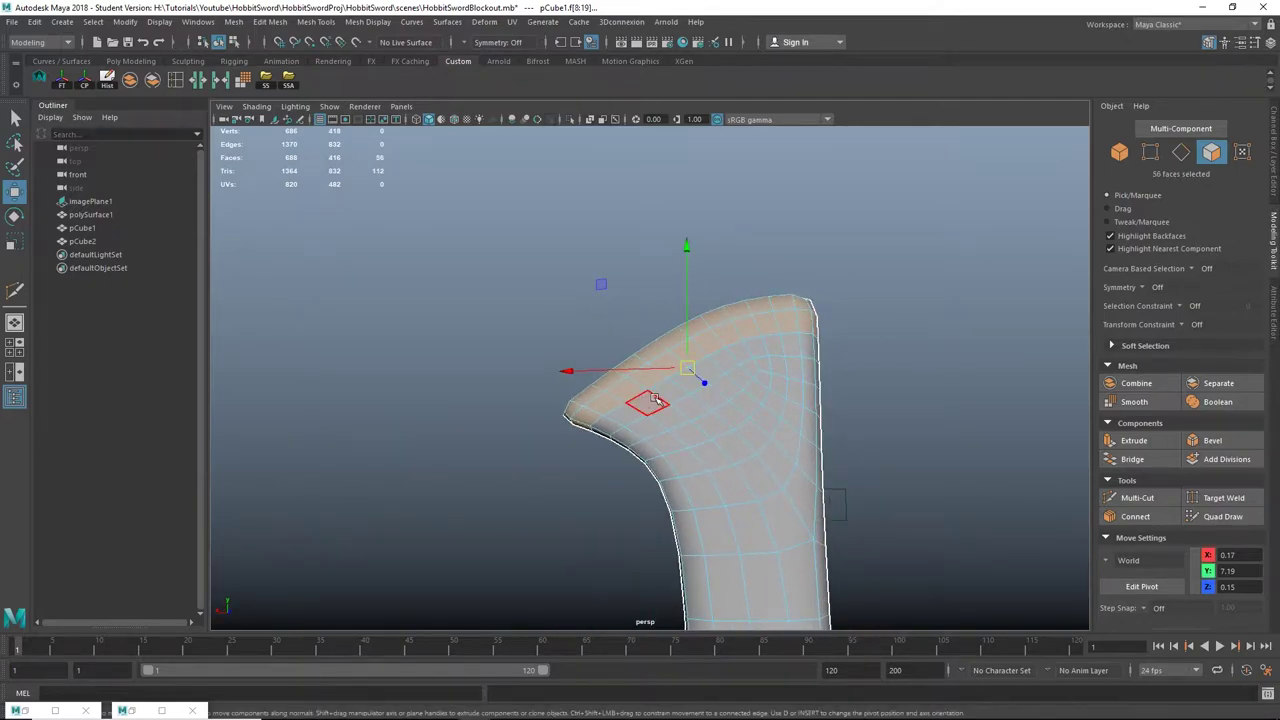
Step: Extrude the selected pommel faces outward to form a raised rim
key("q")
left_click_drag(790, 397, 745, 386, "alt")
right_click(609, 344, "shift")
left_click(609, 377)
left_click_drag(412, 316, 394, 317)
left_click_drag(500, 318, 521, 349, "alt")
Step: Select the two edge loops along the pommel rim and bevel them with 3 segments
right_click_drag(521, 323, 522, 285)
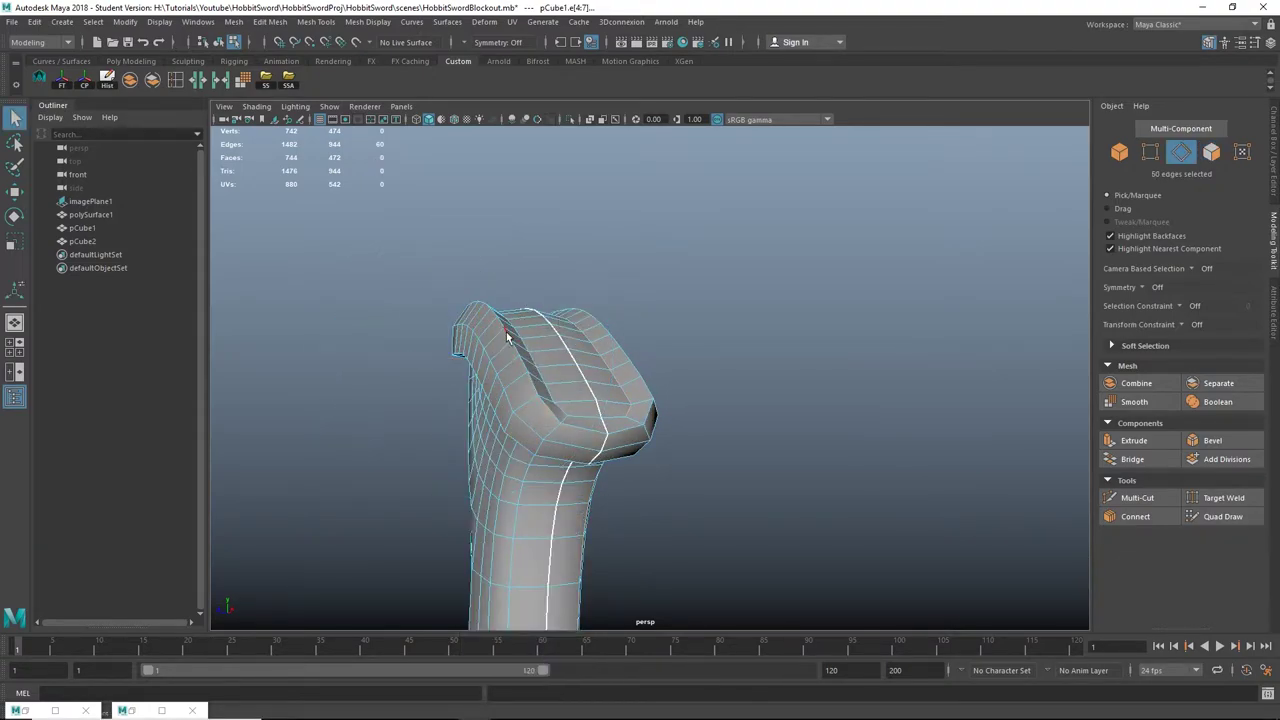
left_click_drag(528, 410, 540, 378, "alt")
double_click(554, 330, "shift")
right_click_drag(585, 372, 653, 376, "shift")
left_click_drag(590, 390, 637, 362, "alt")
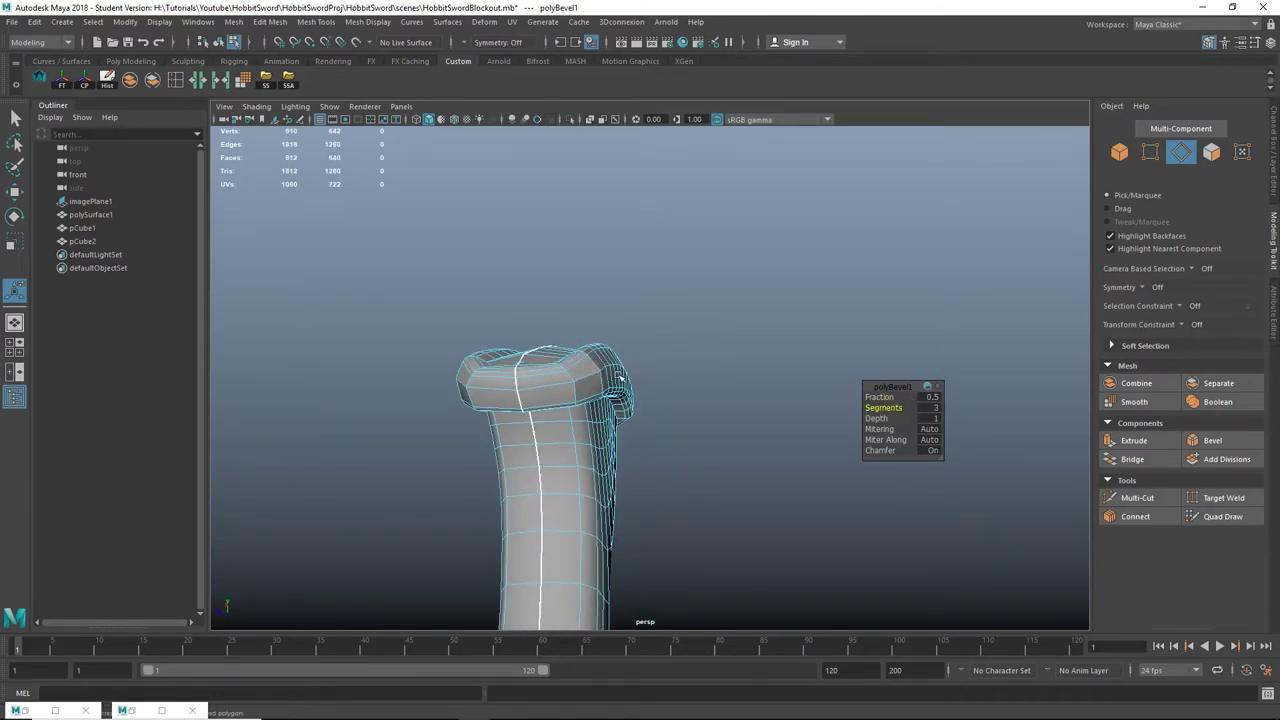
Step: Select a single edge loop on the pommel rim, soften its edges and return to object mode
double_click(553, 390)
right_click_drag(555, 391, 616, 396, "shift")
left_click_drag(640, 390, 602, 398, "alt")
key("ctrl+z")
right_click(608, 384, "shift")
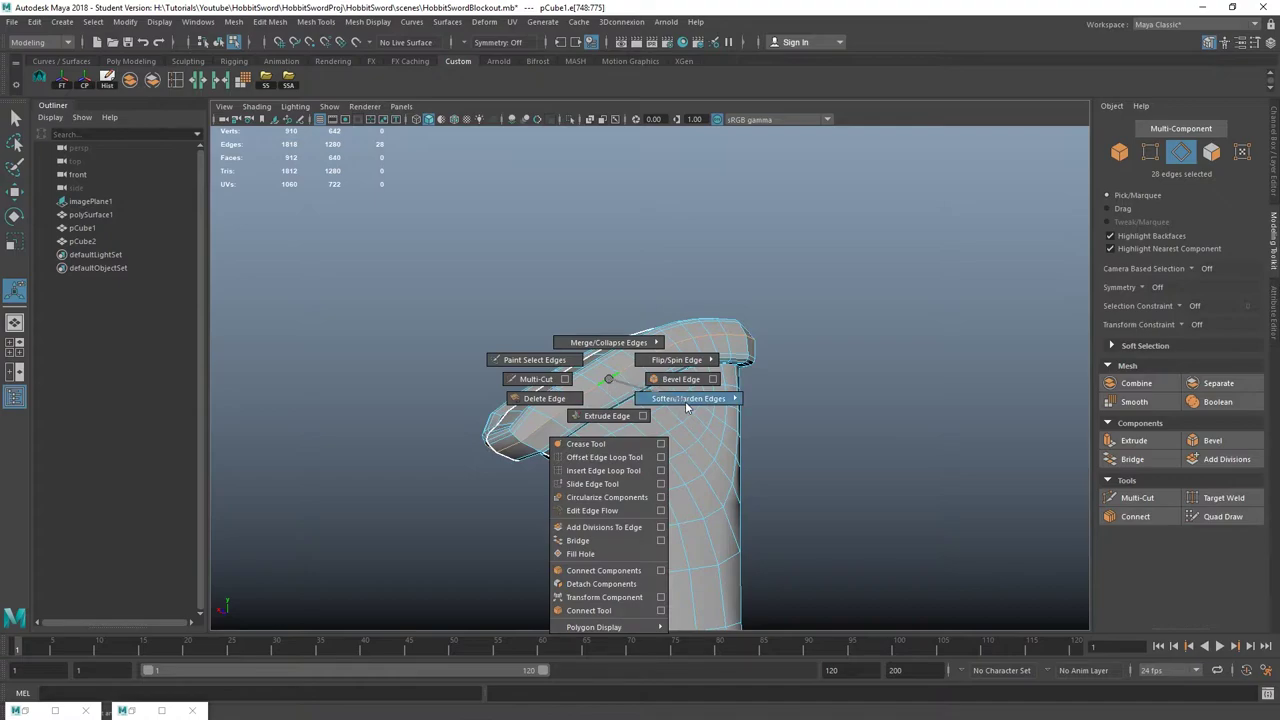
right_click_drag(687, 405, 734, 383, "shift")
right_click_drag(627, 320, 697, 310)
left_click(803, 267)
Step: Select the handle's bevelled edge loops around the pommel rim, soften them and return to object mode
left_click_drag(697, 310, 831, 317, "alt")
right_click_drag(831, 317, 729, 446, "alt")
left_click_drag(729, 446, 640, 393, "alt")
left_click(628, 386)
scroll(626, 382, "down", 2)
scroll(626, 382, "down", 3)
scroll(626, 417, "up", 5)
right_click_drag(640, 322, 645, 287)
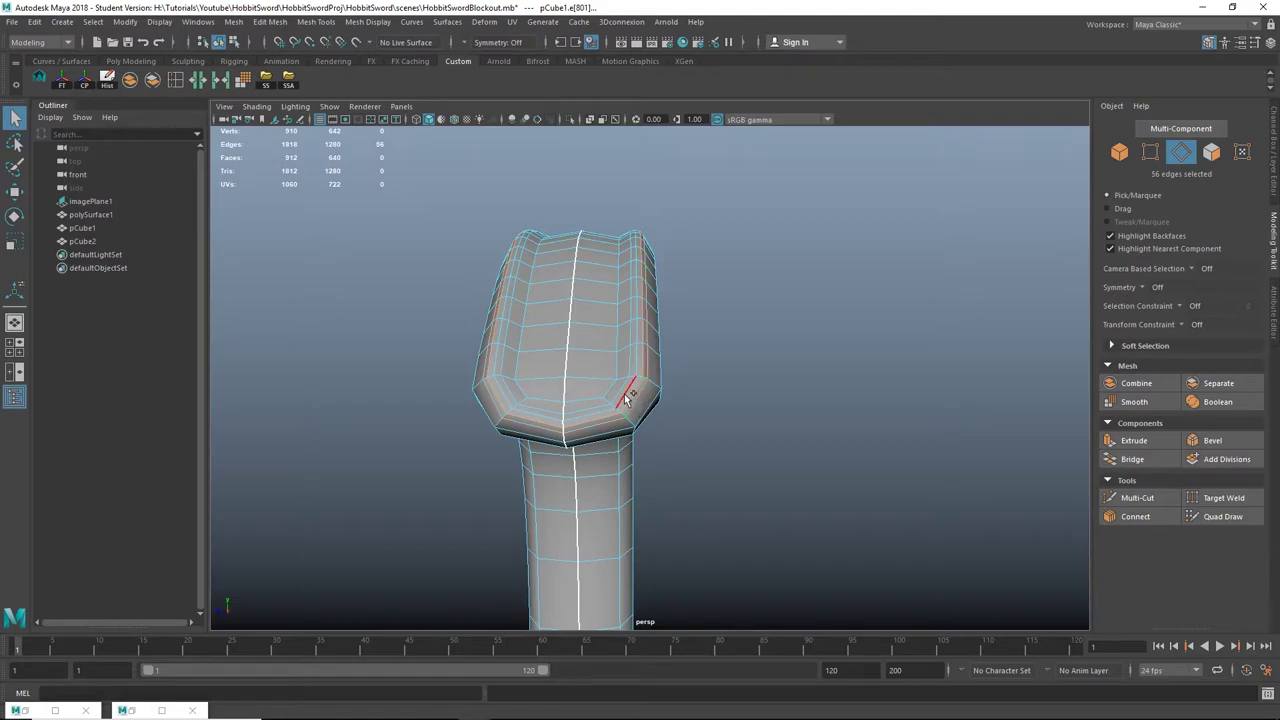
left_click_drag(620, 395, 428, 393, "alt")
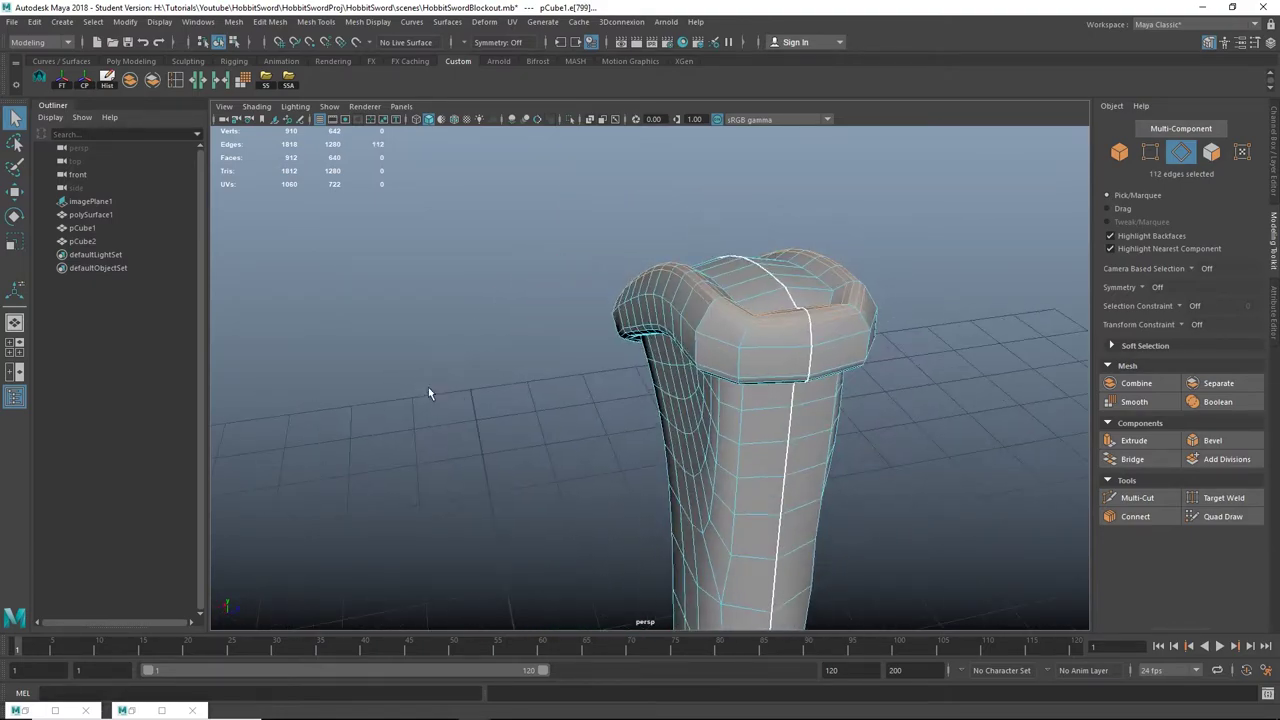
right_click_drag(829, 329, 988, 334, "shift")
right_click_drag(781, 322, 855, 293)
left_click(905, 302)
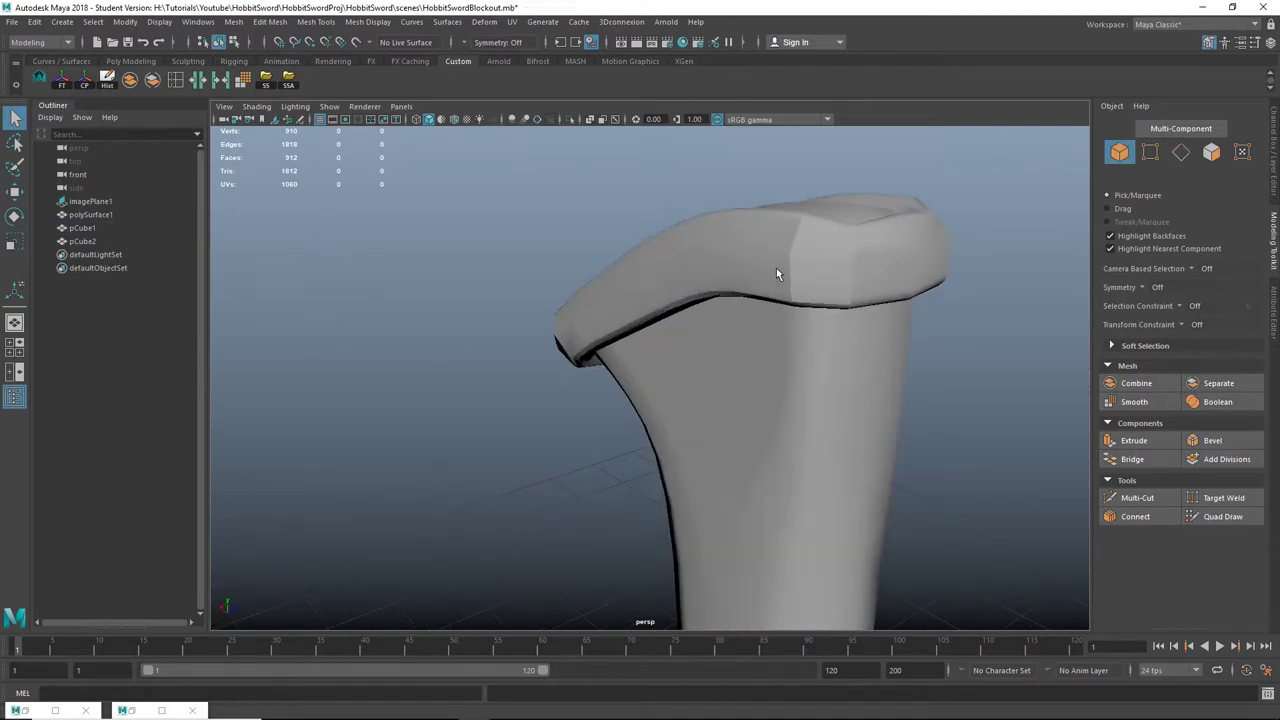
Step: Select the whole handle, soften all of its edges and deselect it in object mode
left_click(777, 276)
scroll(781, 321, "down", 10)
left_click_drag(757, 412, 690, 380, "alt")
right_click_drag(666, 292, 830, 285, "shift")
right_click_drag(680, 275, 742, 257)
left_click(771, 236)
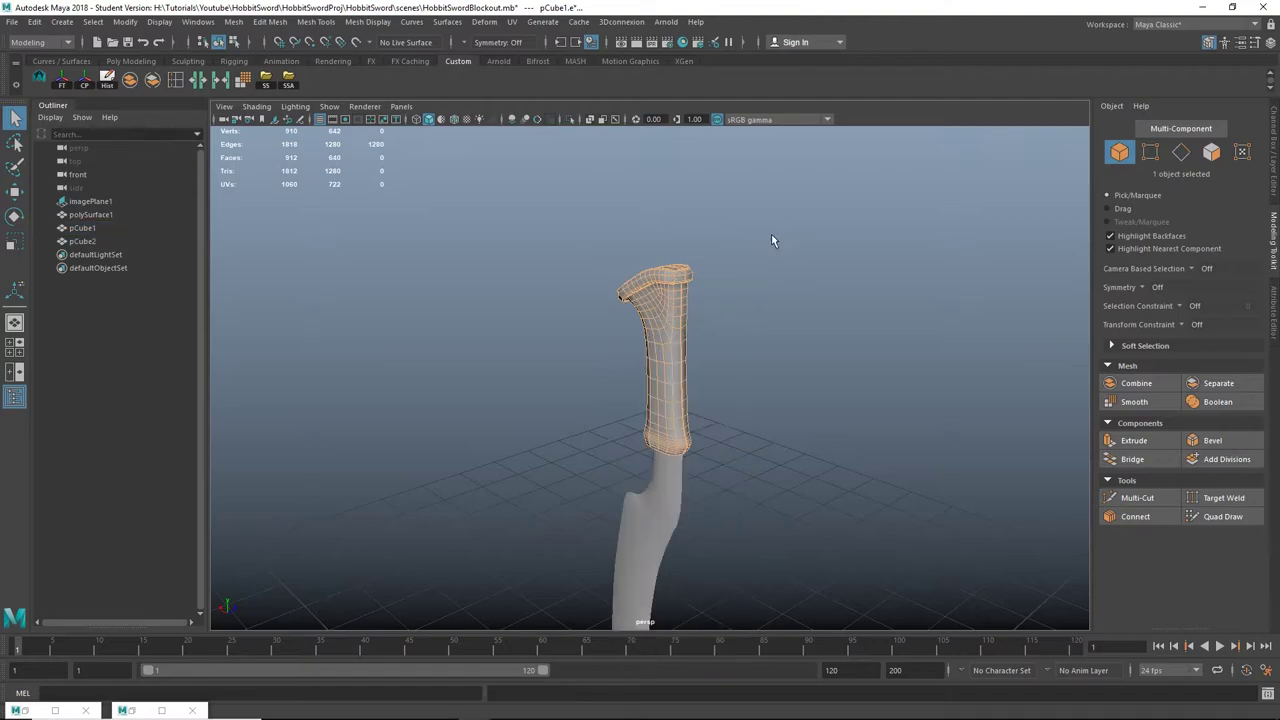
Step: Compare the handle's pommel and lower end with the curved sword in the reference image
scroll(768, 300, "up", 4)
left_click_drag(762, 362, 690, 345, "alt")
scroll(659, 346, "up", 4)
scroll(611, 395, "down", 4)
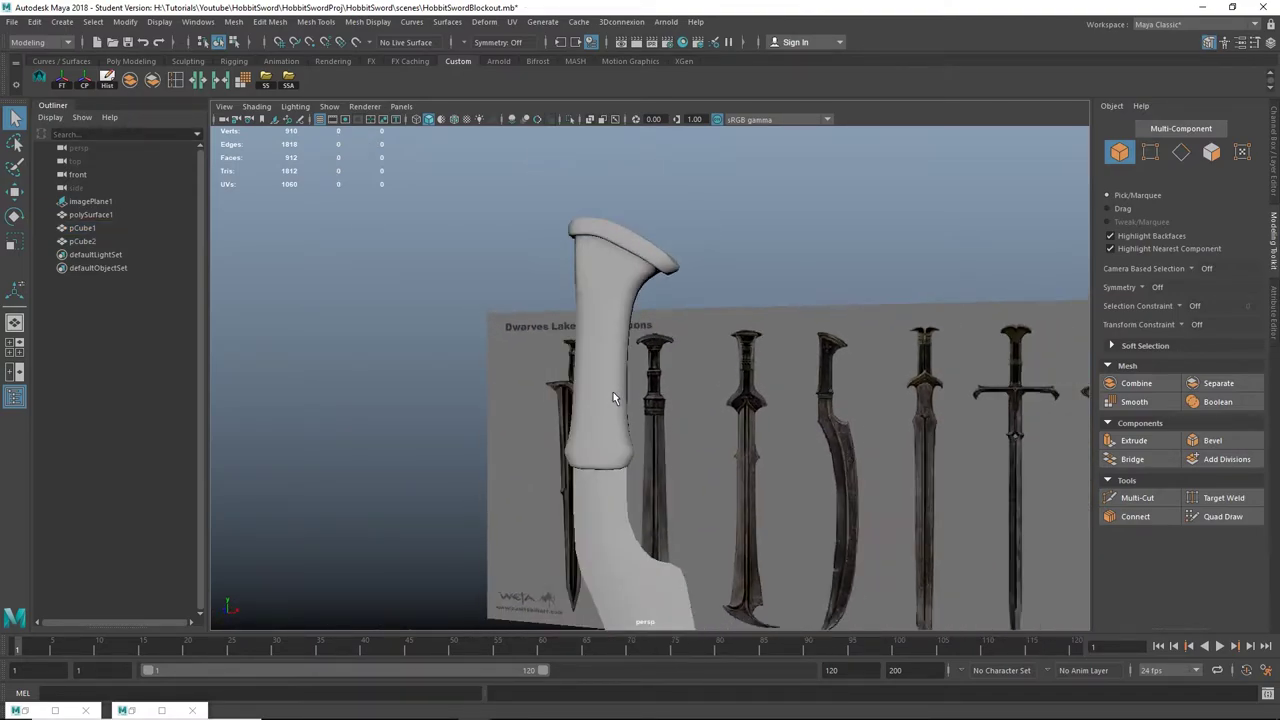
middle_click_drag(613, 396, 624, 299, "alt")
scroll(605, 321, "up", 2)
middle_click_drag(734, 286, 608, 330, "alt")
scroll(622, 385, "up", 5)
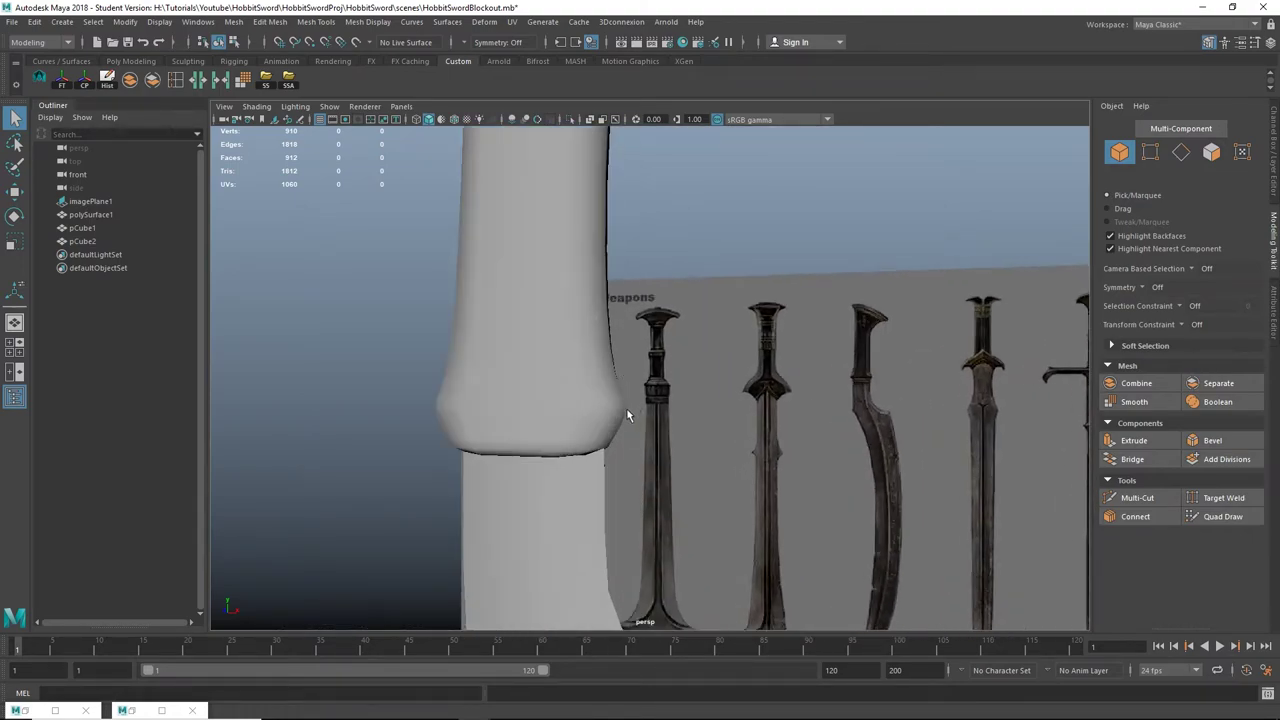
middle_click_drag(627, 409, 636, 338, "alt")
Step: Select the blade and insert edge loops around it just below the handle with Multi-Cut
left_click(600, 338)
left_click_drag(600, 338, 551, 368, "alt")
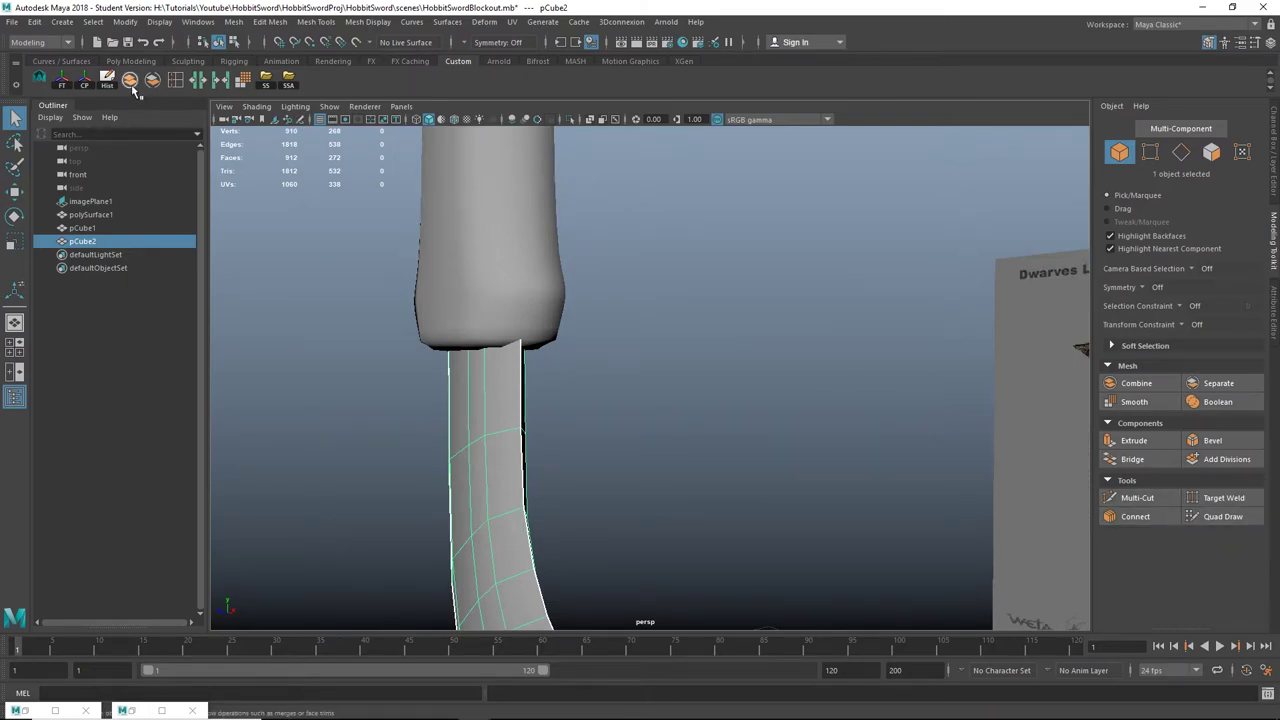
left_click(1133, 499)
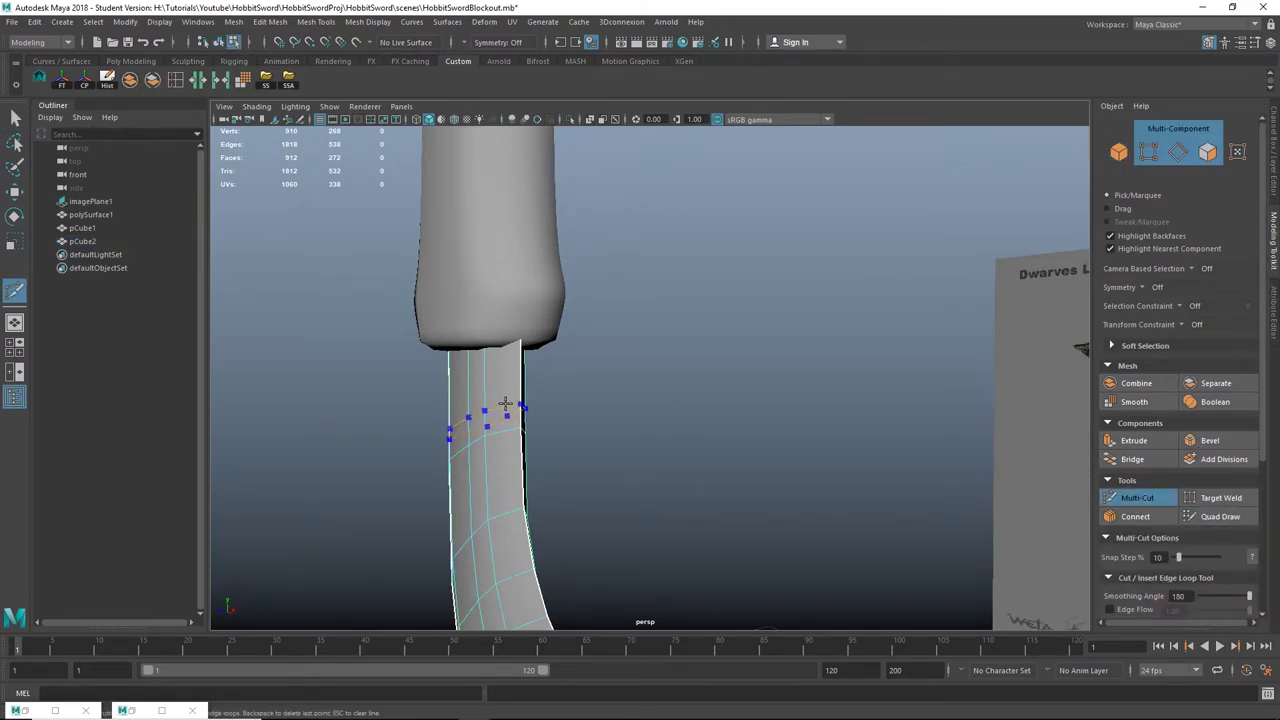
left_click_drag(477, 401, 567, 402, "alt")
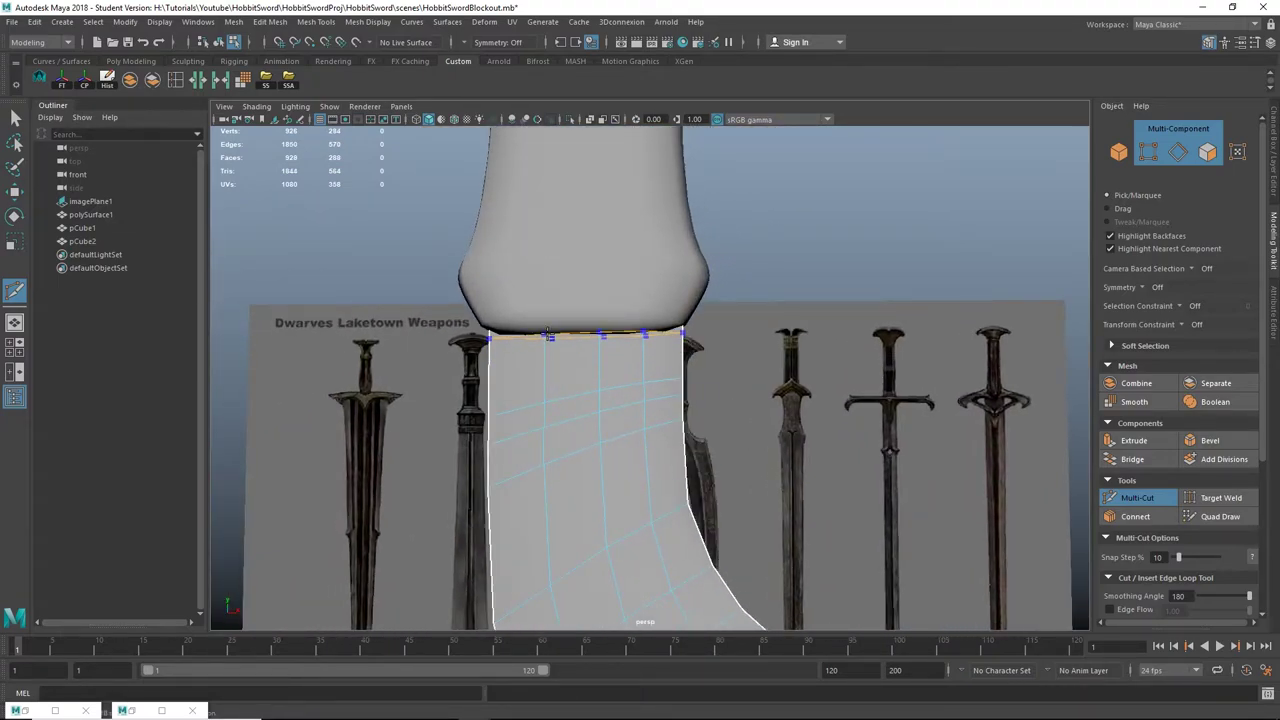
middle_click_drag(784, 351, 772, 365, "alt")
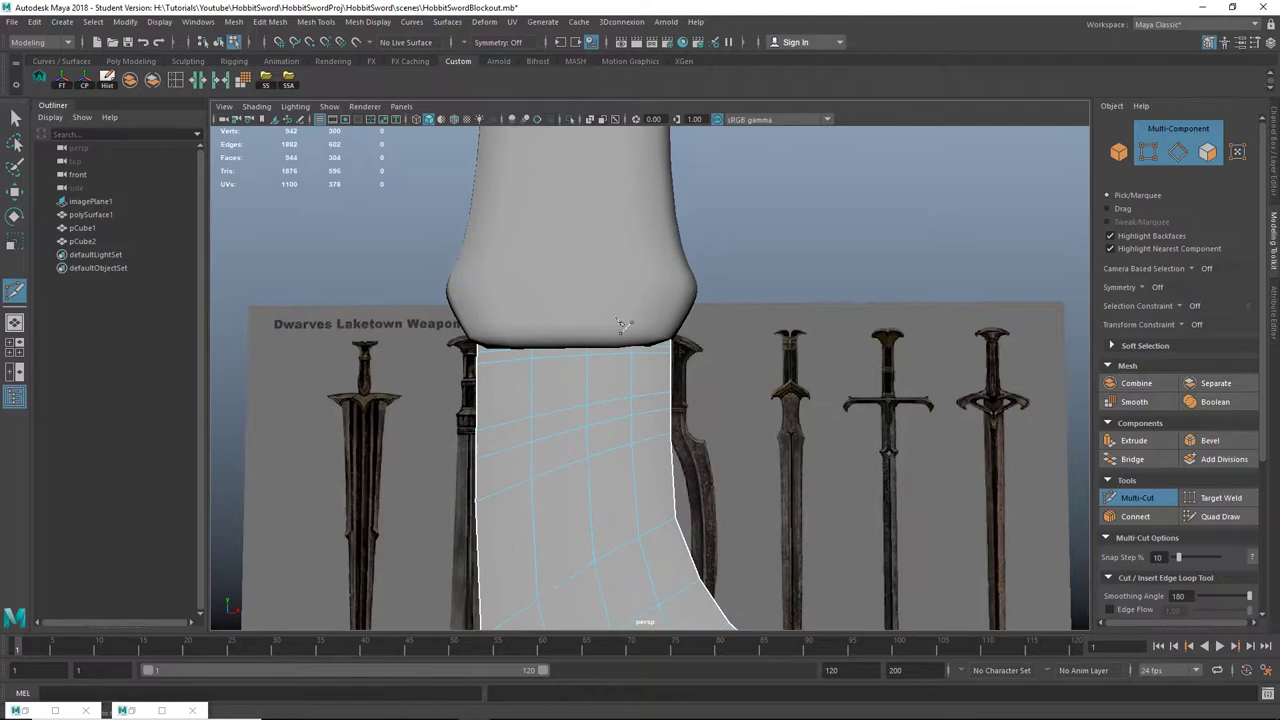
left_click(14, 117)
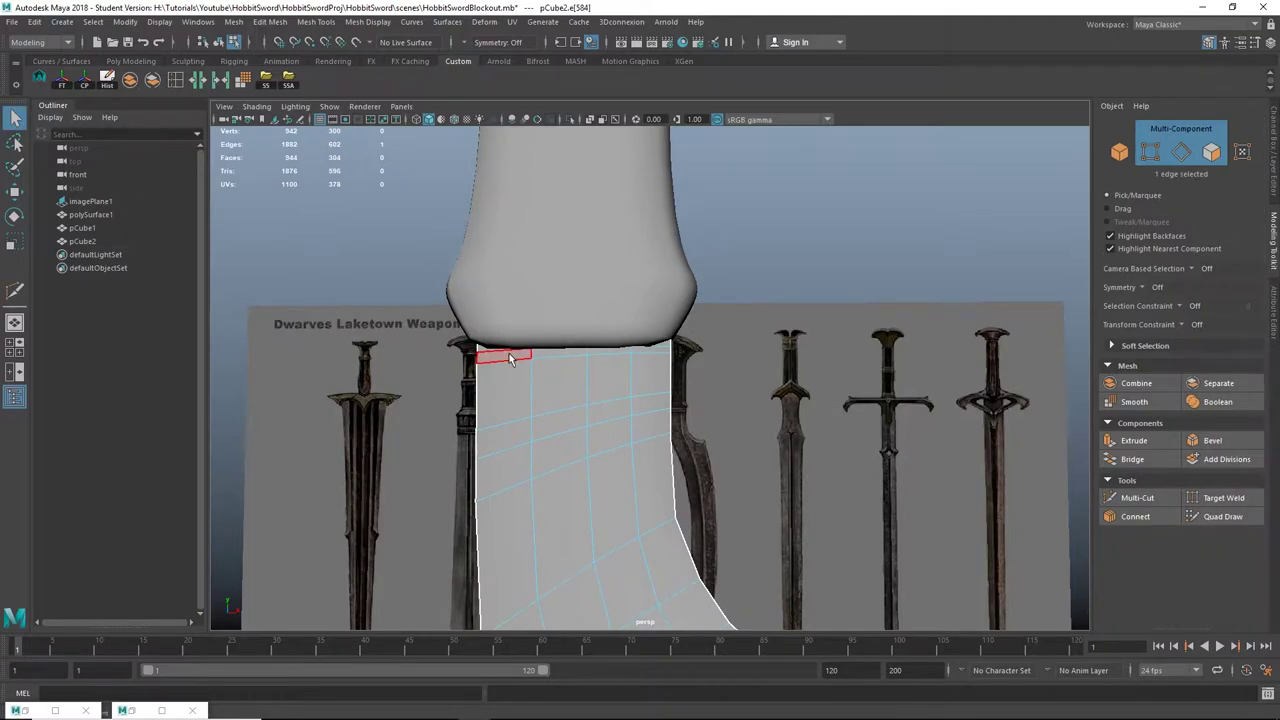
Step: Select the narrow face loop at the blade's top and extrude it outward with a Local Translate Z of 0.138
right_click_drag(543, 365, 505, 362)
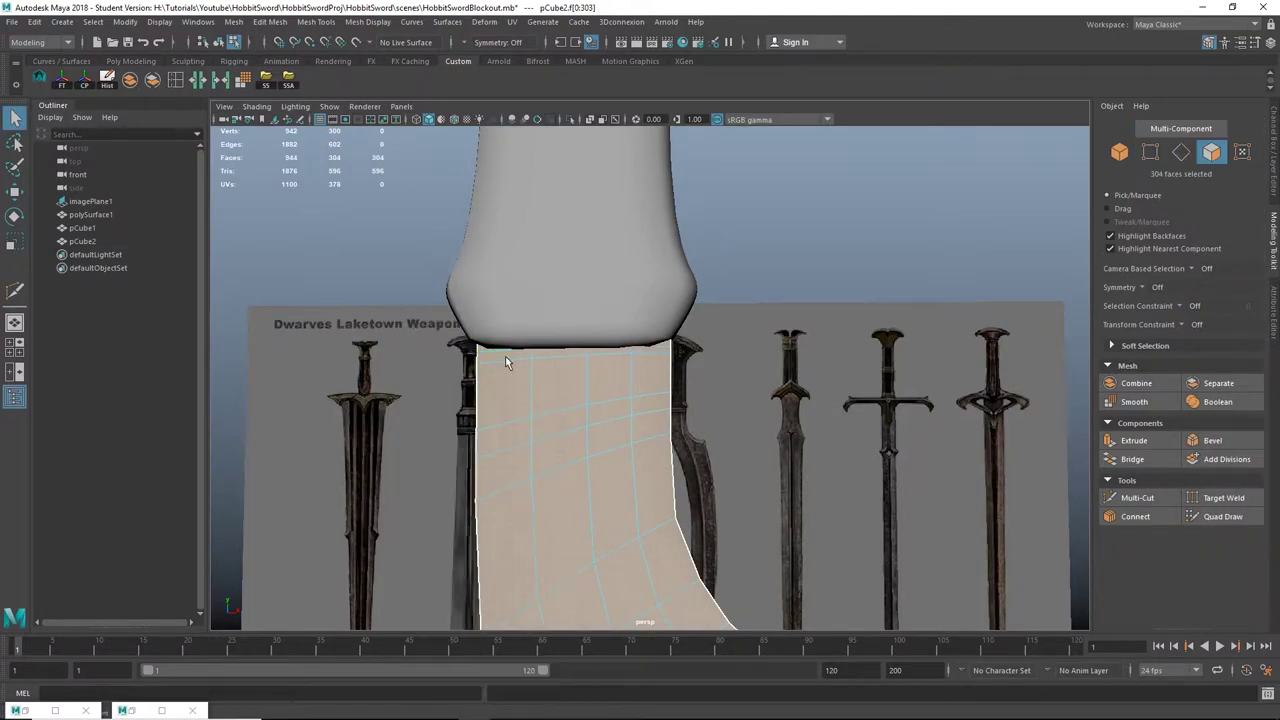
double_click(549, 357, "shift")
left_click_drag(800, 378, 622, 416, "alt")
key("ctrl+e")
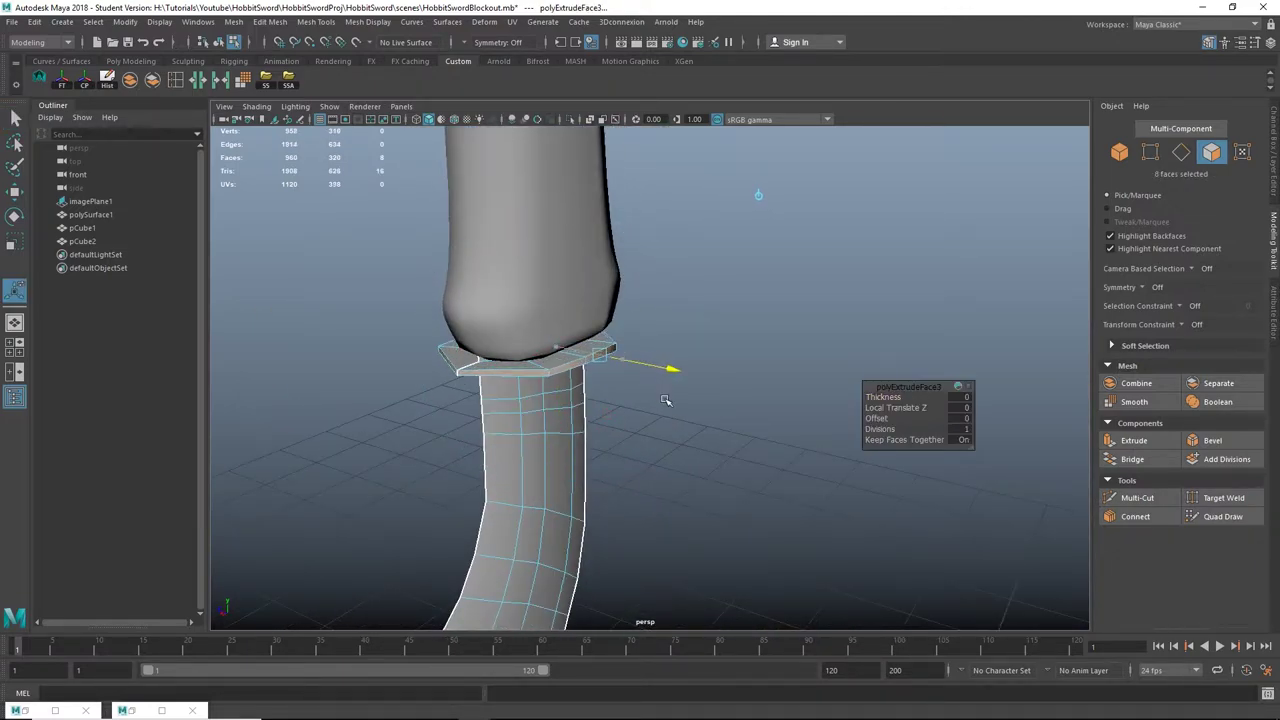
left_click_drag(666, 400, 575, 351)
Step: Insert an edge loop around the extruded guard's outer rim with Multi-Cut
right_click_drag(535, 352, 551, 360, "alt")
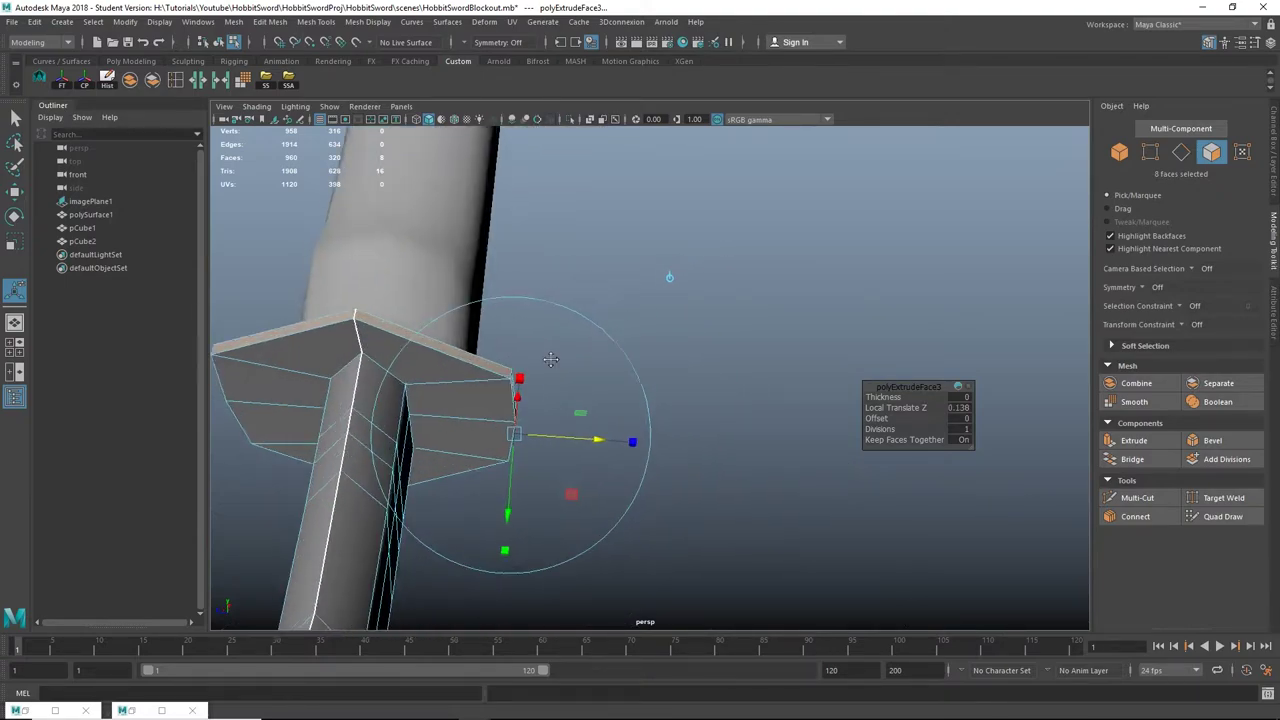
middle_click_drag(551, 360, 687, 355, "alt")
left_click_drag(458, 366, 550, 376, "alt")
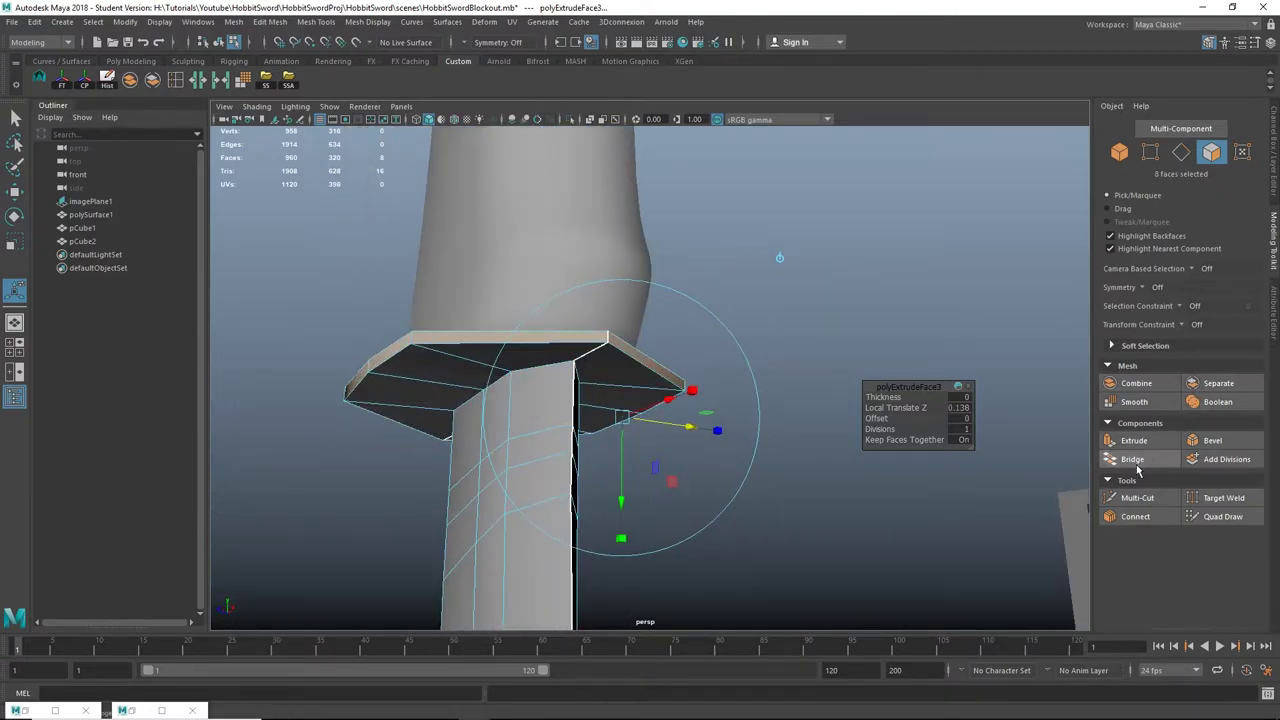
left_click(1137, 499)
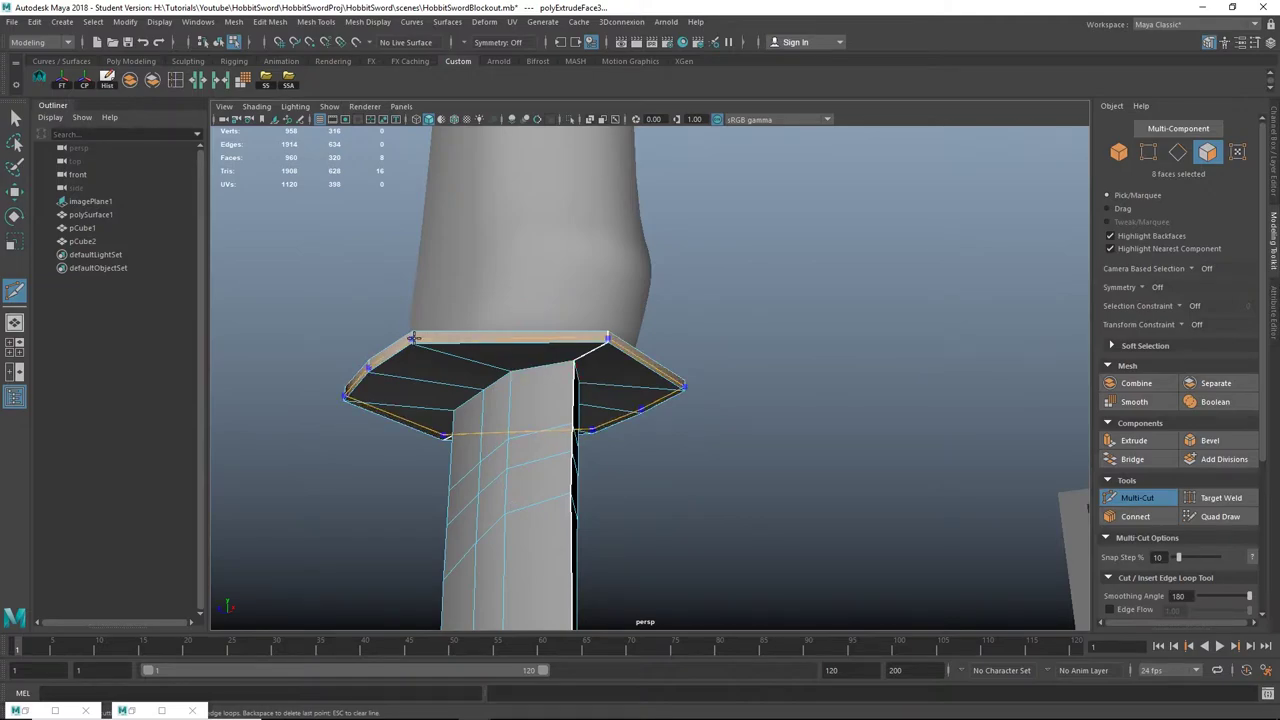
left_click(414, 338, "ctrl")
left_click(14, 118)
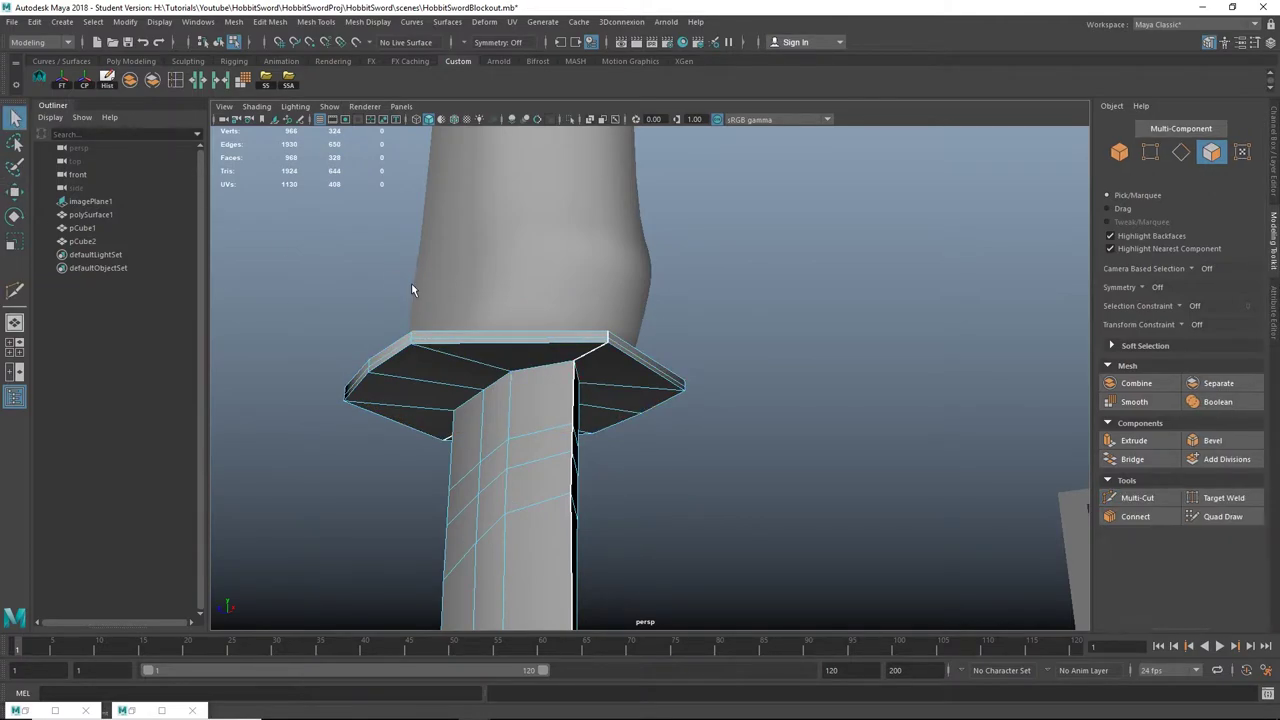
Step: Try to shape the guard by selecting the edge loops around its outer rim and scaling them, including along Z
right_click_drag(435, 341, 440, 292)
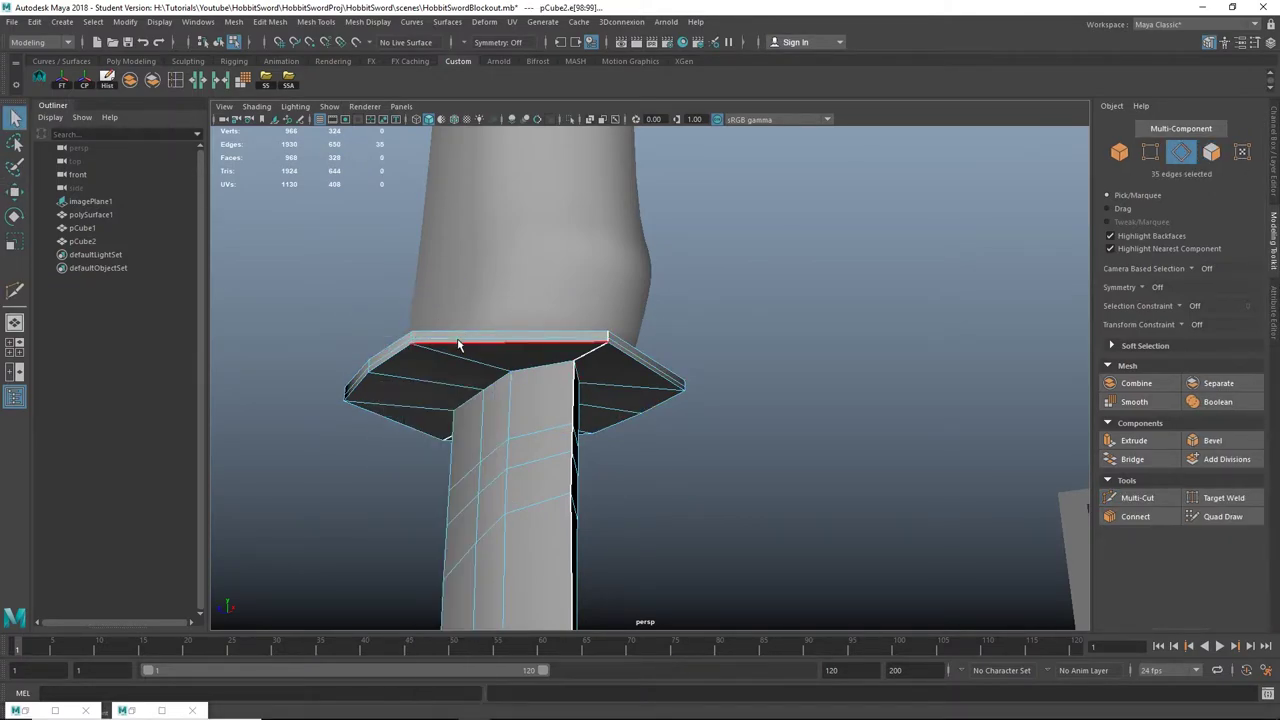
key("r")
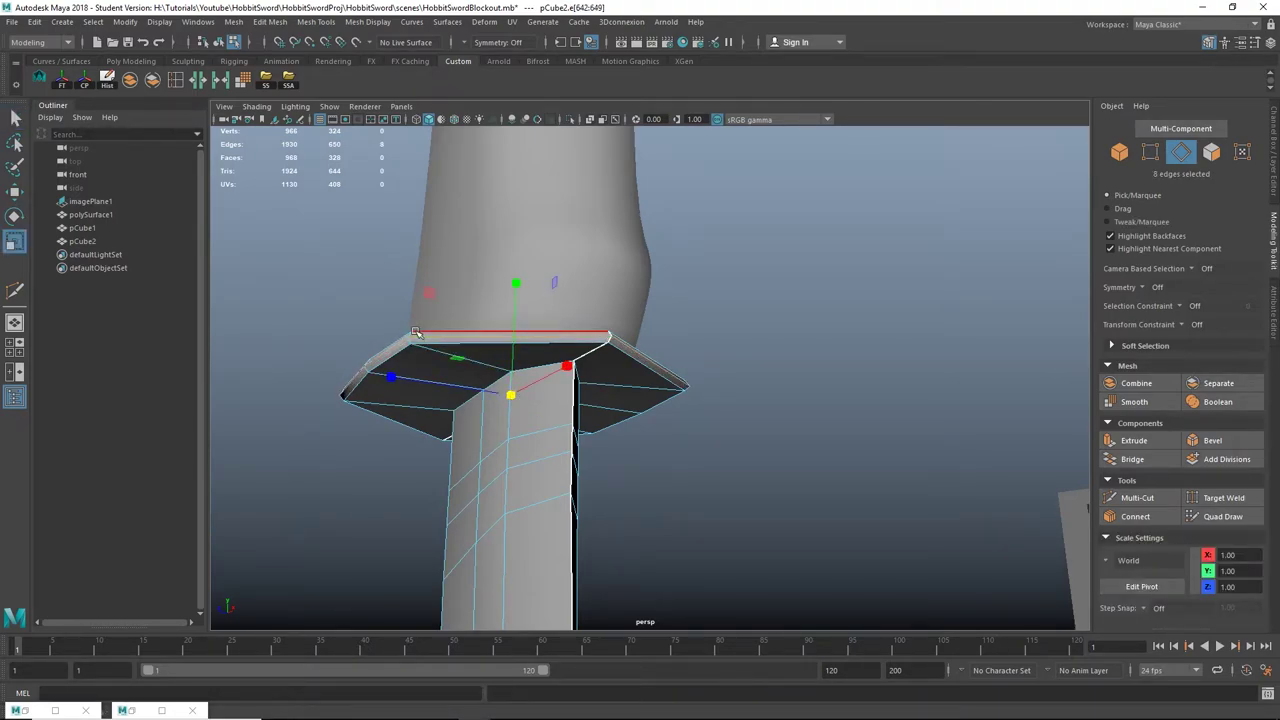
double_click(440, 346)
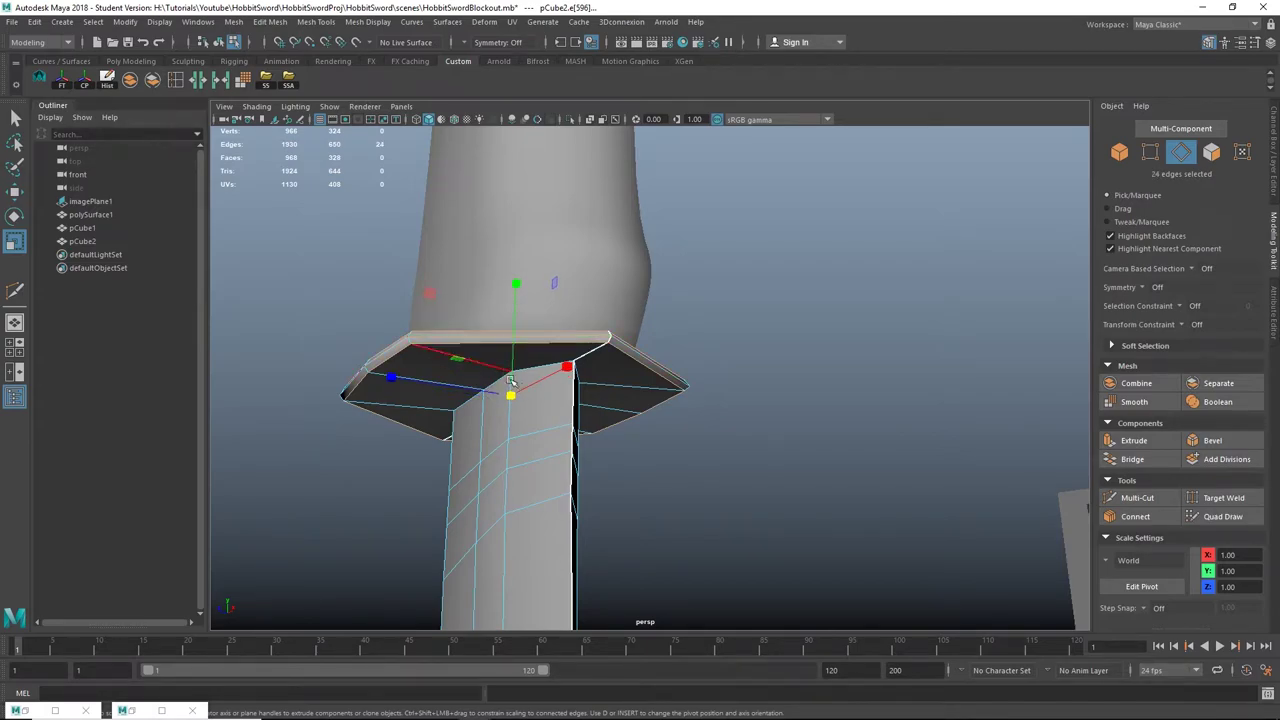
left_click_drag(510, 395, 481, 462)
left_click_drag(411, 401, 432, 404)
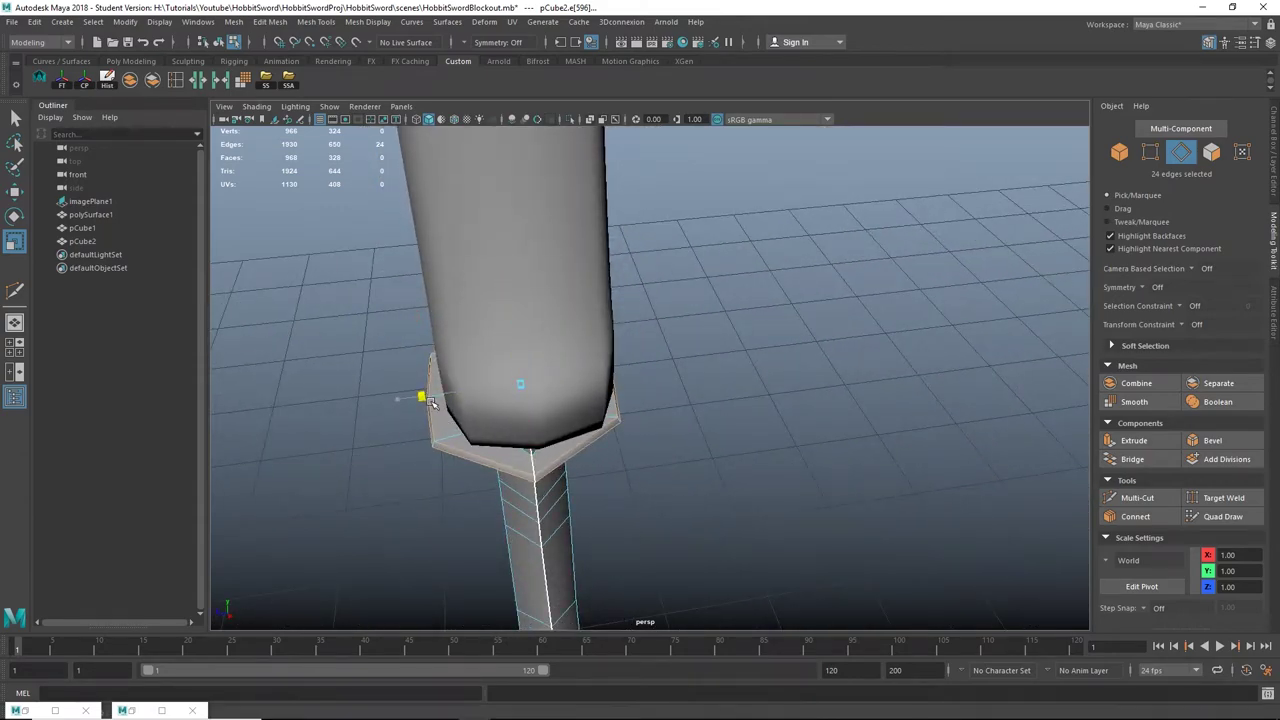
left_click_drag(492, 442, 488, 288, "alt")
right_click_drag(488, 287, 552, 273)
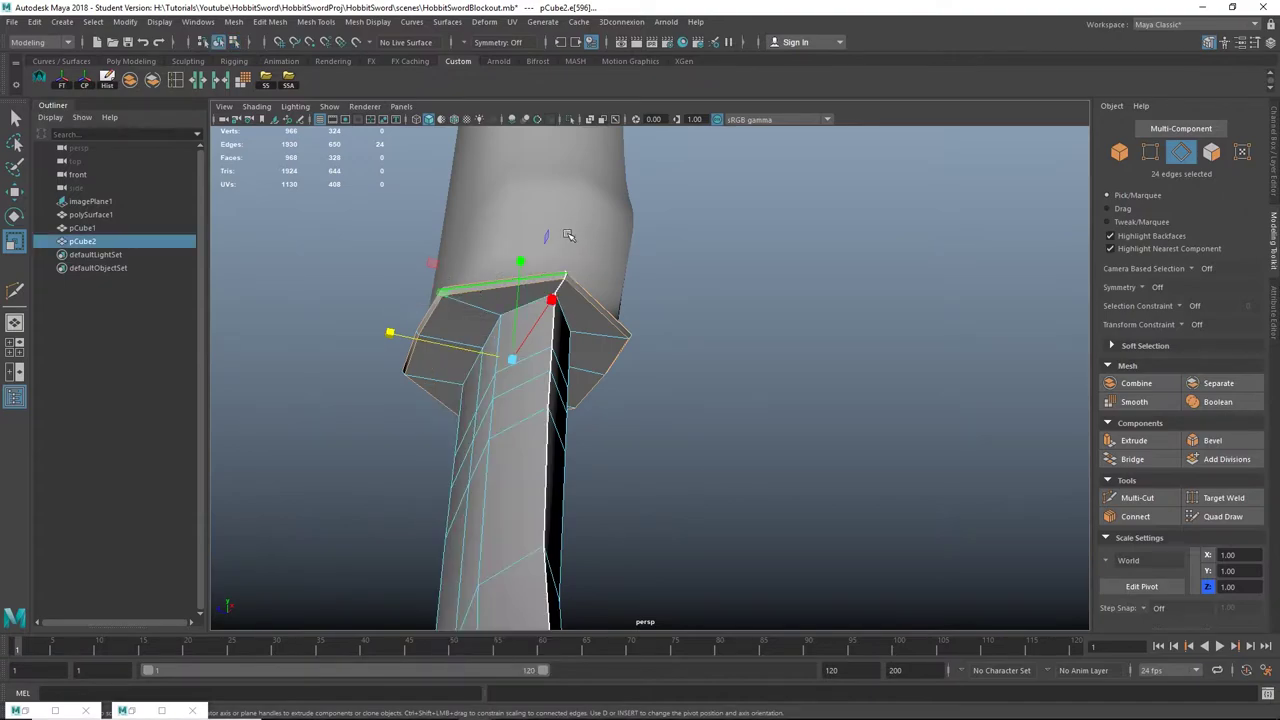
left_click(640, 322)
left_click_drag(640, 322, 663, 334, "alt")
scroll(717, 376, "down", 7)
scroll(734, 457, "up", 6)
left_click_drag(734, 457, 708, 364, "alt")
Step: Undo the guard's rim scaling, rim edge loop and extrusion at the blade's top, and return to object mode
key("ctrl+z")
key("ctrl+z")
key("ctrl+z")
key("ctrl+z")
key("ctrl+z")
key("ctrl+z")
key("ctrl+z")
key("ctrl+z")
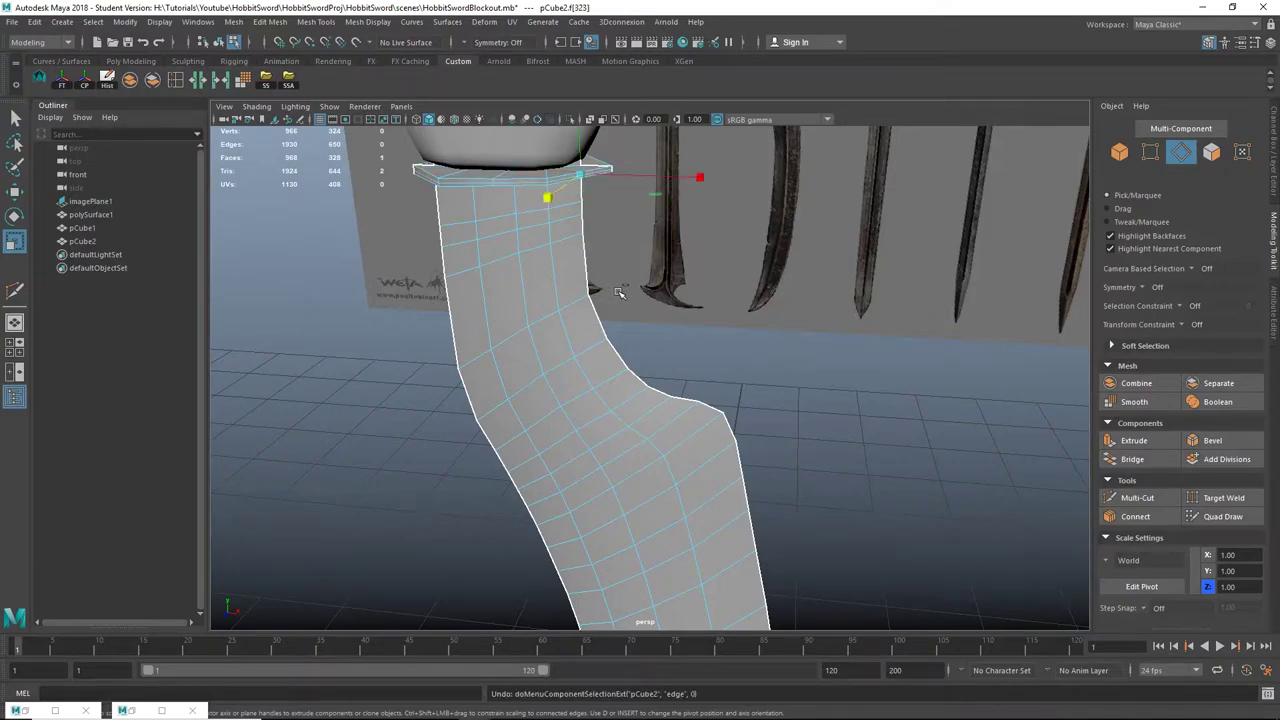
key("ctrl+z")
key("ctrl+z")
key("ctrl+z")
key("ctrl+z")
left_click_drag(640, 290, 617, 303, "alt")
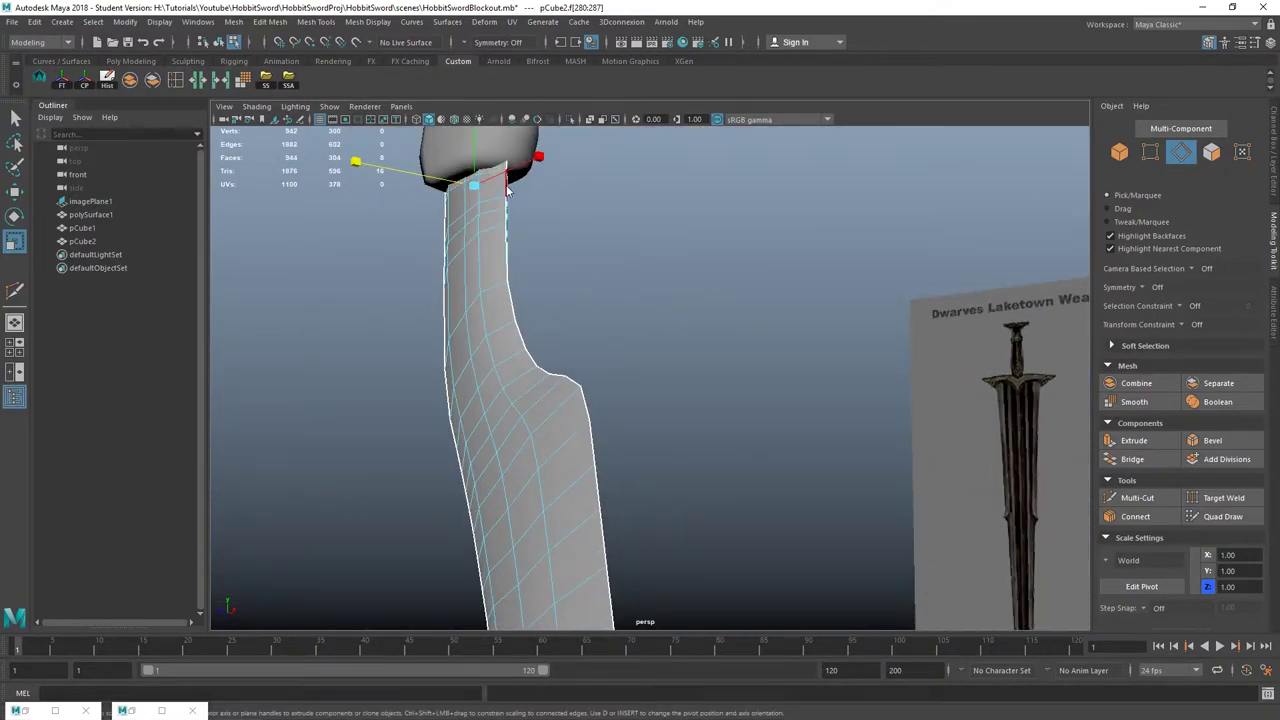
right_click_drag(507, 190, 614, 171)
left_click(616, 173)
scroll(634, 311, "down", 8)
left_click_drag(634, 311, 613, 348, "alt")
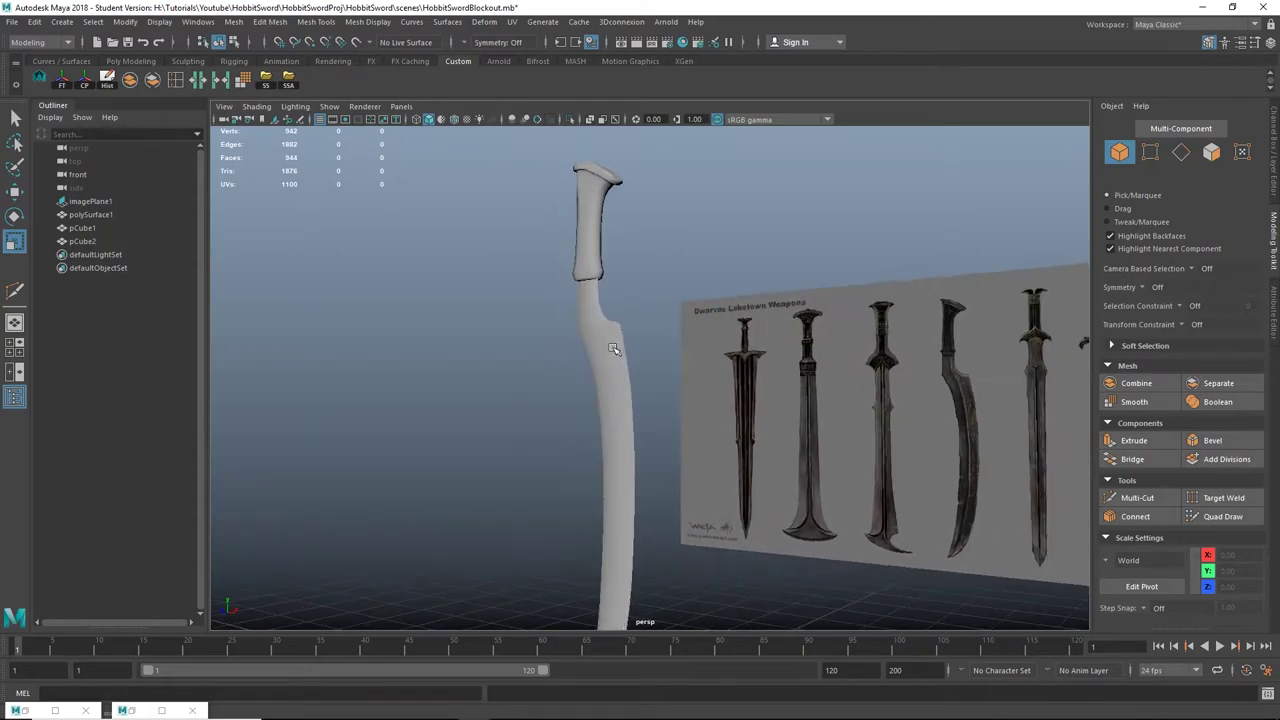
Step: Examine the whole sword, blade and handle together, against the curved sword in the reference image
left_click(613, 348)
scroll(749, 454, "down", 5)
left_click_drag(749, 454, 691, 400, "alt")
middle_click_drag(691, 400, 743, 491, "alt")
left_click(640, 385, "shift")
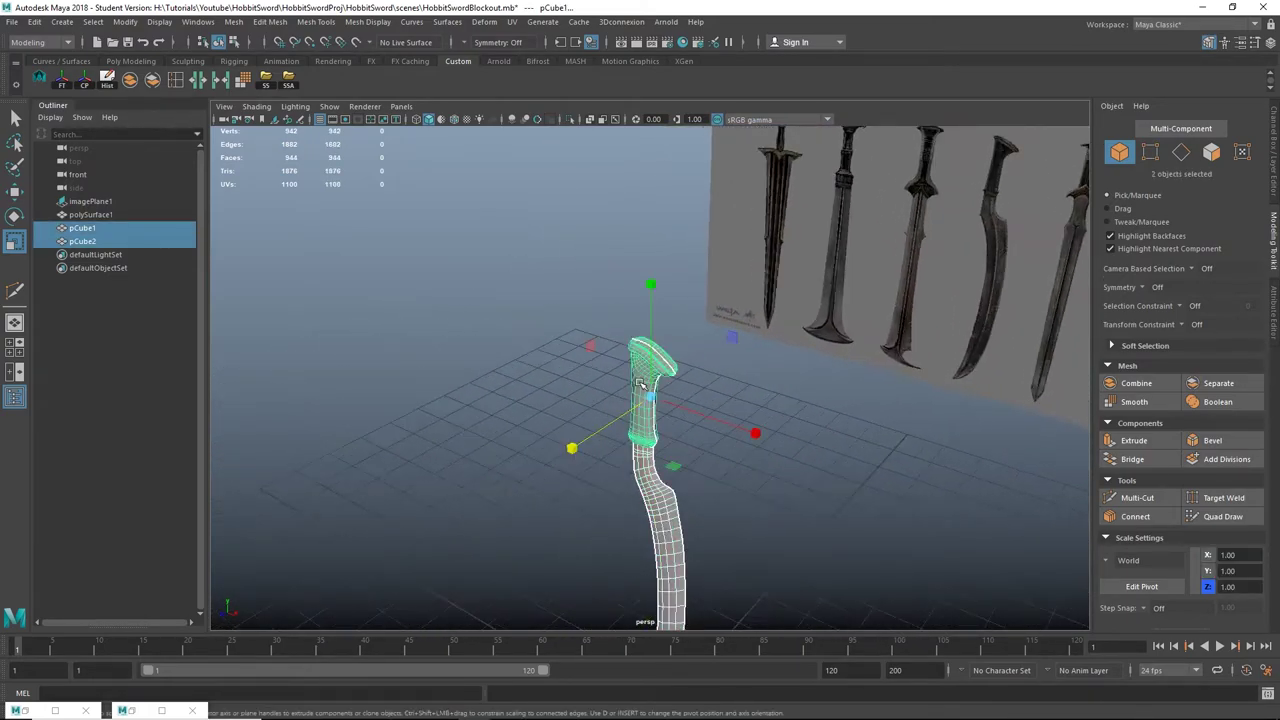
left_click(714, 353)
scroll(714, 398, "up", 5)
left_click_drag(714, 400, 786, 409, "alt")
right_click_drag(786, 409, 674, 346, "alt")
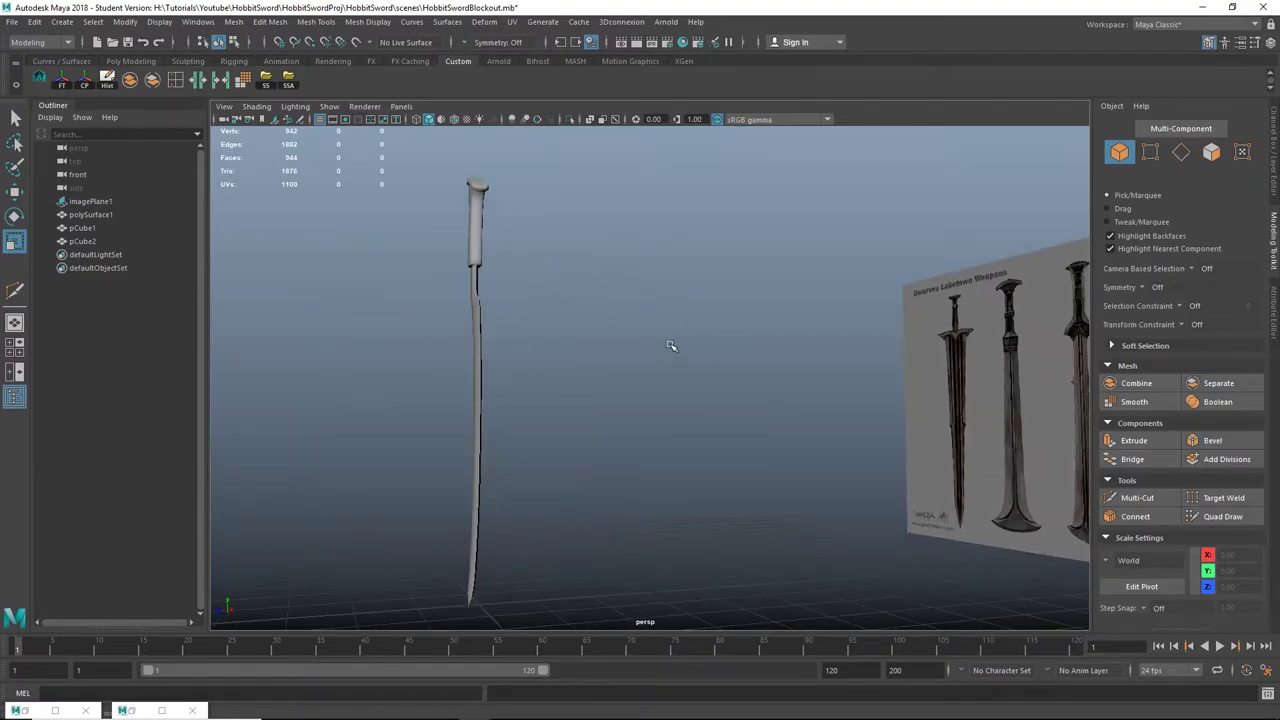
left_click_drag(674, 346, 784, 390, "alt")
left_click_drag(688, 313, 668, 315, "alt")
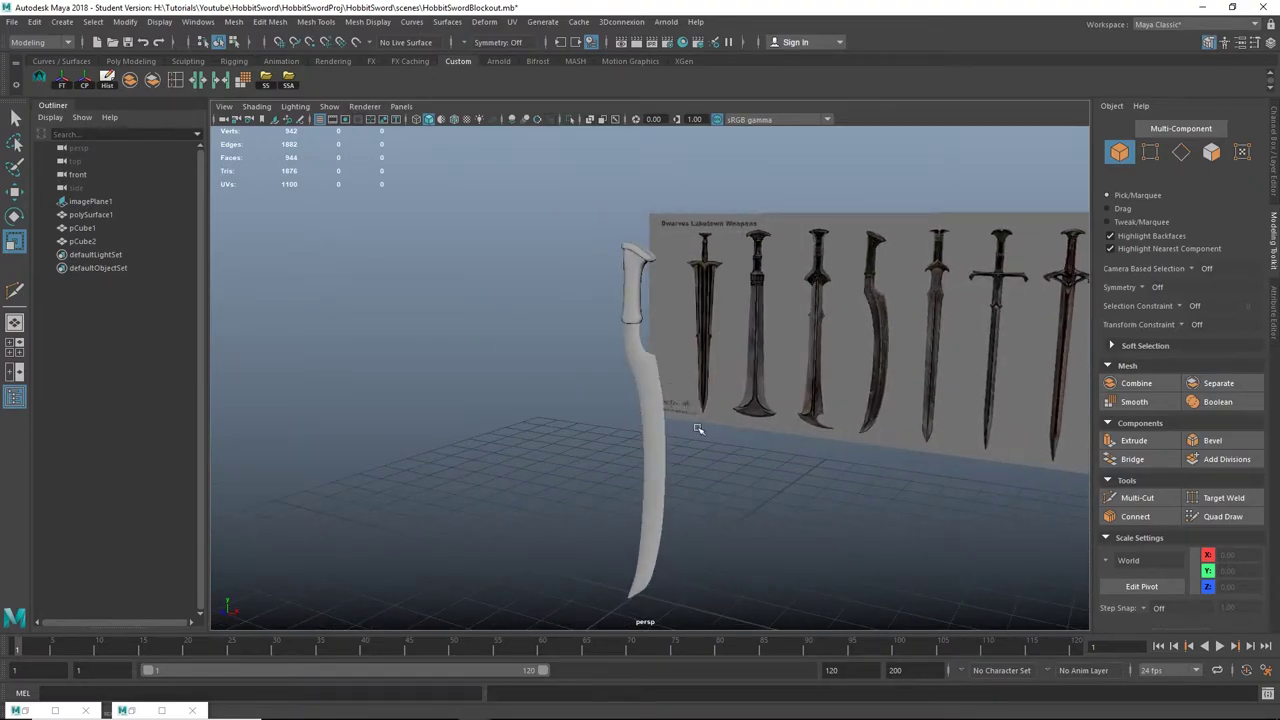
Step: Restore the selection of both blade and handle and show their UVs in the UV Editor
key("ctrl+z")
key("ctrl+z")
key("ctrl+z")
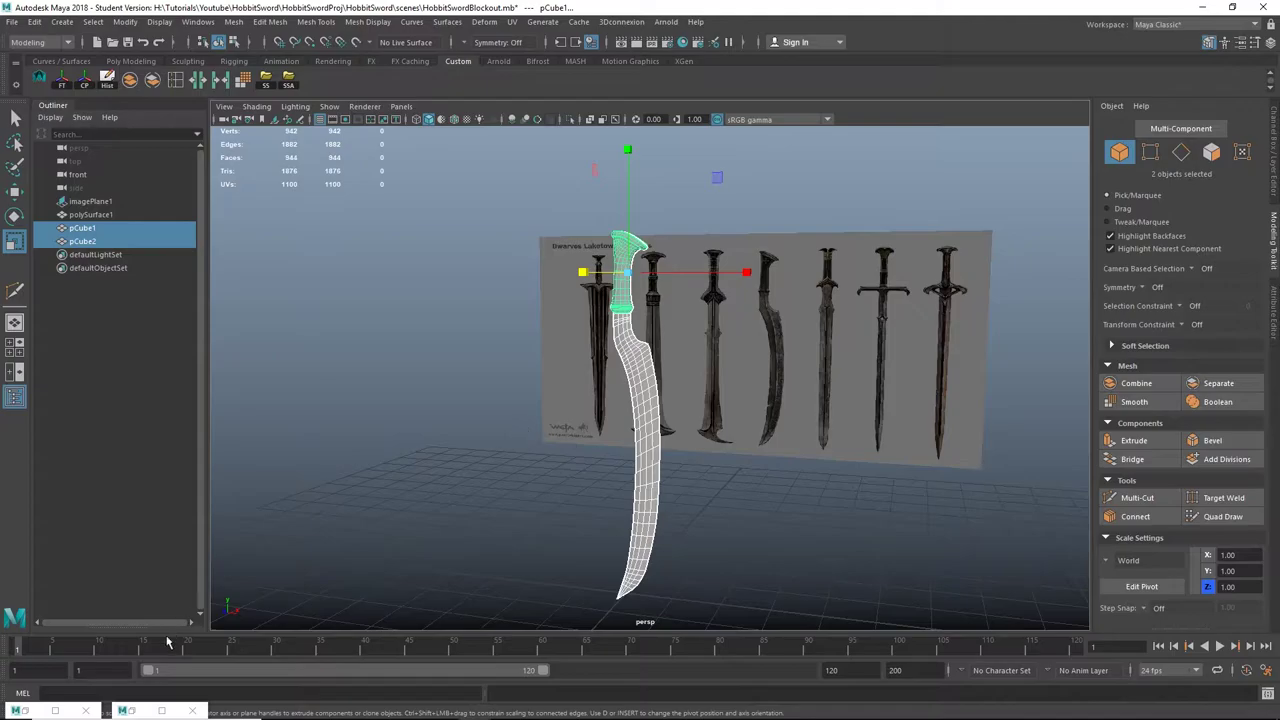
left_click(54, 711)
right_click_drag(562, 432, 662, 402, "alt")
middle_click_drag(662, 402, 614, 416, "alt")
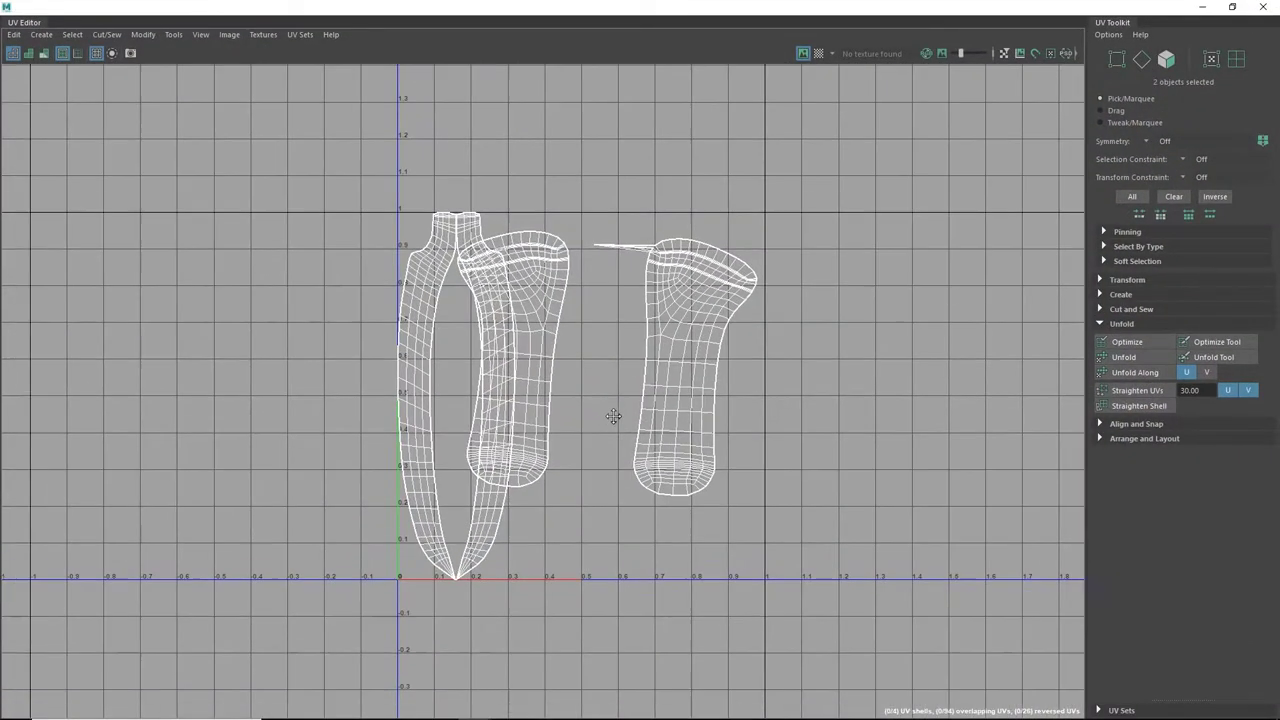
Step: Select the vertex at the tip of the stray spike on the handle's UV shell
scroll(706, 294, "up", 1)
middle_click_drag(706, 294, 678, 378, "alt")
scroll(625, 331, "up", 4)
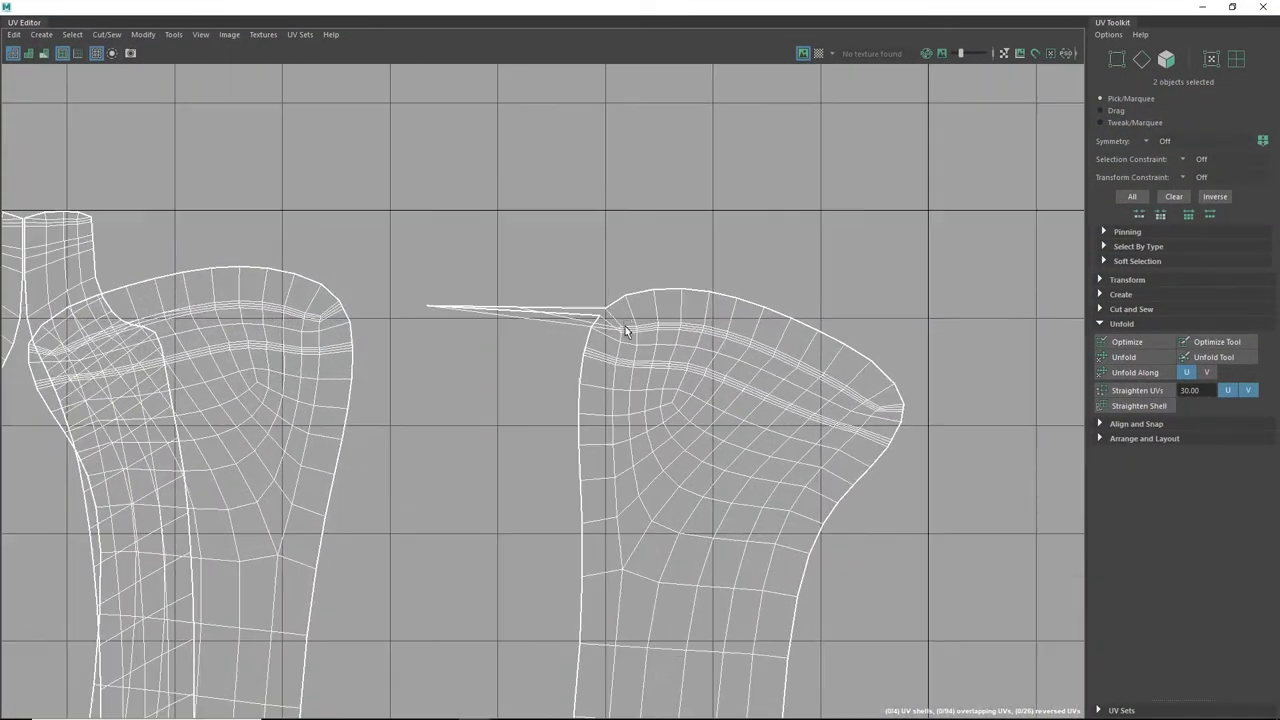
scroll(628, 335, "up", 4)
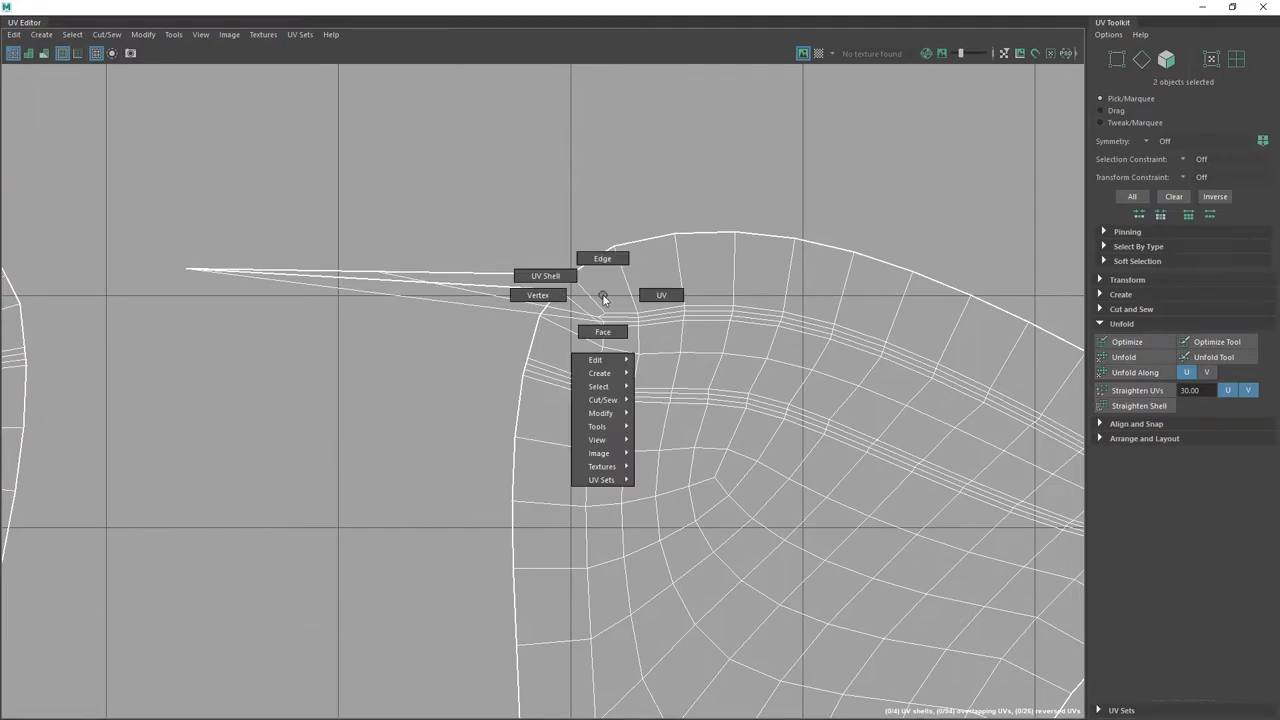
right_click_drag(603, 298, 548, 276)
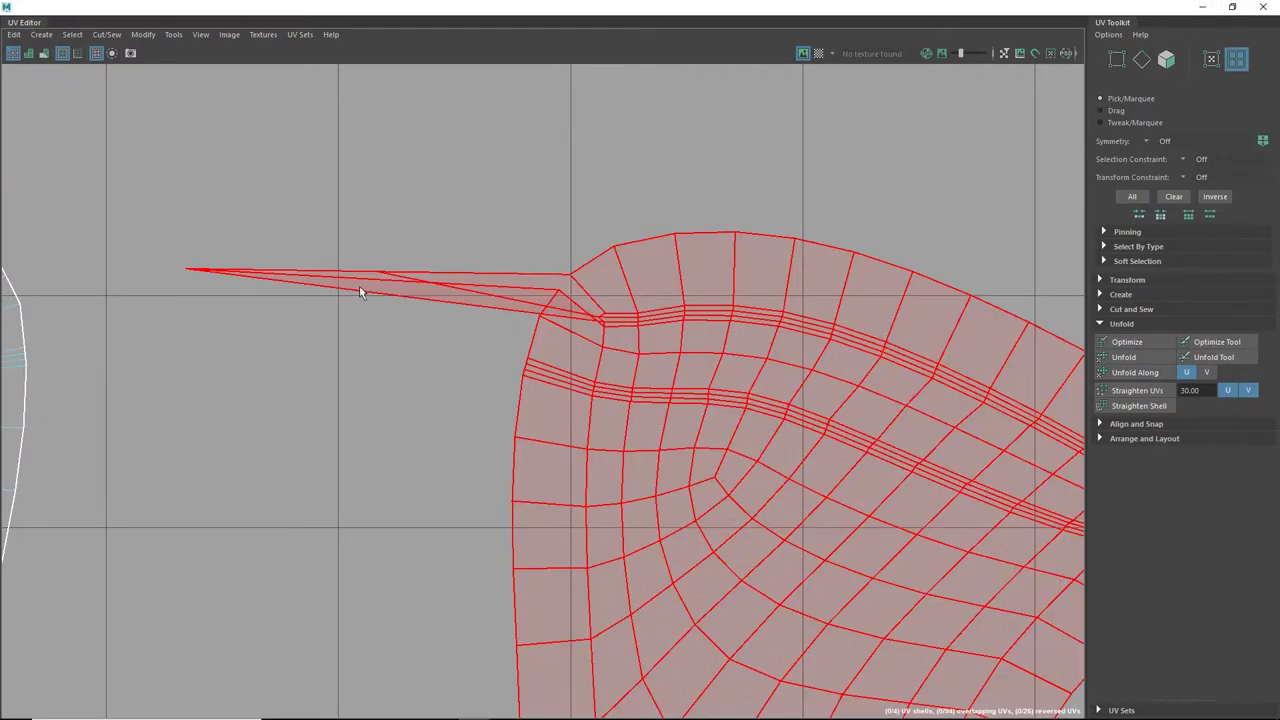
right_click_drag(355, 286, 268, 280)
left_click(187, 269)
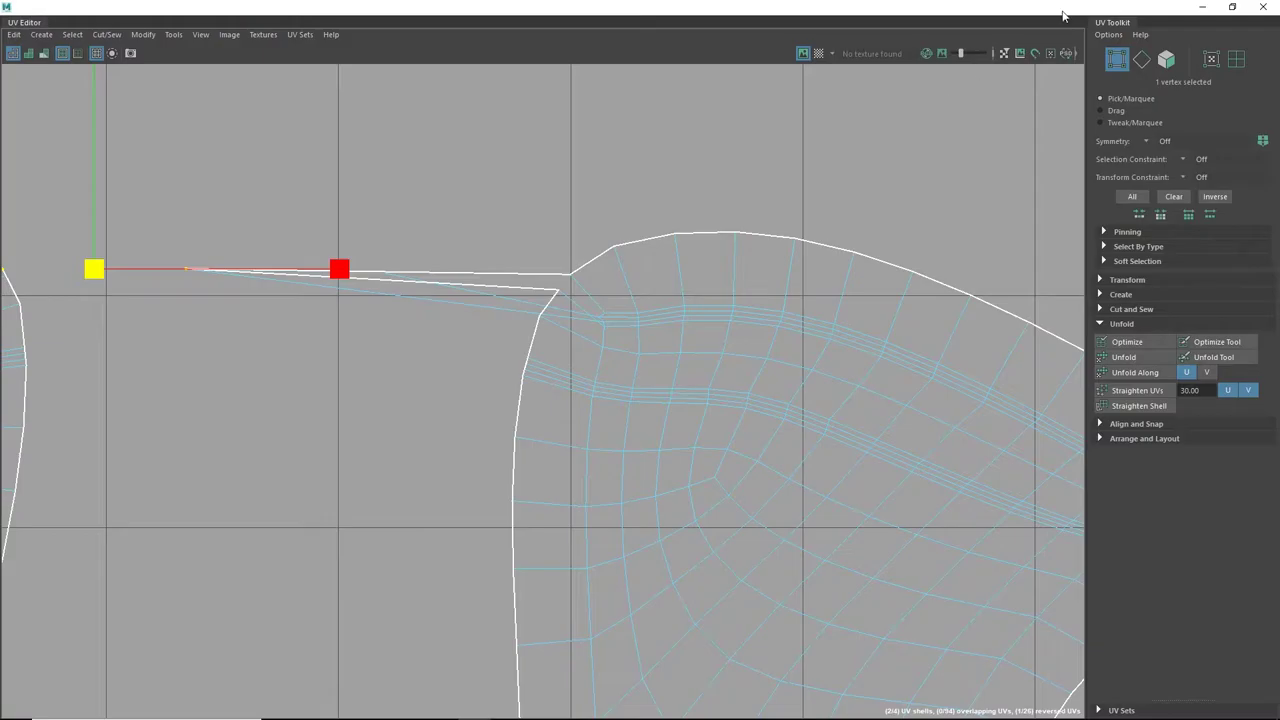
Step: Locate the selected vertex on the handle's pommel in the 3D view and return to object mode
left_click(1198, 10)
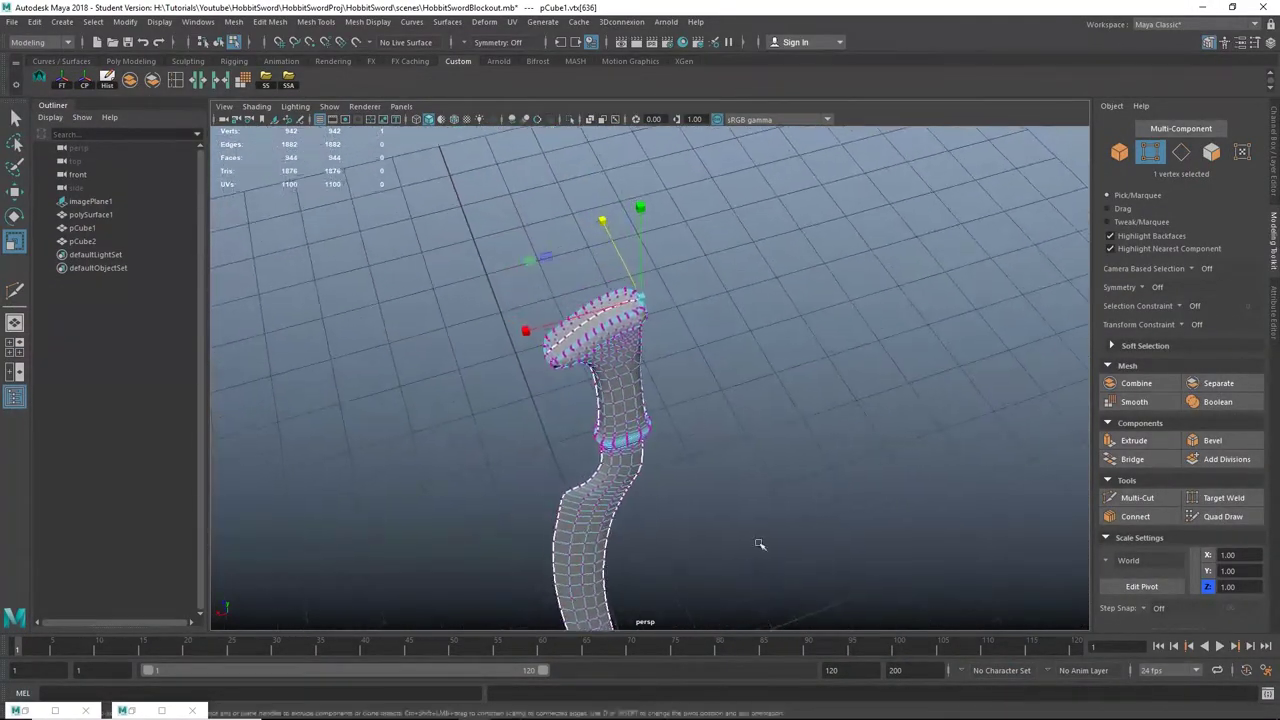
left_click_drag(672, 425, 737, 470, "alt")
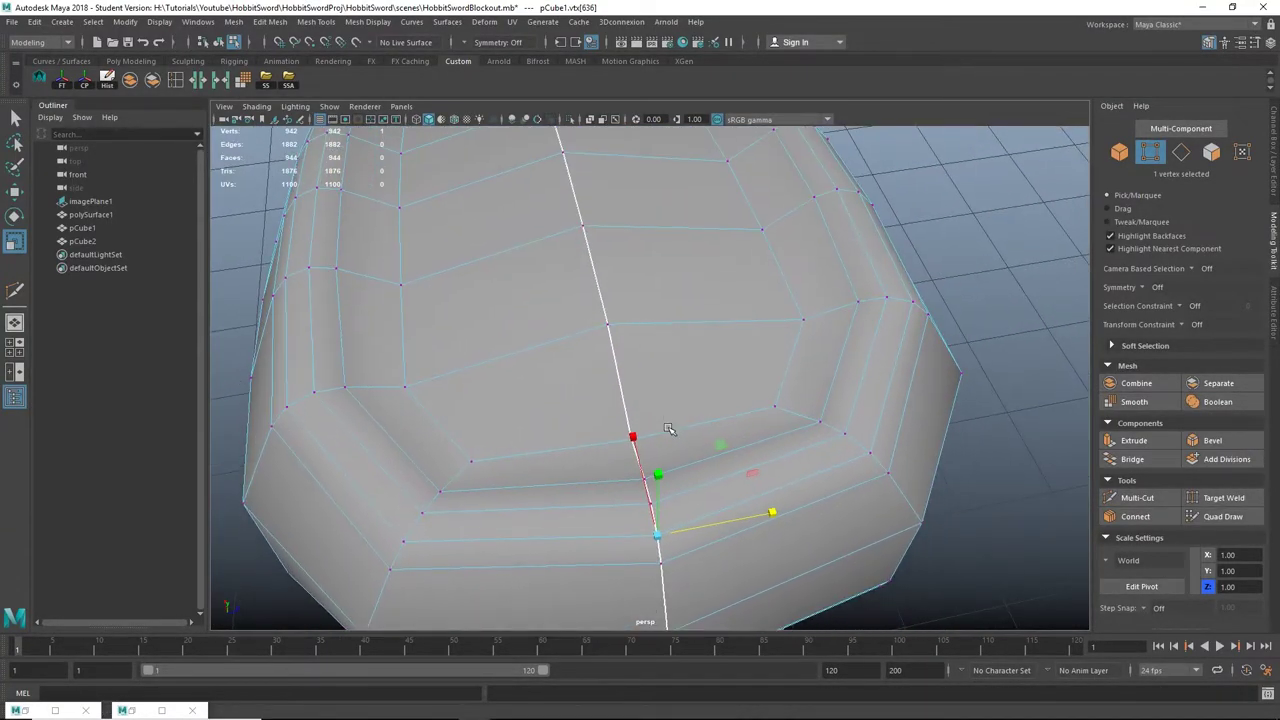
right_click(669, 427)
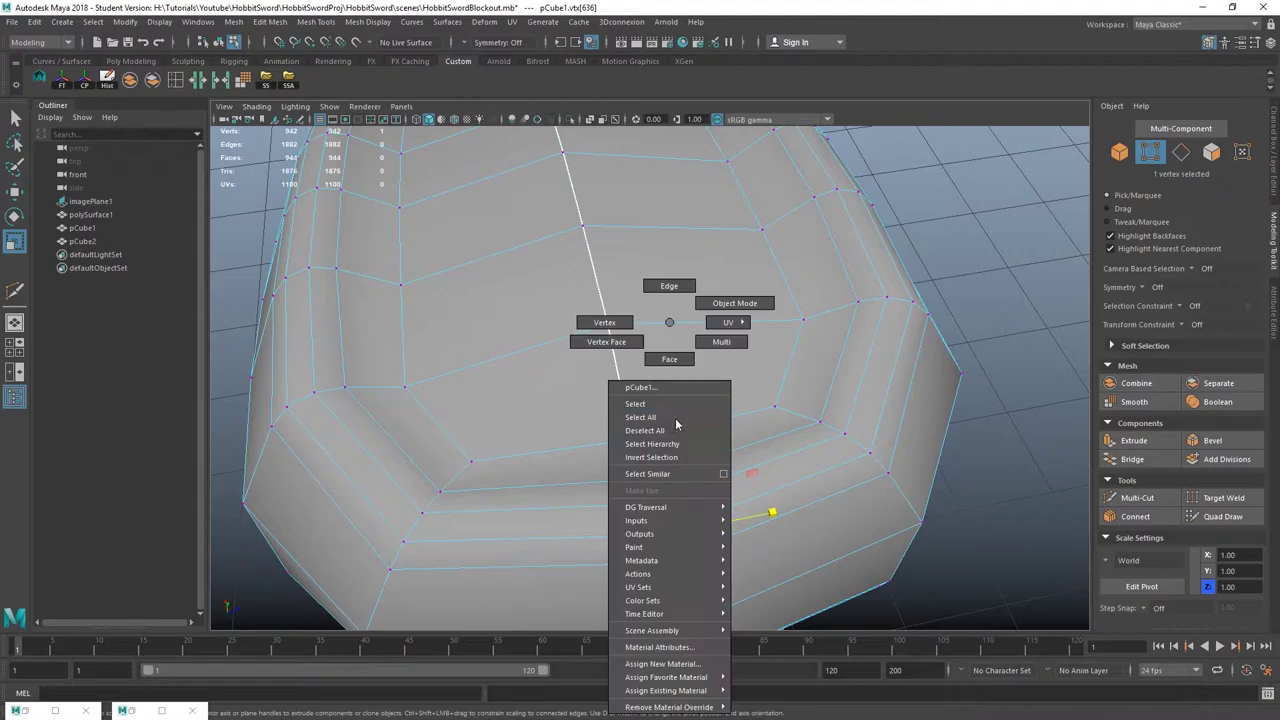
right_click_drag(740, 303, 742, 302)
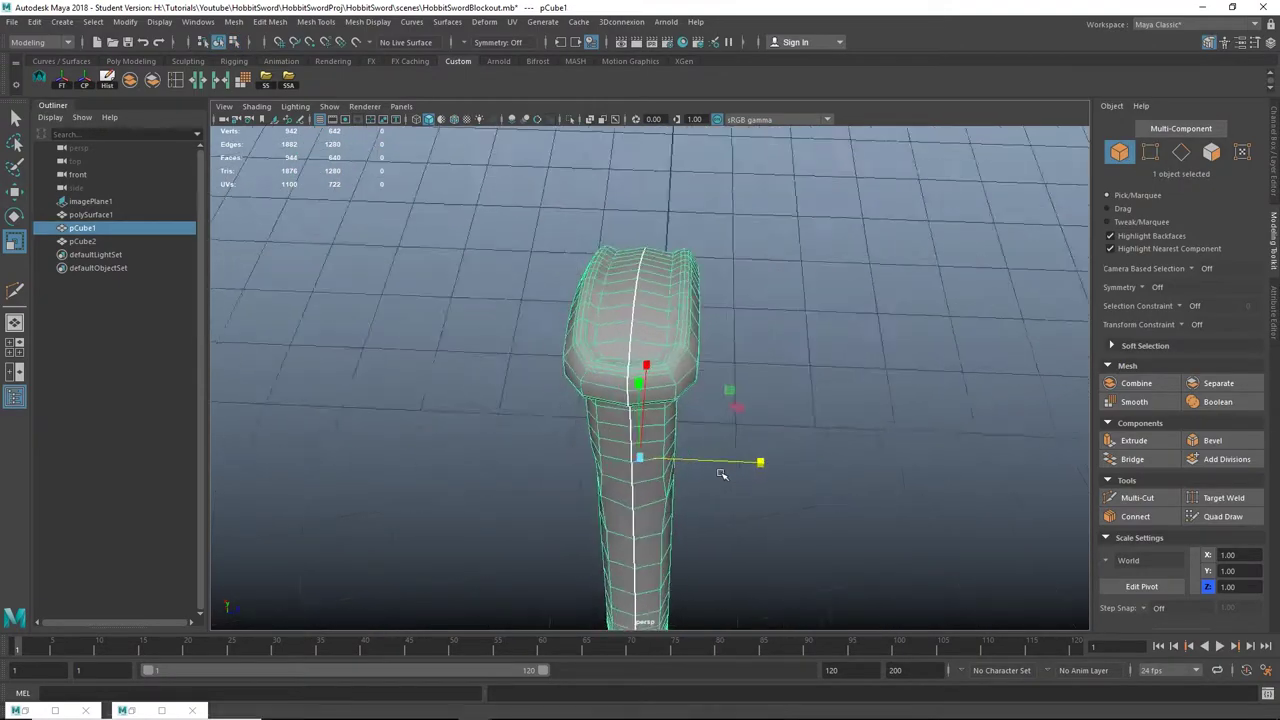
left_click(716, 436)
left_click_drag(715, 436, 732, 350, "alt")
Step: Select the handle and apply a Planar UV projection to it
left_click(688, 407)
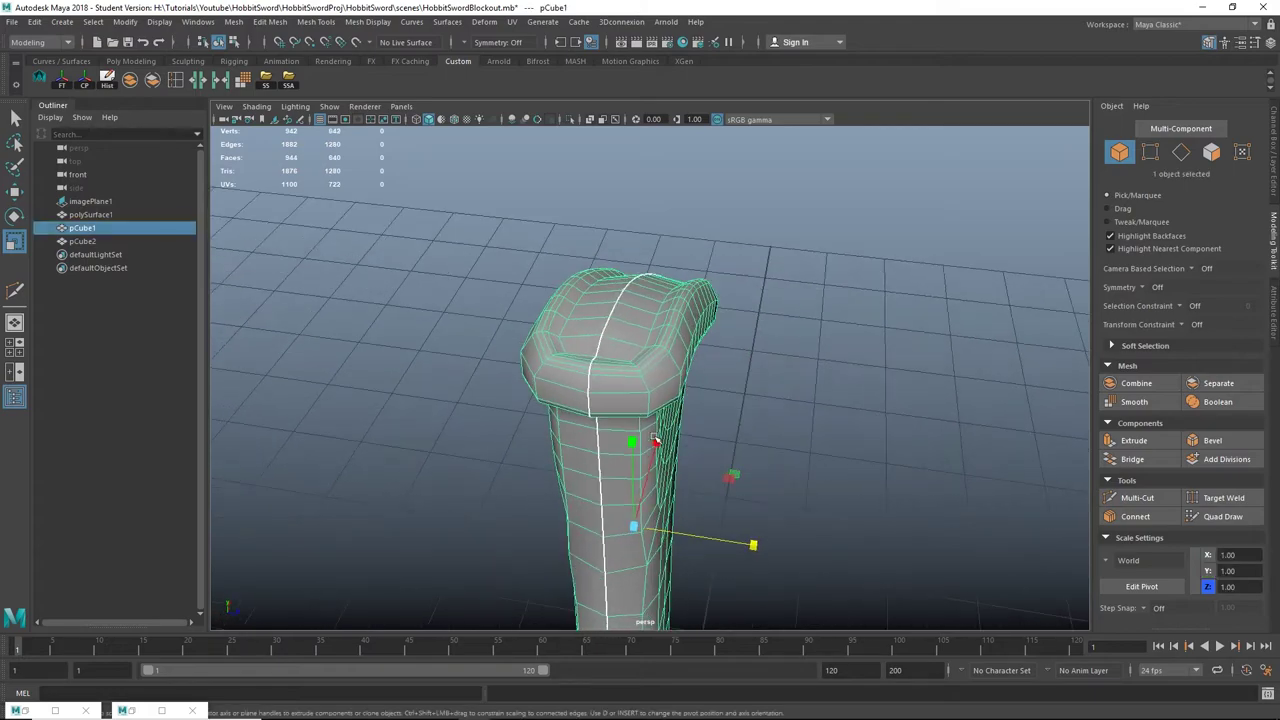
right_click(627, 311)
left_click(737, 335)
left_click(610, 346)
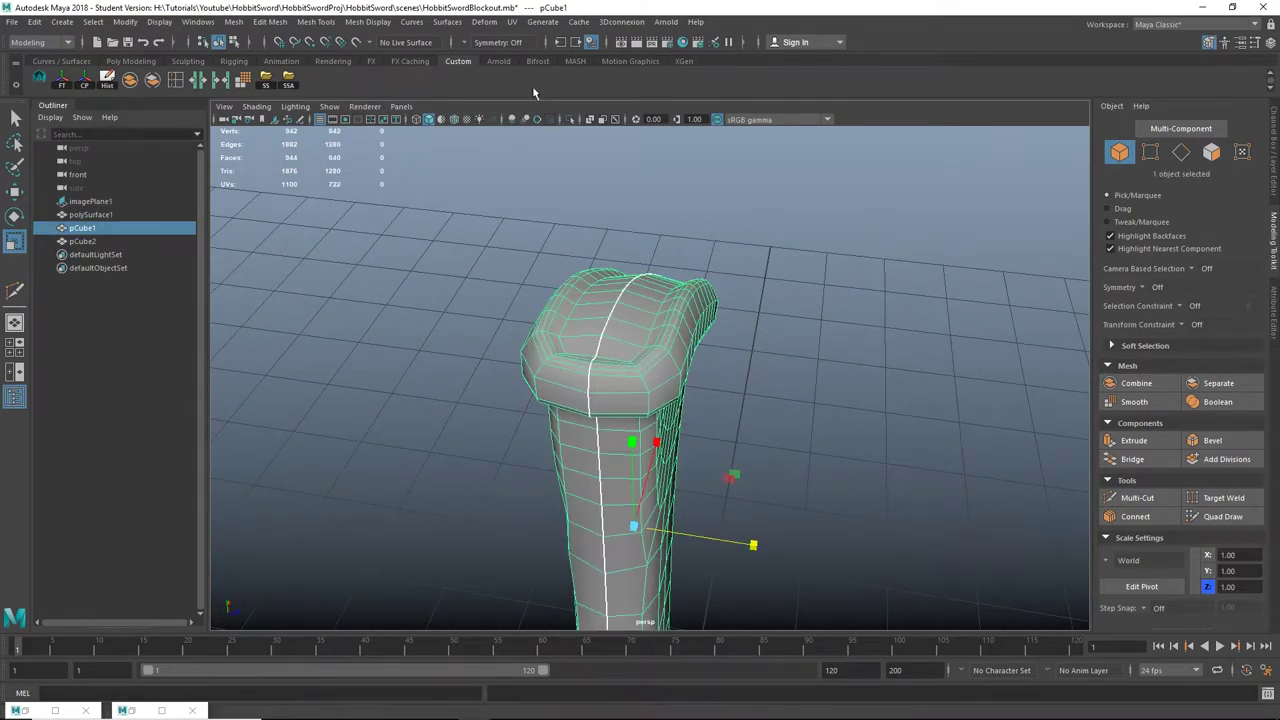
left_click(511, 23)
left_click(554, 185)
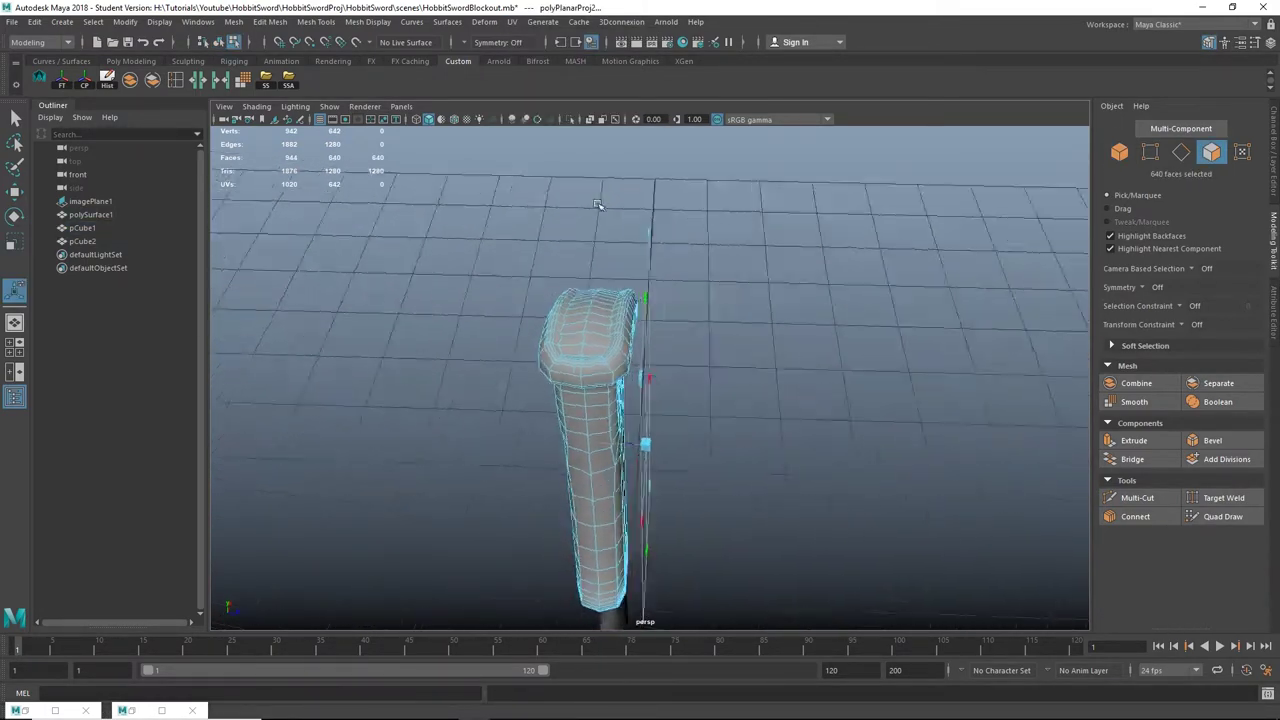
Step: Cut the handle's UVs along the selected edge loop running around its centre line
right_click_drag(618, 324, 618, 287)
left_click_drag(585, 335, 907, 116, "alt")
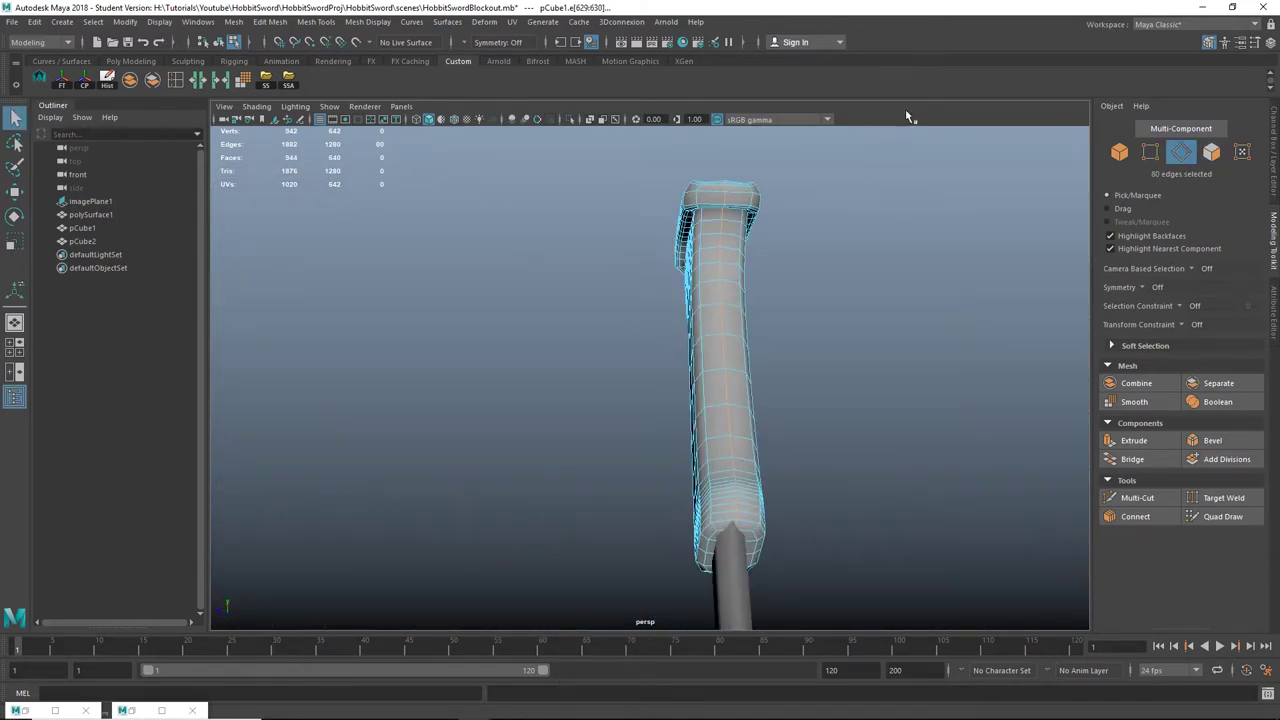
left_click_drag(800, 230, 834, 186, "alt")
scroll(793, 154, "up", 5)
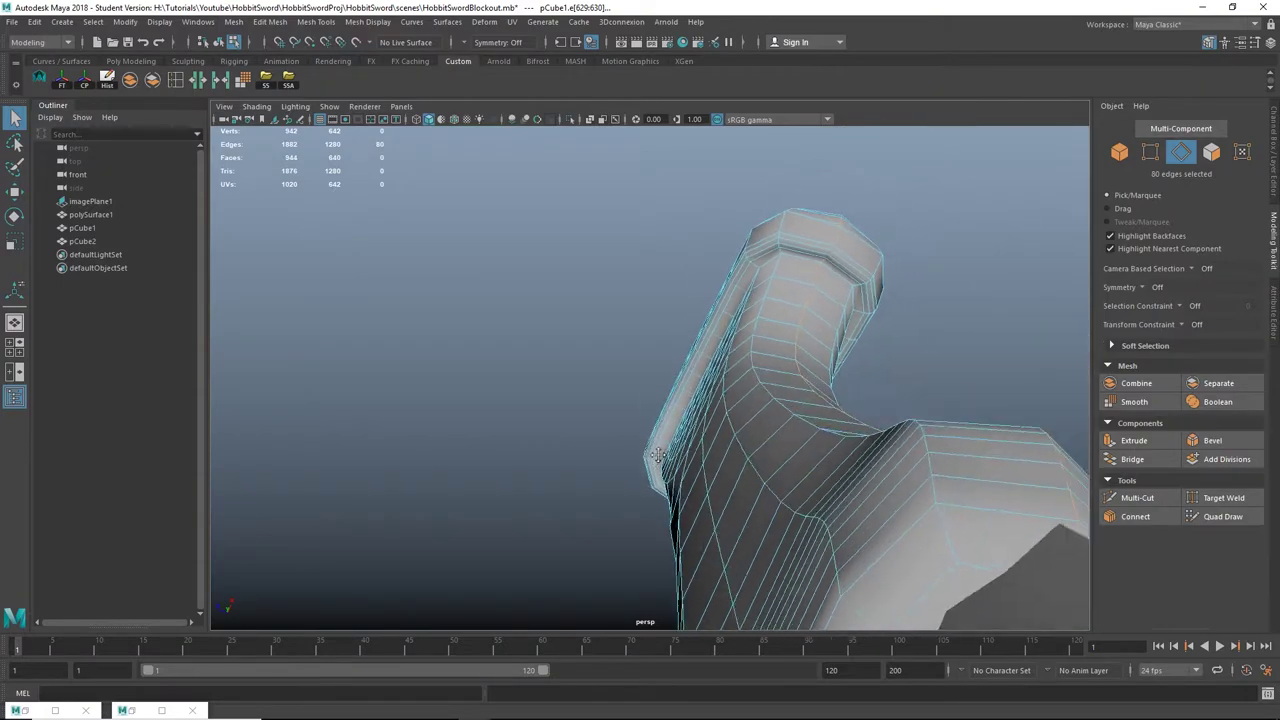
middle_click_drag(768, 243, 671, 317, "alt")
left_click(199, 82)
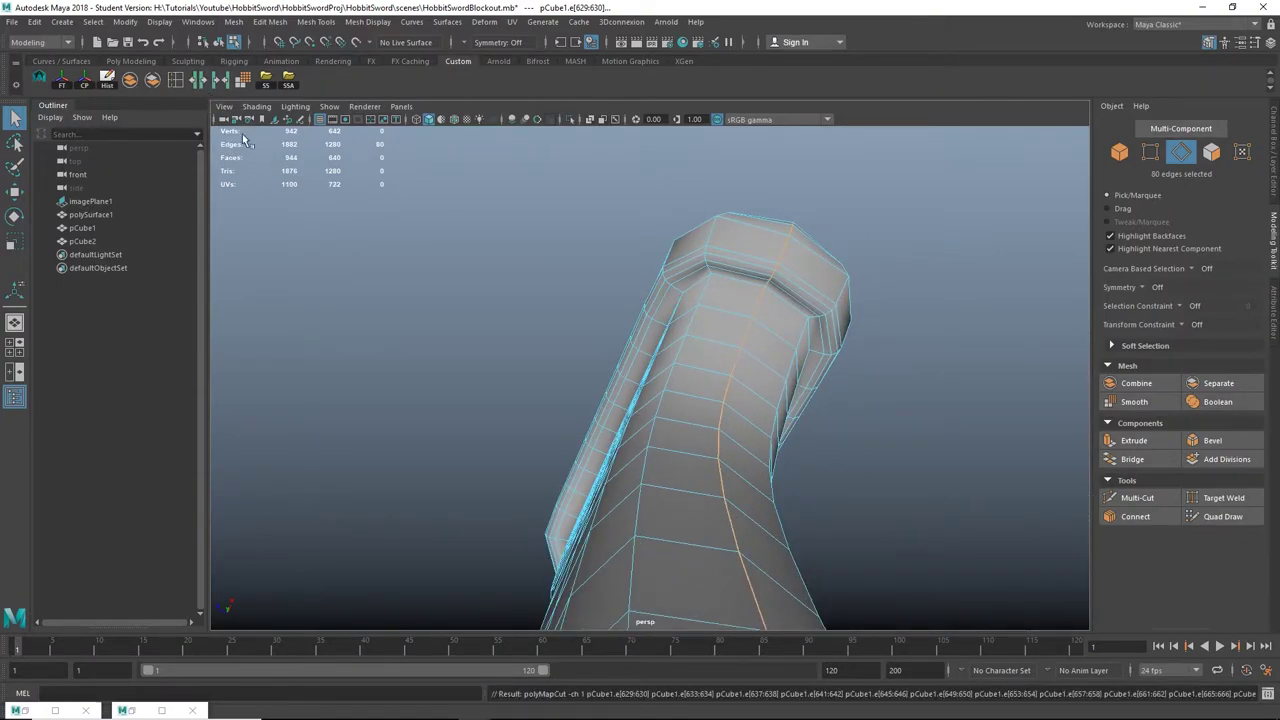
Step: Select the handle in object mode and show its UVs in the UV Editor
scroll(740, 260, "down", 6)
left_click_drag(740, 260, 396, 450, "alt")
right_click_drag(705, 284, 803, 236)
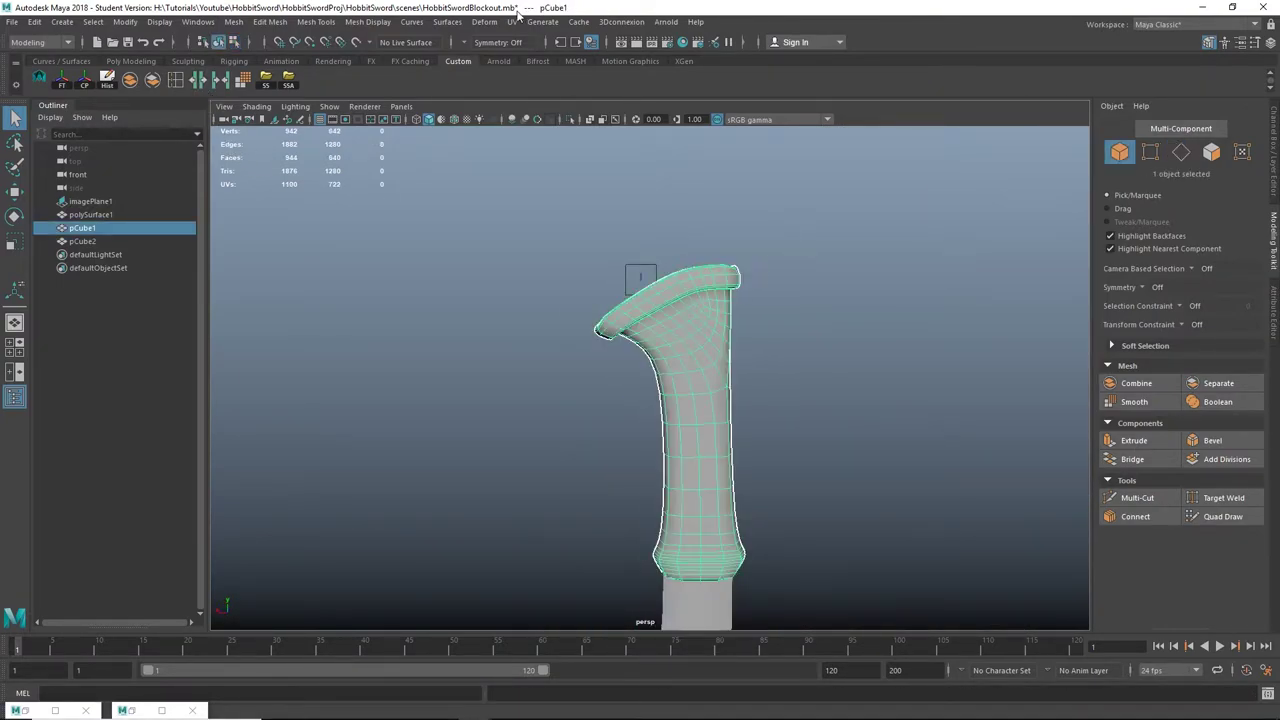
left_click(512, 23)
left_click(549, 47)
scroll(740, 361, "down", 10)
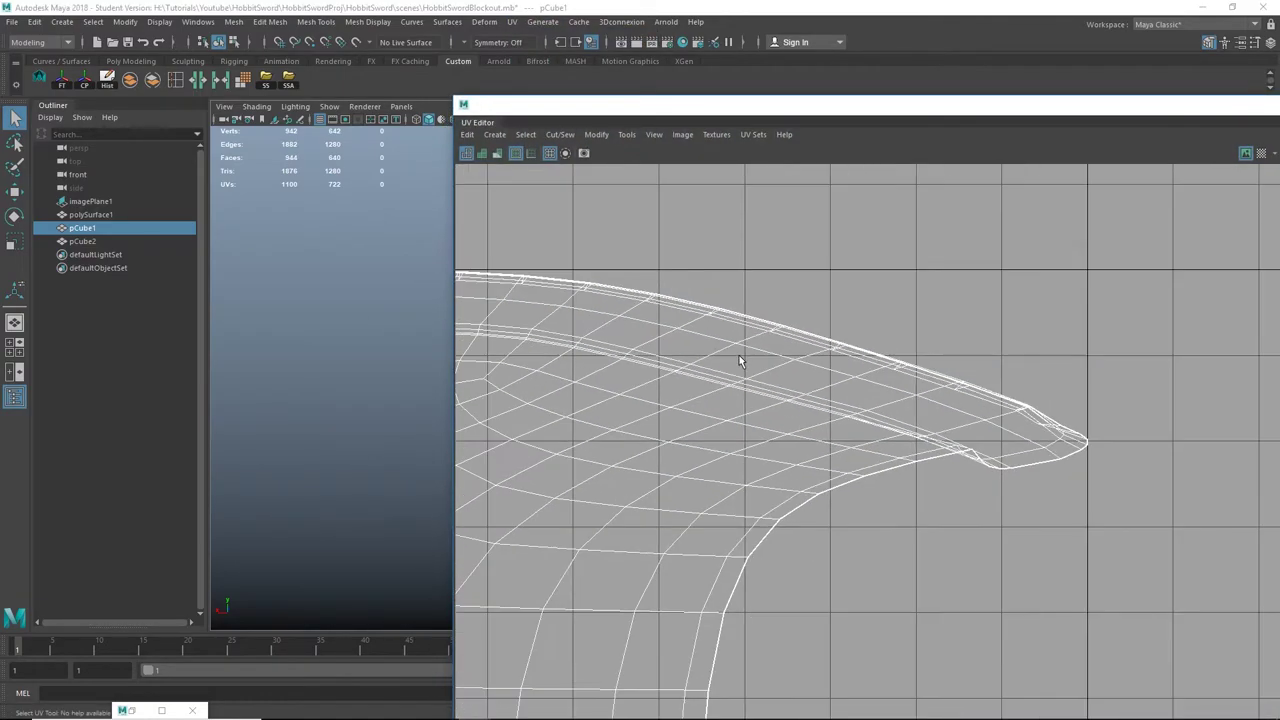
Step: Select the handle's UV shells and unfold them
scroll(741, 365, "down", 3)
middle_click_drag(741, 365, 691, 337, "alt")
right_click_drag(691, 347, 645, 328)
left_click(655, 345)
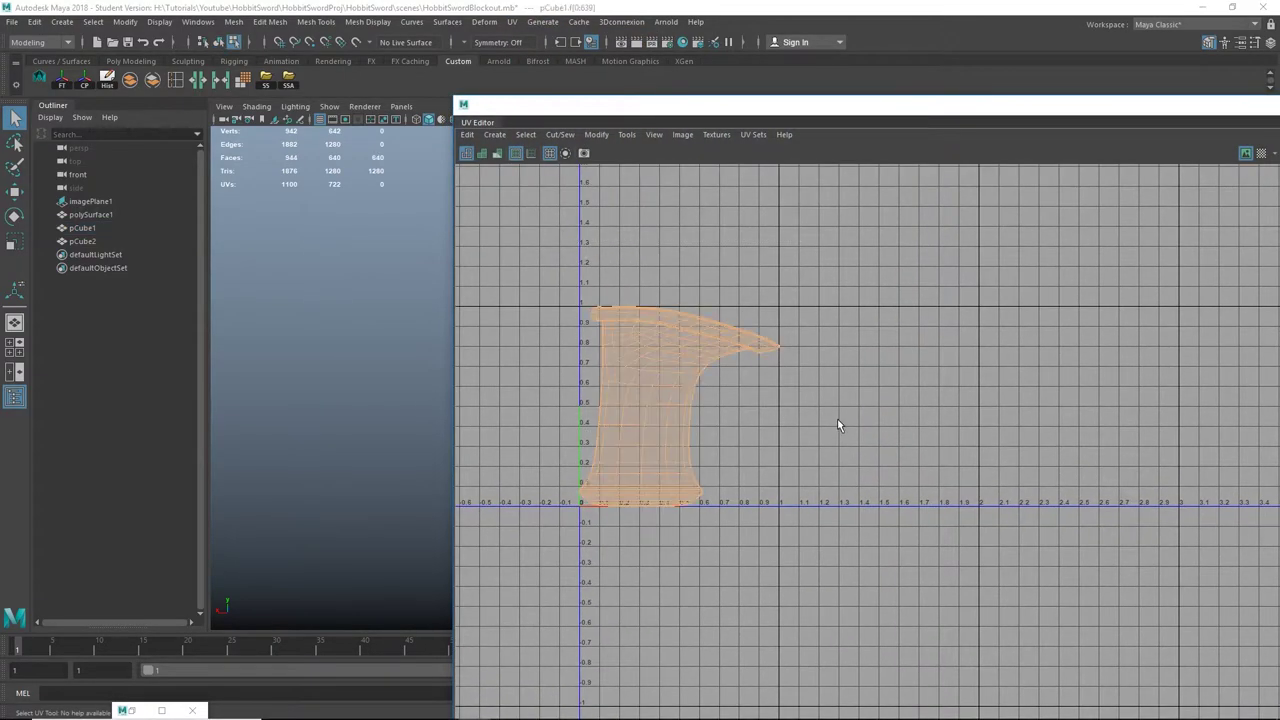
left_click_drag(900, 105, 387, 18)
left_click(1070, 376)
middle_click_drag(441, 330, 520, 343, "alt")
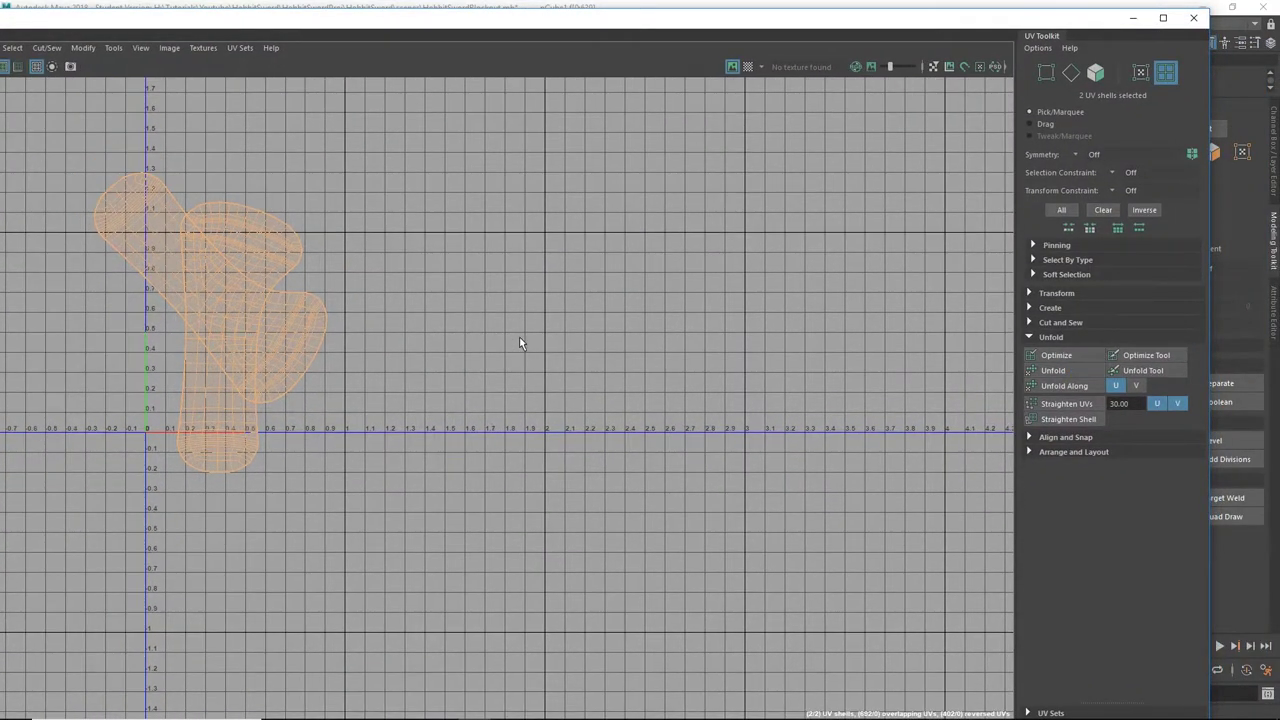
Step: Lay out the handle's unfolded UV shells side by side within the 0 to 1 UV space
right_click_drag(417, 275, 361, 255)
left_click_drag(1088, 11, 1095, 32)
left_click_drag(972, 43, 1246, 123)
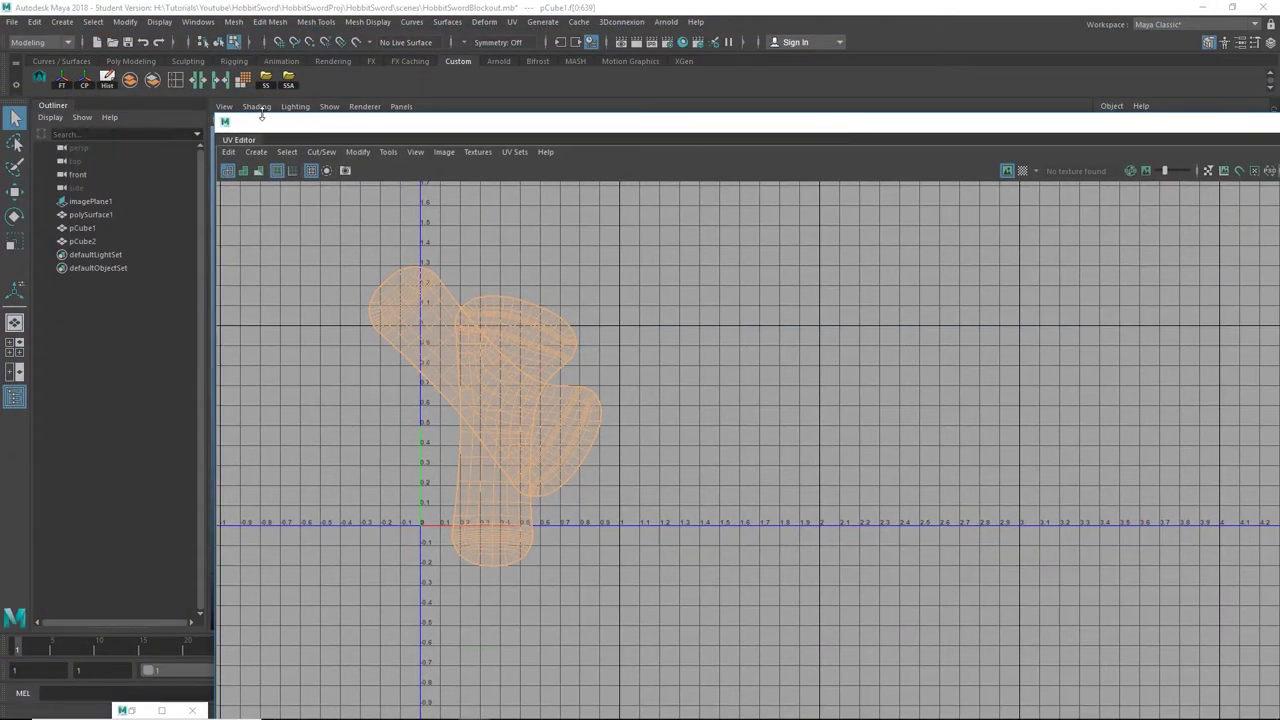
left_click(41, 80)
key("F10")
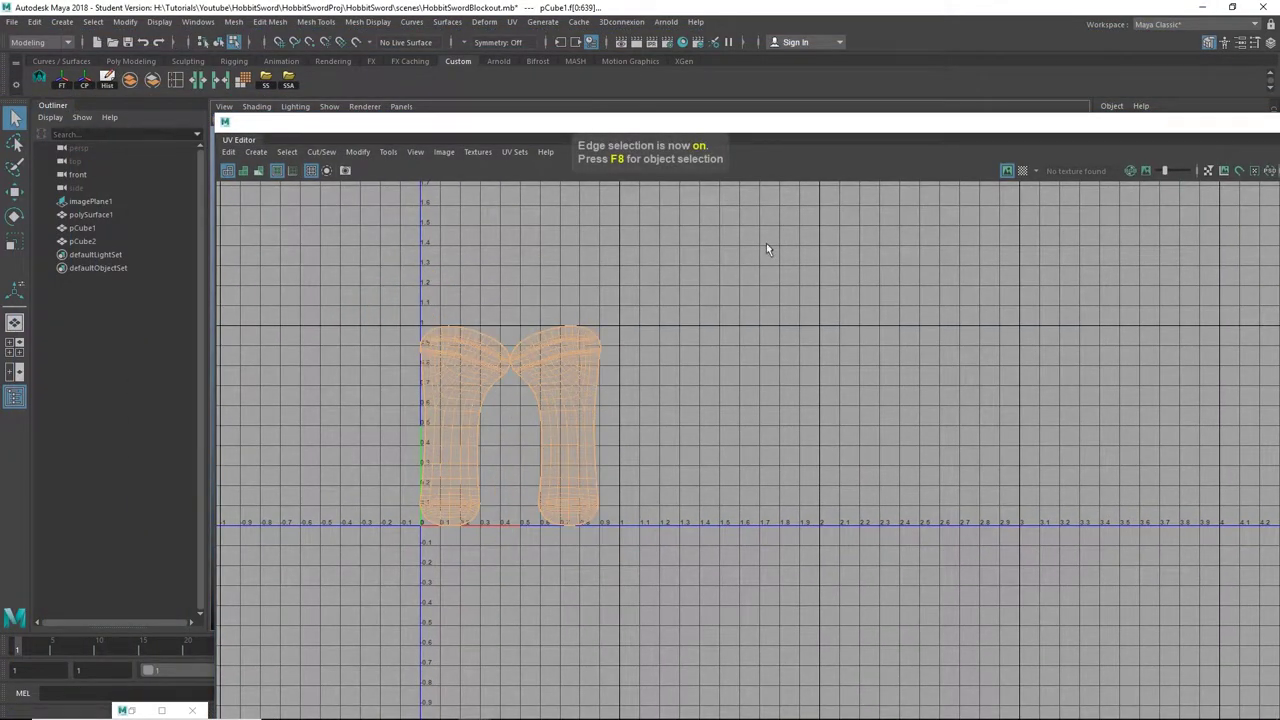
Step: Display the checker map to inspect the handle's unwrap for distortion from several sides, and hide it again
left_click(1021, 172)
left_click_drag(684, 128, 677, 487)
middle_click_drag(737, 340, 703, 194, "alt")
left_click_drag(706, 236, 905, 246, "alt")
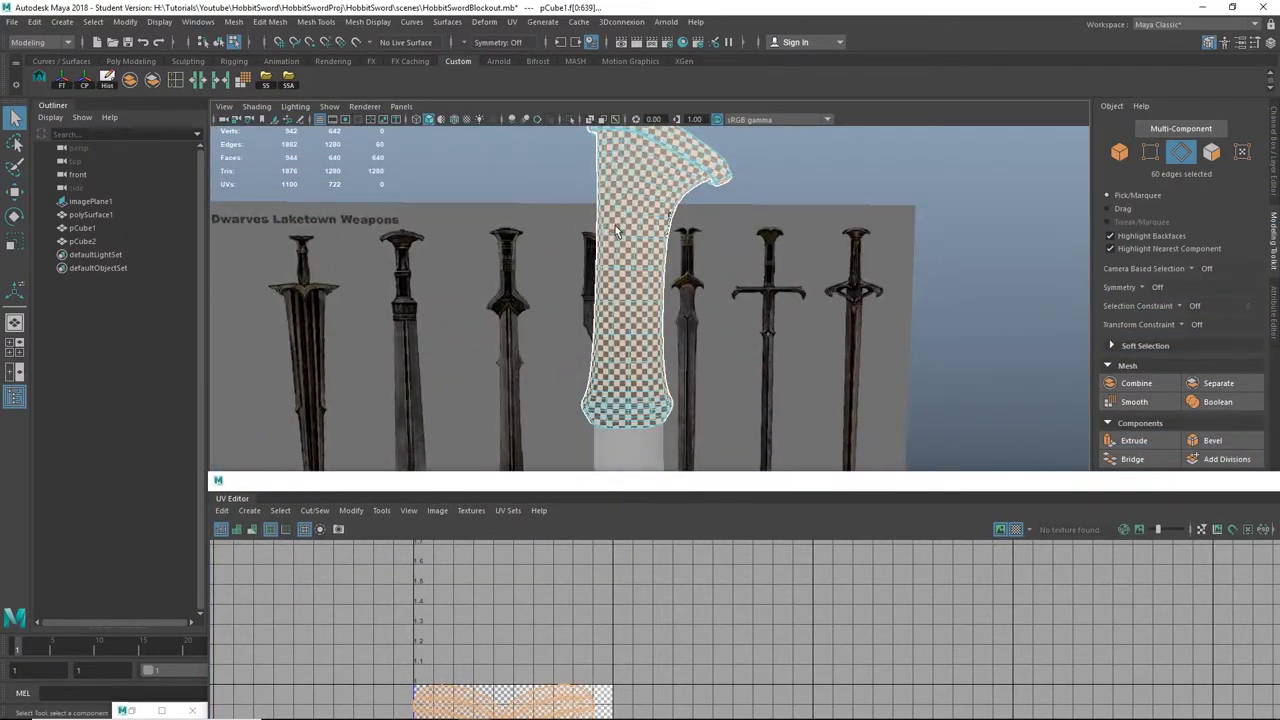
middle_click_drag(690, 240, 682, 305, "alt")
left_click_drag(635, 305, 546, 347, "alt")
left_click_drag(686, 260, 818, 266, "alt")
left_click(1018, 530)
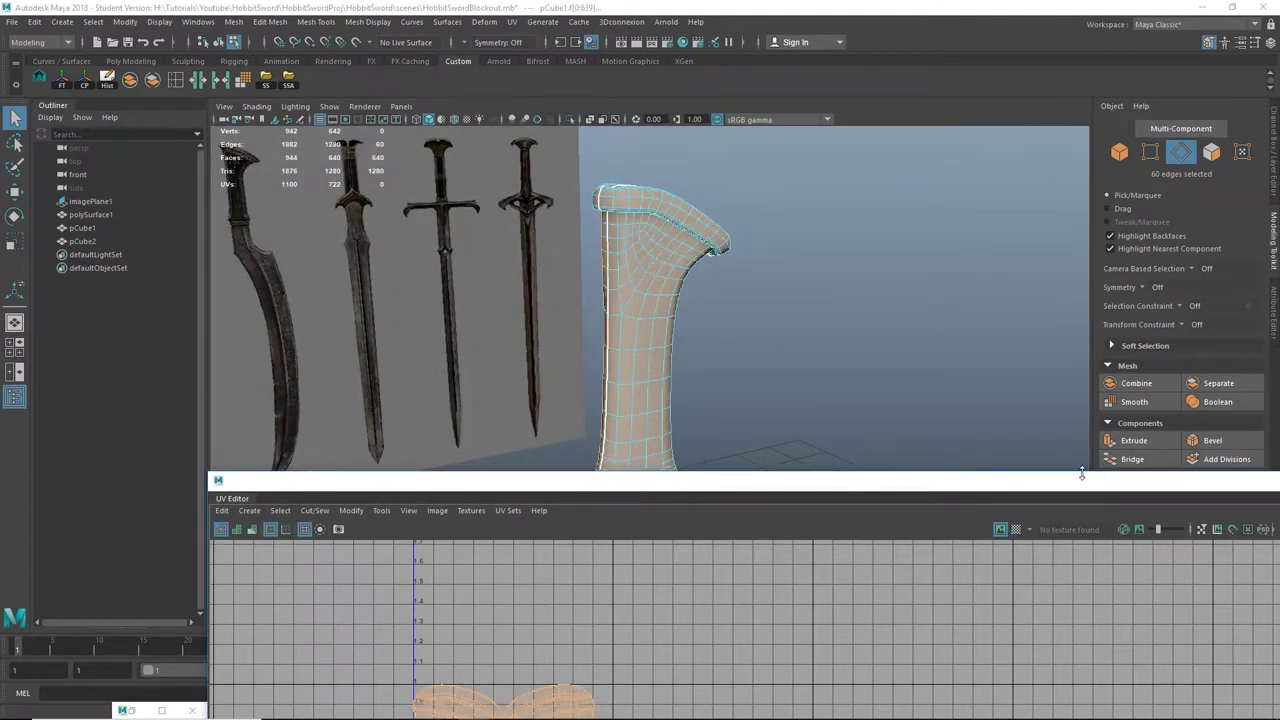
Step: Move the UV Editor out of the way and select the handle and the blade together in object mode
left_click_drag(1082, 477, 735, 180)
left_click(1052, 190)
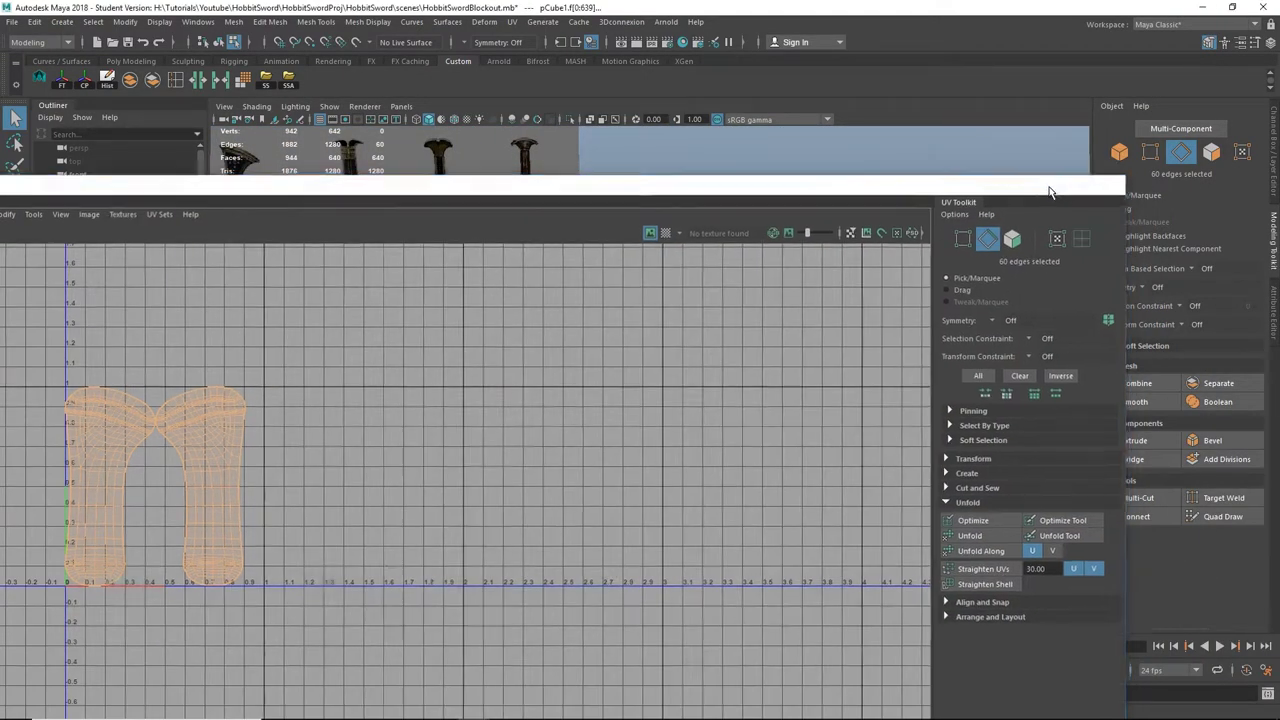
scroll(711, 283, "down", 2)
middle_click_drag(706, 350, 640, 303, "alt")
left_click_drag(640, 303, 571, 235, "alt")
right_click_drag(571, 232, 648, 201)
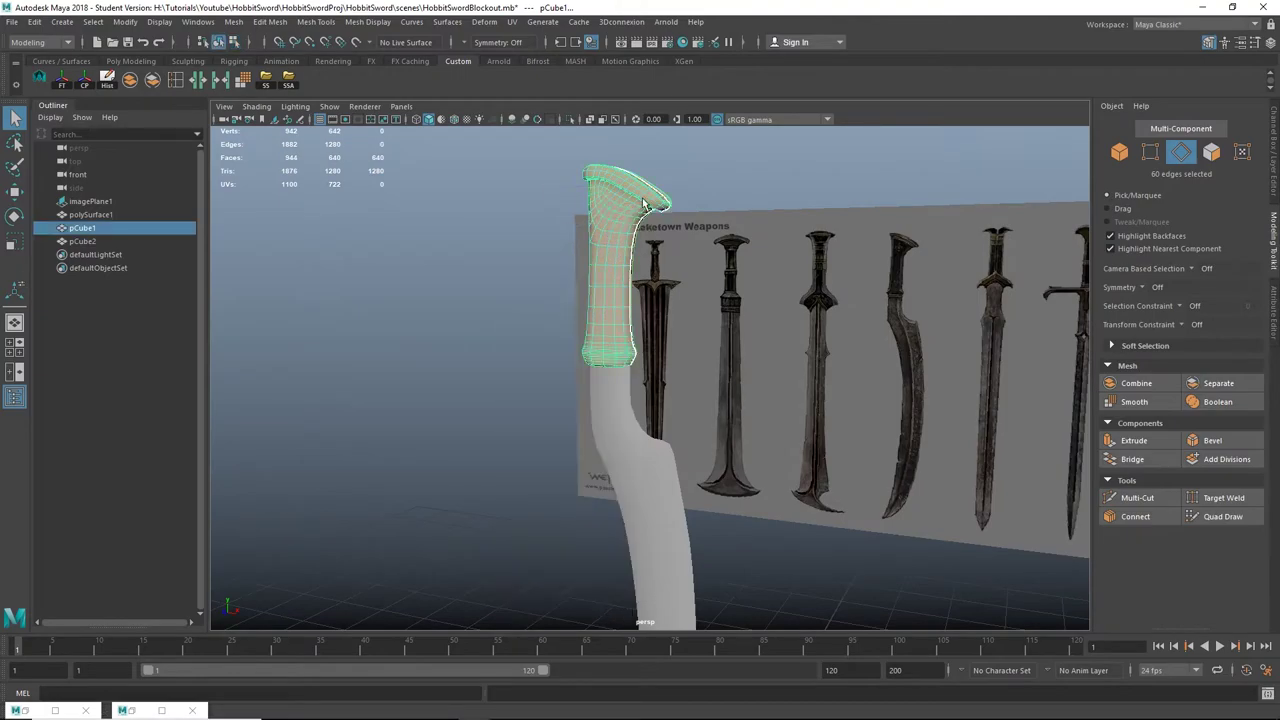
left_click(660, 255)
left_click(618, 260)
scroll(658, 350, "down", 2)
middle_click_drag(656, 378, 603, 327, "alt")
left_click_drag(603, 327, 585, 350, "alt")
left_click(624, 384, "shift")
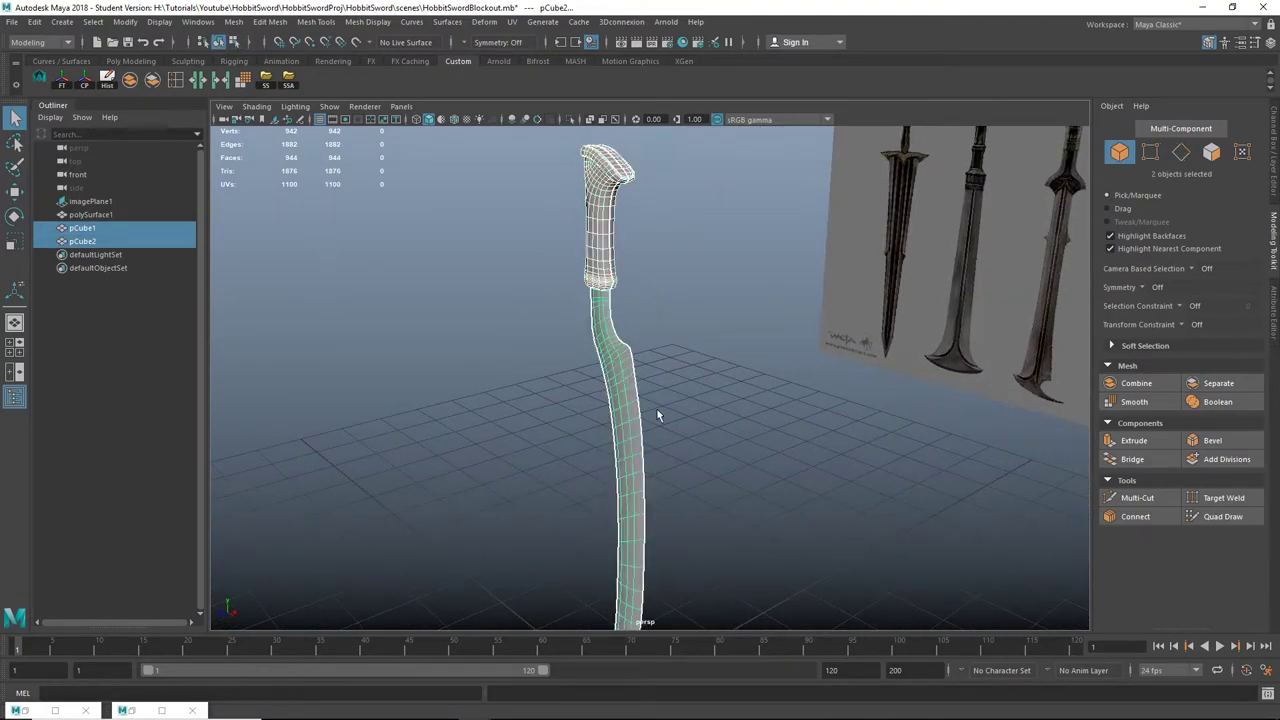
Step: Bring the UV Editor back and select all UV shells of the handle and blade
scroll(657, 410, "down", 4)
middle_click_drag(655, 405, 565, 300, "alt")
left_click_drag(565, 300, 510, 334, "alt")
left_click(65, 713)
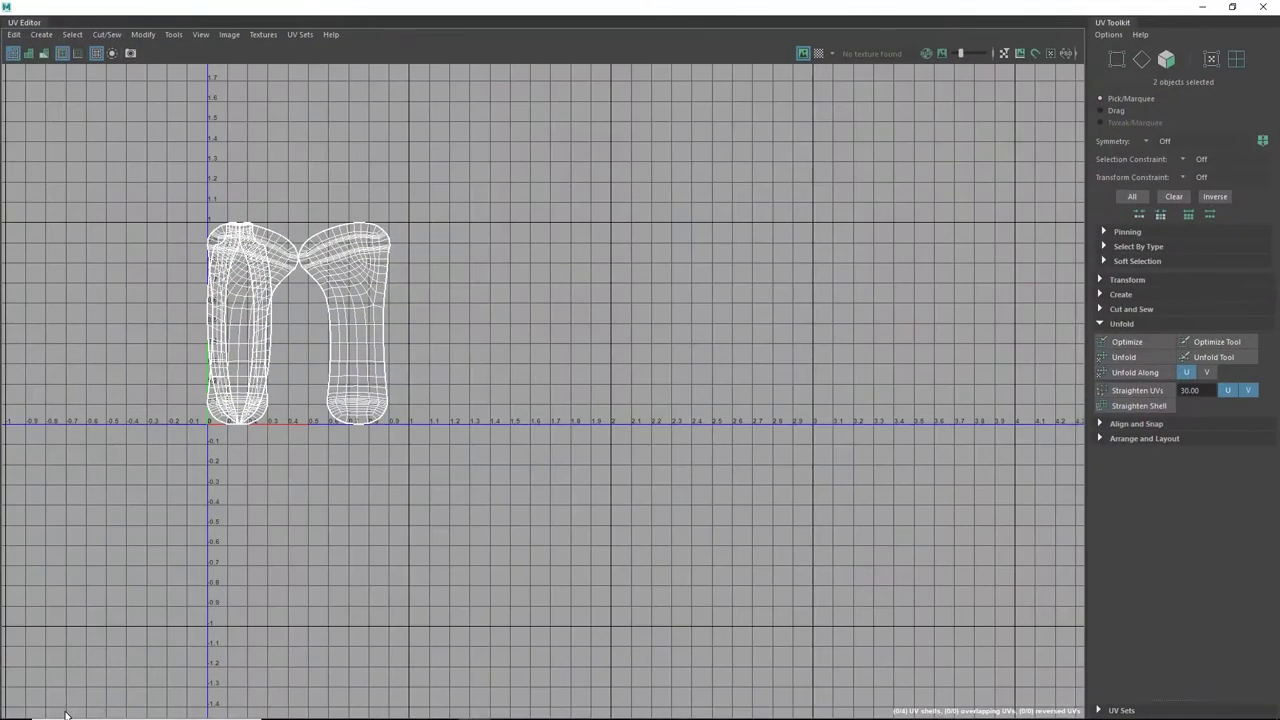
right_click_drag(291, 240, 206, 216)
left_click_drag(177, 160, 578, 442)
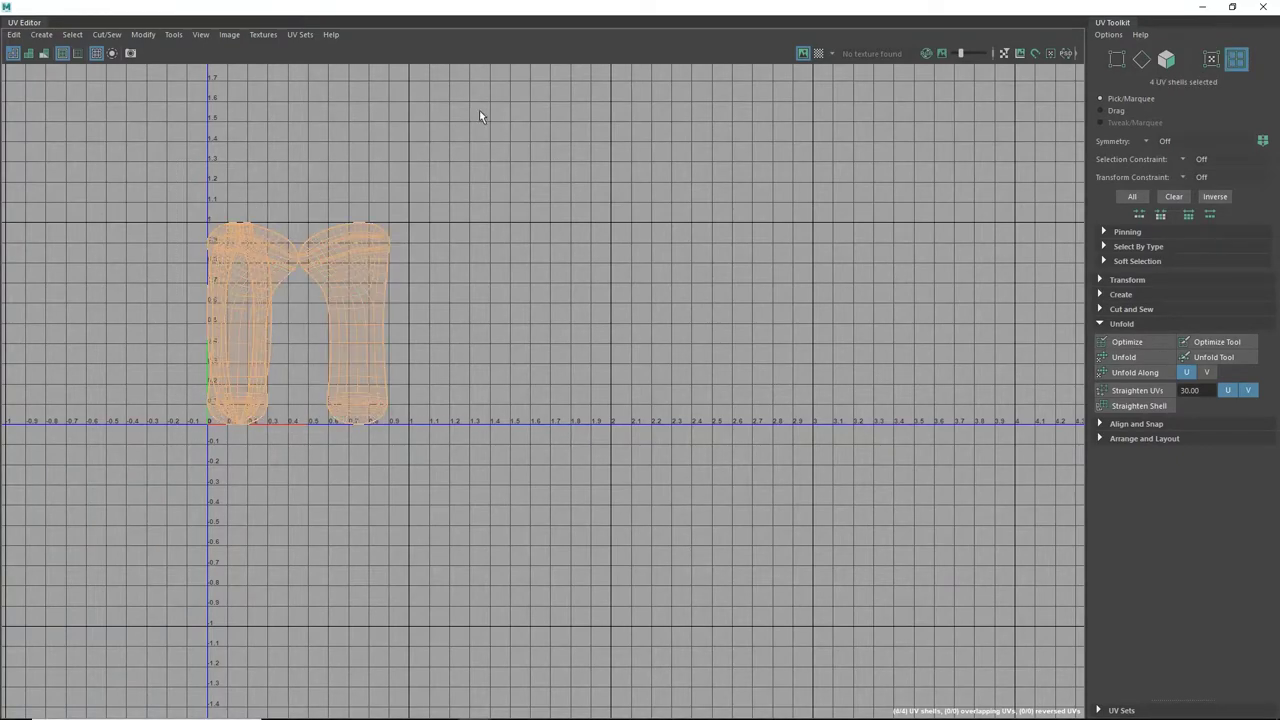
Step: Display the checker map on the handle and blade and compare the checker size across both parts
left_click_drag(484, 12, 822, 70)
left_click(40, 78)
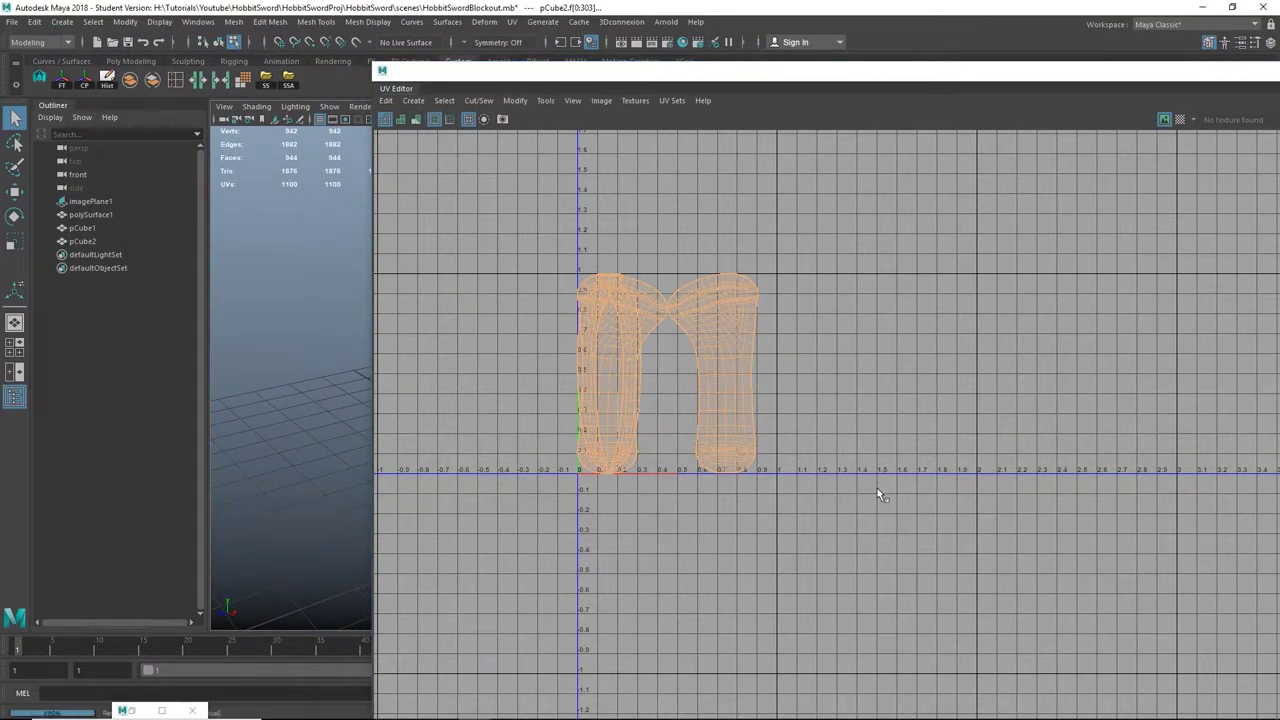
left_click(1180, 120)
left_click_drag(1180, 75, 811, 518)
left_click_drag(693, 309, 905, 335, "alt")
middle_click_drag(622, 280, 655, 385, "alt")
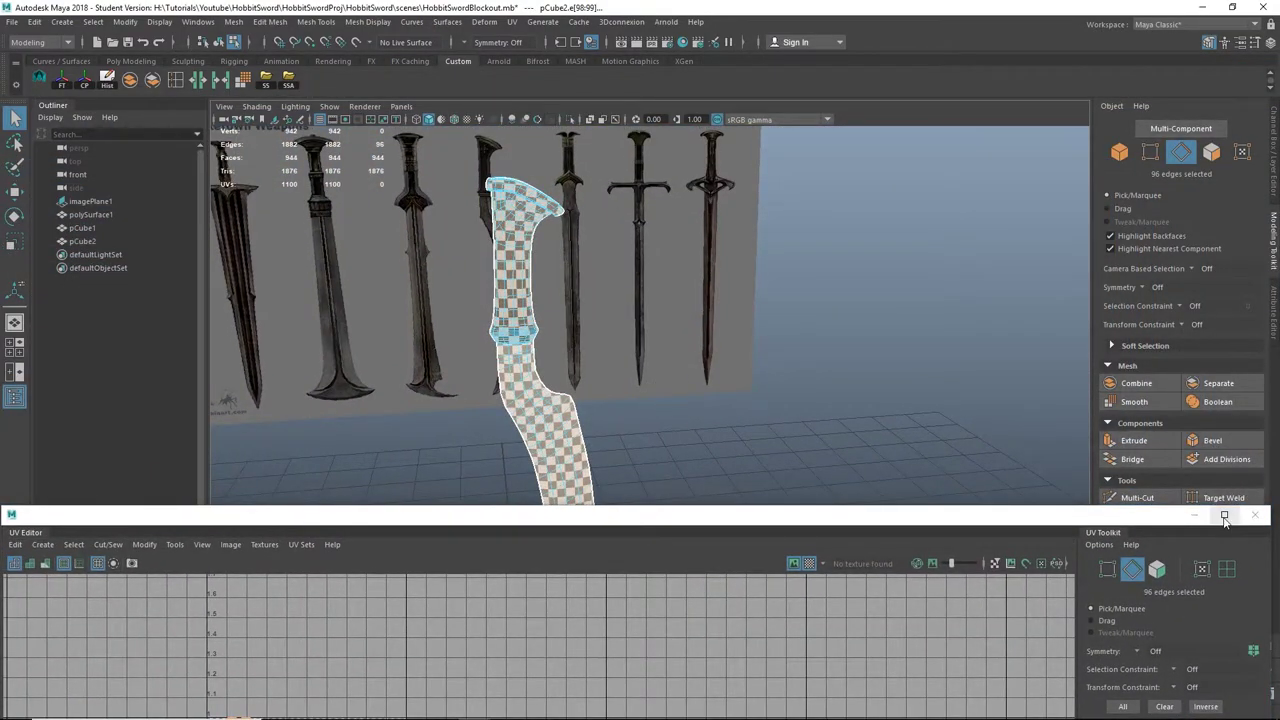
Step: Enlarge the two handle UV shells and fit them beside the blade shells inside the 0–1 UV tile, with the checker texture hidden
left_click(1224, 516)
scroll(543, 357, "up", 4)
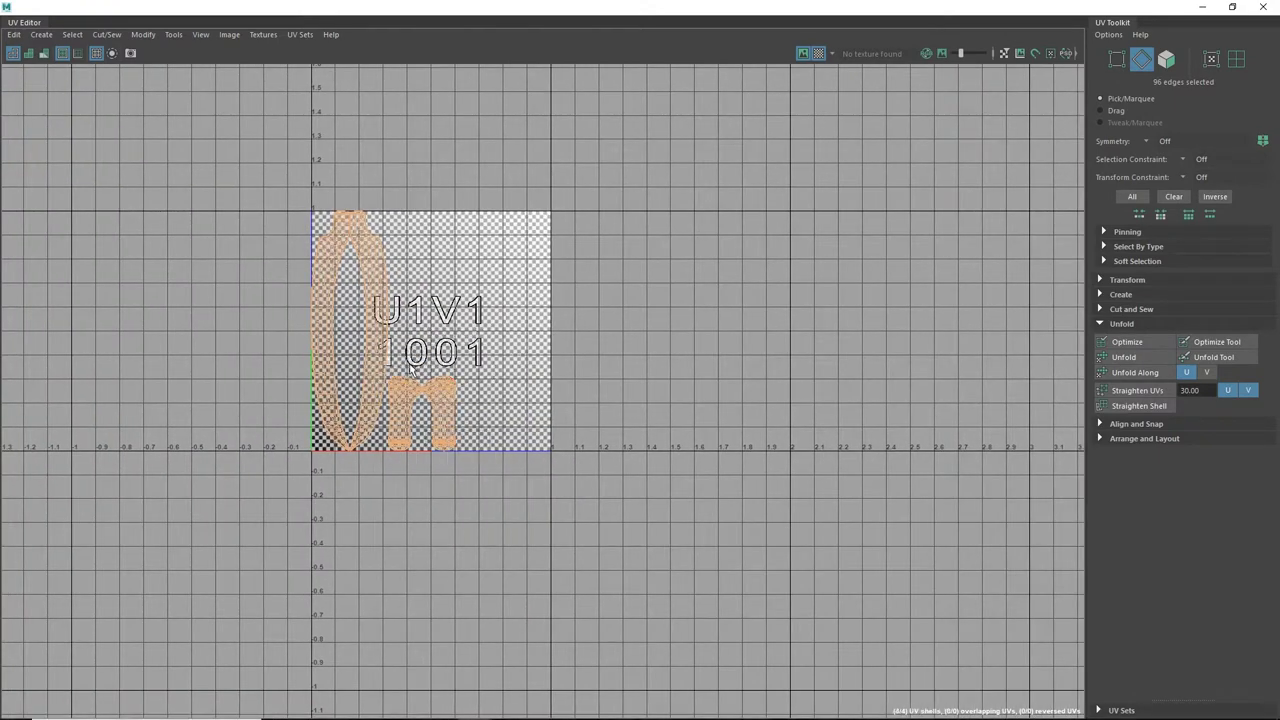
right_click_drag(411, 369, 496, 437)
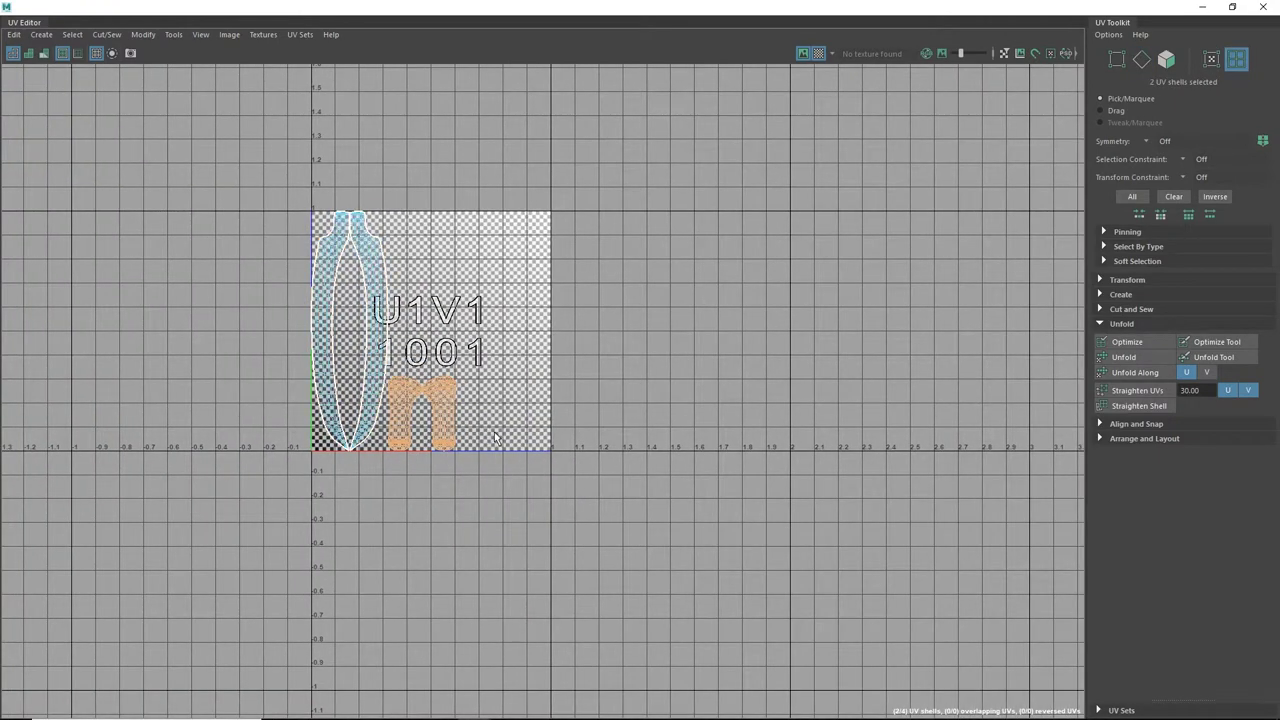
left_click(816, 54)
left_click_drag(425, 412, 472, 299)
key("w")
key("r")
key("w")
key("w")
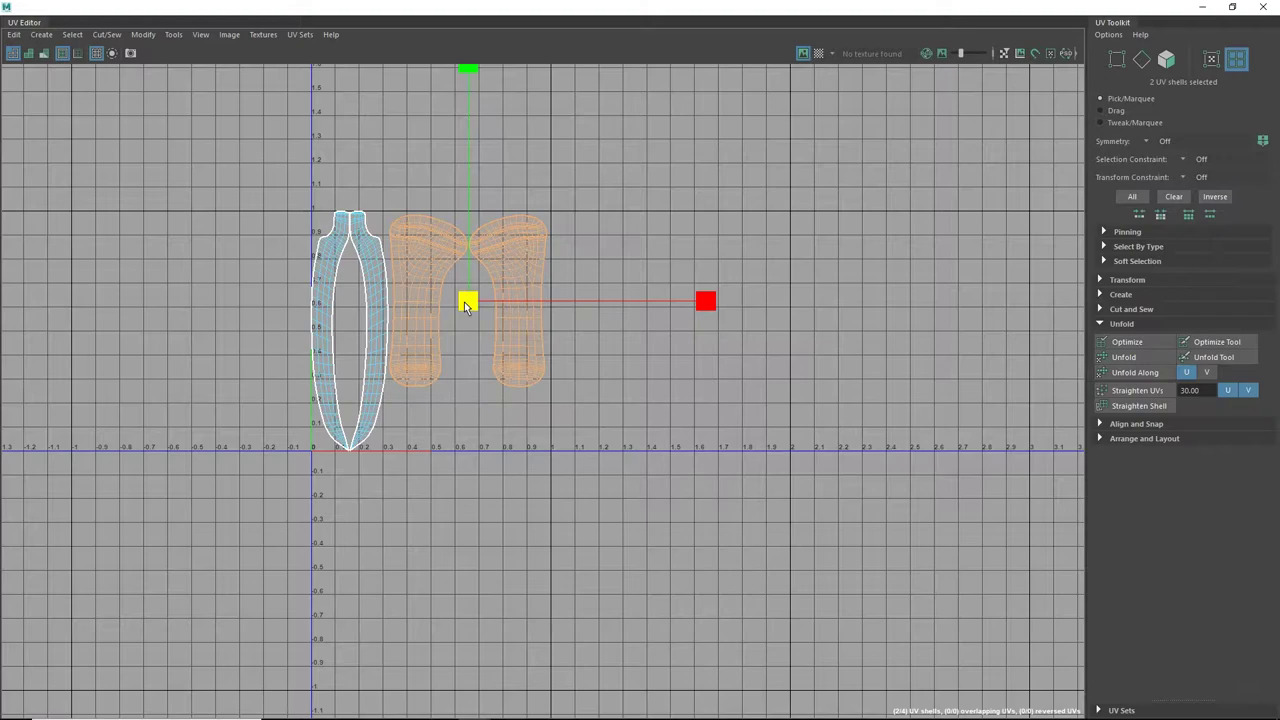
Step: Scale all four UV shells down slightly to leave a margin at the tile borders, and minimize the UV Editor
left_click_drag(624, 472, 624, 470)
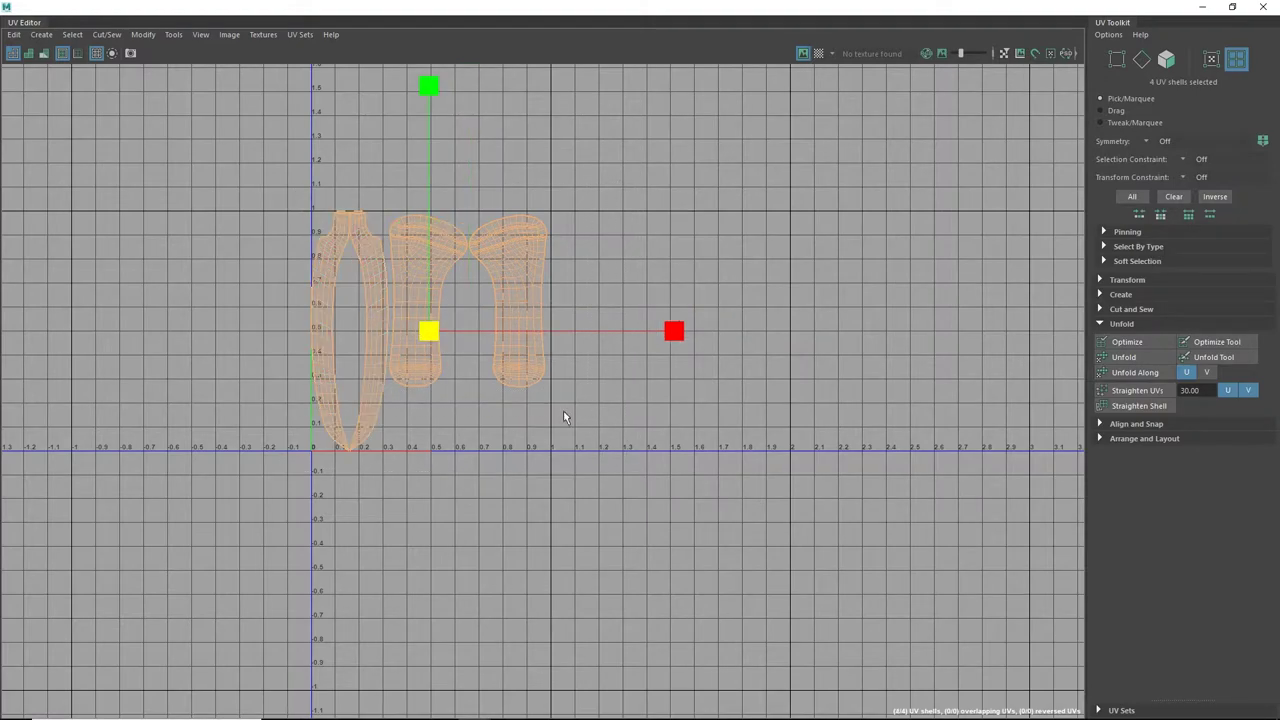
left_click_drag(425, 338, 420, 340)
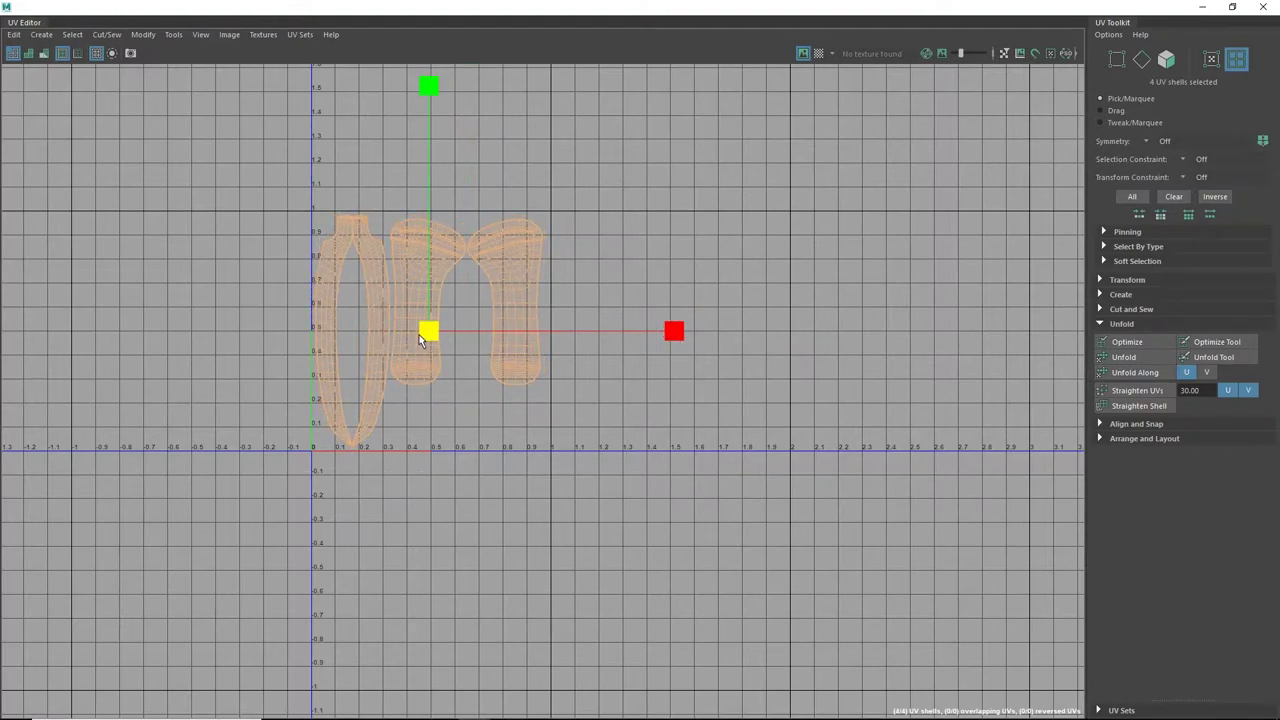
left_click(818, 56)
left_click(818, 56)
left_click(1203, 9)
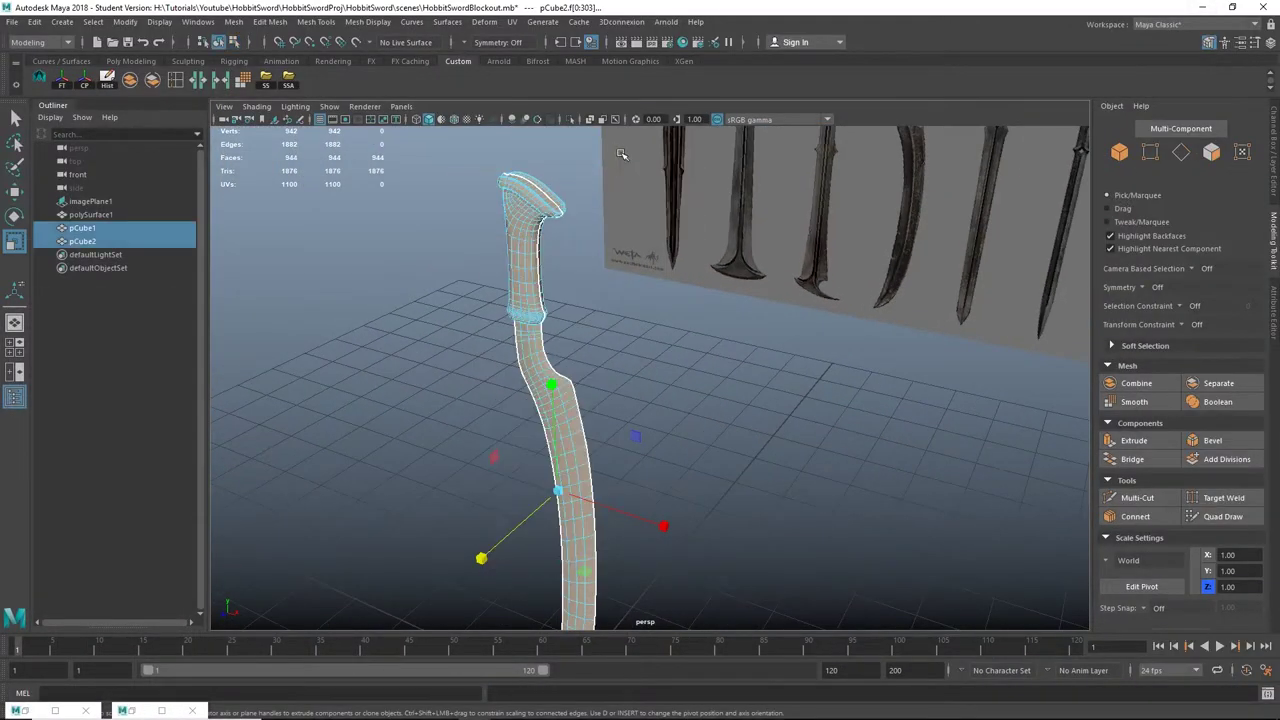
Step: Return to object selection and combine the handle and blade meshes into a single object
left_click_drag(632, 284, 615, 320, "alt")
left_click(665, 389)
middle_click_drag(674, 355, 654, 360, "alt")
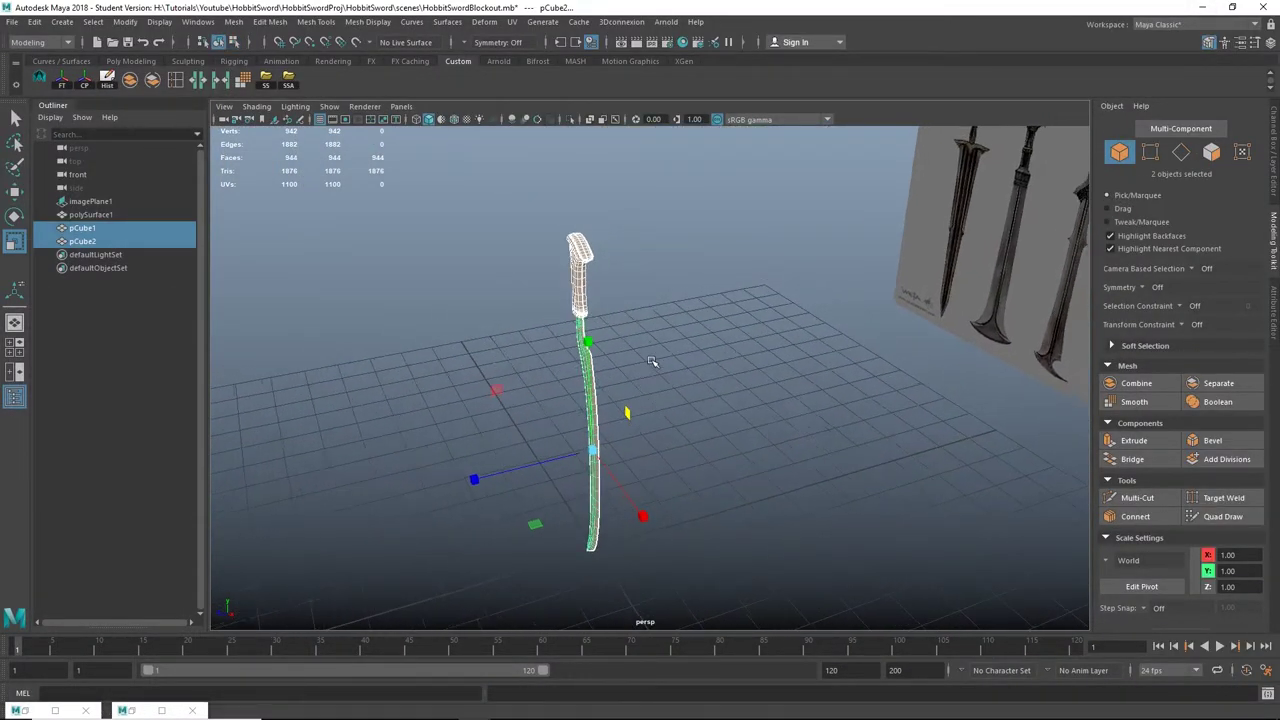
left_click_drag(654, 360, 670, 349, "alt")
key("q")
left_click(669, 347)
left_click_drag(516, 276, 625, 352)
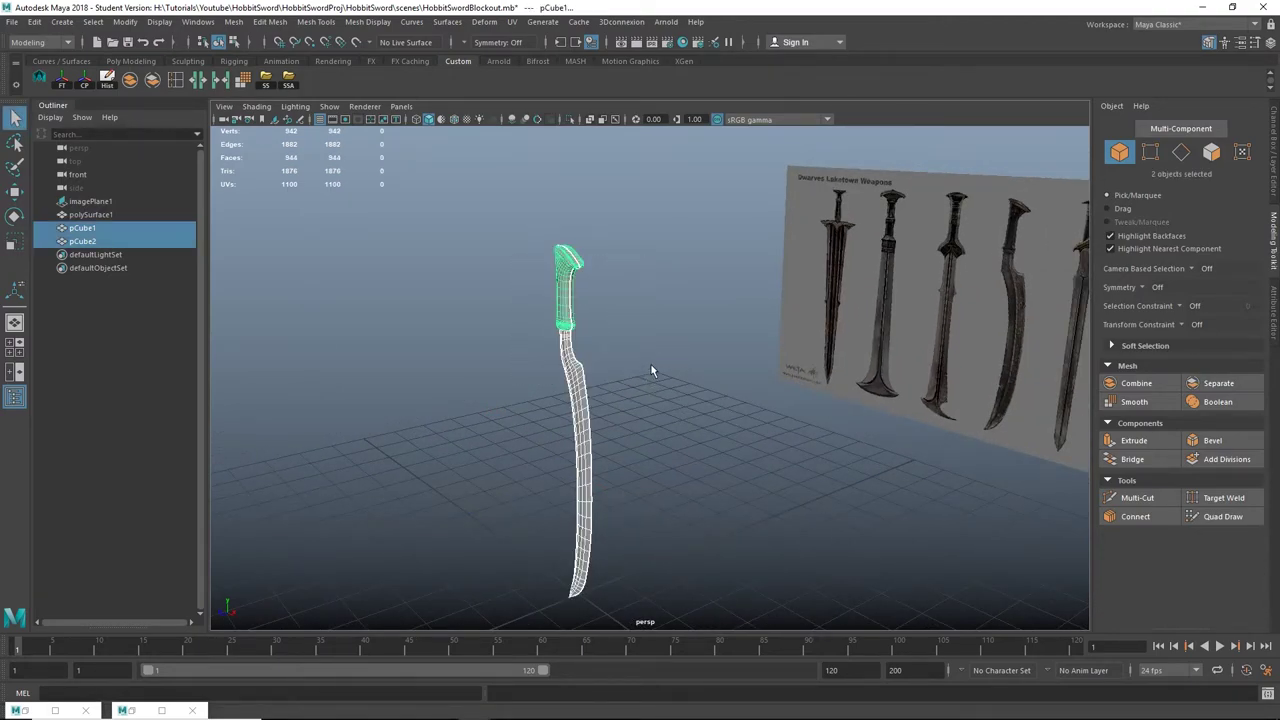
middle_click_drag(596, 325, 587, 300, "alt")
left_click(137, 80)
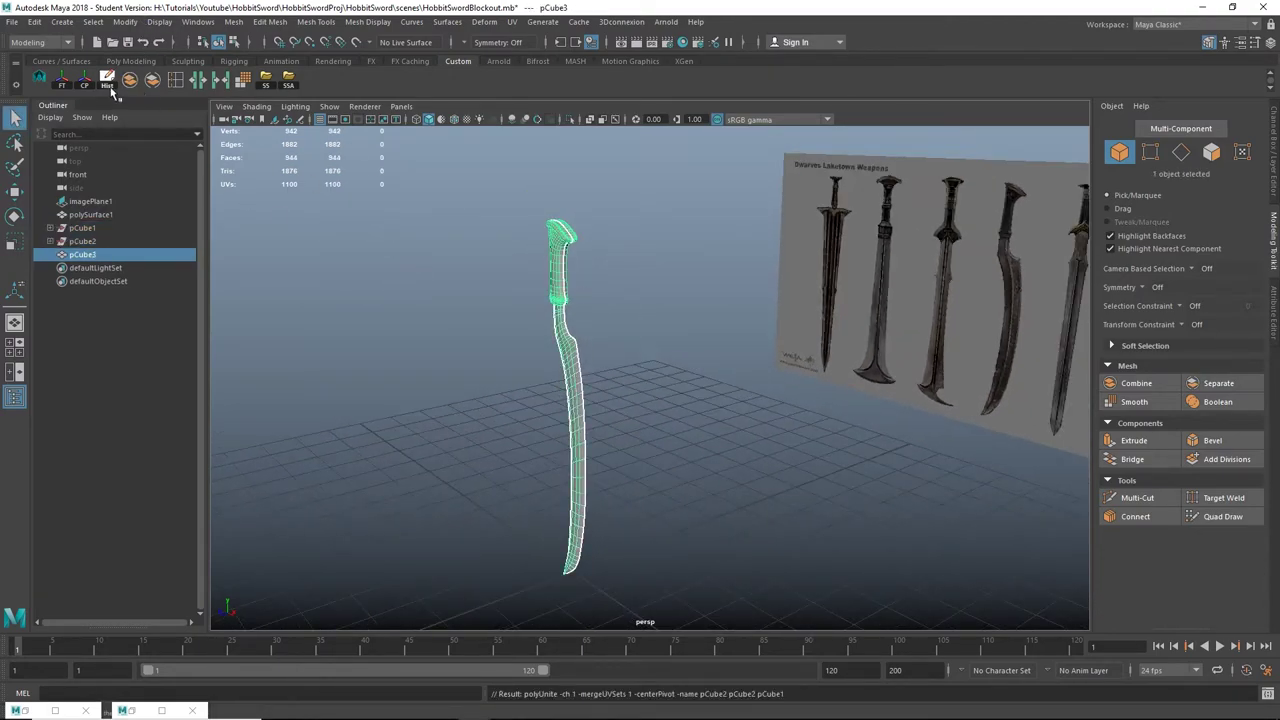
Step: Delete the combined sword's construction history and freeze its transformations
left_click(107, 80)
left_click(63, 80)
left_click(577, 283)
left_click_drag(566, 292, 664, 352)
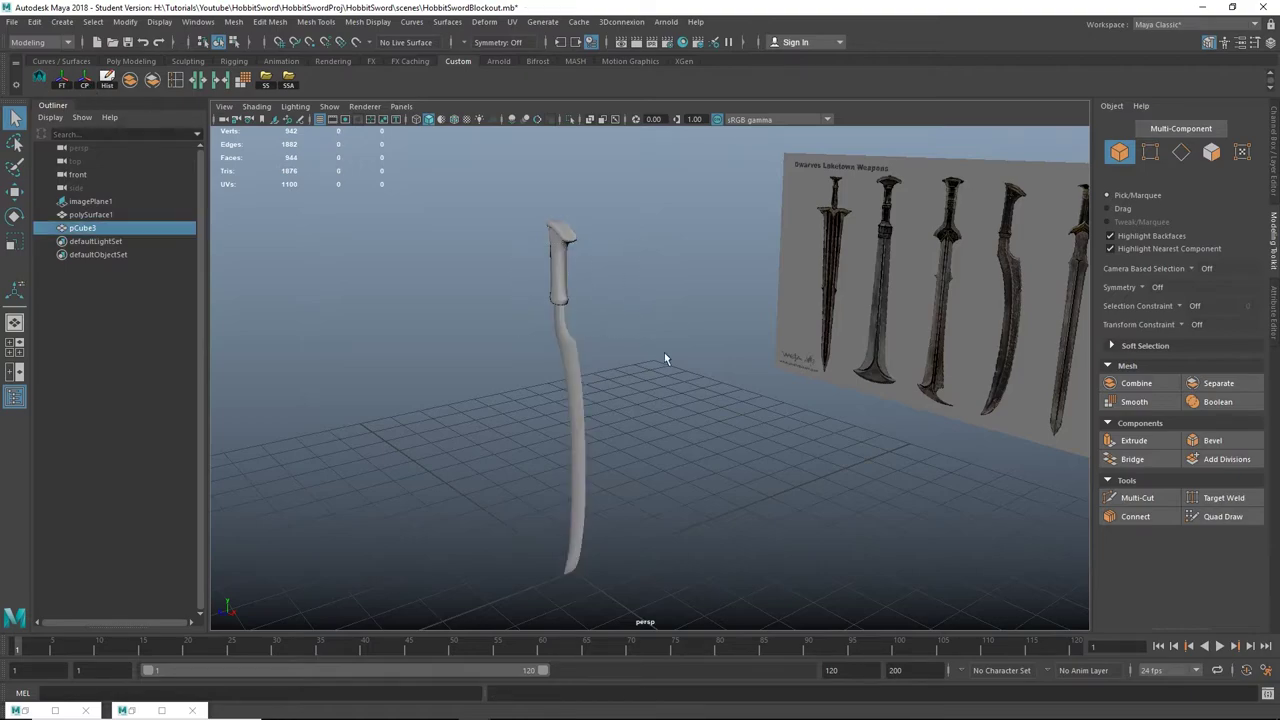
Step: Export only the combined sword as an FBX file named HobbitSword_Tutorial_V2.fbx in the project's data folder
left_click(12, 22)
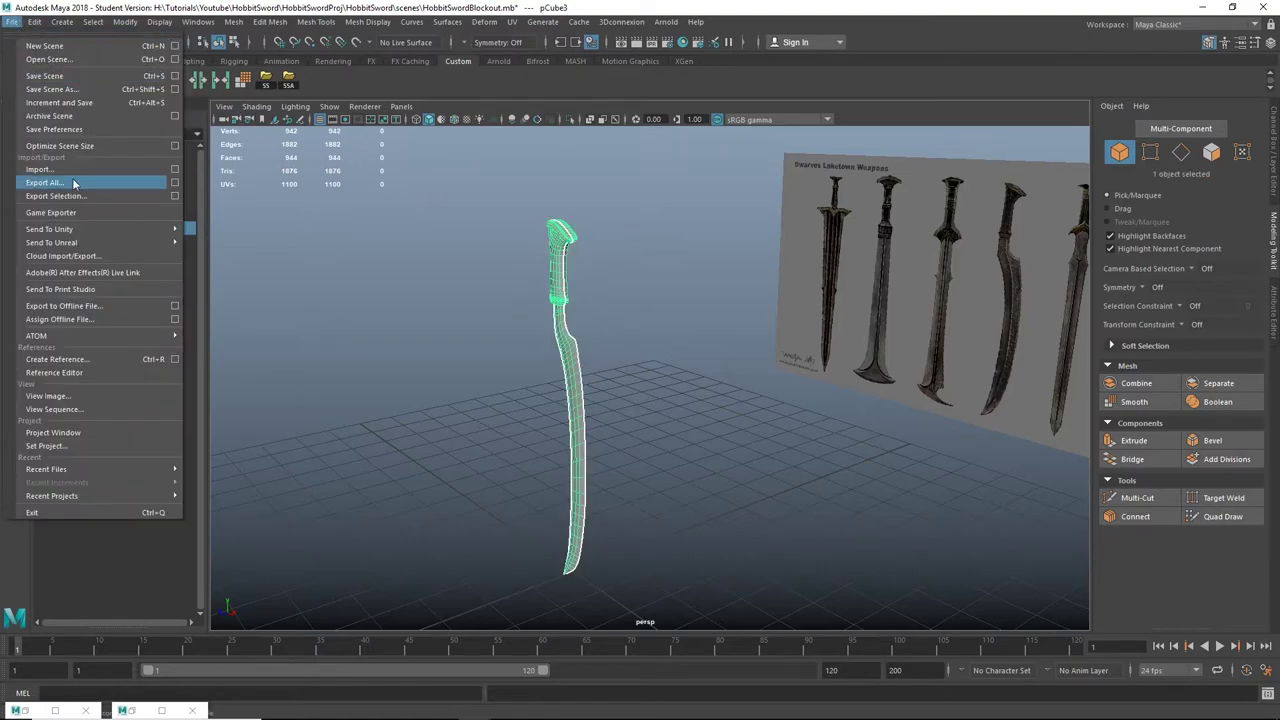
left_click(381, 262)
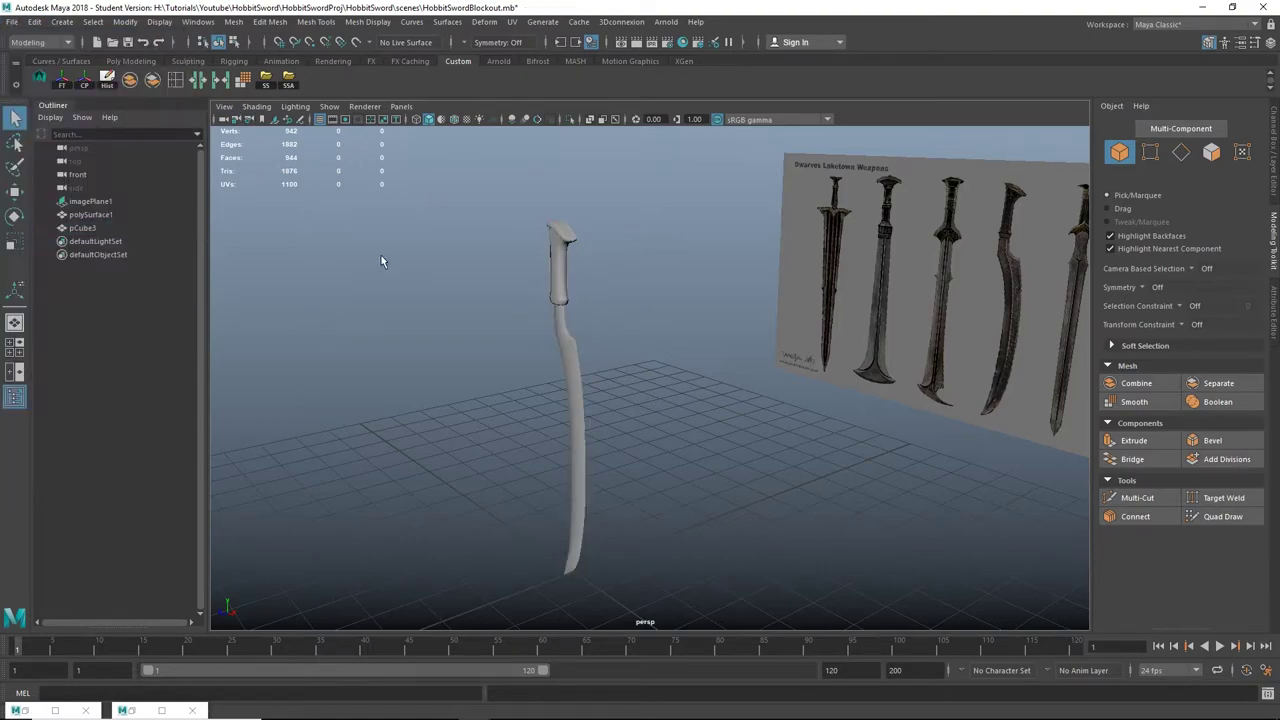
left_click(553, 252)
left_click(12, 22)
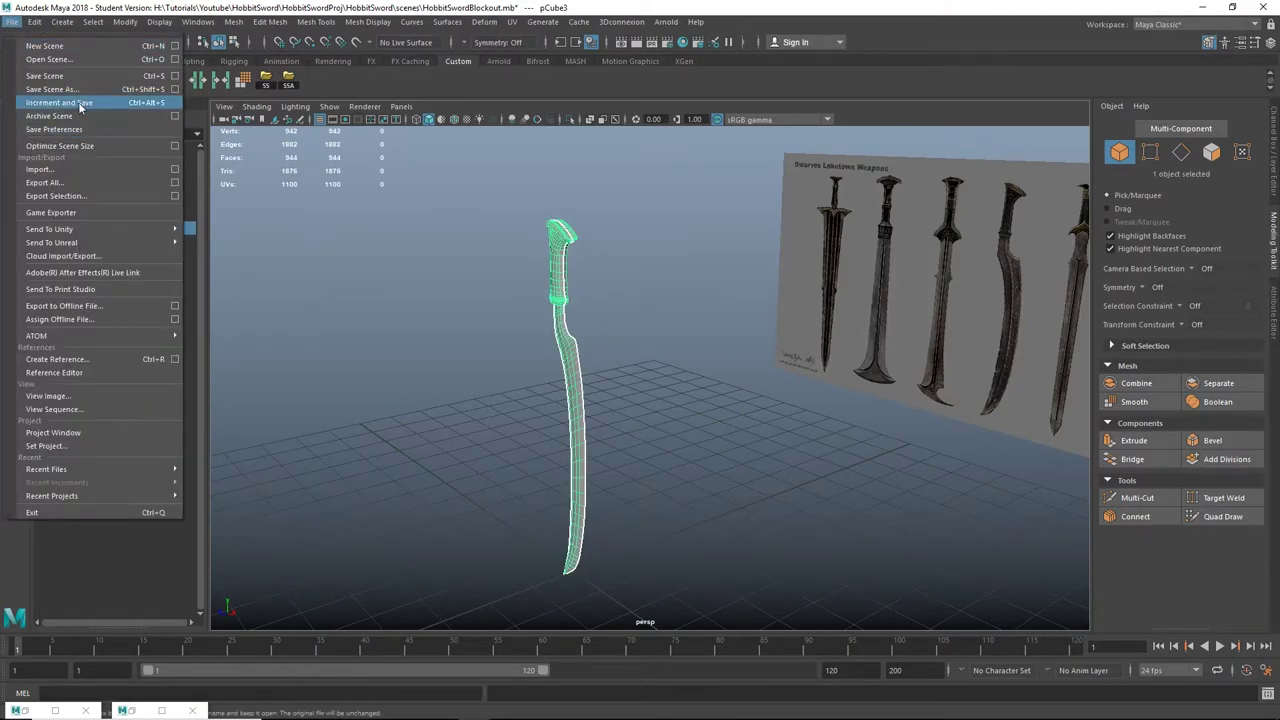
left_click(56, 195)
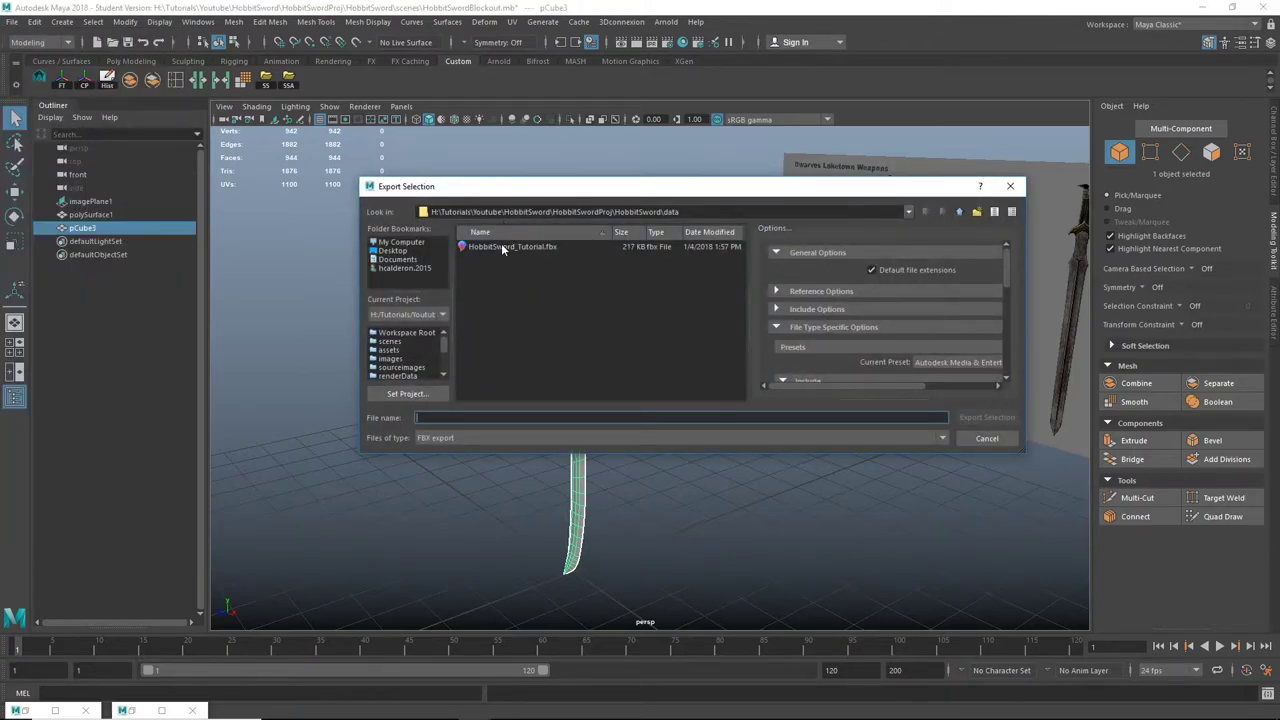
left_click(512, 247)
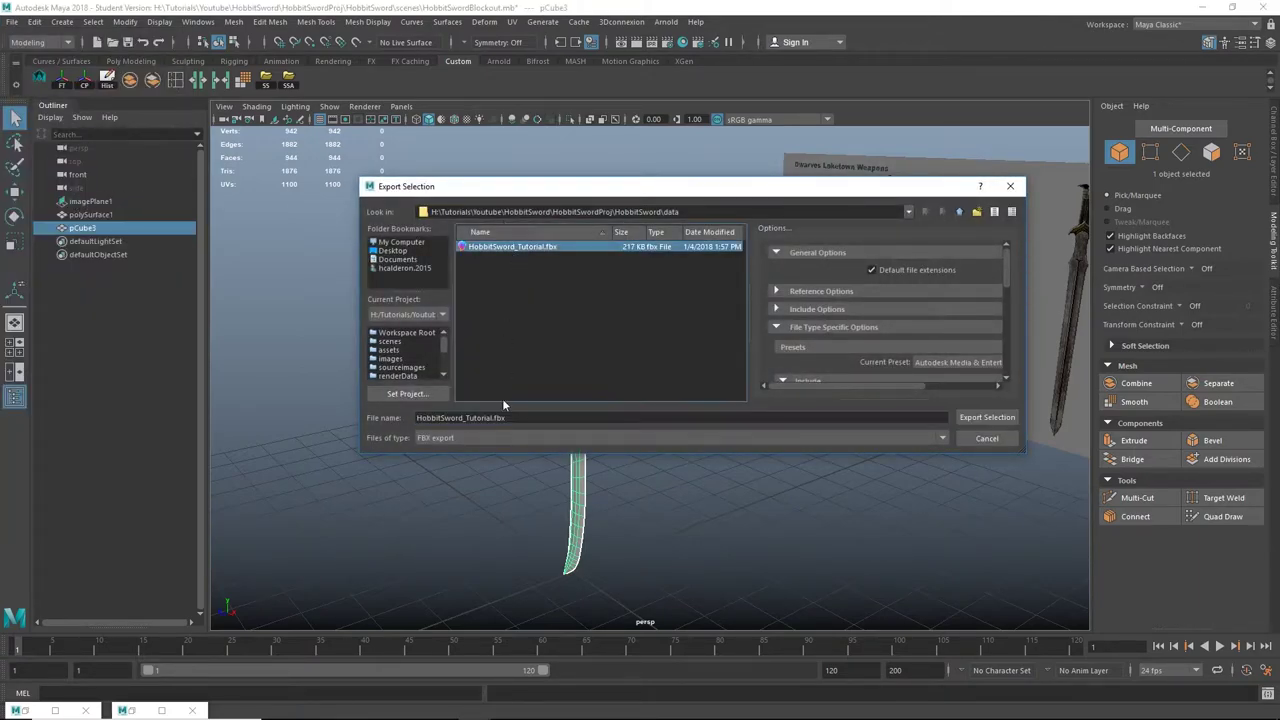
left_click(525, 418)
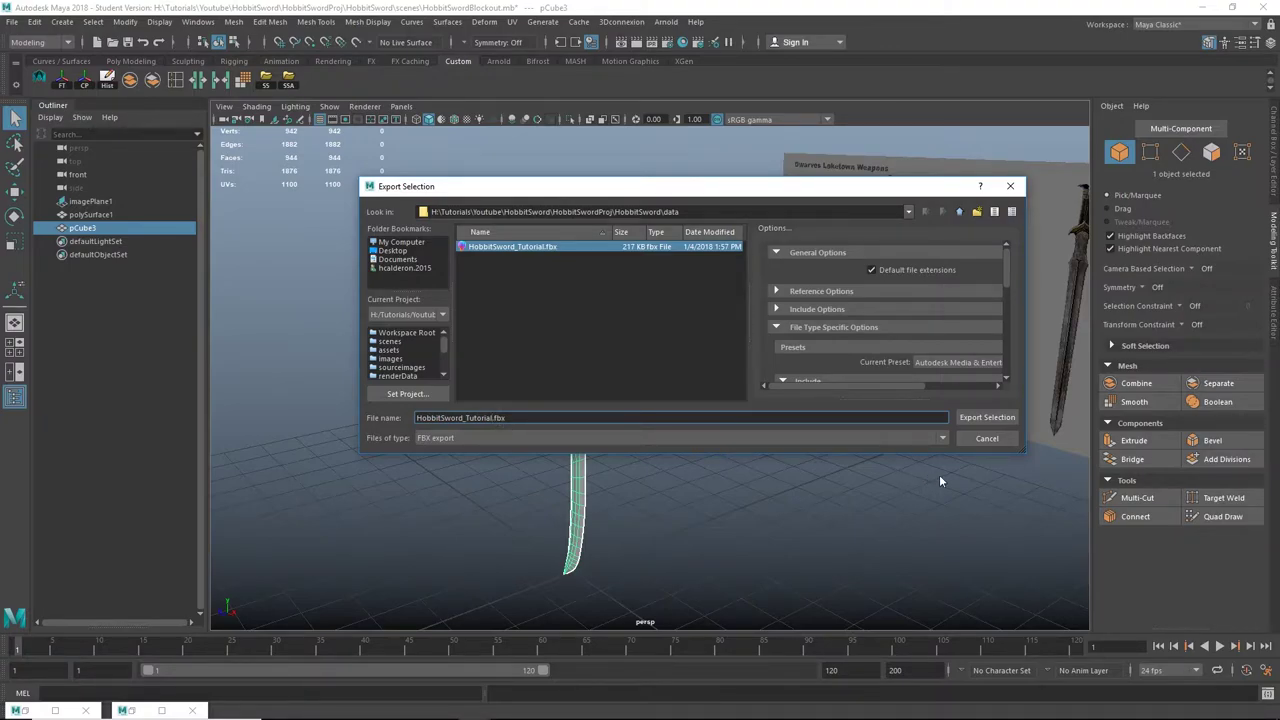
type("_V2")
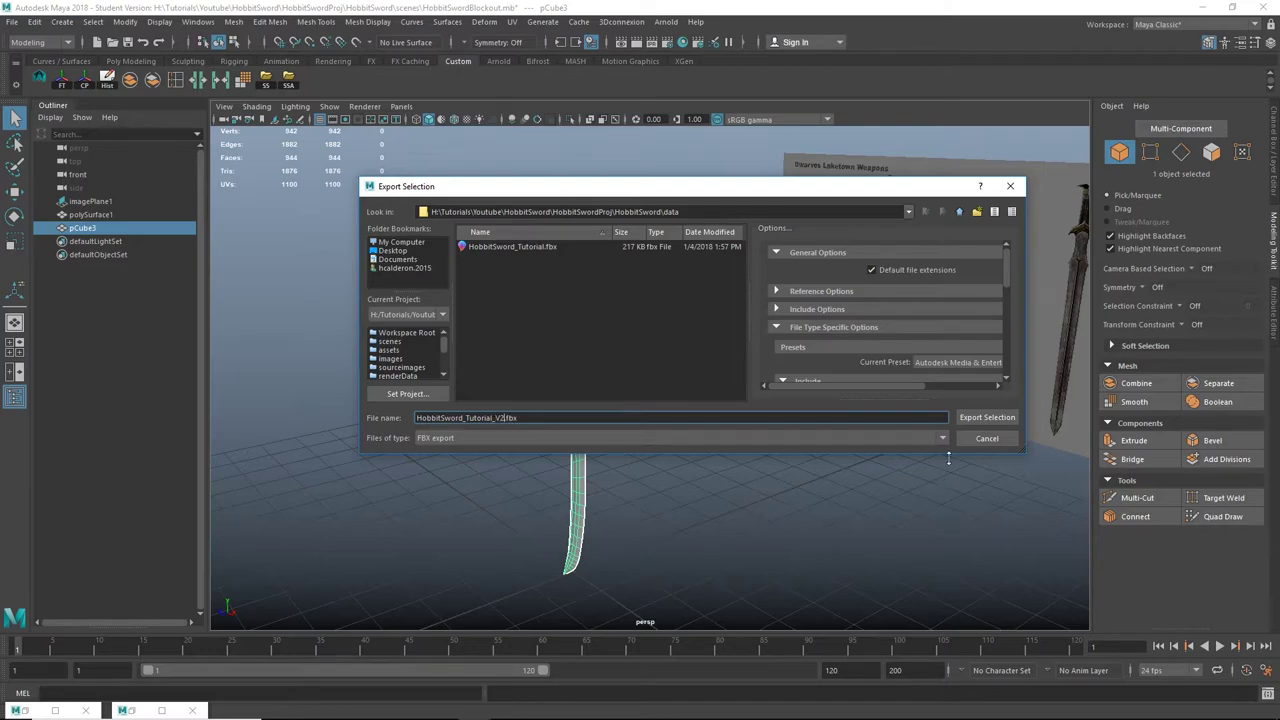
left_click(987, 418)
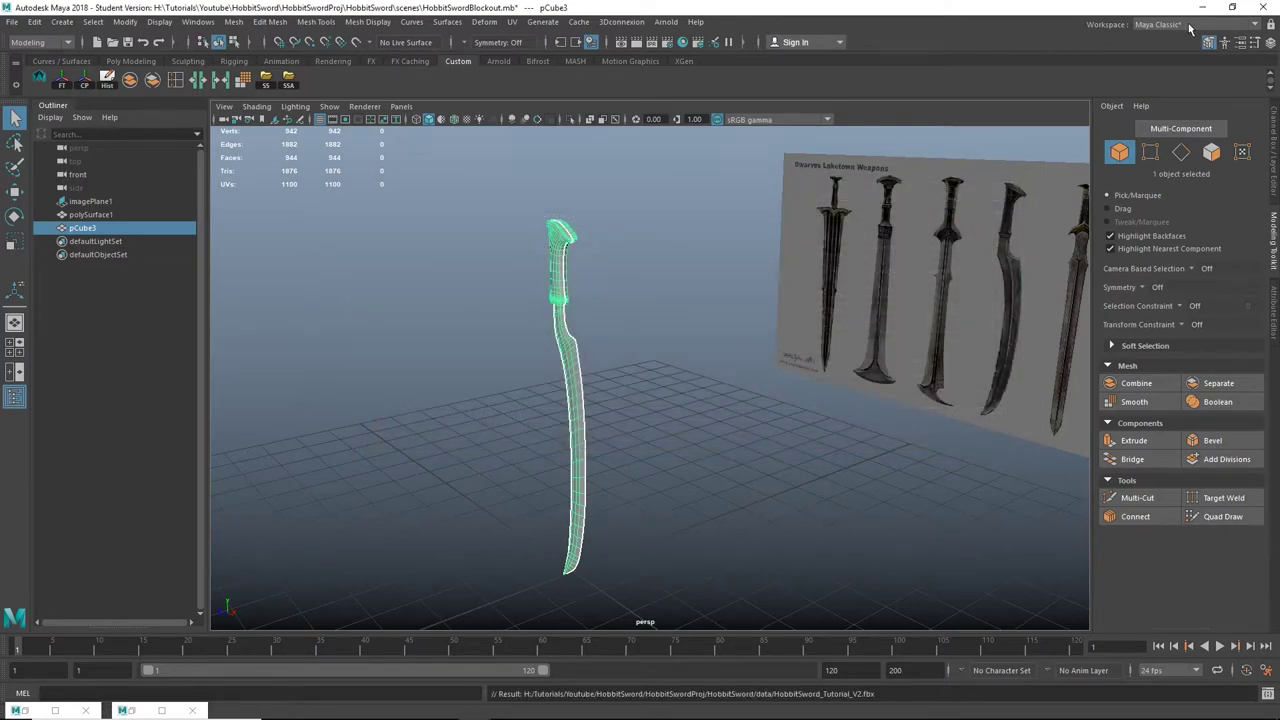
Step: Minimize Maya, launch Substance Painter, and dismiss its update and welcome windows
left_click(1201, 7)
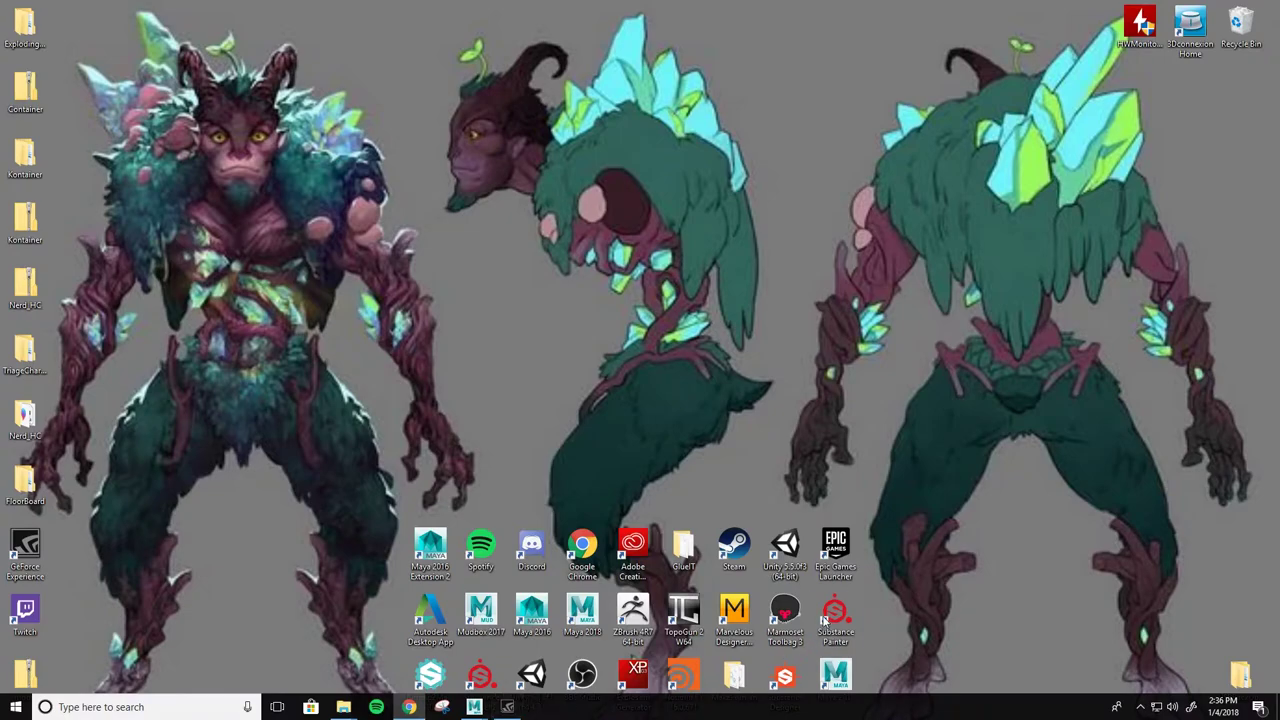
double_click(830, 615)
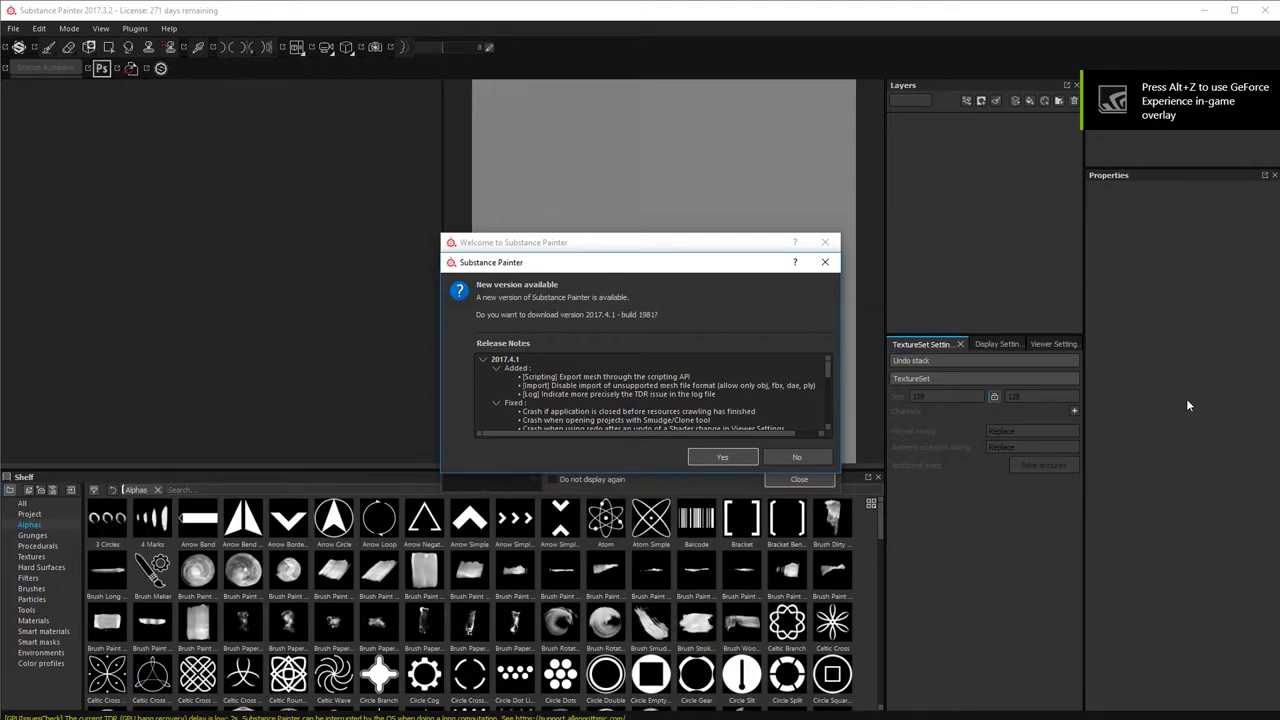
left_click(825, 262)
left_click(825, 243)
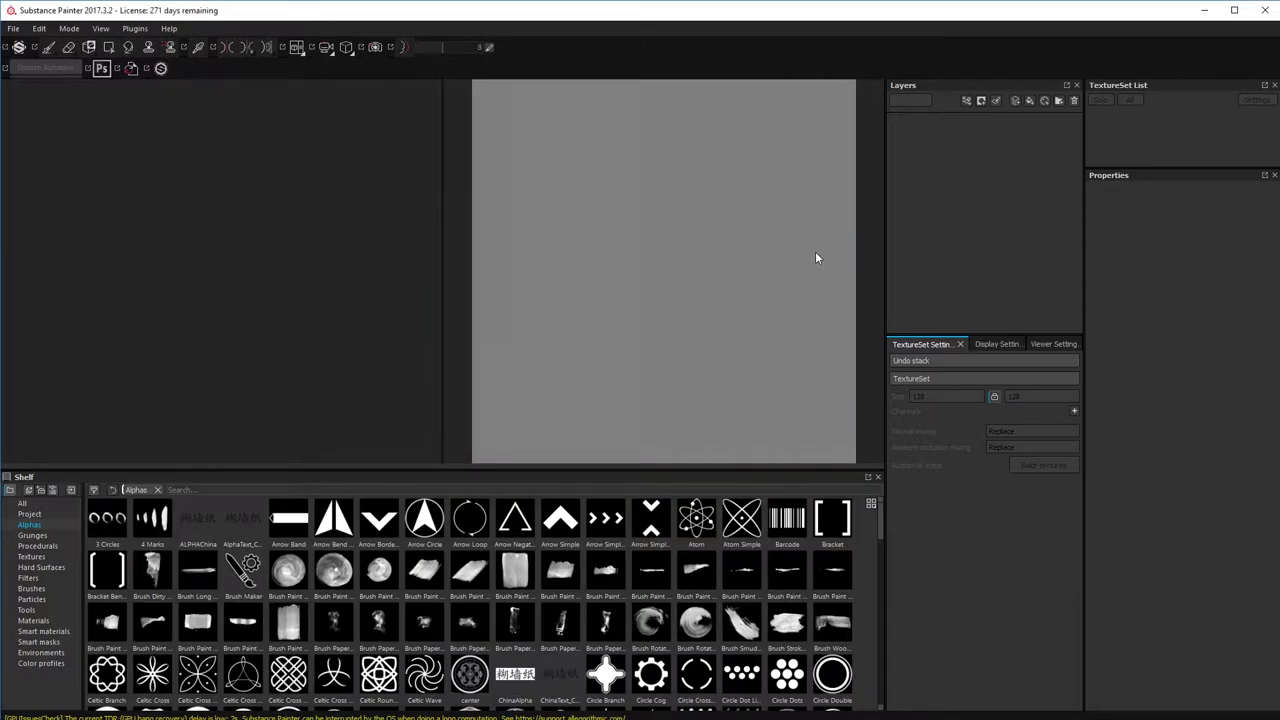
Step: Create a new project from HobbitSword_Tutorial_V2.fbx with the Unreal Engine 4 template at 2048 resolution
left_click(15, 28)
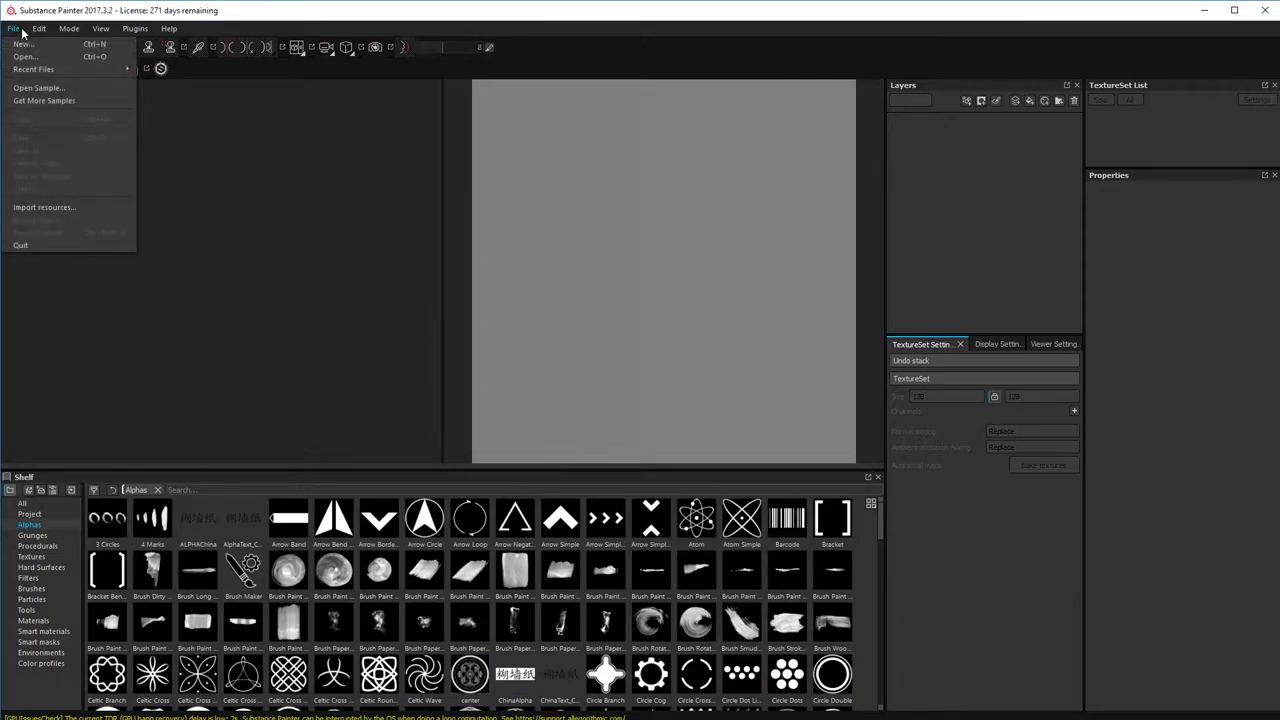
left_click(22, 44)
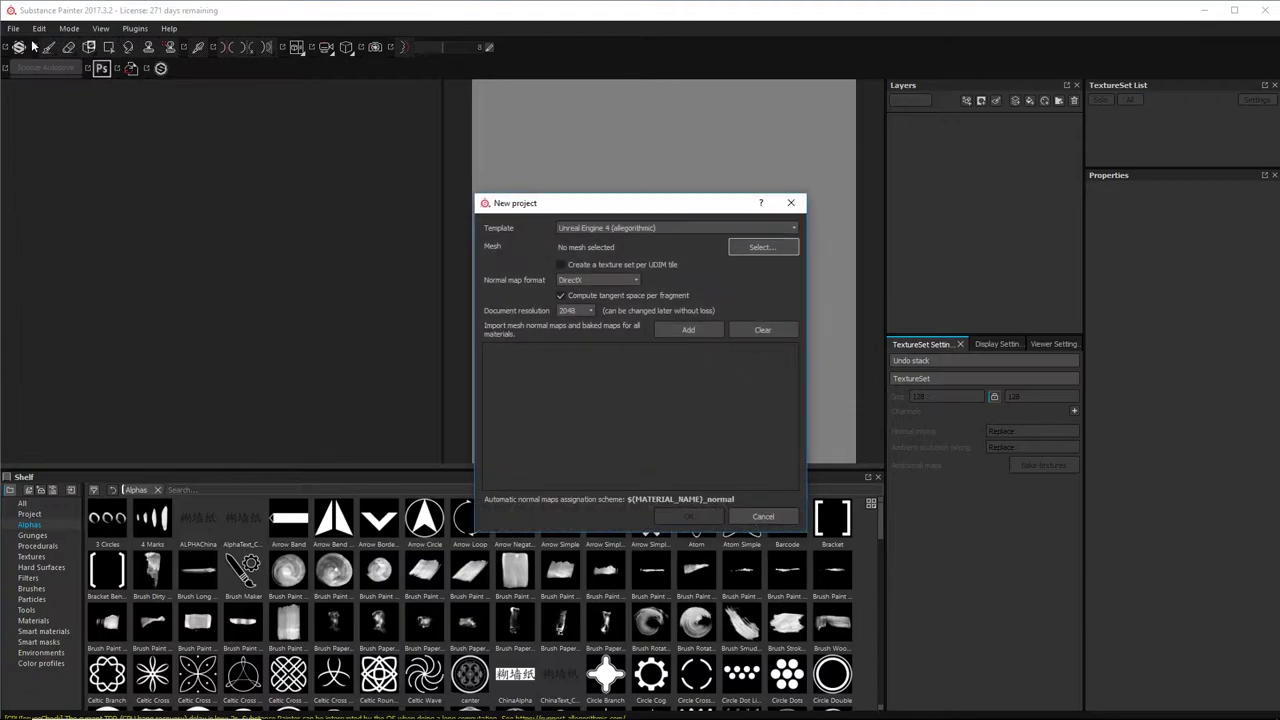
left_click(786, 247)
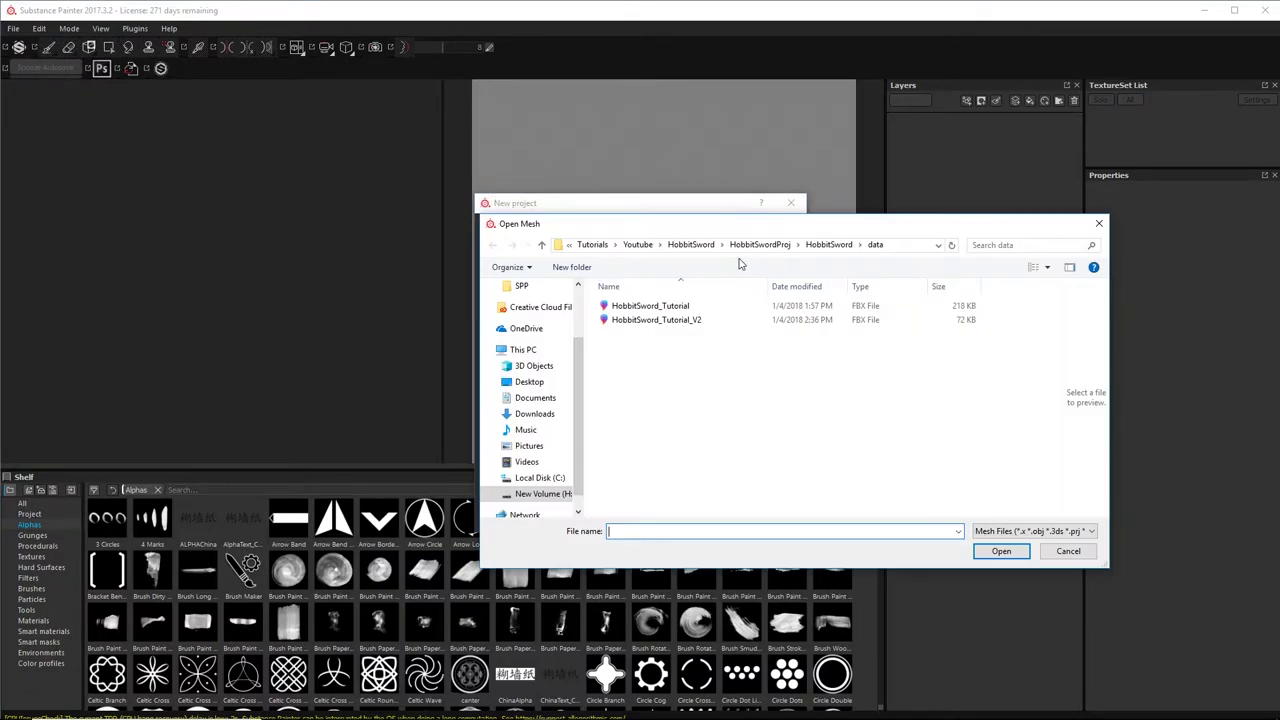
left_click(686, 320)
left_click(1001, 551)
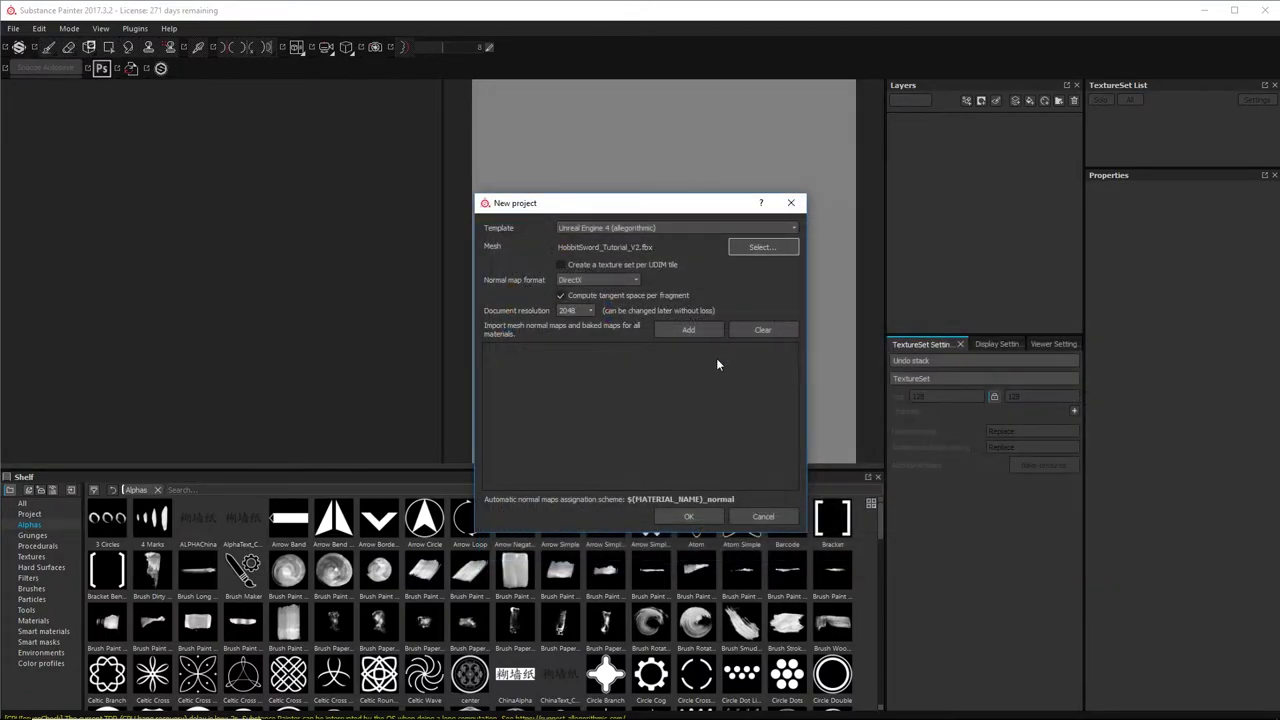
left_click(703, 516)
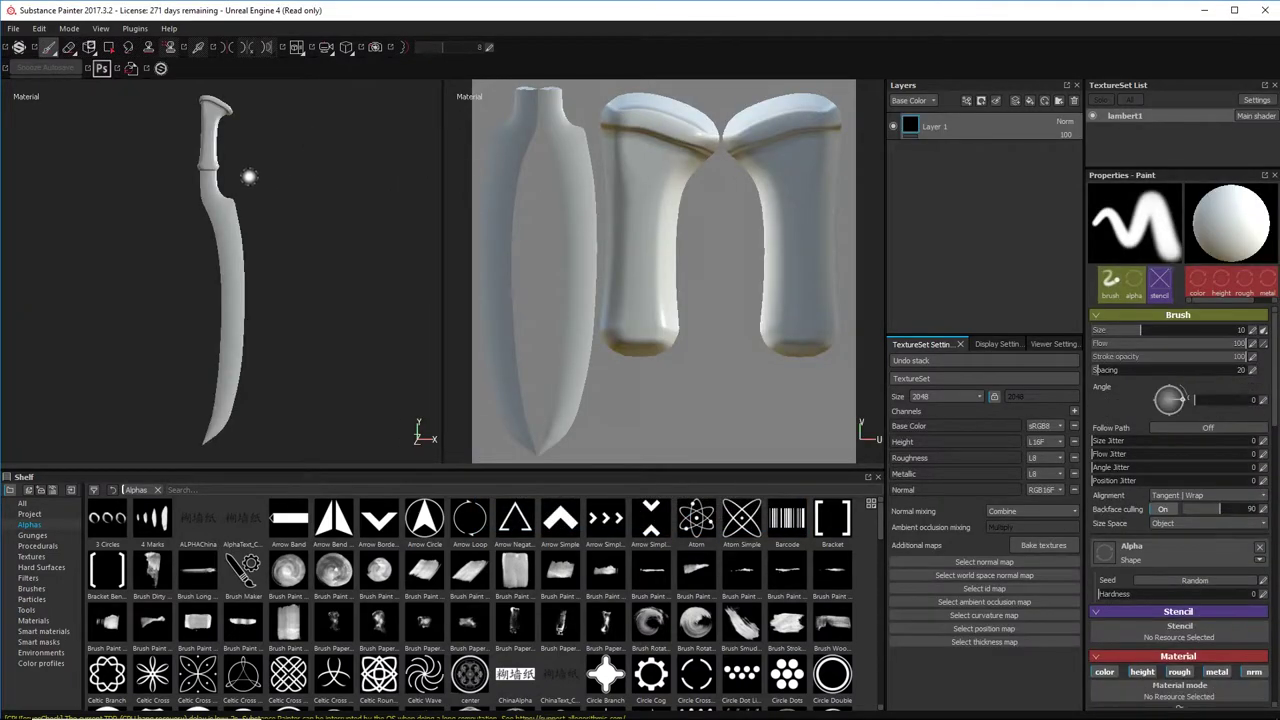
Step: Examine the imported sword's handle, collar and blade up close from several angles
left_click_drag(222, 192, 403, 243, "alt")
right_click_drag(403, 243, 489, 240, "alt")
middle_click_drag(290, 150, 293, 218, "alt")
mouse_move(293, 218)
left_mouse_down("alt")
mouse_move(306, 291)
mouse_move(281, 222)
left_mouse_up("alt")
middle_click_drag(281, 222, 278, 312, "alt")
left_click_drag(278, 312, 354, 171, "alt")
right_click_drag(354, 171, 300, 176, "alt")
left_click_drag(300, 176, 335, 186, "alt")
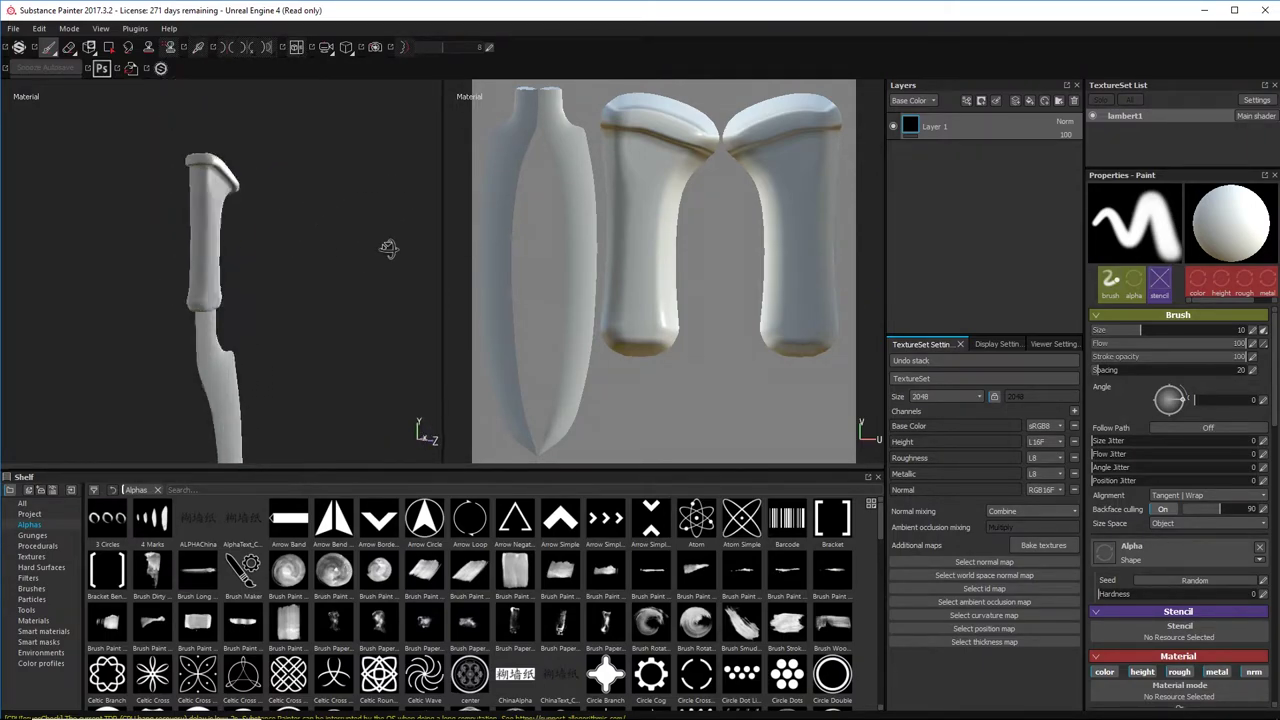
left_click_drag(389, 249, 277, 243, "alt")
right_click_drag(277, 243, 477, 252, "alt")
middle_click_drag(223, 204, 224, 328, "alt")
right_click_drag(420, 265, 327, 259, "alt")
left_click_drag(327, 259, 63, 297, "alt")
right_click_drag(215, 255, 110, 252, "alt")
middle_click_drag(294, 300, 306, 171, "alt")
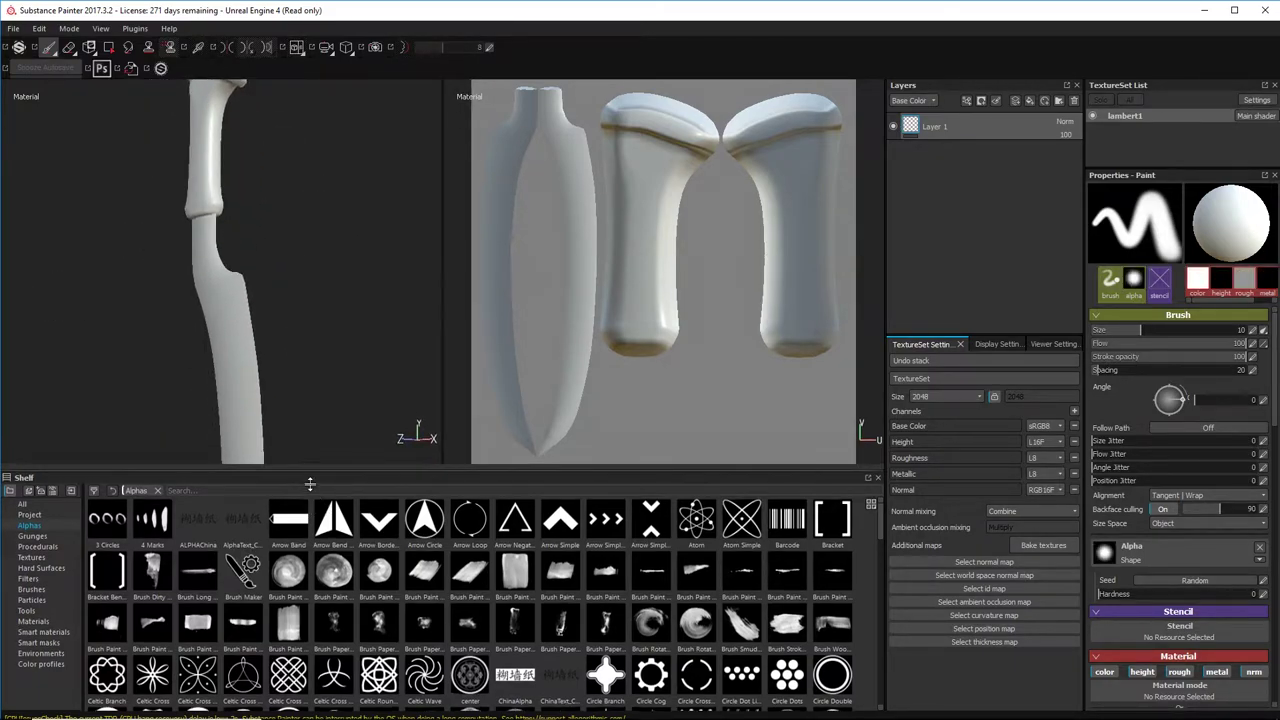
Step: Shrink the shelf to enlarge the viewports, and check the whole sword in the 3D view
left_click_drag(315, 469, 315, 604)
middle_click_drag(274, 367, 272, 341, "alt")
mouse_move(272, 341)
left_mouse_down("alt")
mouse_move(194, 302)
mouse_move(256, 334)
left_mouse_up("alt")
middle_click_drag(256, 334, 265, 307, "alt")
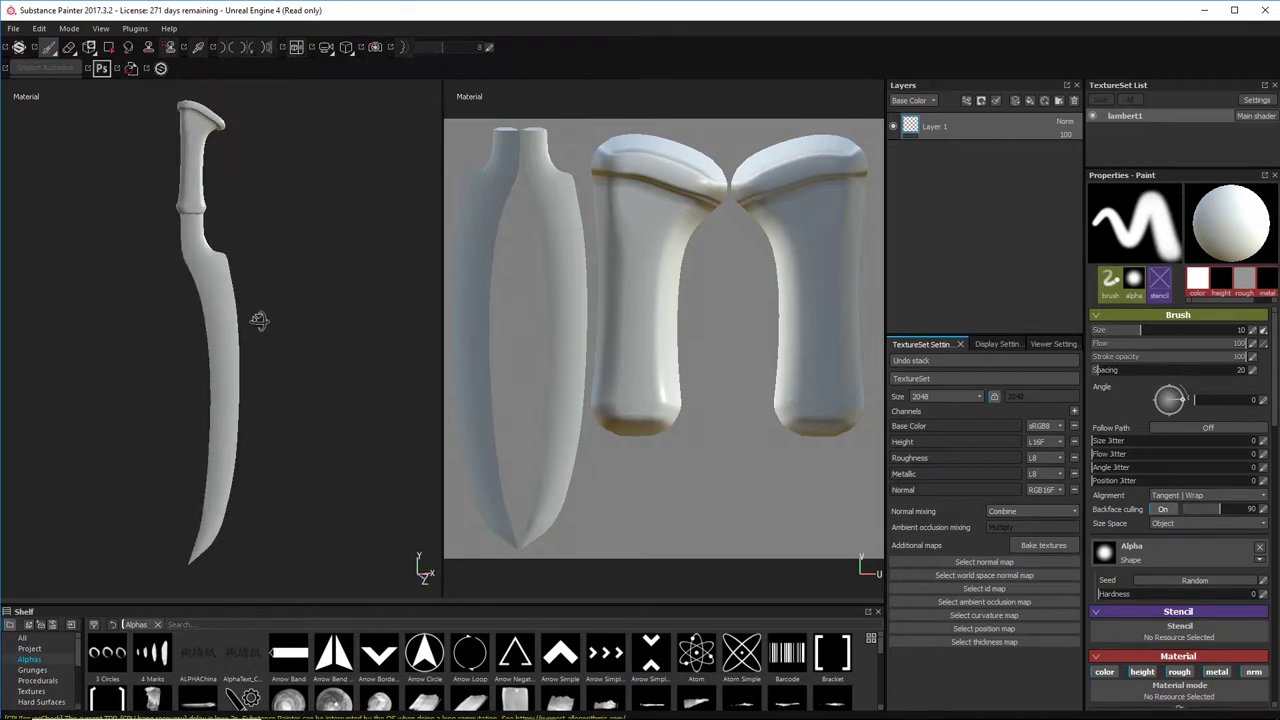
middle_click_drag(279, 275, 289, 281, "alt")
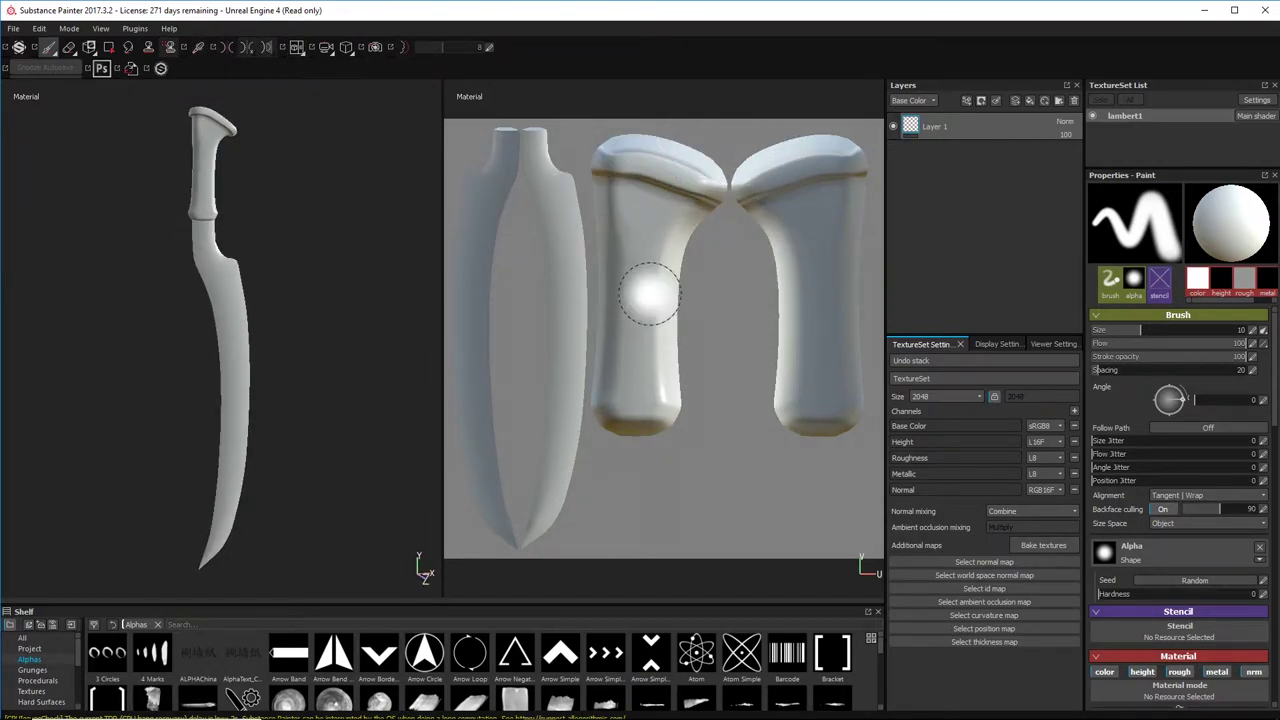
left_click_drag(257, 352, 200, 367, "alt")
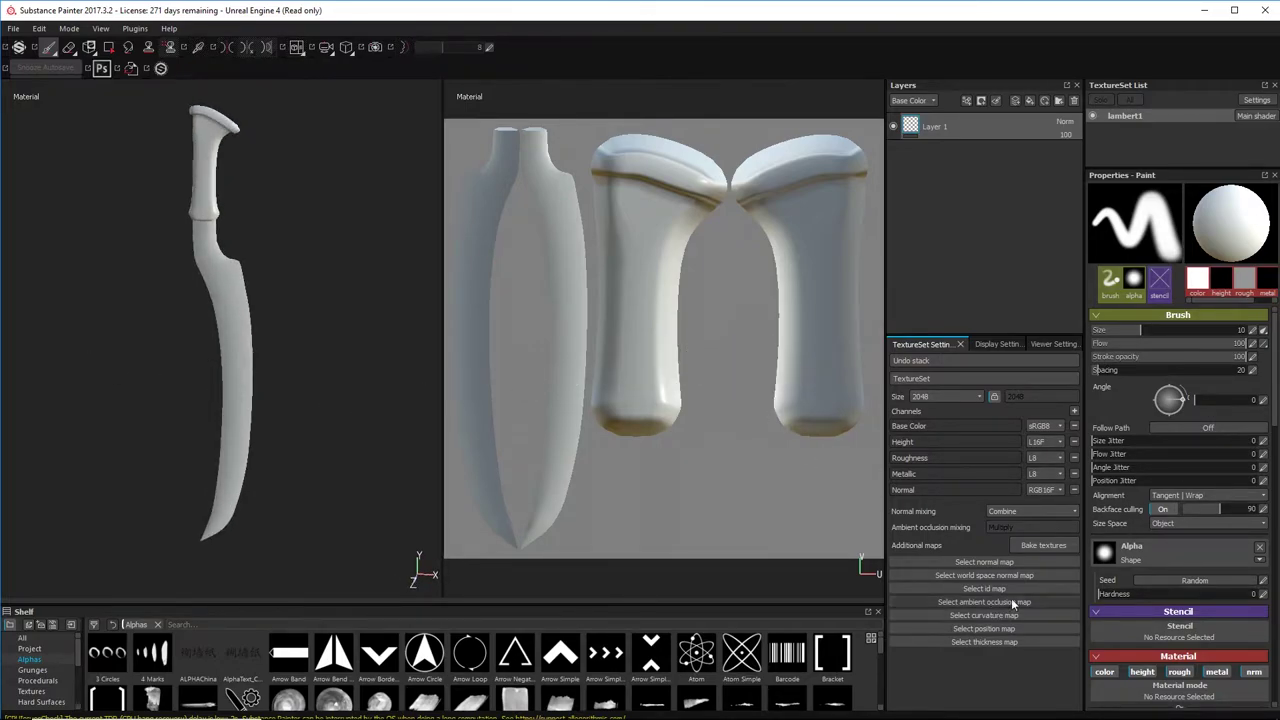
Step: Bake all additional mesh maps except ID for the lambert1 texture set at 2048 output size
left_click(1043, 545)
left_click(449, 239)
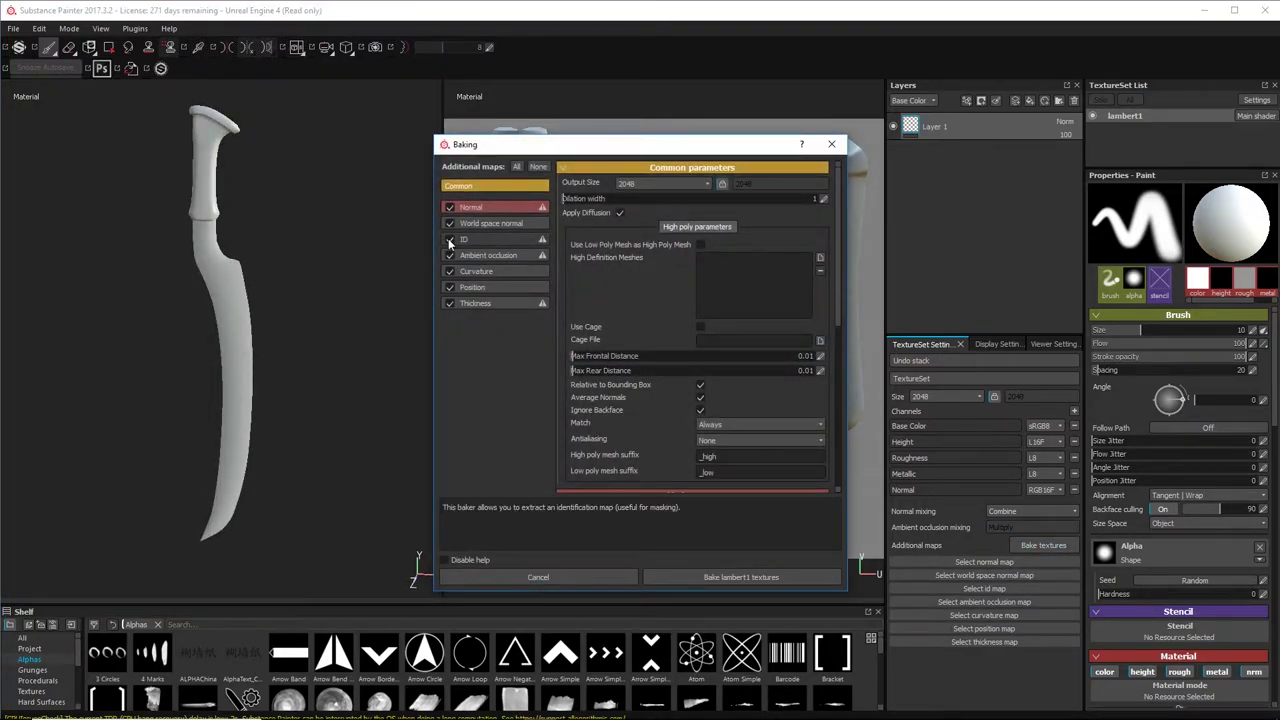
left_click(778, 572)
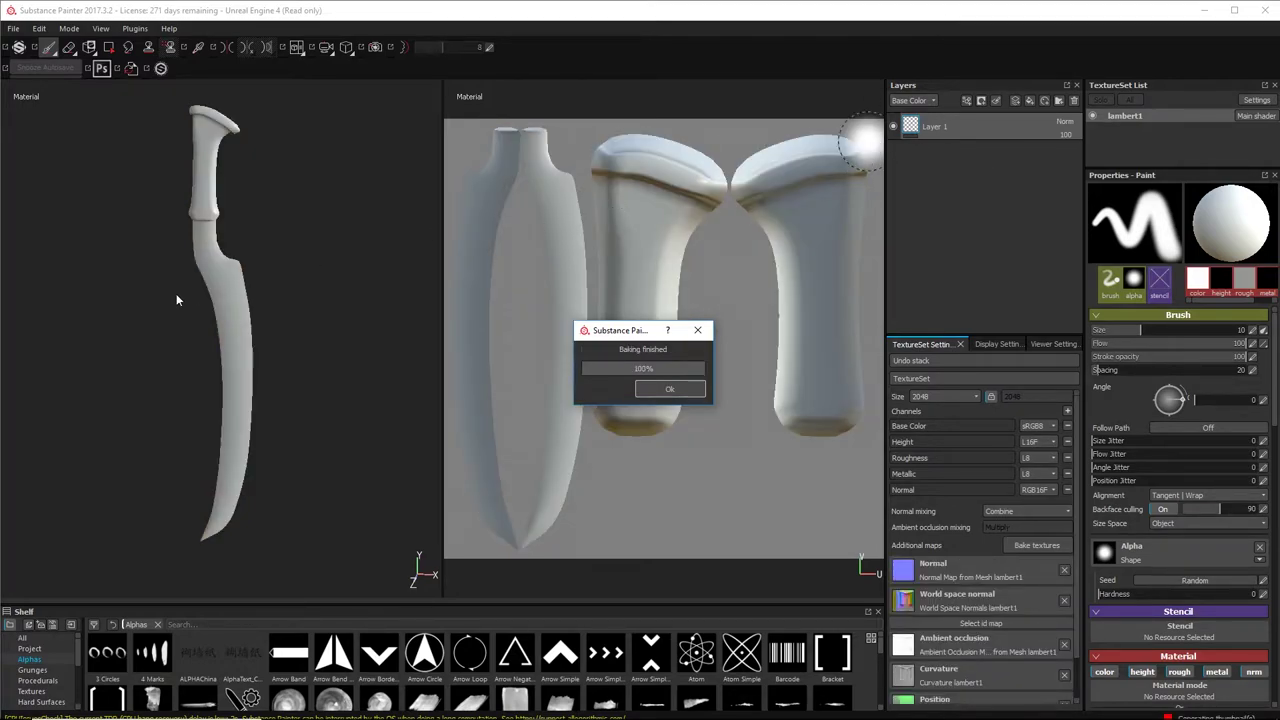
key("Return")
Step: Enlarge the shelf and display the smart materials library
left_click_drag(281, 275, 297, 273, "alt")
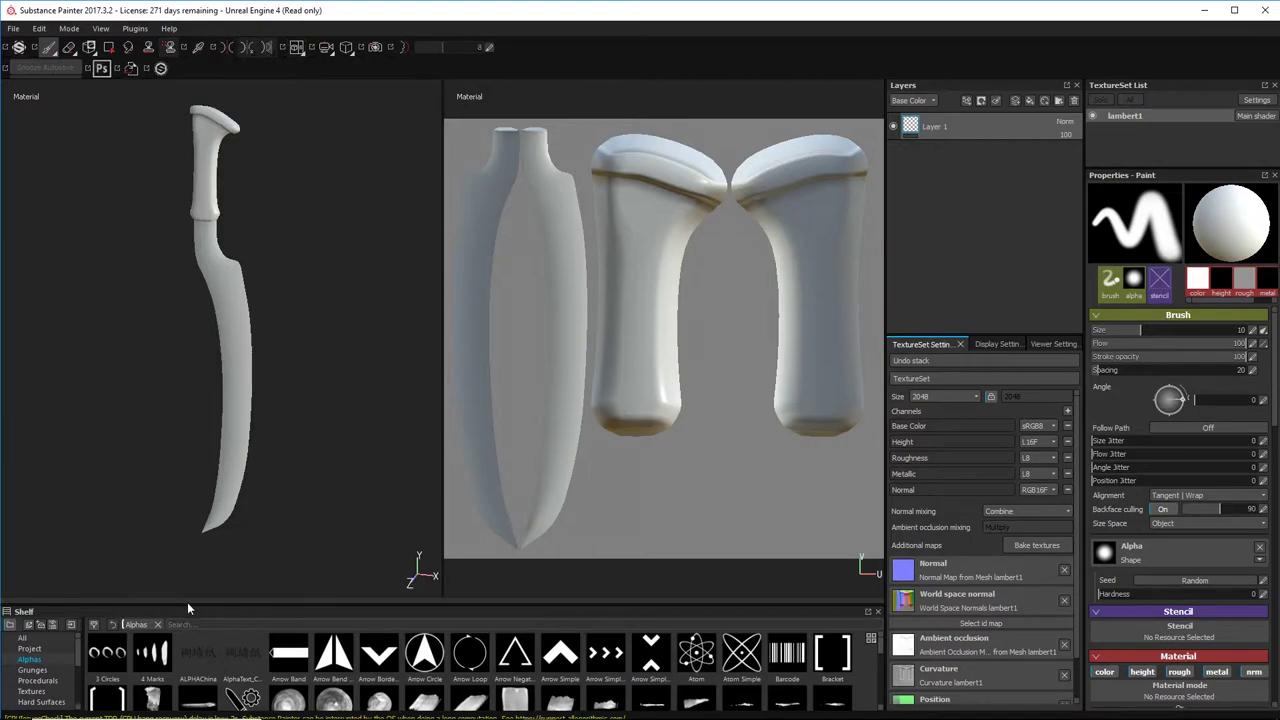
left_click_drag(187, 604, 217, 425)
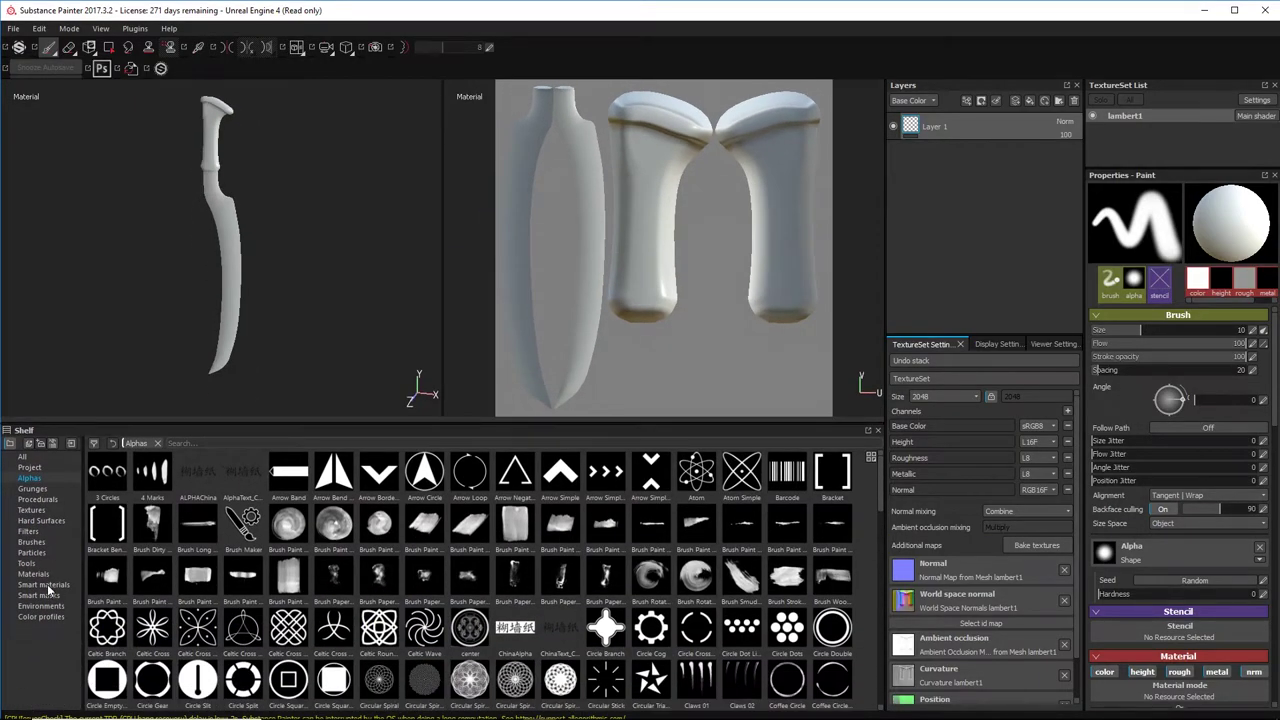
left_click(47, 585)
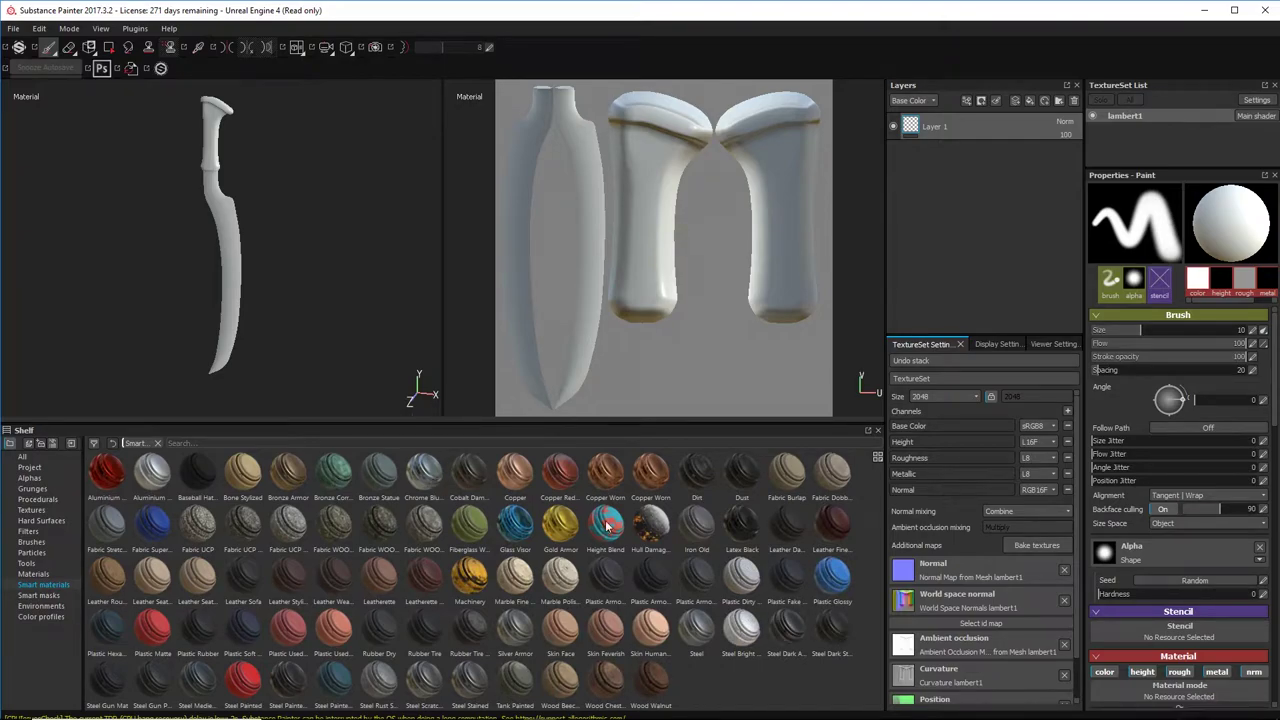
Step: Add the Cobalt Damaged smart material below Layer 1 and check it on the blade
left_click_drag(474, 482, 914, 200)
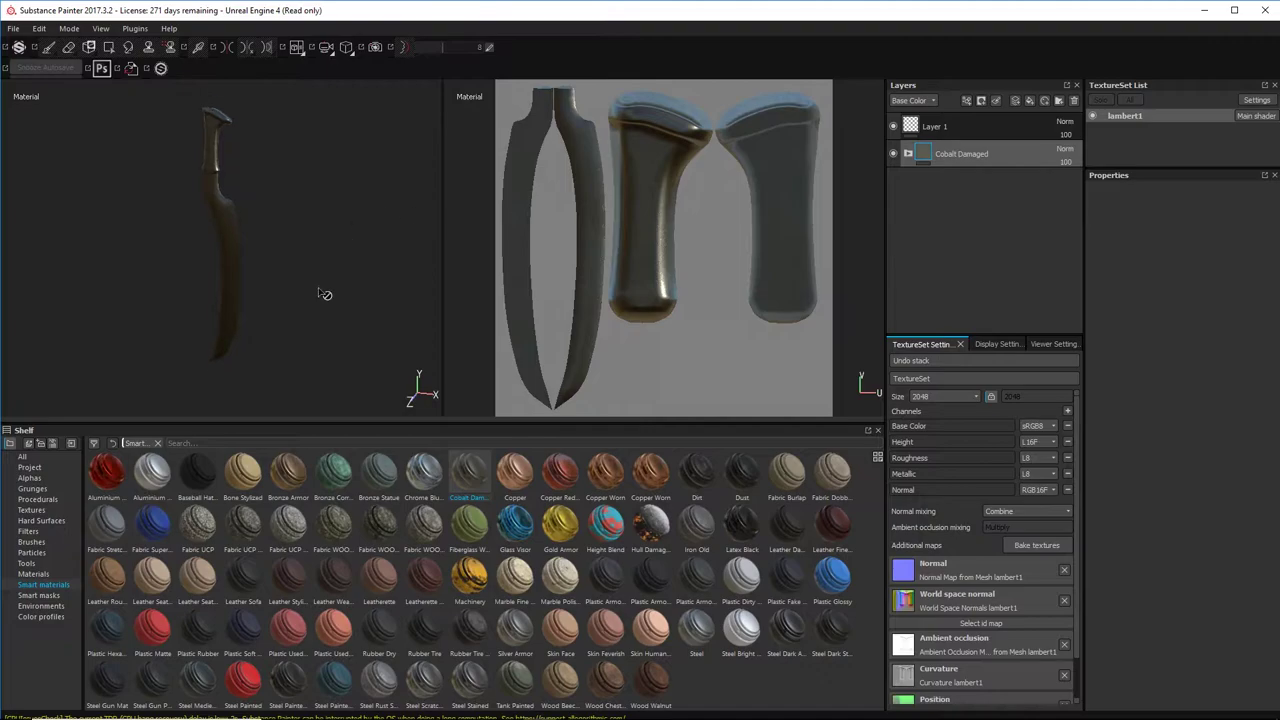
scroll(318, 296, "up", 8)
left_click_drag(322, 300, 352, 300, "alt")
Step: Brighten the base color of the Base Metal layer inside Cobalt Damaged to a light beige
left_click(907, 154)
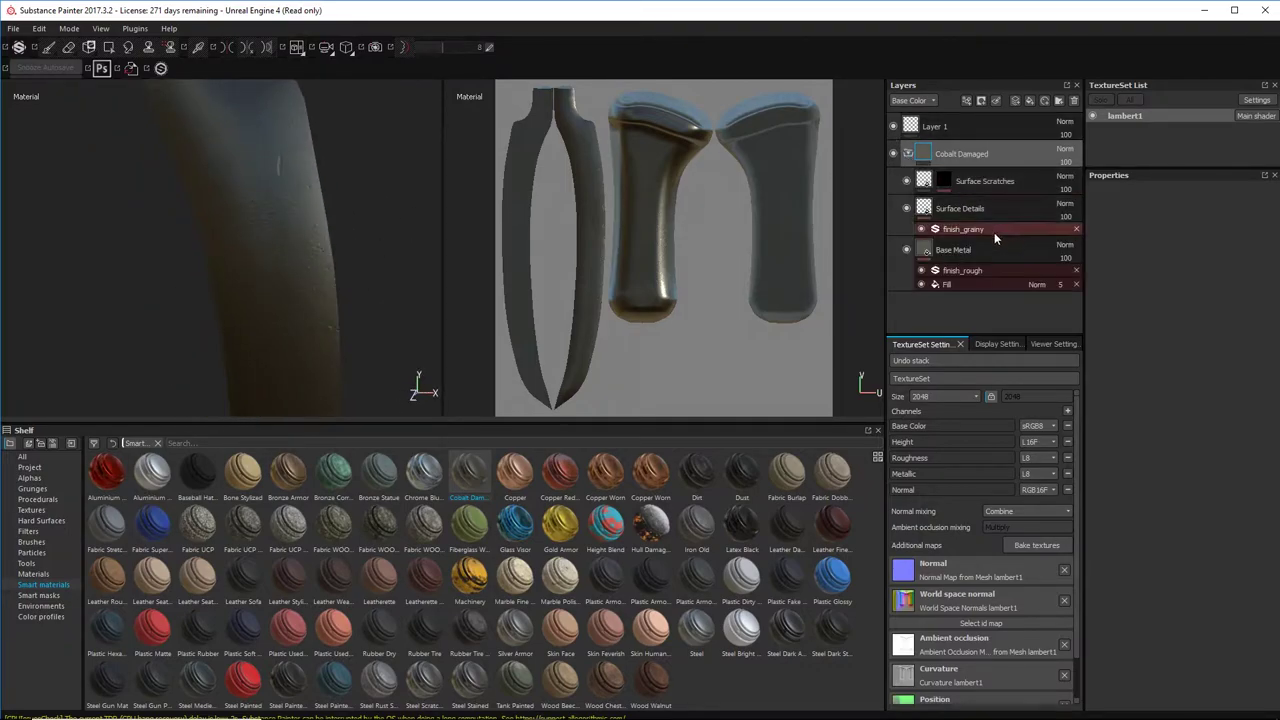
left_click(983, 253)
left_click(1216, 403)
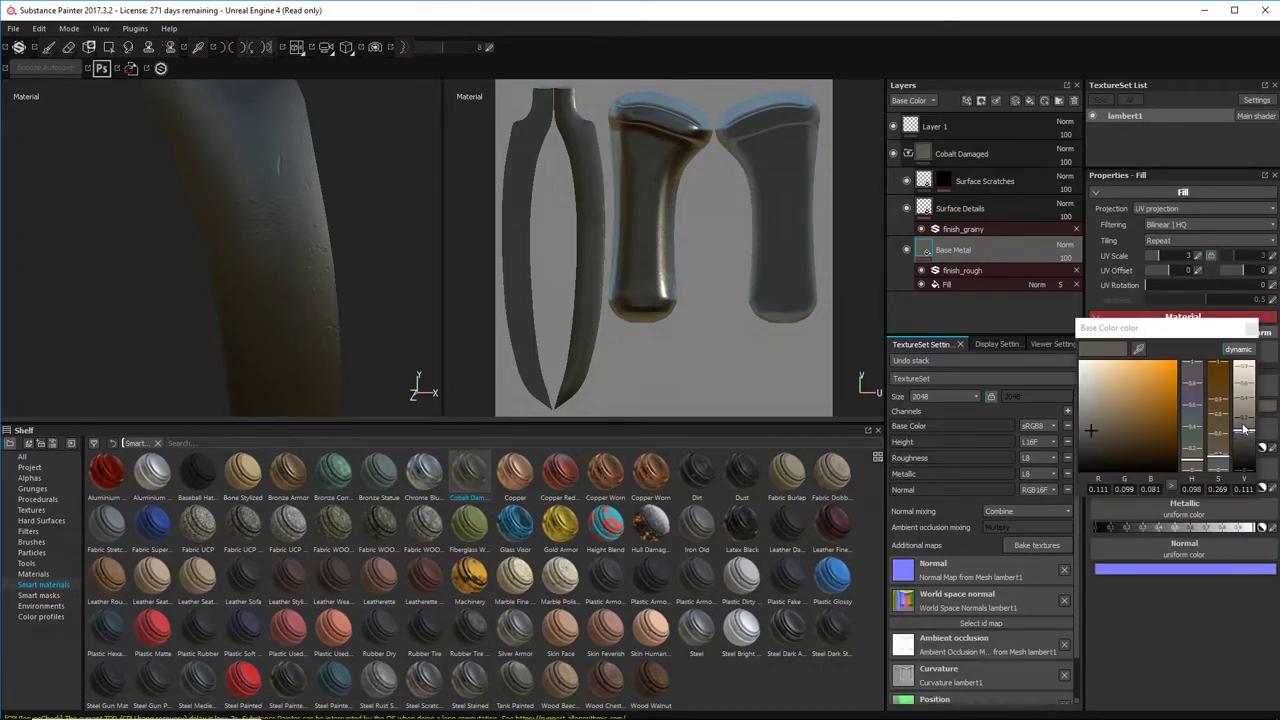
left_click_drag(1246, 430, 1248, 393)
left_click(1252, 332)
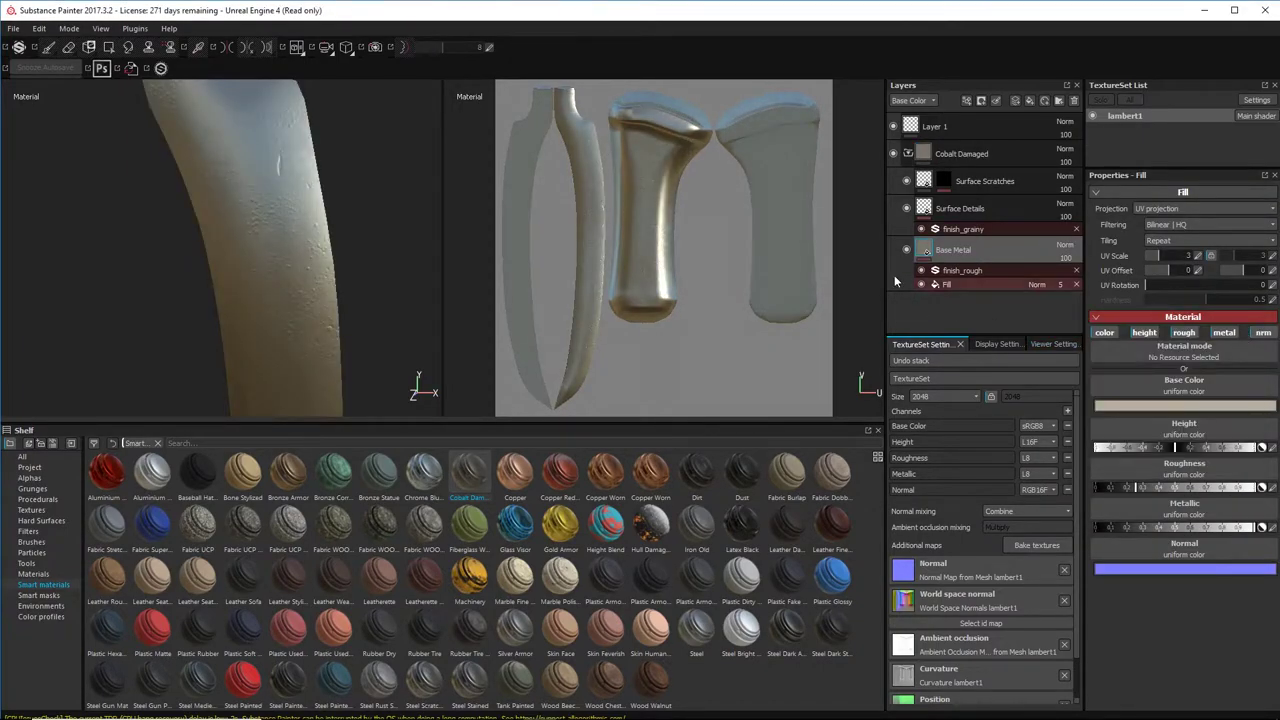
scroll(308, 322, "up", 2)
scroll(283, 333, "down", 7)
middle_click_drag(280, 335, 317, 151, "alt")
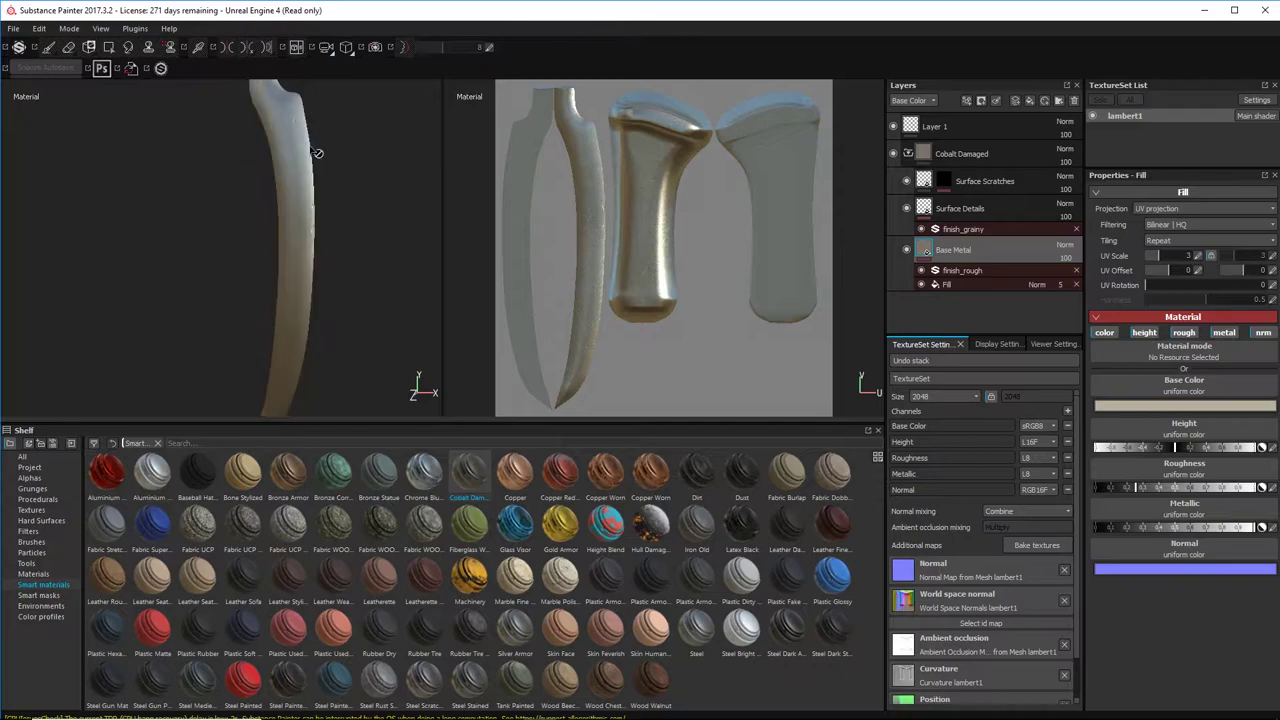
Step: Change the Base Metal layer's base color to near white and raise its UV Scale to about 6.1
scroll(324, 243, "down", 4)
left_click_drag(318, 274, 354, 211, "alt")
middle_click_drag(354, 211, 318, 282, "alt")
right_click_drag(312, 288, 428, 223, "alt")
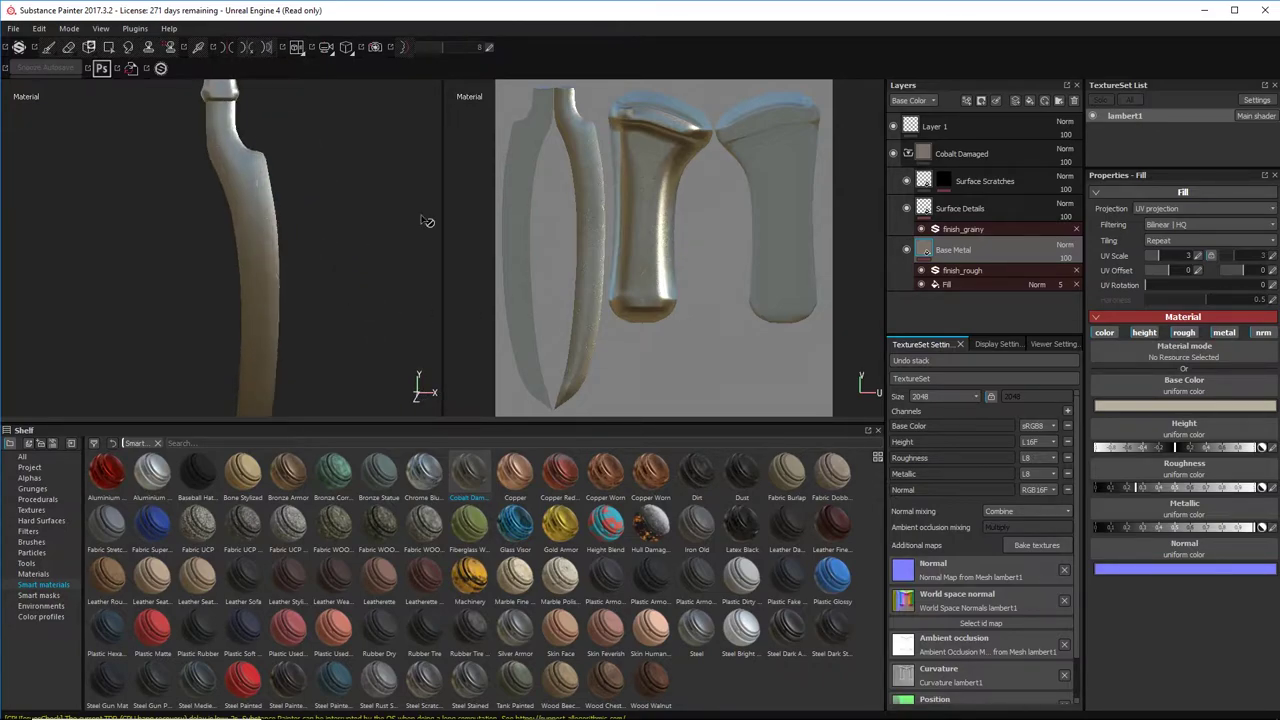
left_click_drag(428, 223, 371, 229, "alt")
left_click(1183, 407)
left_click_drag(1093, 387, 1074, 371)
left_click(1251, 329)
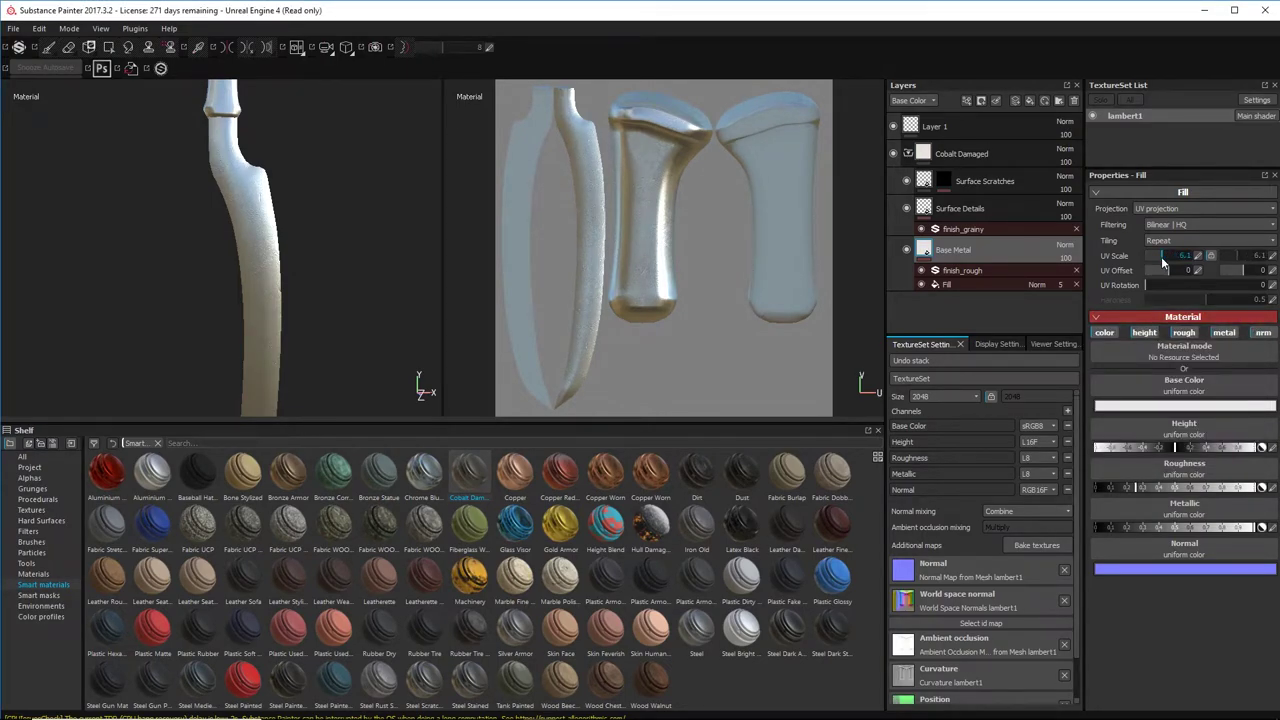
Step: Collapse the Cobalt Damaged group, toggle its visibility, and give it a white mask
left_click(936, 151)
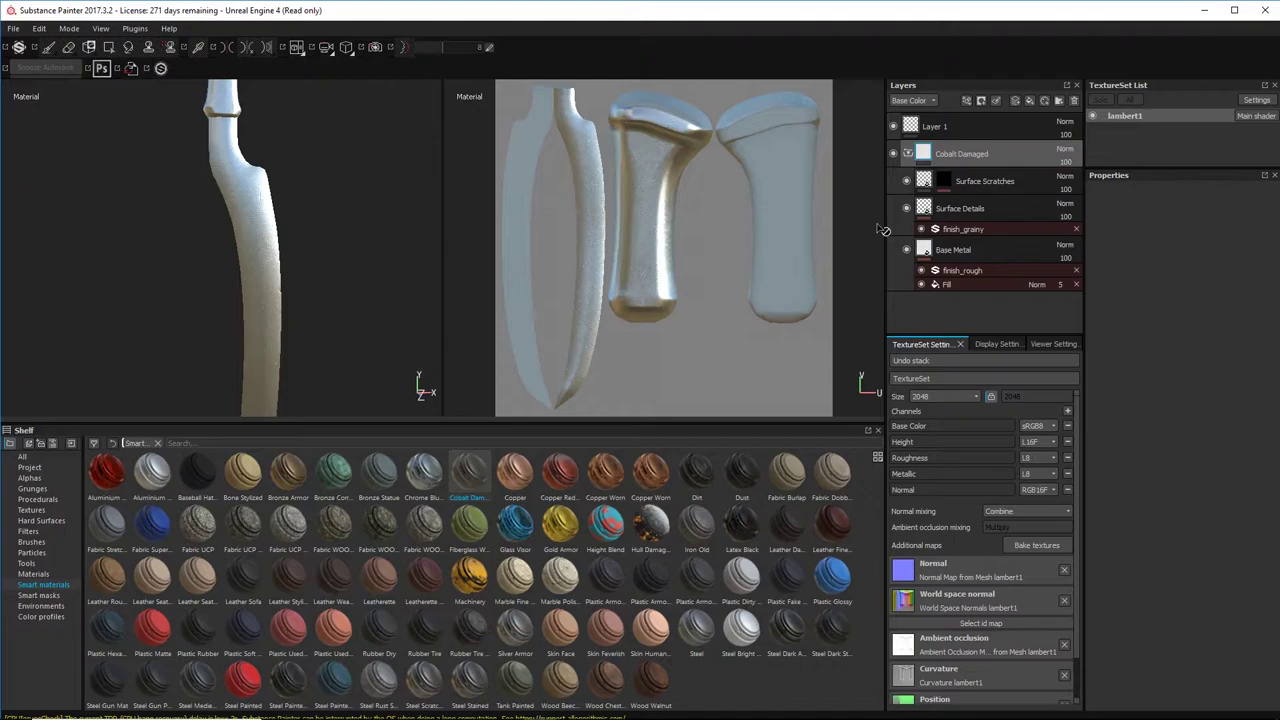
left_click(893, 154)
left_click(907, 154)
left_click(893, 154)
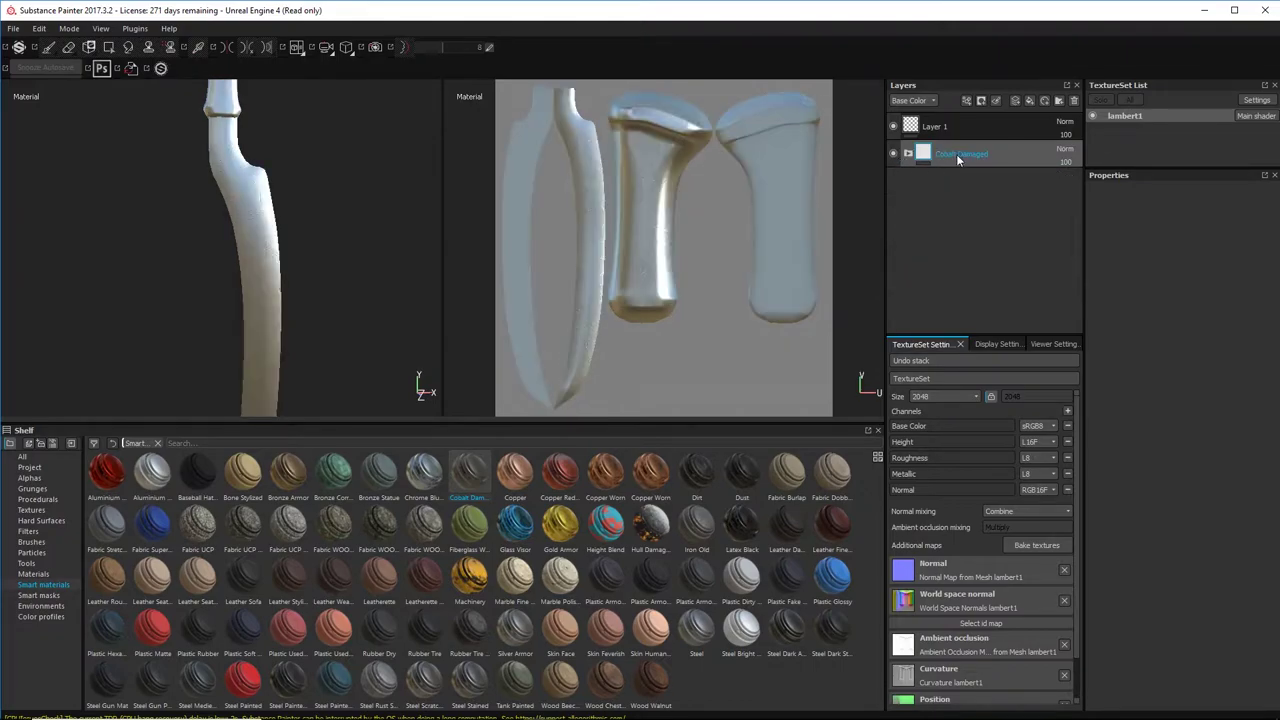
right_click(957, 155)
left_click(1000, 161)
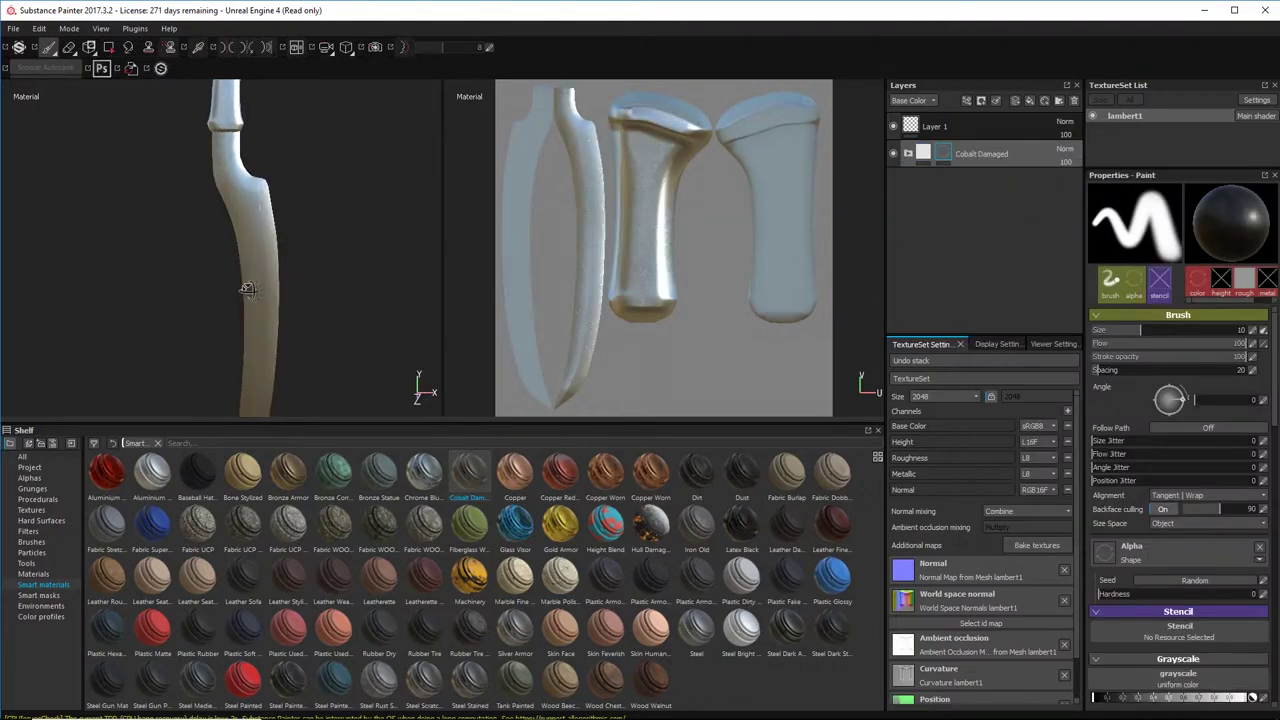
right_click(940, 154)
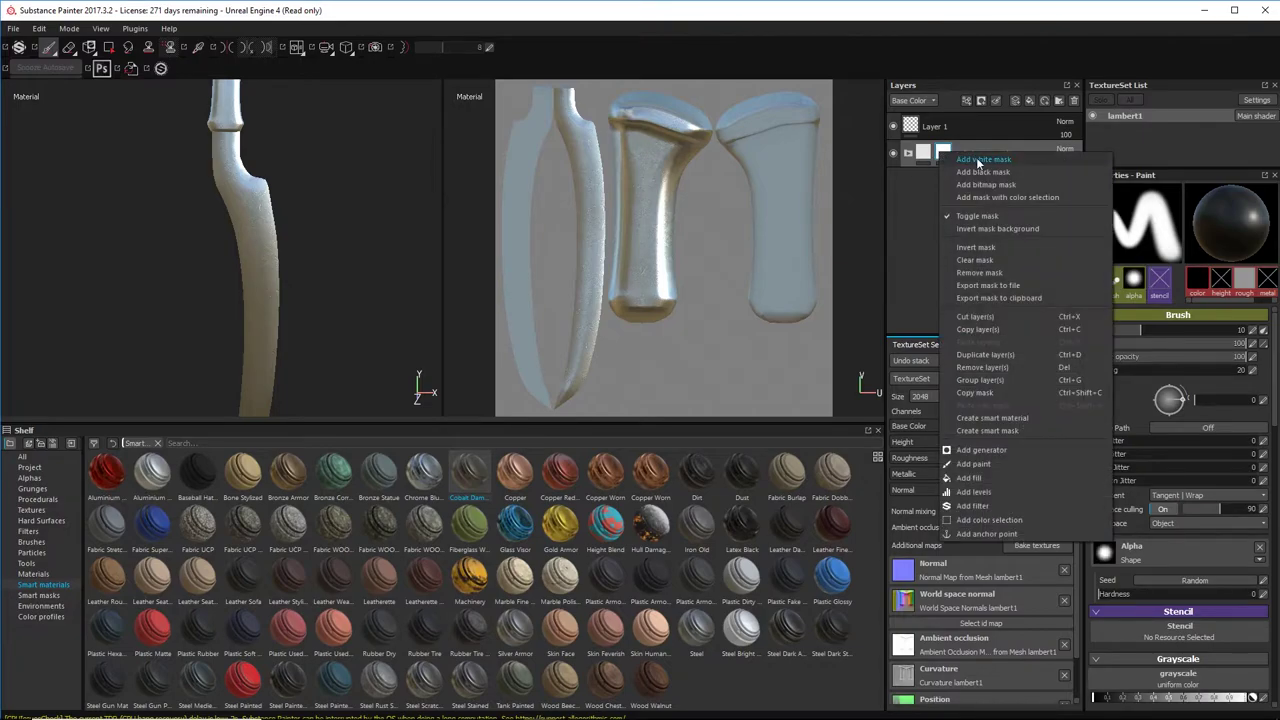
left_click(979, 161)
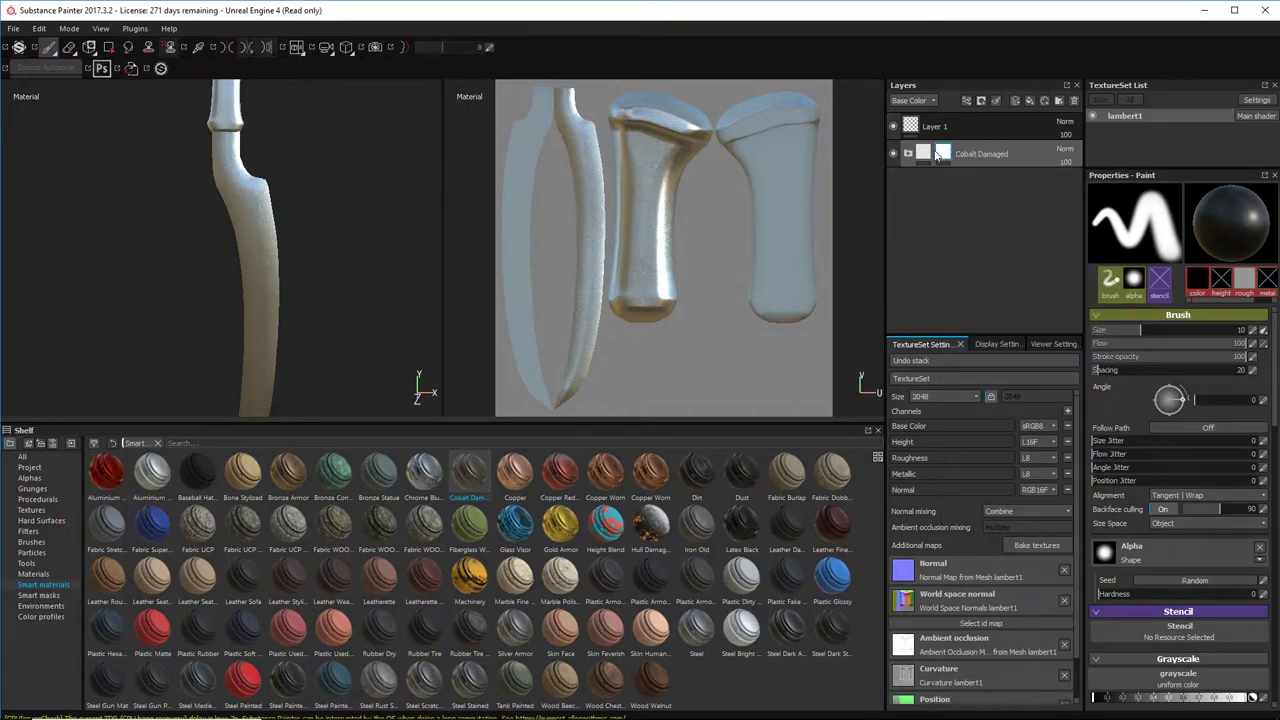
Step: Add an MG Metal Edge Wear generator to the Cobalt Damaged mask
right_click(939, 155)
left_click(975, 450)
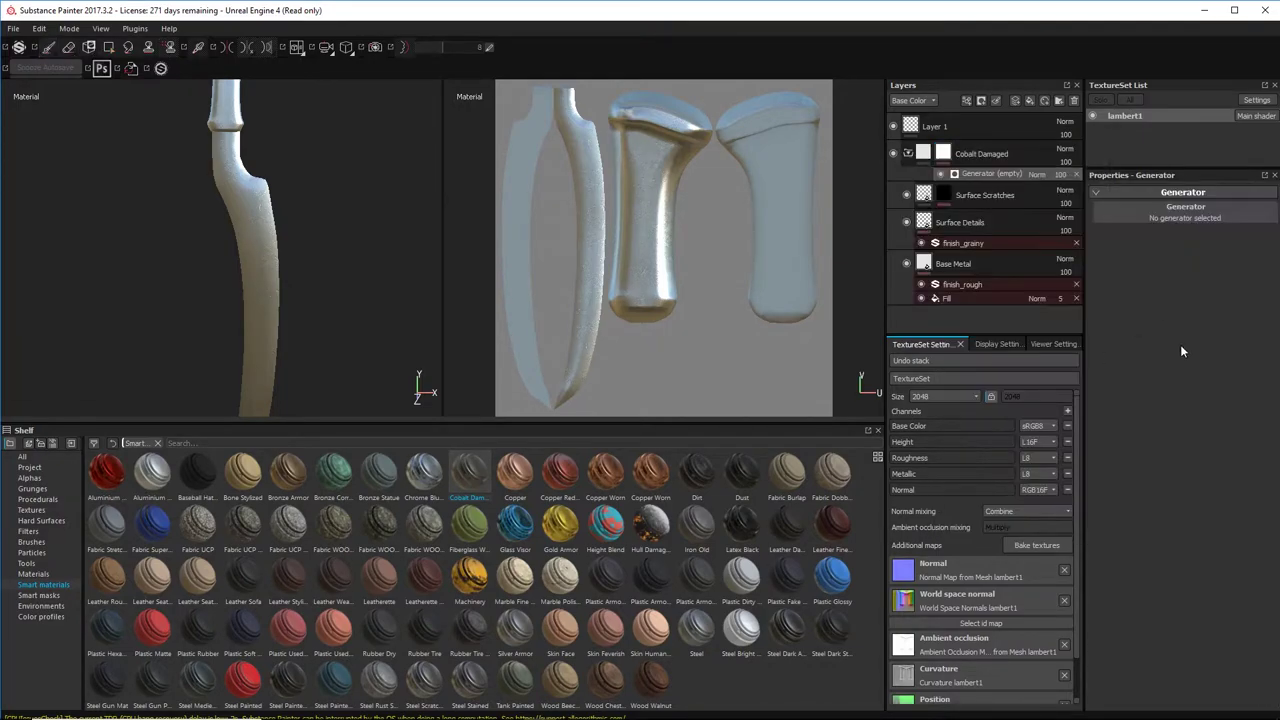
left_click(1196, 210)
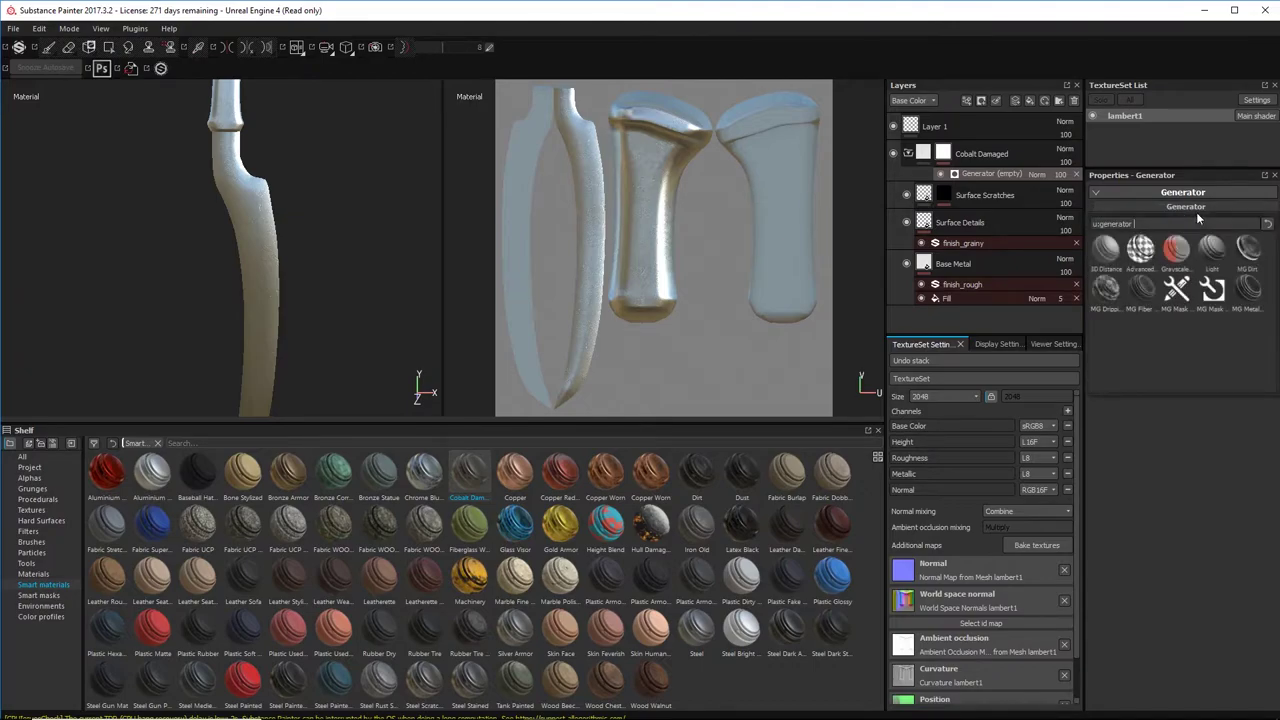
left_click(1248, 290)
Step: Examine the edge wear on the sword's handle and collar from several angles
left_click_drag(296, 265, 217, 243, "alt")
right_click_drag(217, 243, 463, 255, "alt")
left_click_drag(420, 258, 191, 263, "alt")
right_click_drag(191, 263, 140, 250, "alt")
middle_click_drag(290, 230, 300, 320, "alt")
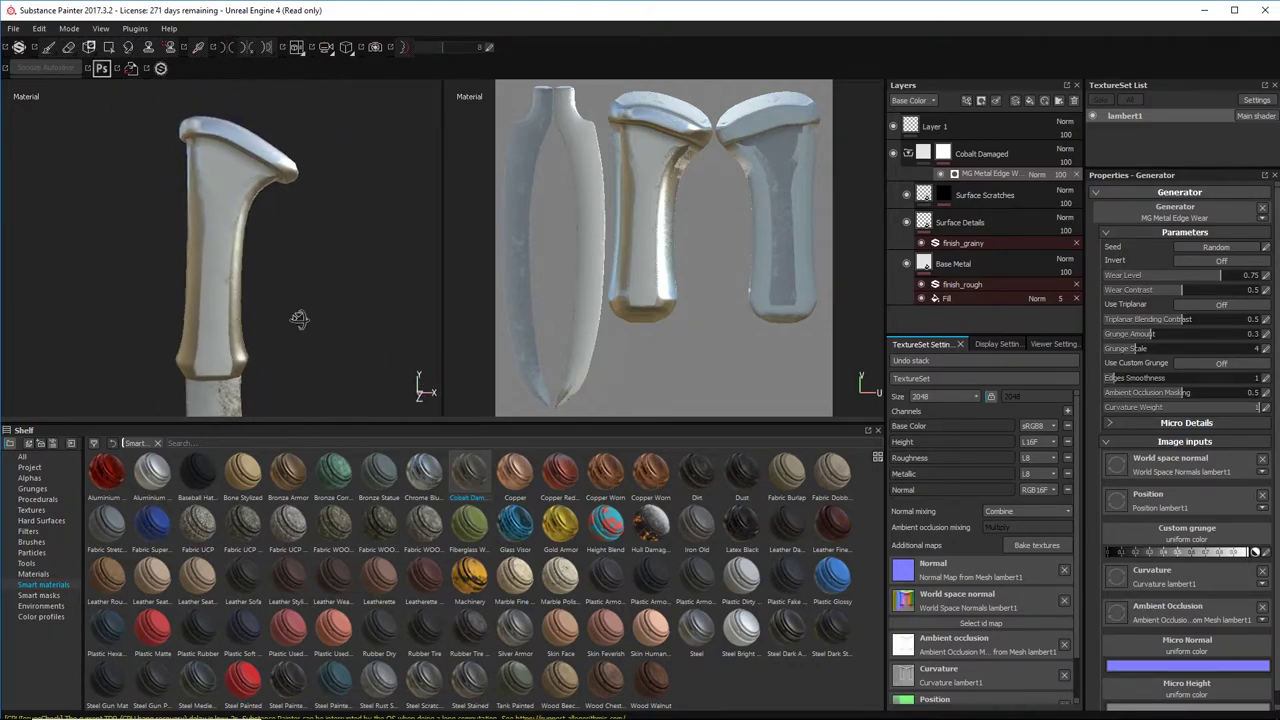
right_click_drag(300, 320, 258, 318, "alt")
left_click_drag(258, 318, 209, 318, "alt")
middle_click_drag(256, 274, 246, 217, "alt")
left_click_drag(246, 217, 275, 222, "alt")
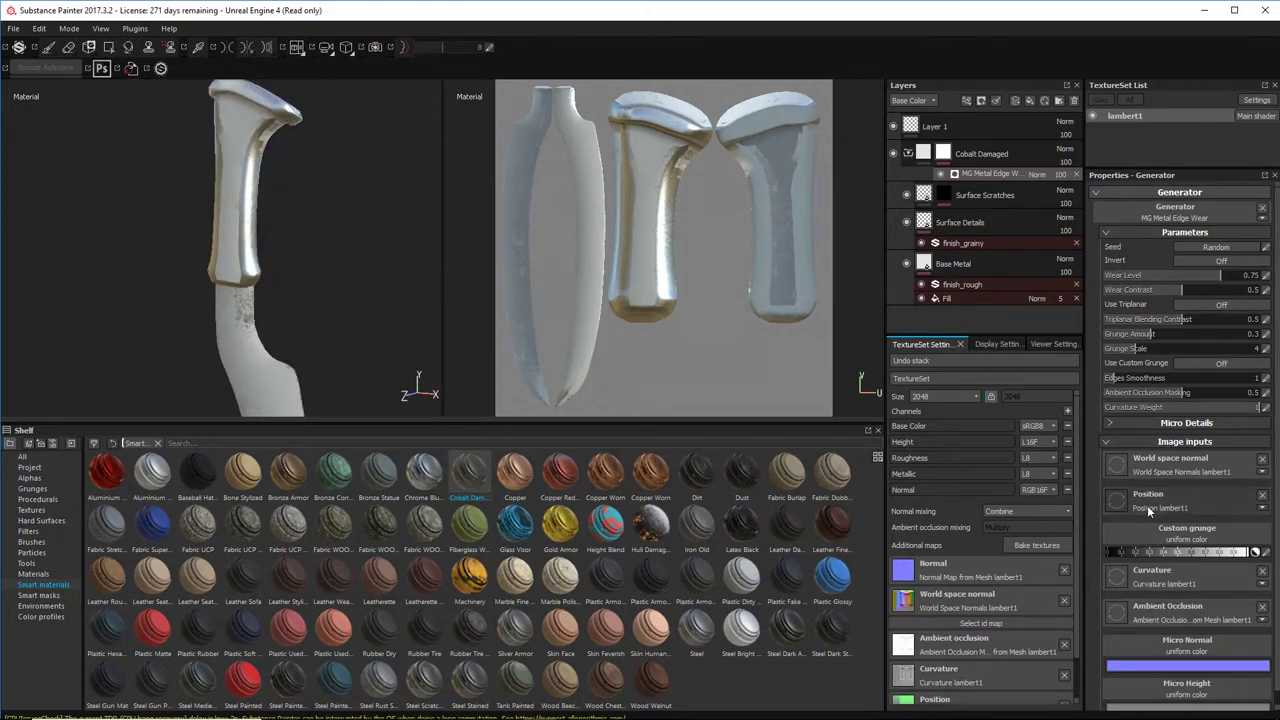
Step: Try different Custom grunge values in the edge wear generator and check the handle
left_click_drag(1198, 555, 1072, 545)
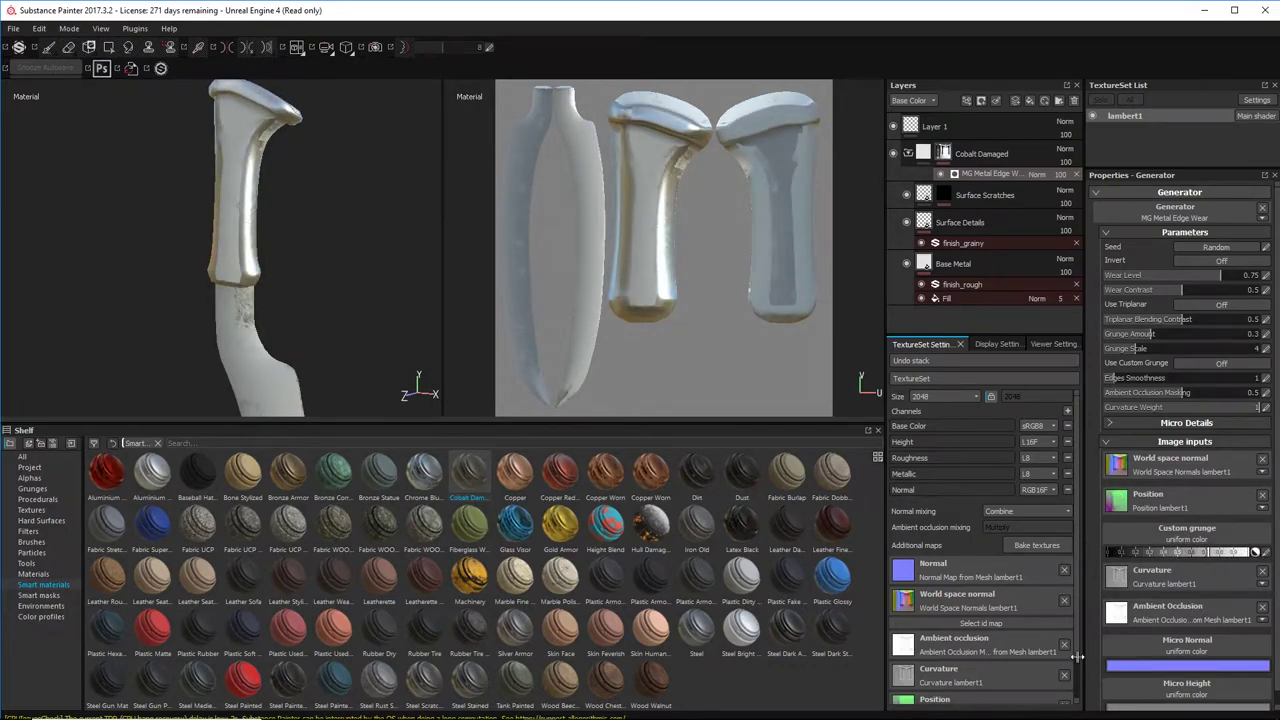
left_click_drag(1176, 553, 1257, 523)
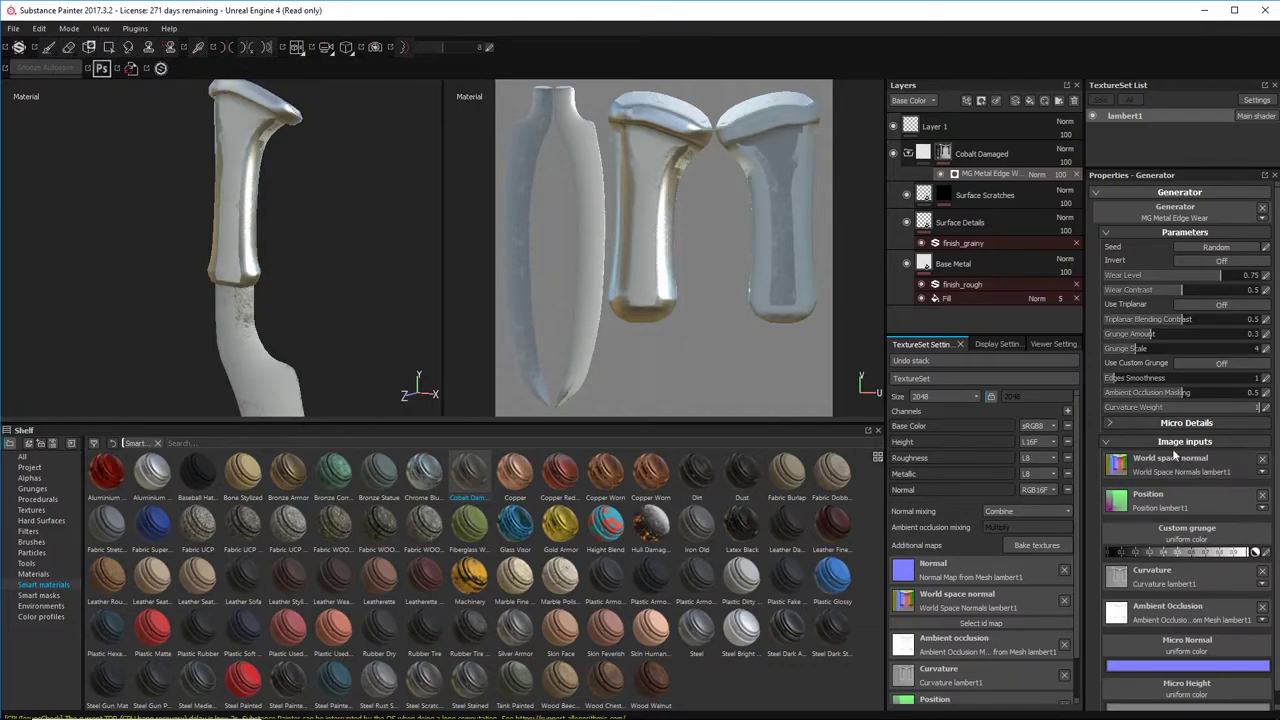
mouse_move(336, 287)
left_mouse_down("alt")
mouse_move(114, 292)
mouse_move(378, 279)
left_mouse_up("alt")
mouse_move(295, 252)
left_mouse_down("alt")
mouse_move(319, 410)
mouse_move(286, 292)
mouse_move(255, 252)
mouse_move(240, 266)
mouse_move(283, 166)
mouse_move(330, 184)
mouse_move(230, 198)
mouse_move(263, 269)
mouse_move(282, 270)
left_mouse_up("alt")
Step: Raise the generator's Wear Level to about 0.97 and its Edges Smoothness to about 10.92
left_click_drag(1186, 281, 1256, 281)
middle_click_drag(384, 199, 366, 325, "alt")
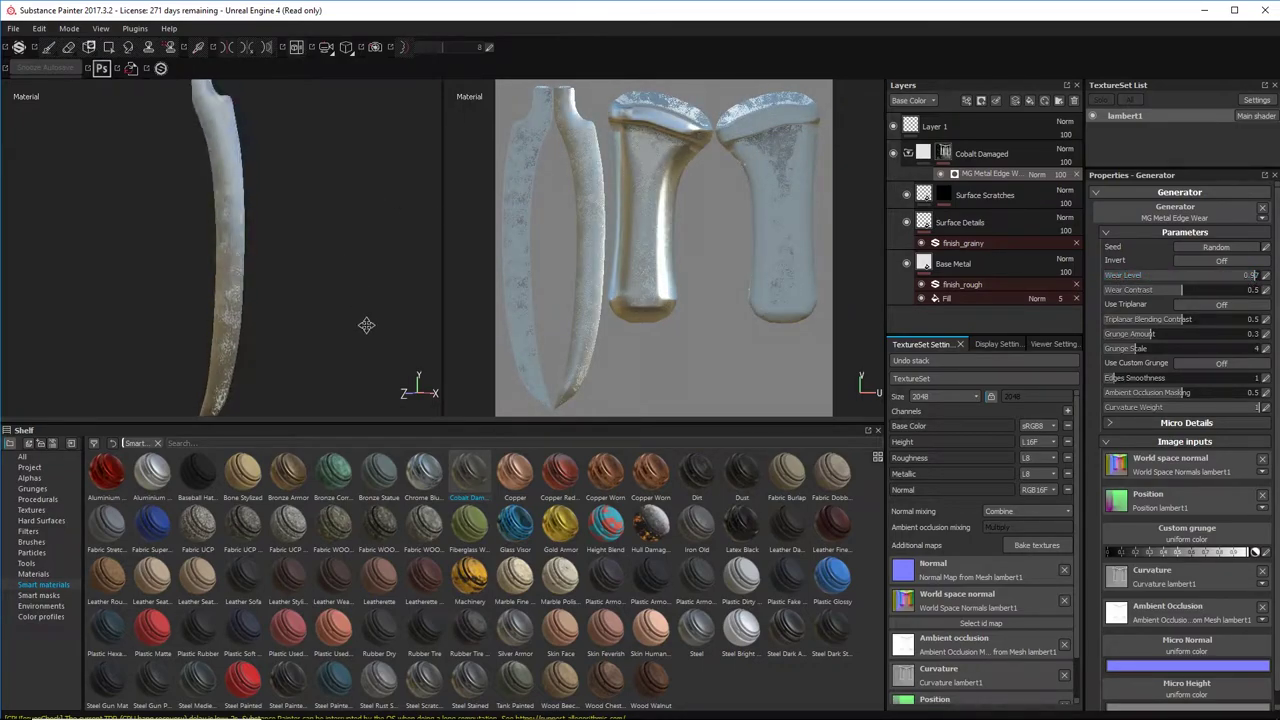
left_click_drag(366, 325, 410, 204, "alt")
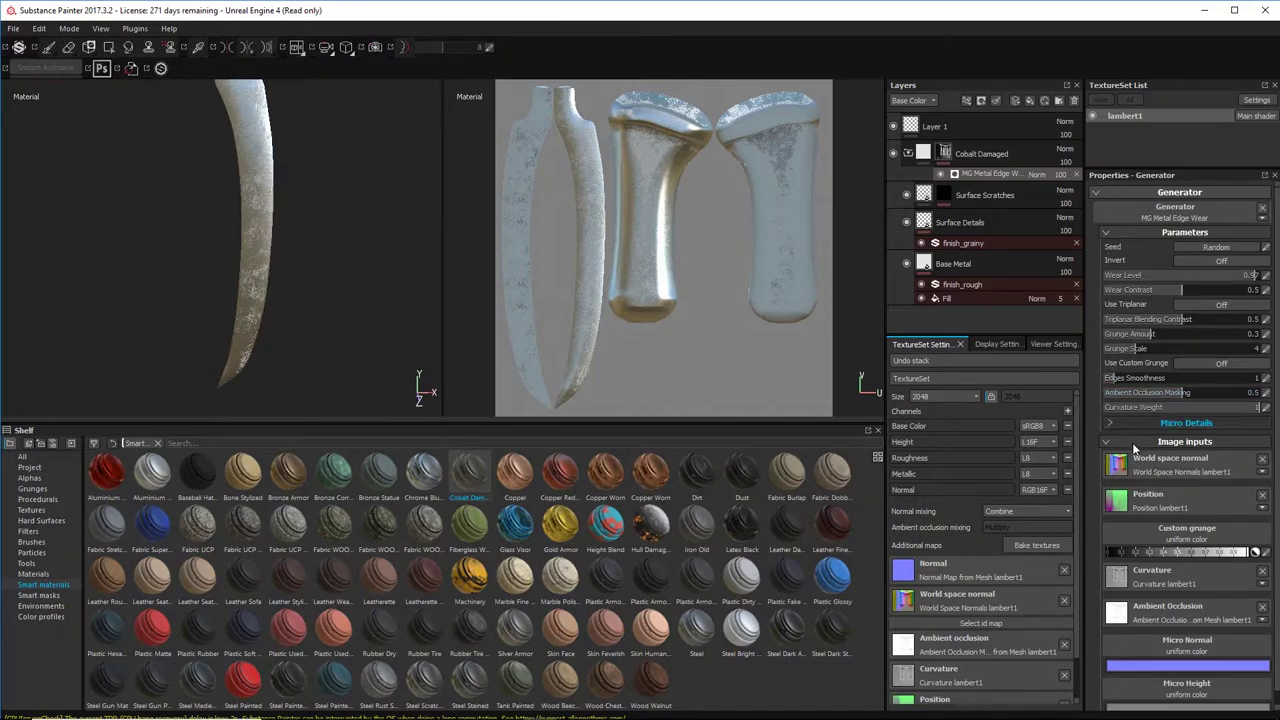
left_click_drag(1128, 380, 1202, 381)
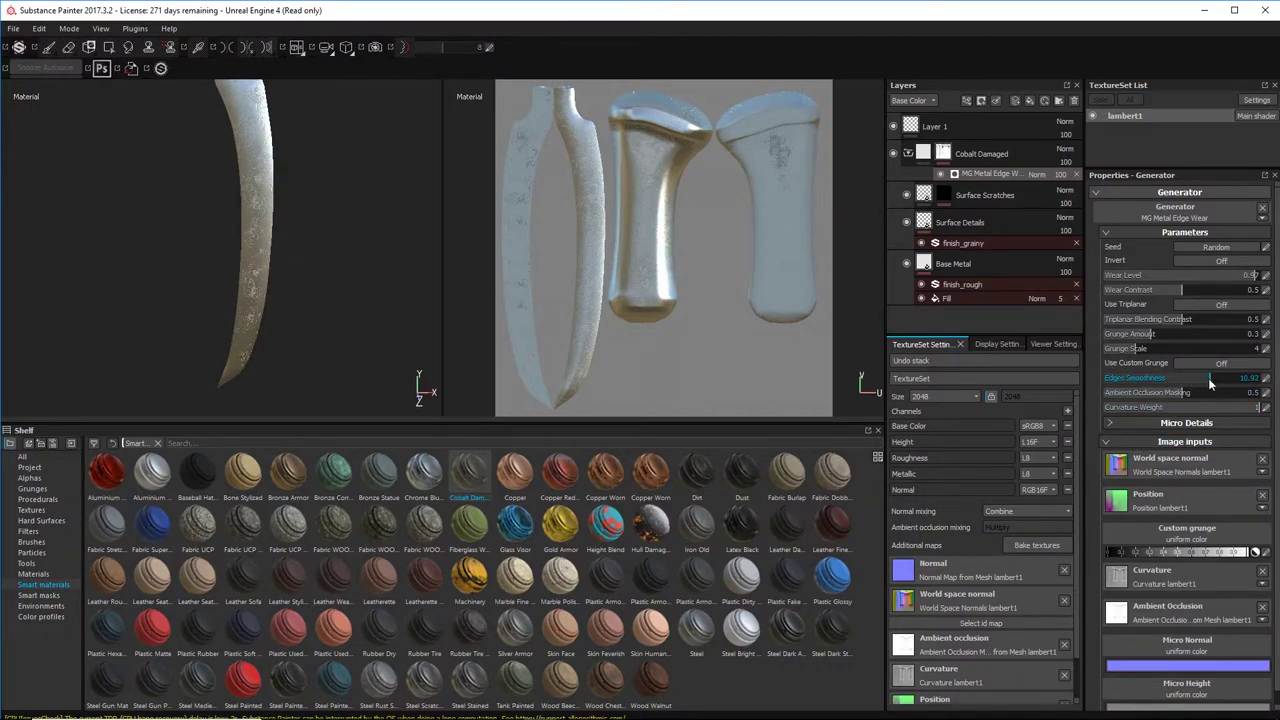
Step: Hide Cobalt Damaged, replace its mask with a black one, and delete the whole group
left_click(908, 154)
left_click(894, 154)
left_click(993, 161)
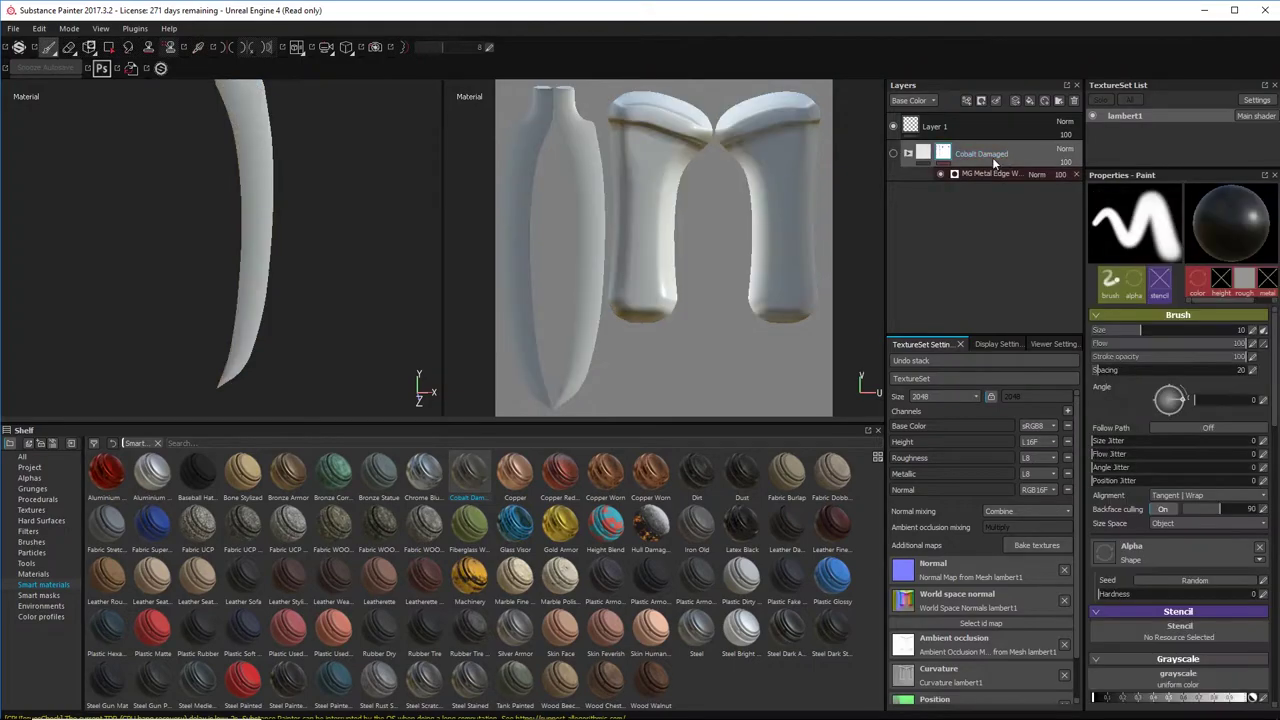
right_click(996, 157)
left_click(1051, 176)
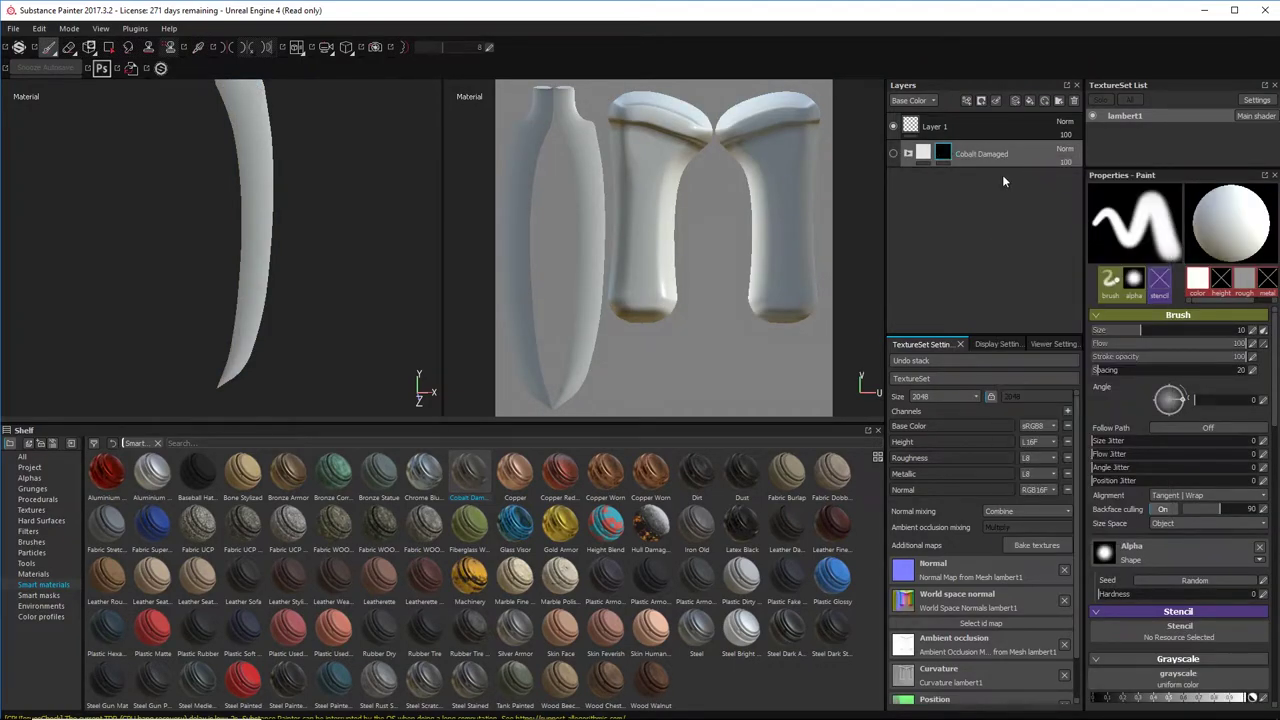
key("Delete")
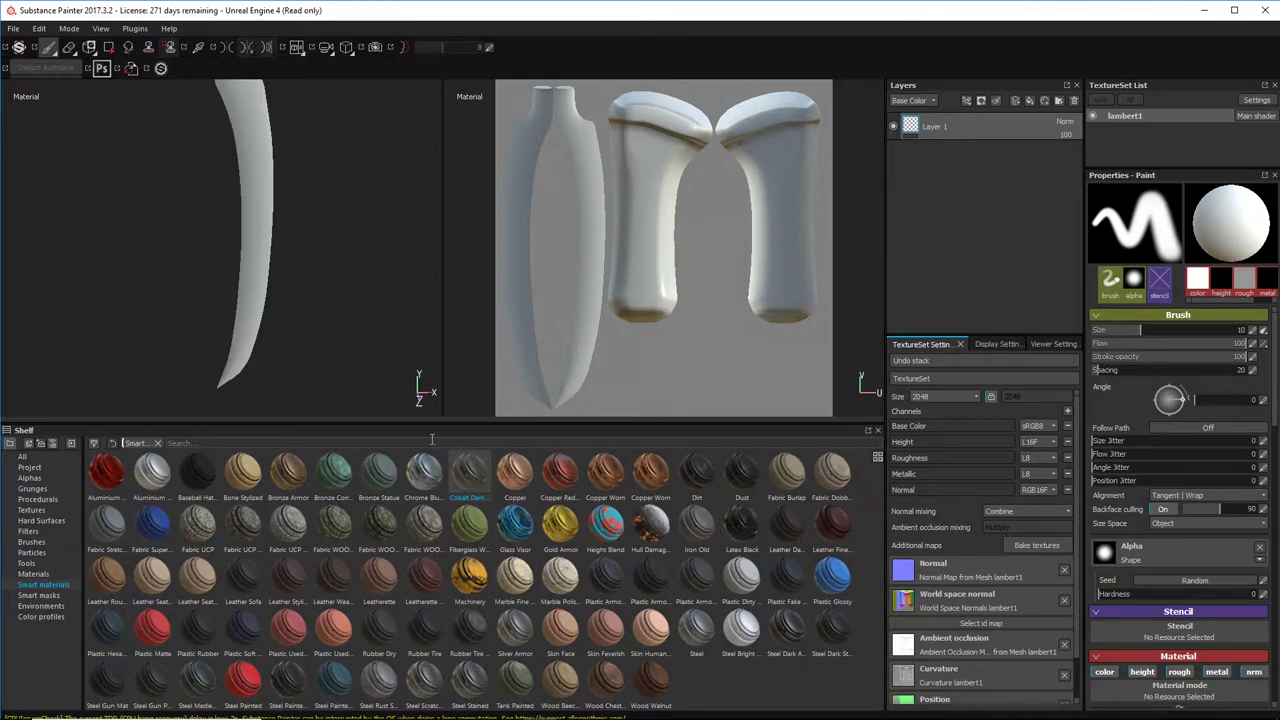
Step: Add the Steel Scratched smart material below Layer 1 and check it on the blade
mouse_move(316, 335)
middle_mouse_down("alt")
mouse_move(366, 369)
mouse_move(371, 395)
mouse_move(323, 283)
mouse_move(318, 212)
middle_mouse_up("alt")
middle_click_drag(324, 338, 312, 268, "alt")
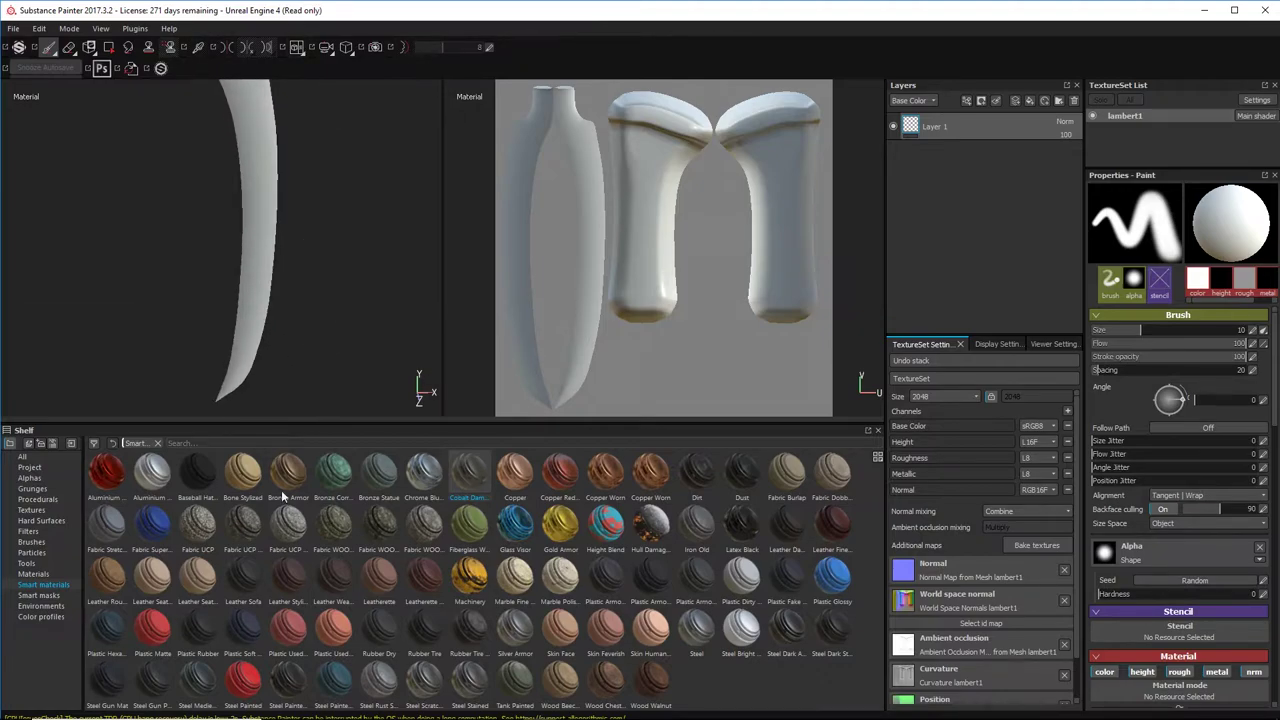
left_click(163, 478)
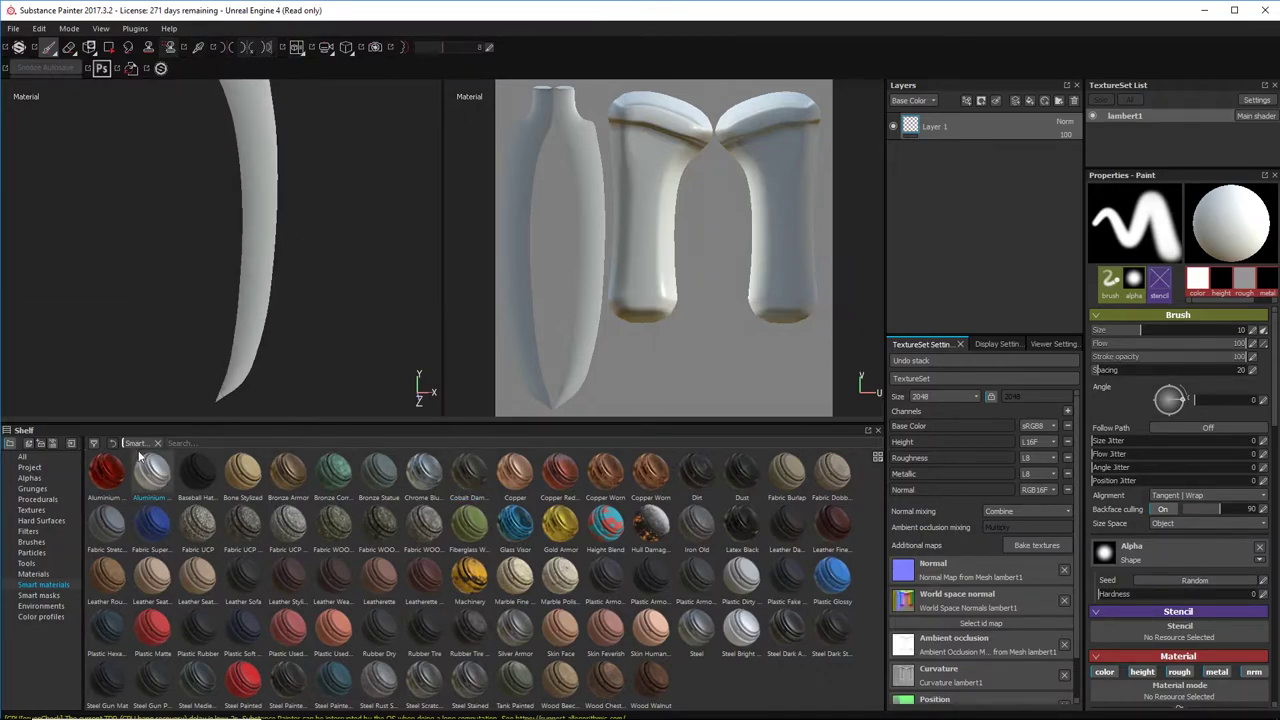
left_click_drag(445, 682, 922, 230)
left_click_drag(300, 253, 361, 308, "alt")
Step: Set the UV Scale of the Steel Base layer inside Steel Scratched to 1.32 and check the blade
left_click(908, 154)
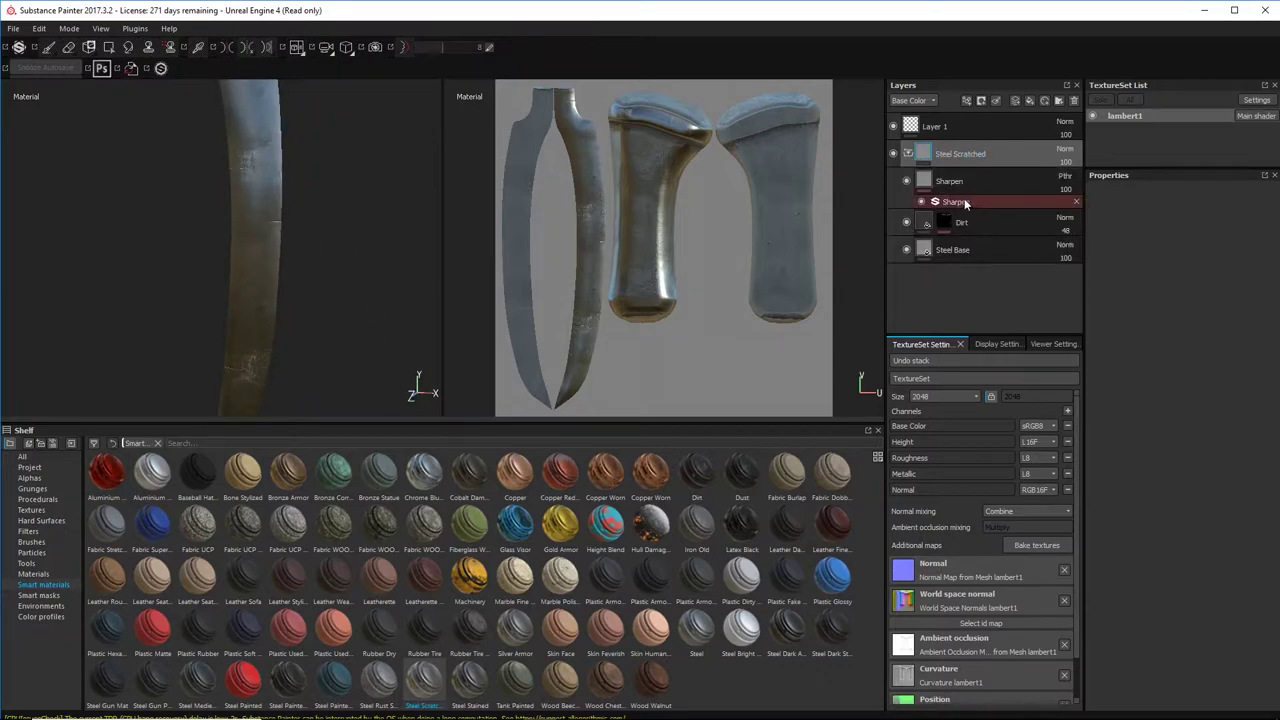
left_click(964, 249)
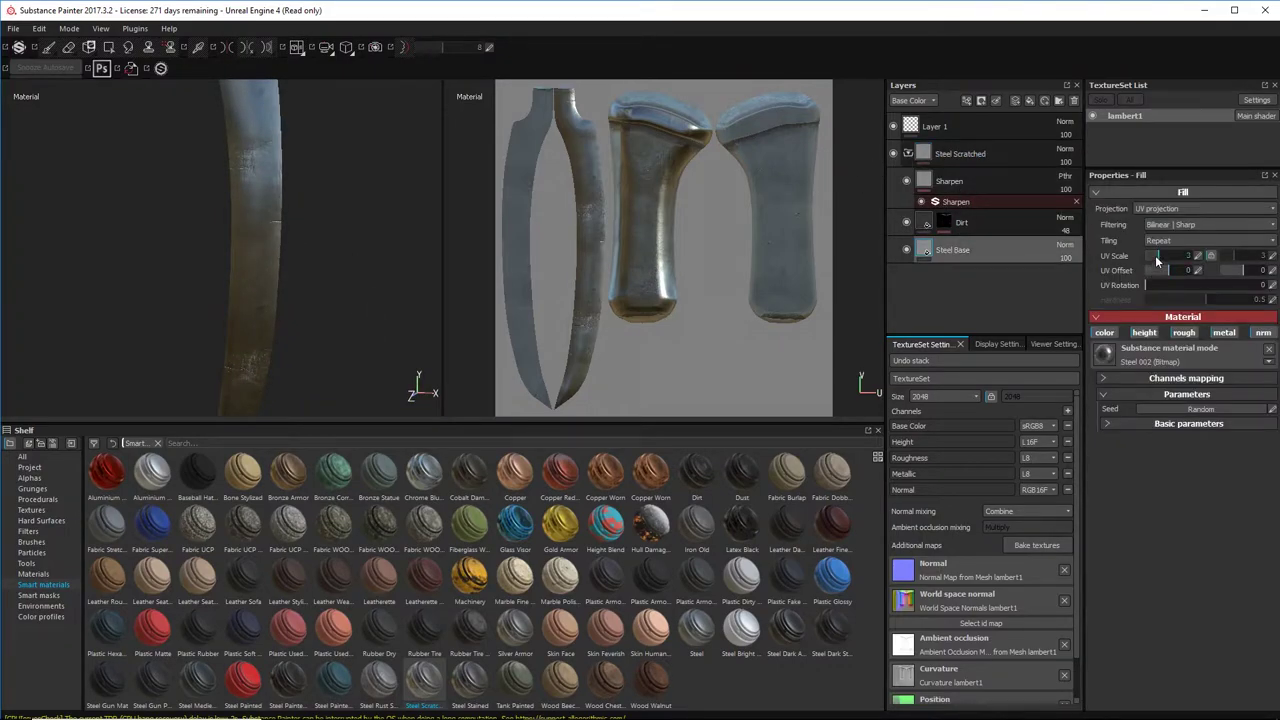
mouse_move(1155, 255)
left_mouse_down()
mouse_move(1188, 259)
mouse_move(1156, 265)
left_mouse_up()
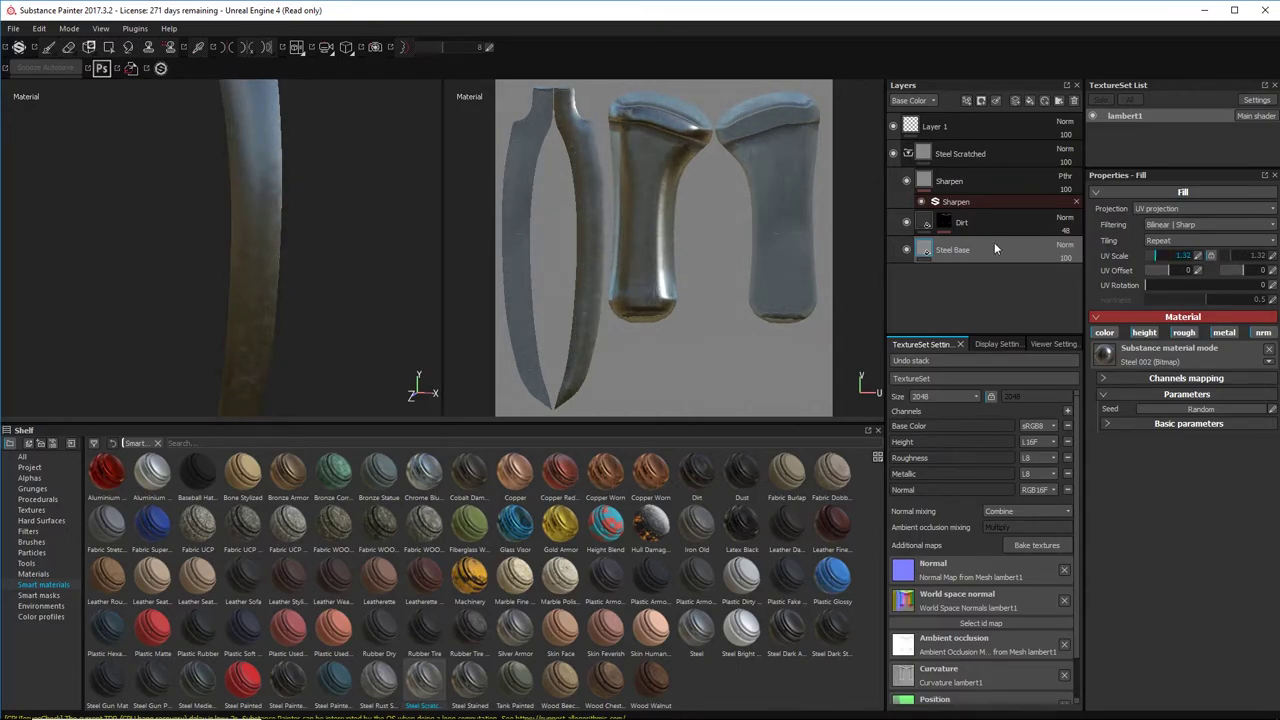
left_click_drag(368, 193, 383, 297, "alt")
right_click_drag(345, 242, 251, 200, "alt")
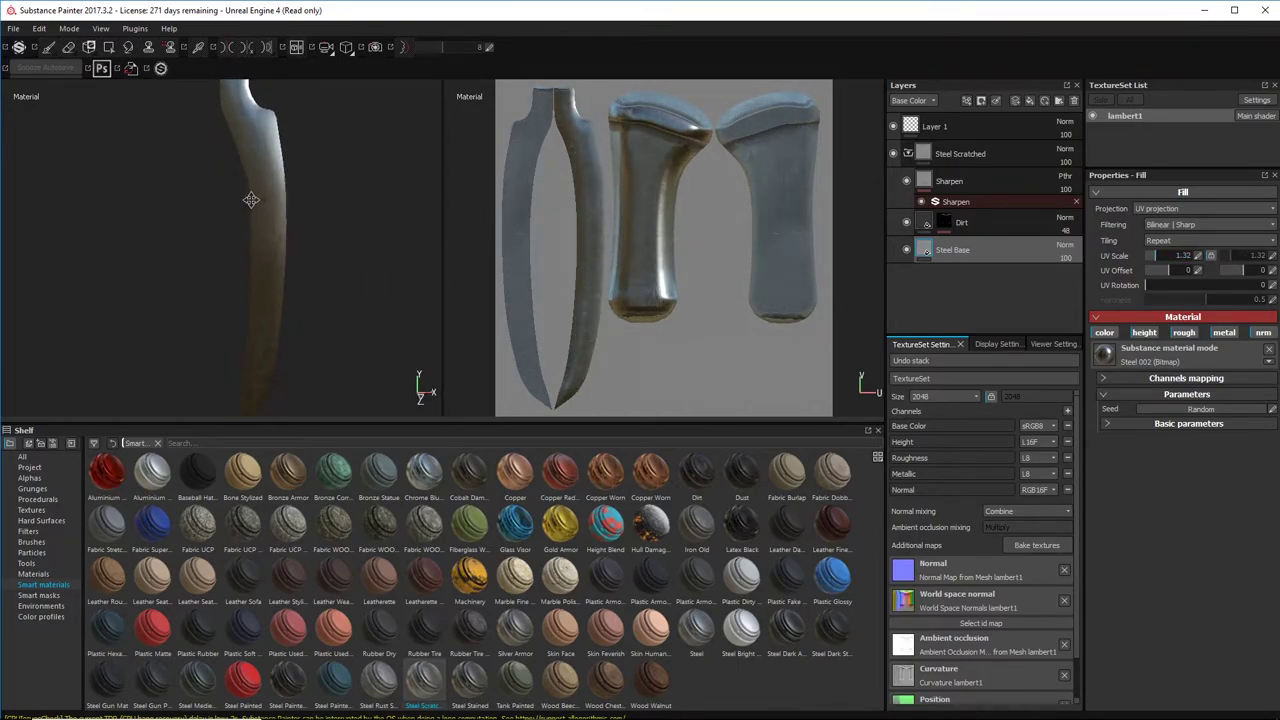
left_click_drag(251, 200, 175, 215, "alt")
left_click(908, 154)
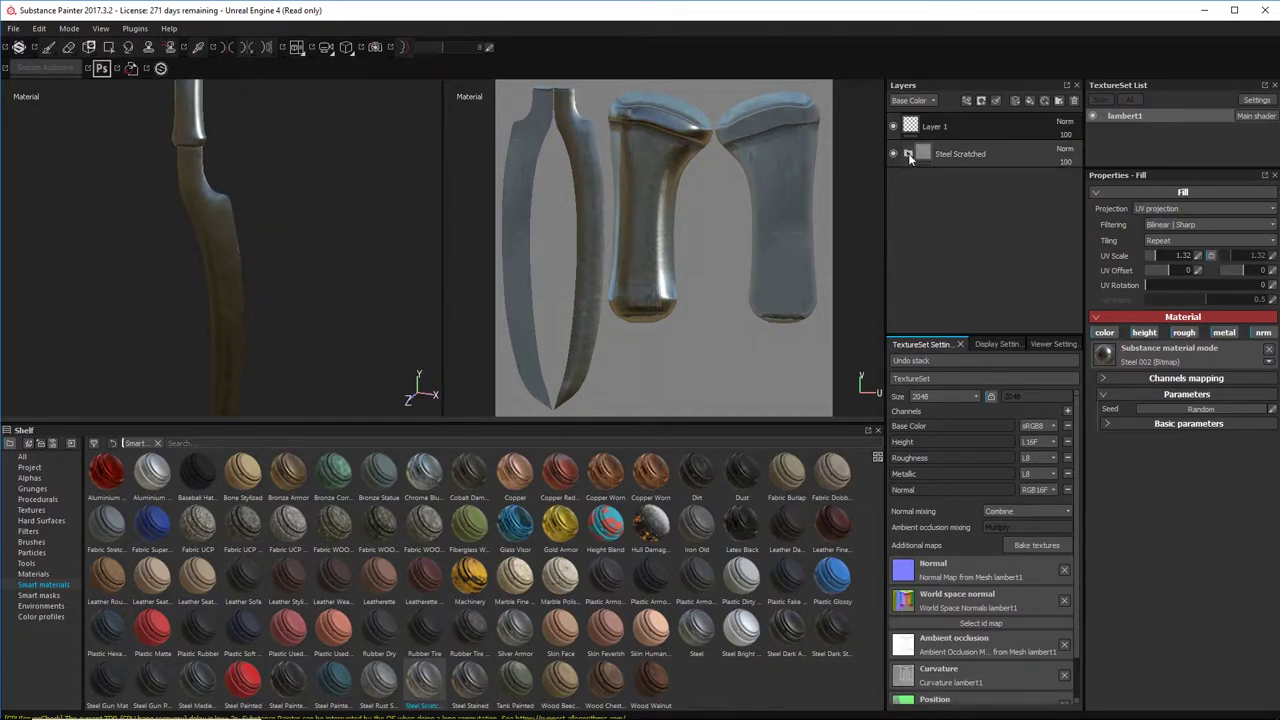
left_click(908, 154)
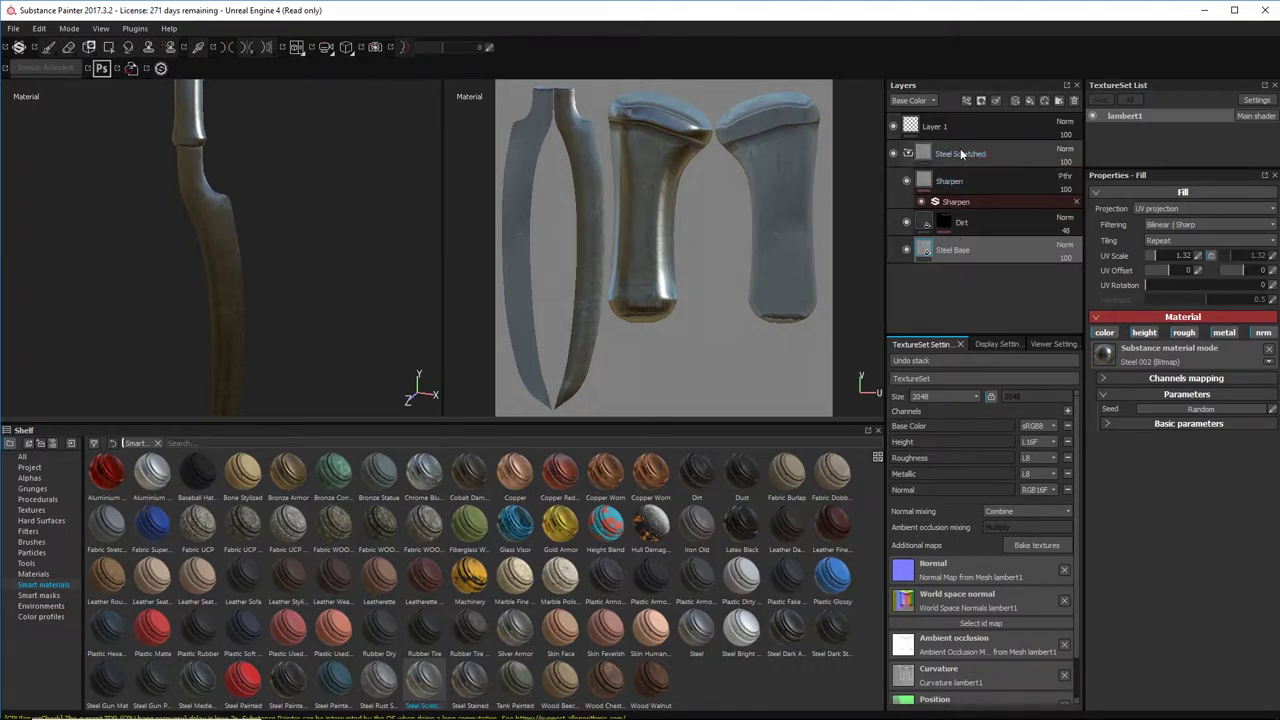
Step: Add a black mask to the Steel Scratched group and fill both blade UV islands white in it
left_click(908, 154)
left_click(983, 156)
right_click(955, 155)
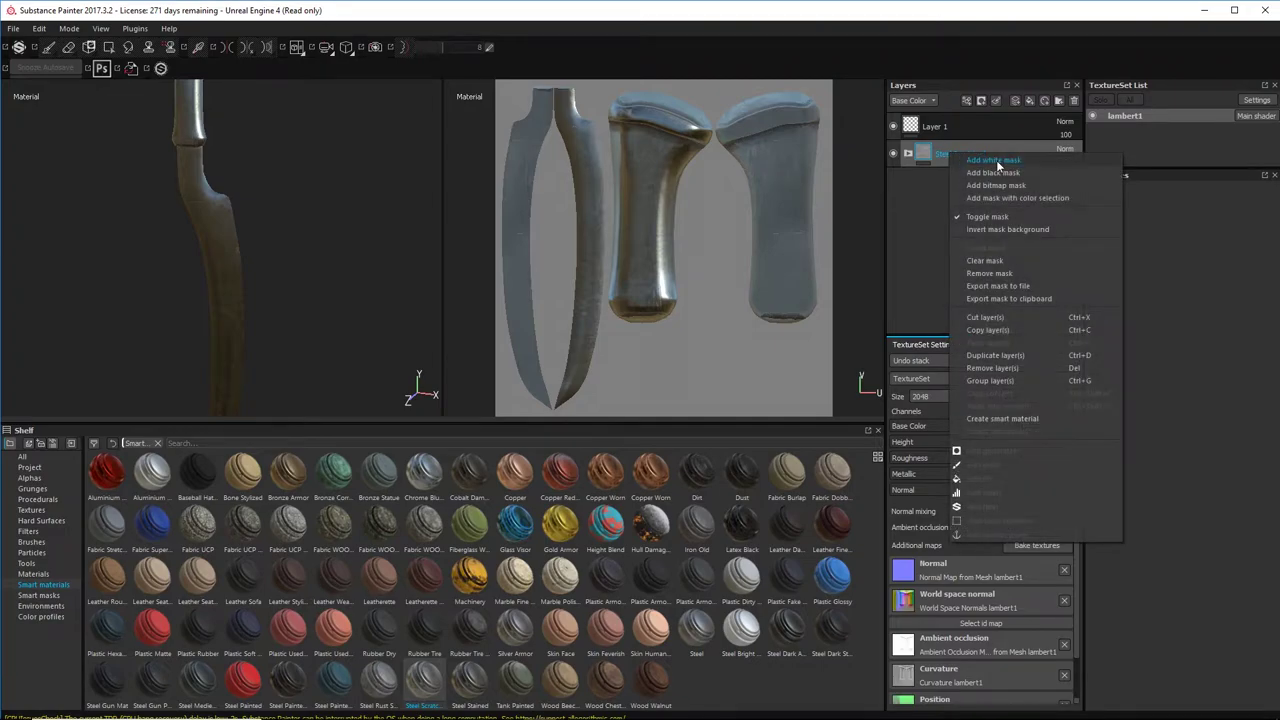
left_click(1000, 173)
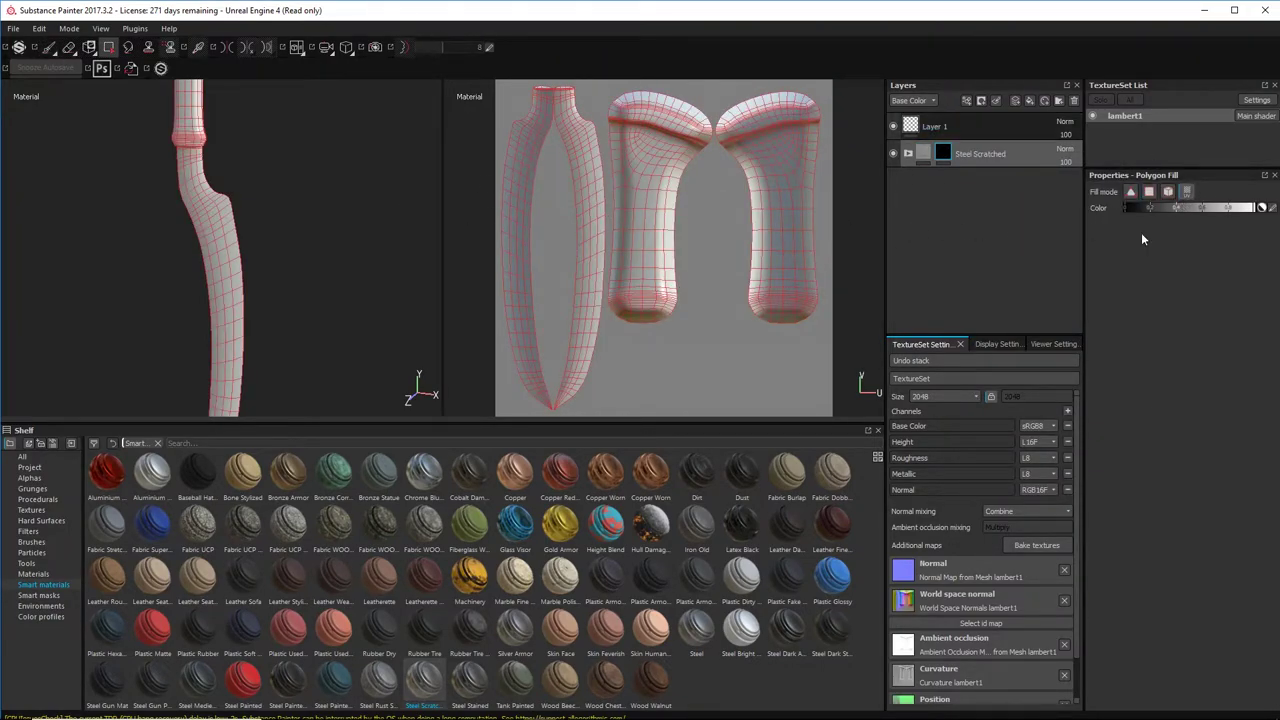
left_click(521, 164)
left_click(593, 165)
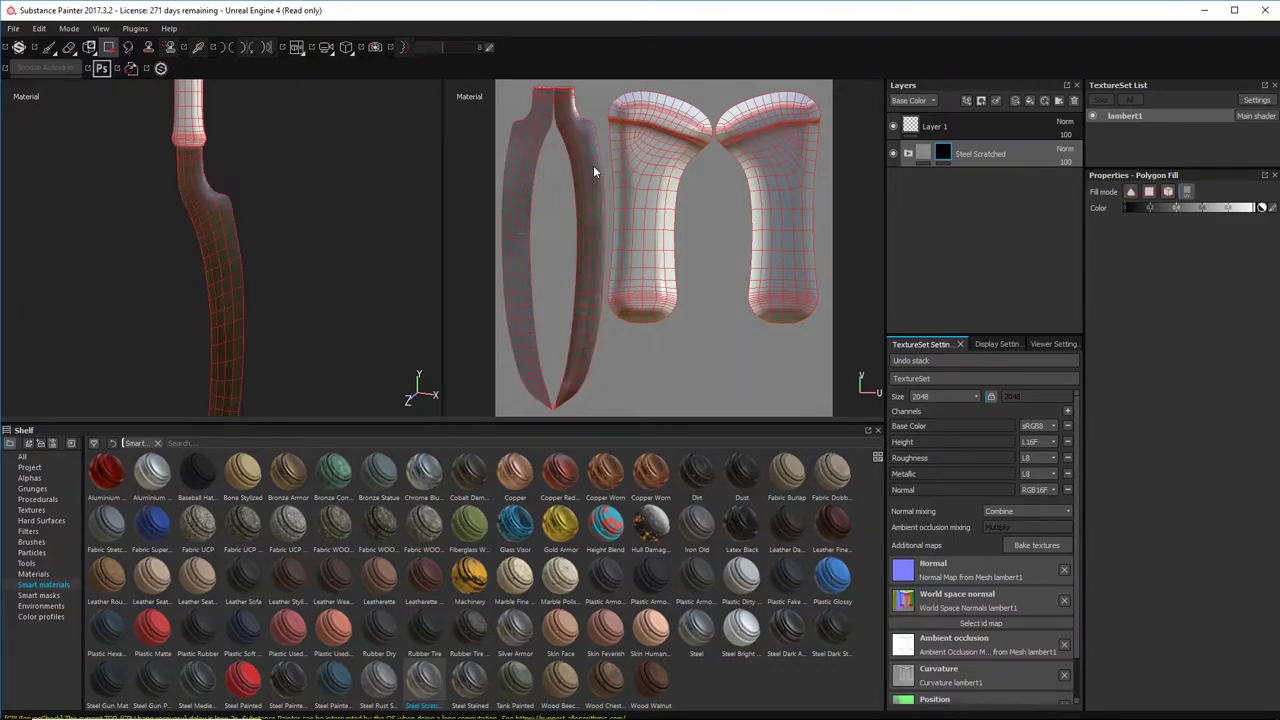
Step: Examine the masked steel blade and the bare handle from several sides of the sword and in the UV layout
key("5")
left_click_drag(222, 289, 452, 264, "alt")
middle_click_drag(258, 263, 237, 215, "alt")
left_click_drag(235, 215, 227, 291, "alt")
left_click_drag(335, 216, 286, 234, "alt")
middle_click_drag(286, 234, 292, 272, "alt")
left_click_drag(292, 272, 487, 253, "alt")
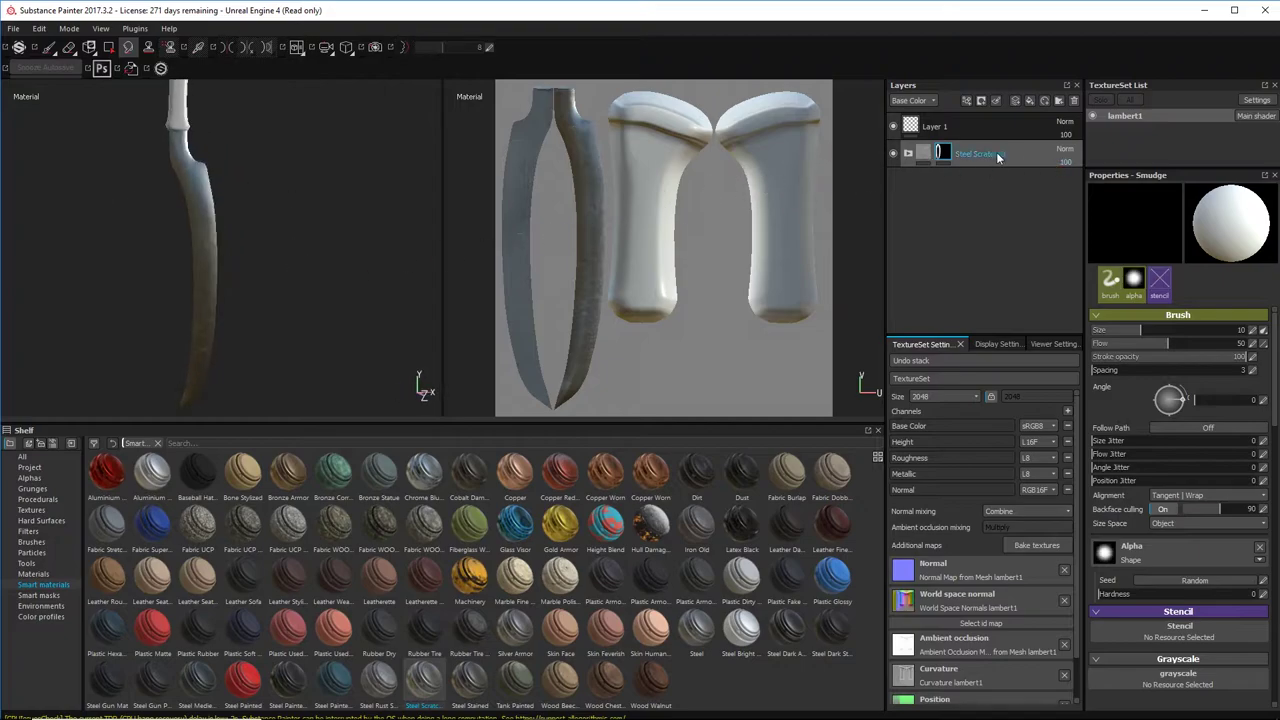
left_click_drag(186, 222, 144, 224, "alt")
middle_click_drag(144, 224, 228, 275, "alt")
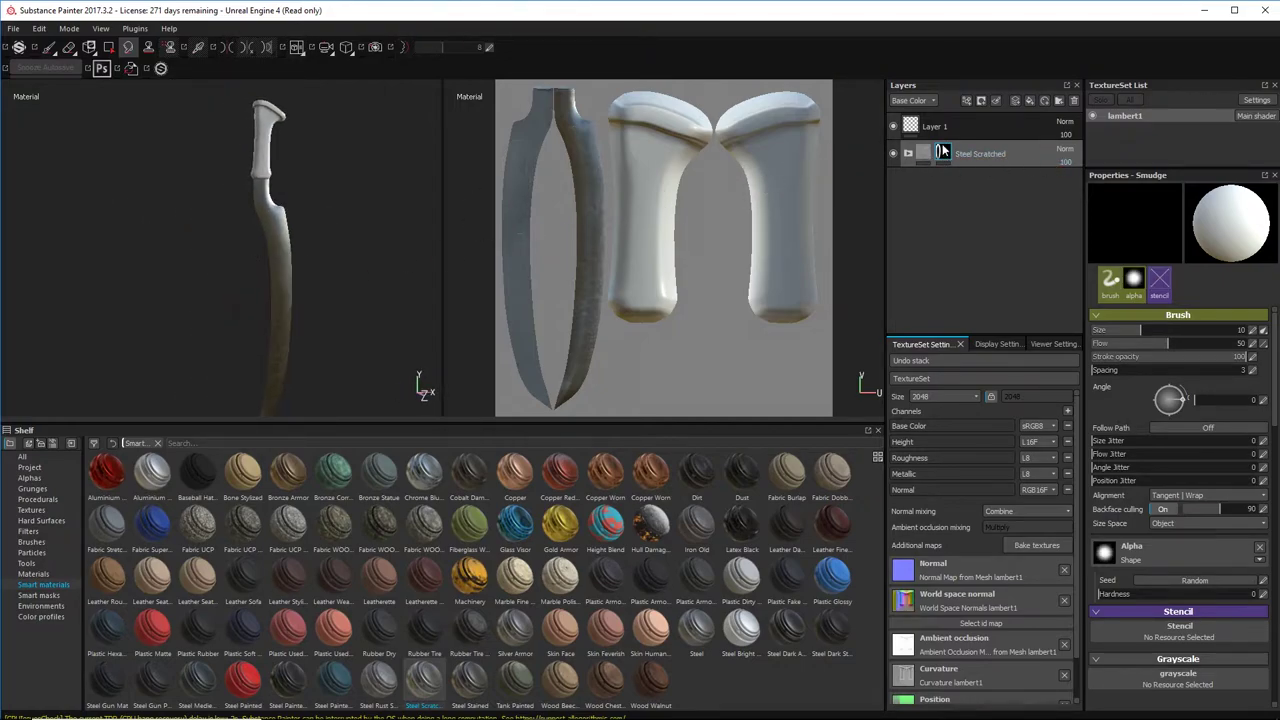
scroll(517, 251, "down", 2)
scroll(589, 236, "up", 6)
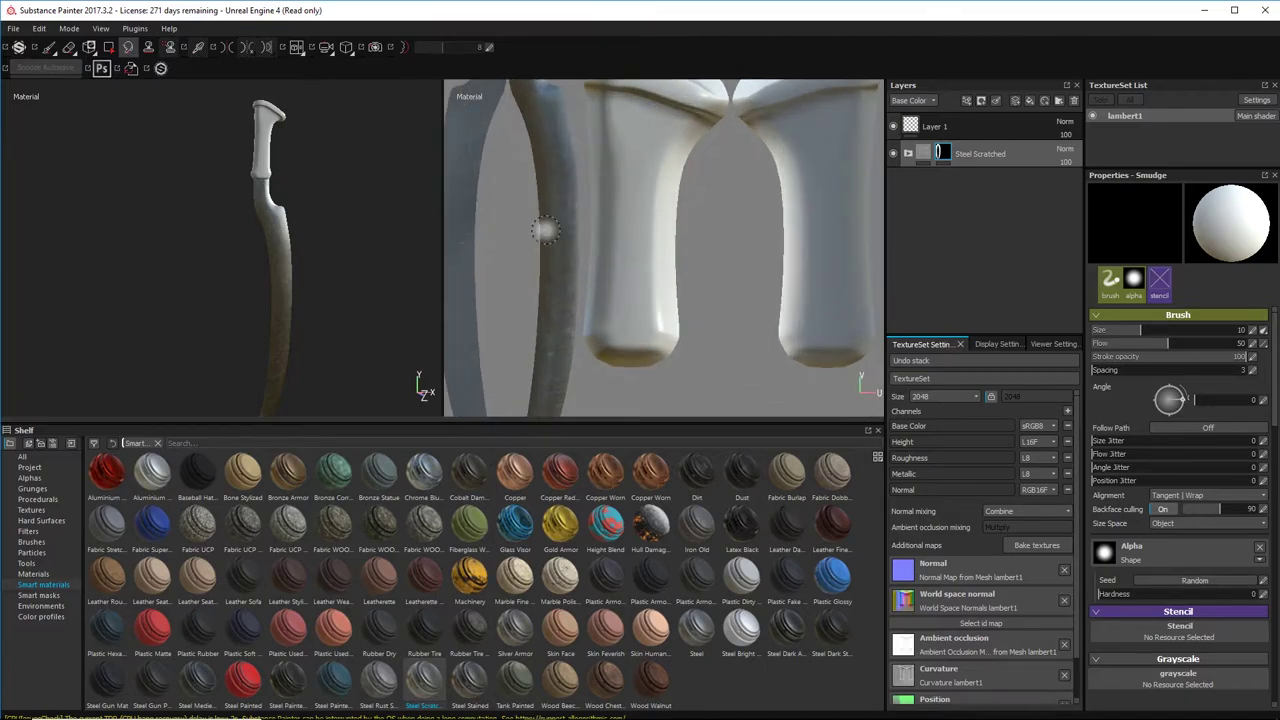
scroll(546, 230, "down", 3)
mouse_move(546, 230)
middle_mouse_down("alt")
mouse_move(649, 218)
mouse_move(543, 229)
middle_mouse_up("alt")
left_click_drag(320, 226, 246, 223, "alt")
right_click_drag(246, 223, 367, 223, "alt")
middle_click_drag(367, 223, 329, 251, "alt")
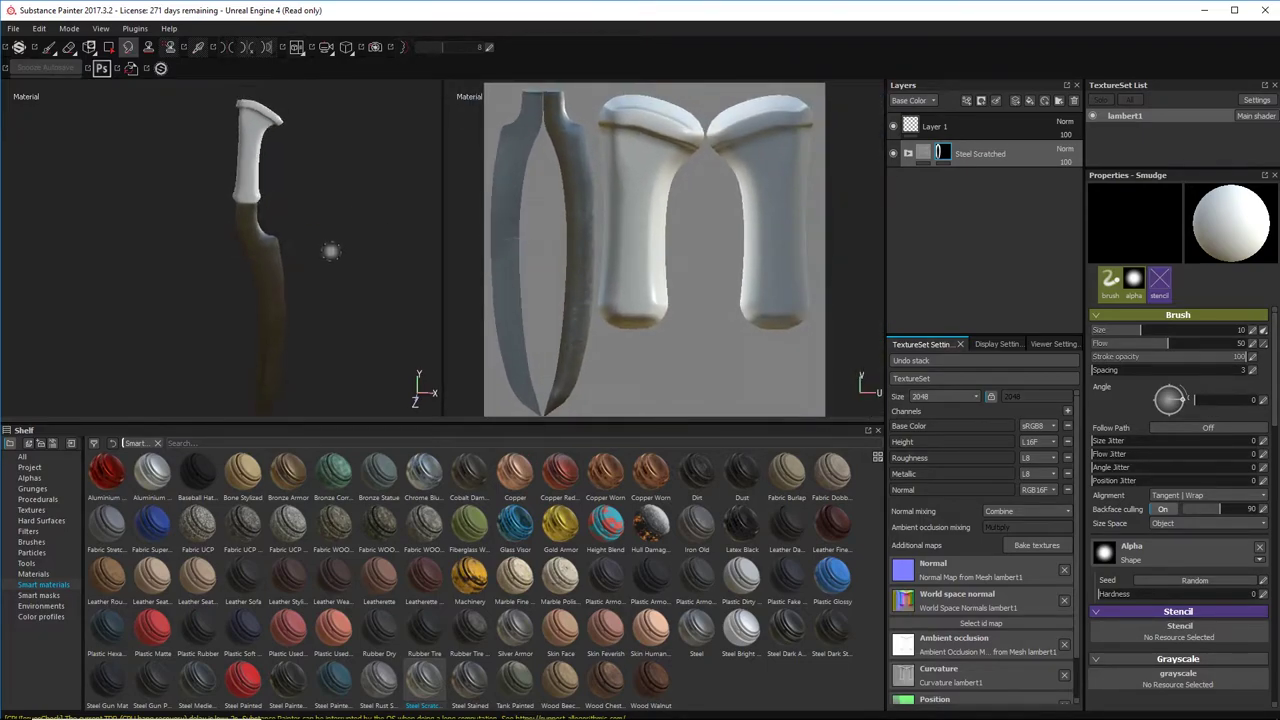
left_click_drag(329, 251, 257, 244, "alt")
right_click_drag(257, 244, 323, 196, "alt")
middle_click_drag(323, 196, 301, 245, "alt")
left_click_drag(301, 245, 337, 220, "alt")
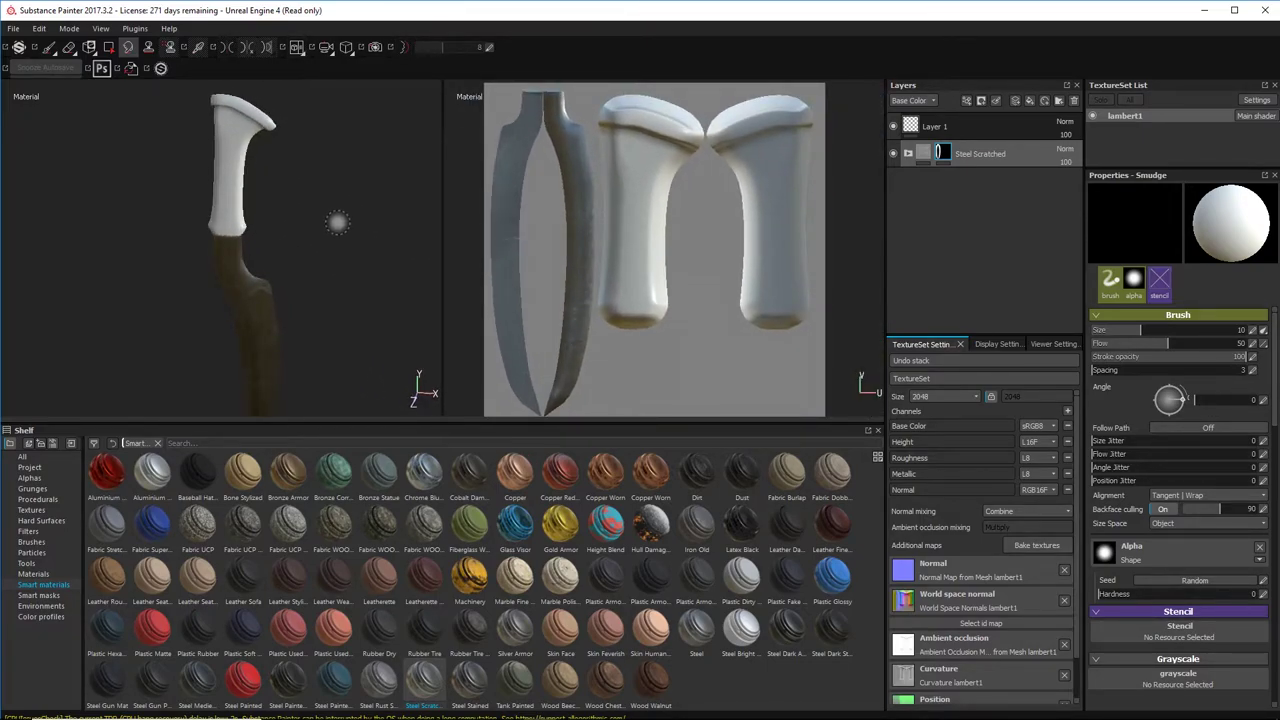
middle_click_drag(337, 220, 322, 251, "alt")
Step: Add the Bronze Armor smart material, place it below Steel Scratched, and check it on the handle
left_click(288, 472)
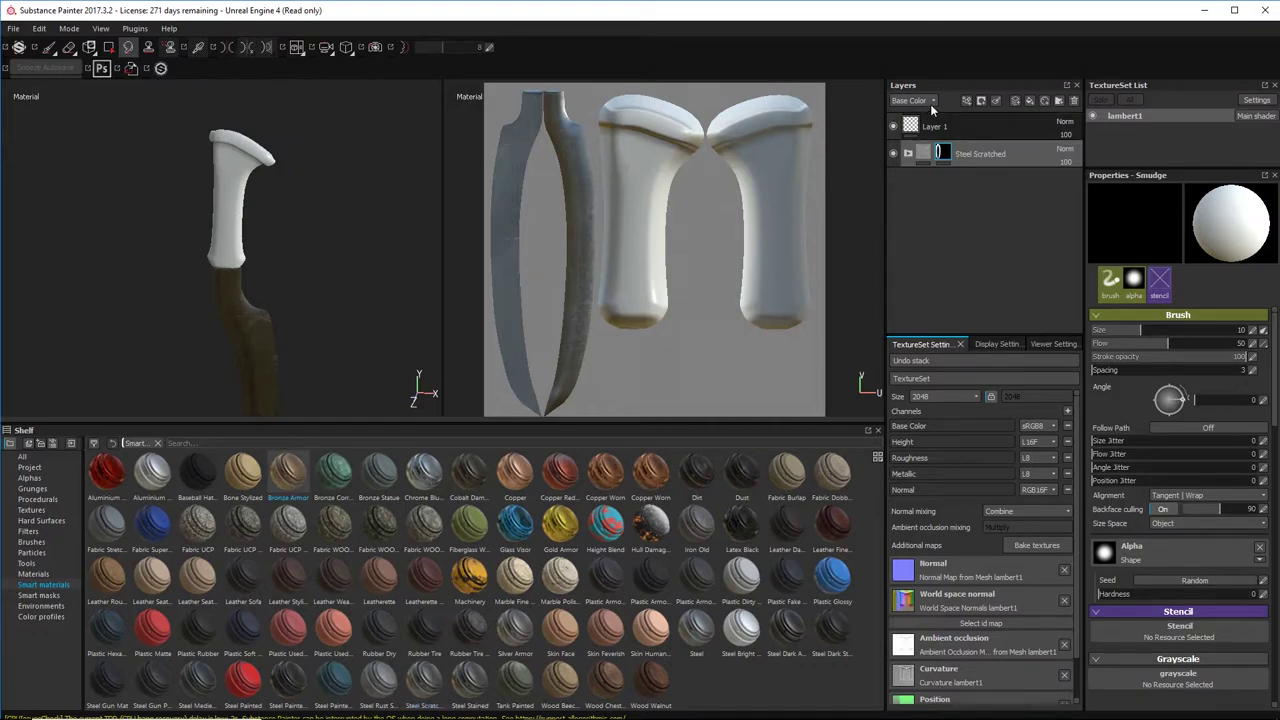
left_click_drag(942, 97, 968, 120)
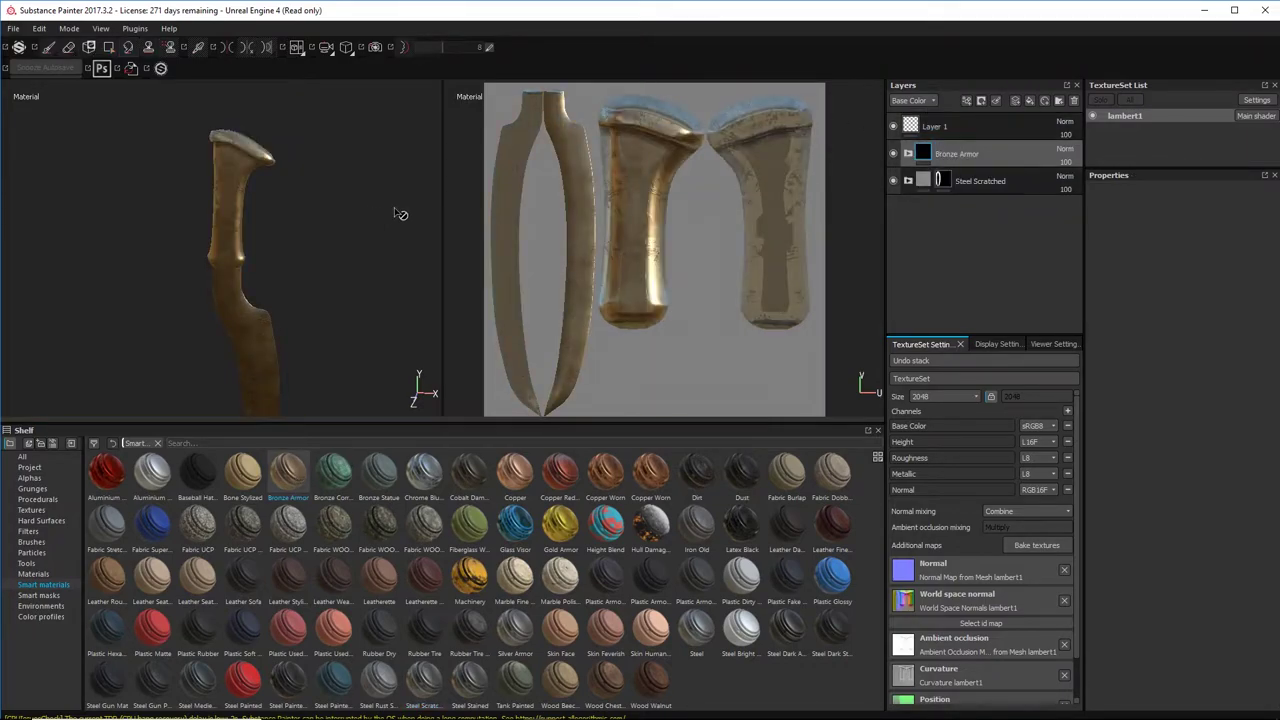
left_click_drag(952, 152, 952, 193)
middle_click_drag(300, 308, 330, 177, "alt")
left_click_drag(372, 205, 296, 206, "alt")
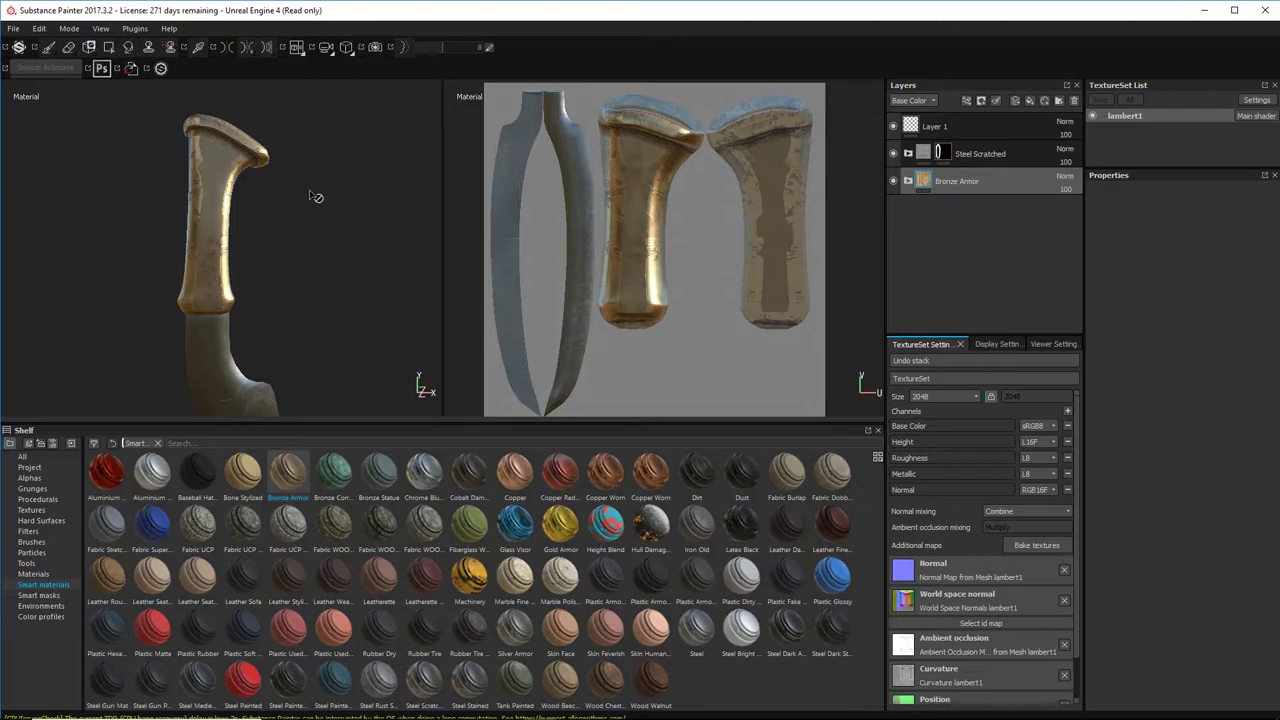
left_click_drag(163, 215, 160, 221, "alt")
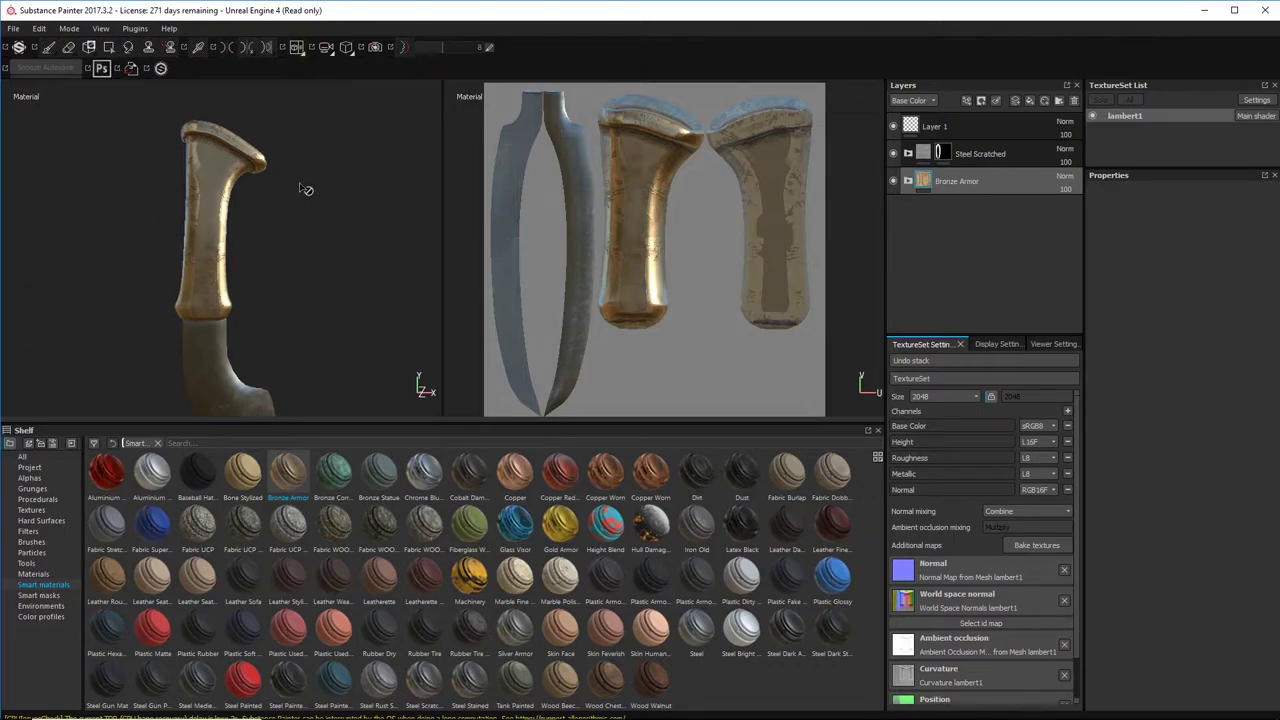
left_click_drag(275, 213, 277, 271, "alt")
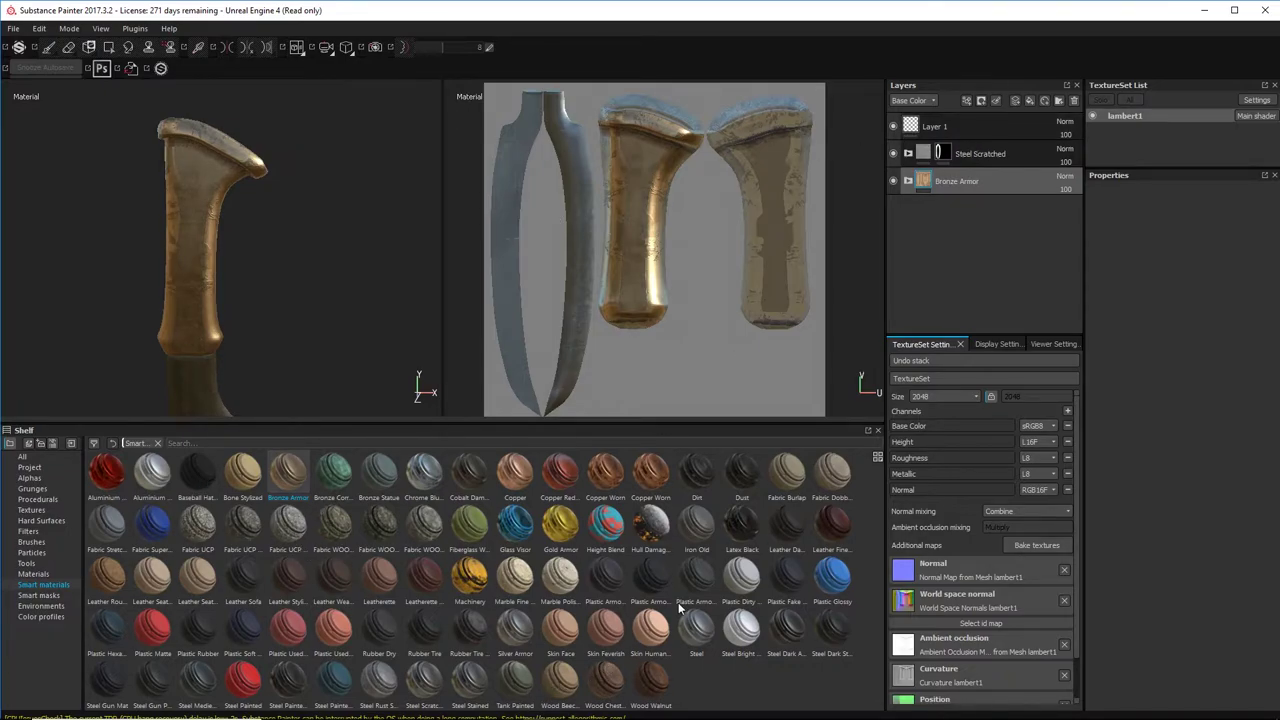
Step: Add the Steel smart material directly below Layer 1 and give it a black mask
left_click_drag(697, 625, 954, 124)
right_click(931, 151)
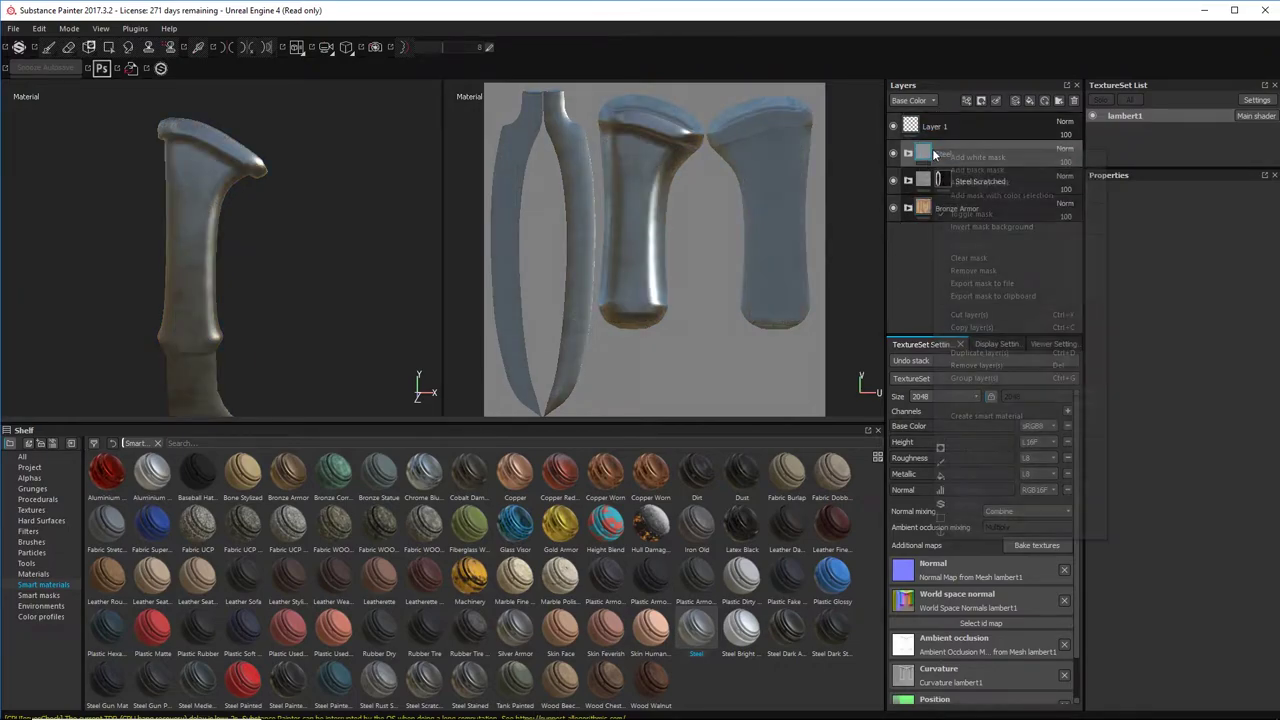
left_click(978, 168)
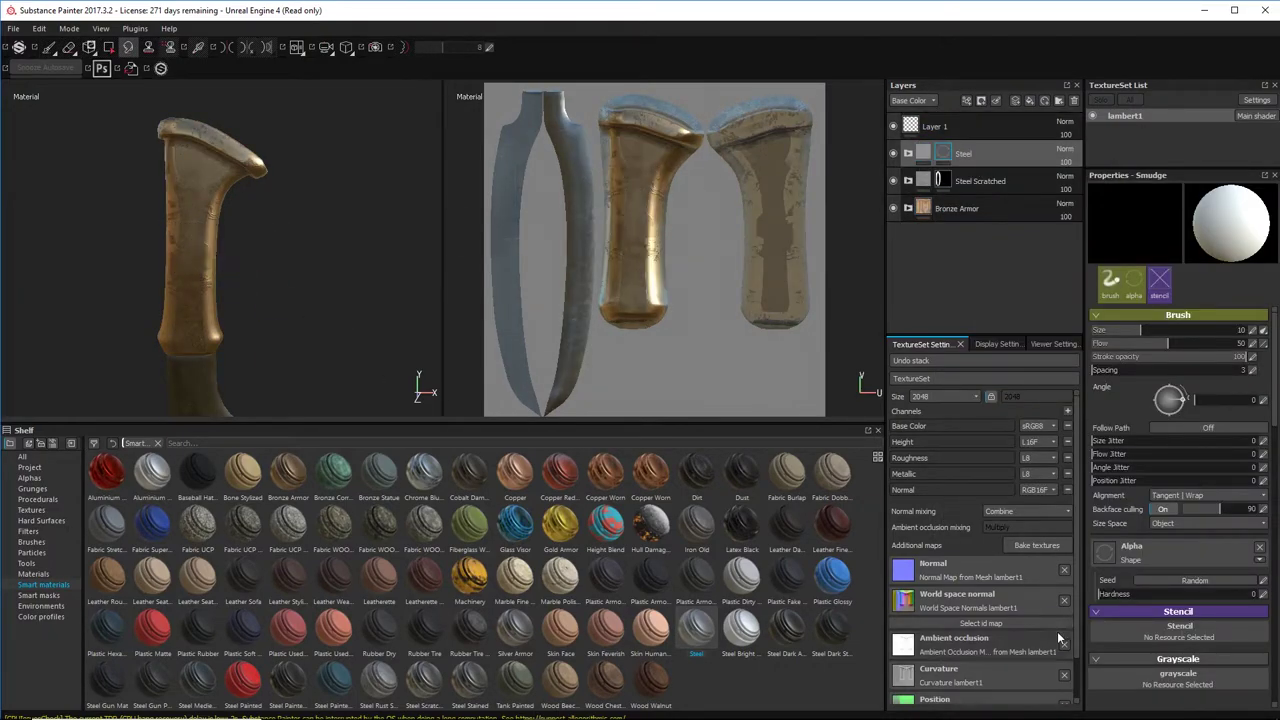
Step: Try the center alpha on the Smudge brush for the Steel mask
left_click(1130, 554)
scroll(1188, 452, "down", 3)
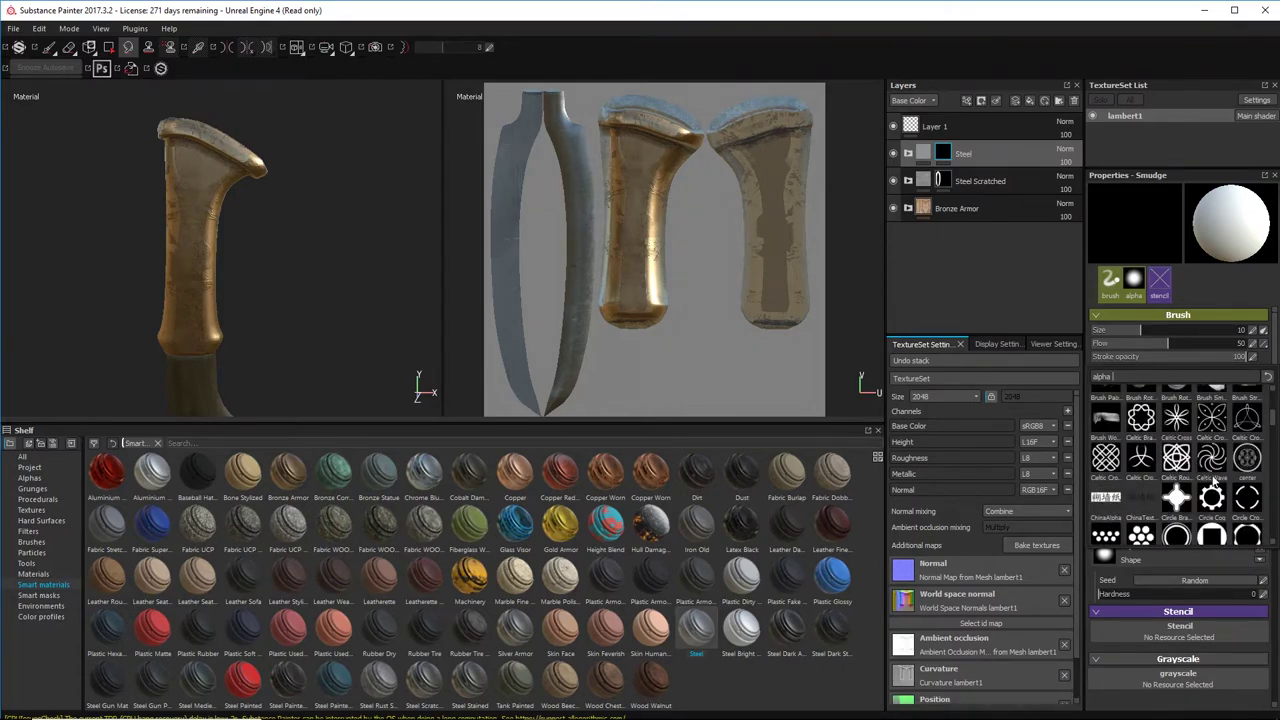
left_click(1246, 462)
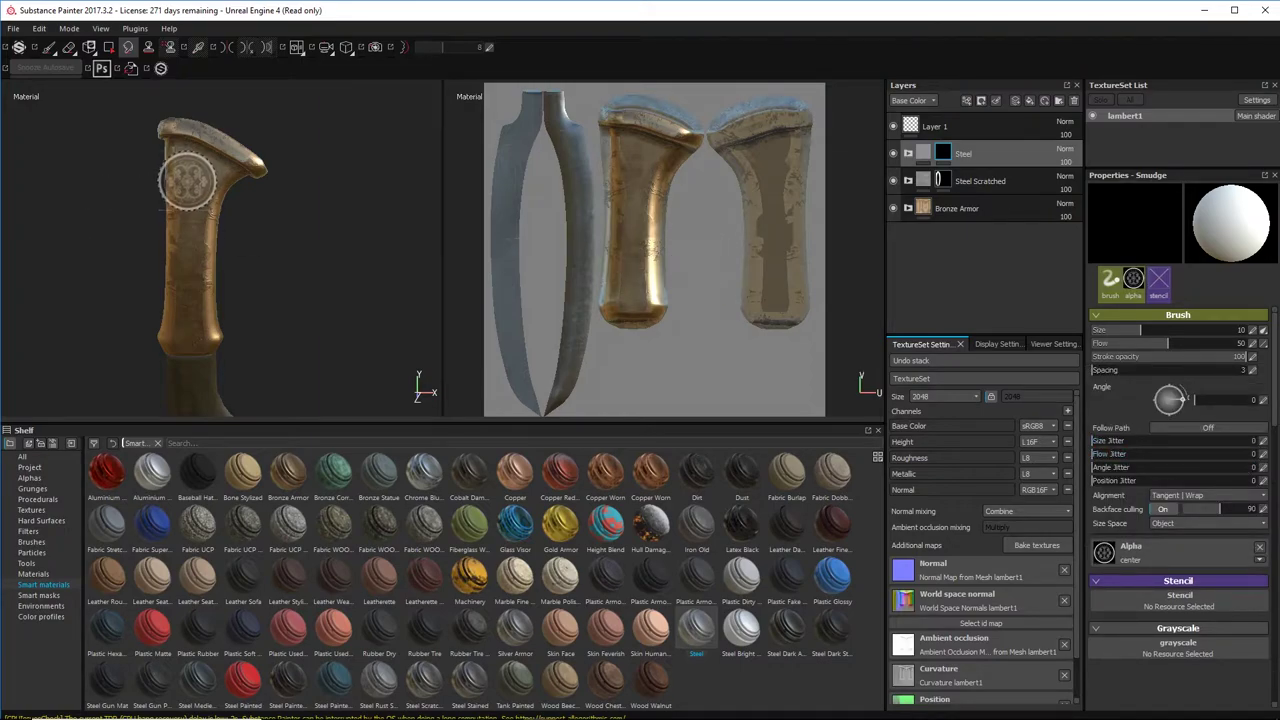
Step: Browse the alpha library and set the Smudge brush's alpha to Hexagon Star
left_click(1130, 558)
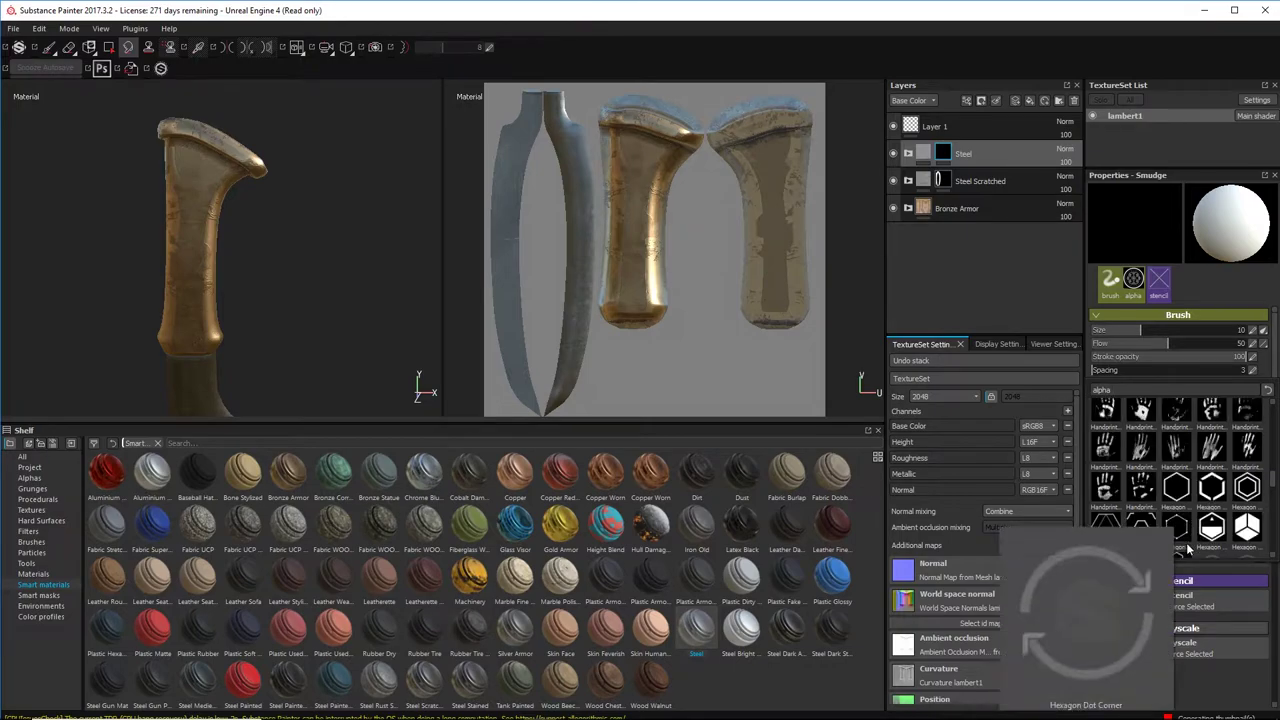
scroll(1205, 483, "down", 4)
scroll(1208, 488, "down", 10)
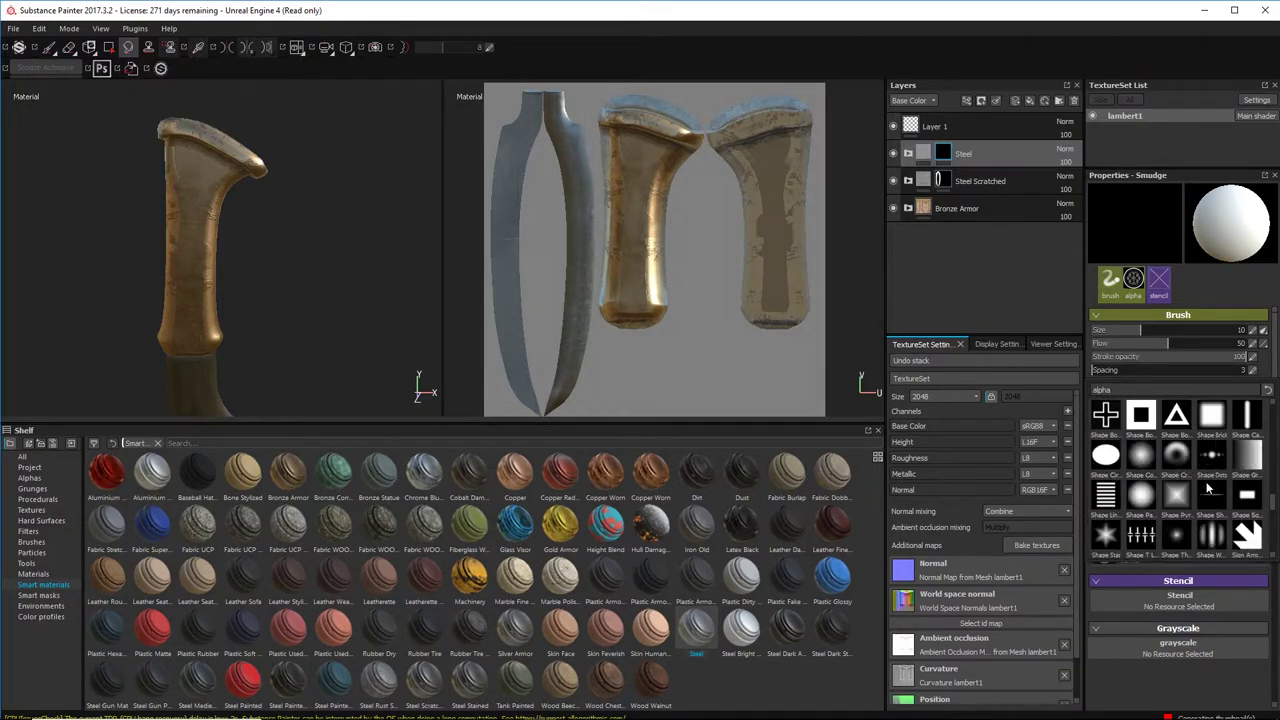
scroll(1210, 490, "down", 5)
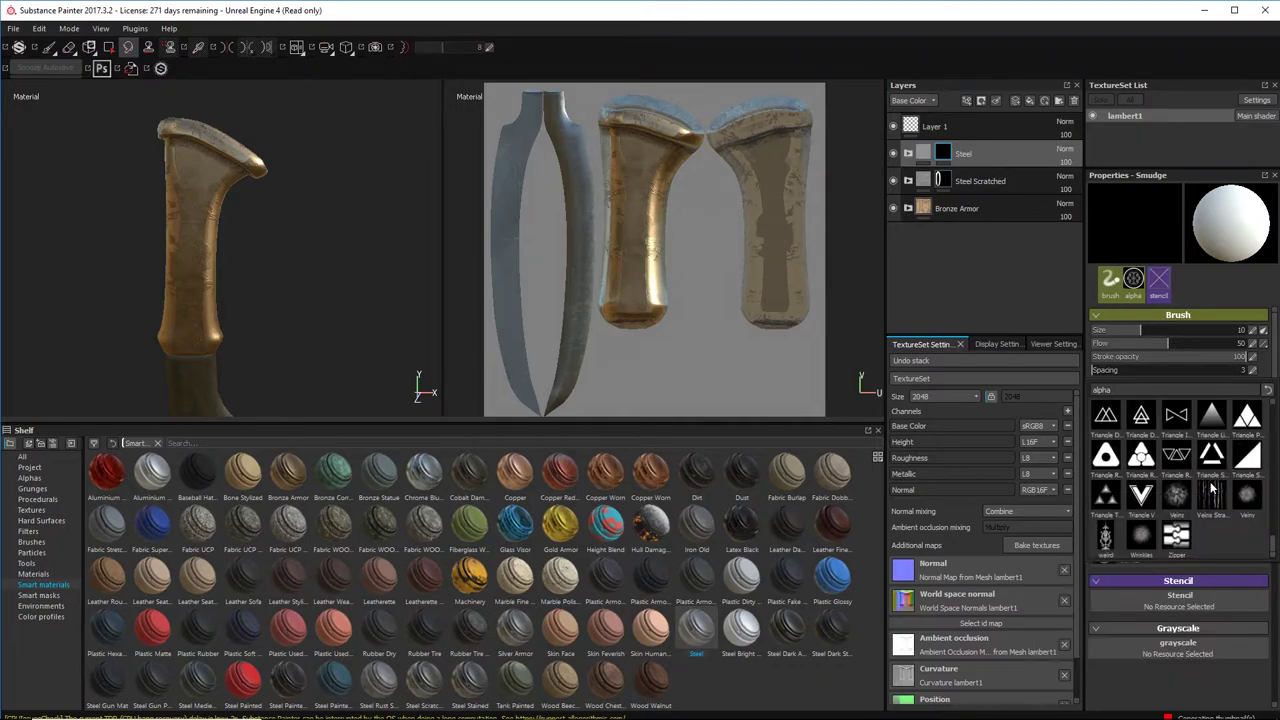
scroll(1211, 489, "up", 4)
scroll(1211, 487, "up", 10)
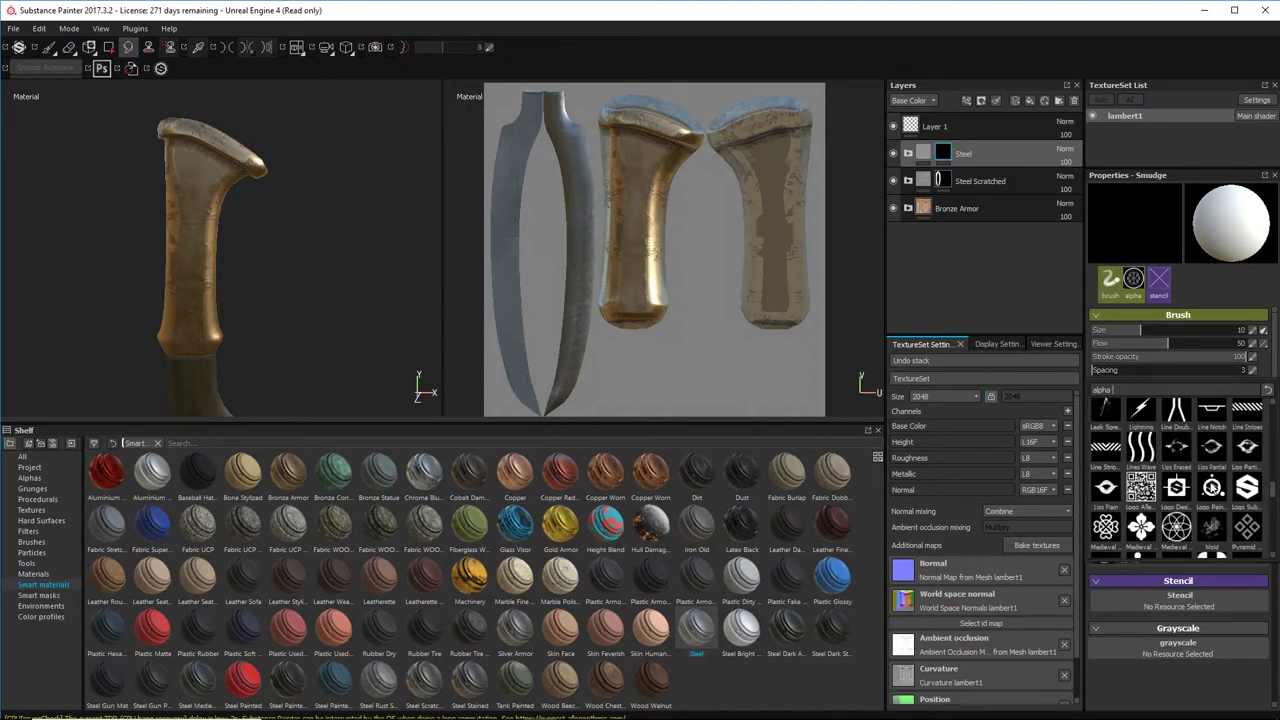
scroll(1211, 487, "up", 3)
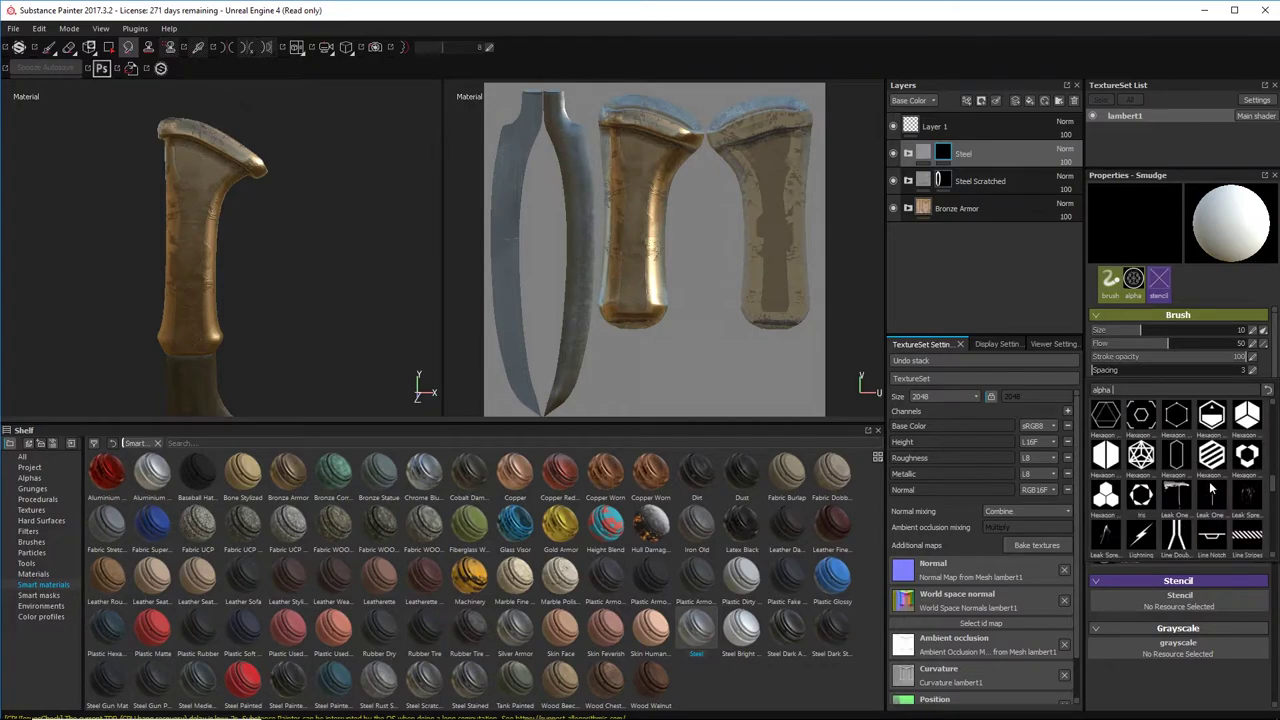
left_click(1139, 463)
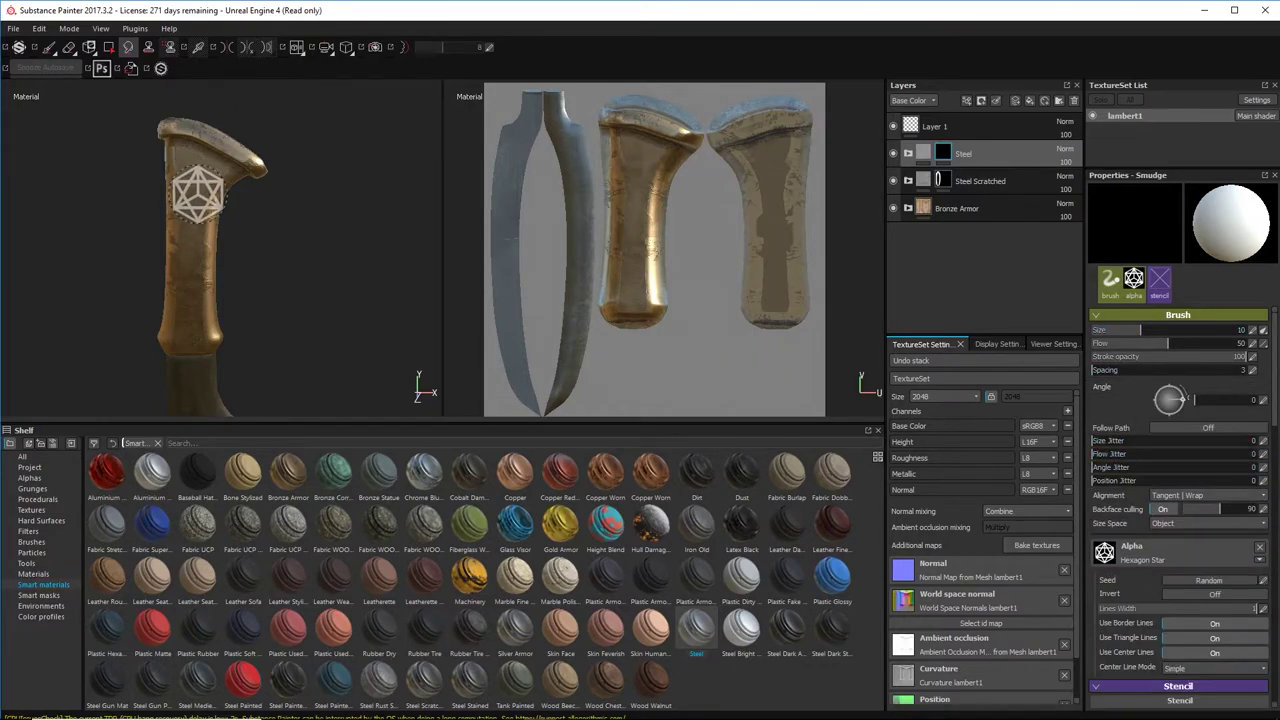
Step: Switch to the Paint tool and set its brush alpha to Shape Cone
left_click(49, 47)
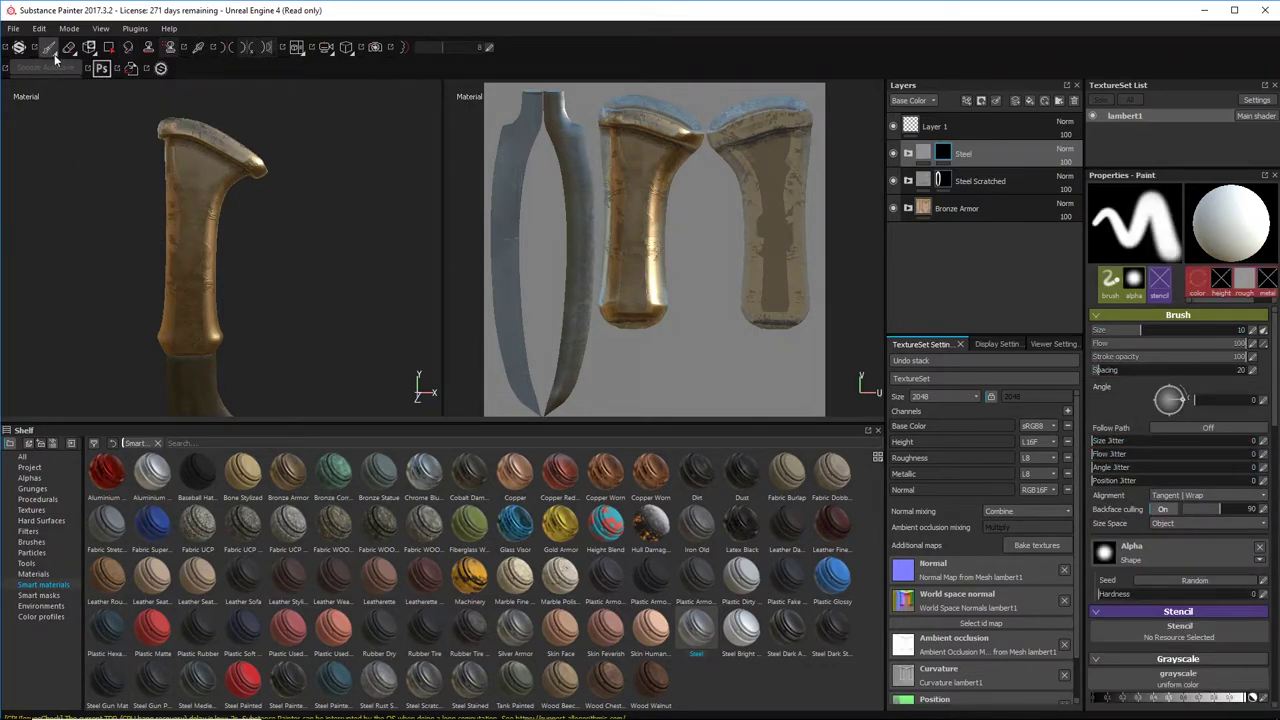
left_click(1165, 562)
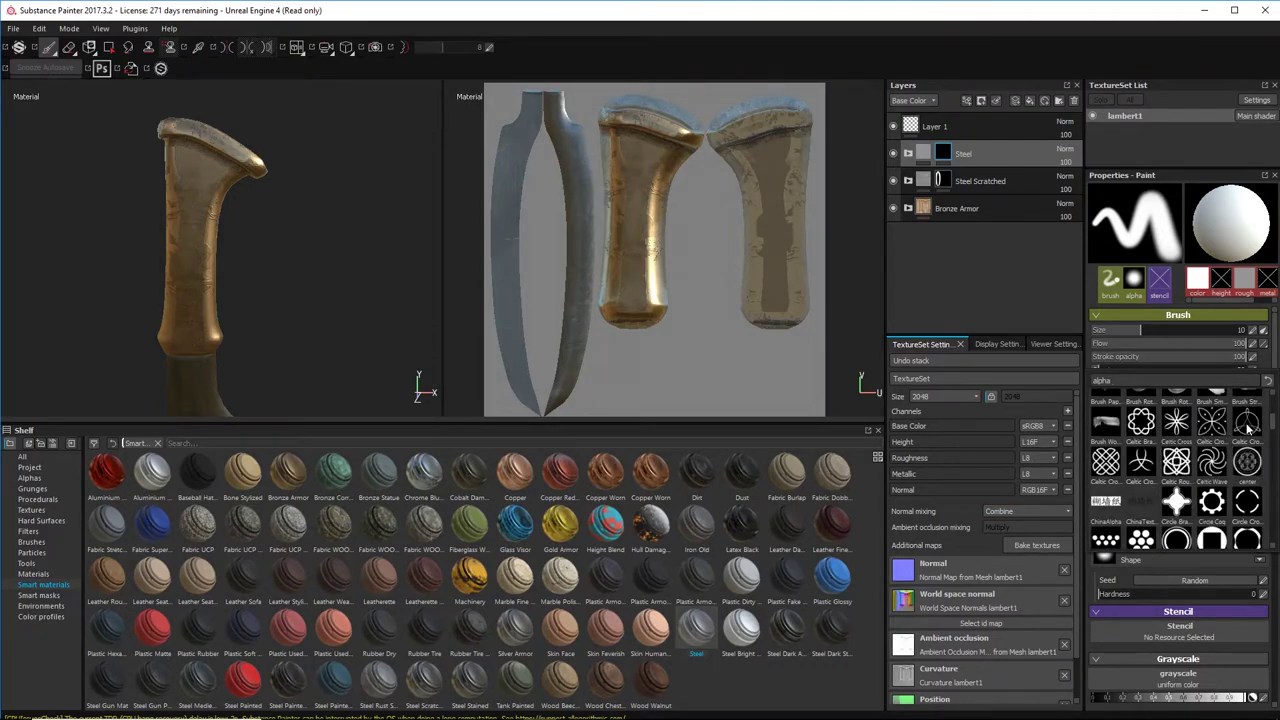
scroll(1150, 496, "down", 3)
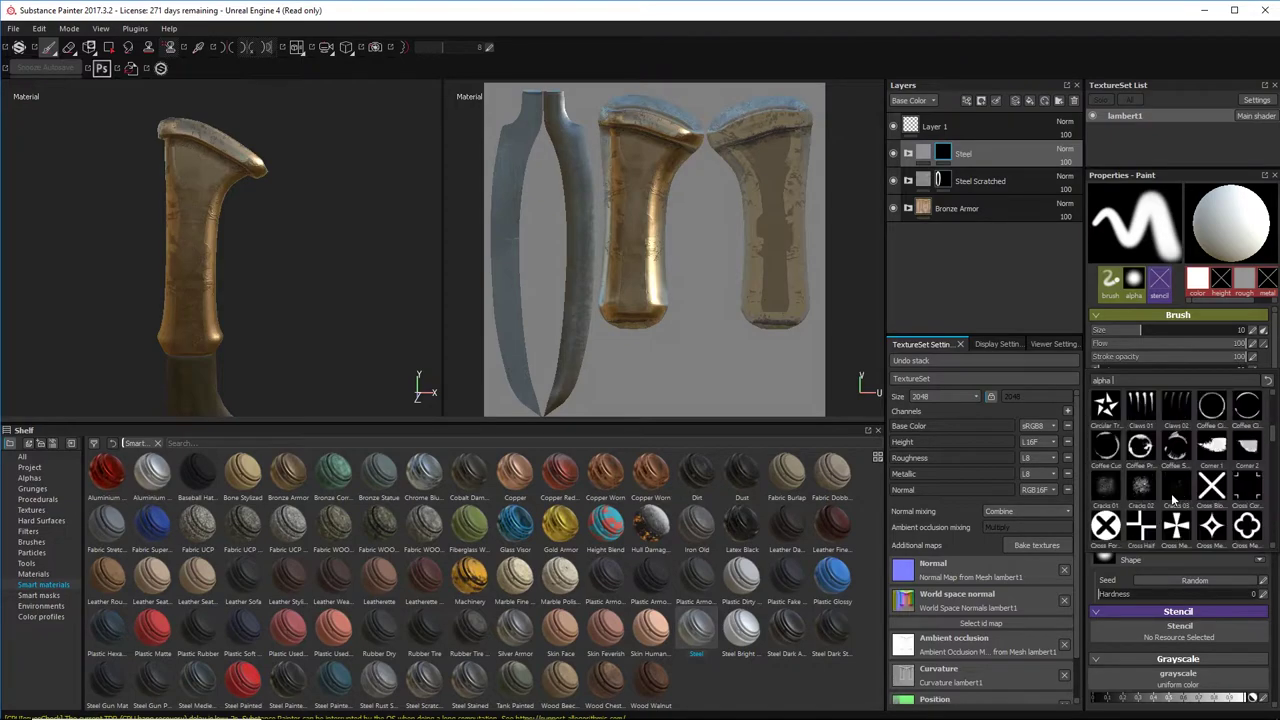
scroll(1176, 497, "up", 3)
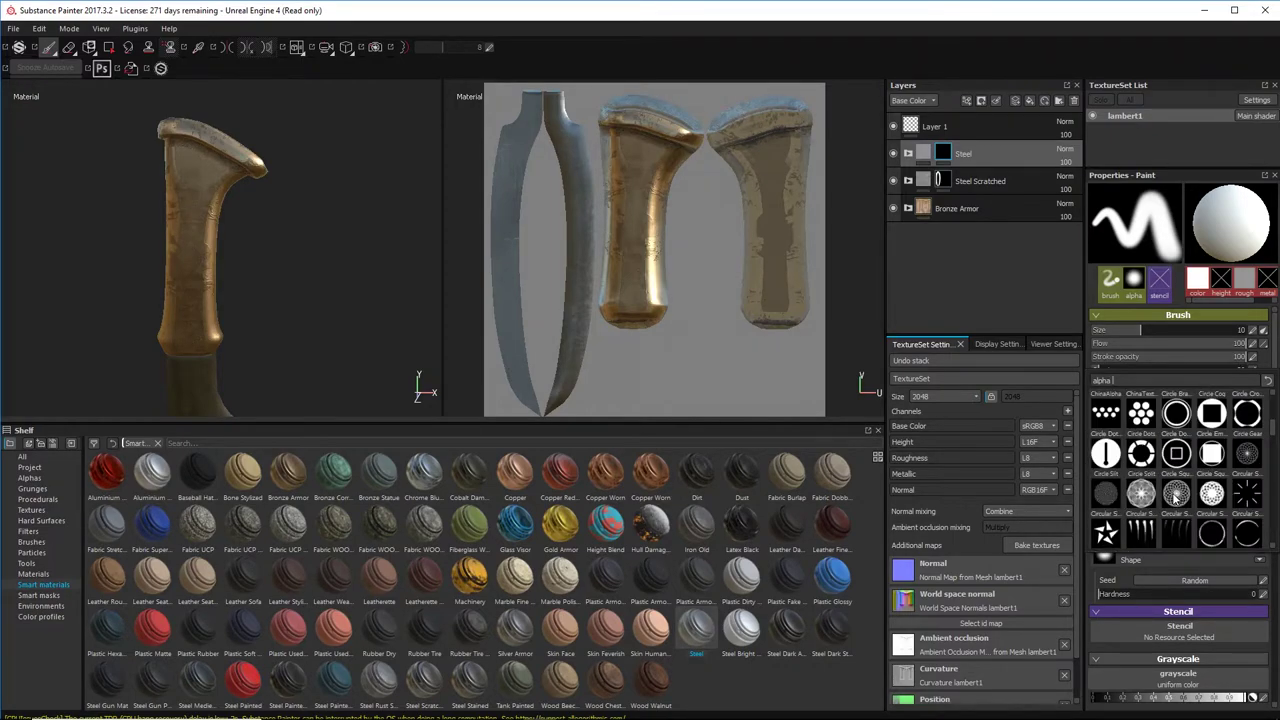
scroll(1190, 490, "up", 2)
scroll(1198, 484, "down", 10)
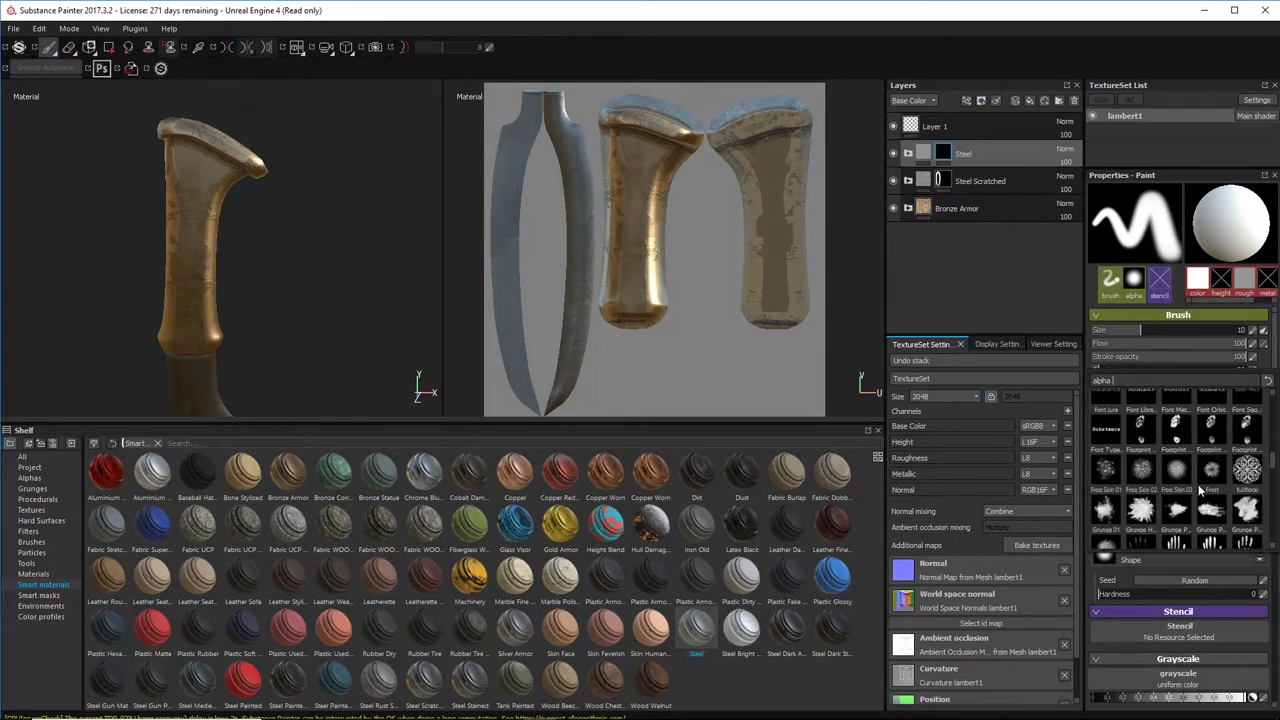
scroll(1198, 484, "down", 4)
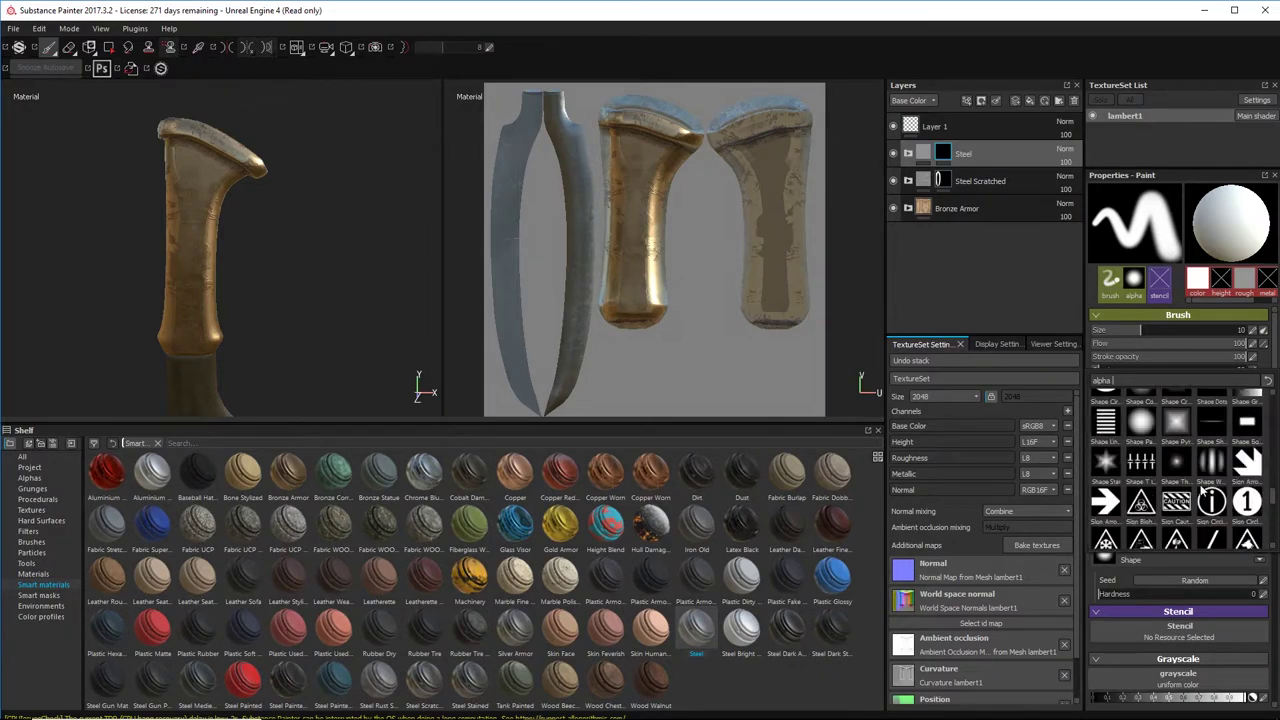
left_click(1149, 508)
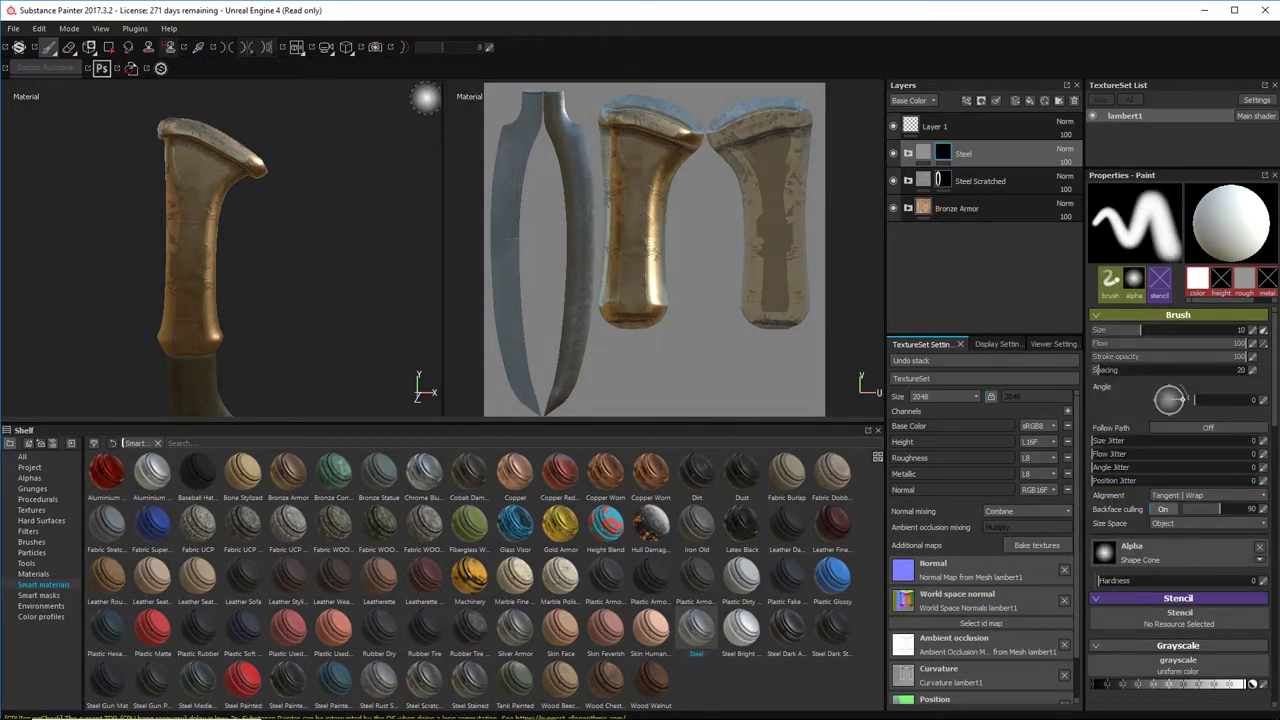
Step: Set the Hardness of the brush's Shape Cone alpha to 1
scroll(248, 166, "down", 3)
scroll(234, 178, "up", 5)
right_click_drag(234, 178, 246, 172, "alt")
middle_click_drag(246, 172, 283, 217, "alt")
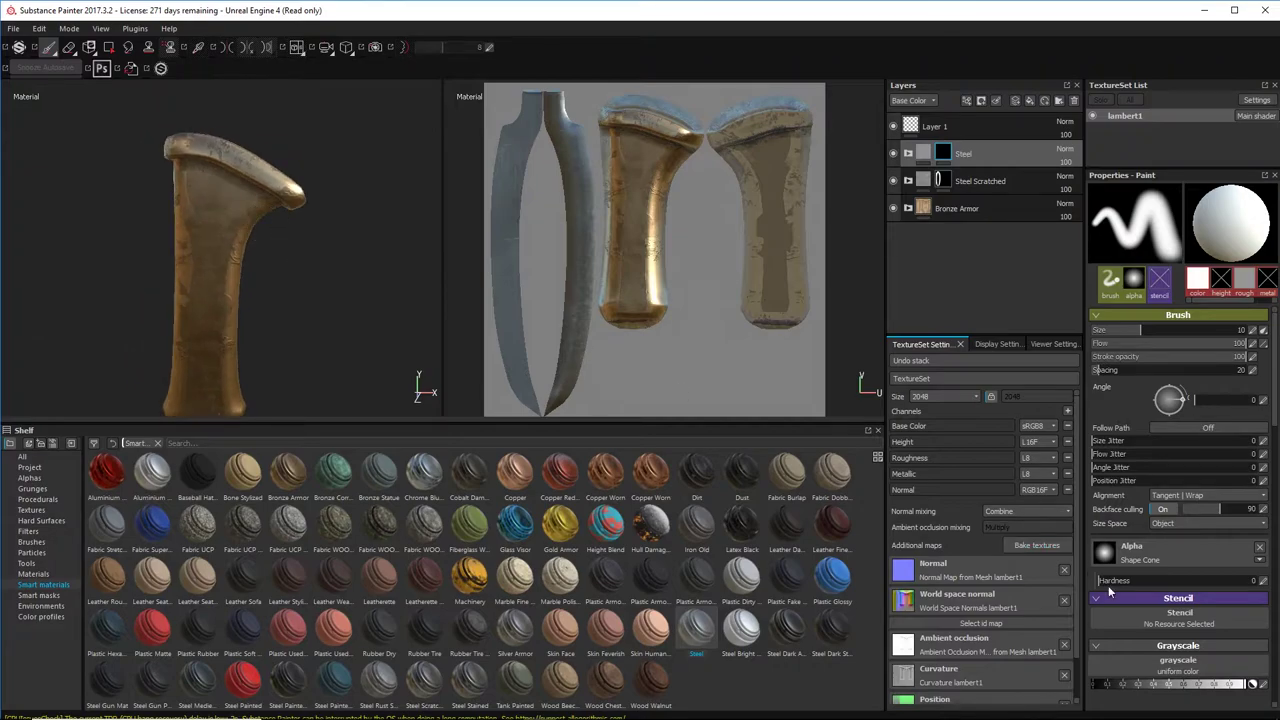
left_click_drag(1161, 581, 1262, 588)
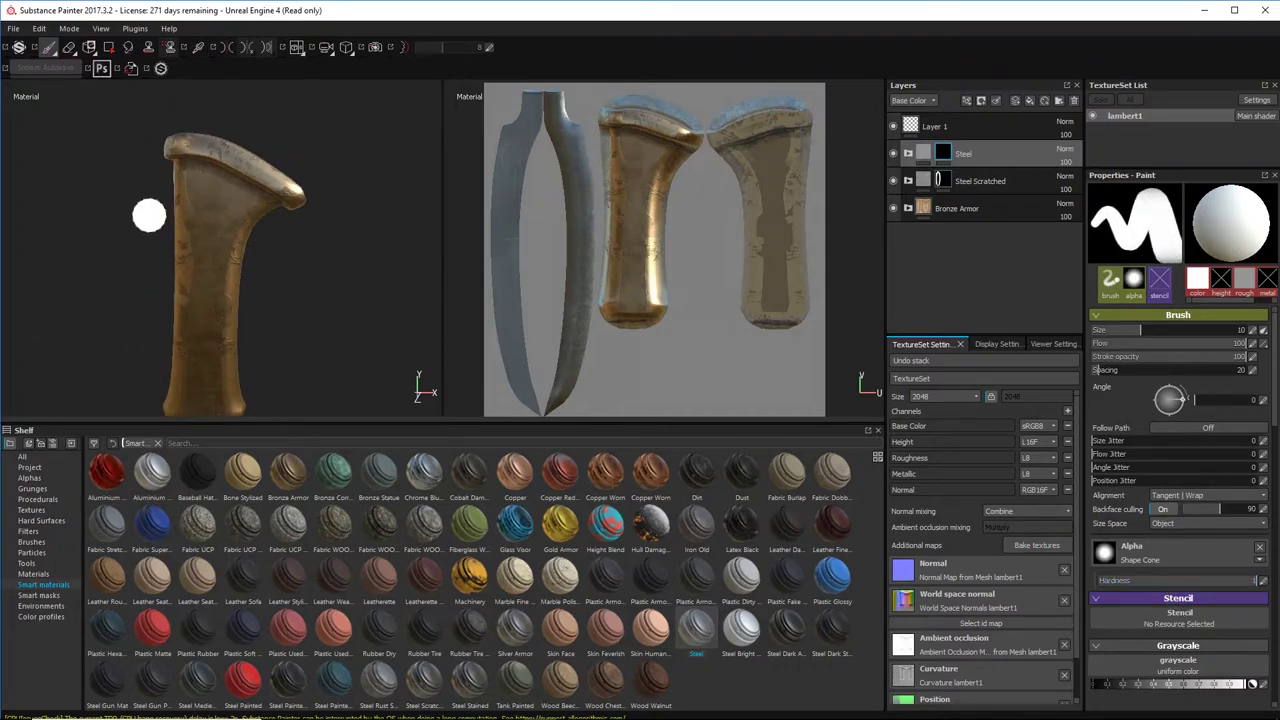
Step: Reduce the brush size to 0.58 and paint freehand scribbles into the Steel mask on the upper part of the bronze handle
mouse_move(210, 207)
right_mouse_down("alt")
mouse_move(243, 208)
mouse_move(110, 226)
right_mouse_up("alt")
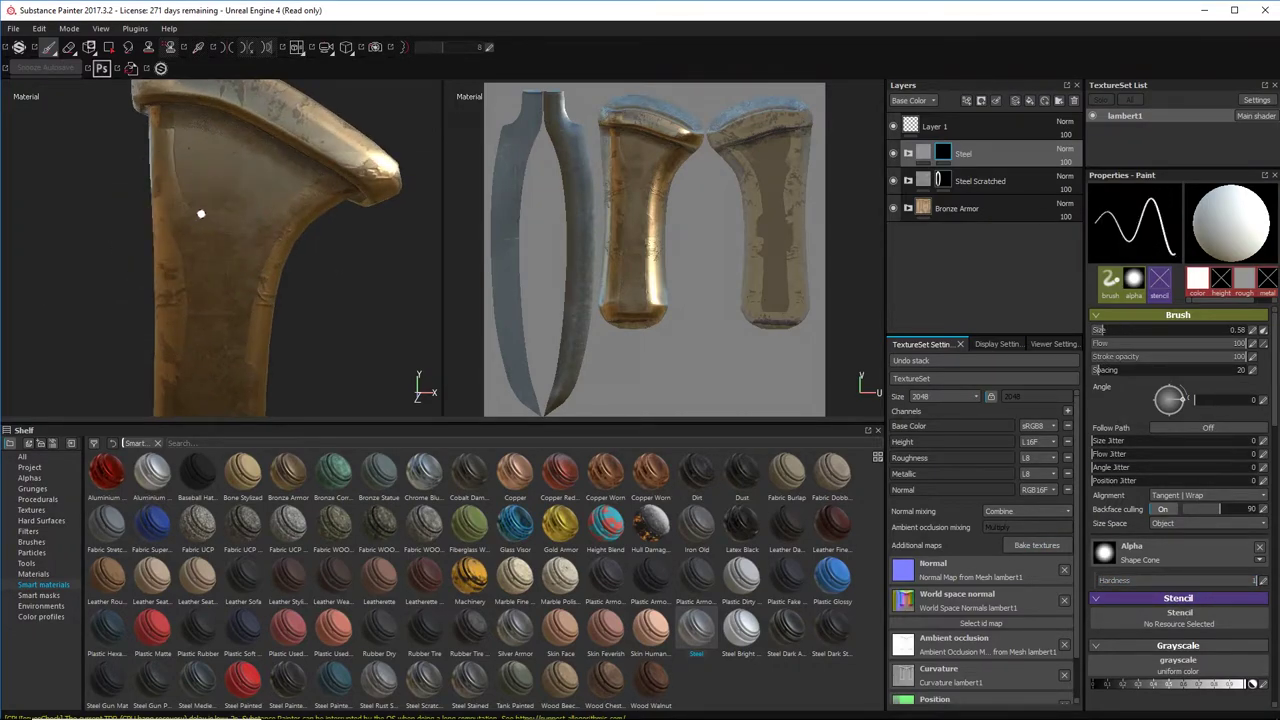
left_click_drag(201, 213, 177, 247, "alt")
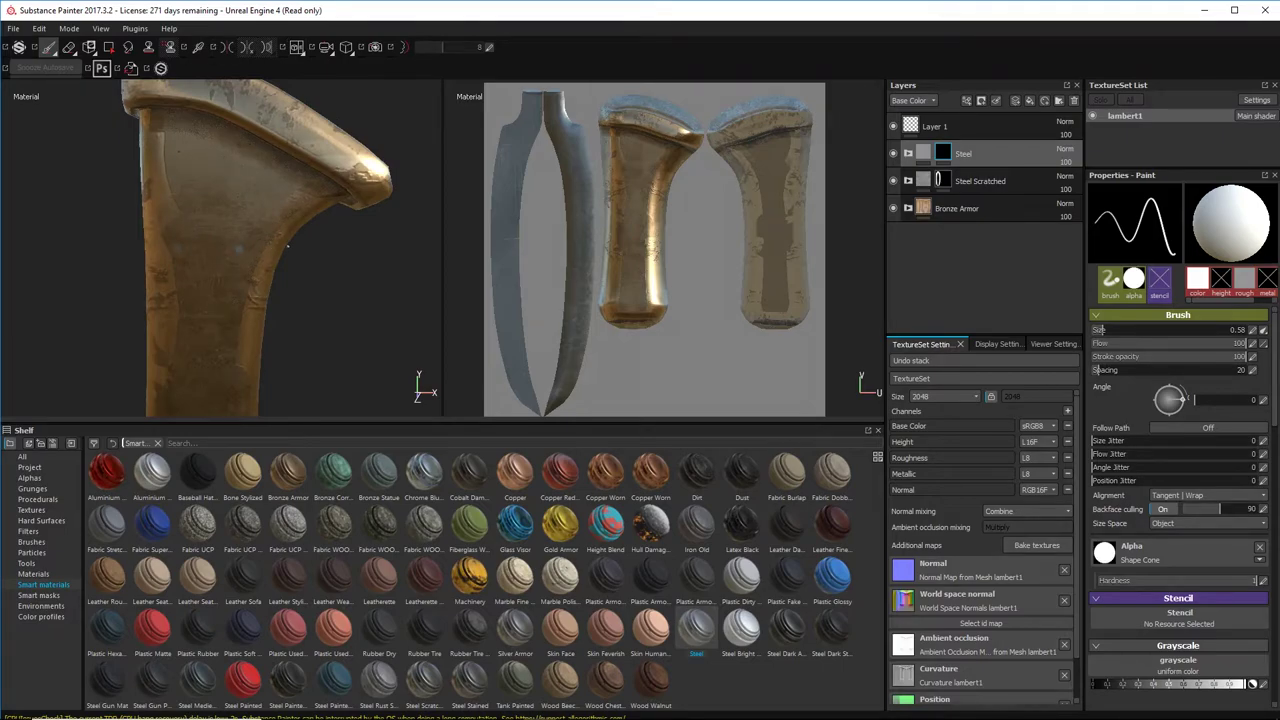
mouse_move(183, 245)
left_mouse_down()
mouse_move(289, 214)
mouse_move(203, 205)
left_mouse_up()
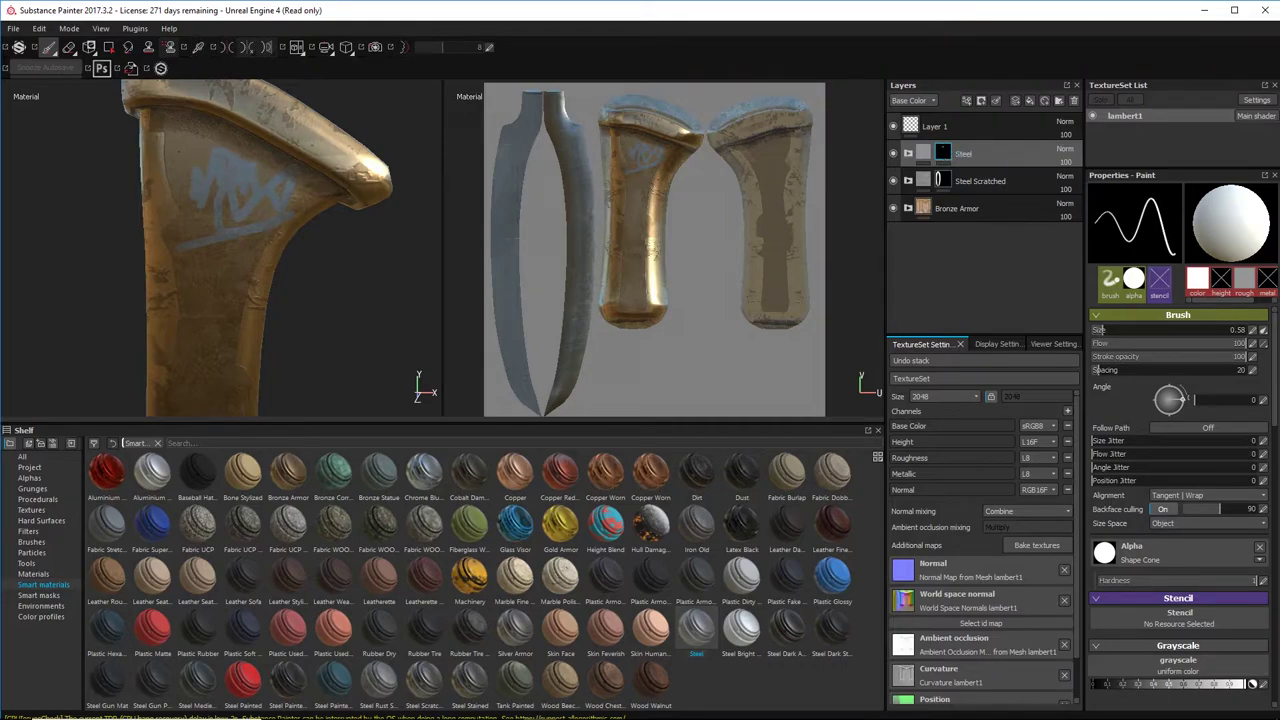
Step: Undo the scribbles in the Steel mask and try a small freehand shape on the upper part of the handle
key("ctrl+z")
key("ctrl+z")
key("ctrl+z")
left_click_drag(216, 192, 205, 210)
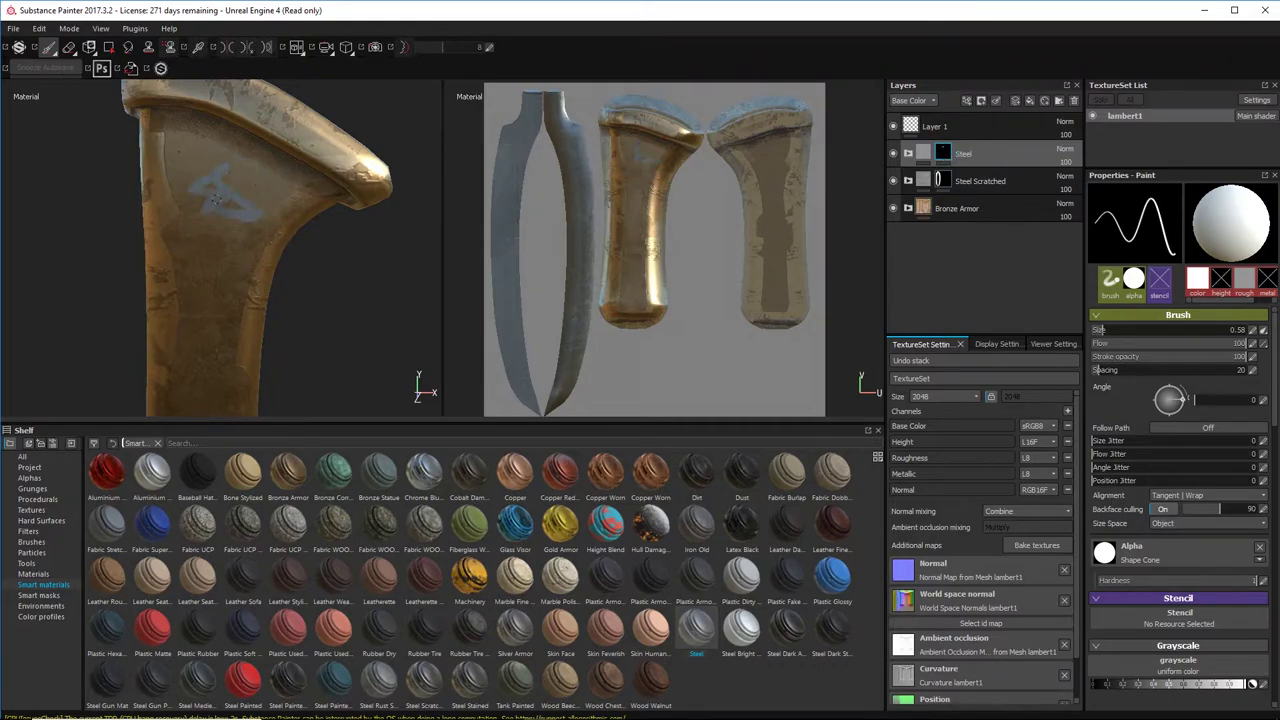
Step: Expand the Steel folder and raise the Height of its Base layer well above the neutral midpoint
left_click(932, 152)
left_click(908, 153)
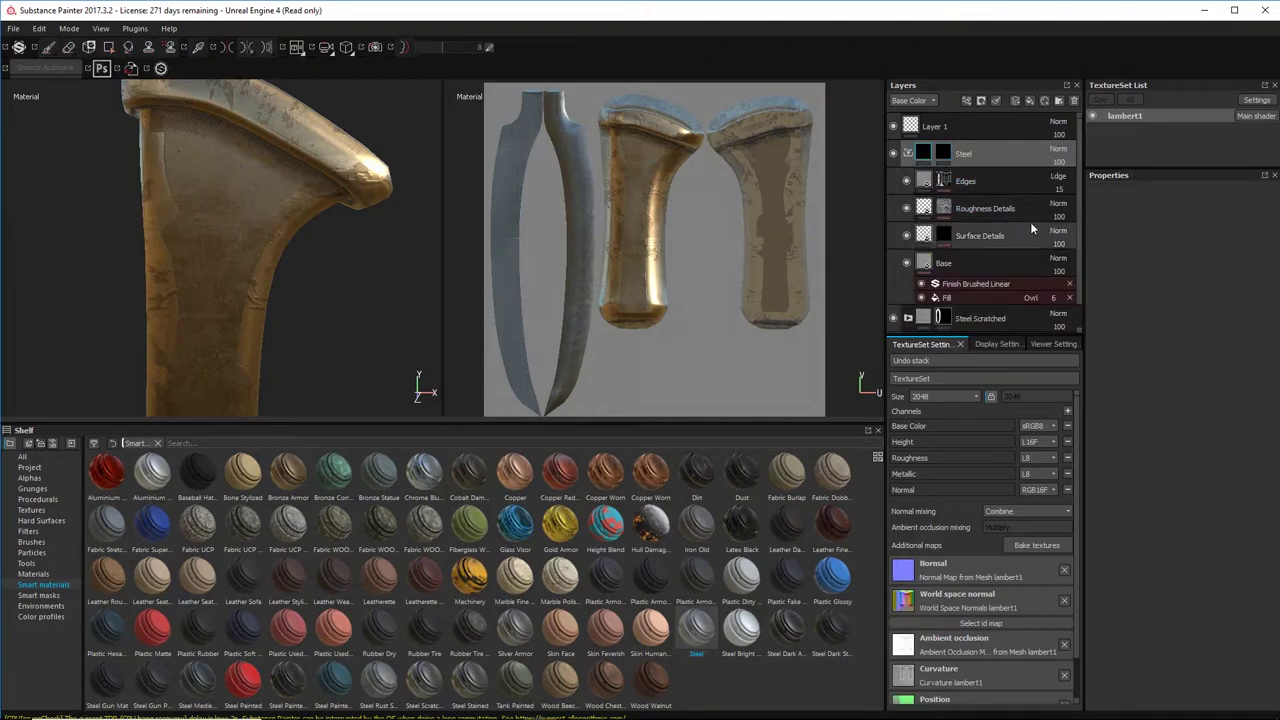
left_click(961, 270)
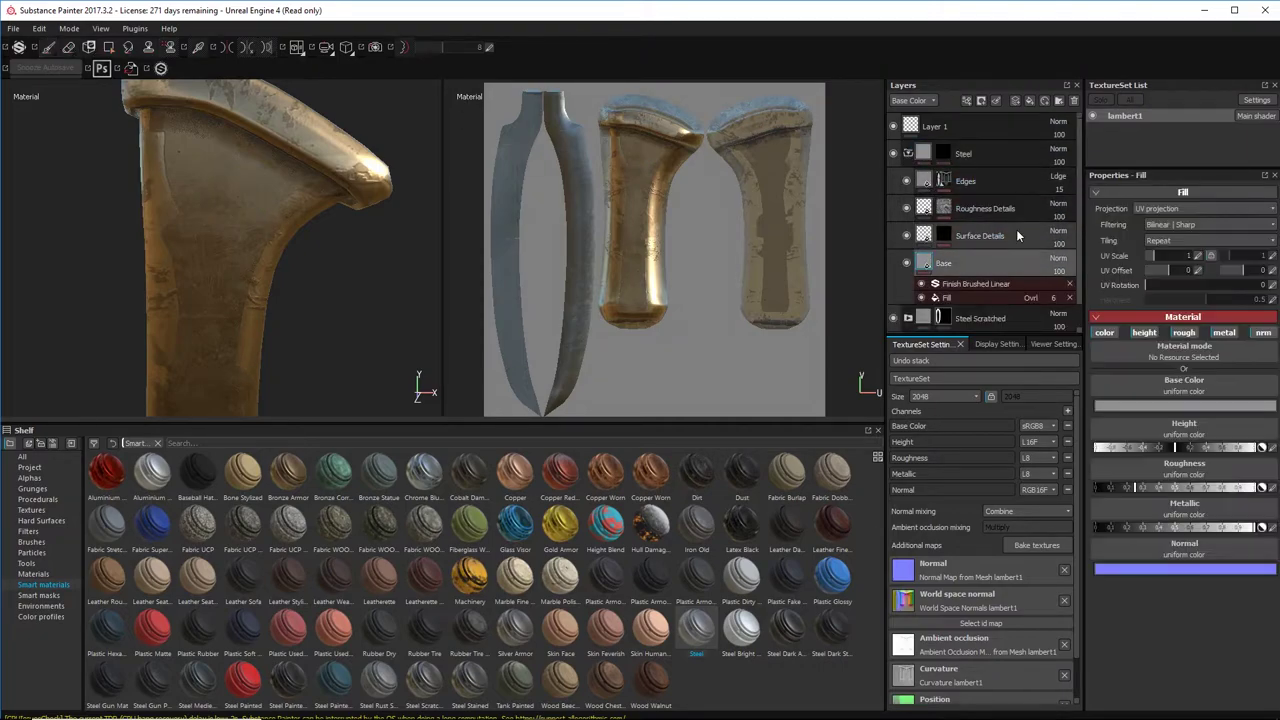
left_click_drag(1187, 449, 1232, 451)
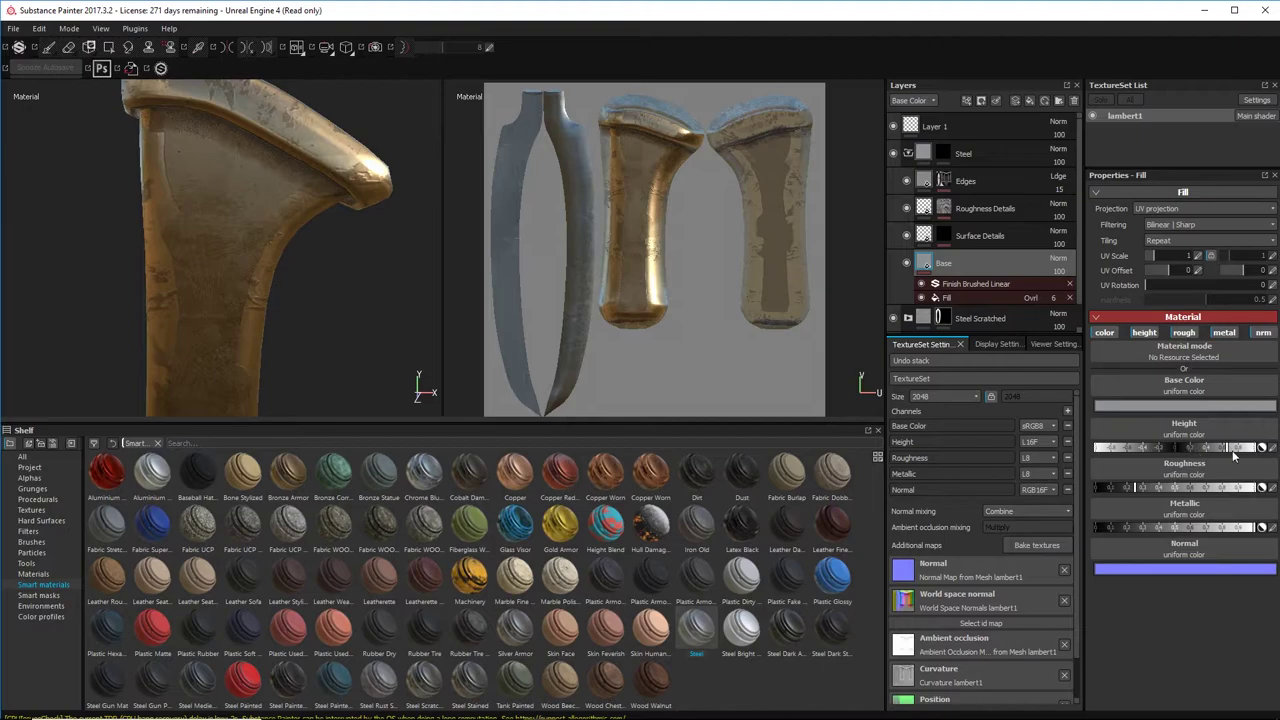
Step: Paint a test stroke into the Steel mask on the upper part of the handle and undo it
left_click(941, 153)
mouse_move(219, 208)
left_mouse_down()
mouse_move(262, 174)
mouse_move(268, 200)
left_mouse_up()
mouse_move(270, 199)
left_mouse_down("alt")
mouse_move(338, 194)
mouse_move(167, 208)
left_mouse_up("alt")
key("ctrl+z")
Step: Enlarge the brush to 1.85, try a row of stamped dots on the flat top of the handle's cap, and undo them
left_click_drag(226, 258, 214, 268, "alt")
left_click_drag(319, 294, 338, 176, "alt")
scroll(338, 176, "down", 3)
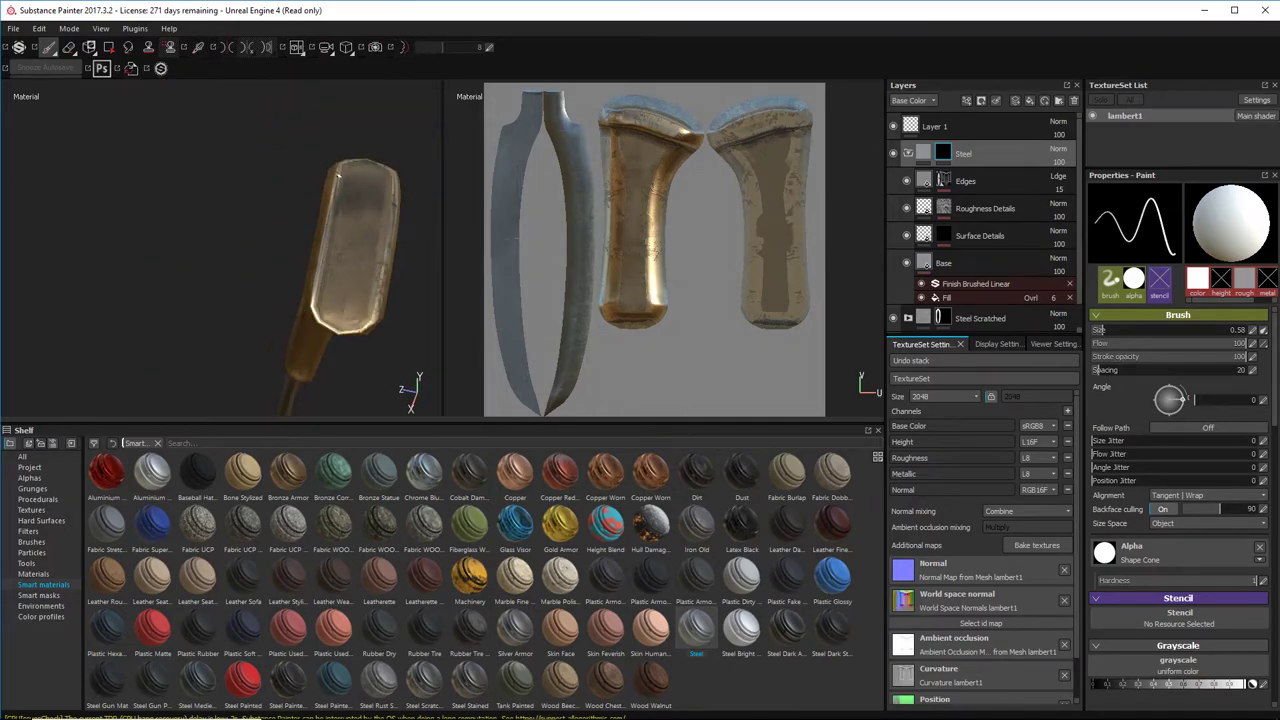
middle_click_drag(338, 176, 222, 188, "alt")
mouse_move(222, 188)
left_mouse_down("alt")
mouse_move(223, 240)
mouse_move(326, 149)
mouse_move(284, 242)
mouse_move(326, 297)
mouse_move(291, 333)
mouse_move(240, 222)
left_mouse_up("alt")
right_click_drag(133, 240, 150, 240, "ctrl")
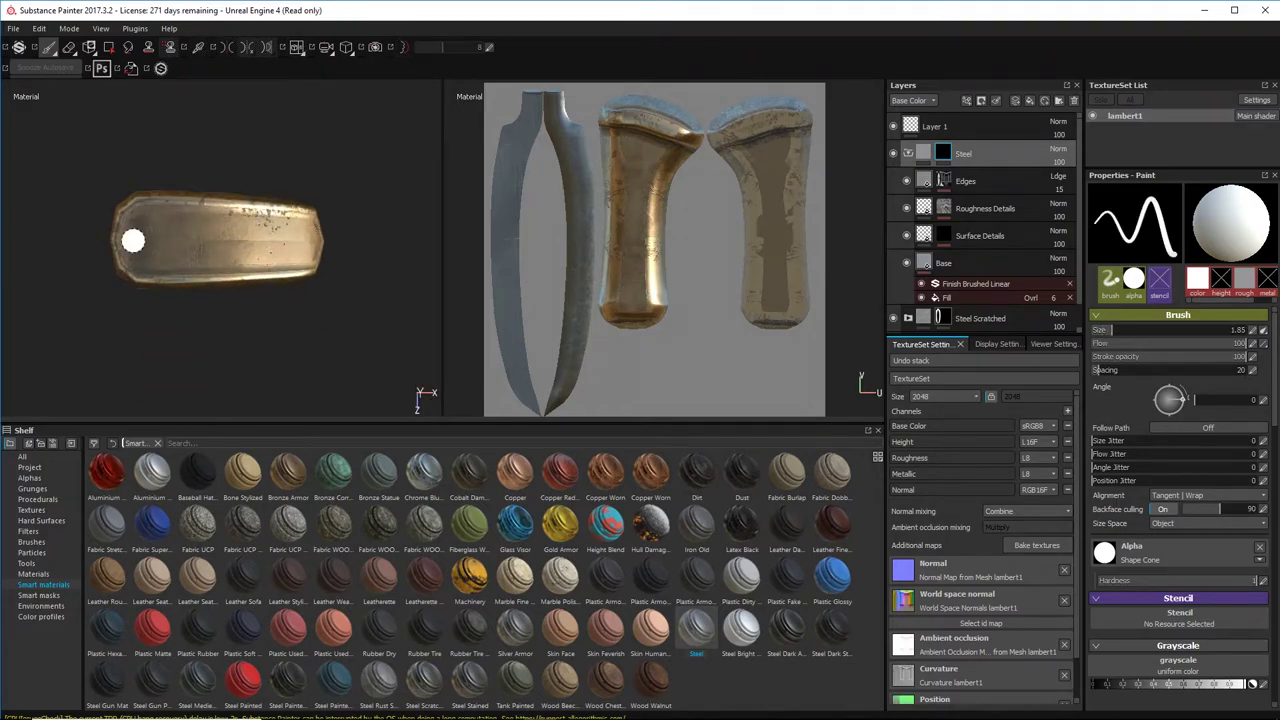
left_click(132, 239)
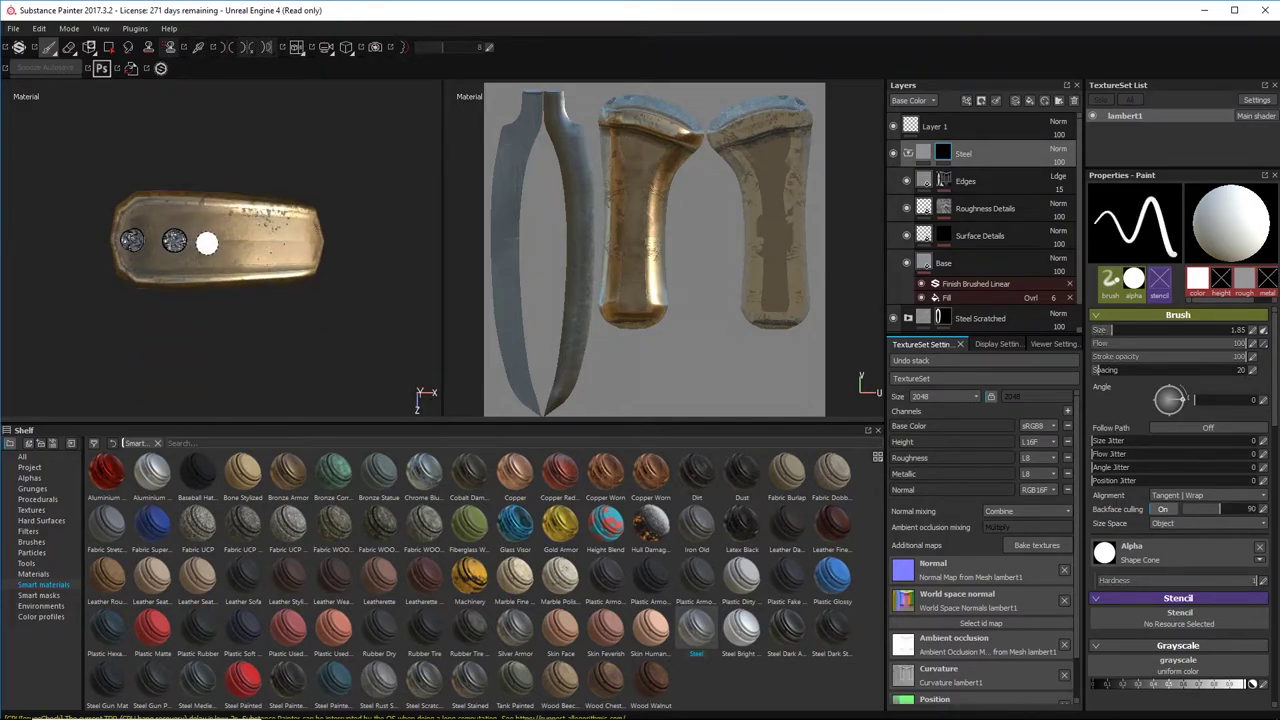
key("ctrl+z")
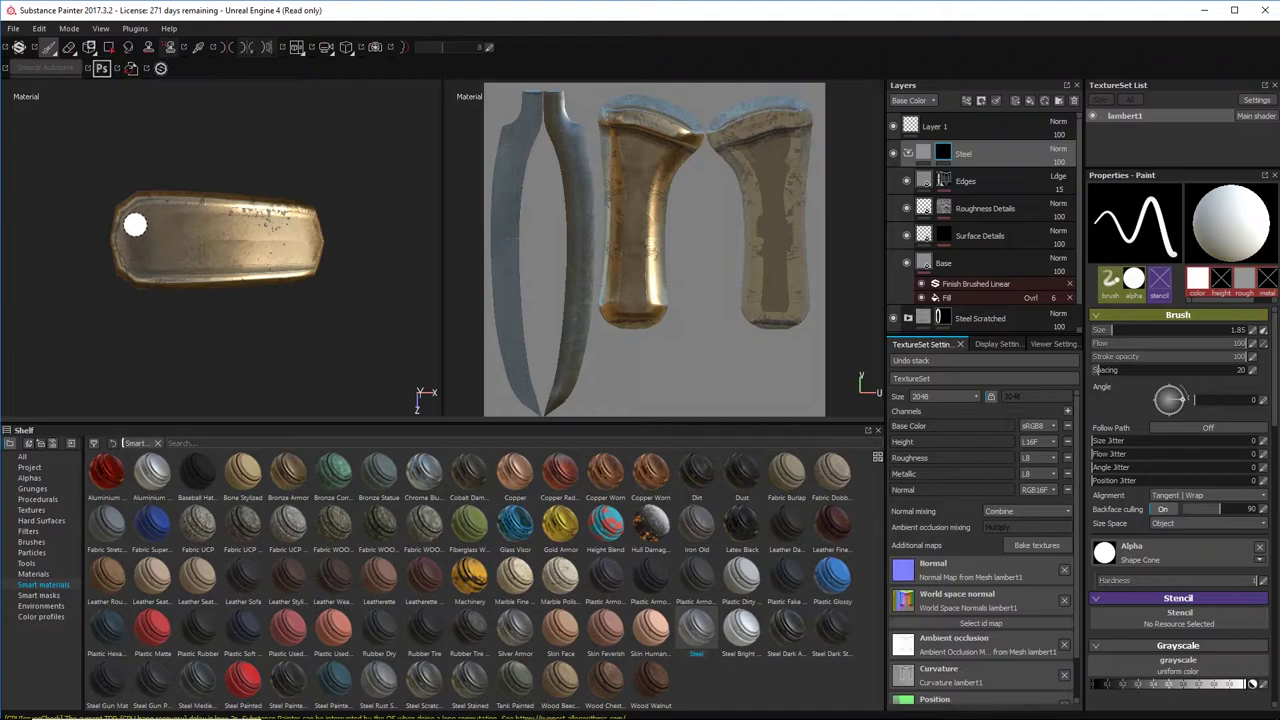
Step: Turn on symmetry with the mirror plane running lengthwise along the cap's flat top, and reduce the brush size to 0.36
right_click_drag(138, 220, 130, 221, "ctrl")
key("l")
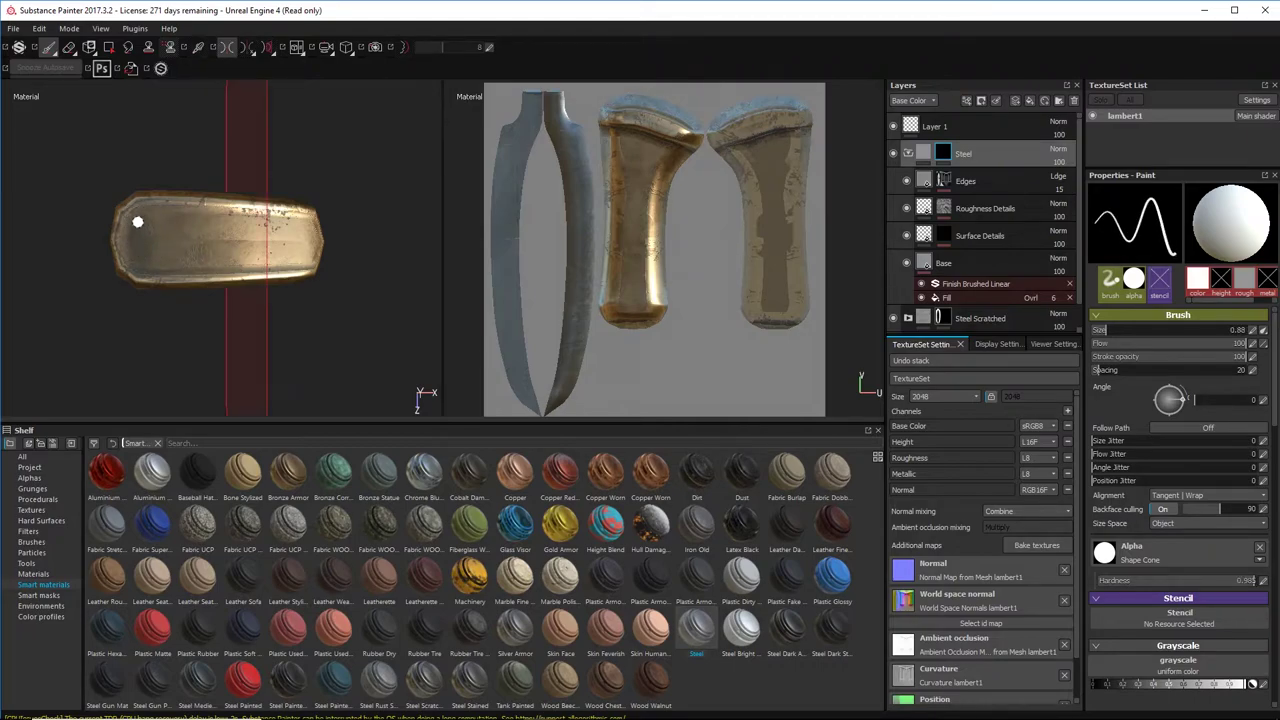
left_click_drag(352, 306, 259, 201, "alt")
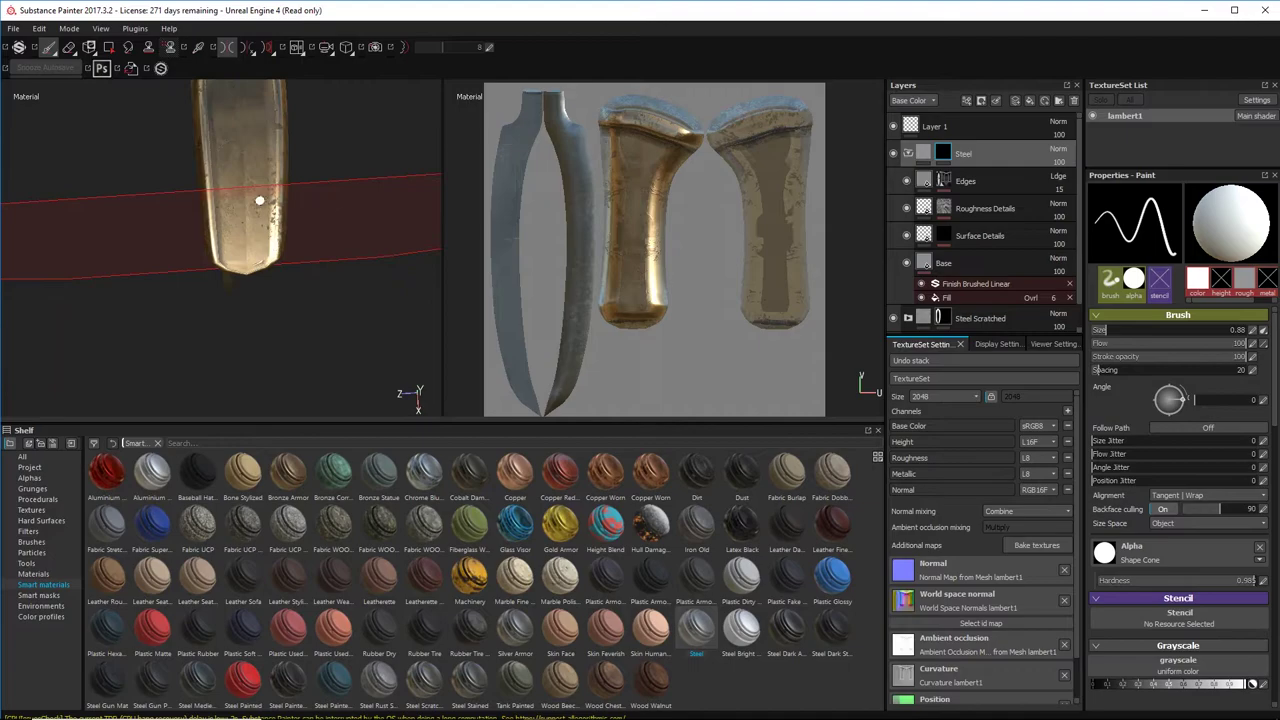
left_click(252, 54)
left_click(268, 94)
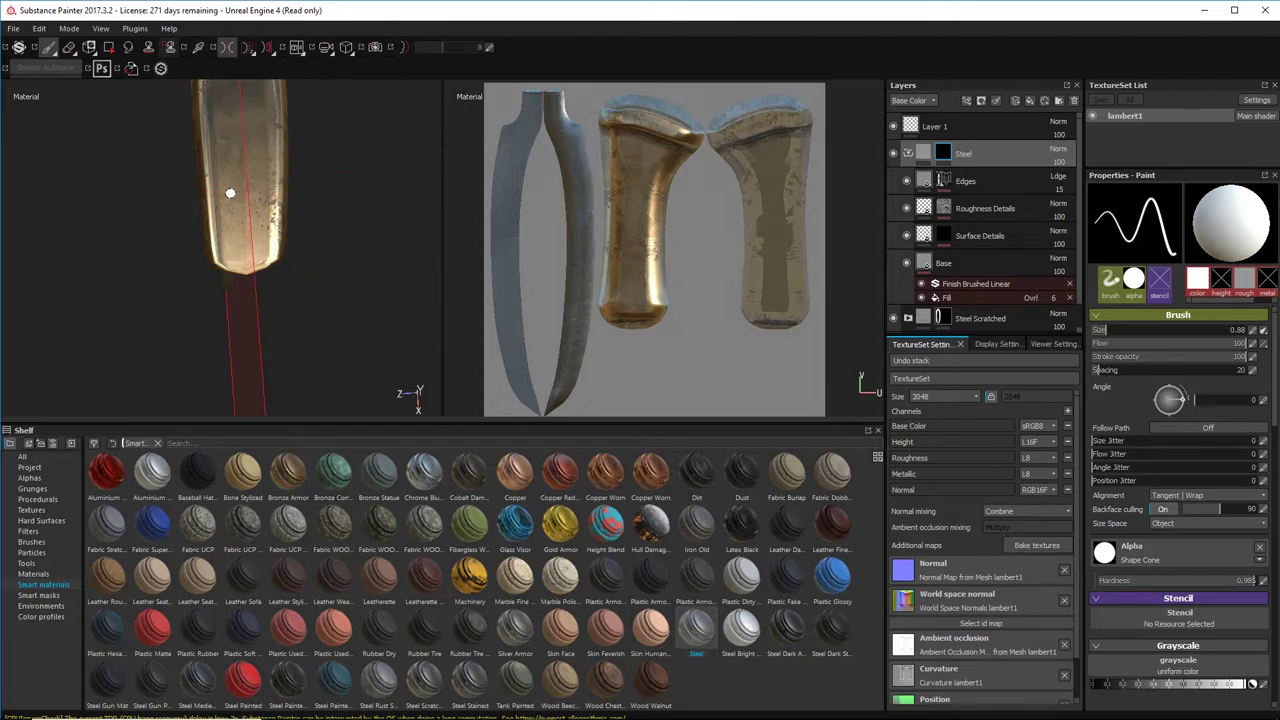
left_click_drag(262, 192, 279, 214, "alt")
right_click_drag(222, 152, 205, 157, "ctrl")
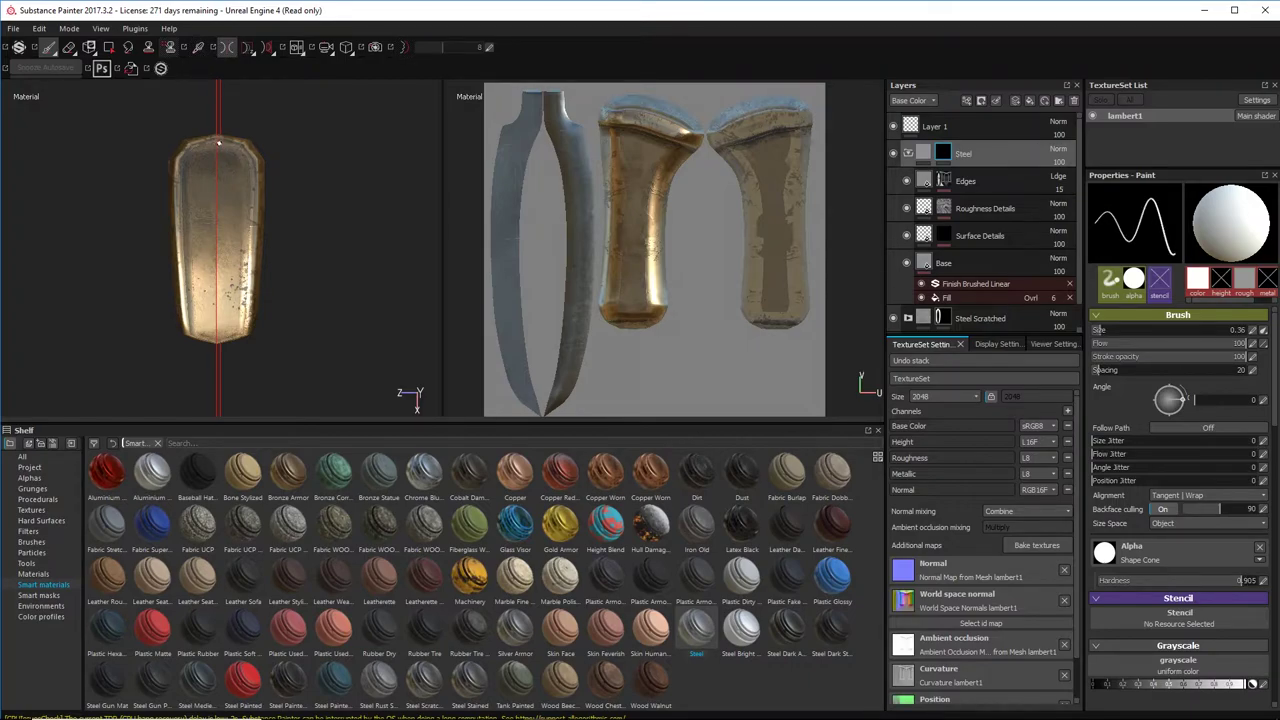
Step: Paint a mirrored wavy outline with rows of dots on the flat top of the handle's cap, and undo it all
left_click_drag(219, 143, 231, 152)
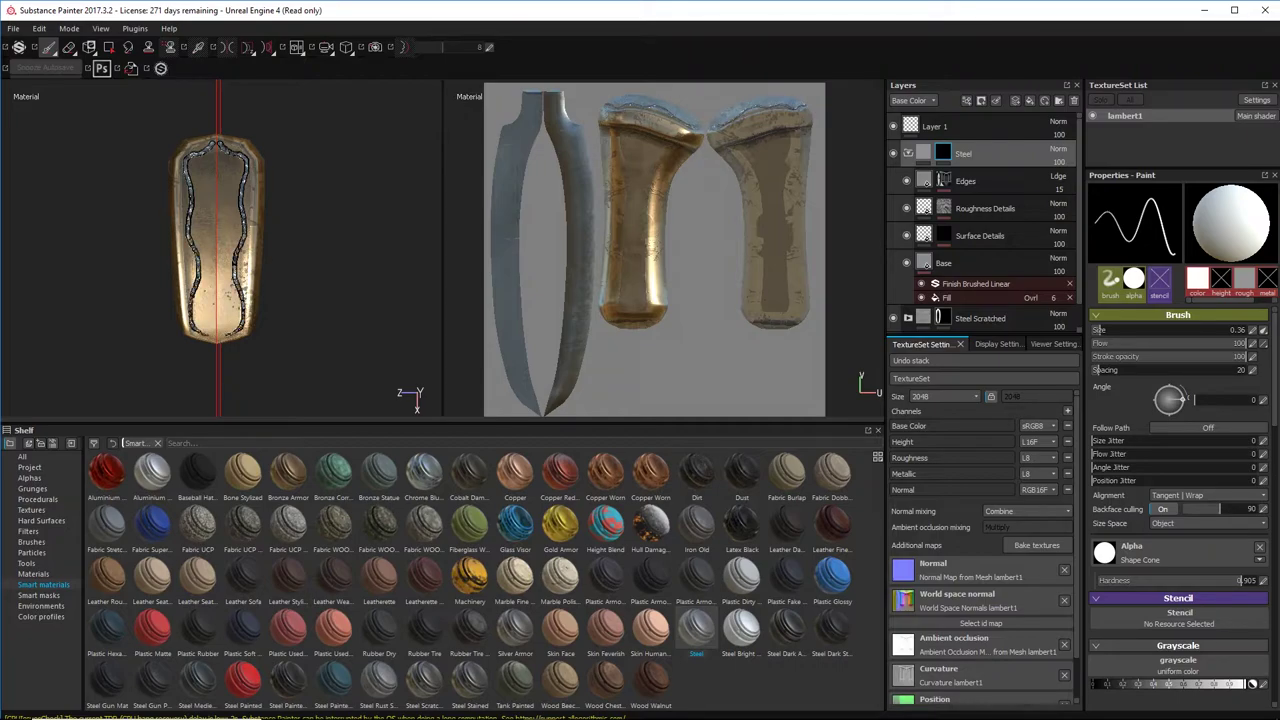
left_click_drag(258, 311, 271, 278, "alt")
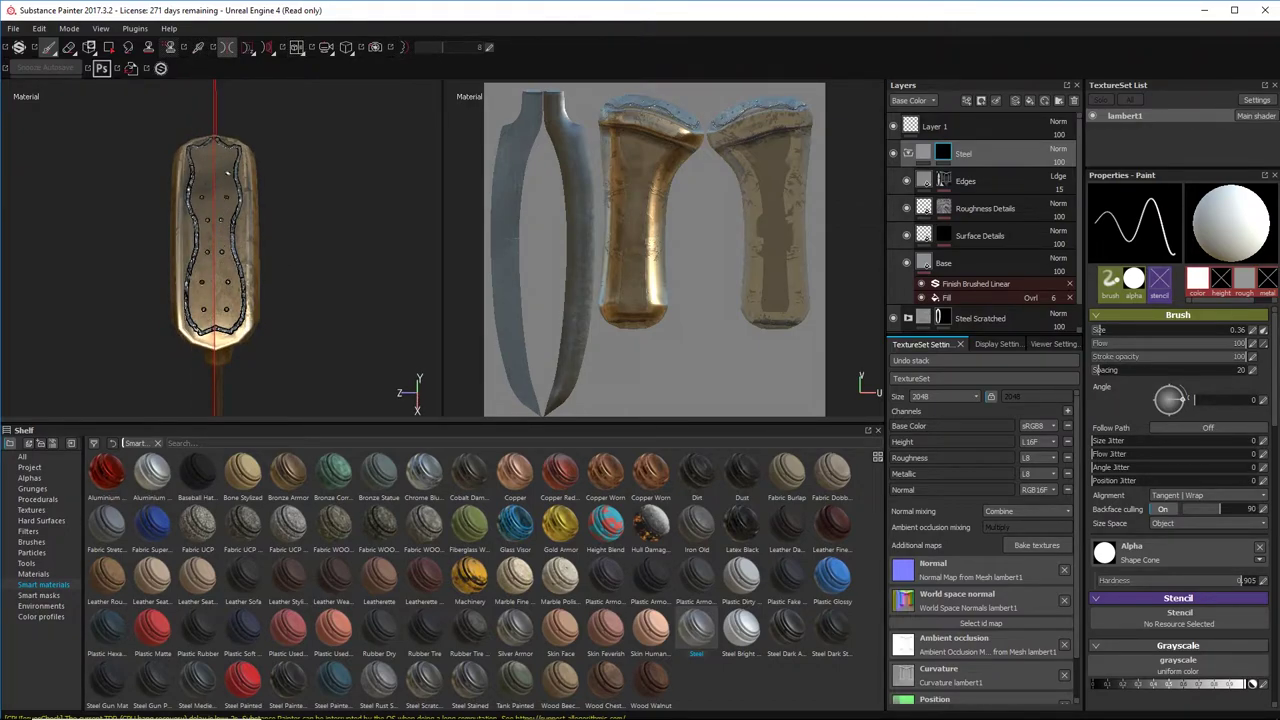
mouse_move(229, 195)
left_mouse_down("alt")
mouse_move(354, 149)
mouse_move(266, 154)
mouse_move(325, 161)
mouse_move(245, 193)
left_mouse_up("alt")
key("ctrl+z")
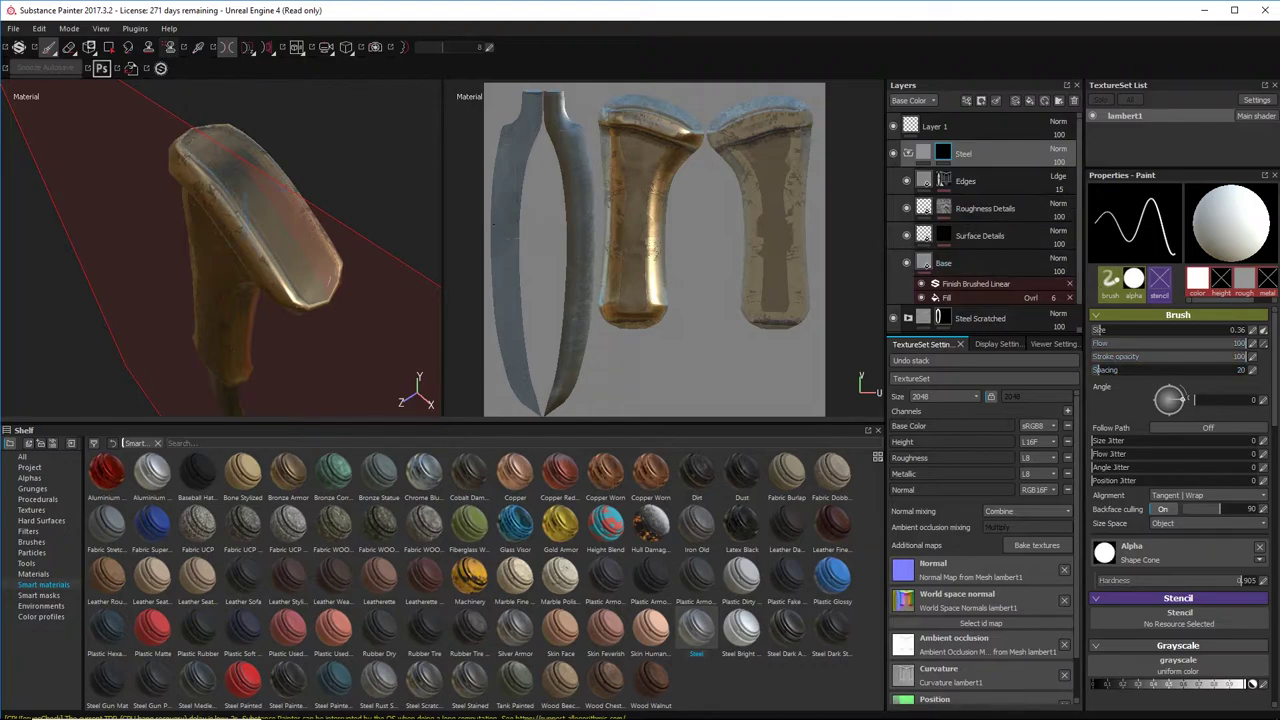
key("ctrl+z")
key("ctrl+z")
key("ctrl+z")
Step: Turn off symmetry for painting on the side of the handle
left_click_drag(268, 227, 252, 260, "alt")
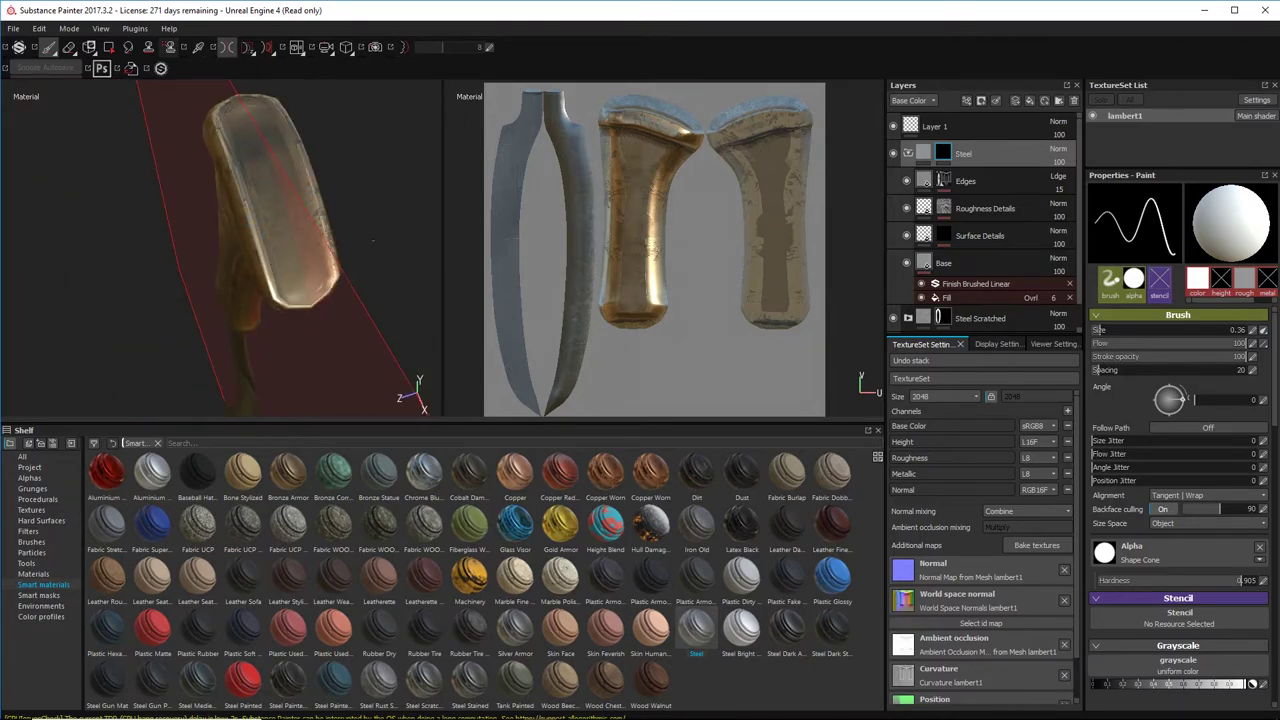
left_click(227, 47)
left_click_drag(232, 180, 343, 166, "alt")
right_click_drag(343, 166, 252, 200, "alt")
left_click_drag(206, 197, 172, 214, "alt")
Step: Hide the Roughness Details and Edges layers inside the Steel folder
left_click(965, 262)
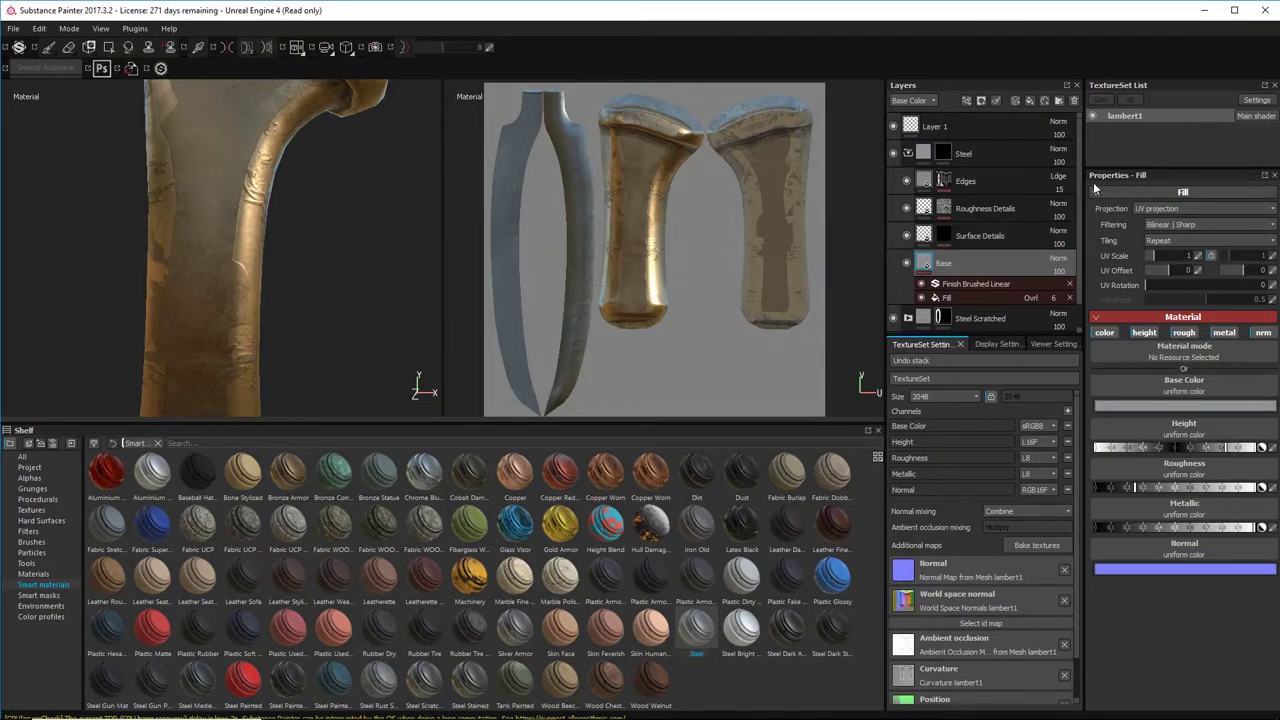
left_click(906, 208)
left_click(908, 183)
Step: Paint freehand test strokes into the Steel mask on the side of the handle and undo them
left_click(945, 153)
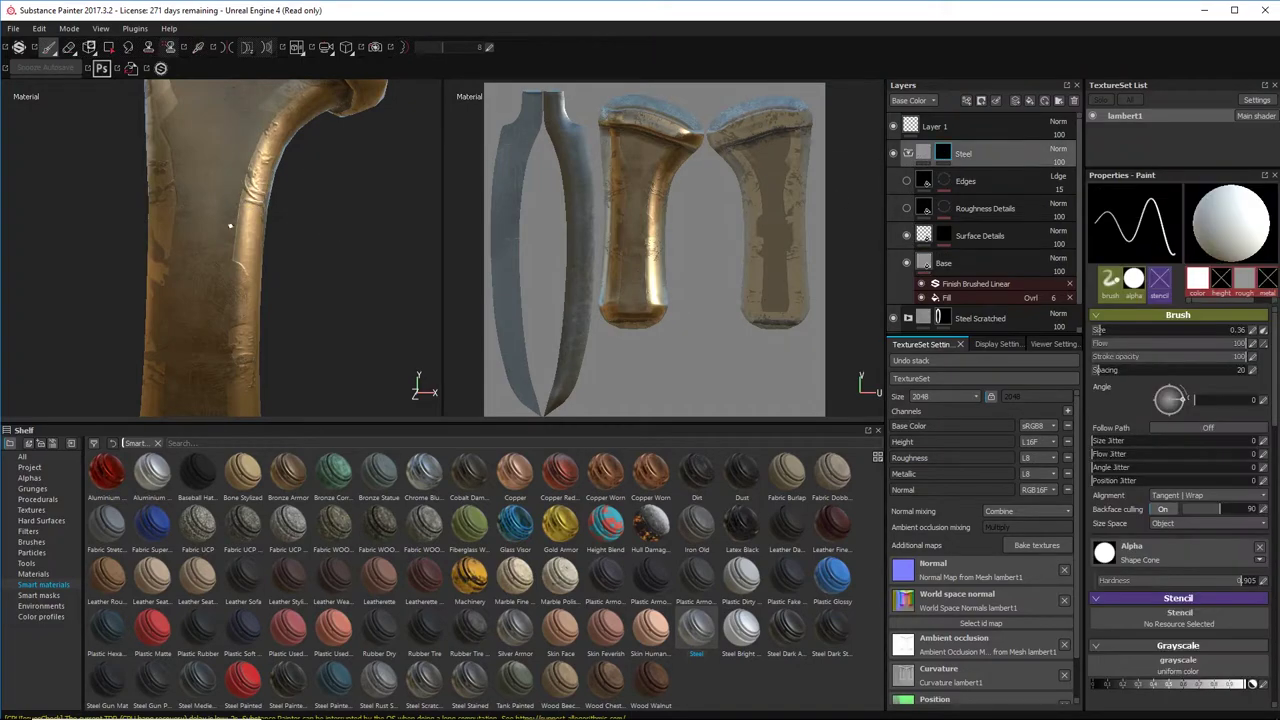
left_click_drag(211, 162, 210, 173)
mouse_move(210, 250)
left_mouse_down()
mouse_move(203, 286)
mouse_move(315, 238)
mouse_move(220, 240)
left_mouse_up()
key("ctrl+z")
Step: Try a five-pointed star of connected straight strokes in the Steel mask on the upper side of the handle
middle_click_drag(220, 240, 204, 302, "alt")
left_click_drag(204, 302, 201, 249, "alt")
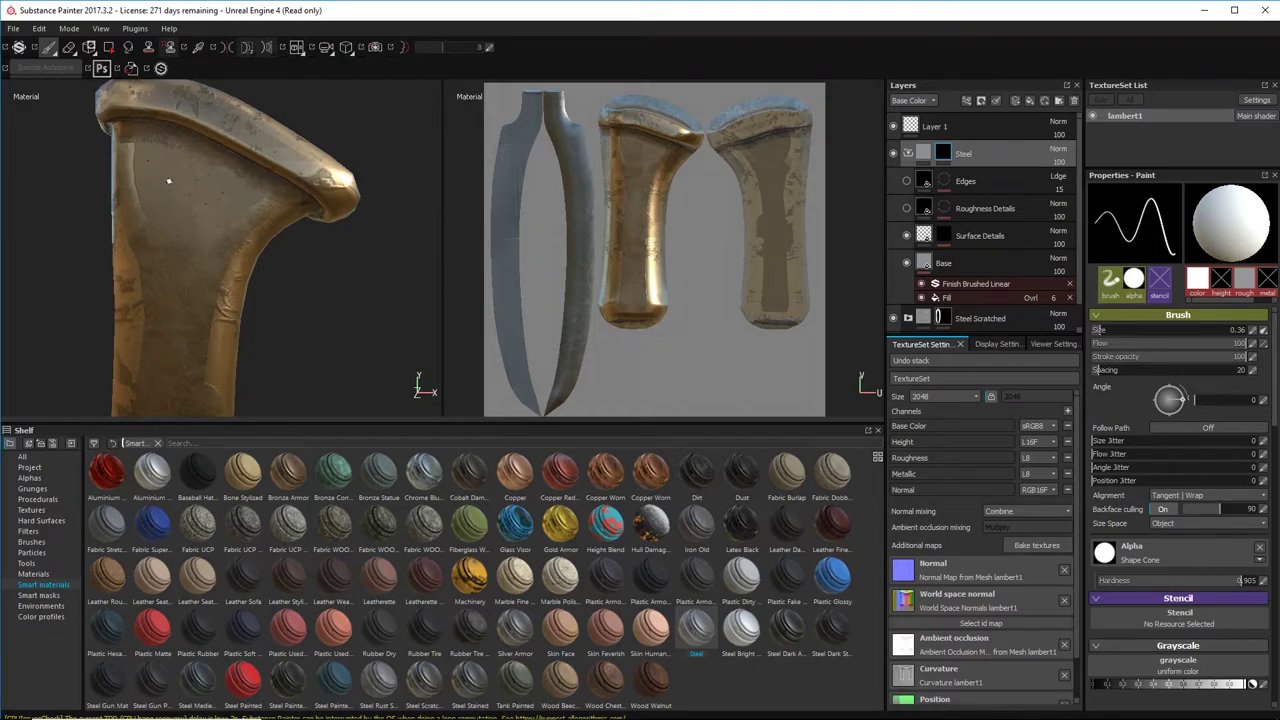
left_click(232, 223, "shift")
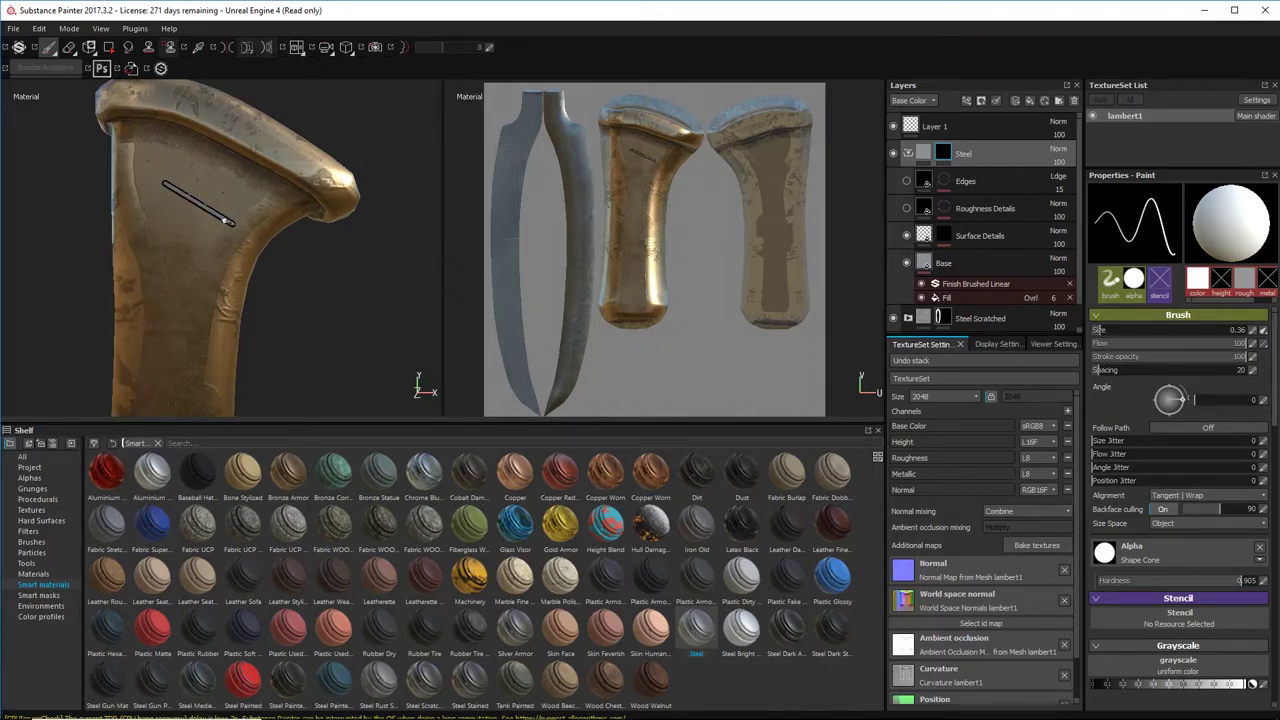
left_click(203, 150, "shift")
left_click(183, 251, "shift")
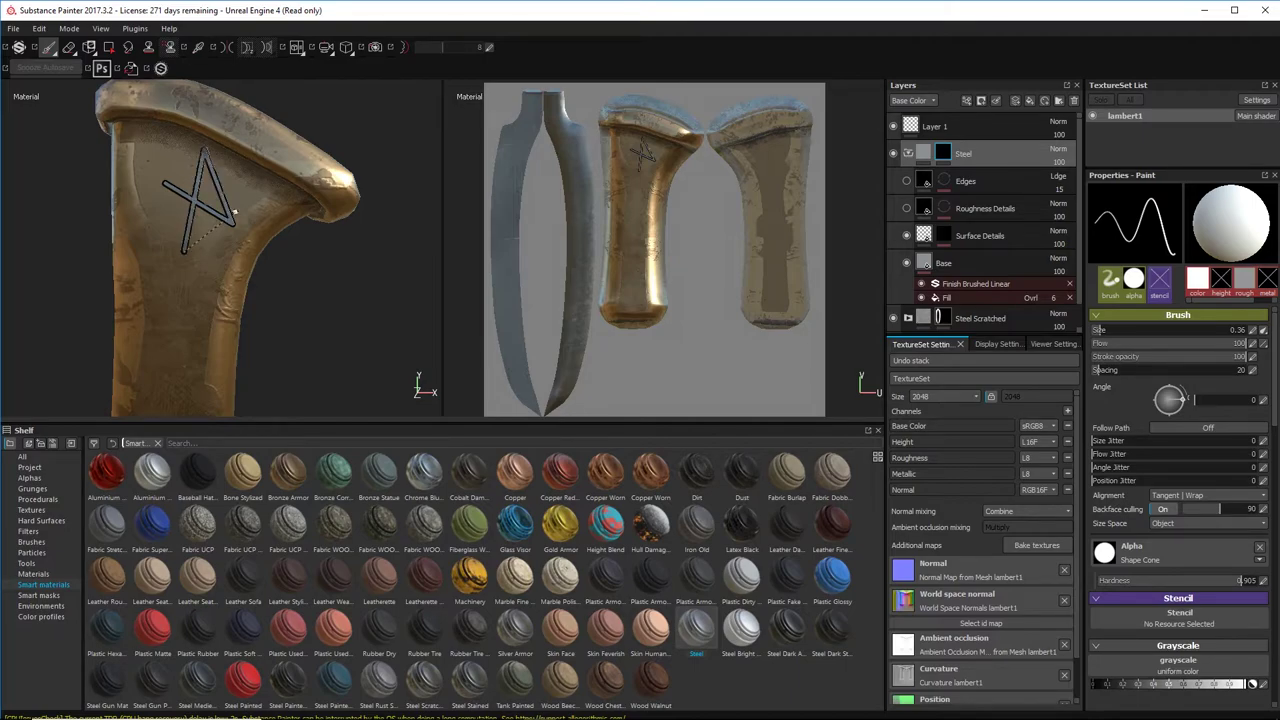
left_click(254, 180, "shift")
left_click(167, 183, "shift")
Step: Undo all the straight strokes of the star on the handle
mouse_move(269, 207)
left_mouse_down("alt")
mouse_move(263, 225)
mouse_move(304, 227)
mouse_move(236, 187)
left_mouse_up("alt")
key("ctrl+z")
key("ctrl+z")
key("ctrl+z")
key("ctrl+z")
key("ctrl+z")
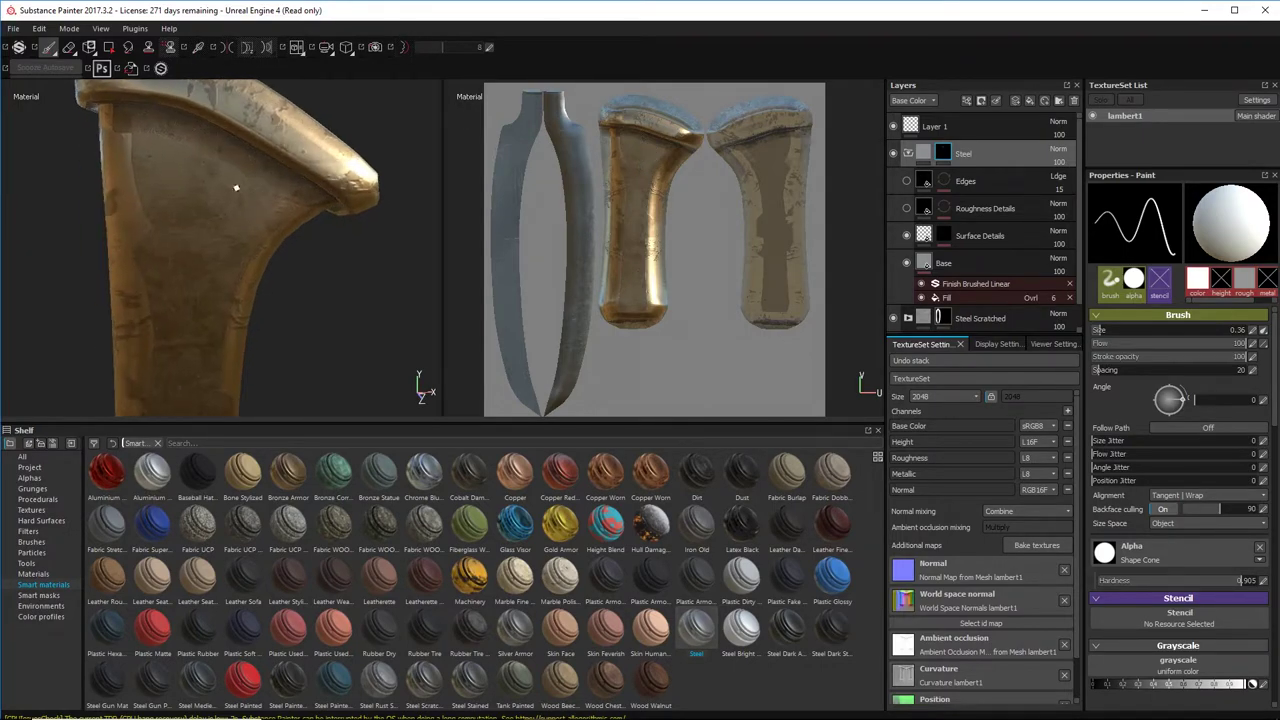
Step: Turn symmetry on again to mirror strokes onto both sides of the handle, and face its side straight on
left_click_drag(324, 241, 293, 246, "alt")
left_click(227, 47)
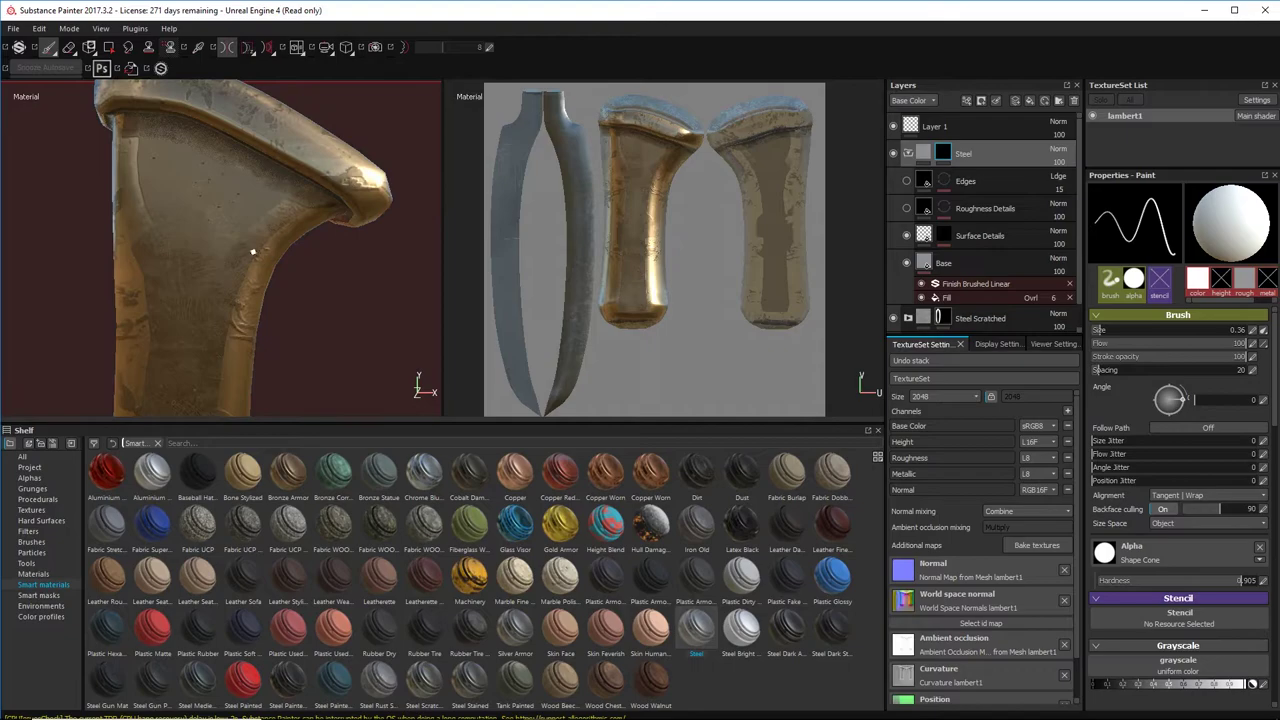
right_click_drag(253, 251, 216, 302, "alt")
left_click_drag(268, 296, 207, 330, "alt")
left_click_drag(89, 281, 289, 240, "alt")
right_click_drag(289, 240, 251, 249, "alt")
middle_click_drag(251, 249, 268, 245, "alt")
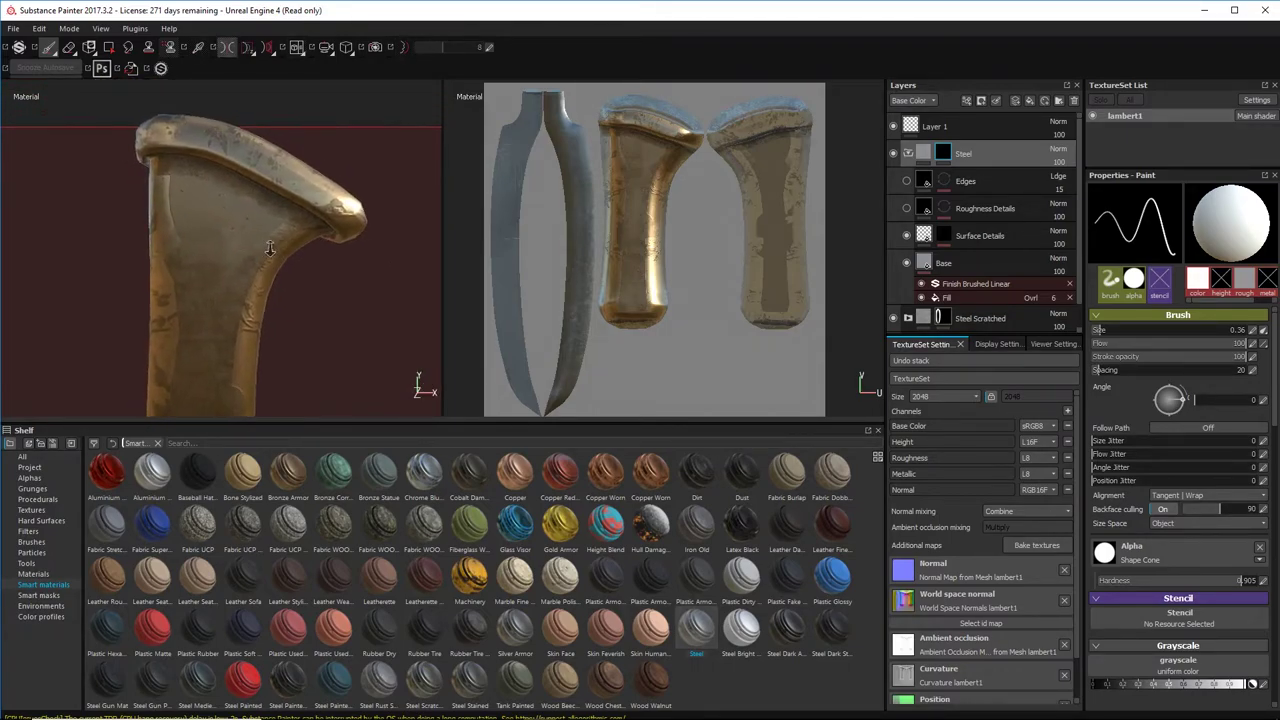
right_click_drag(268, 245, 291, 283, "alt")
middle_click_drag(200, 231, 223, 236, "alt")
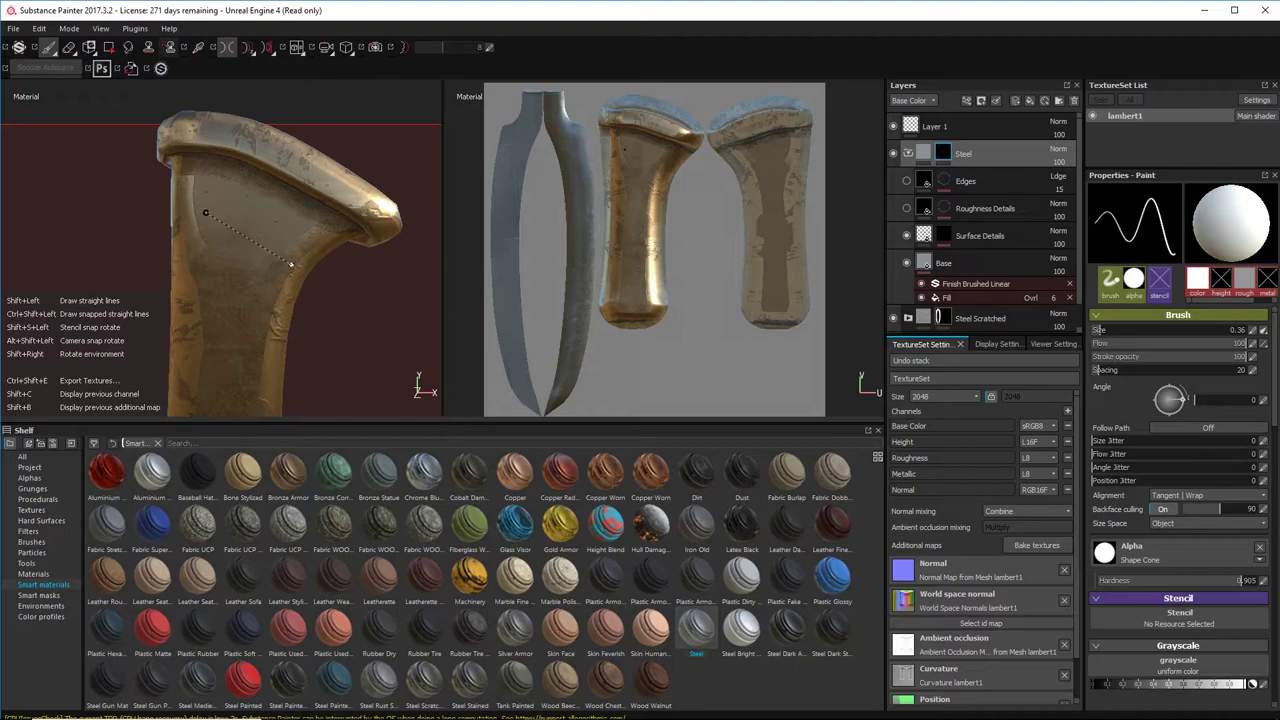
Step: Draw a mirrored five-pointed star from connected straight strokes in the Steel mask on the upper side of the handle
key("ctrl")
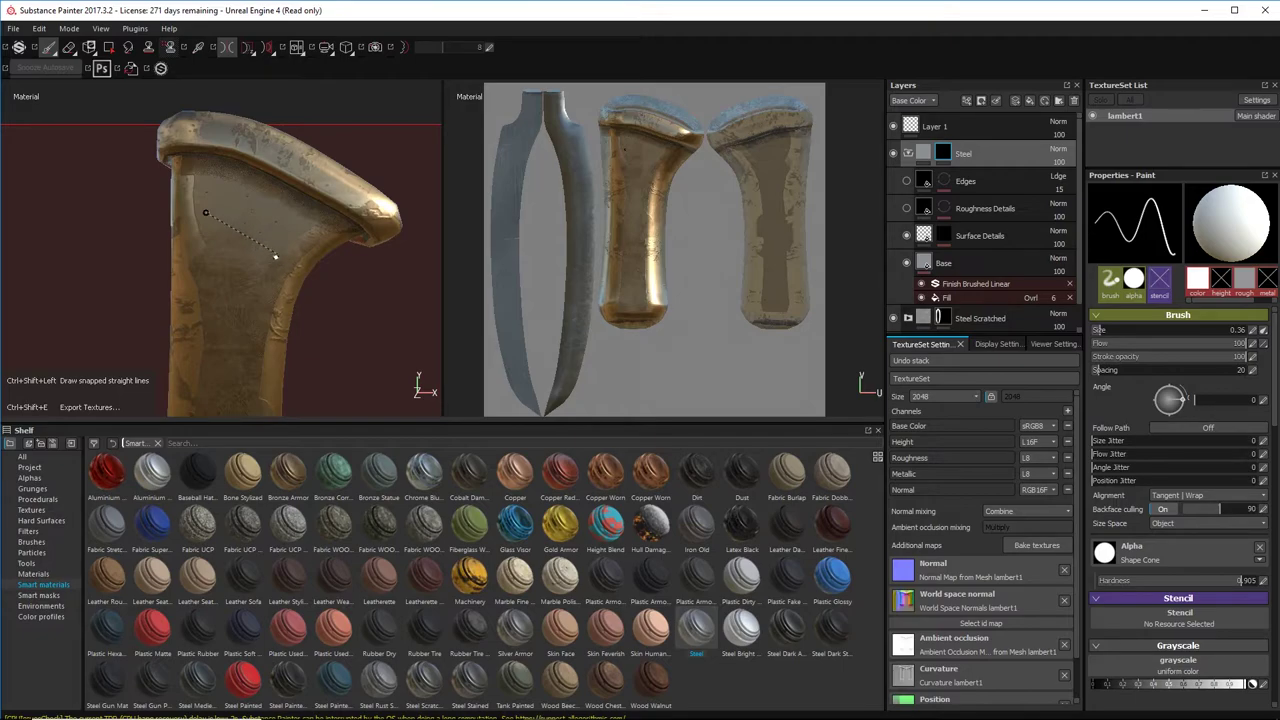
left_click(276, 257, "ctrl+shift")
key("shift")
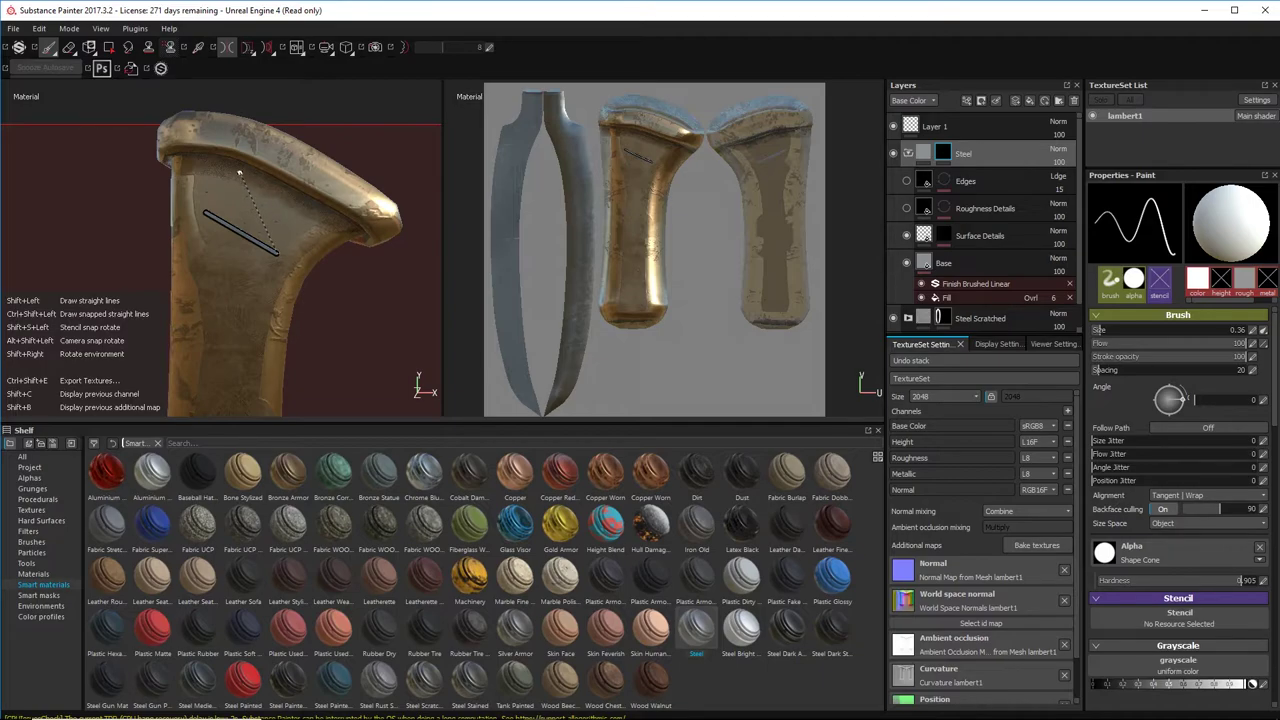
left_click(238, 172, "shift")
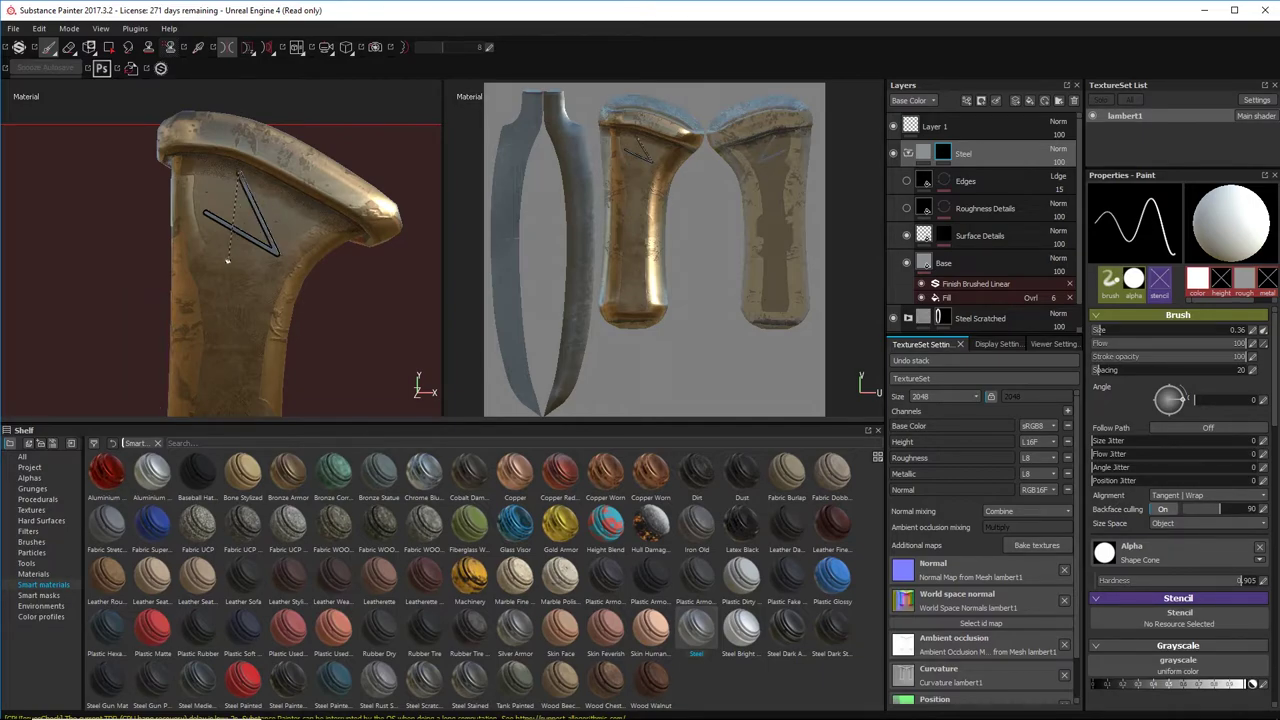
left_click(225, 268, "shift")
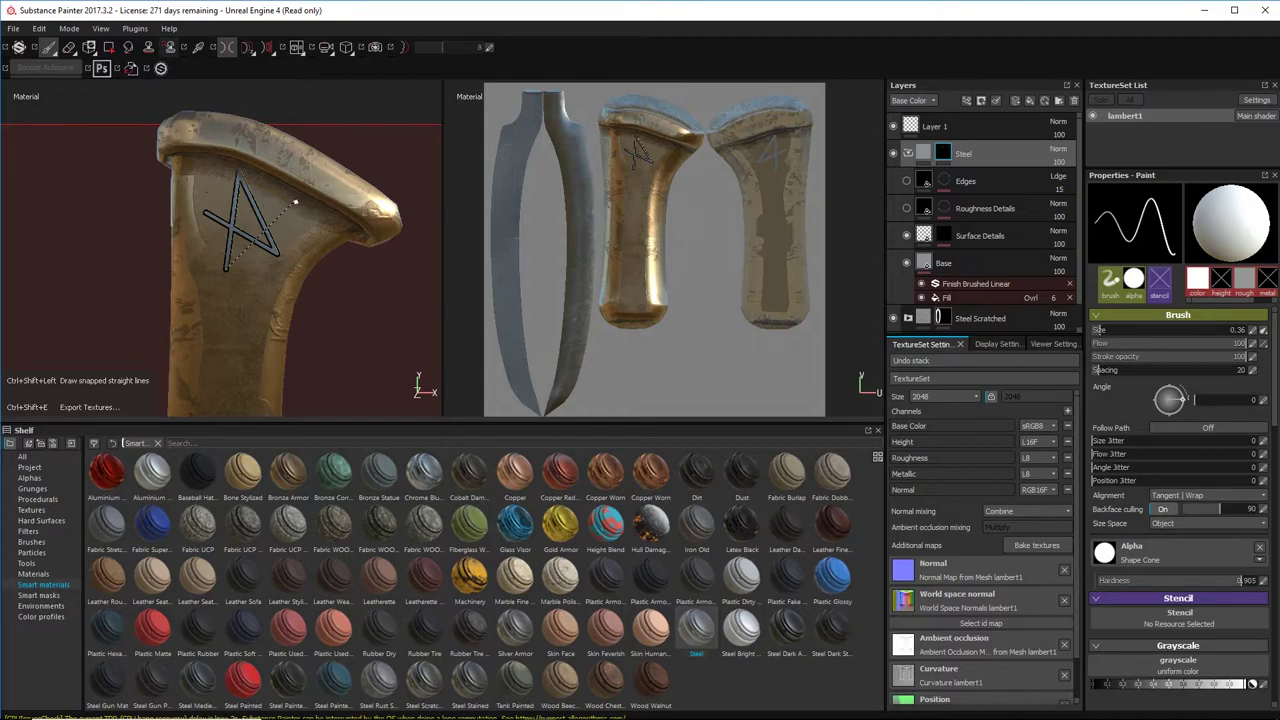
left_click(295, 202, "ctrl+shift")
key("ctrl+shift")
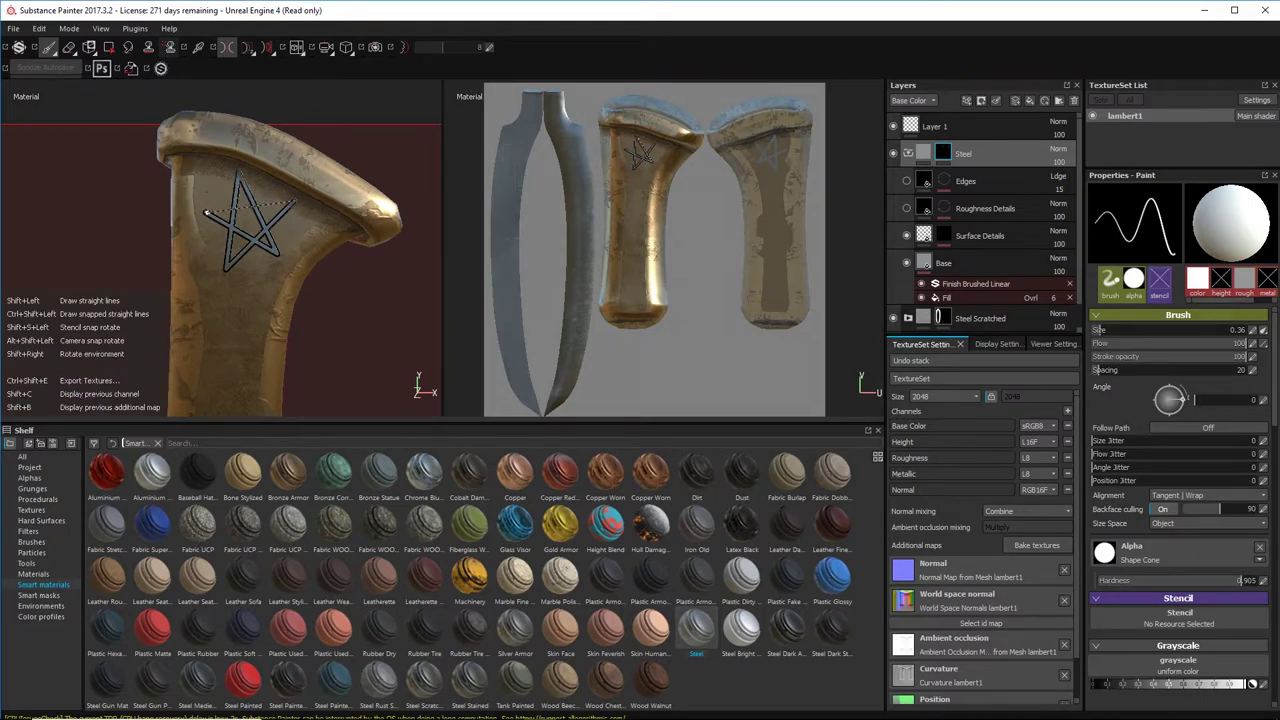
left_click(206, 212, "shift")
Step: Examine the raised steel star on the handle from several angles and up close
mouse_move(354, 223)
left_mouse_down("alt")
mouse_move(310, 240)
mouse_move(335, 226)
left_mouse_up("alt")
right_click_drag(335, 226, 210, 222, "alt")
middle_click_drag(210, 222, 211, 172, "alt")
left_click_drag(252, 182, 280, 216, "alt")
right_click_drag(294, 226, 362, 240, "alt")
left_click_drag(362, 240, 294, 240, "alt")
right_click_drag(294, 240, 440, 262, "alt")
middle_click_drag(440, 262, 460, 376, "alt")
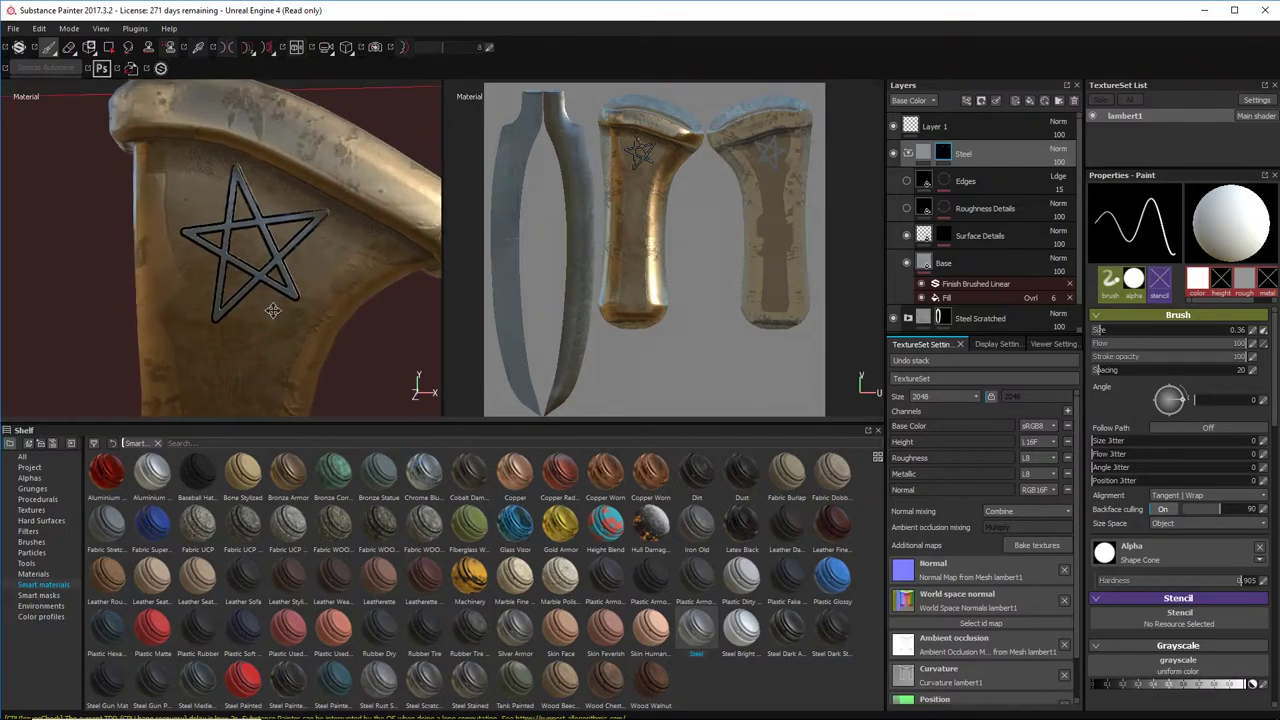
right_click_drag(460, 376, 586, 399, "alt")
Step: Enlarge the brush to size 1, try a stamped dot at the star, and undo it
right_click_drag(237, 219, 252, 219, "ctrl")
left_click(238, 219)
mouse_move(370, 264)
left_mouse_down("alt")
mouse_move(408, 256)
mouse_move(354, 246)
left_mouse_up("alt")
key("ctrl+z")
Step: Examine the star's placement and the length of the handle below it
right_click_drag(378, 250, 22, 178, "alt")
left_click_drag(300, 212, 336, 206, "alt")
middle_click_drag(336, 206, 306, 180, "alt")
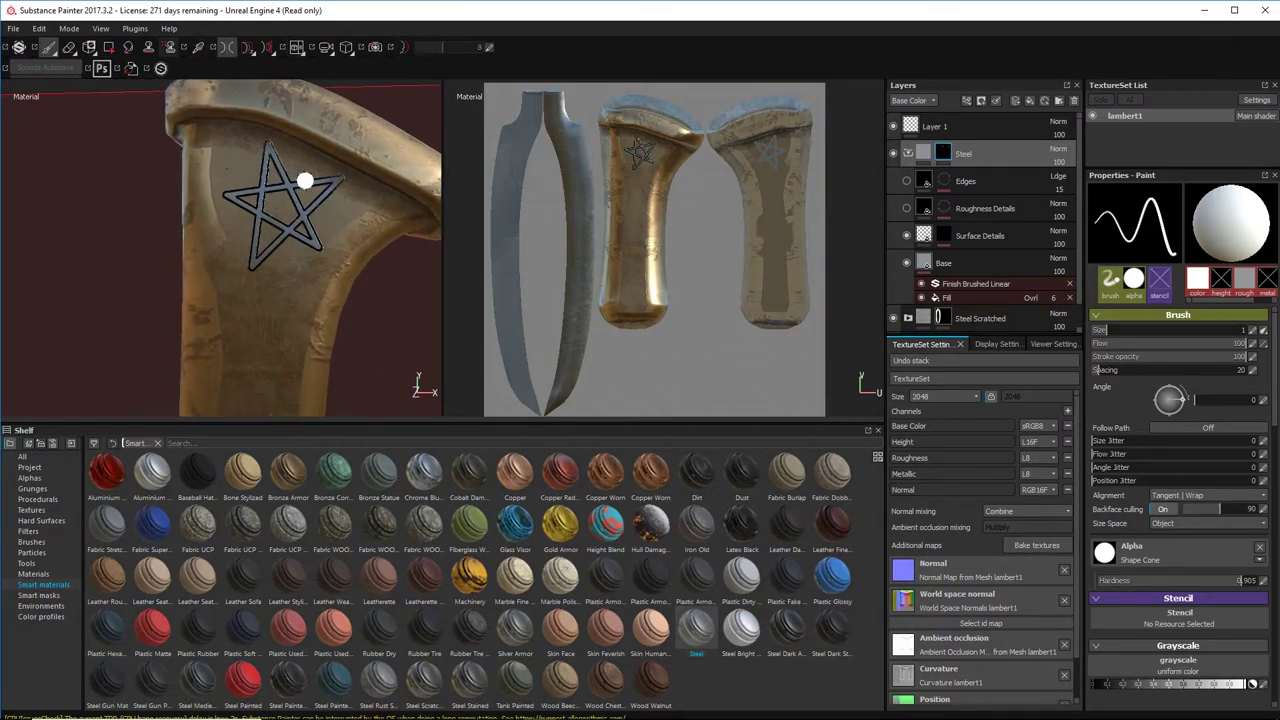
right_click_drag(320, 217, 296, 184, "alt")
middle_click_drag(296, 184, 271, 108, "alt")
right_click_drag(288, 200, 180, 100, "alt")
mouse_move(283, 182)
left_mouse_down("alt")
mouse_move(237, 188)
mouse_move(286, 163)
left_mouse_up("alt")
right_click_drag(286, 163, 400, 205, "alt")
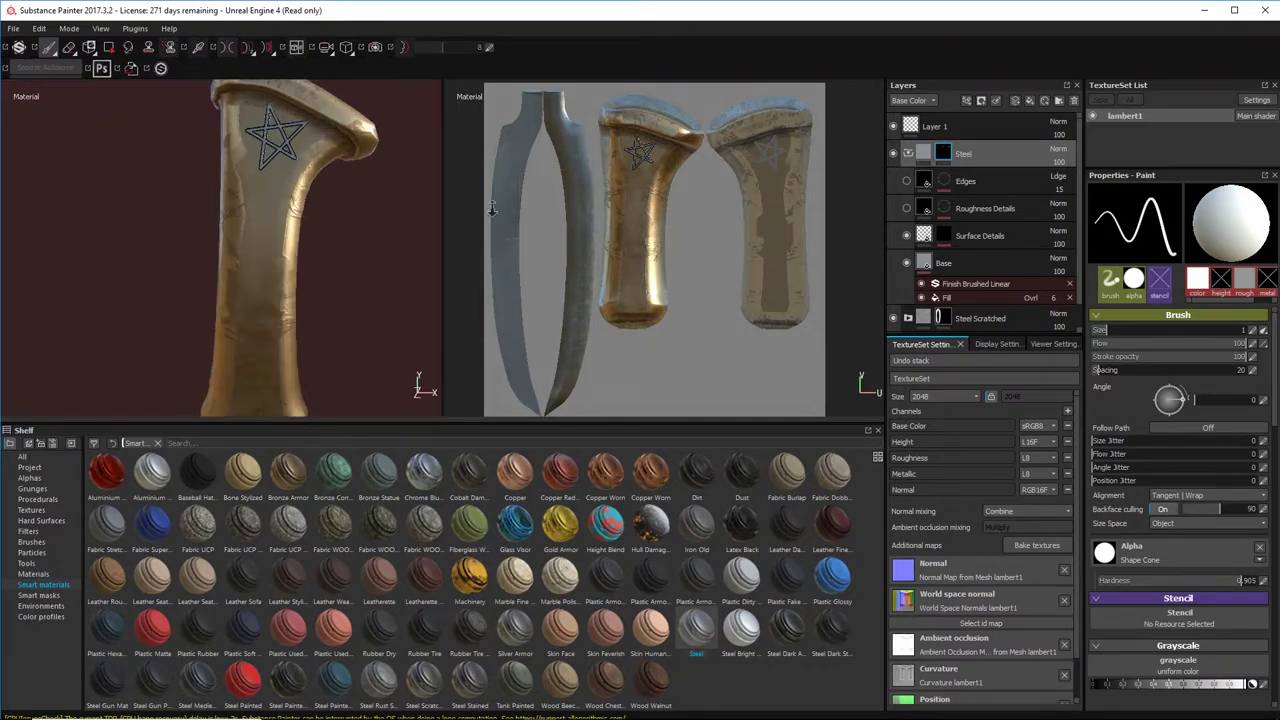
Step: Set the brush size to 1.96 and stamp a round steel dot on the side of the cap above the star
middle_click_drag(357, 186, 349, 286, "alt")
right_click_drag(349, 286, 420, 300, "alt")
middle_click_drag(274, 167, 291, 218, "alt")
right_click_drag(223, 163, 240, 166, "ctrl")
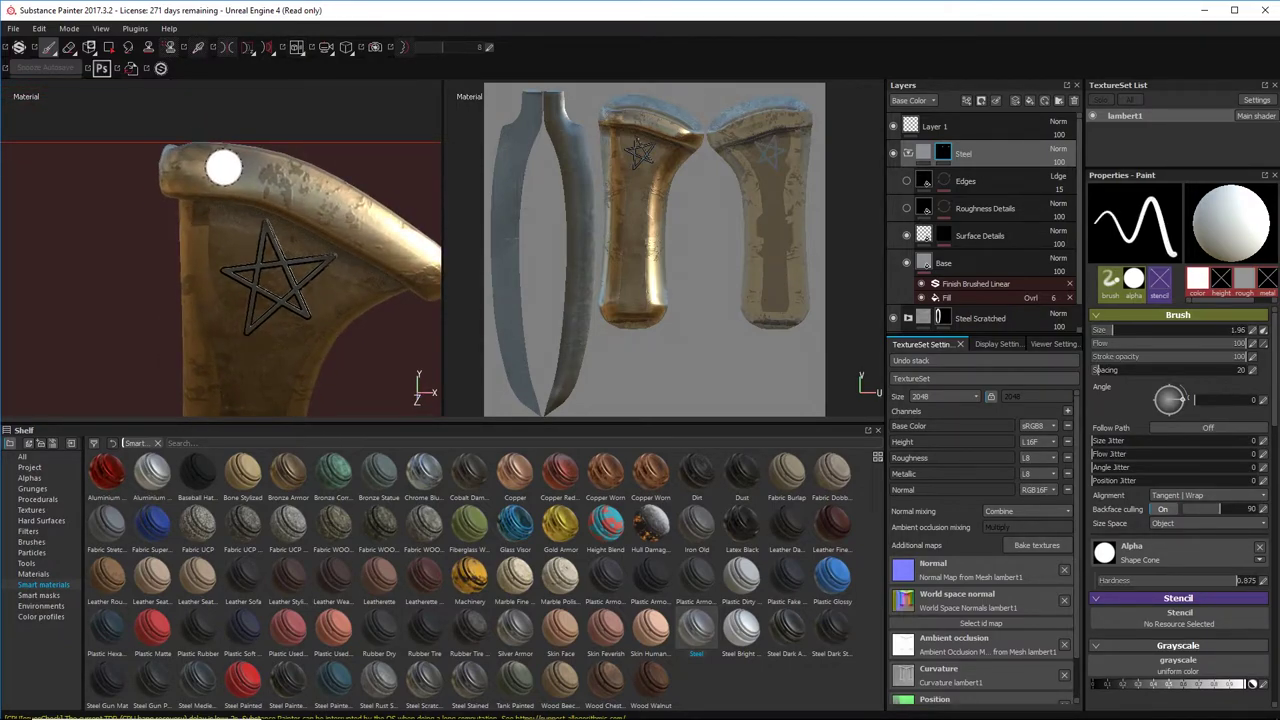
left_click(220, 167)
left_click_drag(184, 206, 236, 202, "alt")
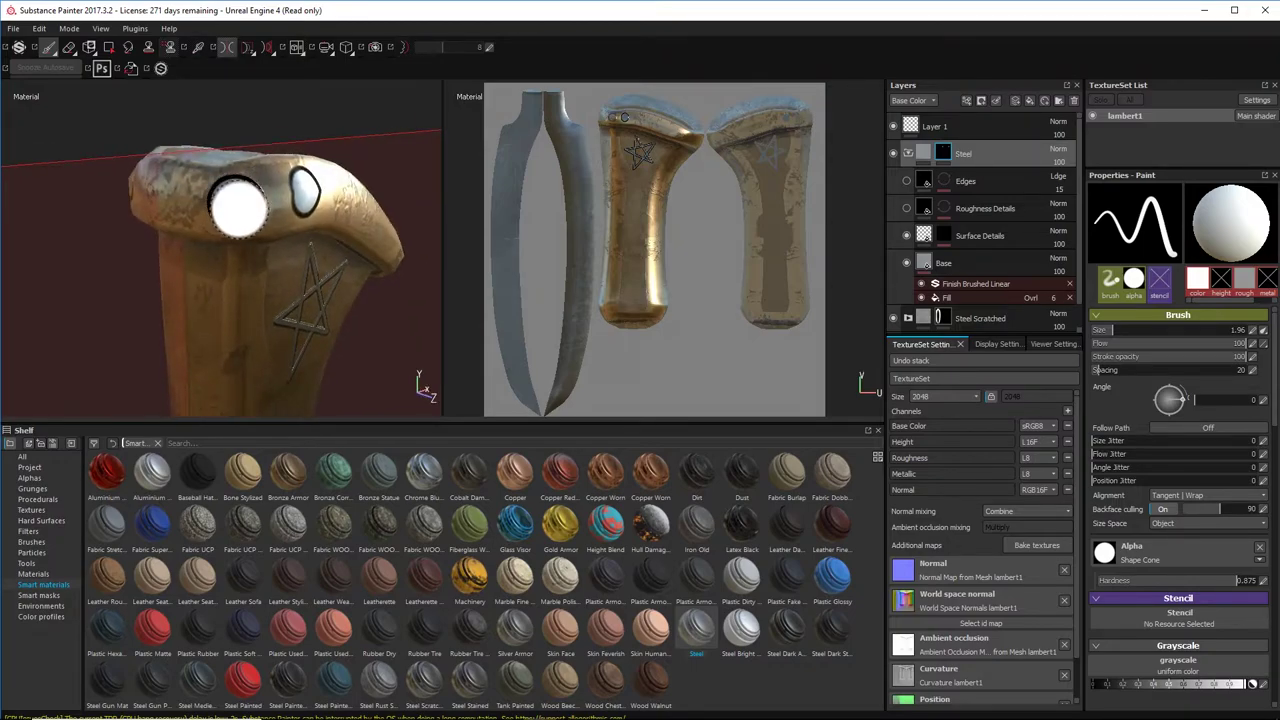
Step: Stamp a row of round steel dots along the side of the handle's cap, reaching its narrow tip
right_click_drag(239, 208, 183, 204, "alt")
left_click_drag(183, 204, 235, 220, "alt")
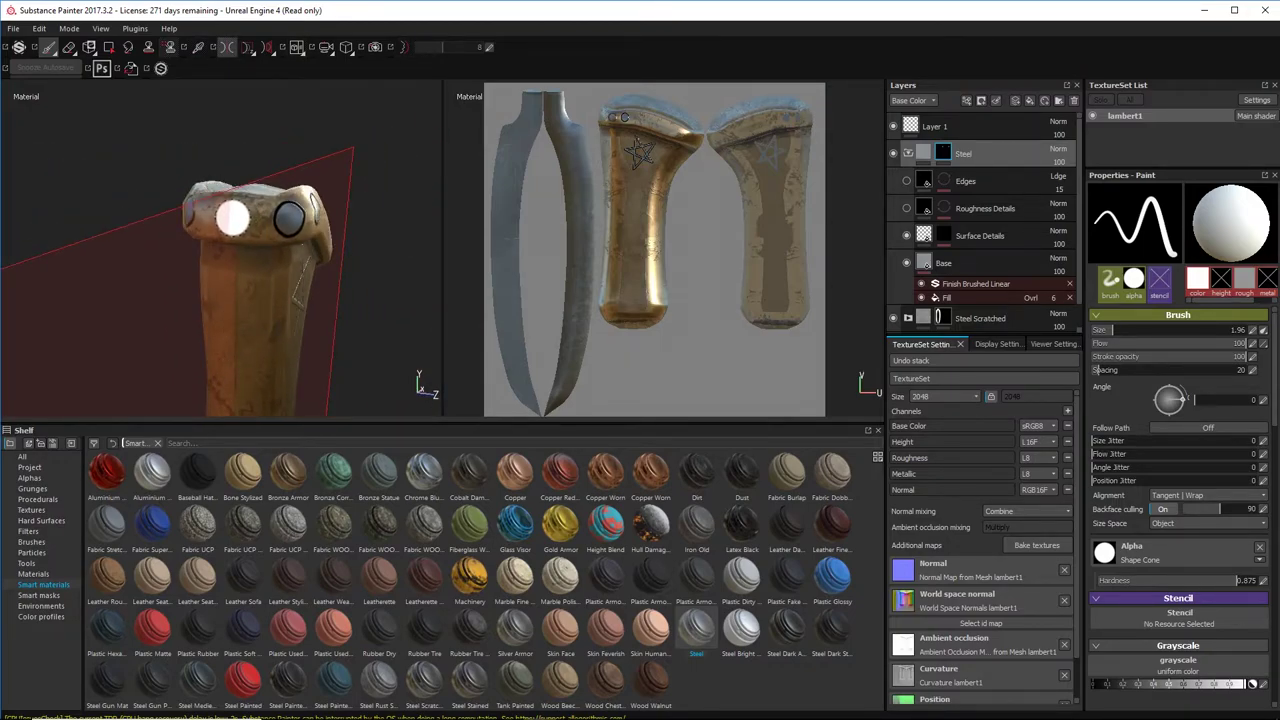
mouse_move(372, 214)
left_mouse_down("alt")
mouse_move(282, 220)
mouse_move(308, 224)
left_mouse_up("alt")
left_click(261, 198)
middle_click_drag(308, 224, 270, 199, "alt")
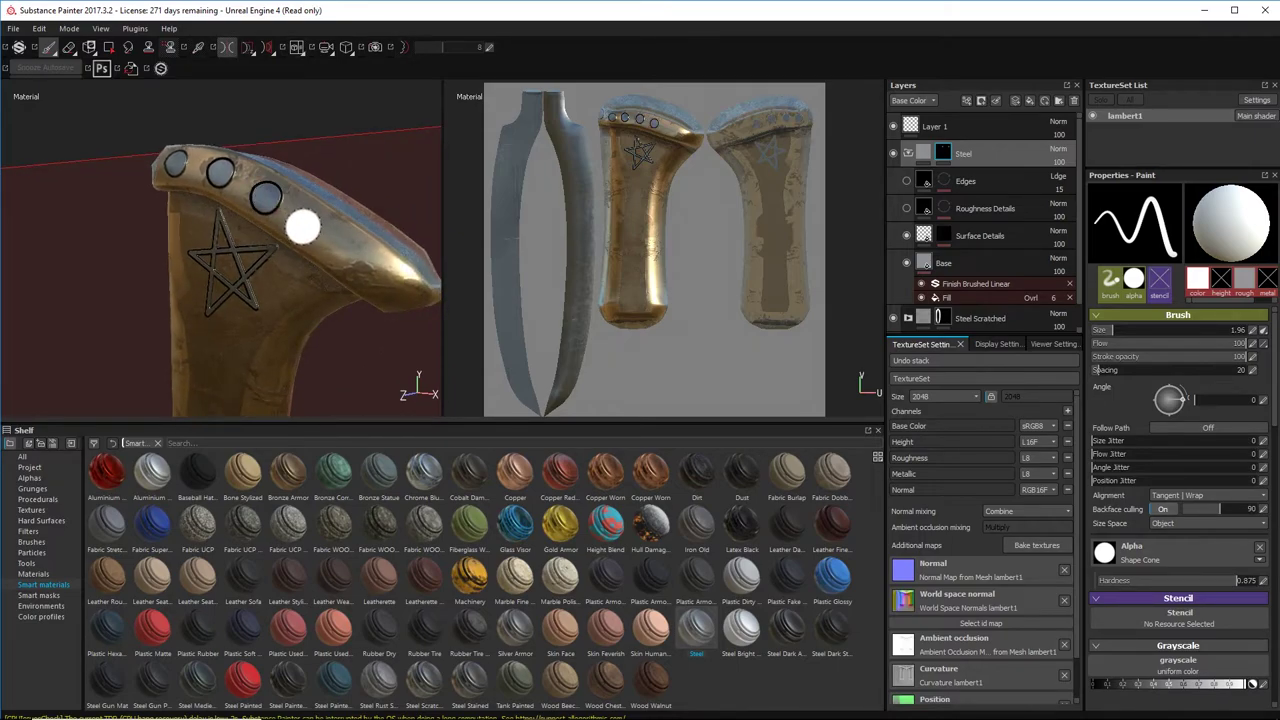
left_click(356, 260)
mouse_move(356, 260)
left_mouse_down("alt")
mouse_move(357, 249)
mouse_move(297, 258)
left_mouse_up("alt")
middle_click_drag(297, 258, 340, 260, "alt")
left_click_drag(340, 263, 366, 240, "alt")
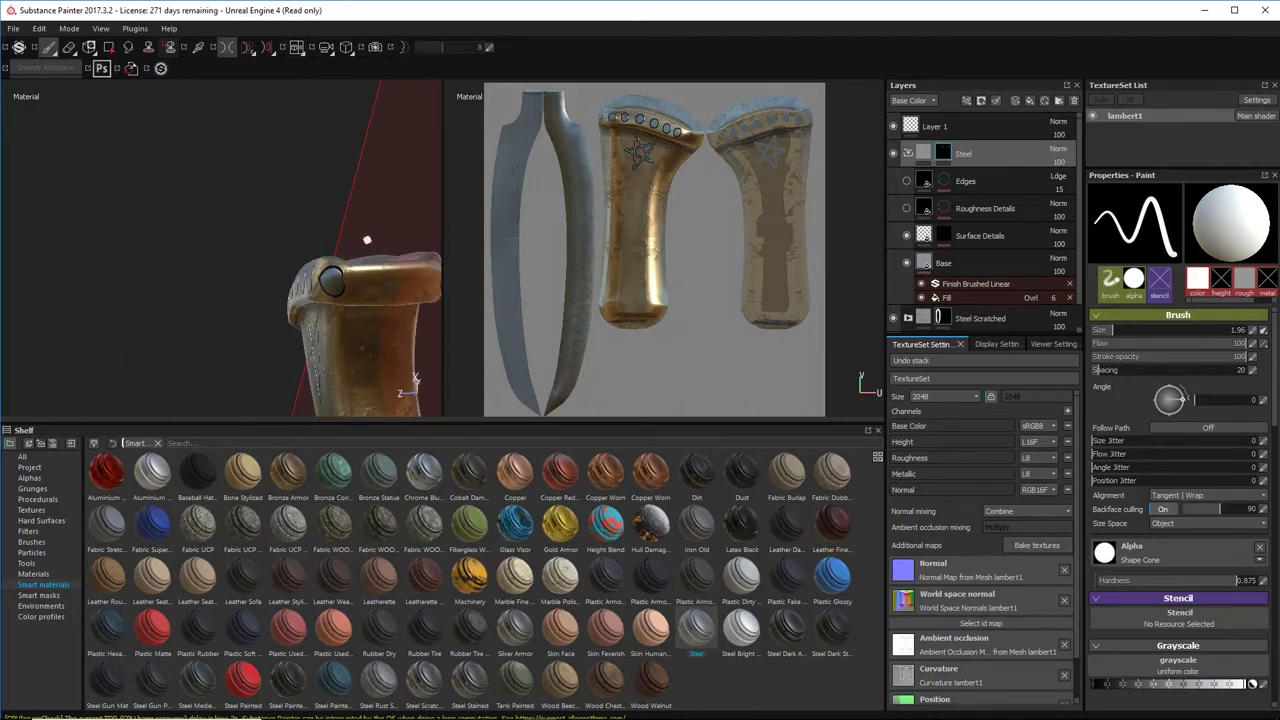
Step: Undo the last dot, set the brush size to 1.5 and flow to 90, and stamp a smaller dot on the cap's end
middle_click_drag(366, 240, 322, 224, "alt")
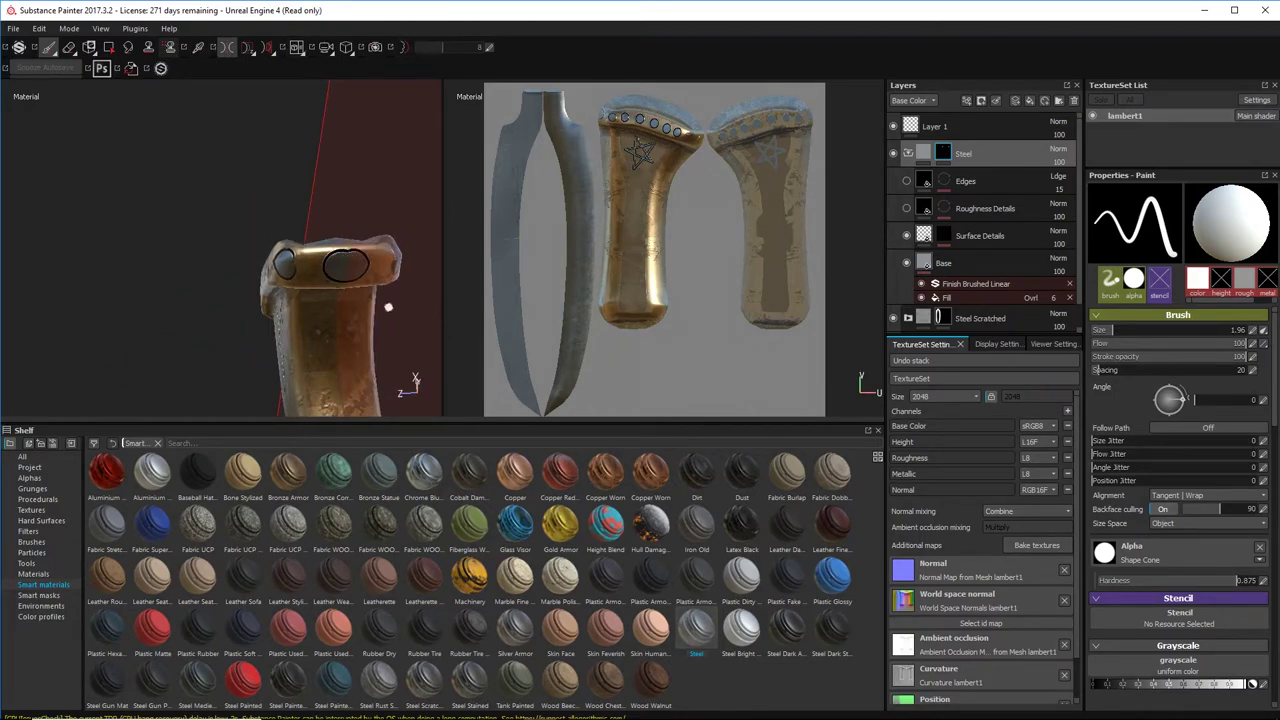
left_click_drag(268, 274, 285, 236, "alt")
key("ctrl+z")
right_click_drag(285, 237, 286, 240, "ctrl")
left_click(286, 240)
Step: Examine the row of dots and the star on the whole handle, both on the model and in the UV layout
mouse_move(306, 249)
left_mouse_down("alt")
mouse_move(256, 221)
mouse_move(327, 286)
mouse_move(358, 254)
mouse_move(374, 260)
left_mouse_up("alt")
right_click_drag(374, 260, 345, 268, "alt")
left_click_drag(345, 268, 358, 278, "alt")
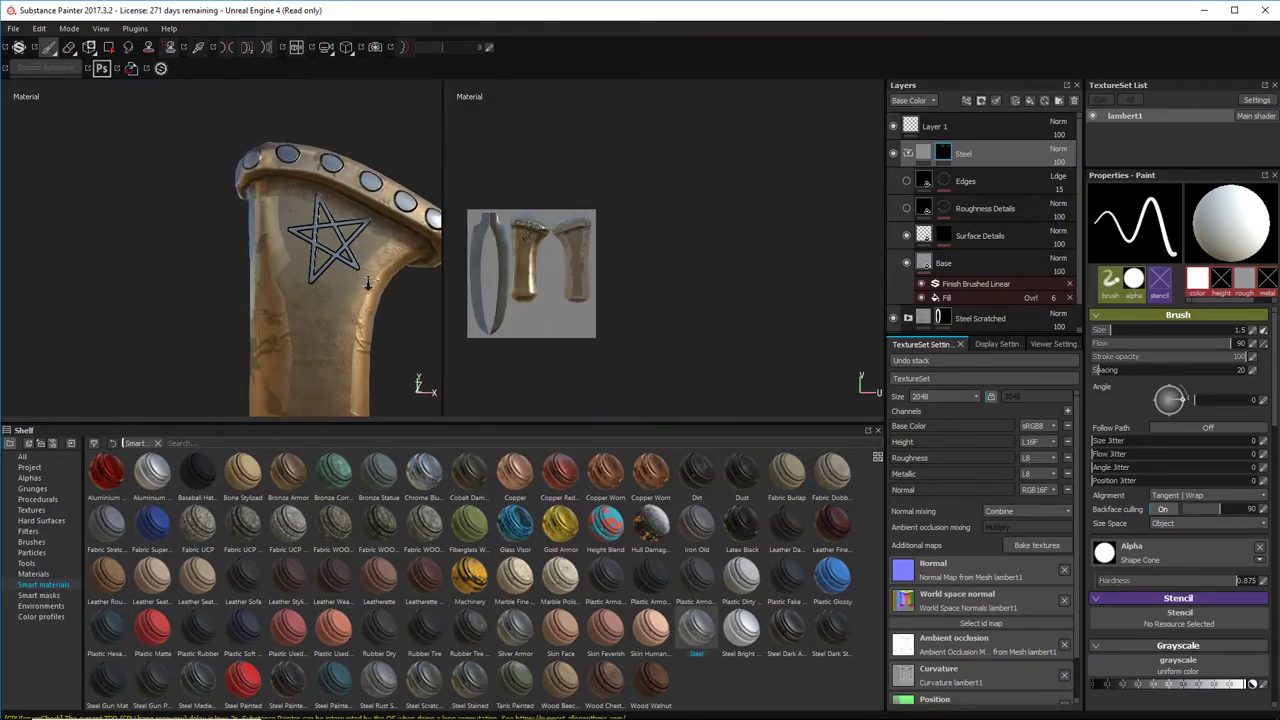
right_click_drag(358, 278, 345, 286, "alt")
middle_click_drag(370, 290, 285, 236, "alt")
right_click_drag(285, 236, 265, 243, "alt")
middle_click_drag(266, 240, 286, 243, "alt")
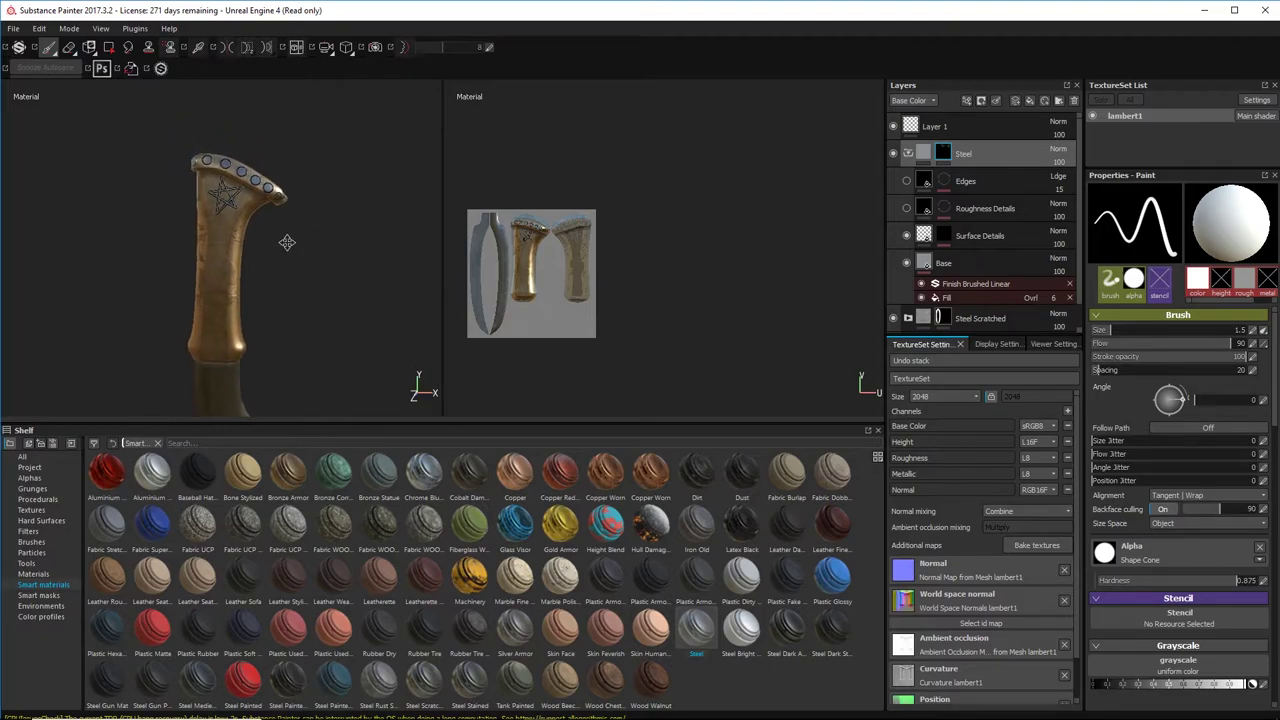
right_click_drag(648, 272, 672, 255, "alt")
middle_click_drag(640, 255, 725, 242, "alt")
mouse_move(725, 242)
right_mouse_down("alt")
mouse_move(706, 237)
mouse_move(701, 255)
right_mouse_up("alt")
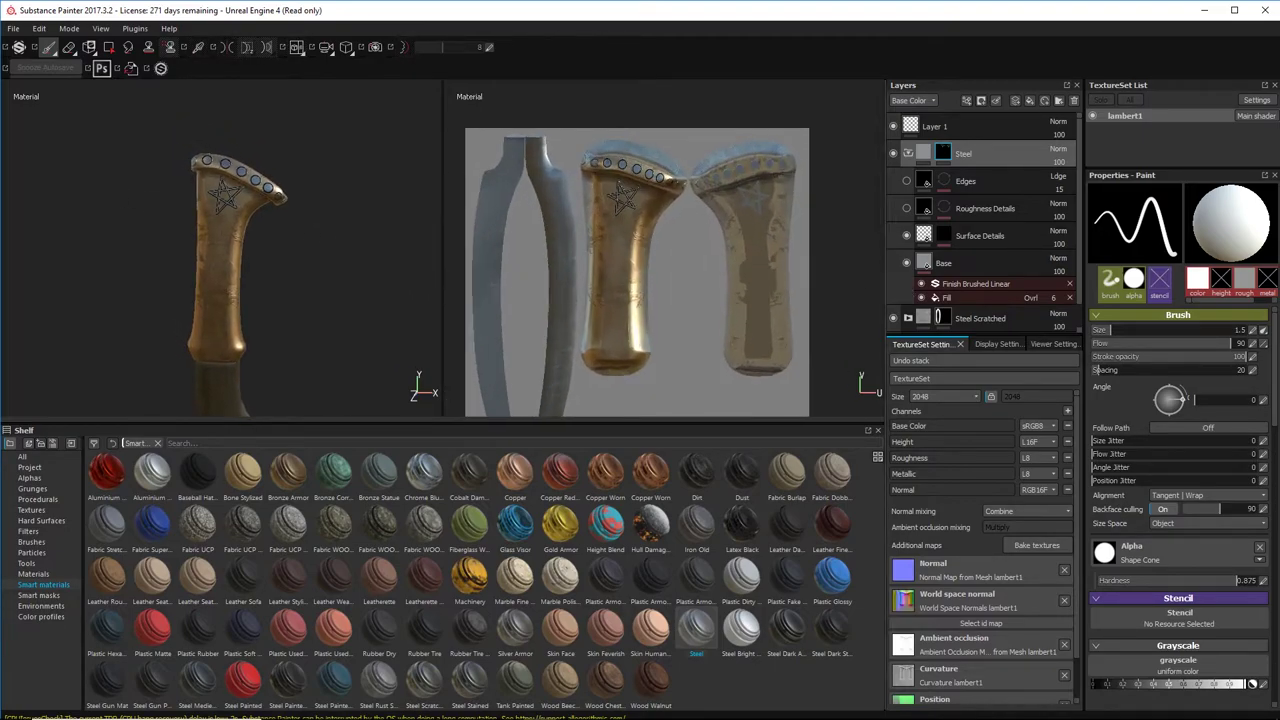
middle_click_drag(701, 255, 728, 231, "alt")
Step: Reduce the brush size to 0.38 and the flow to 72 for line work at the handle's lower end
left_click_drag(175, 248, 249, 286, "alt")
middle_click_drag(249, 286, 164, 180, "alt")
right_click_drag(164, 180, 194, 184, "alt")
middle_click_drag(194, 184, 167, 210, "alt")
left_click_drag(167, 210, 205, 200, "alt")
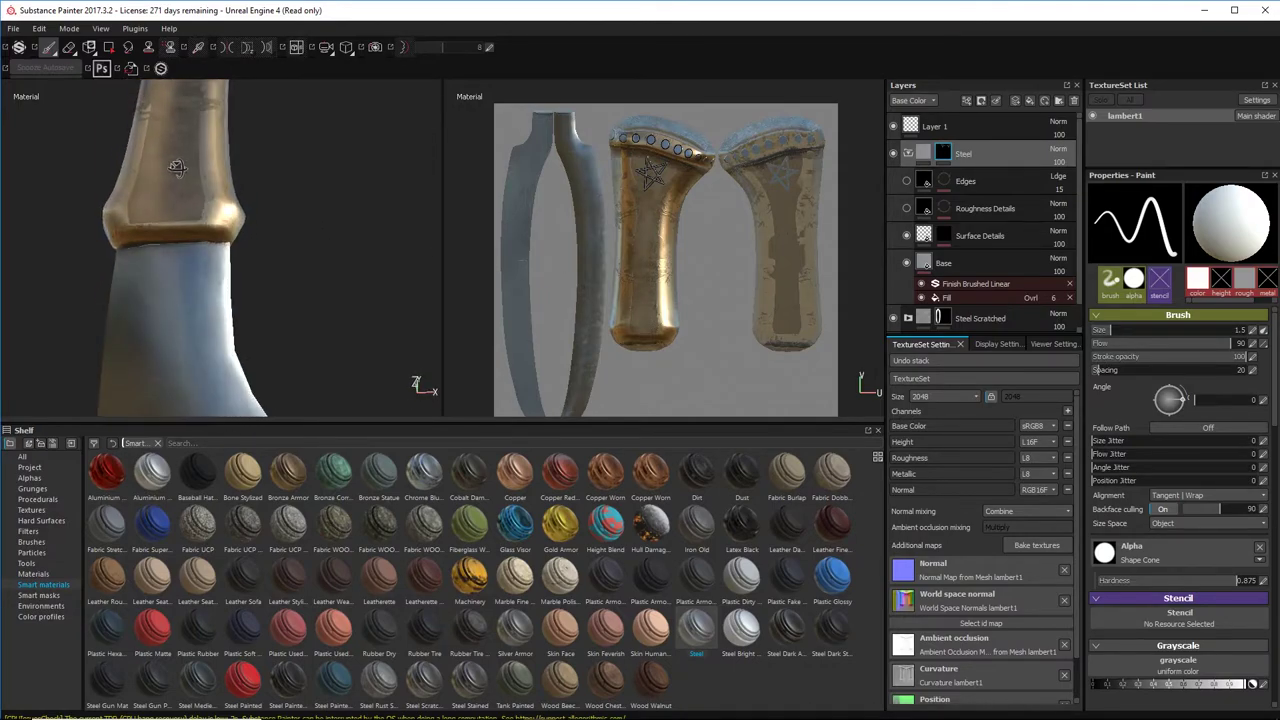
right_click_drag(205, 200, 225, 225, "alt")
left_click_drag(225, 225, 185, 269, "alt")
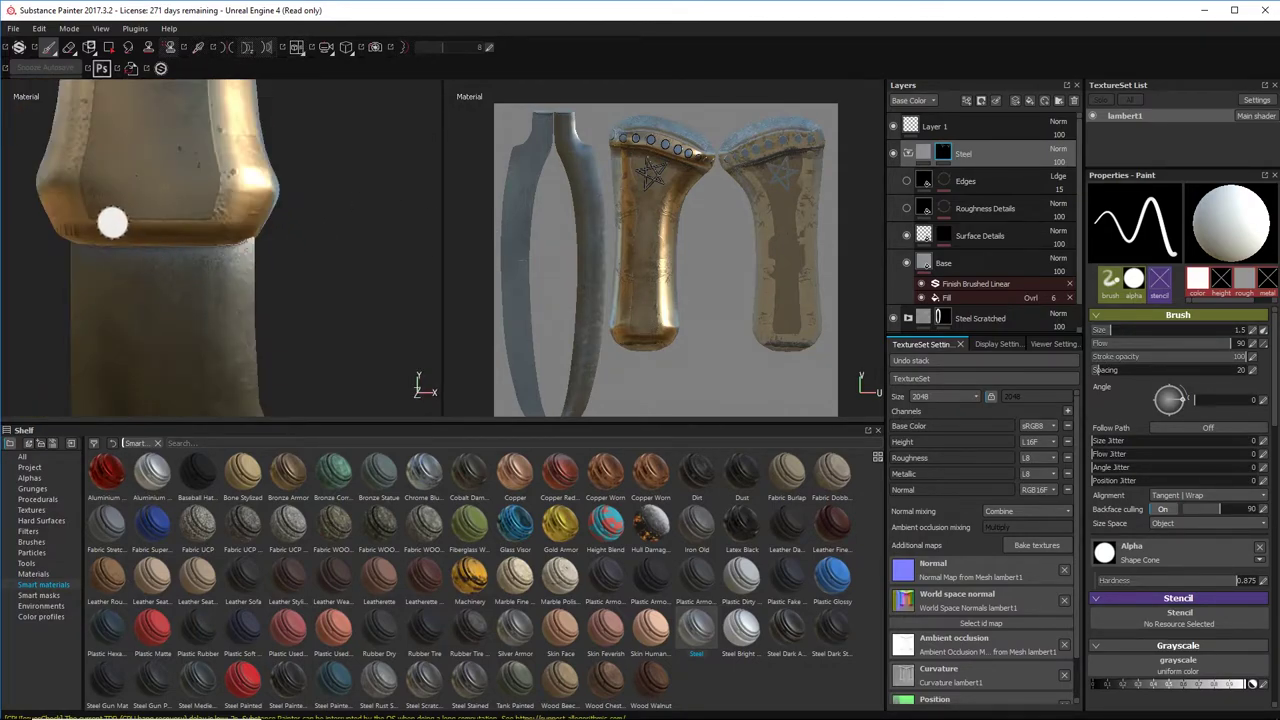
left_click_drag(116, 220, 108, 220, "ctrl")
right_click_drag(134, 211, 115, 212, "ctrl")
Step: Try a straight steel line across the handle's lower end with a short upward turn at the corner, and undo it
left_click(90, 218)
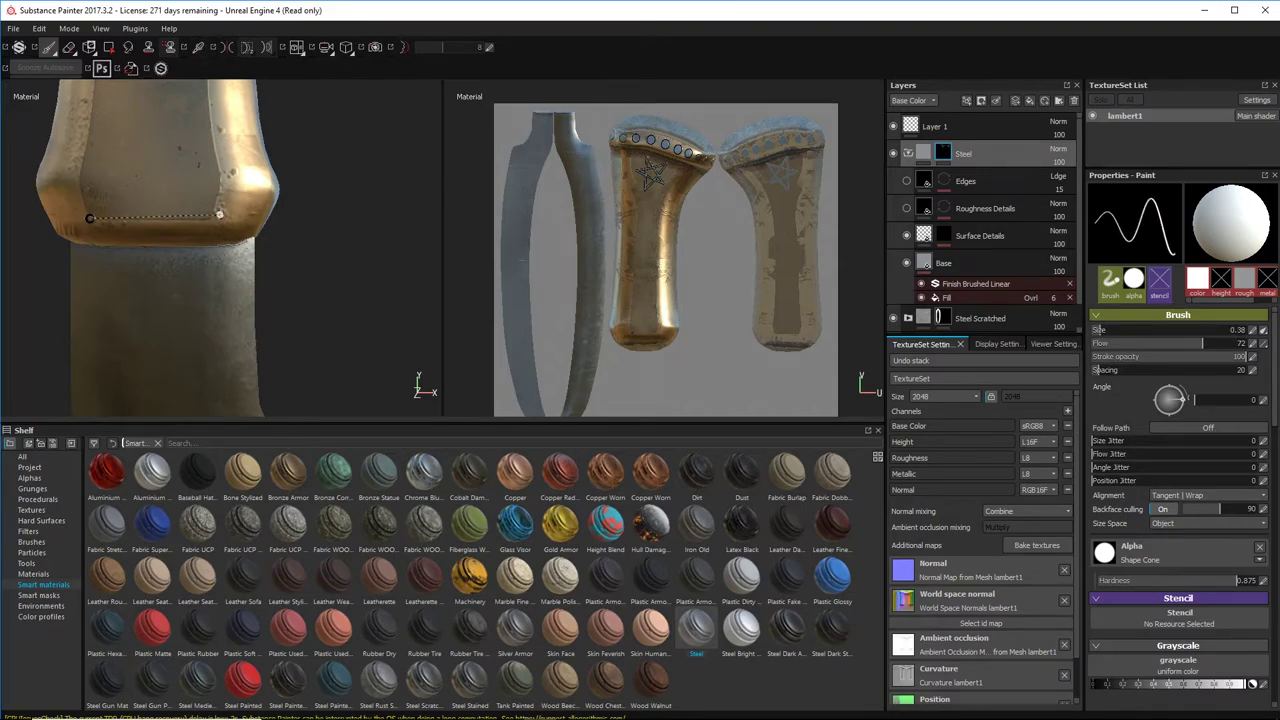
left_click(213, 218, "shift")
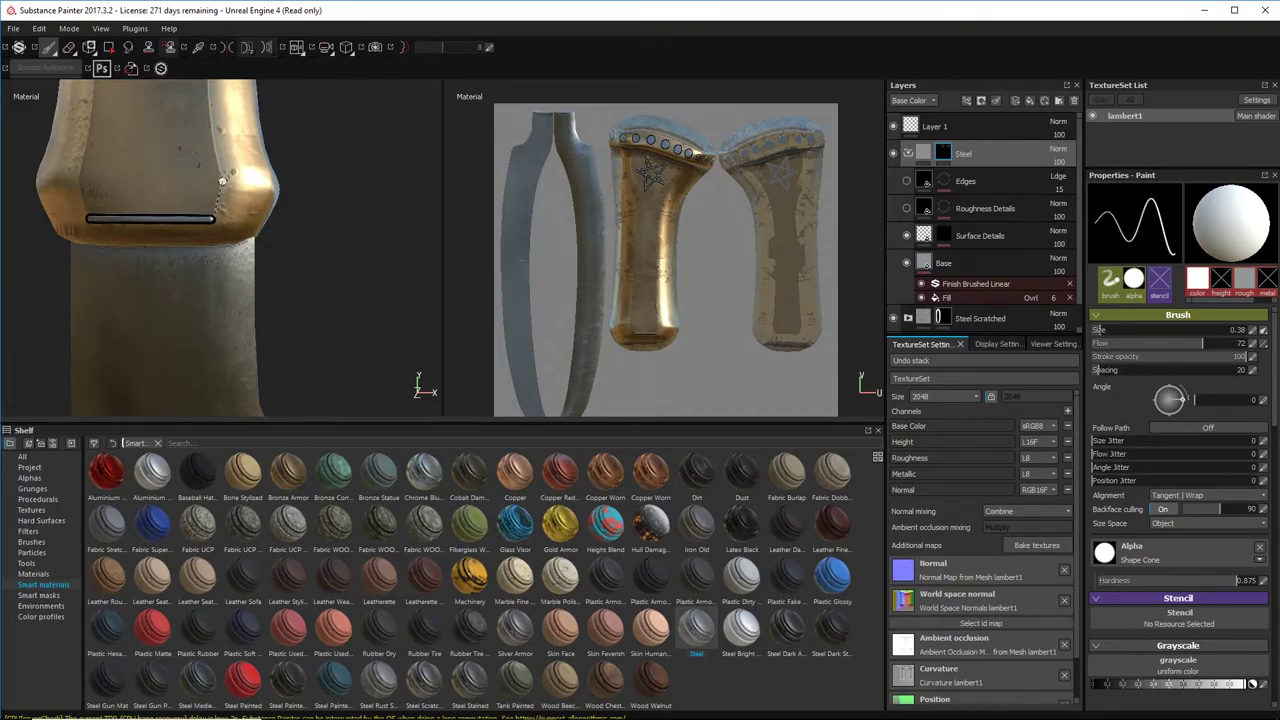
left_click(222, 181, "shift")
right_click_drag(222, 181, 90, 133, "alt")
middle_click_drag(232, 170, 206, 385, "alt")
right_click_drag(206, 385, 3, 222, "alt")
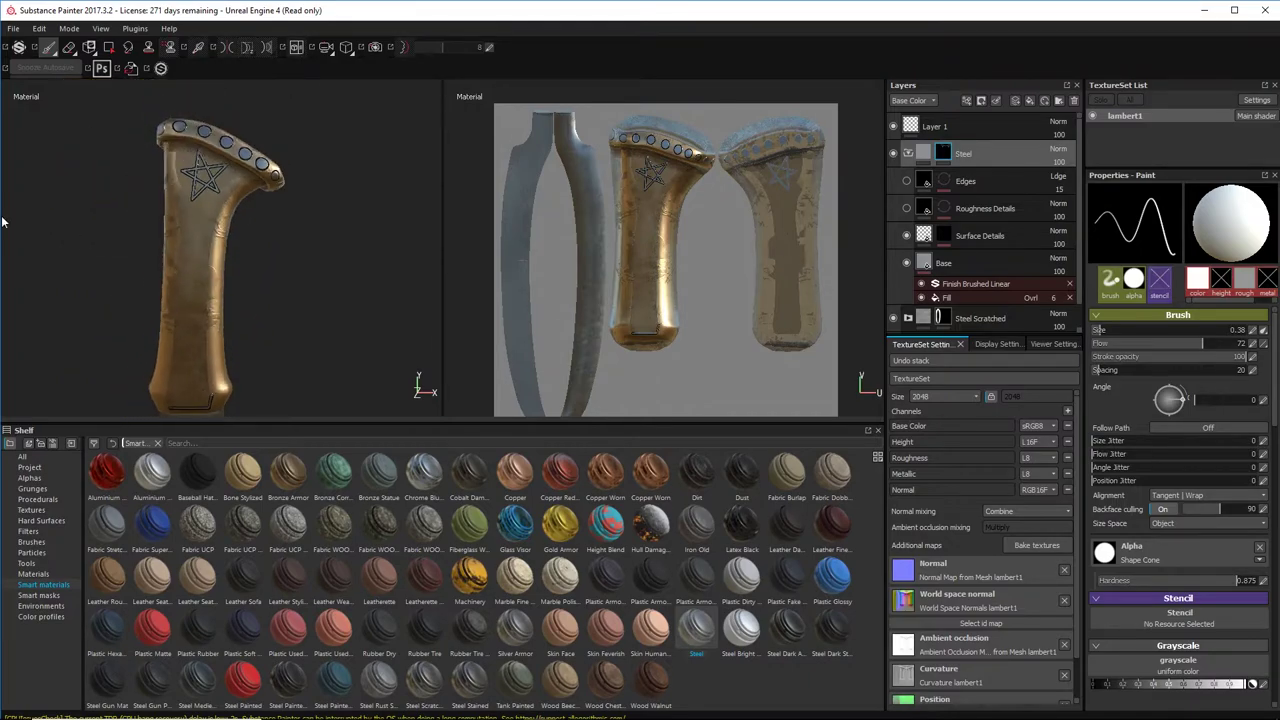
middle_click_drag(249, 288, 250, 178, "alt")
right_click_drag(241, 312, 325, 318, "alt")
left_click_drag(260, 305, 235, 303, "alt")
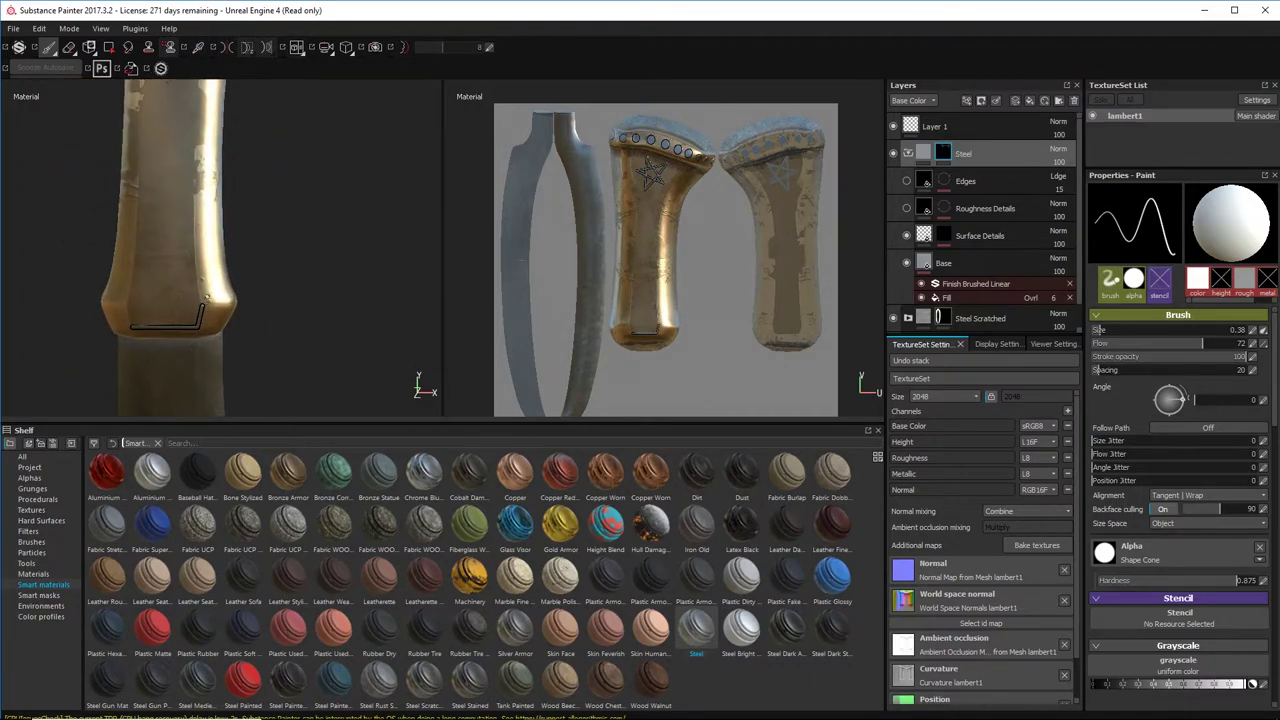
key("ctrl+z")
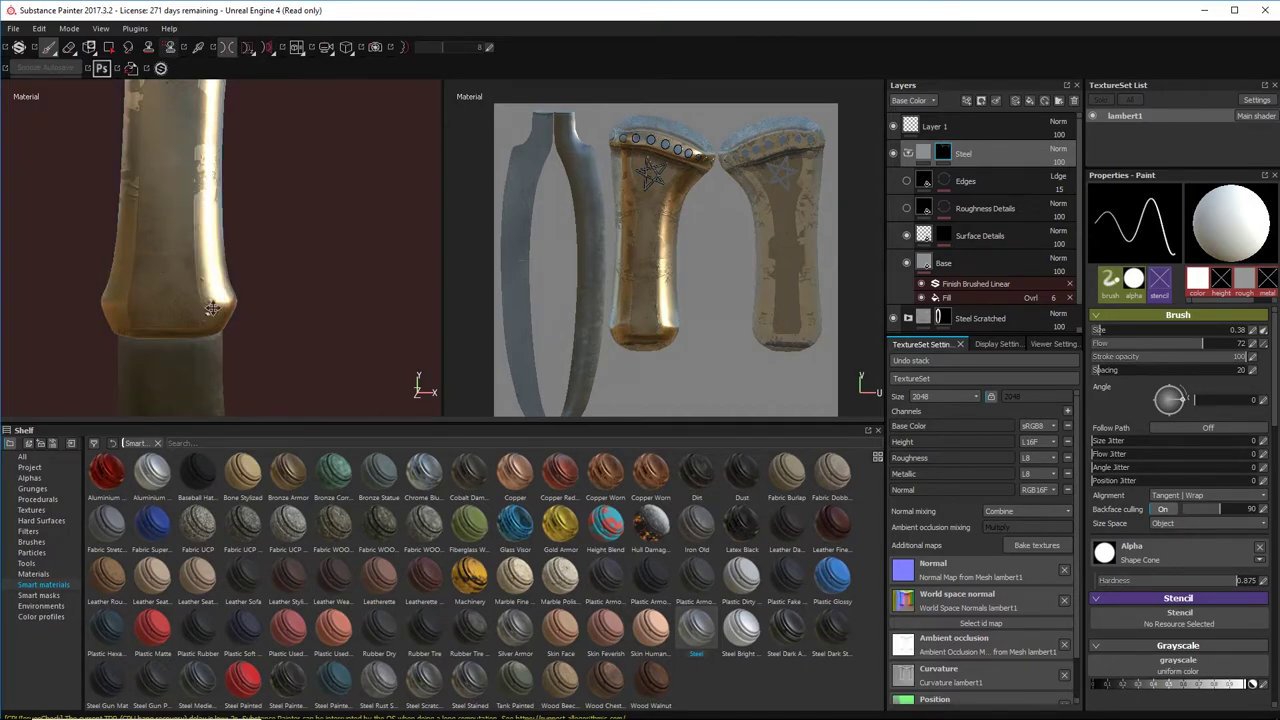
Step: Paint a straight steel line across the flat face's lower edge and continue it up the flared corner, redoing the corner segment once
right_click_drag(212, 308, 354, 287, "alt")
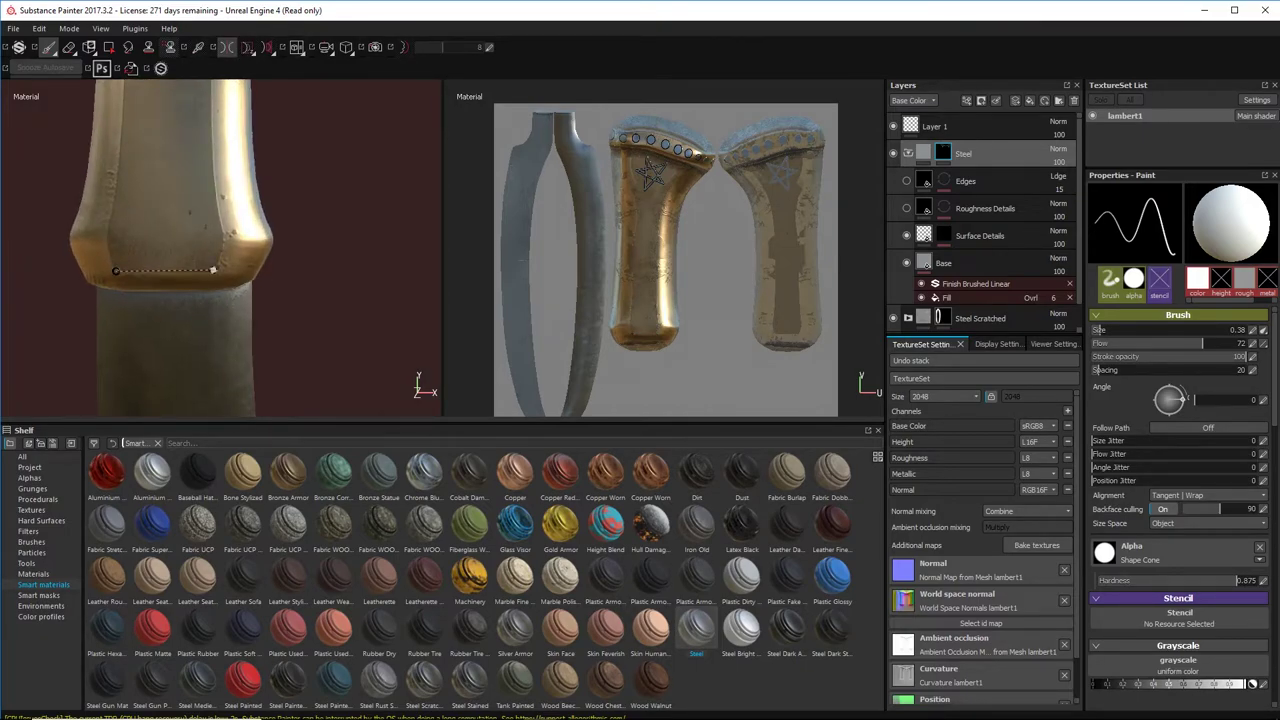
left_click(214, 270, "shift")
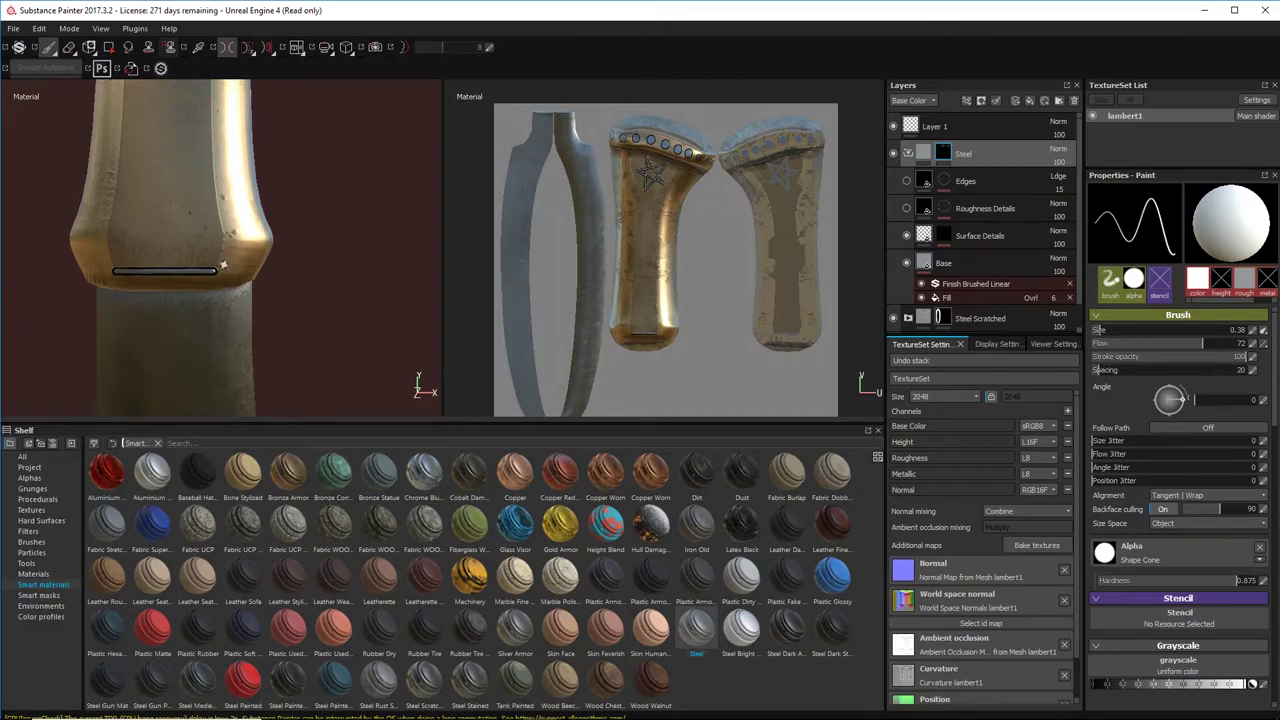
key("shift")
key("shift")
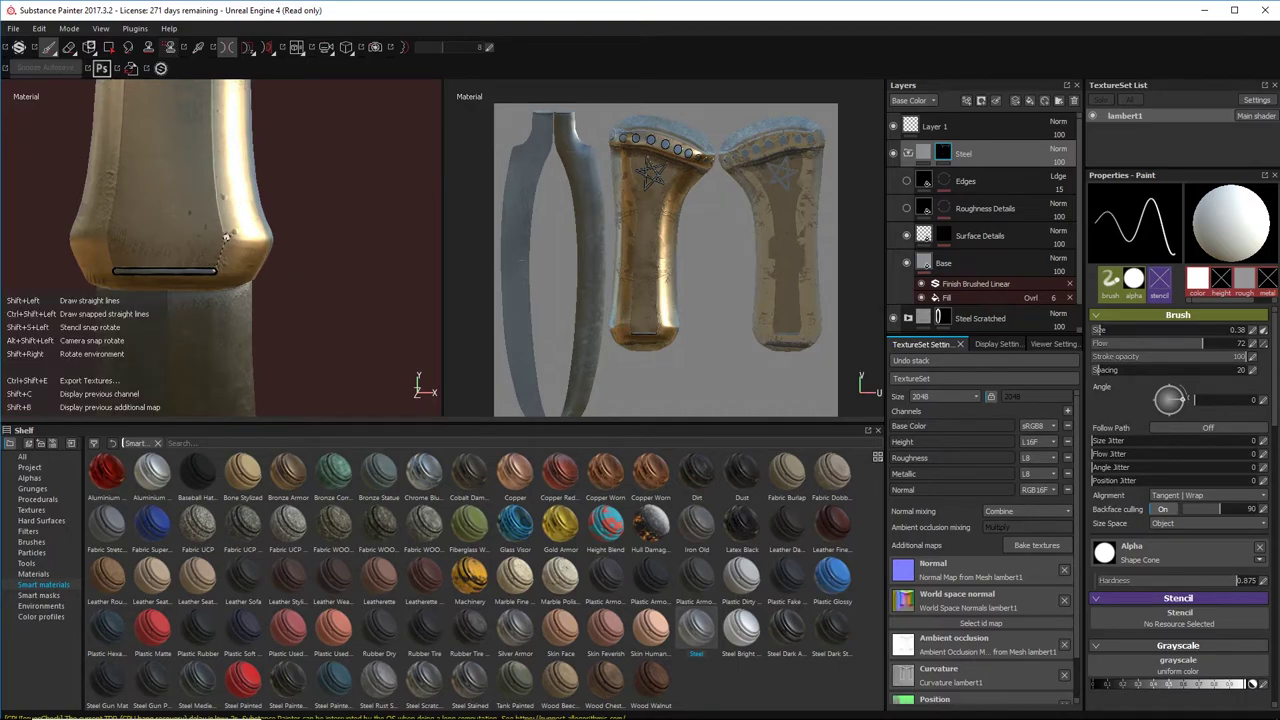
left_click(227, 236, "shift")
middle_click_drag(240, 190, 236, 260, "alt")
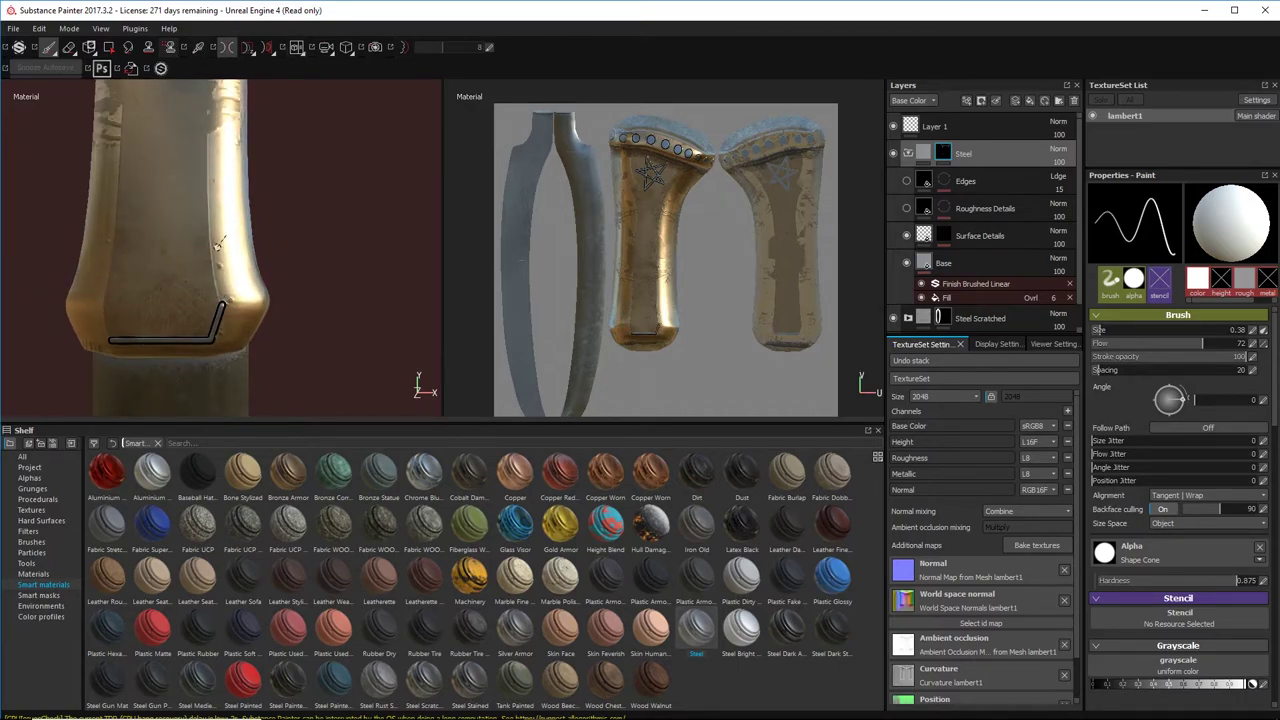
key("shift")
key("ctrl+z")
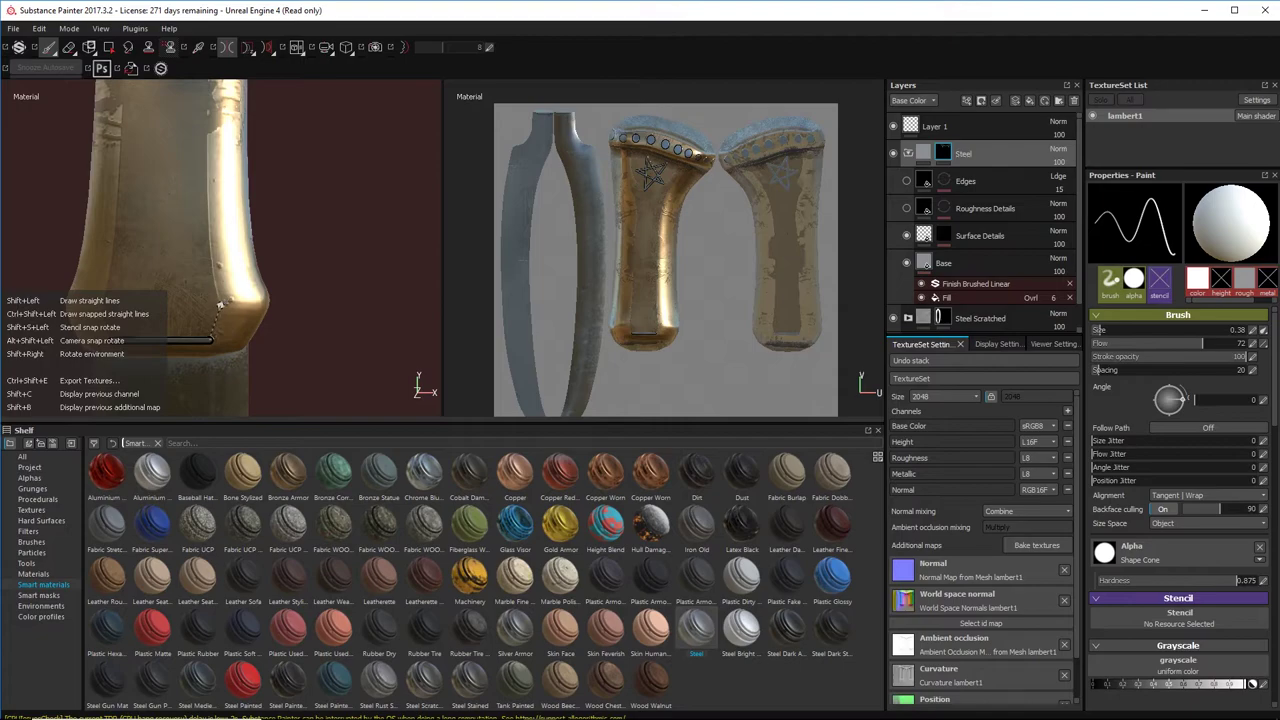
left_click(219, 297, "shift")
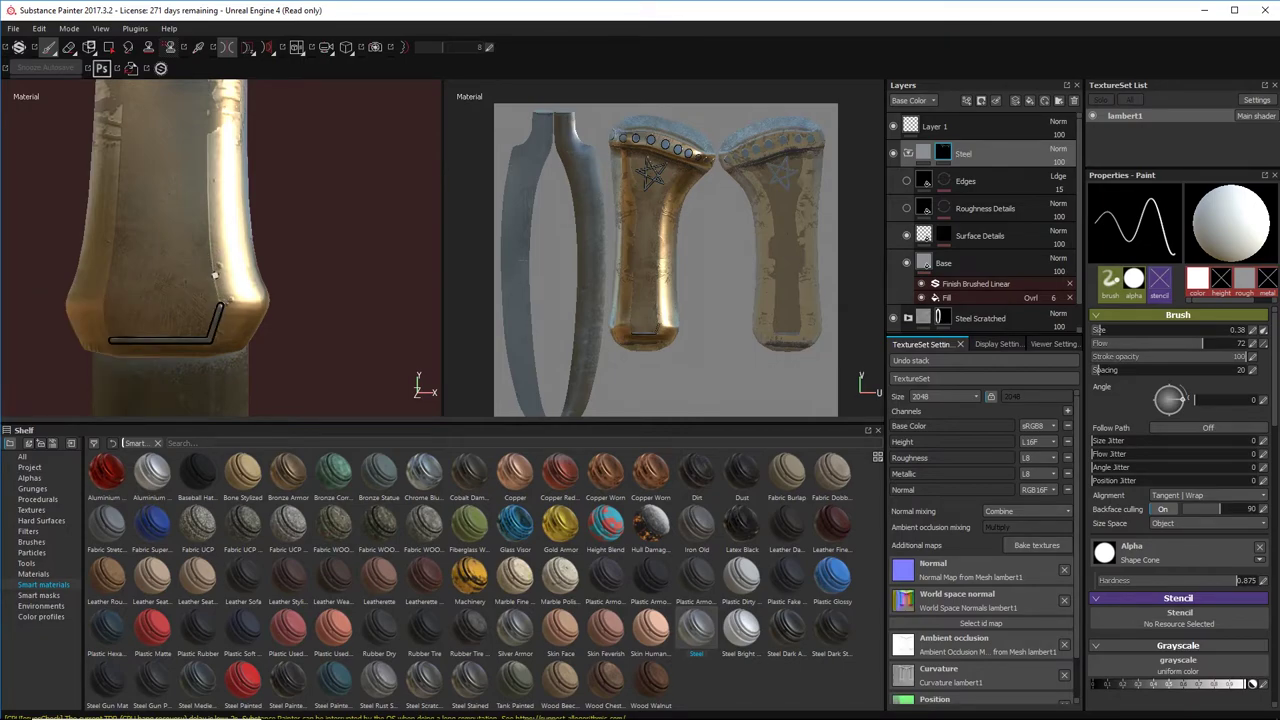
Step: Extend the steel outline in connected straight segments up the handle's inner edge to the start of the curve below the cap
left_click(214, 272, "shift")
left_click(210, 248, "shift")
left_click(209, 233, "shift")
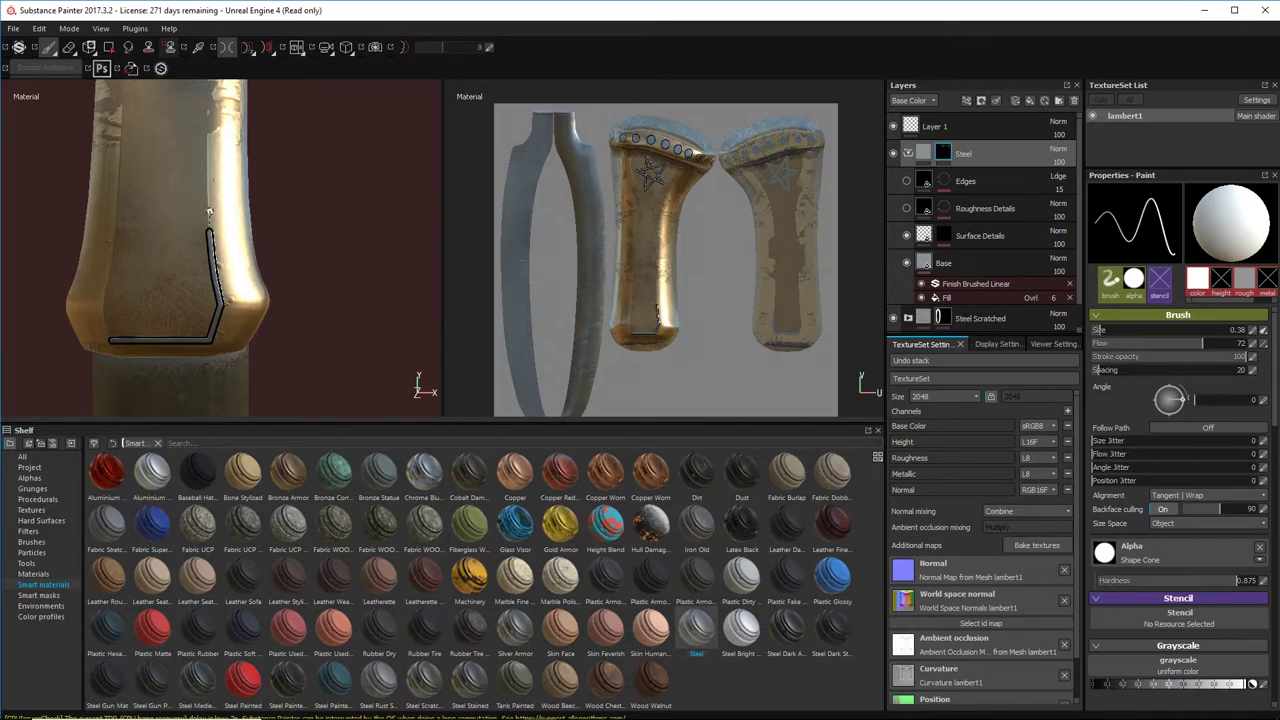
left_click(208, 135, "shift")
middle_click_drag(267, 148, 271, 402, "alt")
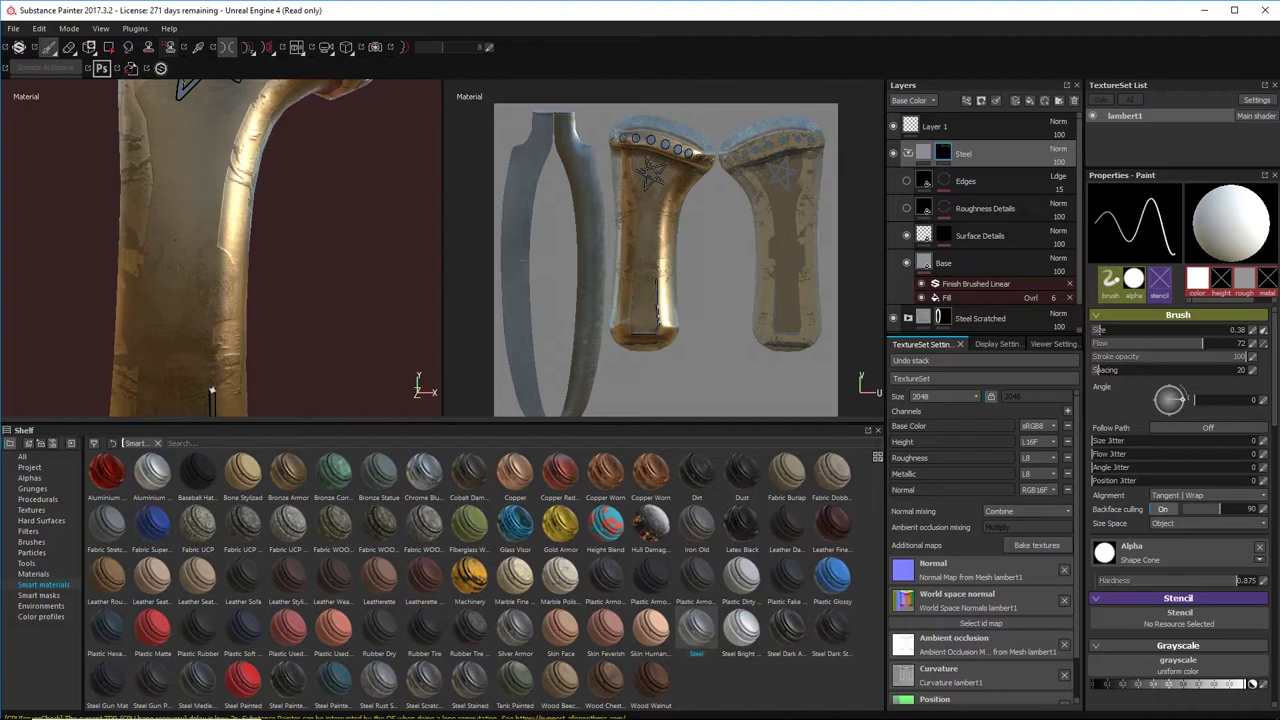
left_click(219, 299, "shift")
left_click(215, 233, "shift")
left_click(222, 178, "shift")
left_click(232, 141, "shift")
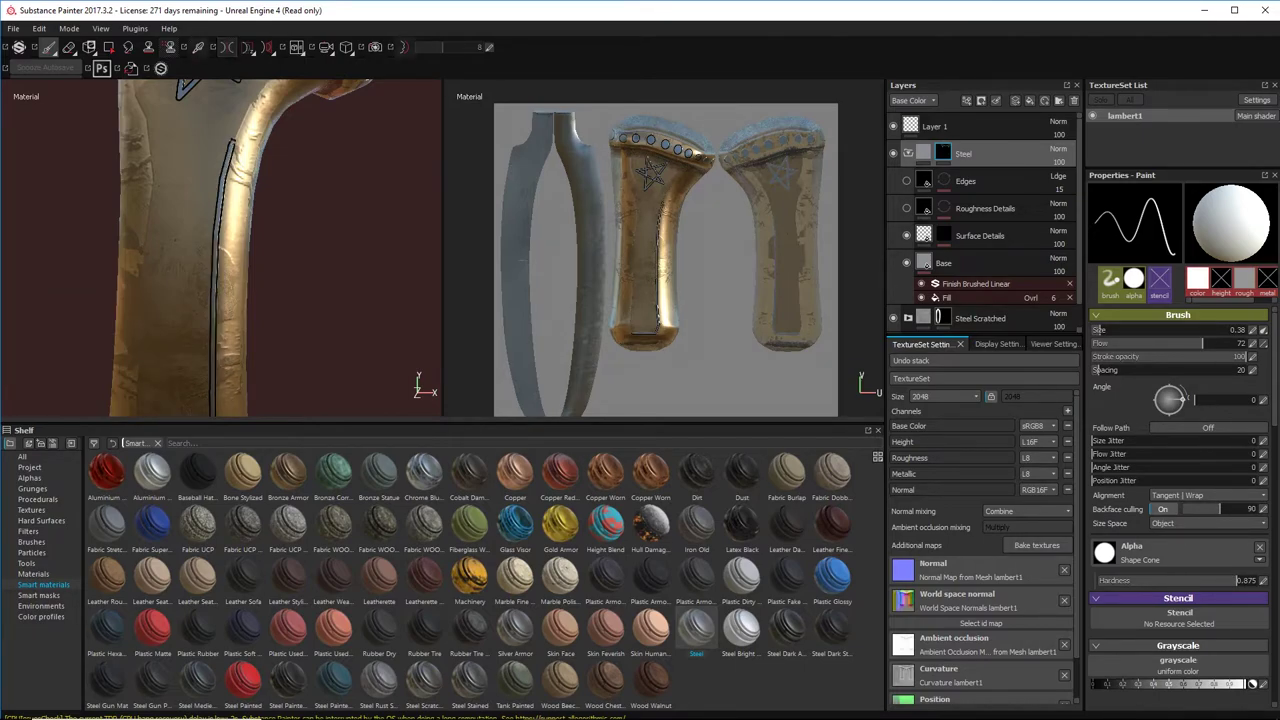
Step: Continue the steel outline around the handle's upper curve to the corner under the cap's narrow tip
left_click_drag(252, 152, 243, 214, "alt")
middle_click_drag(243, 214, 235, 302, "alt")
mouse_move(235, 302)
left_mouse_down("alt")
mouse_move(234, 282)
mouse_move(212, 305)
left_mouse_up("alt")
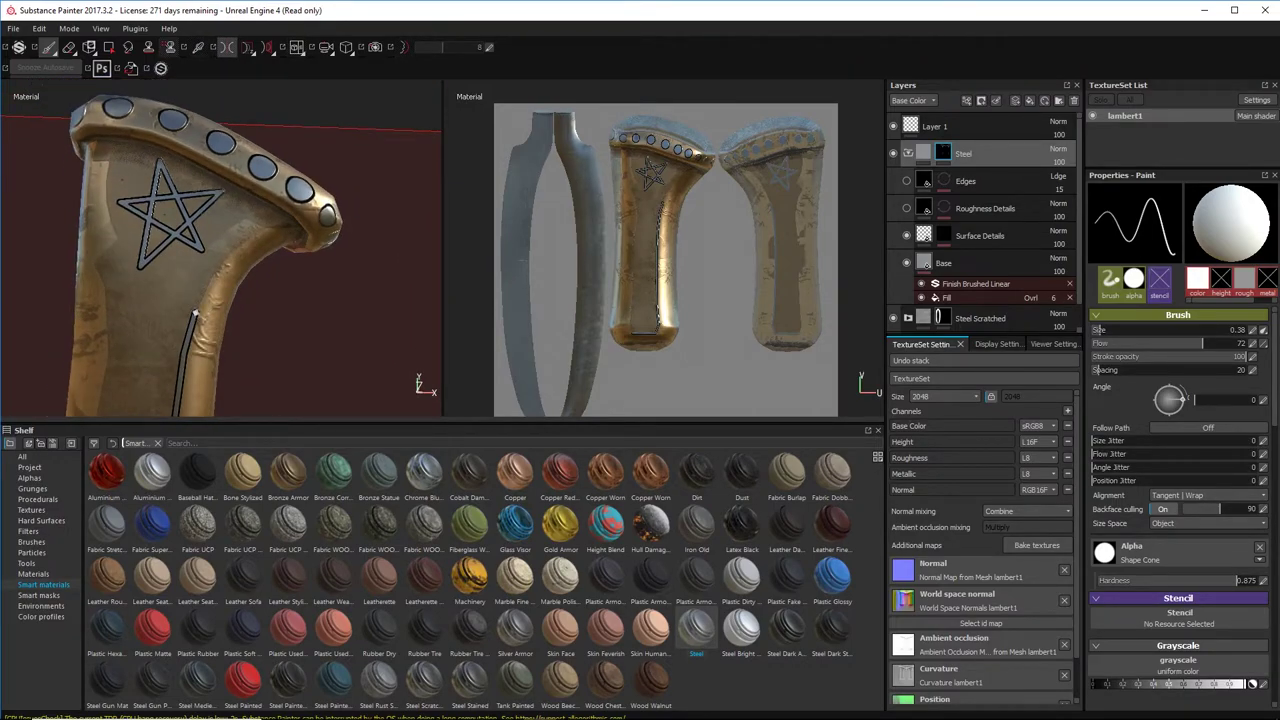
left_click(215, 276, "shift")
left_click(266, 232, "shift")
left_click(288, 219, "shift")
Step: Paint connected straight steel segments under the cap from the tip corner back past the star
left_click_drag(290, 220, 214, 248, "alt")
scroll(213, 244, "up", 3)
middle_click_drag(213, 243, 212, 231, "alt")
left_click_drag(212, 231, 258, 208, "alt")
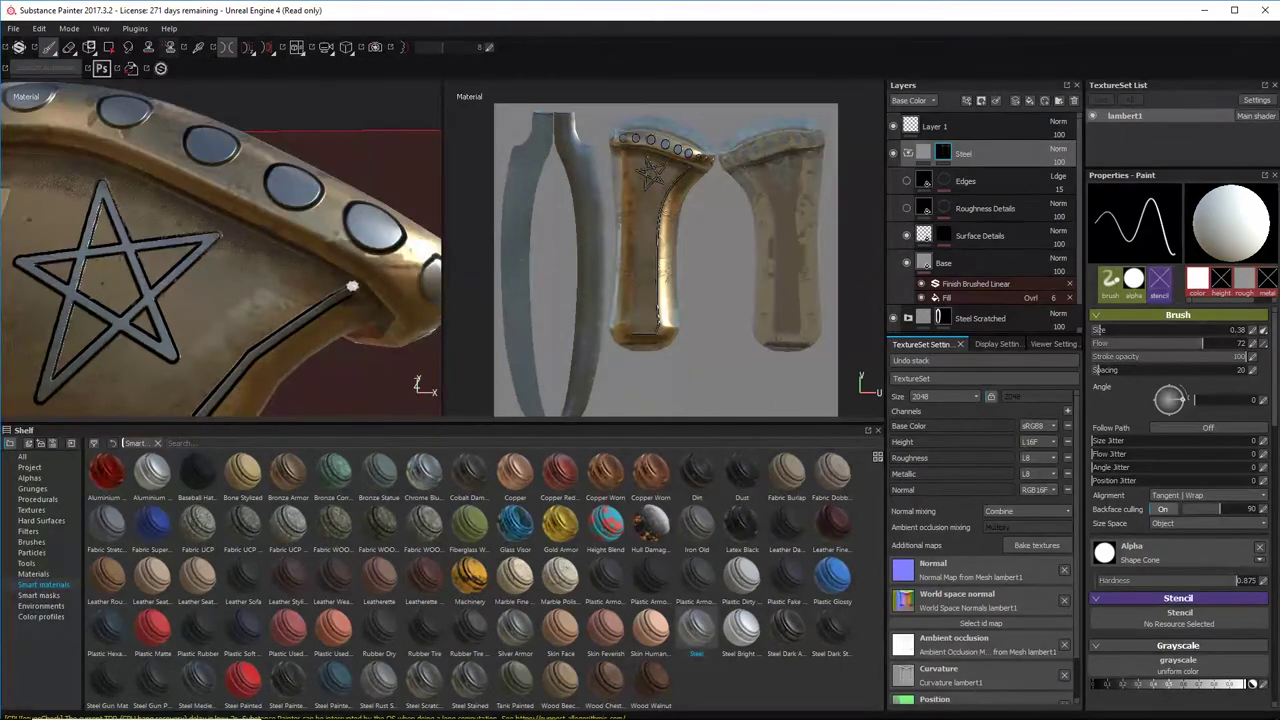
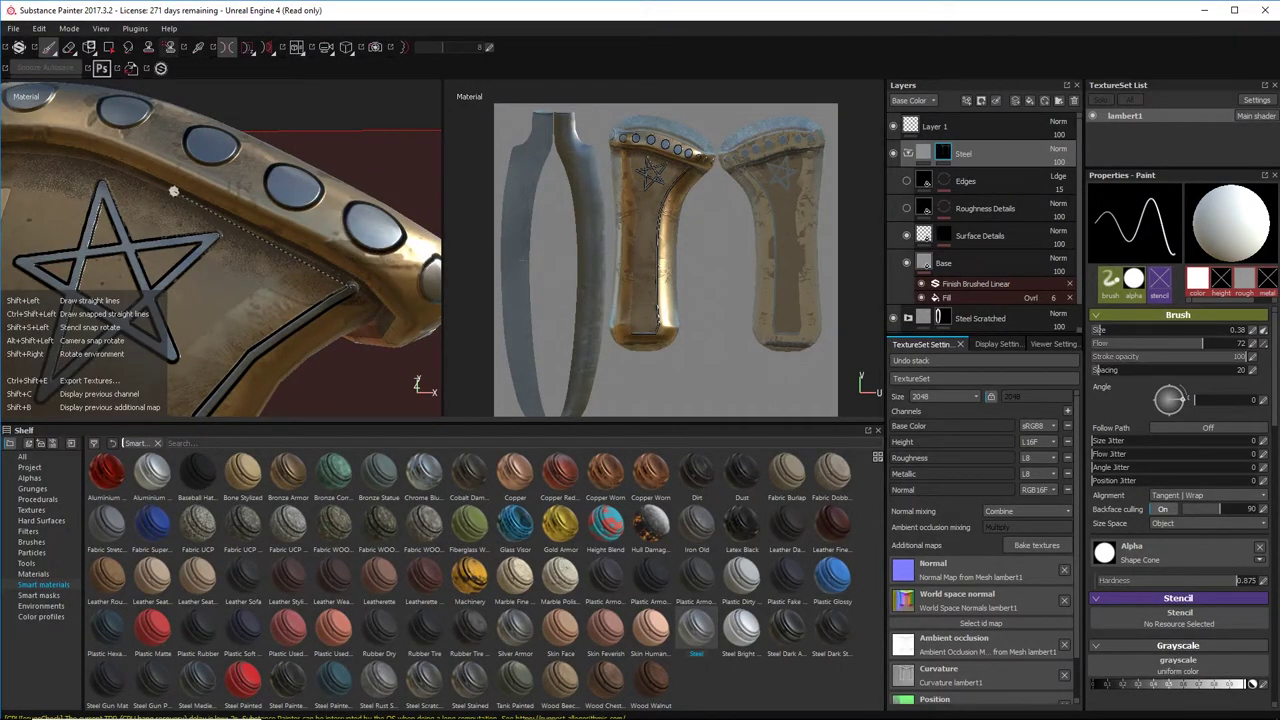
left_click(322, 268, "shift")
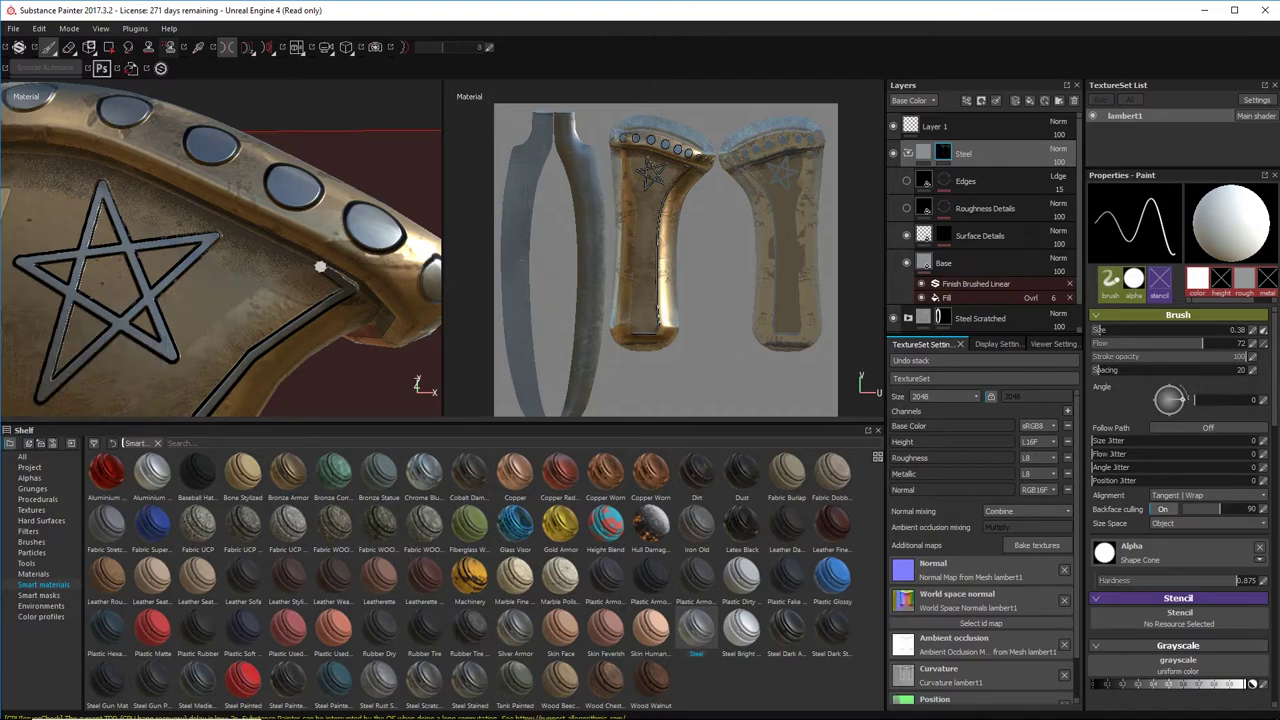
left_click(285, 246, "shift")
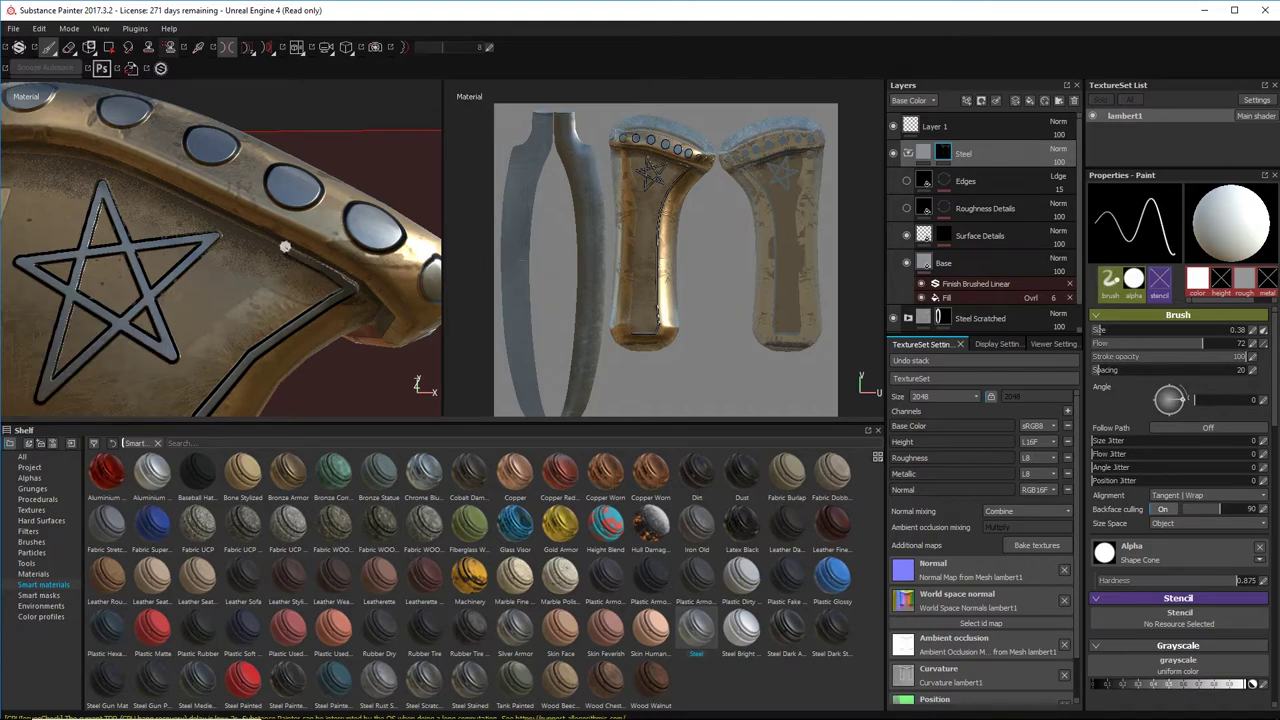
left_click(229, 219, "shift")
left_click(163, 191, "shift")
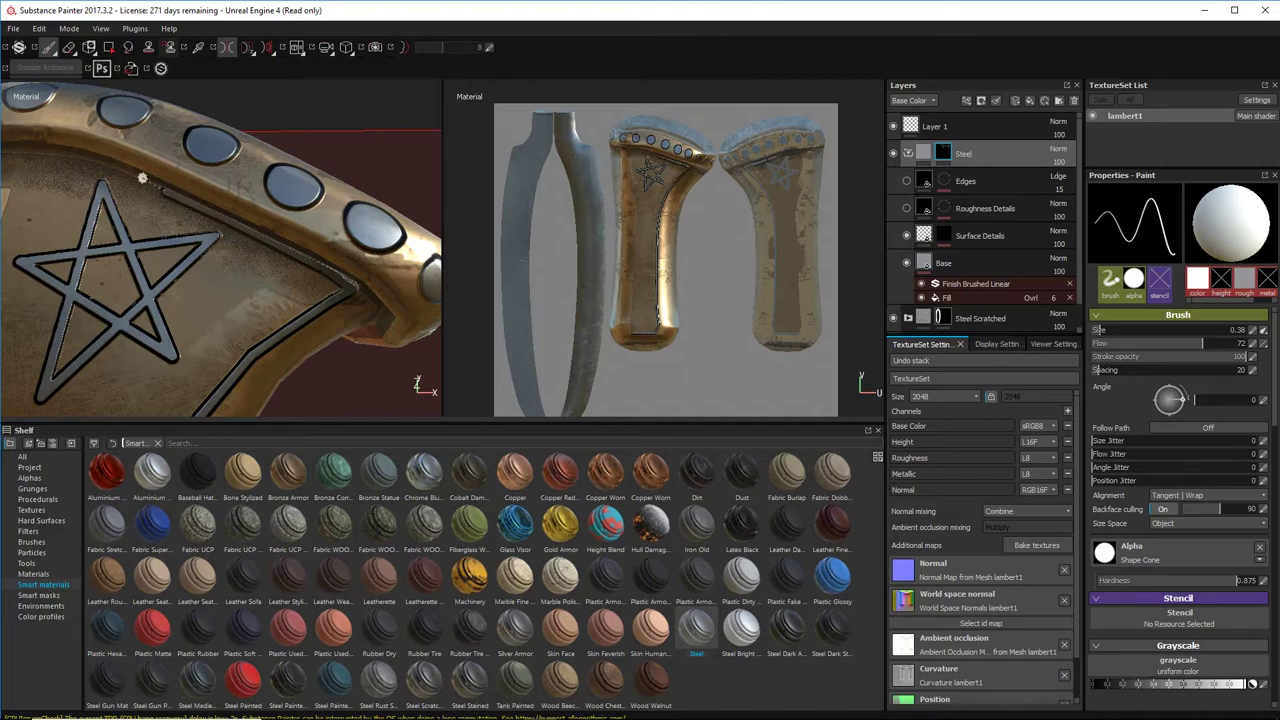
left_click(124, 171, "shift")
left_click(91, 158, "shift")
Step: Finish the steel outline under the cap up to the flat face's back corner
scroll(92, 163, "down", 3)
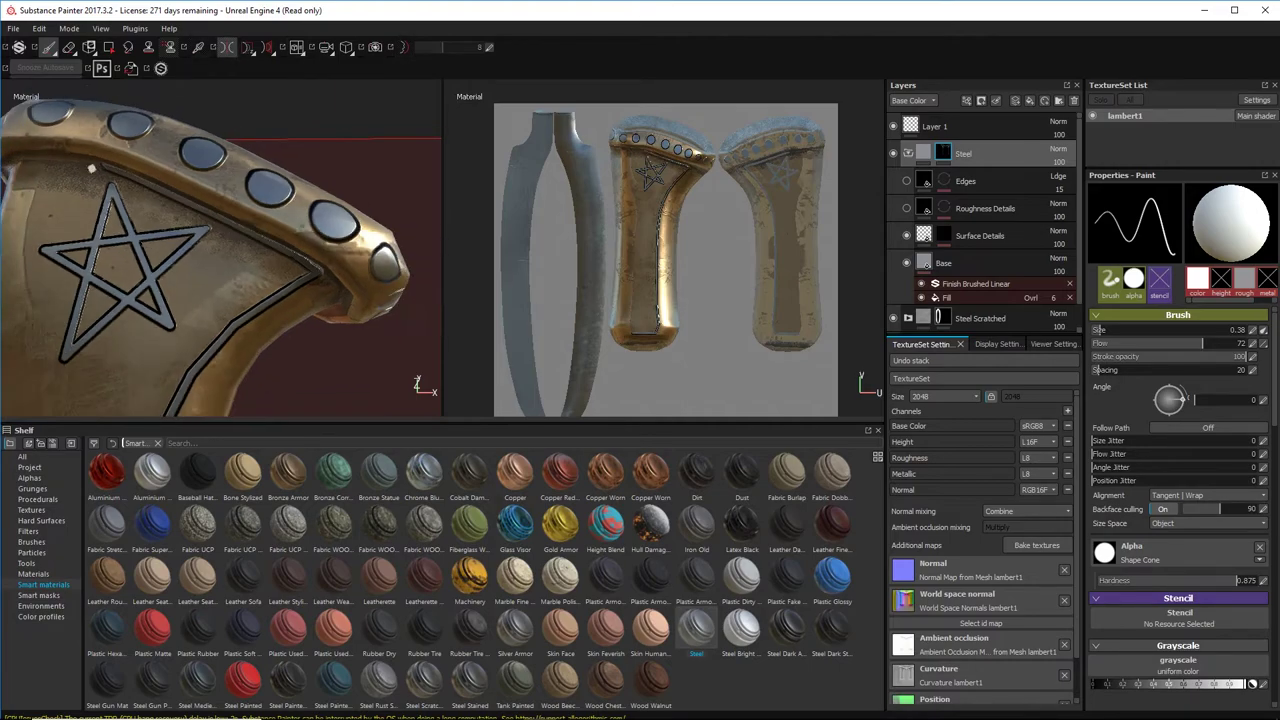
mouse_move(92, 164)
left_mouse_down("alt")
mouse_move(289, 203)
mouse_move(318, 200)
mouse_move(304, 173)
left_mouse_up("alt")
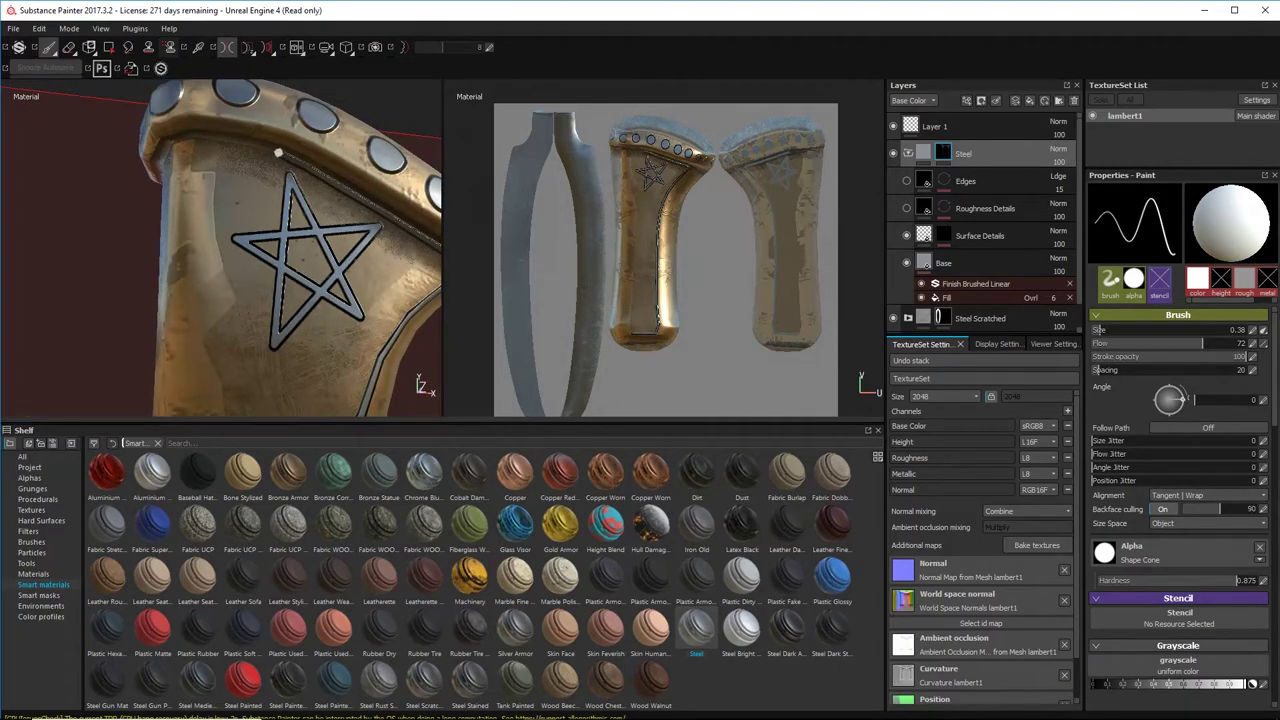
left_click(228, 142, "shift")
left_click(206, 143, "shift")
left_click(199, 142, "shift")
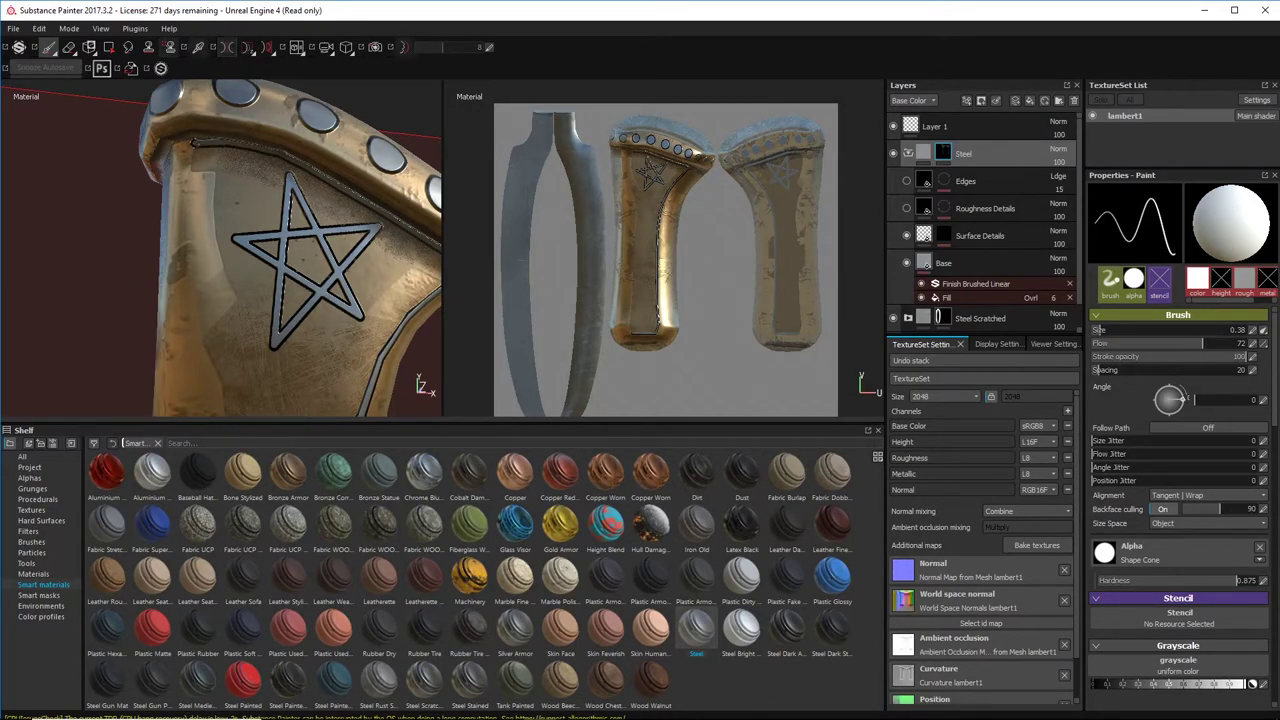
Step: Paint connected straight steel segments from the flat face's back corner under the cap down its back edge past the star
right_click_drag(198, 142, 98, 180, "alt")
middle_click_drag(235, 230, 227, 70, "alt")
left_click_drag(227, 70, 275, 170, "alt")
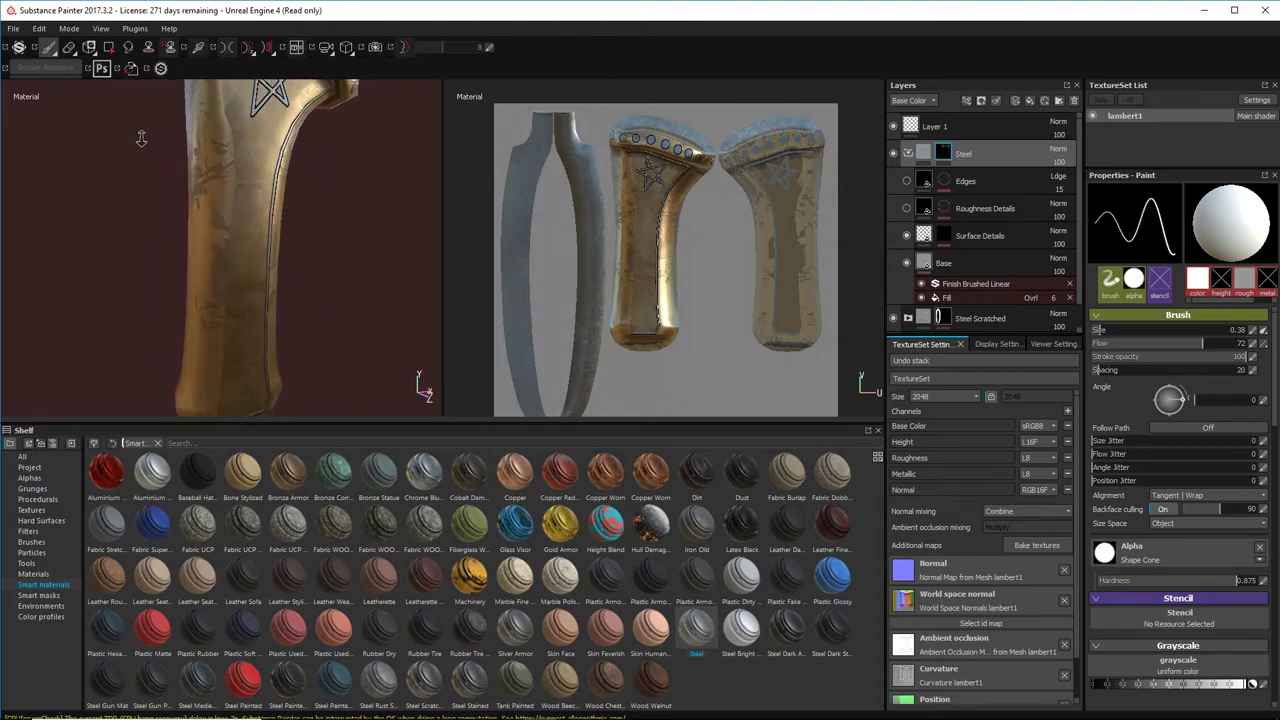
right_click_drag(275, 190, 238, 216, "alt")
left_click_drag(238, 216, 204, 190, "alt")
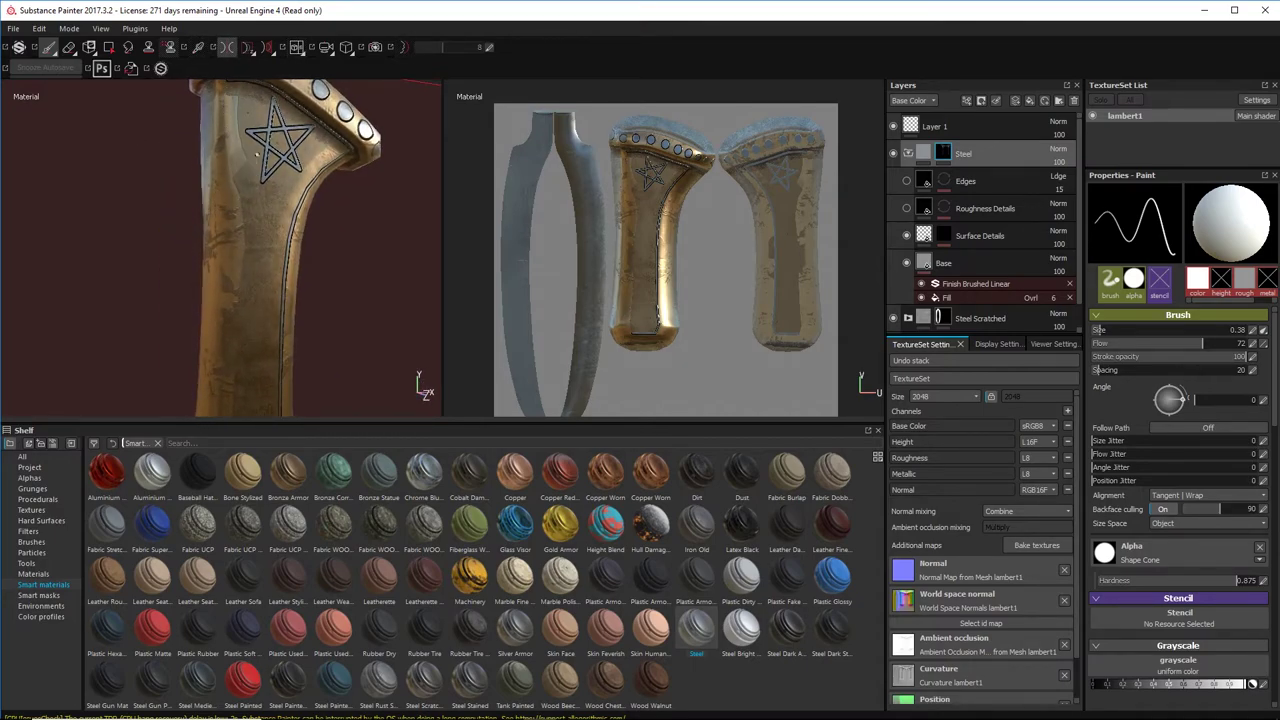
middle_click_drag(257, 155, 268, 278, "alt")
right_click_drag(268, 278, 239, 217, "alt")
mouse_move(251, 210)
left_mouse_down("alt")
mouse_move(249, 195)
mouse_move(233, 240)
left_mouse_up("alt")
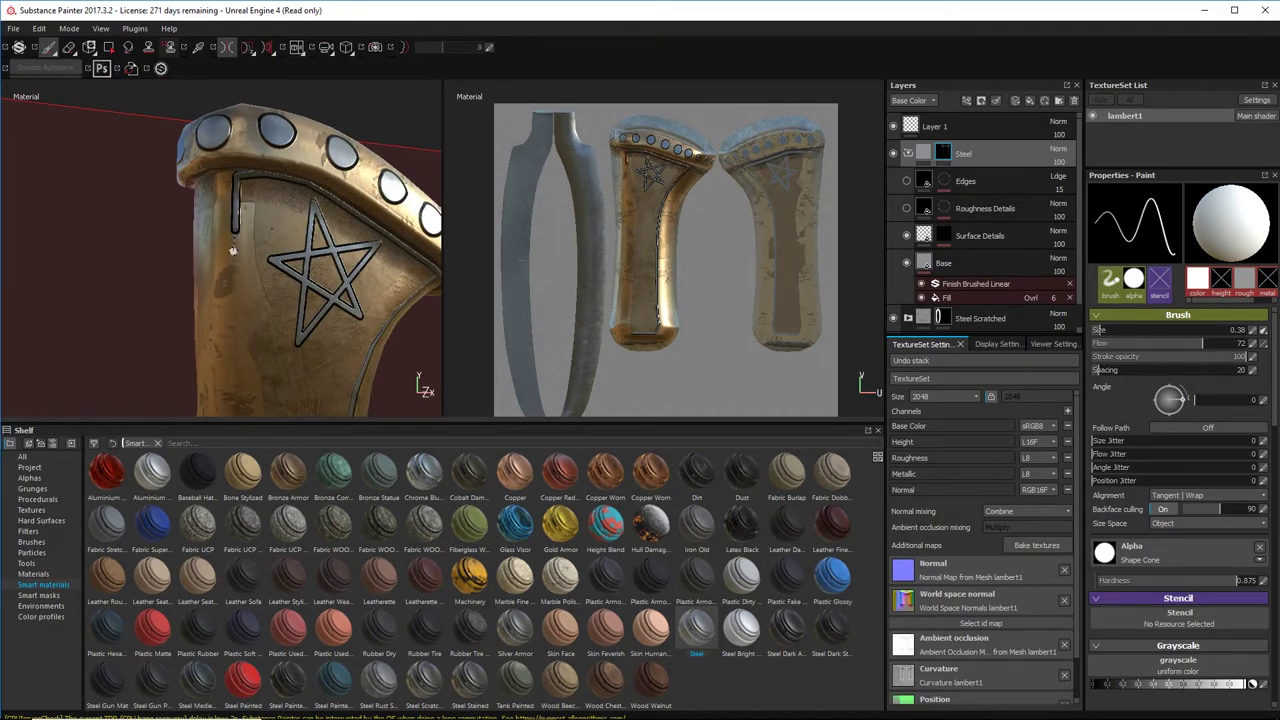
left_click(236, 283, "shift")
left_click(242, 316, "shift")
left_click(258, 360, "shift")
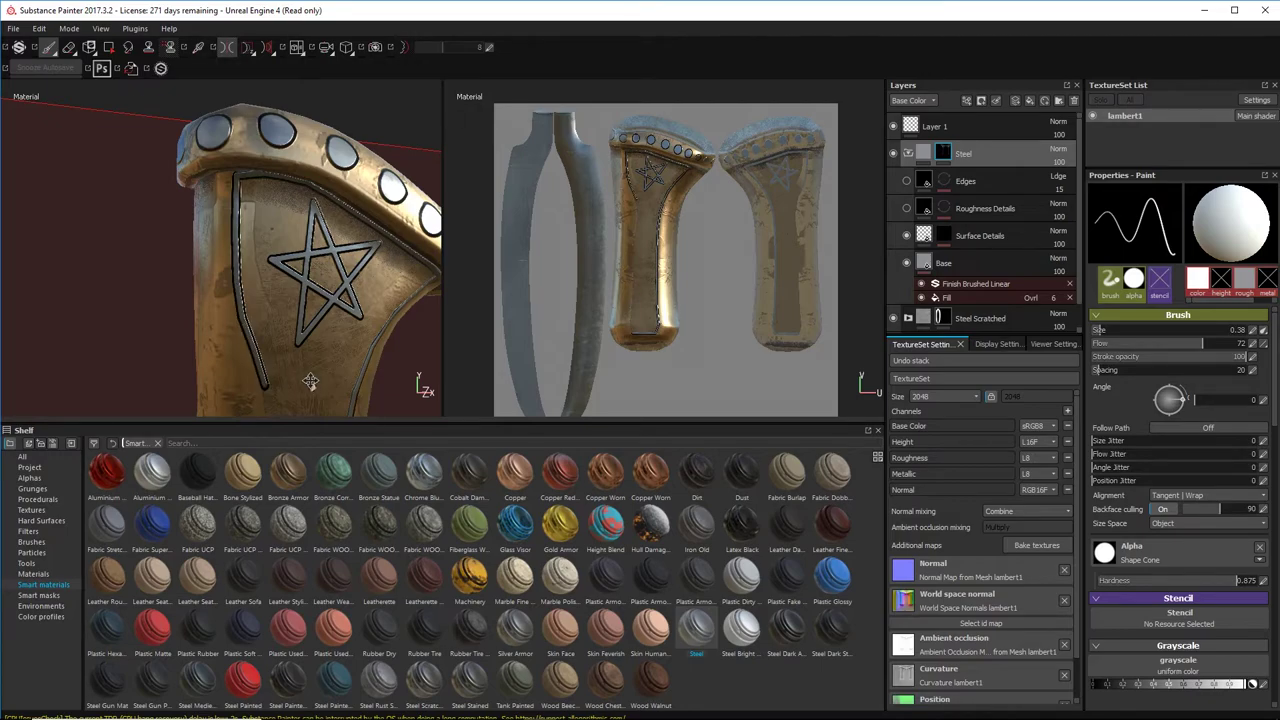
Step: Continue the steel outline with short straight segments around the bend where the flat face narrows below the star
middle_click_drag(311, 380, 283, 230, "alt")
left_click_drag(128, 154, 220, 110, "alt")
left_click_drag(220, 242, 246, 236, "alt")
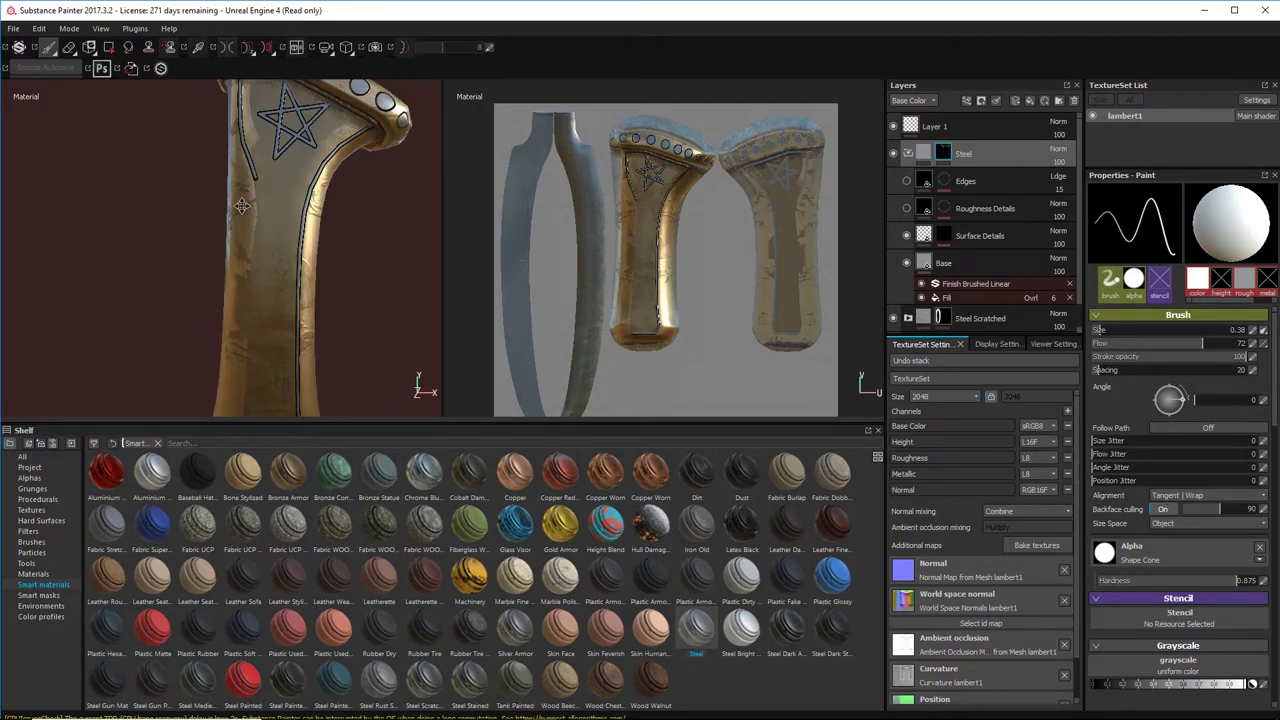
middle_click_drag(283, 183, 225, 184, "alt")
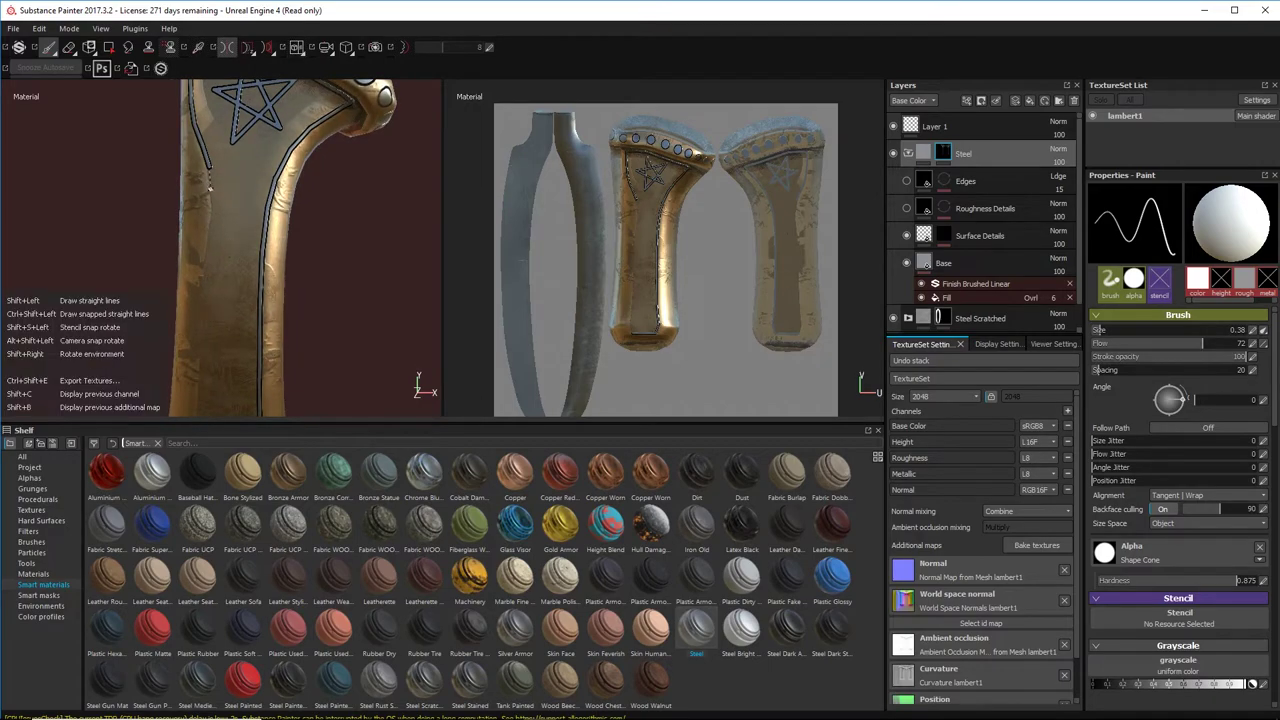
left_click(214, 190, "shift")
left_click(211, 219, "shift")
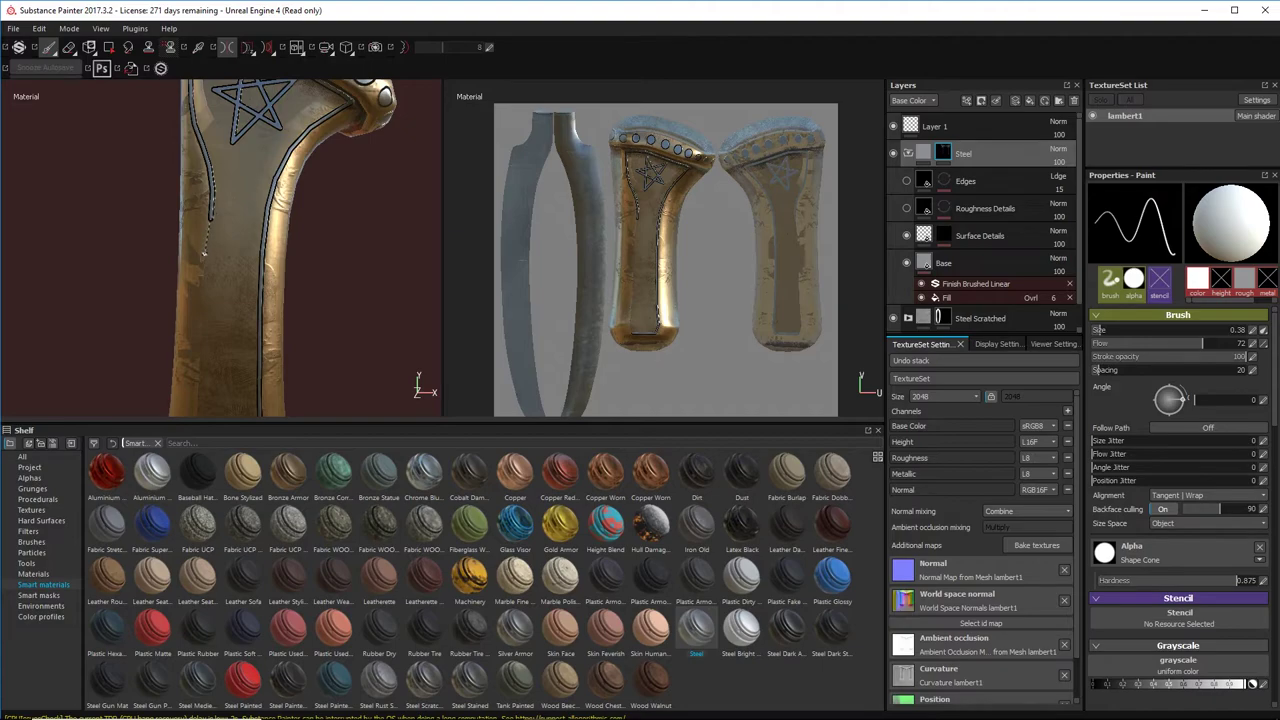
Step: Extend the steel outline in straight segments down the grip's back edge to meet the existing line at the base
left_click(205, 268, "shift")
left_click(202, 311, "shift")
left_click(200, 362, "shift")
middle_click_drag(294, 312, 311, 166, "alt")
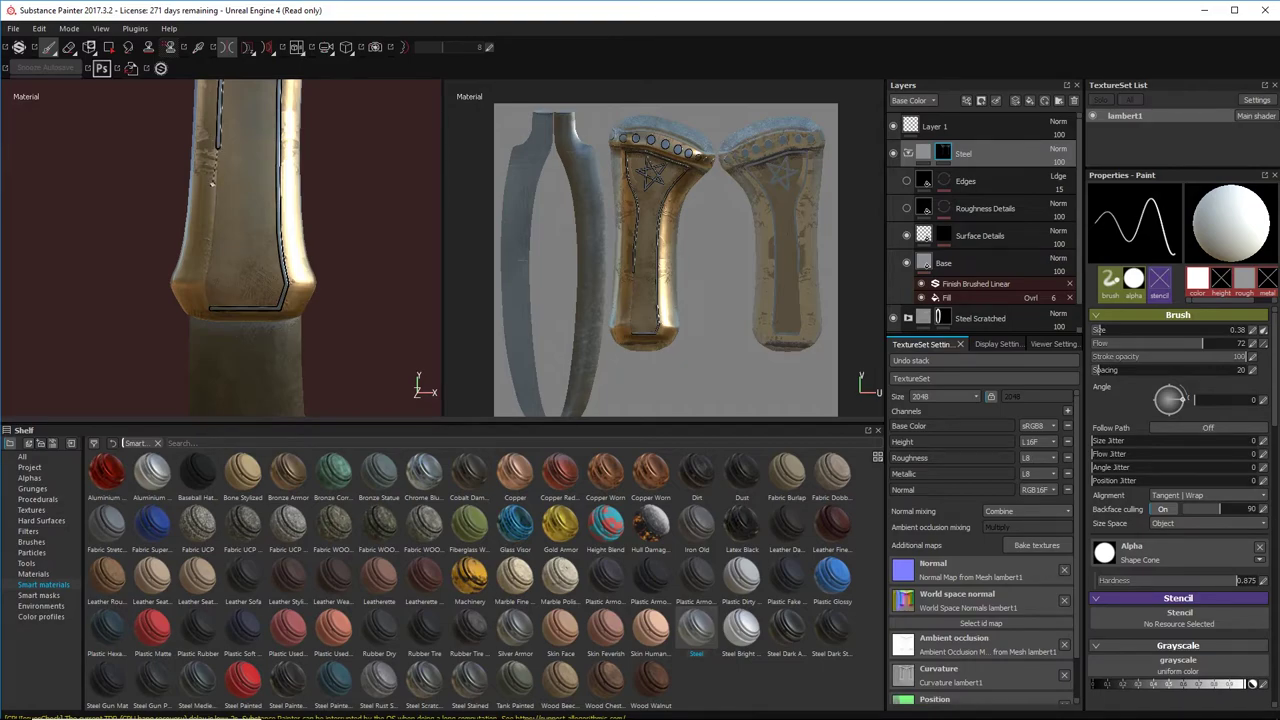
left_click(214, 207, "shift")
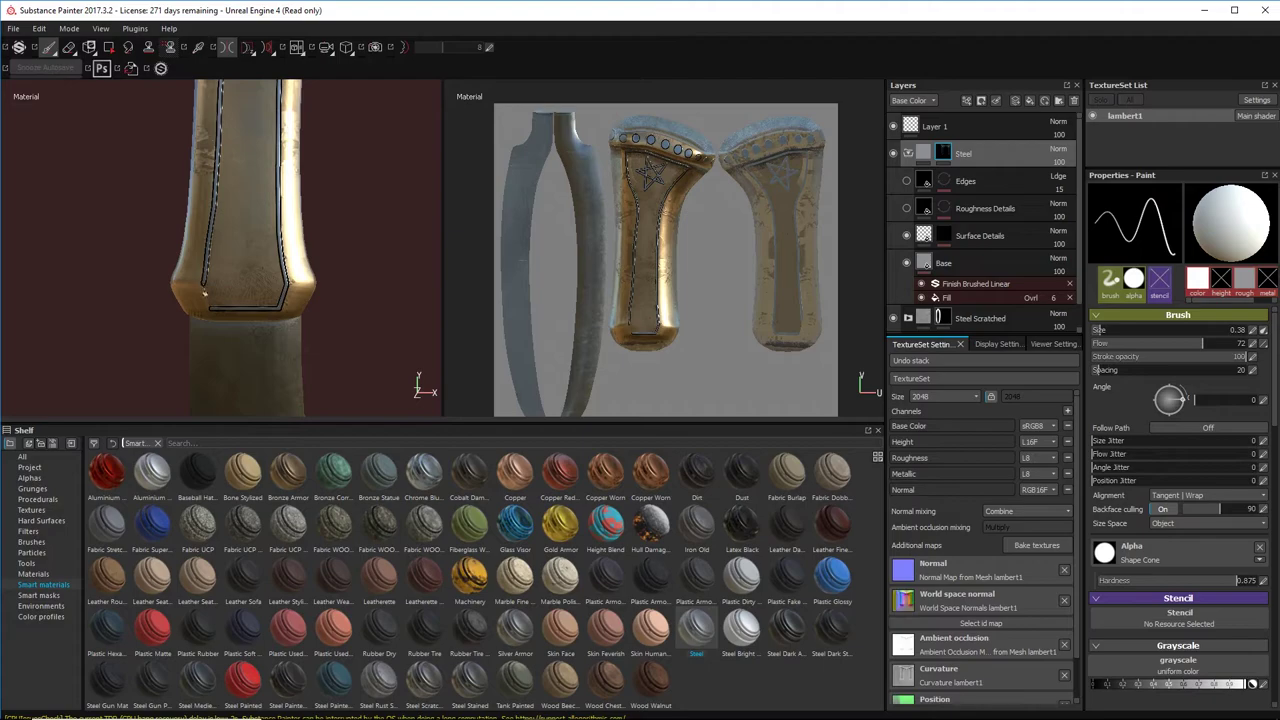
Step: Examine the steel outline along the whole handle on both the painted and the mirrored side
left_click_drag(257, 313, 275, 313, "alt")
right_click_drag(275, 313, 255, 280, "alt")
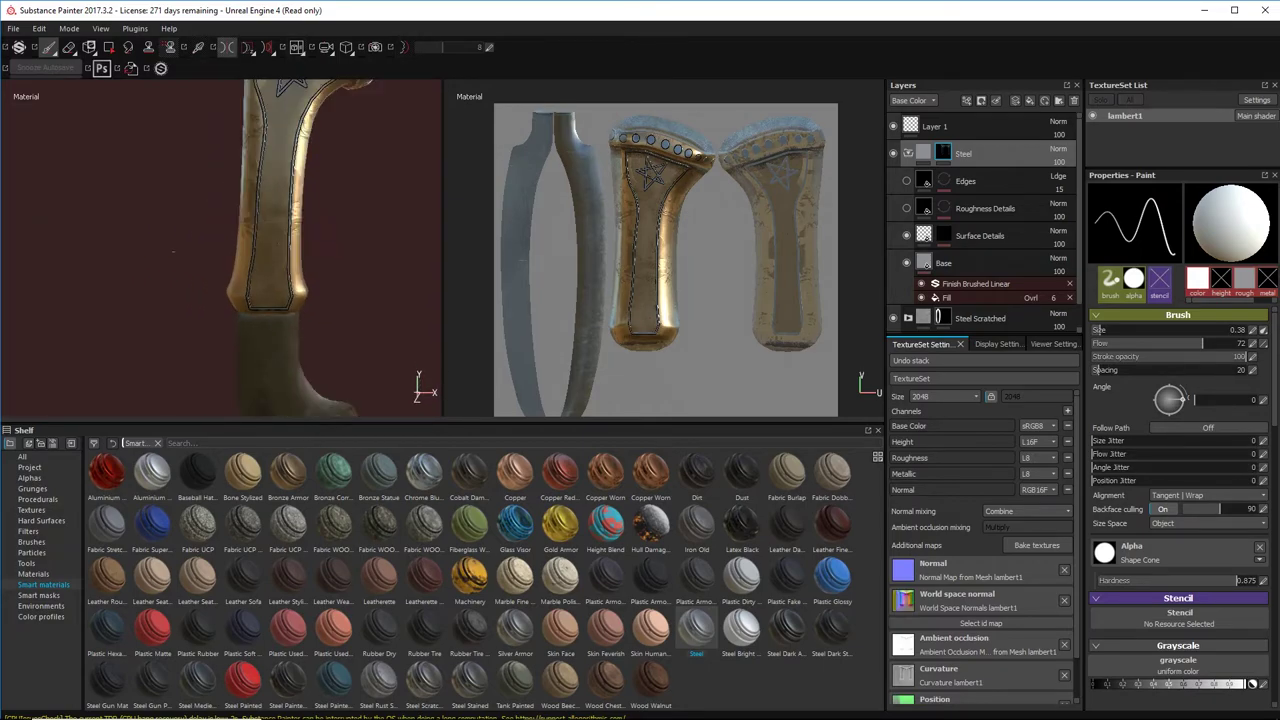
middle_click_drag(255, 280, 243, 311, "alt")
left_click_drag(243, 311, 157, 266, "alt")
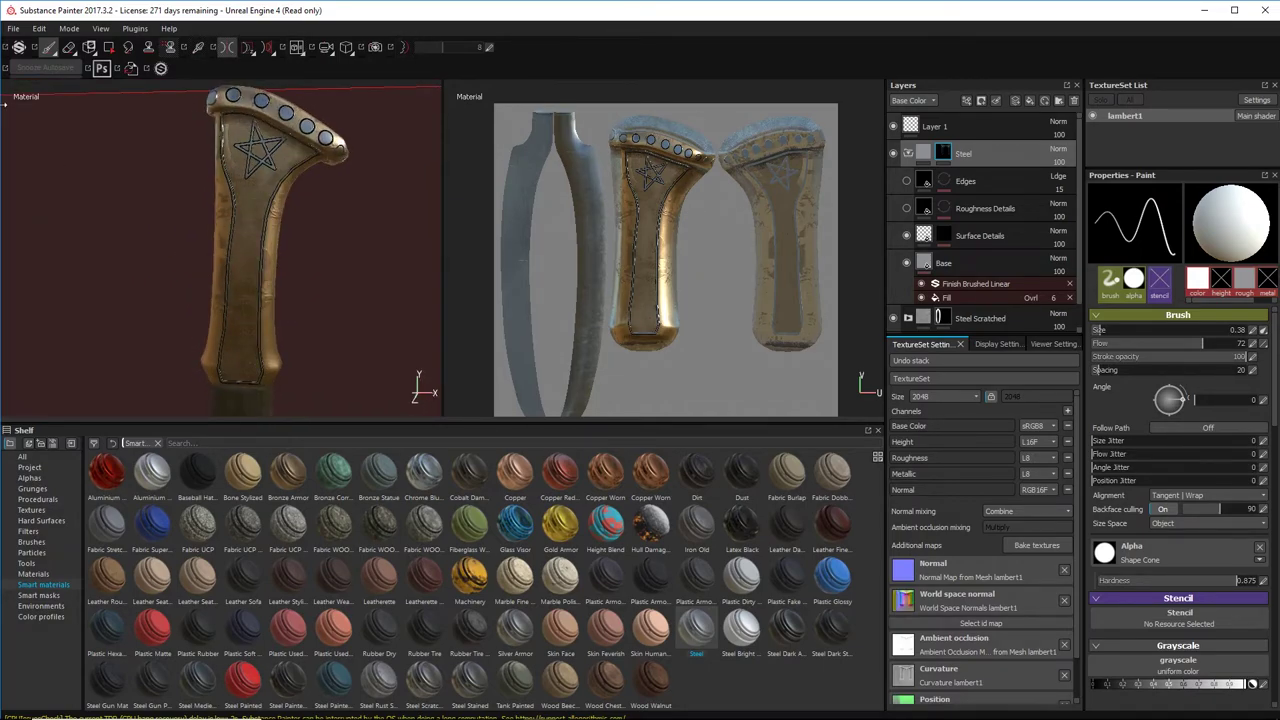
left_click(14, 32)
left_click_drag(246, 172, 305, 172, "alt")
mouse_move(237, 200)
left_mouse_down("alt")
mouse_move(258, 194)
mouse_move(243, 186)
left_mouse_up("alt")
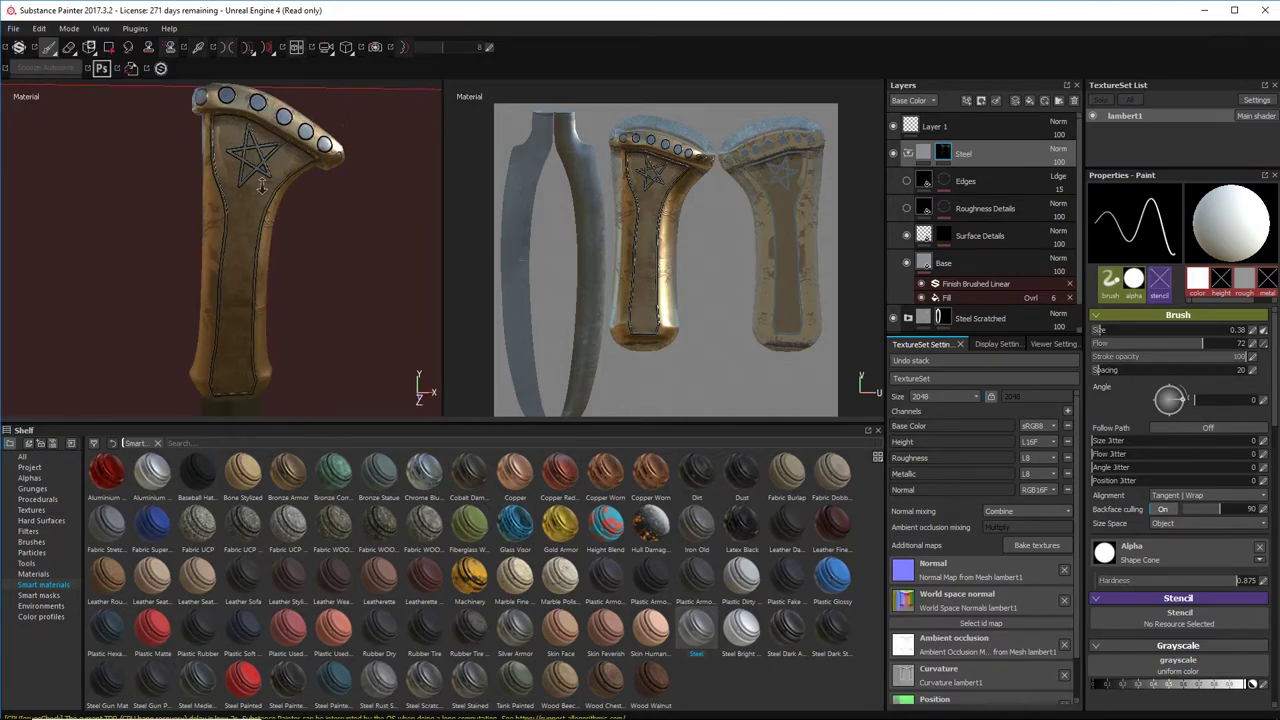
right_click_drag(243, 186, 266, 171, "alt")
left_click_drag(266, 171, 390, 182, "alt")
right_click_drag(390, 182, 312, 236, "alt")
middle_click_drag(312, 236, 295, 169, "alt")
middle_click_drag(248, 244, 257, 208, "alt")
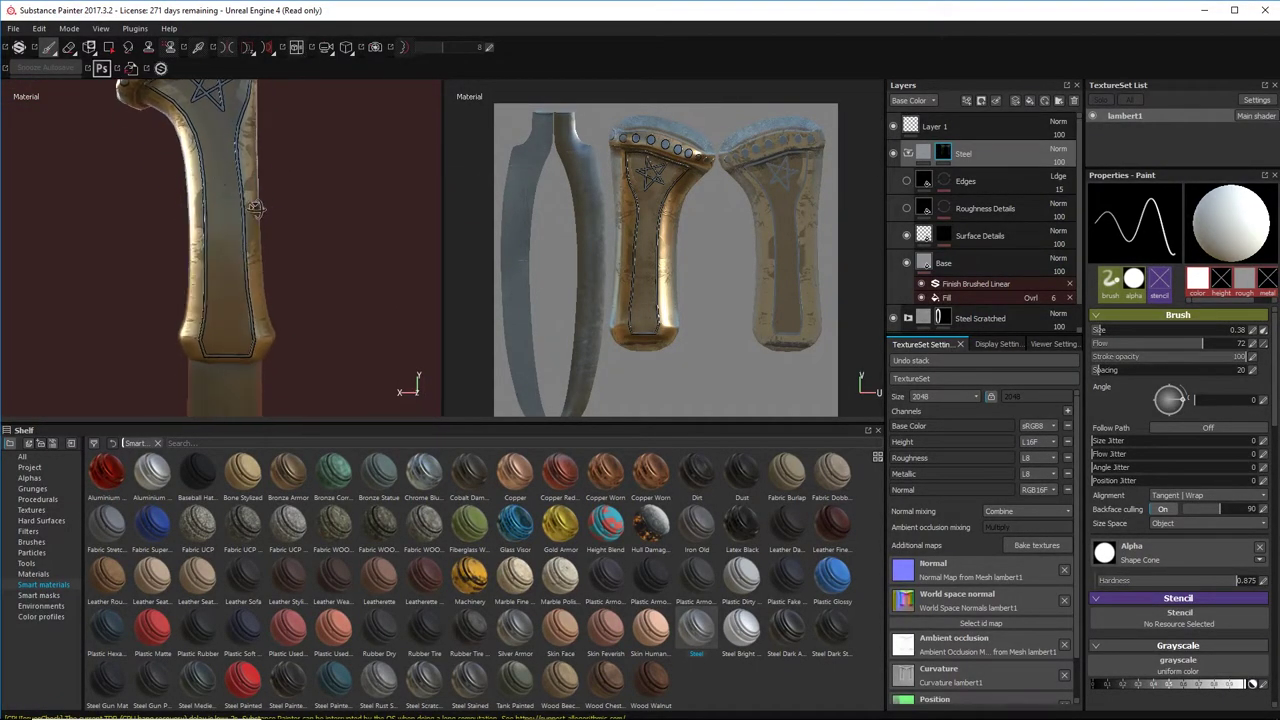
Step: Try a freehand wavy steel line along the lower flat face on the mirrored side of the handle
right_click_drag(298, 244, 308, 226, "alt")
middle_click_drag(308, 226, 320, 266, "alt")
left_click_drag(320, 266, 302, 258, "alt")
middle_click_drag(302, 258, 288, 191, "alt")
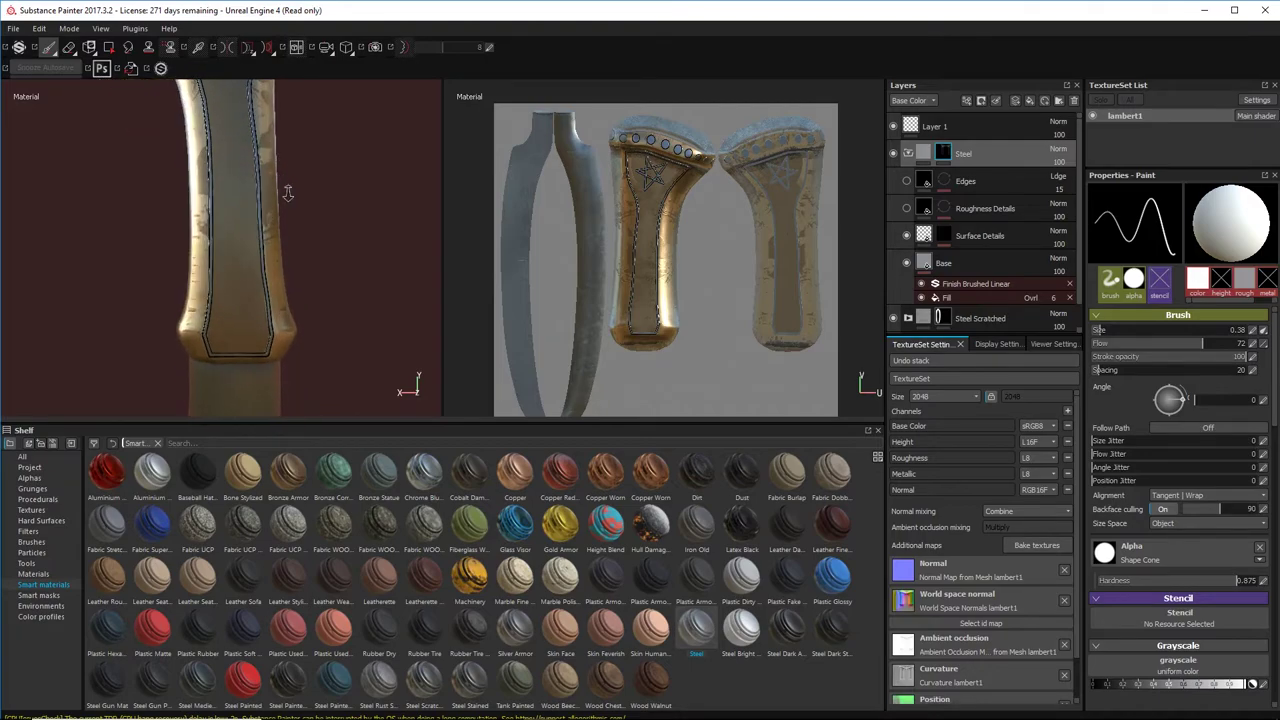
right_click_drag(288, 191, 302, 241, "alt")
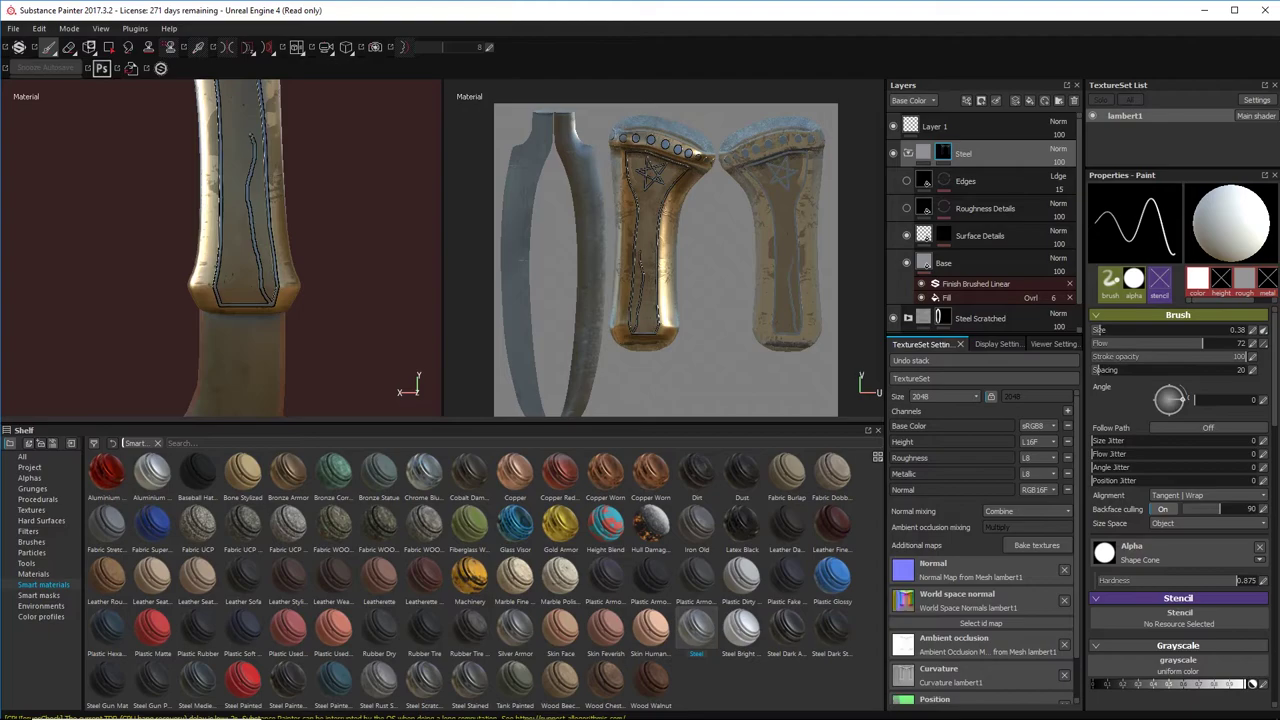
middle_click_drag(316, 124, 318, 228, "alt")
right_click_drag(312, 236, 305, 238, "alt")
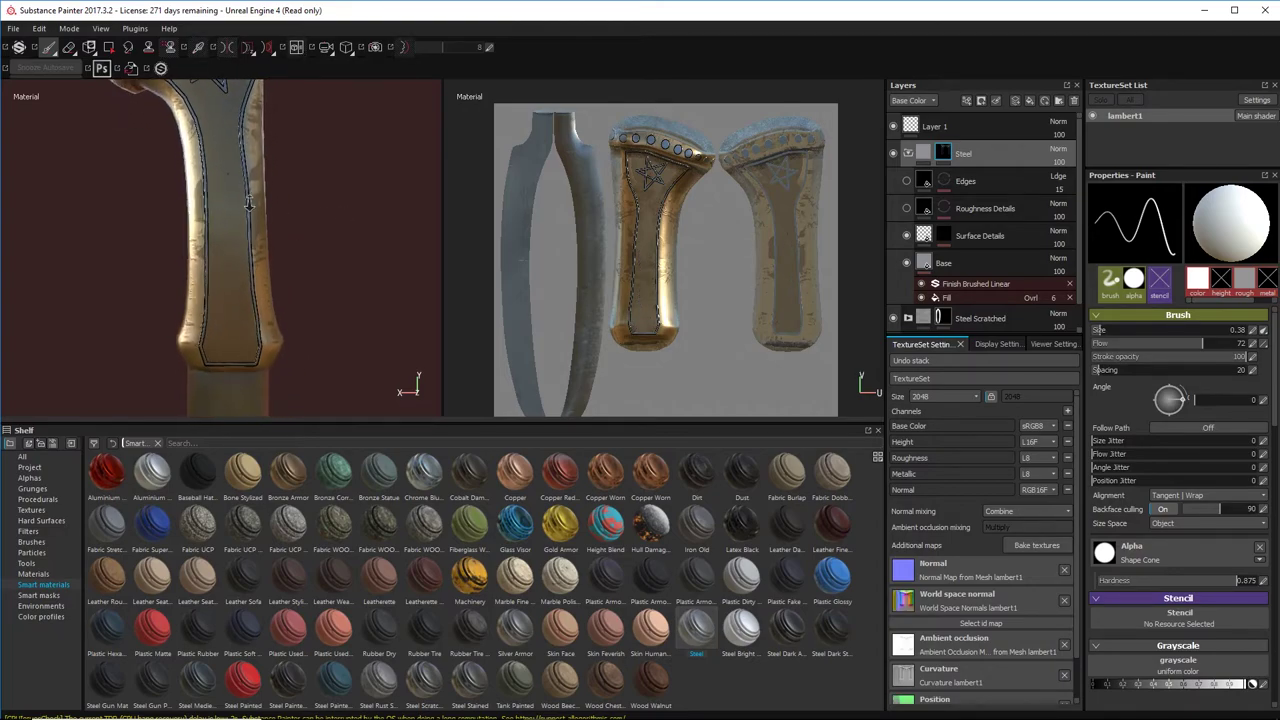
Step: Try short steel notches across the rounded edge of the lower handle, and undo them
middle_click_drag(305, 238, 300, 183, "alt")
right_click_drag(301, 190, 312, 212, "alt")
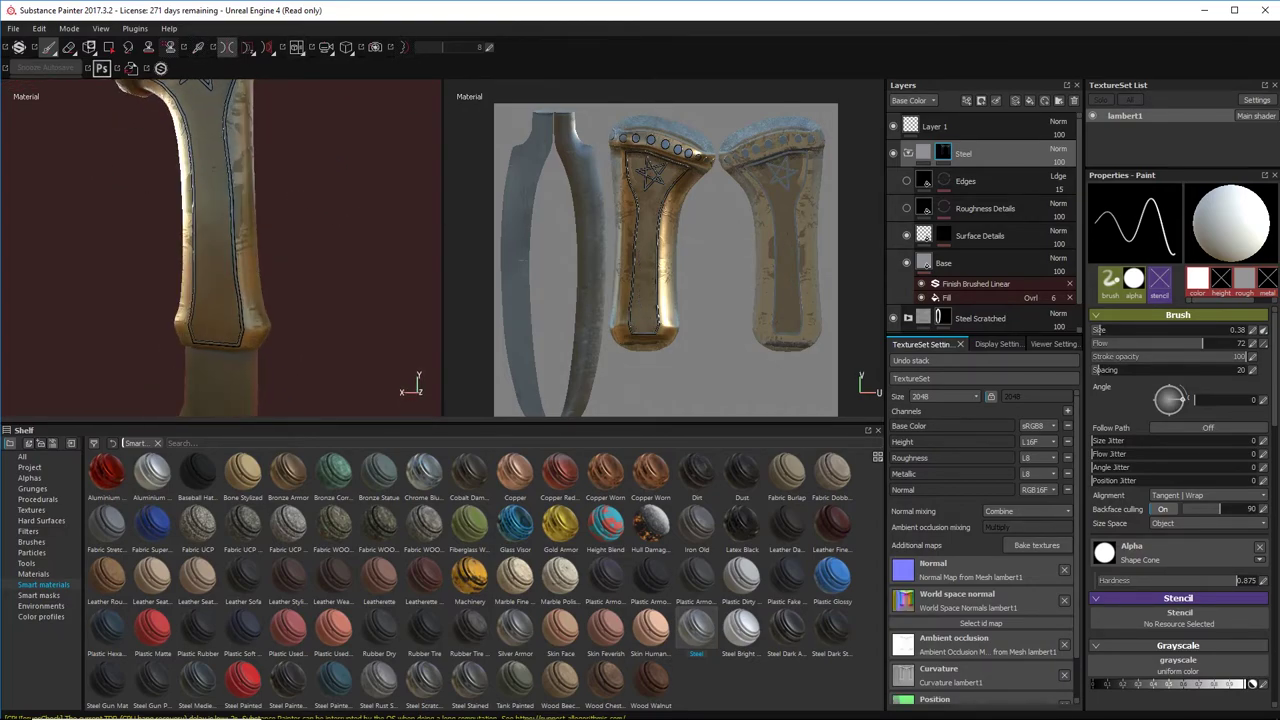
left_click_drag(312, 212, 199, 234, "alt")
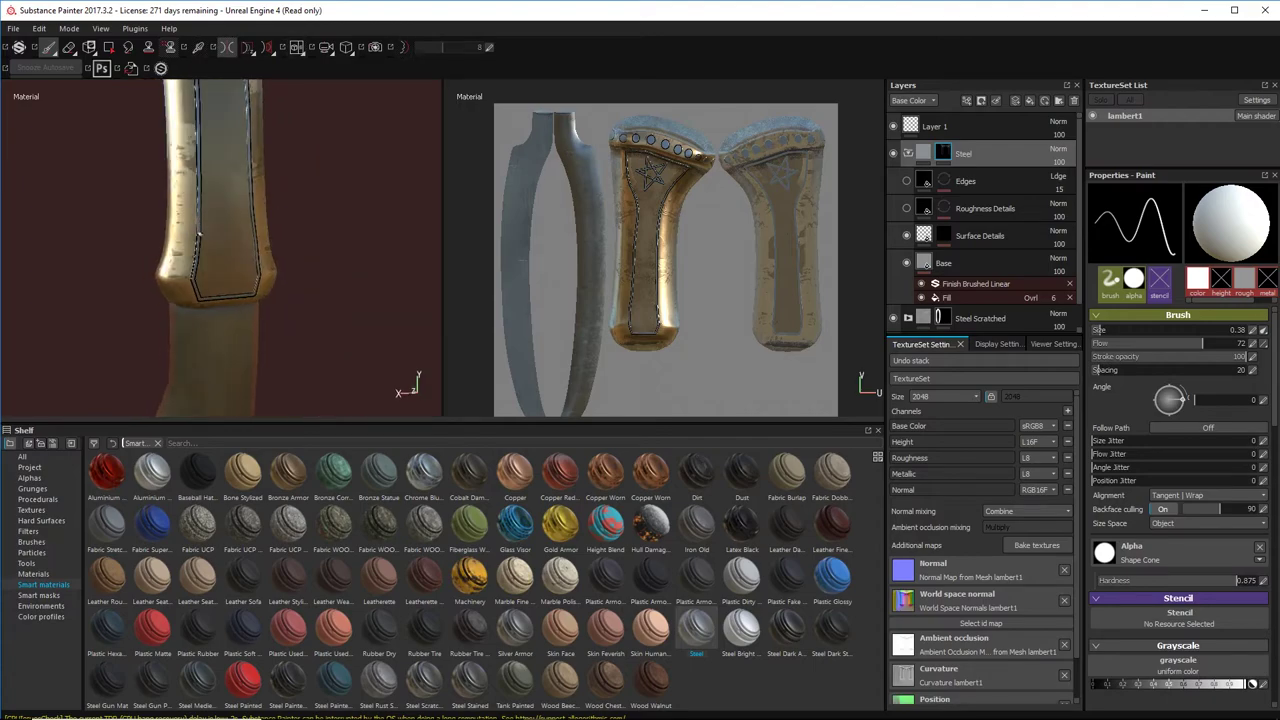
left_click(169, 236, "shift")
middle_click_drag(206, 207, 200, 243, "alt")
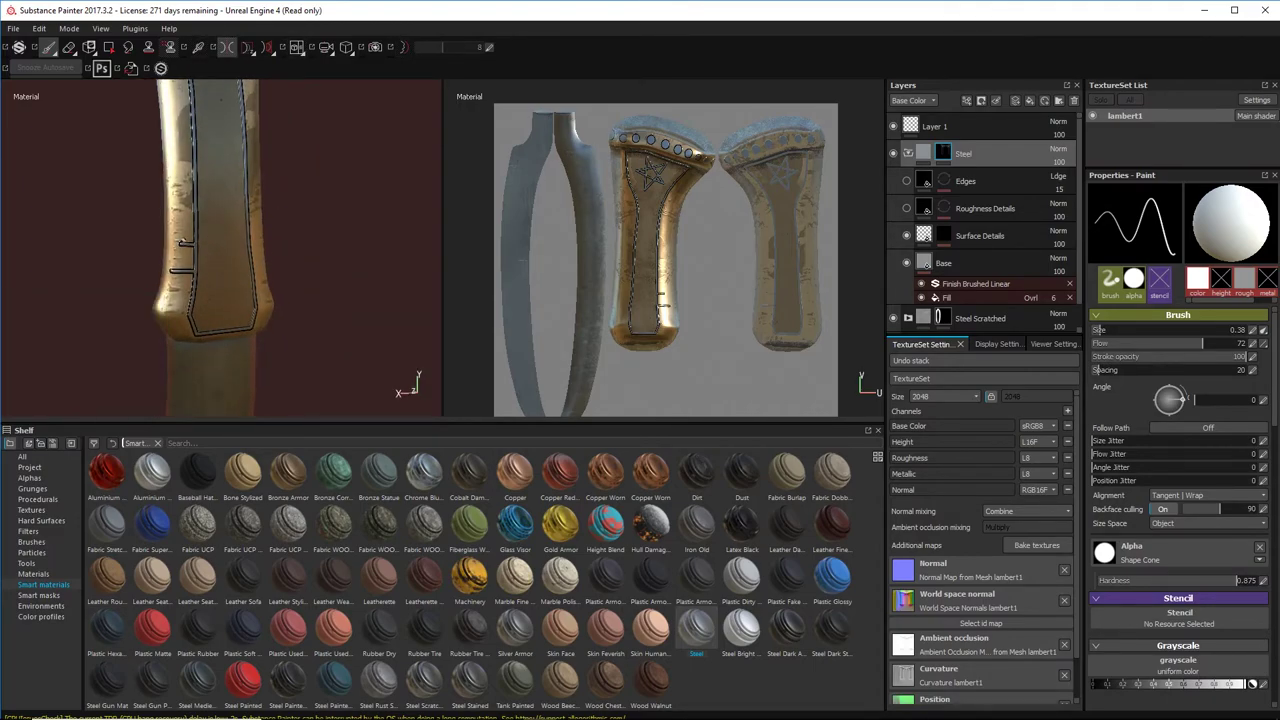
left_click(179, 214, "shift")
scroll(190, 215, "down", 3)
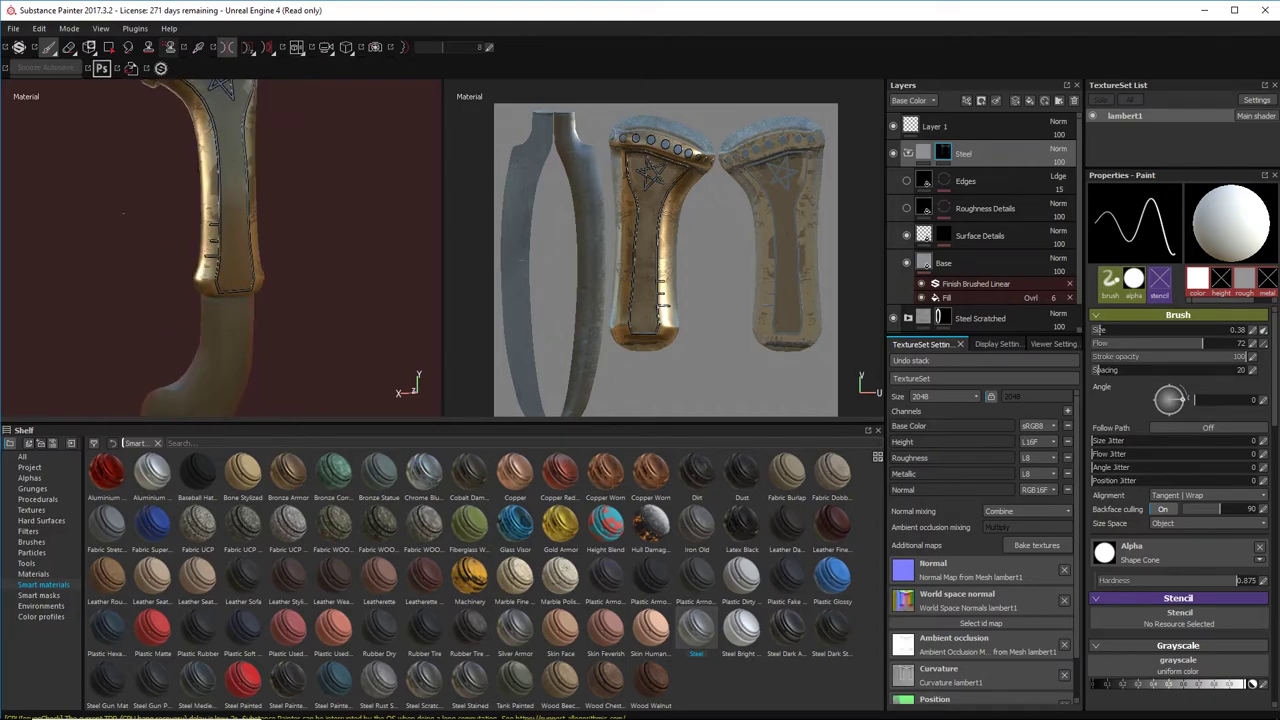
mouse_move(240, 218)
left_mouse_down("alt")
mouse_move(305, 223)
mouse_move(277, 227)
mouse_move(275, 204)
mouse_move(257, 203)
mouse_move(365, 212)
left_mouse_up("alt")
key("ctrl+z")
Step: Collapse the Steel folder and add a black mask to the Bronze Armor folder
left_click(908, 155)
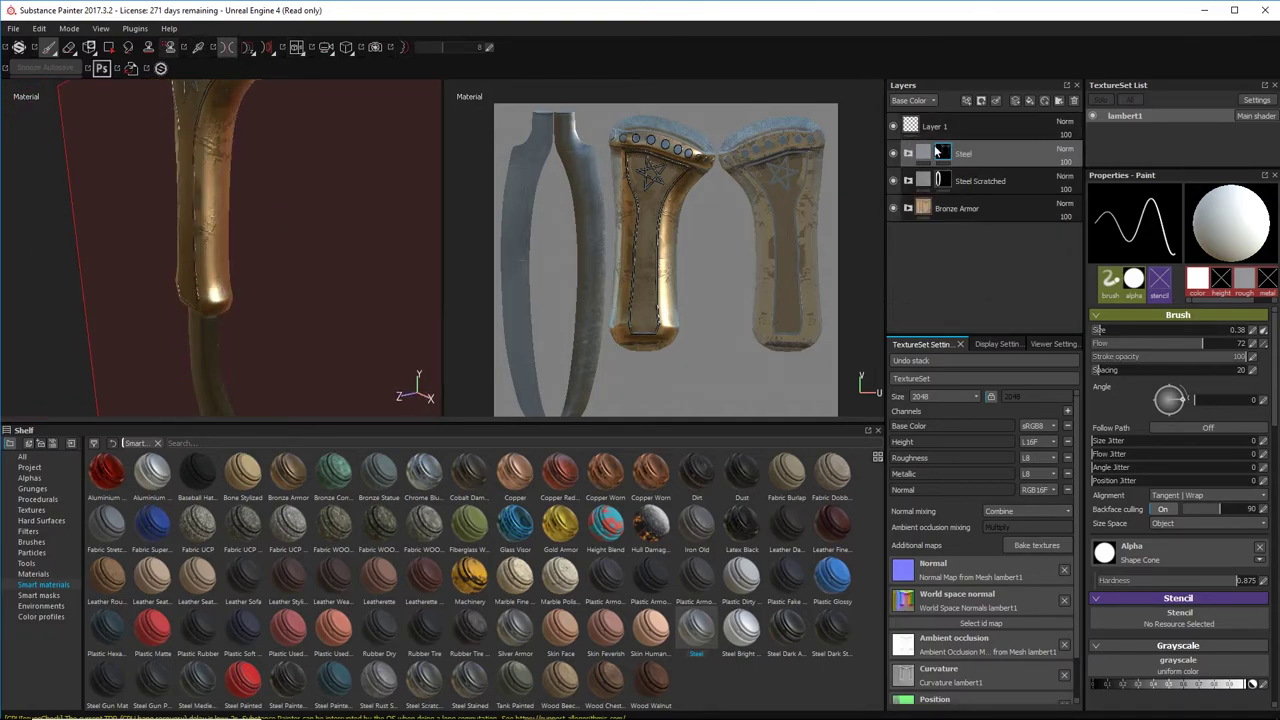
left_click(949, 209)
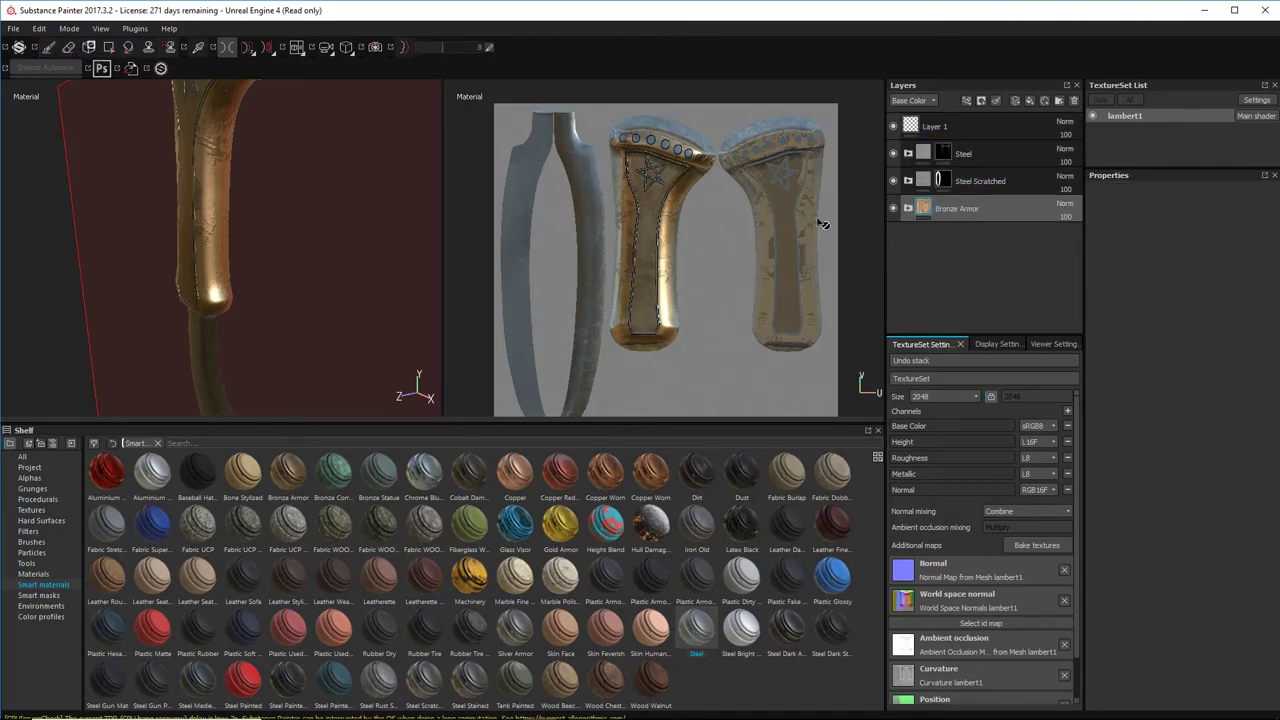
middle_click_drag(208, 200, 214, 246, "alt")
left_click_drag(214, 246, 300, 237, "alt")
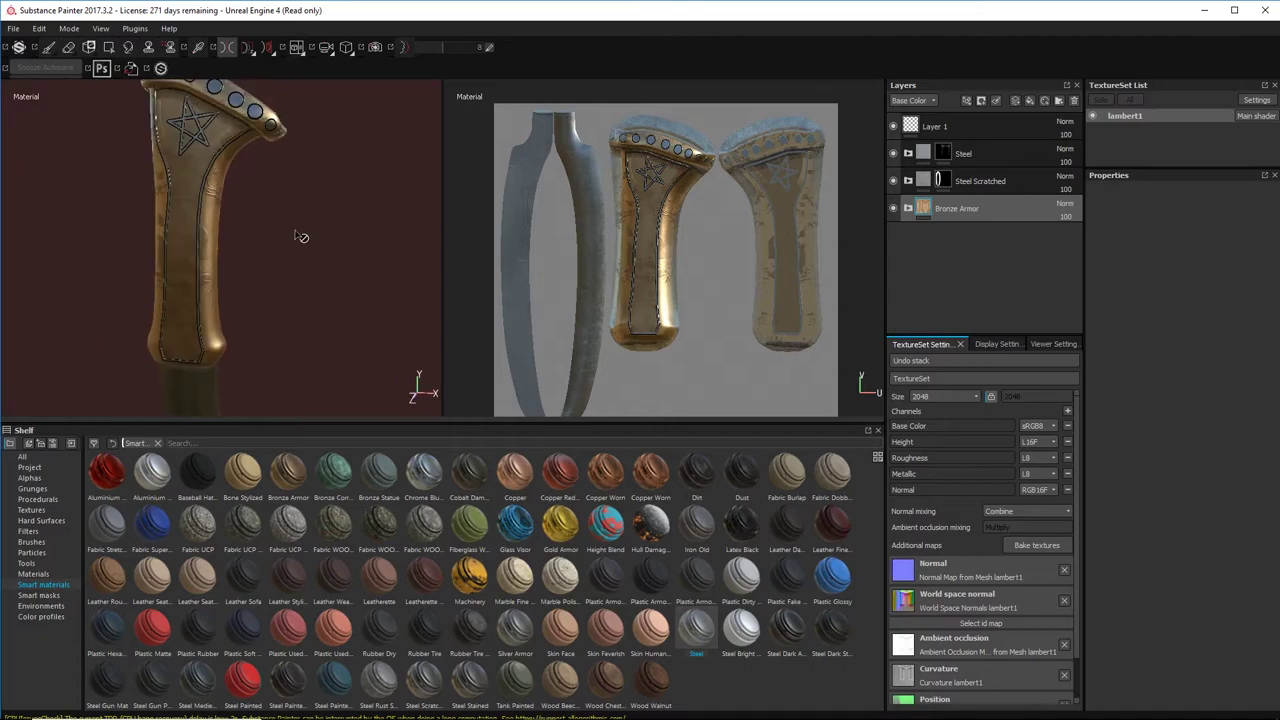
right_click_drag(300, 237, 29, 163, "alt")
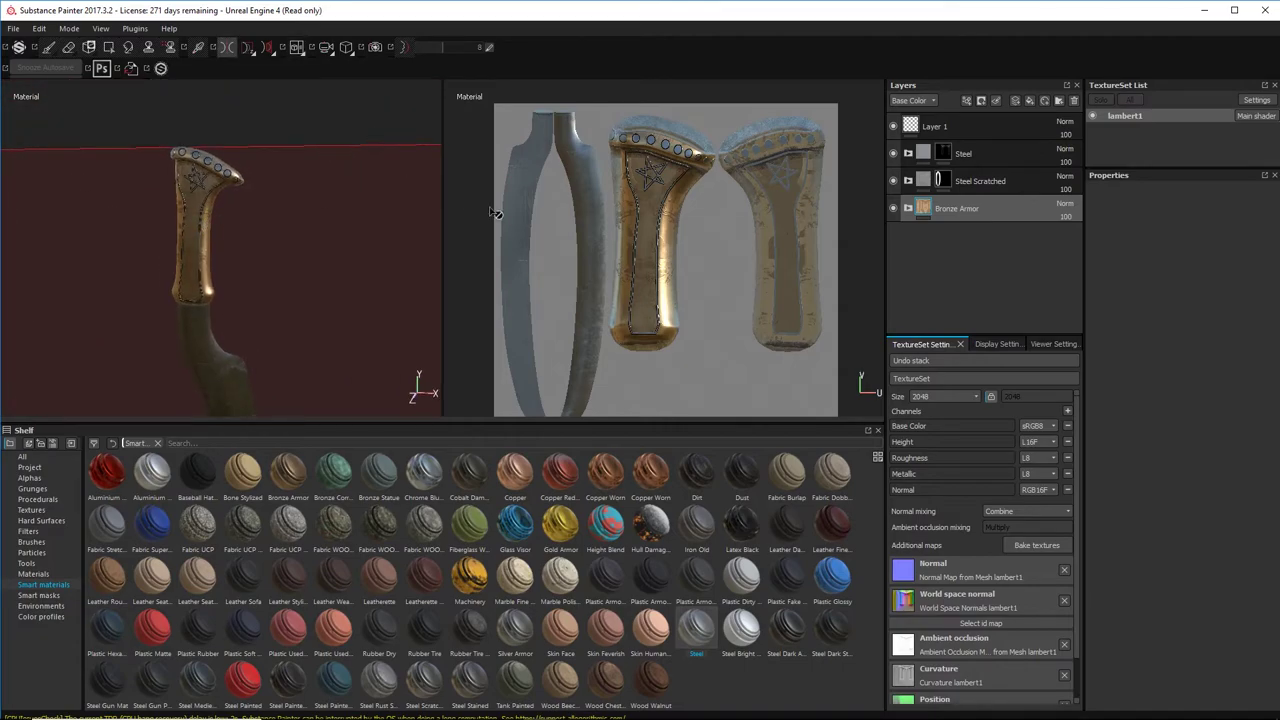
right_click(946, 209)
left_click(990, 231)
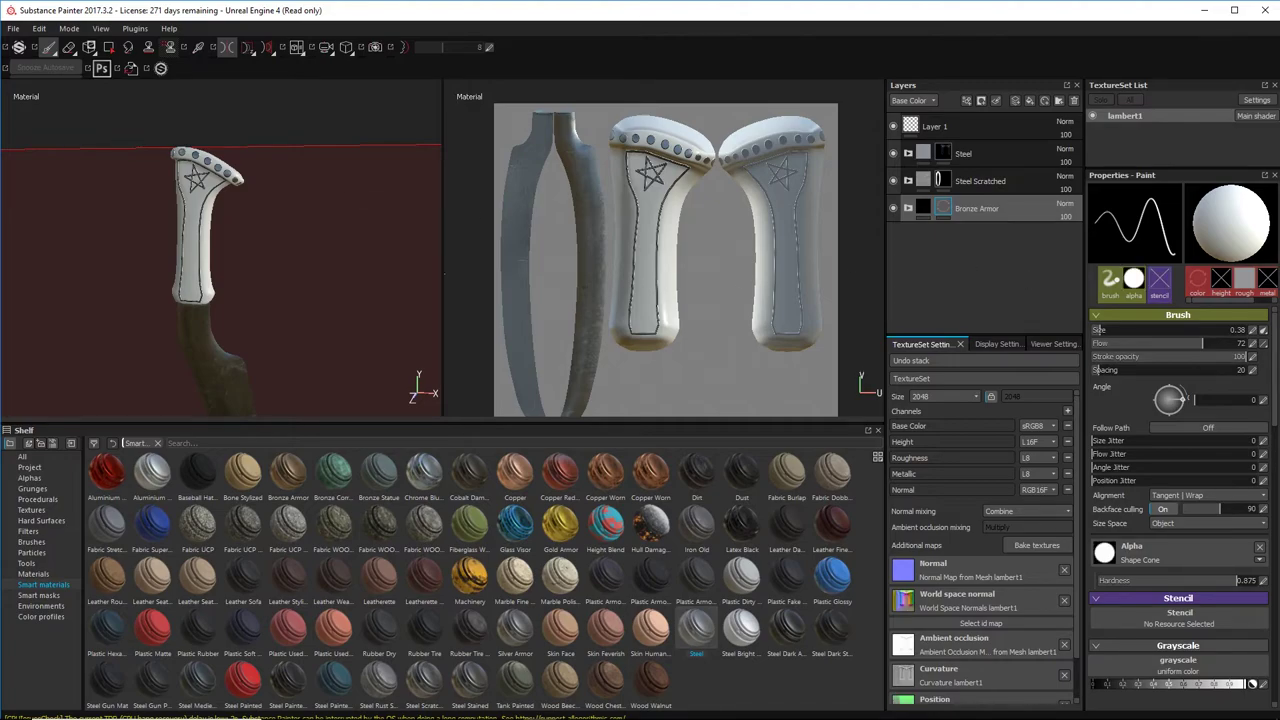
Step: Reveal Bronze Armor on both handle UV islands by filling them white in its mask with Polygon Fill in UV chunk mode
key("4")
right_click_drag(284, 266, 240, 270, "alt")
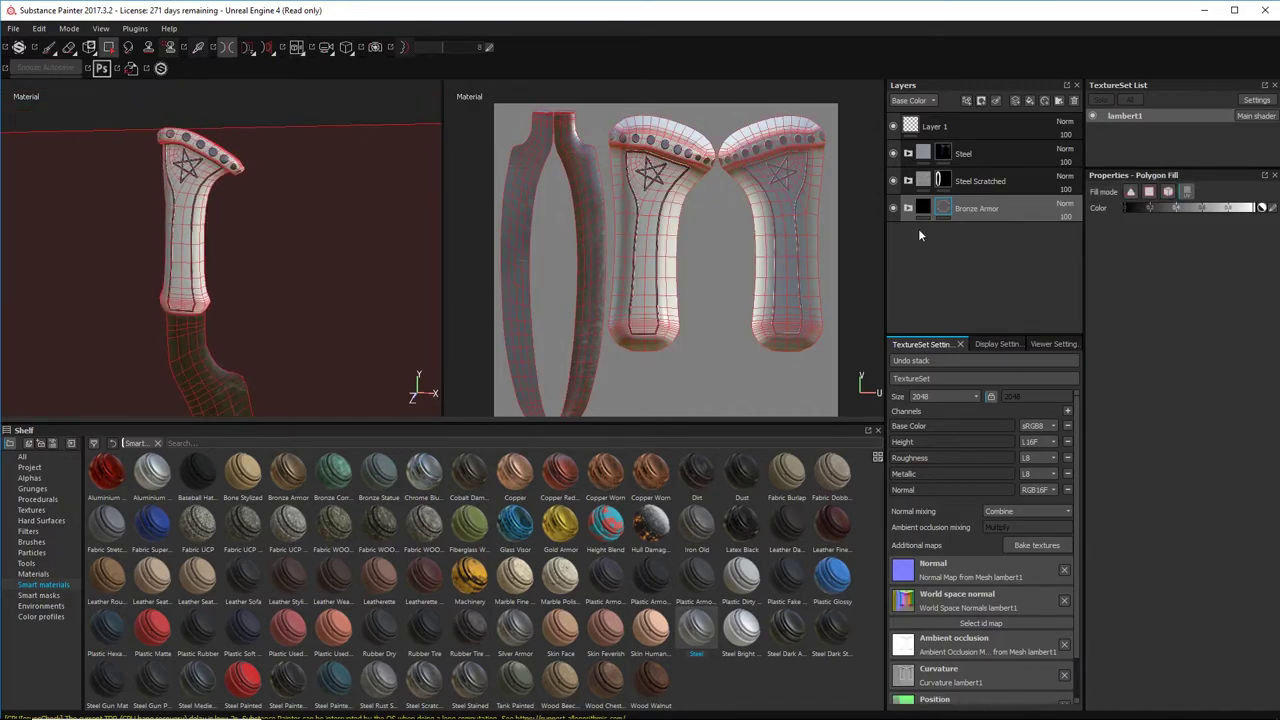
left_click(743, 185)
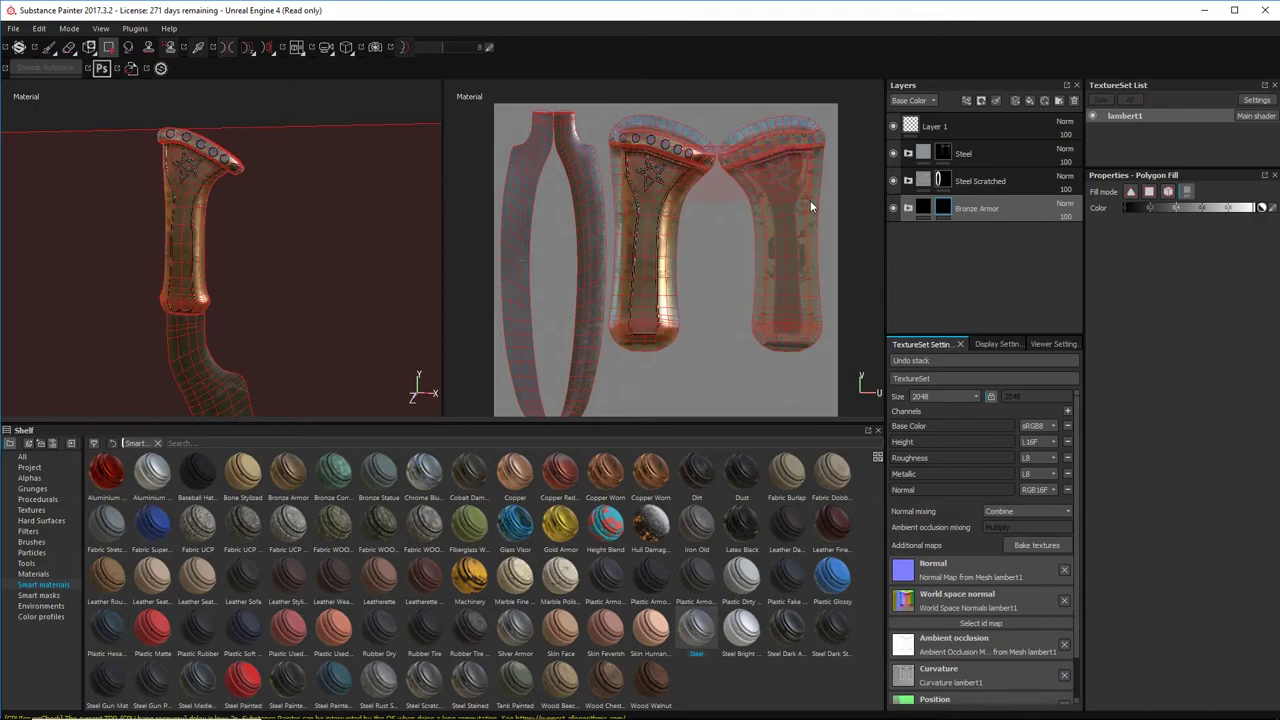
key("5")
mouse_move(186, 245)
left_mouse_down("alt")
mouse_move(329, 249)
mouse_move(69, 263)
mouse_move(232, 239)
mouse_move(309, 198)
mouse_move(257, 251)
mouse_move(300, 203)
mouse_move(243, 220)
left_mouse_up("alt")
right_click_drag(243, 220, 328, 250, "alt")
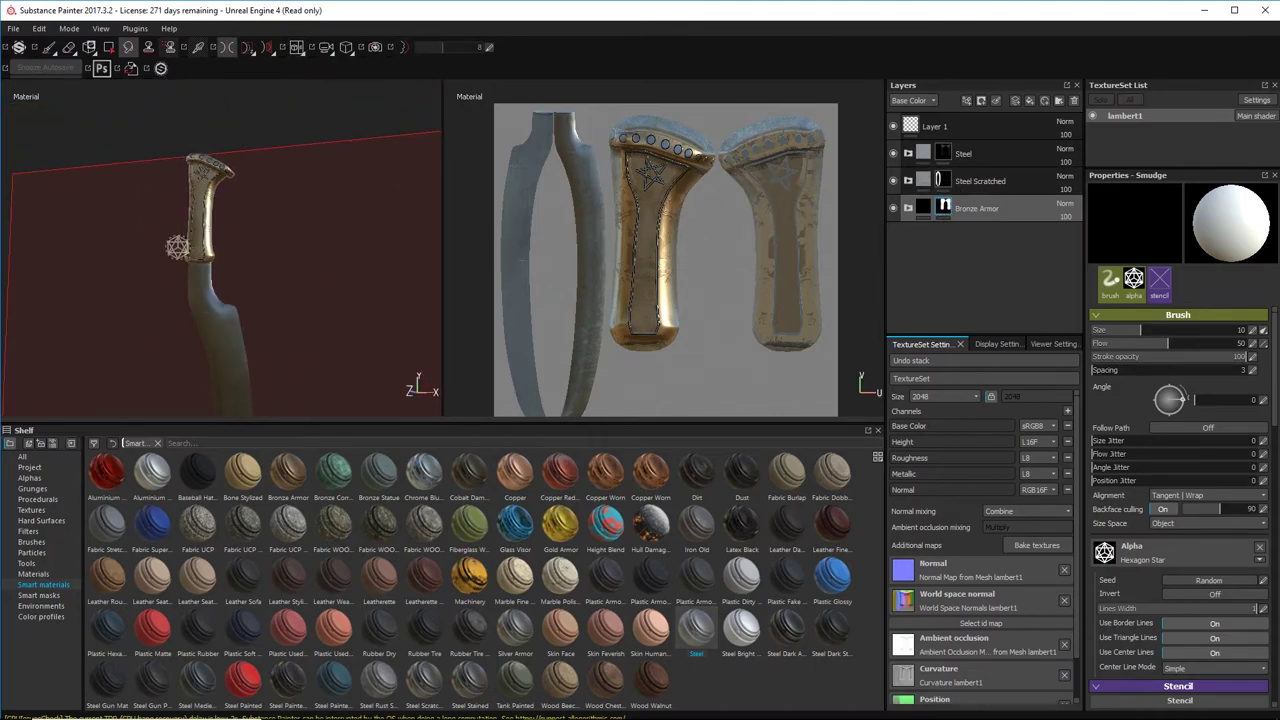
scroll(234, 226, "up", 5)
middle_click_drag(237, 218, 231, 241, "alt")
left_click_drag(231, 241, 209, 256, "alt")
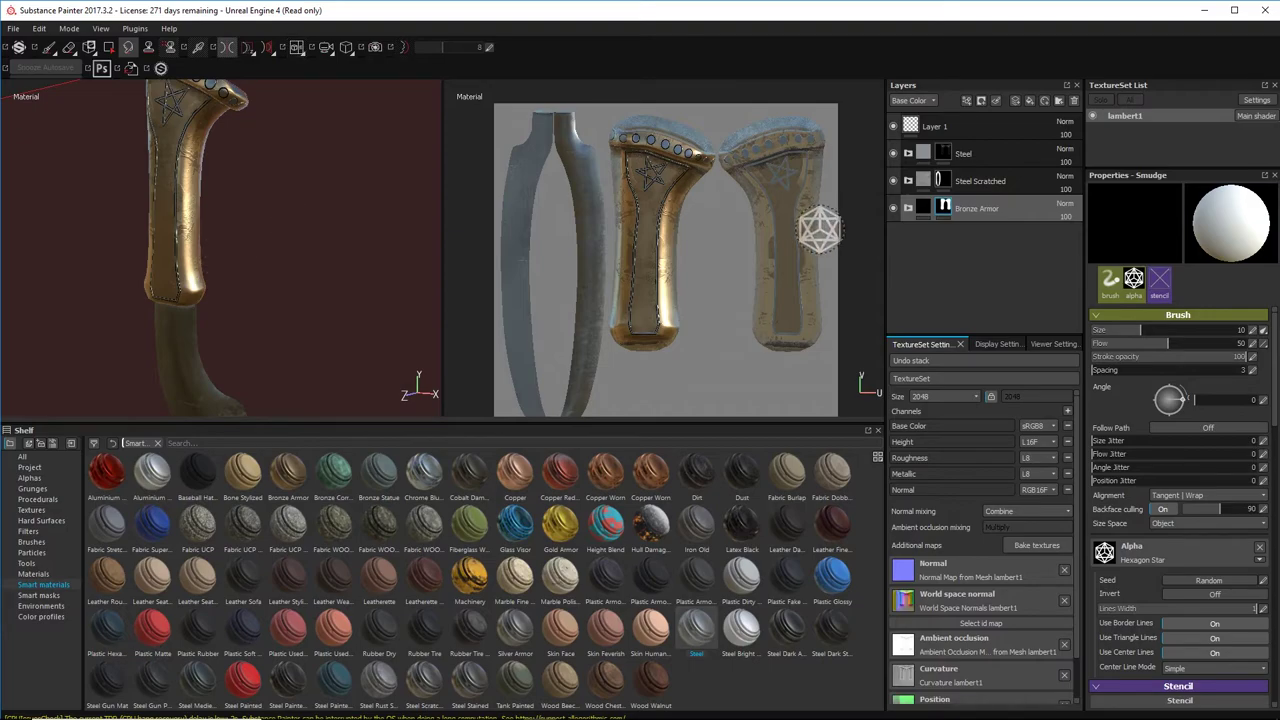
Step: Expand Bronze Armor and set its Base Metal layer's base color to a sampled near-black (RGB 0.023, 0.022, 0.019)
left_click(922, 208)
left_click(910, 208)
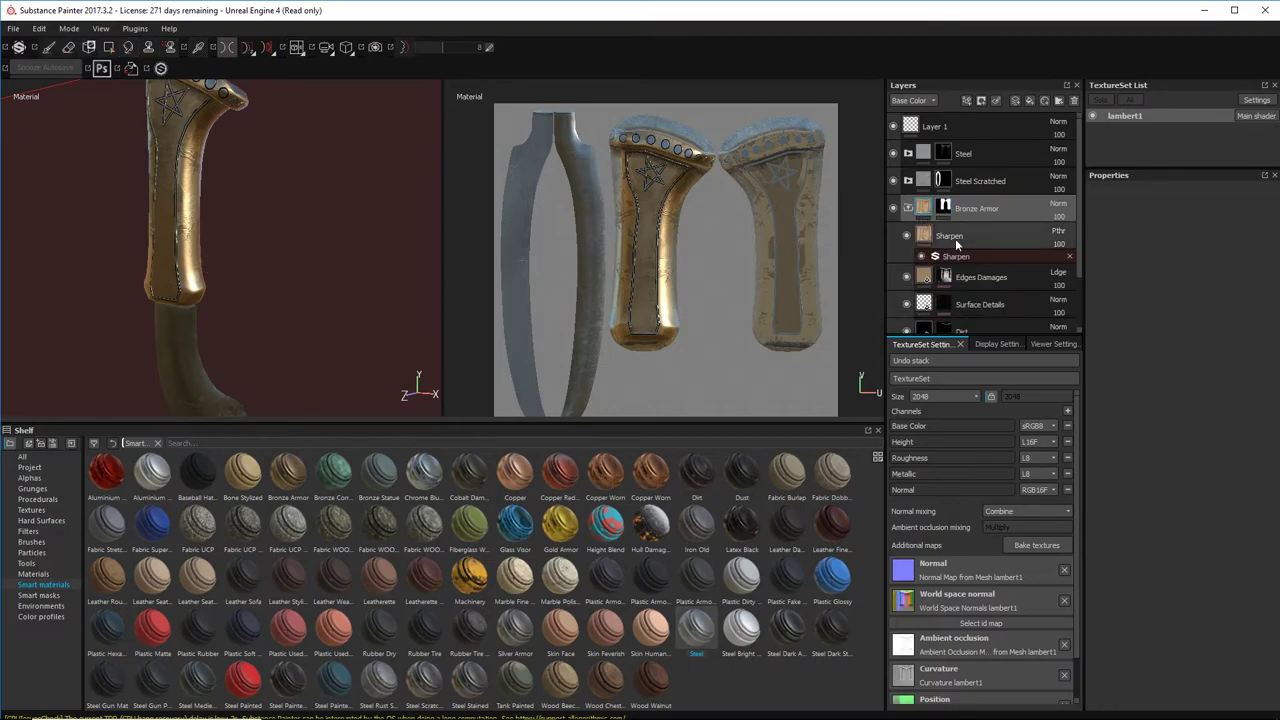
scroll(984, 246, "down", 2)
left_click_drag(237, 214, 235, 286, "alt")
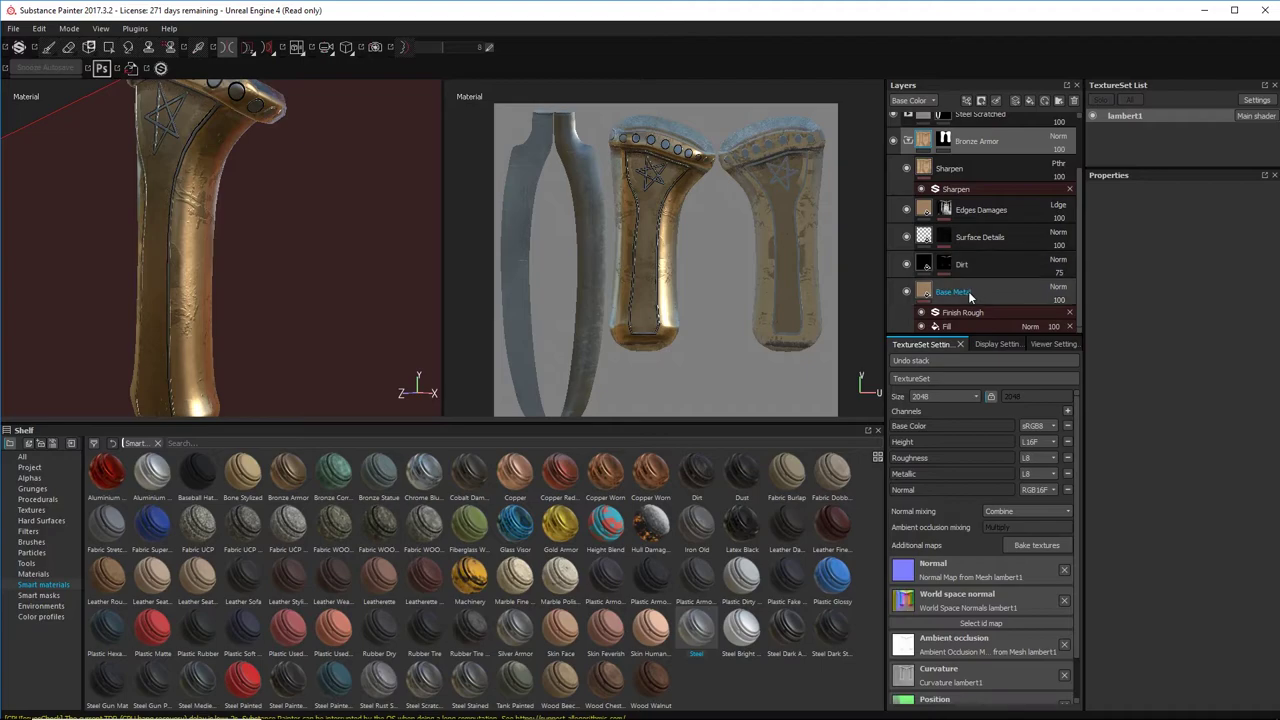
left_click(975, 292)
left_click(1163, 406)
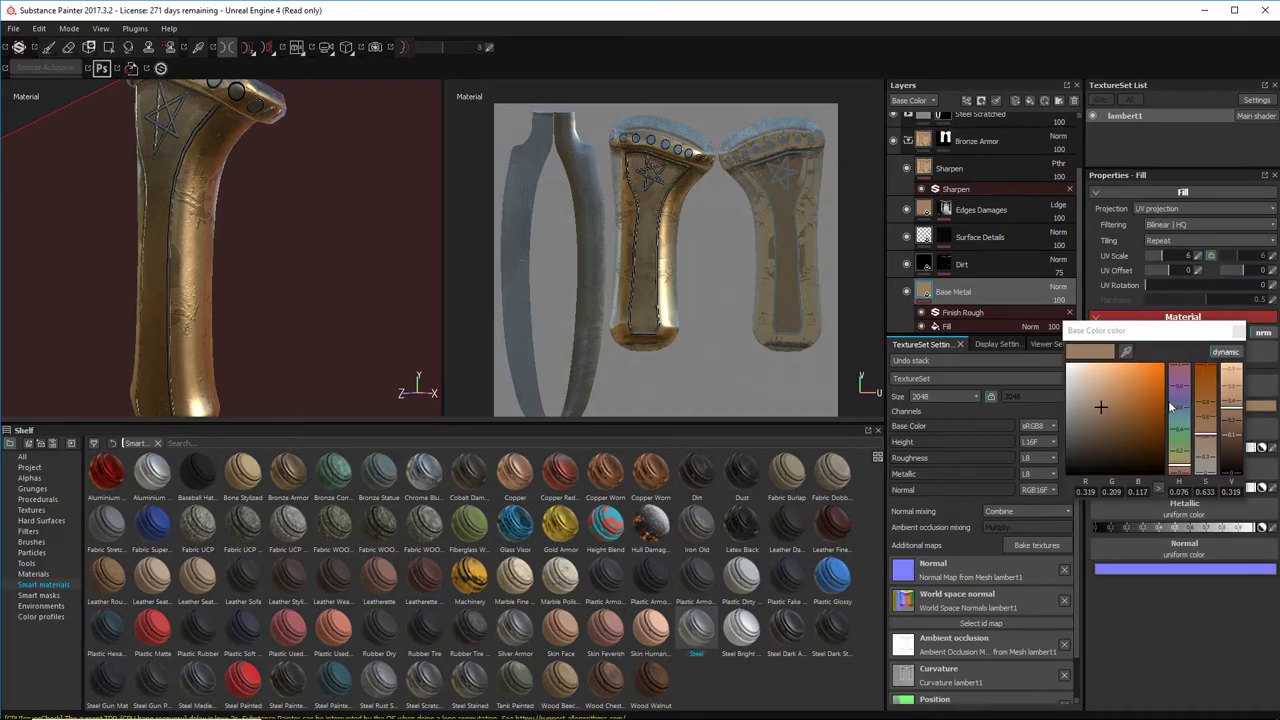
left_click(1127, 354)
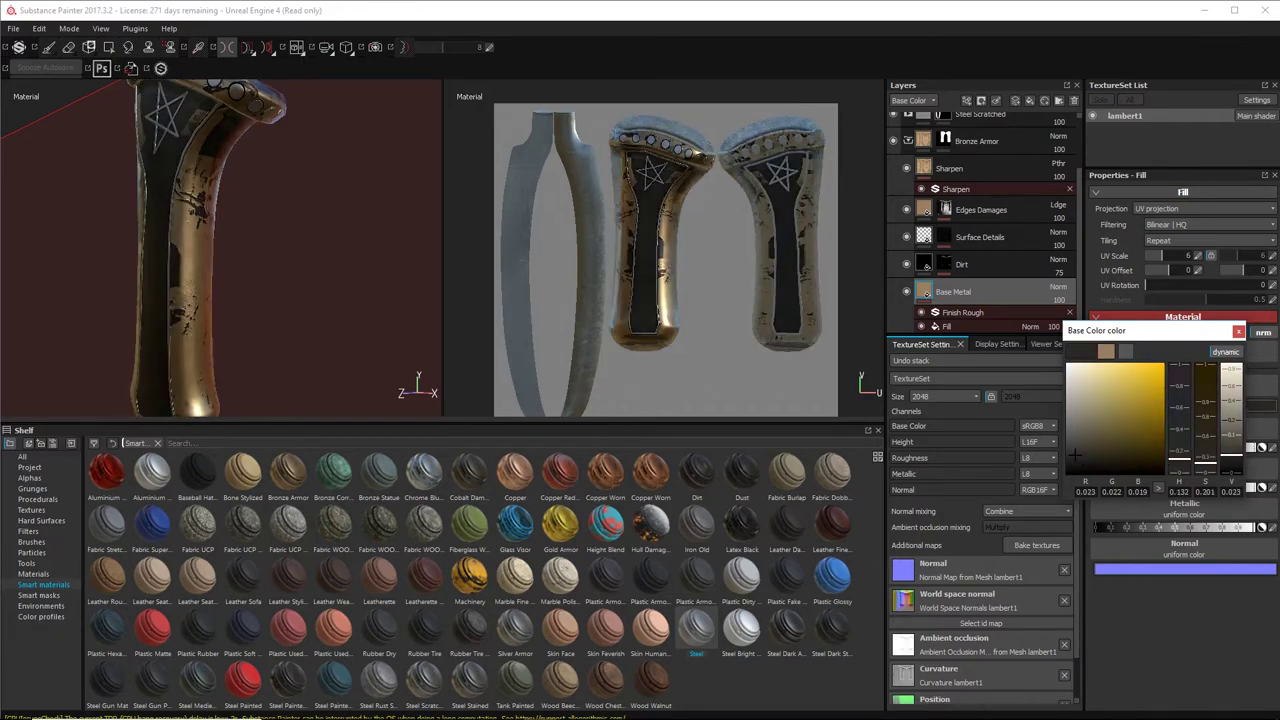
Step: Lighten the Base Metal layer's base color to a brightness value of 0.097
left_click_drag(431, 249, 496, 266, "alt")
right_click_drag(184, 281, 307, 205, "alt")
left_click_drag(312, 207, 459, 252, "alt")
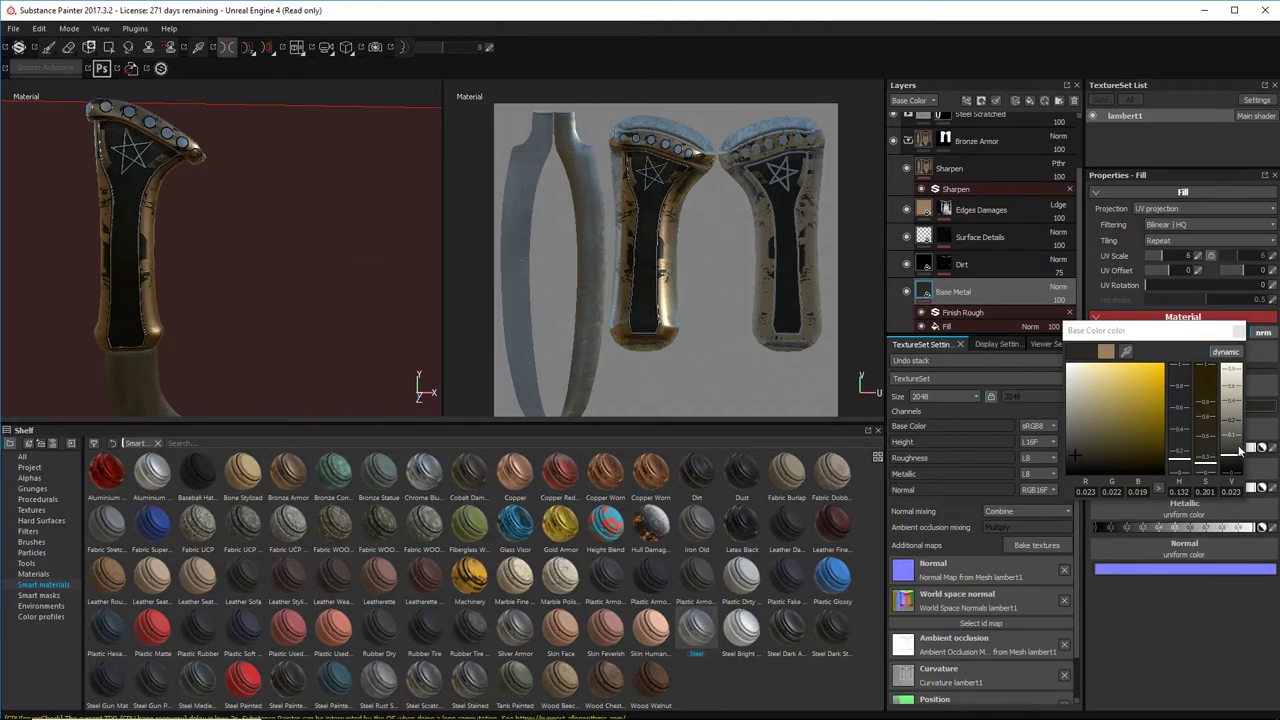
left_click_drag(1238, 452, 1244, 441)
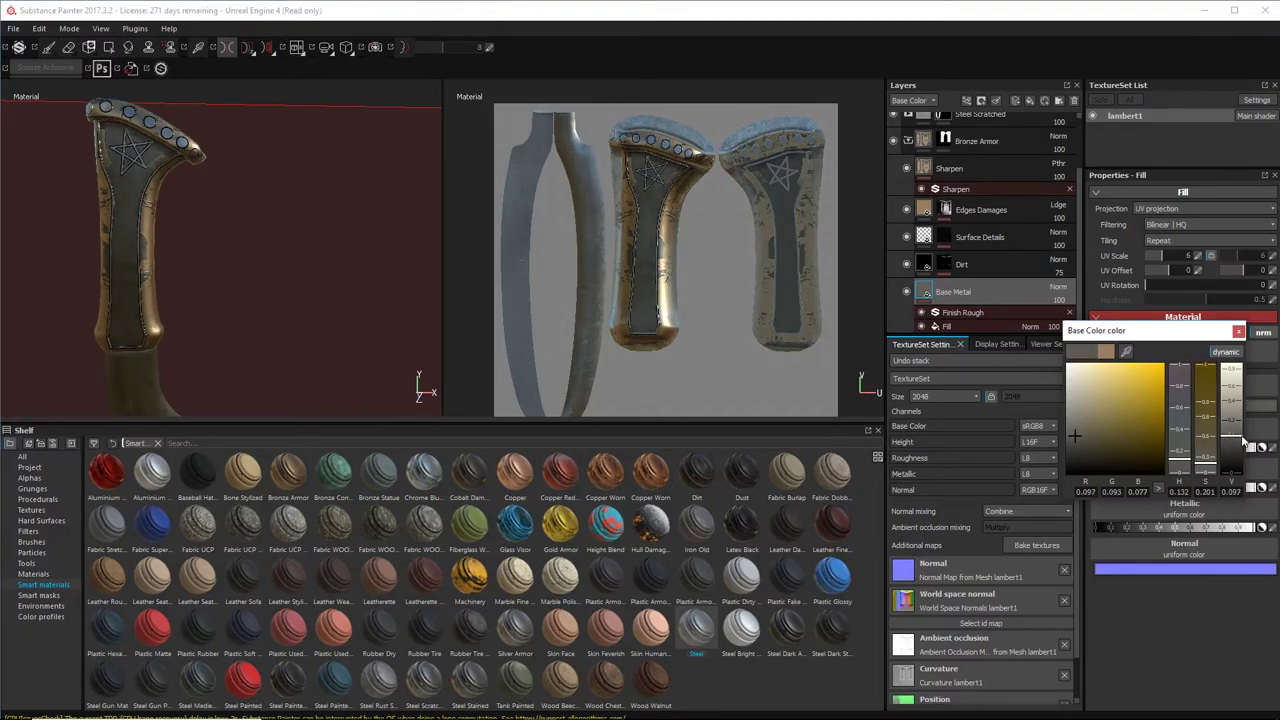
Step: Adjust the Base Metal layer's height, leaving it slightly below the neutral midpoint
left_click(1238, 331)
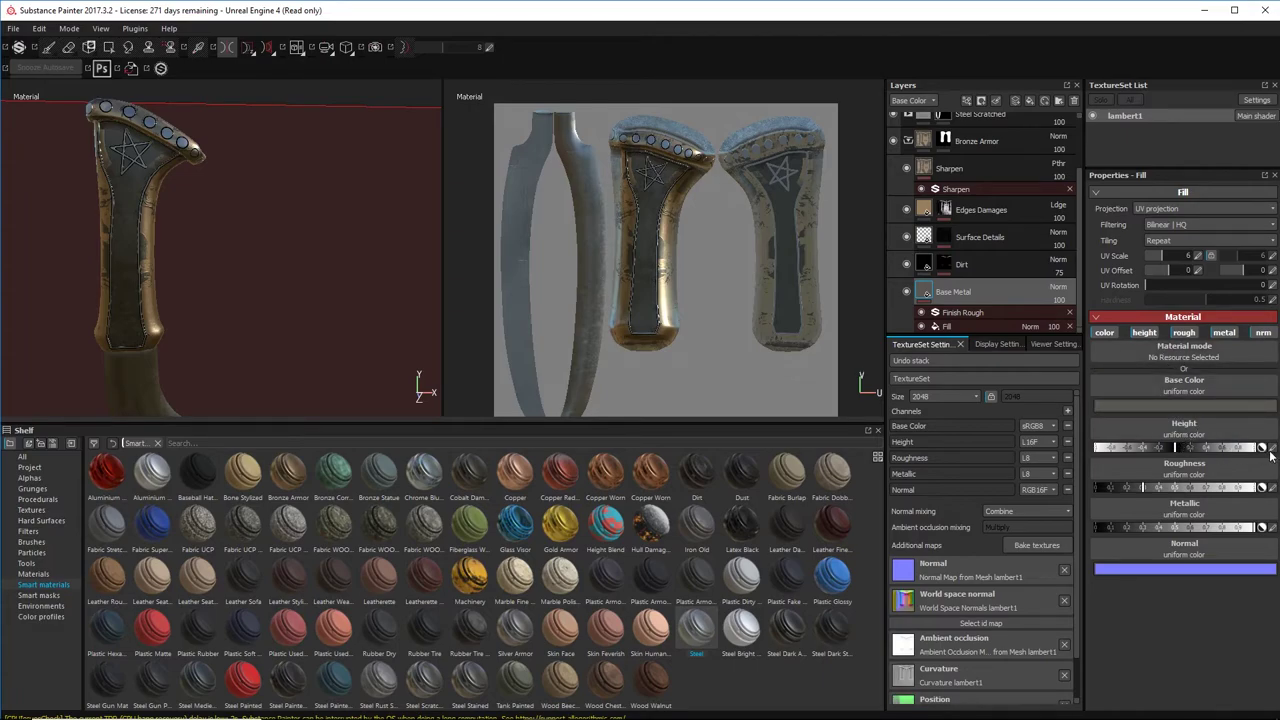
left_click(1254, 446)
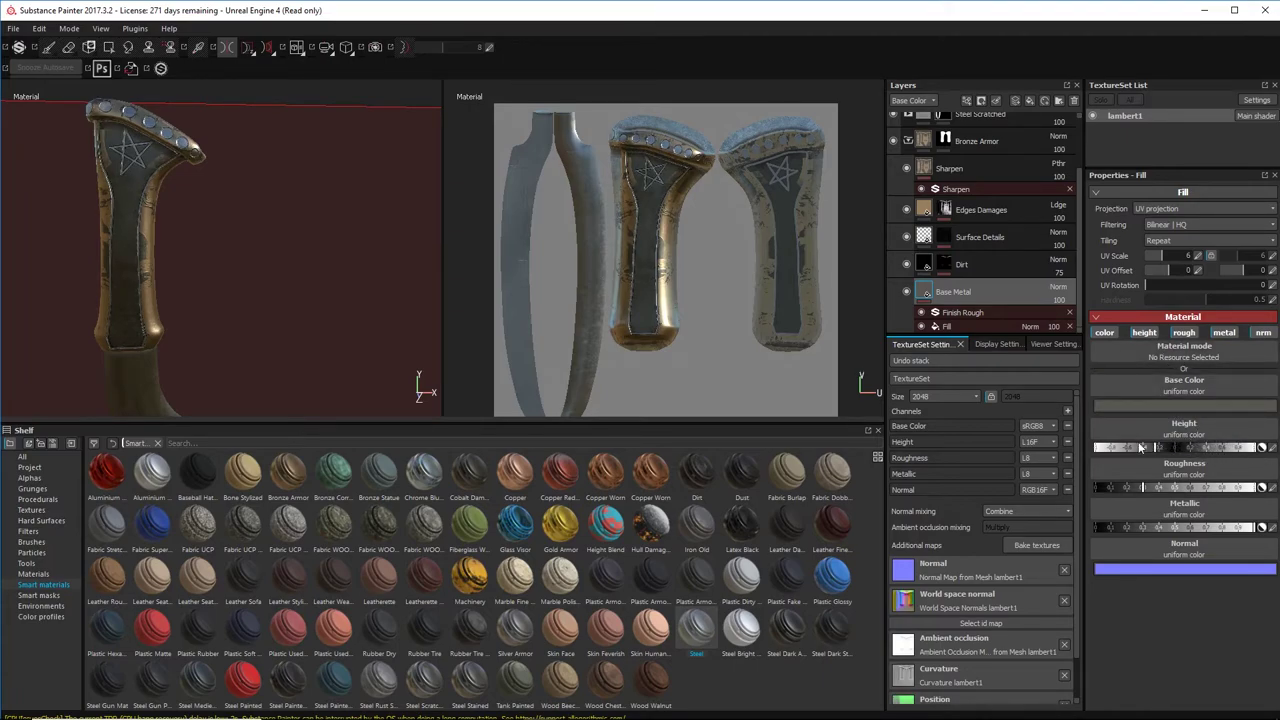
mouse_move(1140, 448)
left_mouse_down()
mouse_move(1213, 449)
mouse_move(1106, 447)
left_mouse_up()
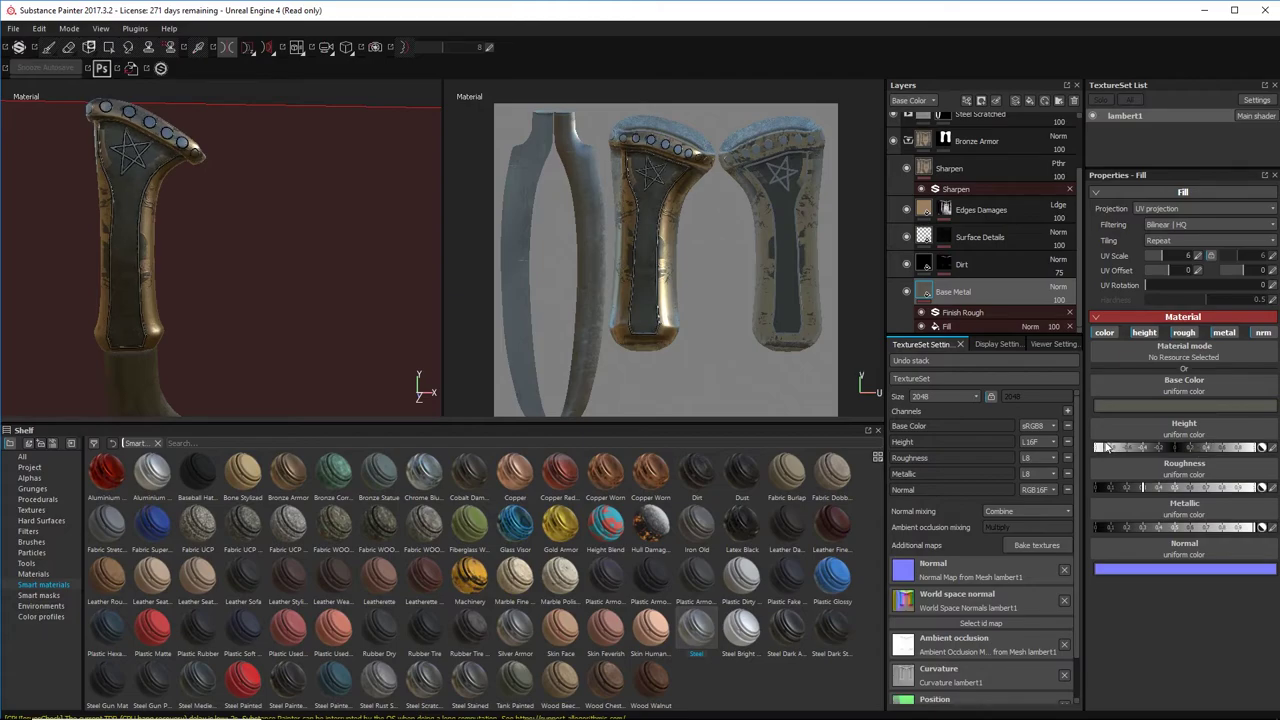
mouse_move(1226, 453)
left_mouse_down()
mouse_move(1265, 456)
mouse_move(1183, 451)
mouse_move(1224, 456)
left_mouse_up()
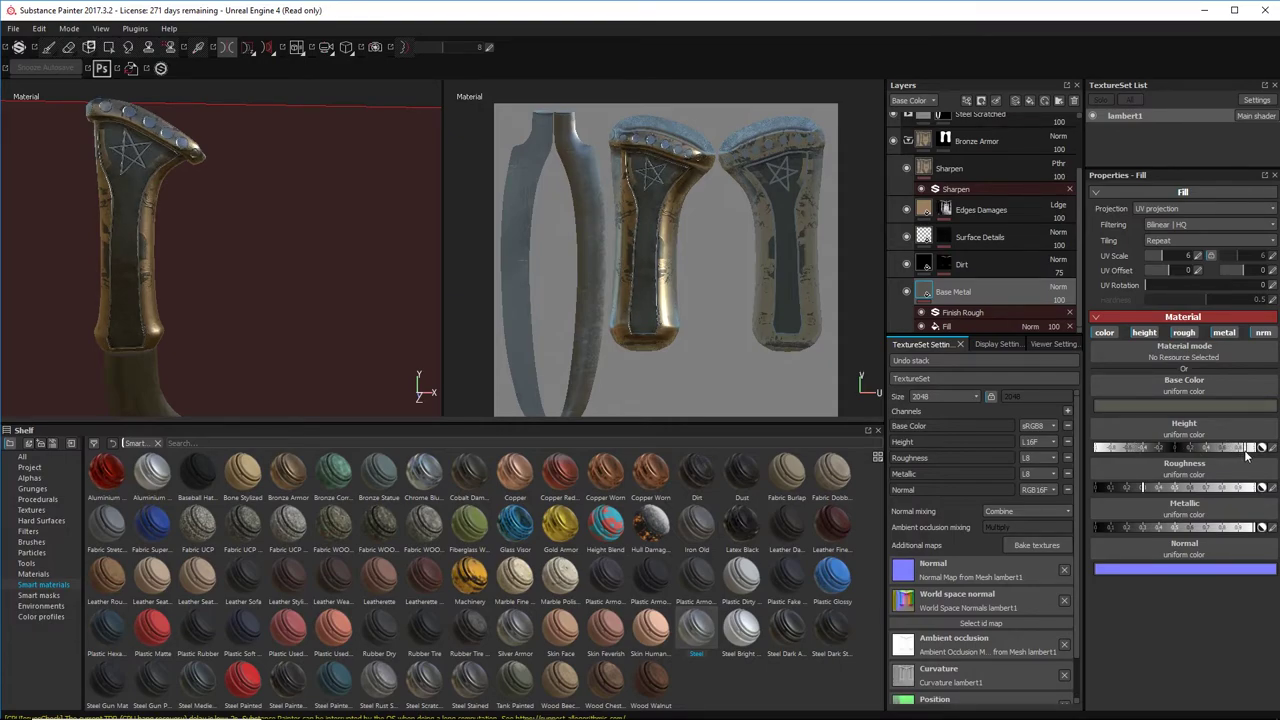
left_click_drag(1175, 453, 1163, 461)
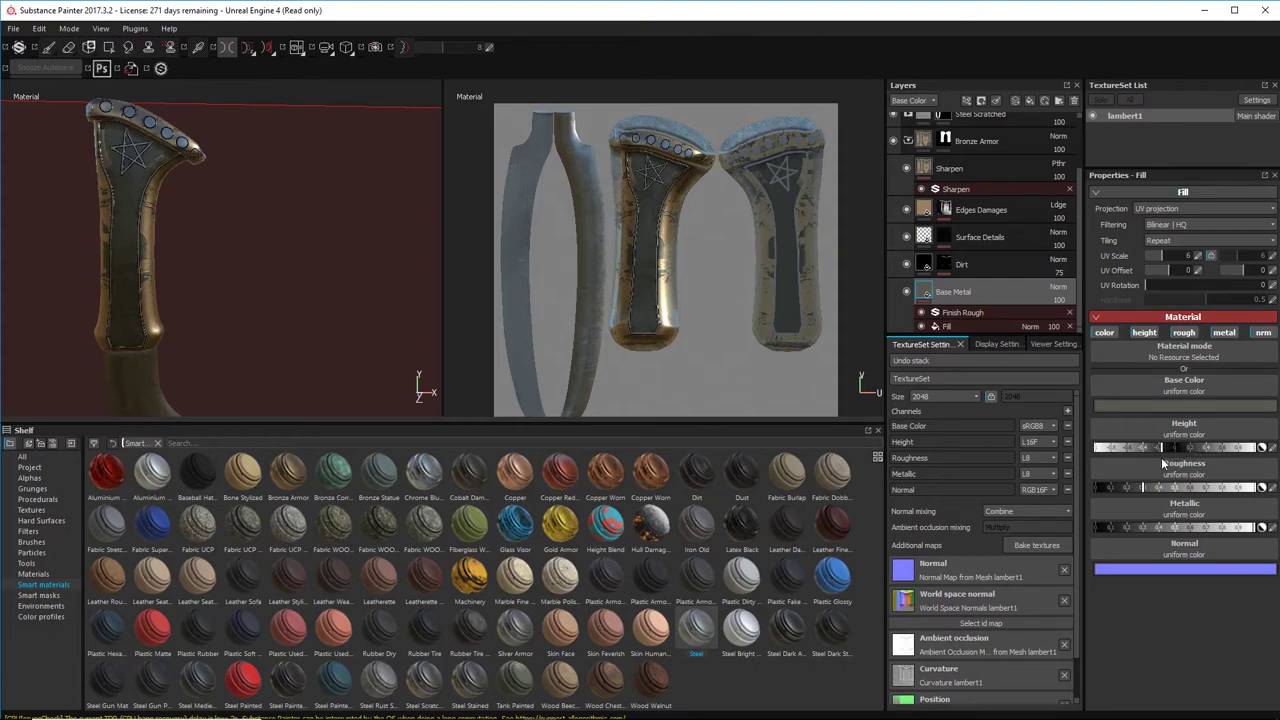
Step: Set the Base Metal layer's UV scale to 21.39
left_click_drag(338, 240, 297, 231, "alt")
scroll(297, 231, "up", 2)
left_click_drag(266, 169, 315, 224, "alt")
middle_click_drag(315, 224, 320, 227, "alt")
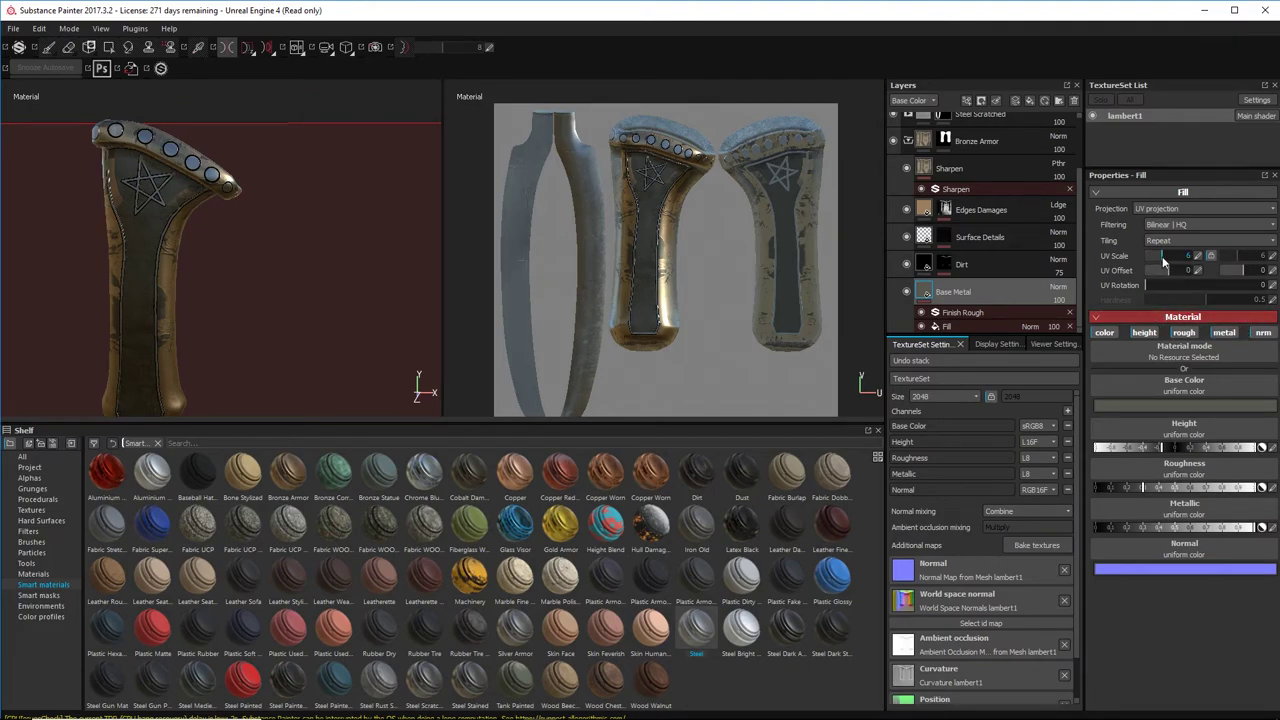
left_click_drag(1174, 257, 1171, 257)
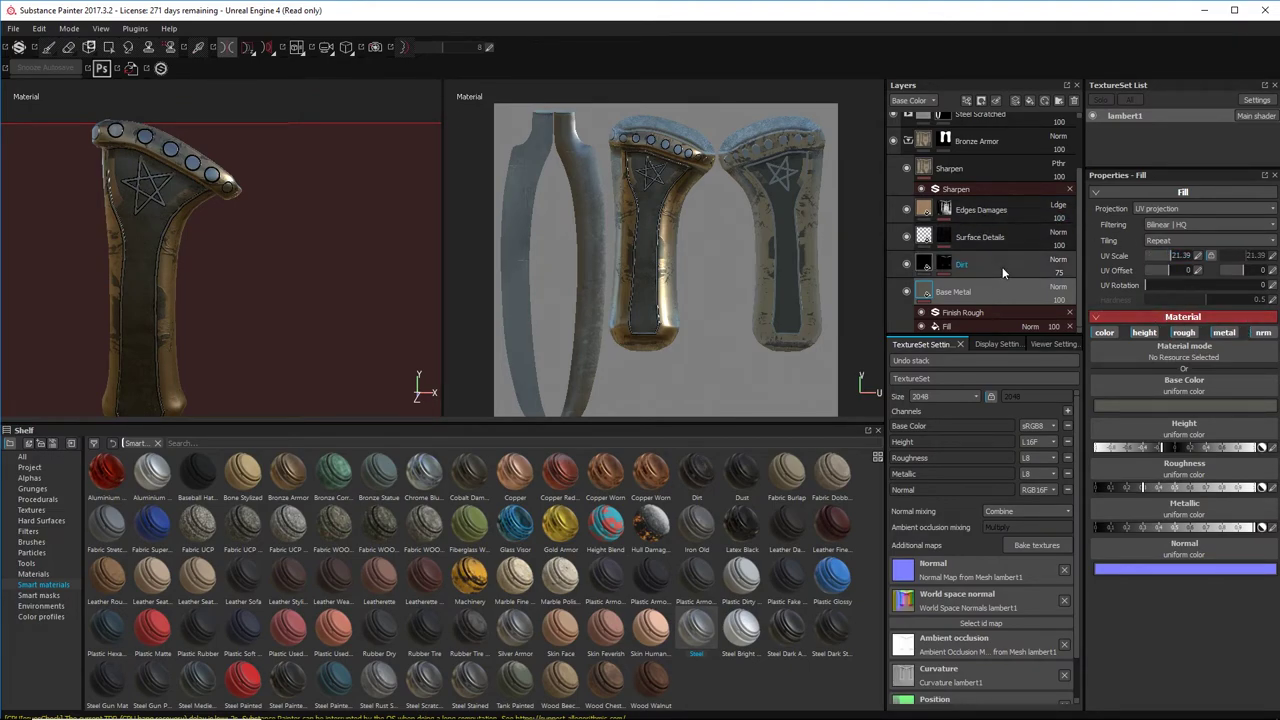
Step: Set the curvature of the Edges Damages layer's MG Mask Editor to 0.32
left_click(943, 264)
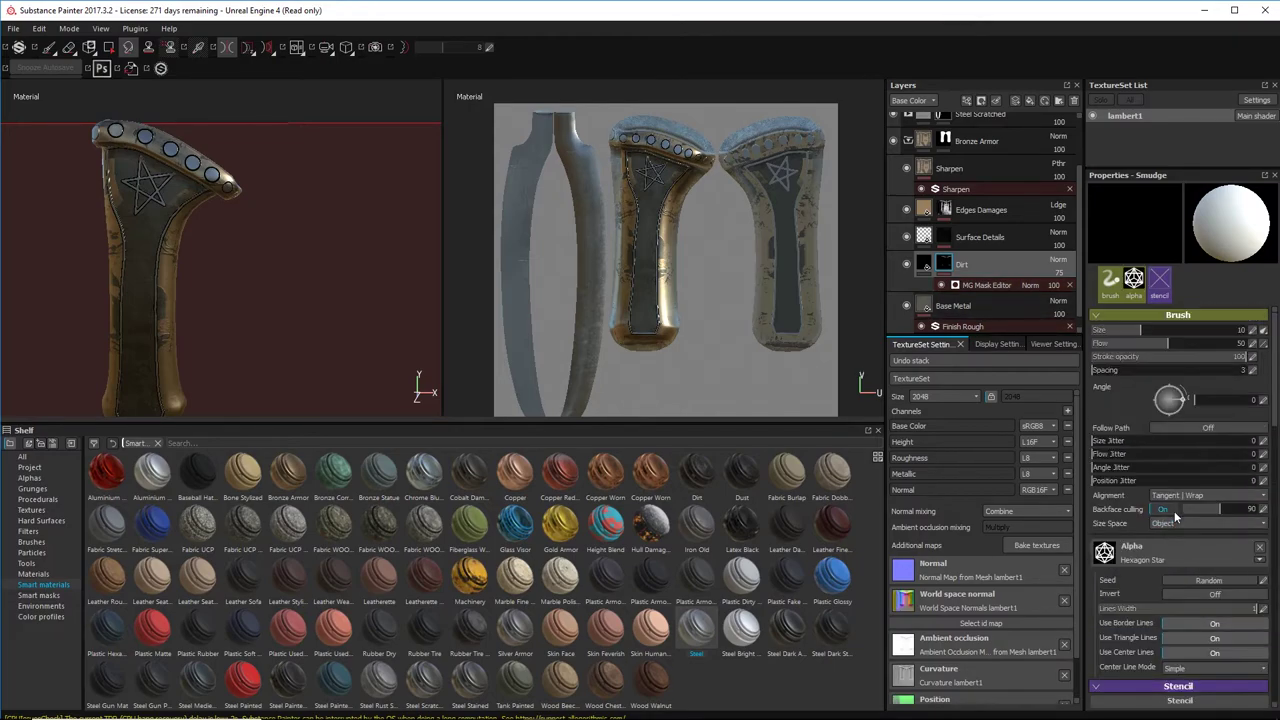
left_click(944, 210)
scroll(1150, 515, "down", 5)
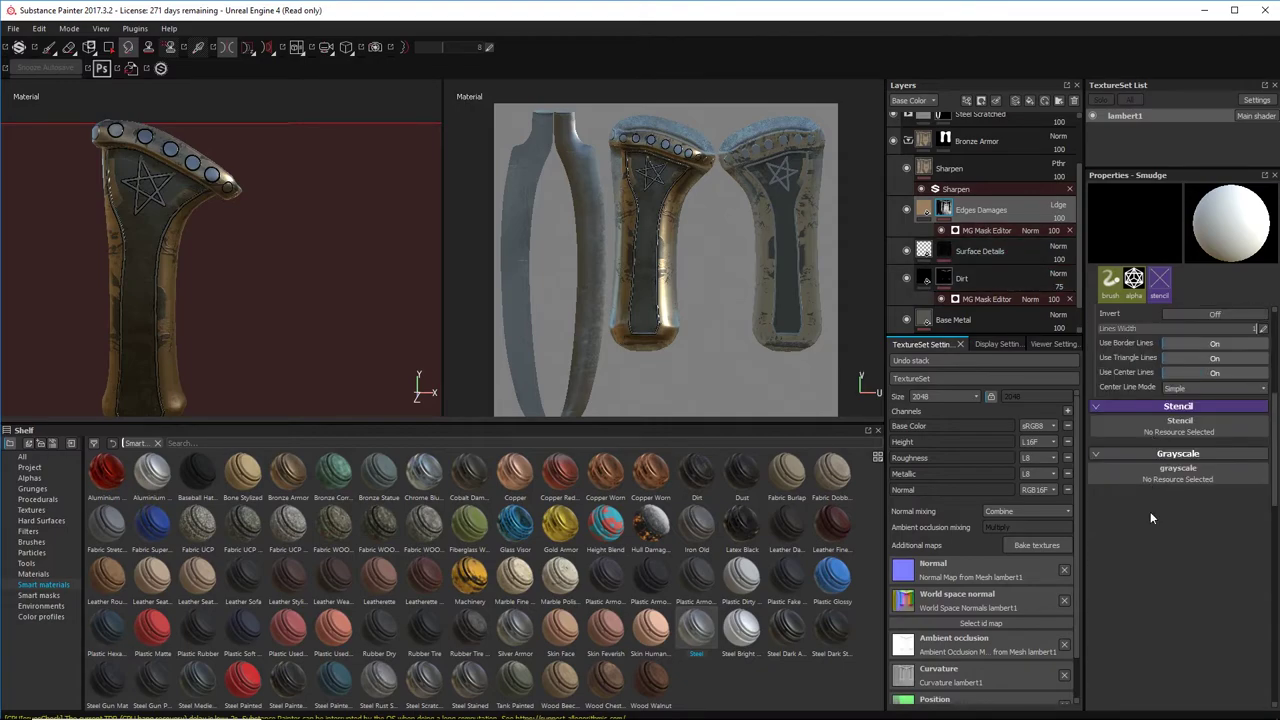
scroll(1150, 511, "up", 5)
left_click(988, 234)
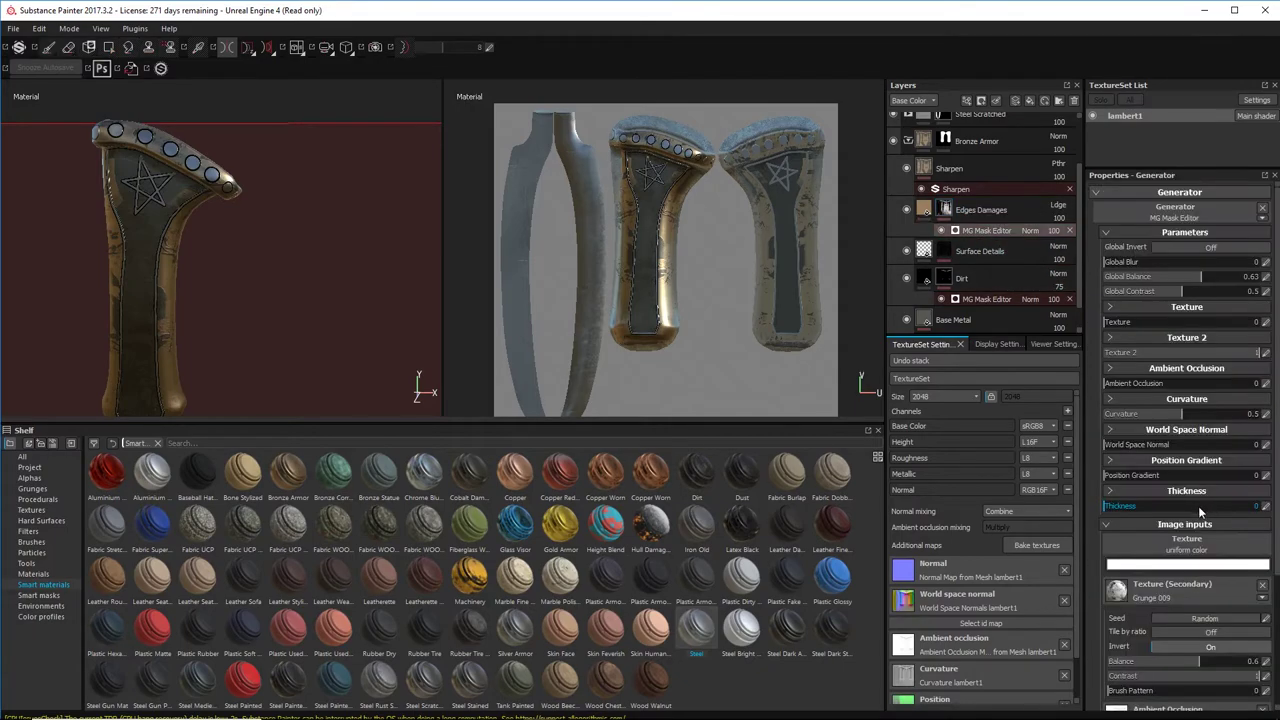
mouse_move(1154, 416)
left_mouse_down()
mouse_move(1173, 412)
mouse_move(1141, 422)
left_mouse_up()
middle_click_drag(424, 342, 466, 286, "alt")
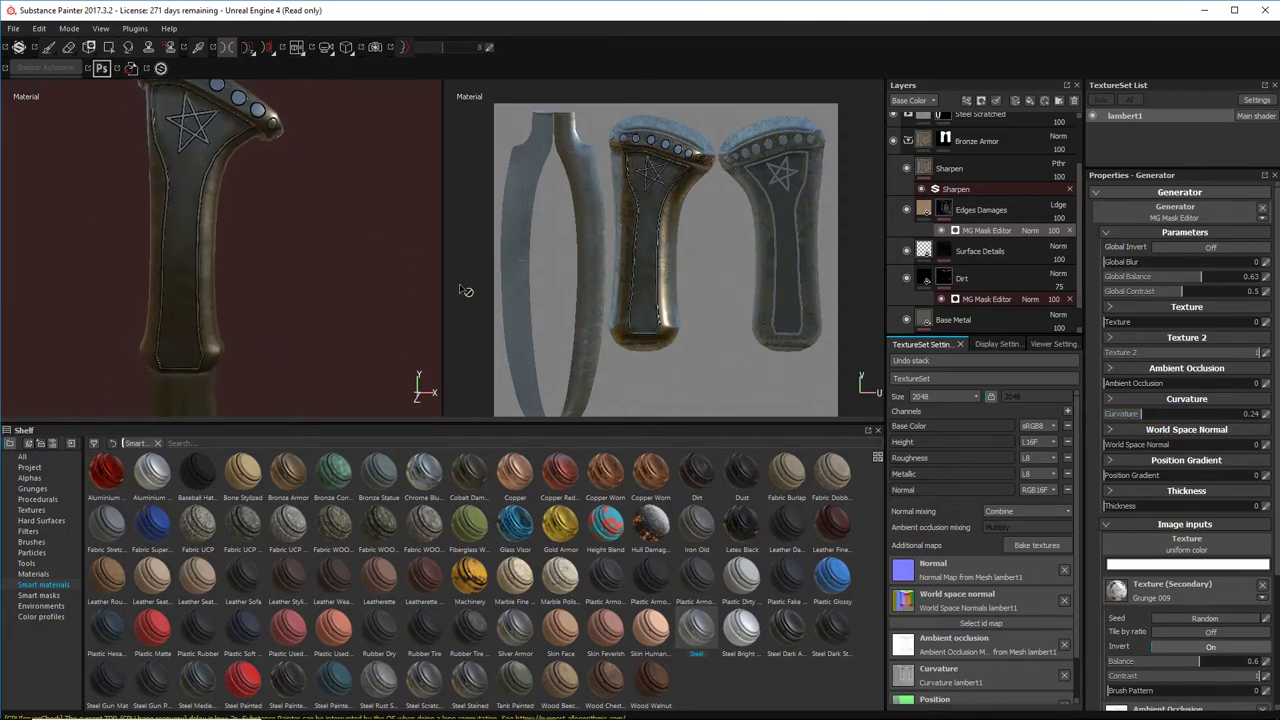
left_click_drag(165, 258, 446, 257, "alt")
left_click_drag(239, 250, 194, 274, "alt")
middle_click_drag(194, 264, 203, 288, "alt")
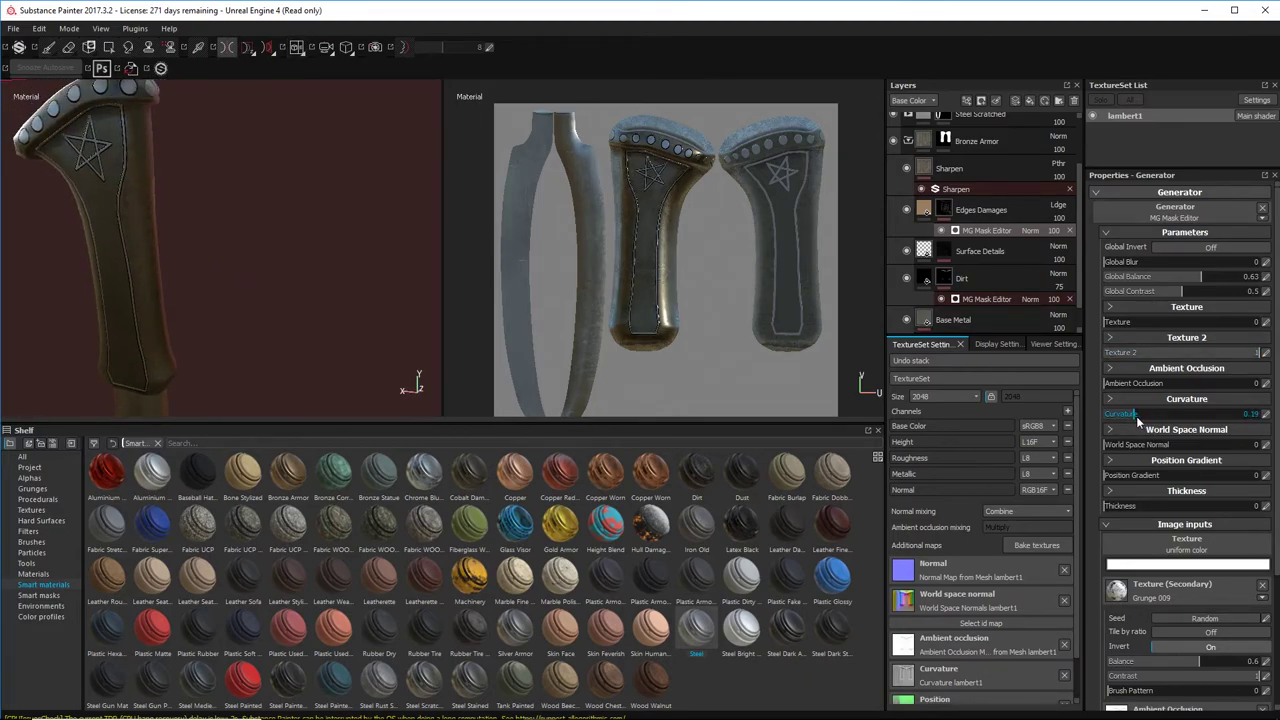
left_click_drag(1138, 418, 1155, 416)
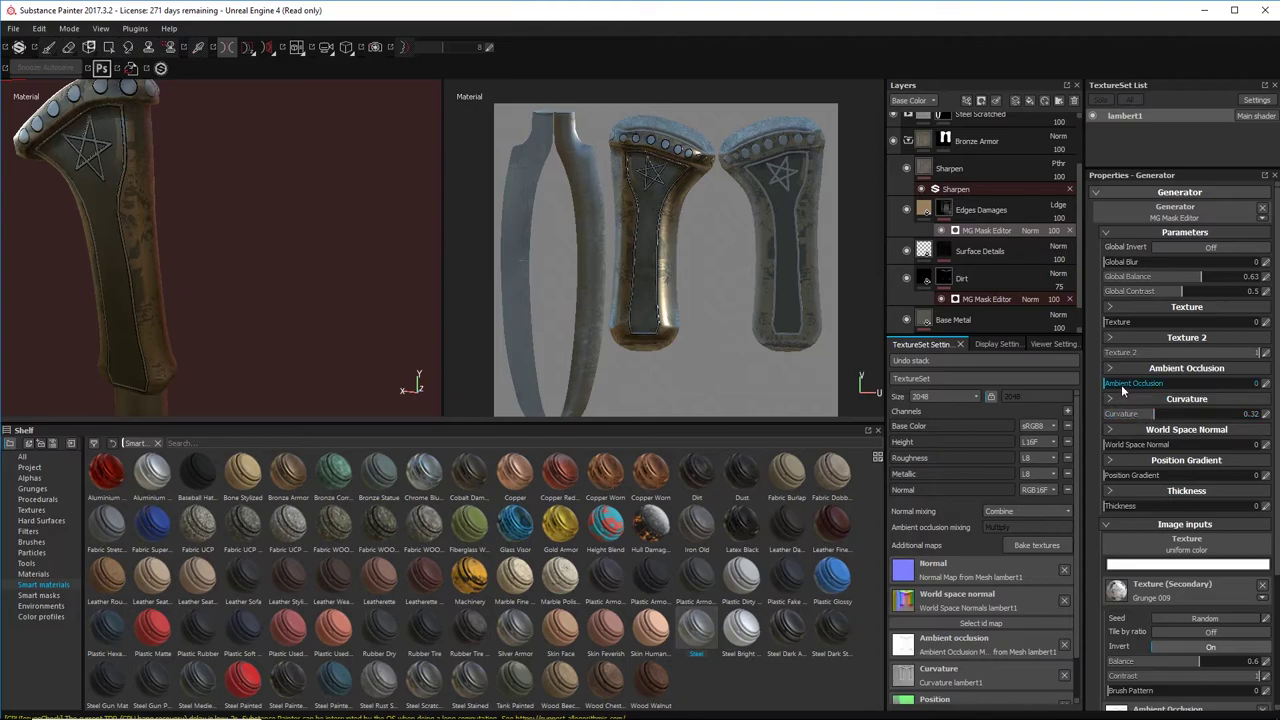
Step: Set the Edges Damages mask generator's ambient occlusion to 0.44 and thickness to 0.25, and turn off symmetry
left_click_drag(1111, 388, 1220, 395)
mouse_move(1134, 505)
left_mouse_down()
mouse_move(1160, 510)
mouse_move(1141, 508)
left_mouse_up()
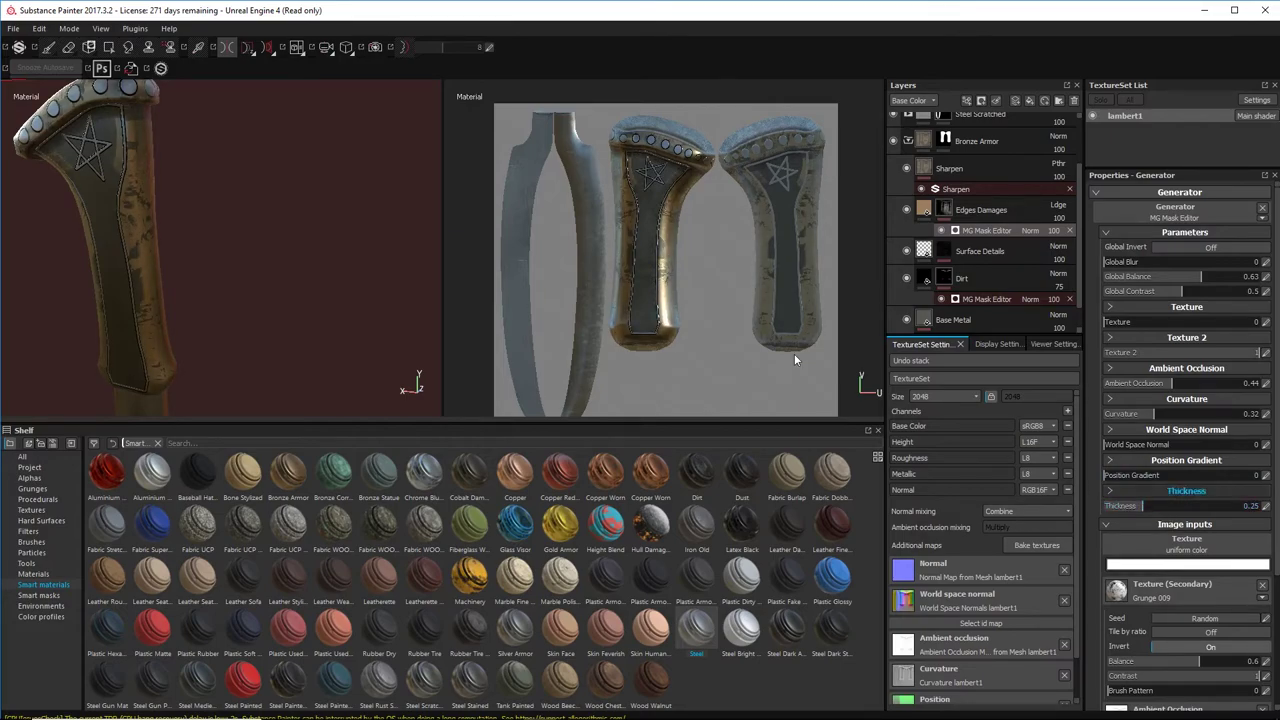
left_click_drag(172, 194, 277, 191, "alt")
key("l")
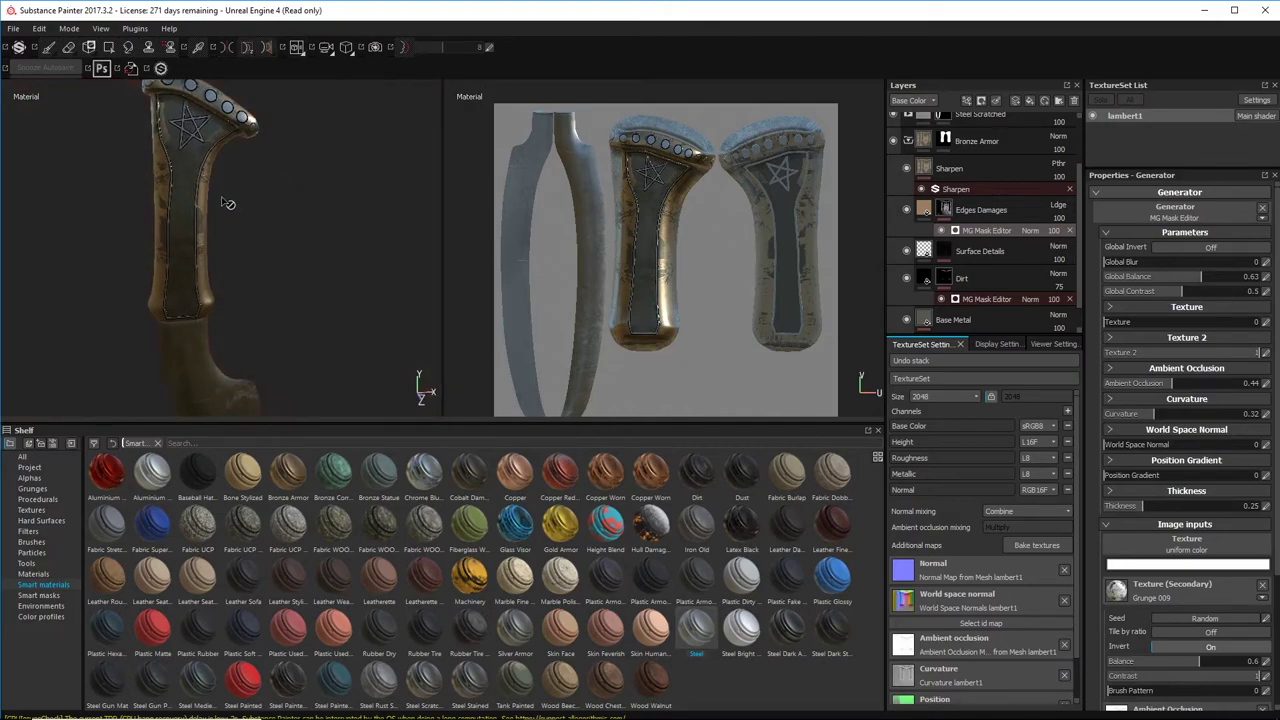
Step: Examine the handle's edge wear and the steel blade down to its tip from several angles
left_click_drag(233, 235, 303, 246, "alt")
scroll(267, 241, "up", 5)
middle_click_drag(266, 240, 232, 405, "alt")
left_click_drag(232, 400, 457, 309, "alt")
scroll(284, 324, "down", 5)
middle_click_drag(284, 324, 277, 209, "alt")
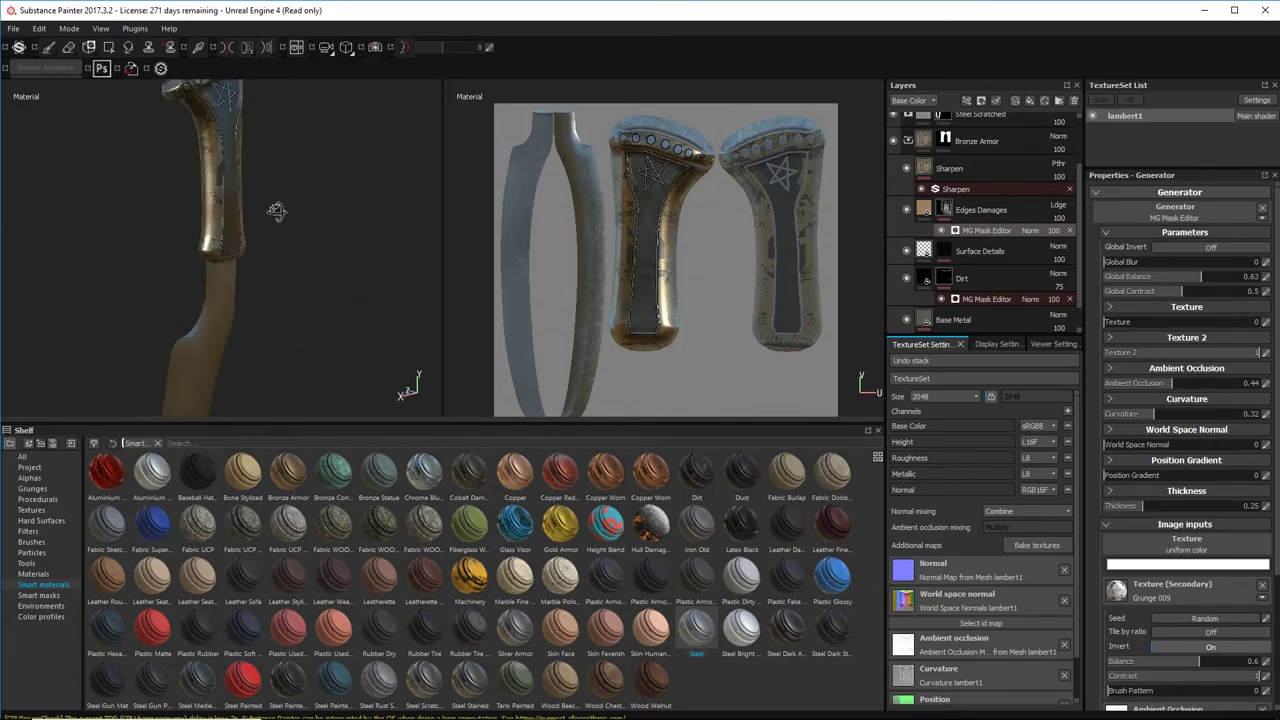
scroll(277, 209, "down", 4)
left_click_drag(277, 209, 257, 183, "alt")
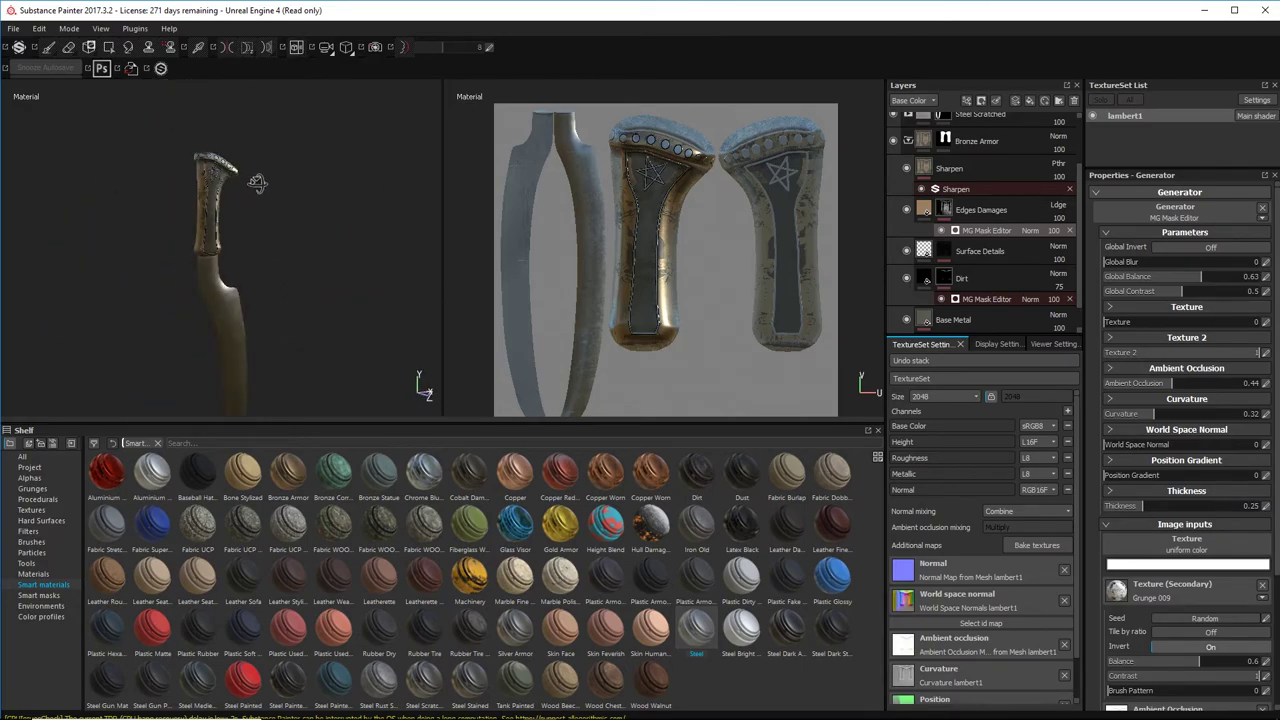
right_click_drag(466, 214, 480, 214, "alt")
middle_click_drag(300, 168, 328, 250, "alt")
left_click_drag(328, 250, 292, 242, "alt")
right_click_drag(292, 226, 391, 223, "alt")
middle_click_drag(310, 184, 292, 248, "alt")
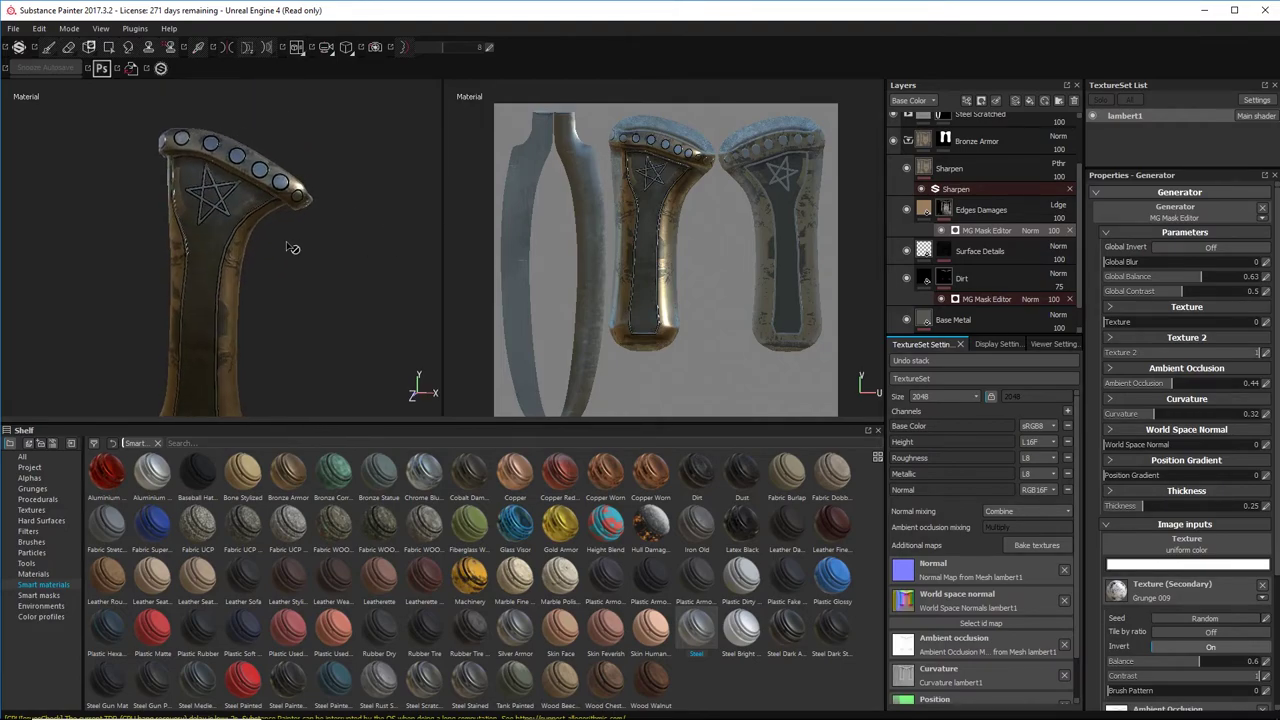
left_click_drag(312, 270, 300, 55, "alt")
middle_click_drag(314, 190, 312, 60, "alt")
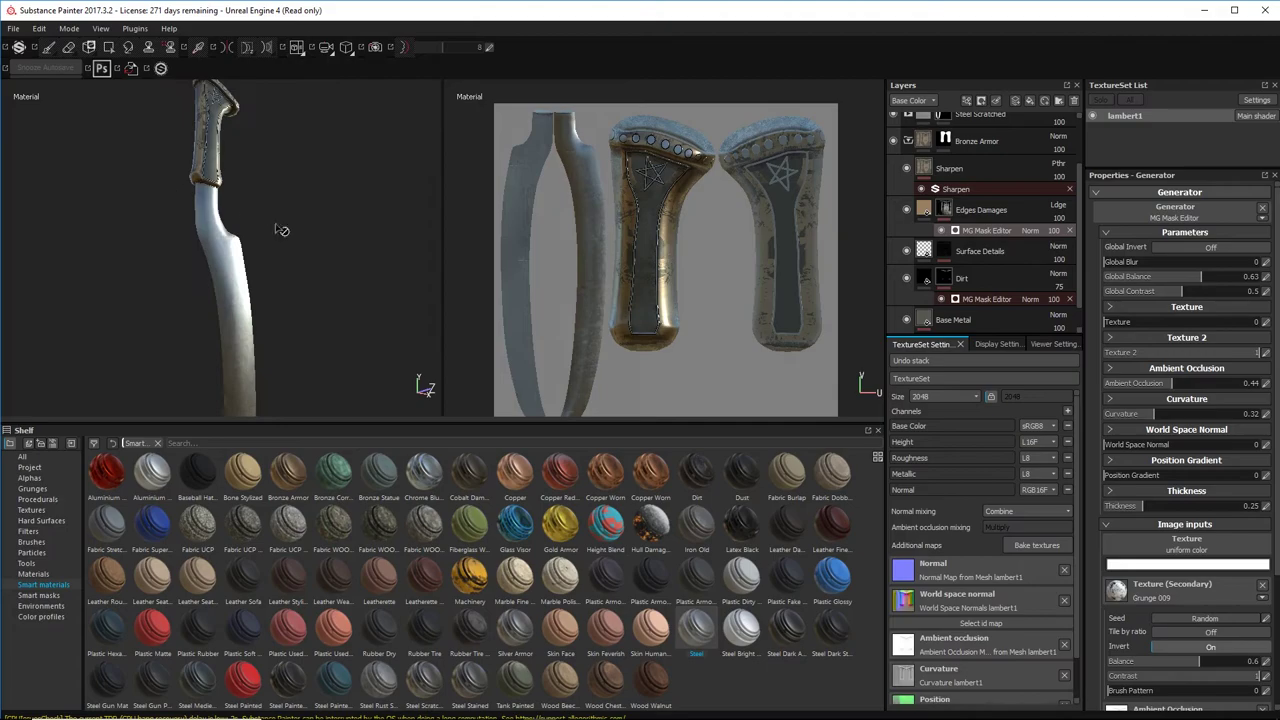
left_click_drag(280, 229, 366, 272, "alt")
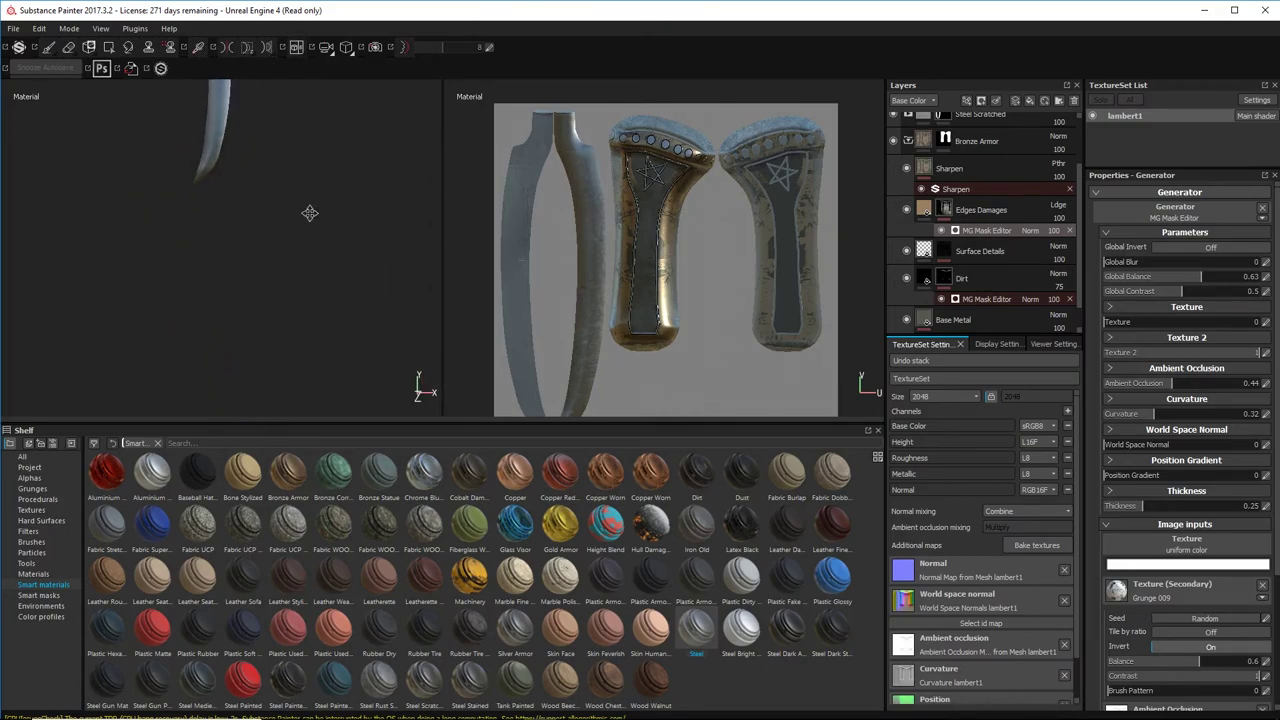
middle_click_drag(309, 214, 307, 262, "alt")
left_click_drag(307, 262, 243, 243, "alt")
mouse_move(300, 256)
right_mouse_down("alt")
mouse_move(340, 260)
mouse_move(312, 246)
right_mouse_up("alt")
middle_click_drag(312, 246, 308, 204, "alt")
scroll(940, 168, "up", 2)
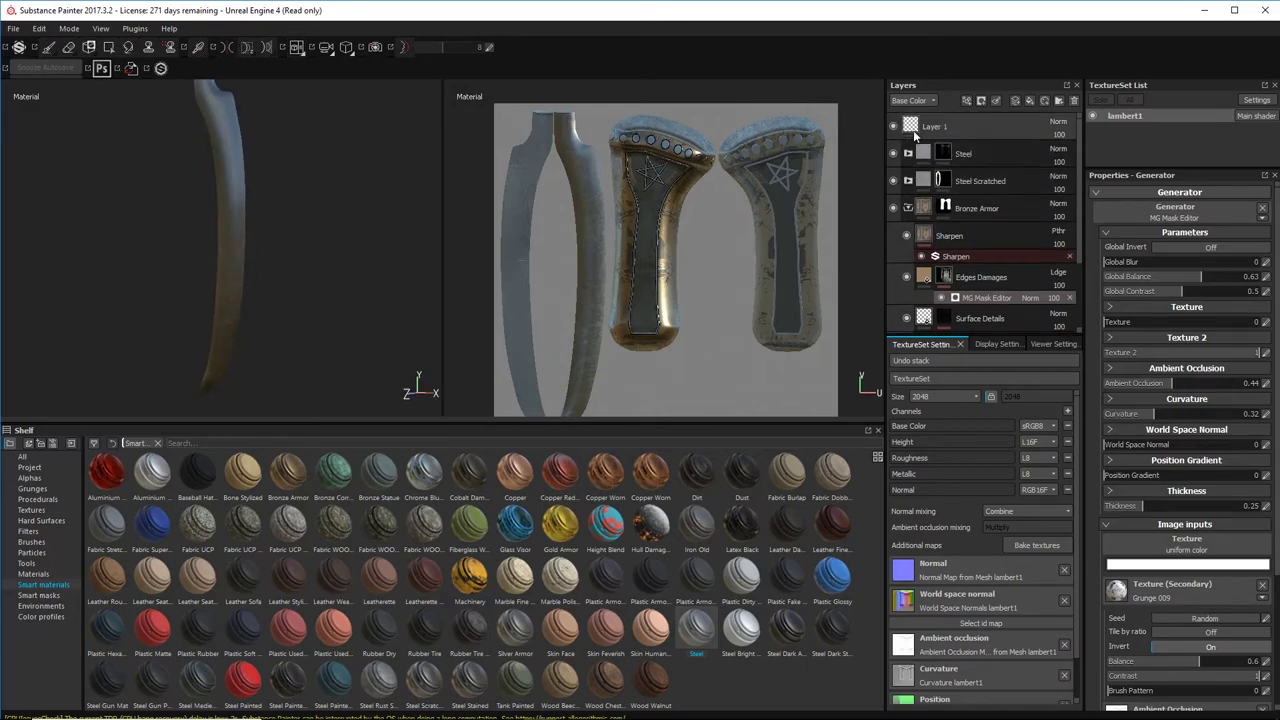
Step: Add a fill layer above Layer 1 and give it a dark red base color with saturation 0.996 and brightness 0.080
left_click(926, 128)
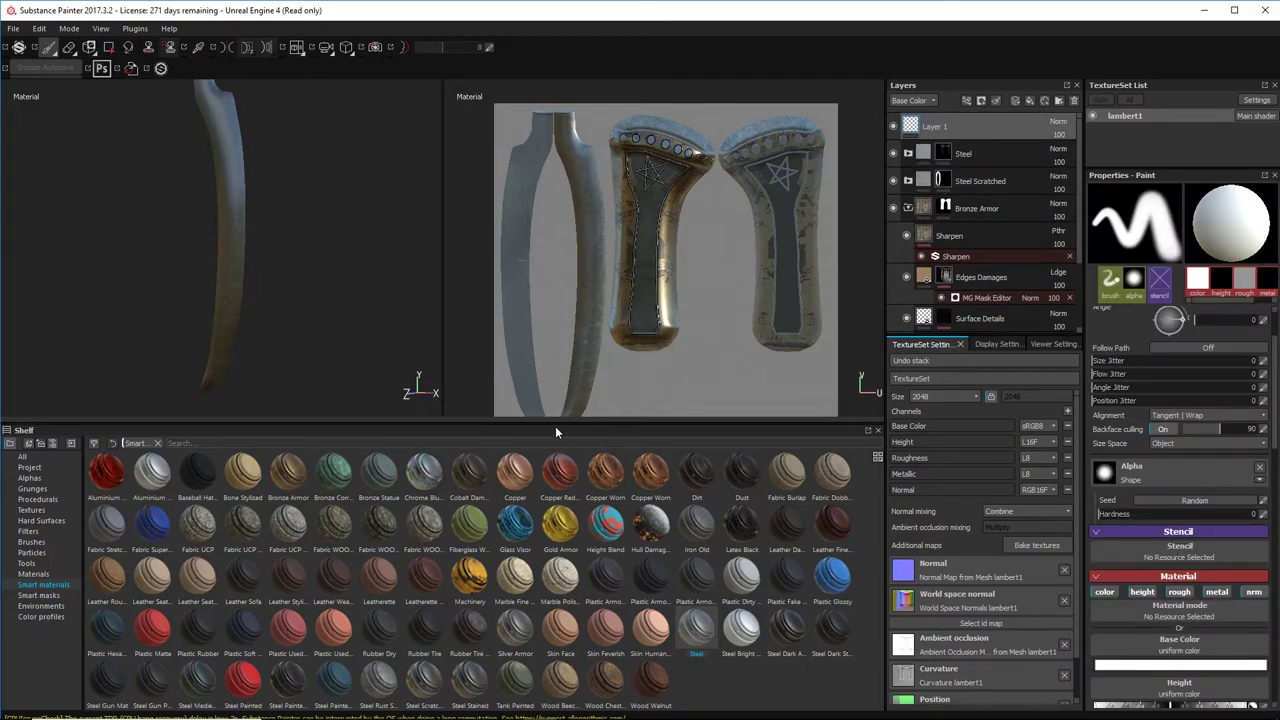
left_click(1030, 101)
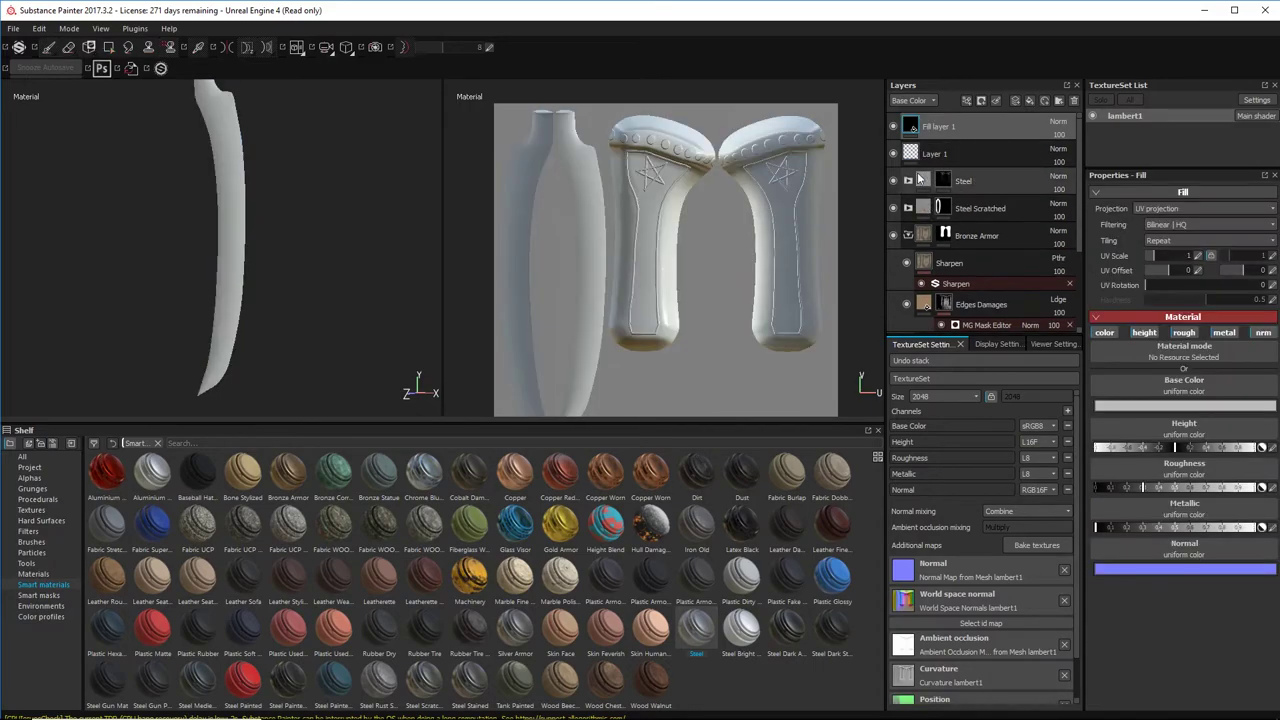
left_click(1199, 407)
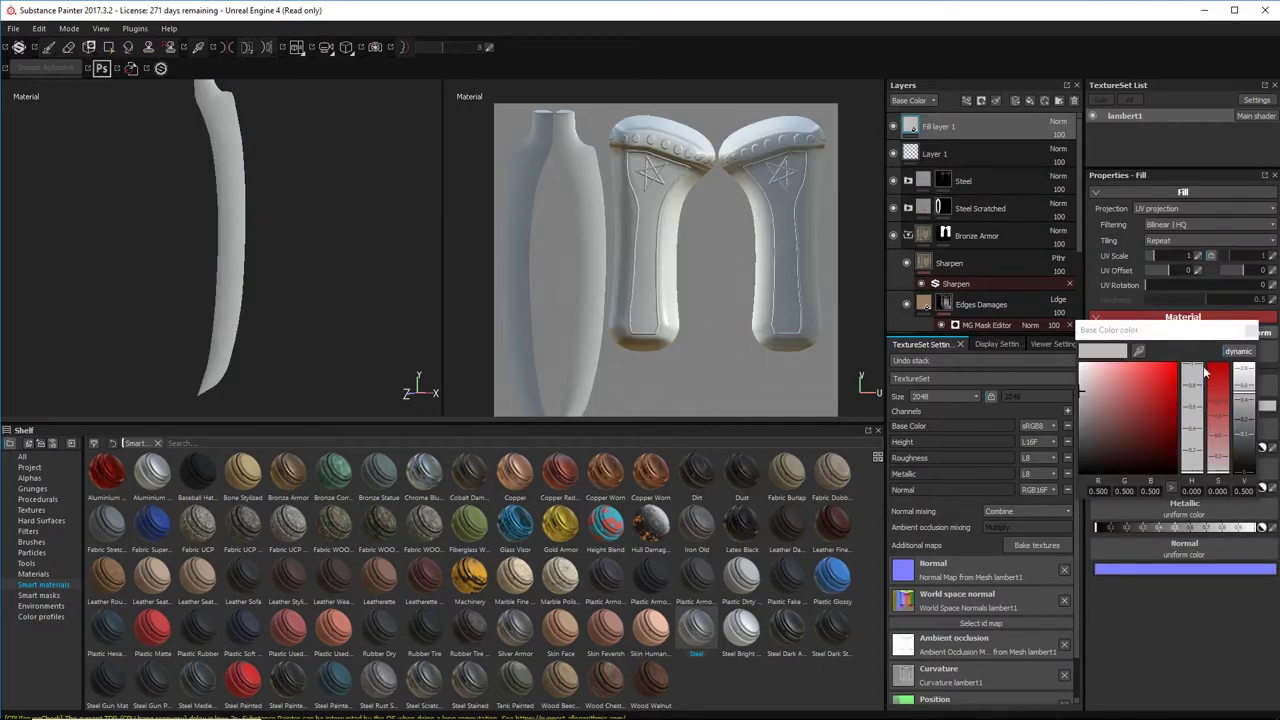
left_click(1217, 370)
left_click_drag(1243, 376, 1248, 434)
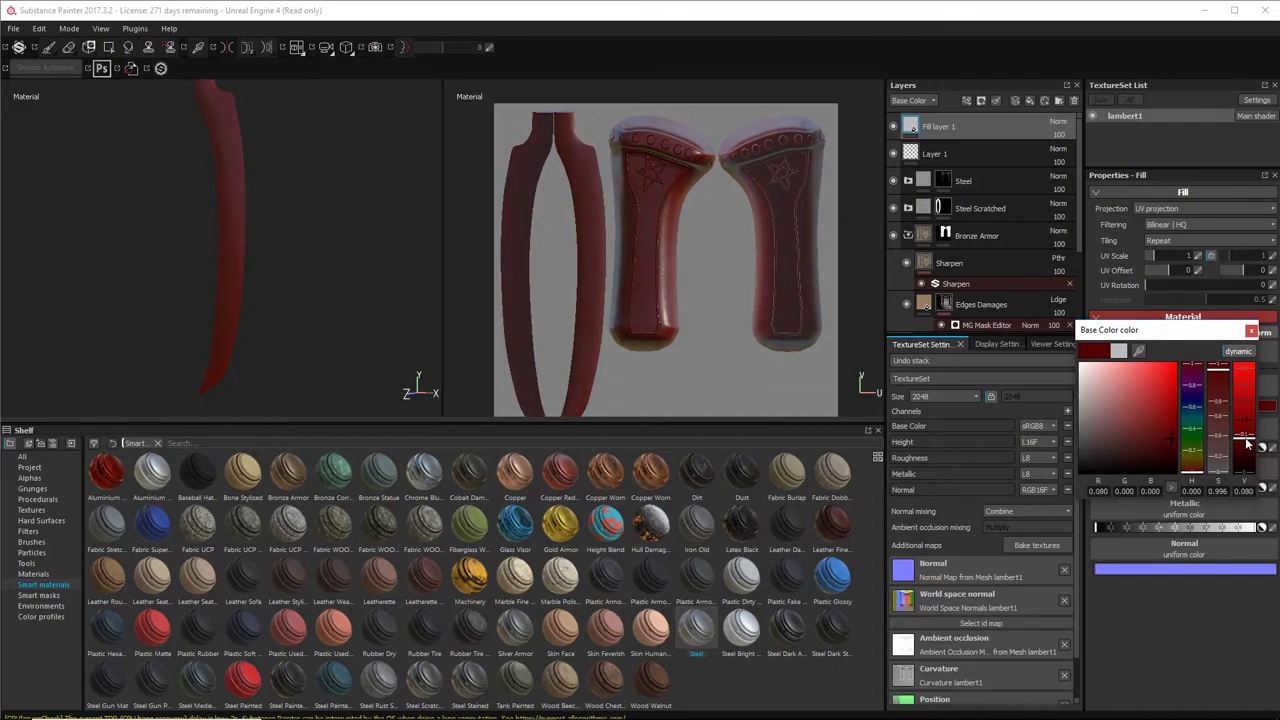
left_click(1251, 332)
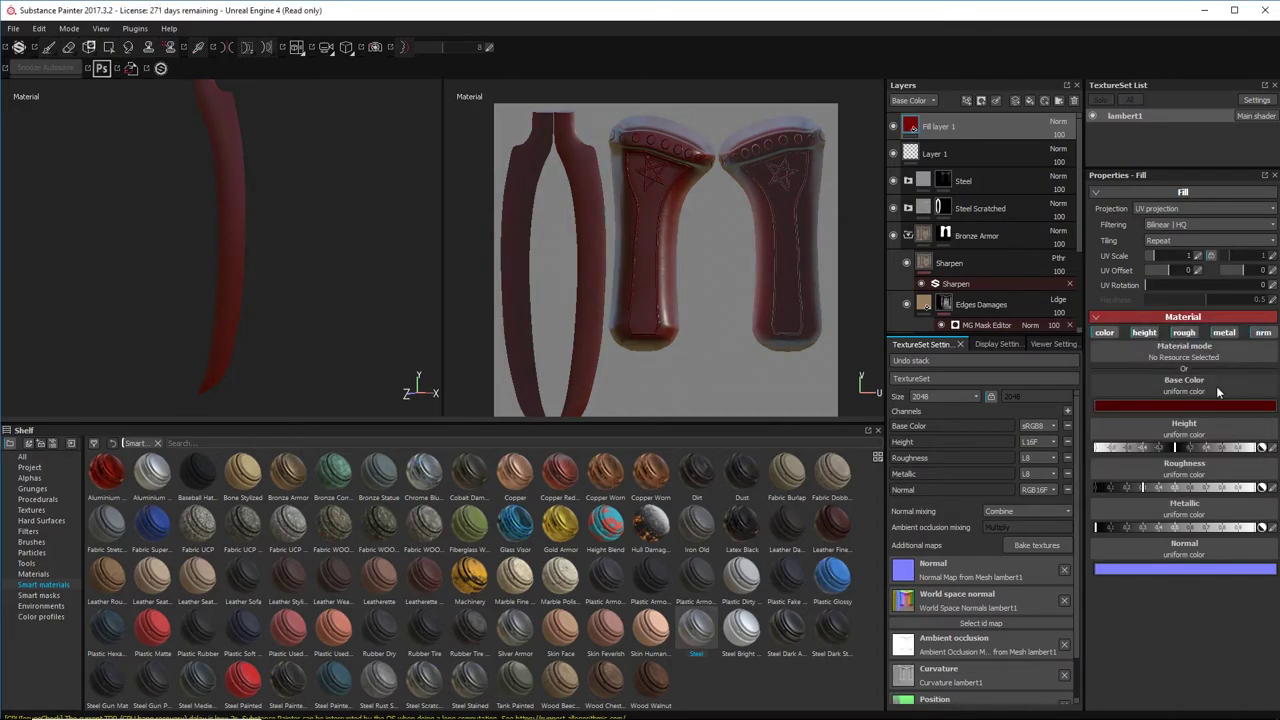
Step: Raise the red fill layer's metallic value close to maximum and lower its roughness close to zero
left_click_drag(1190, 525, 1255, 527)
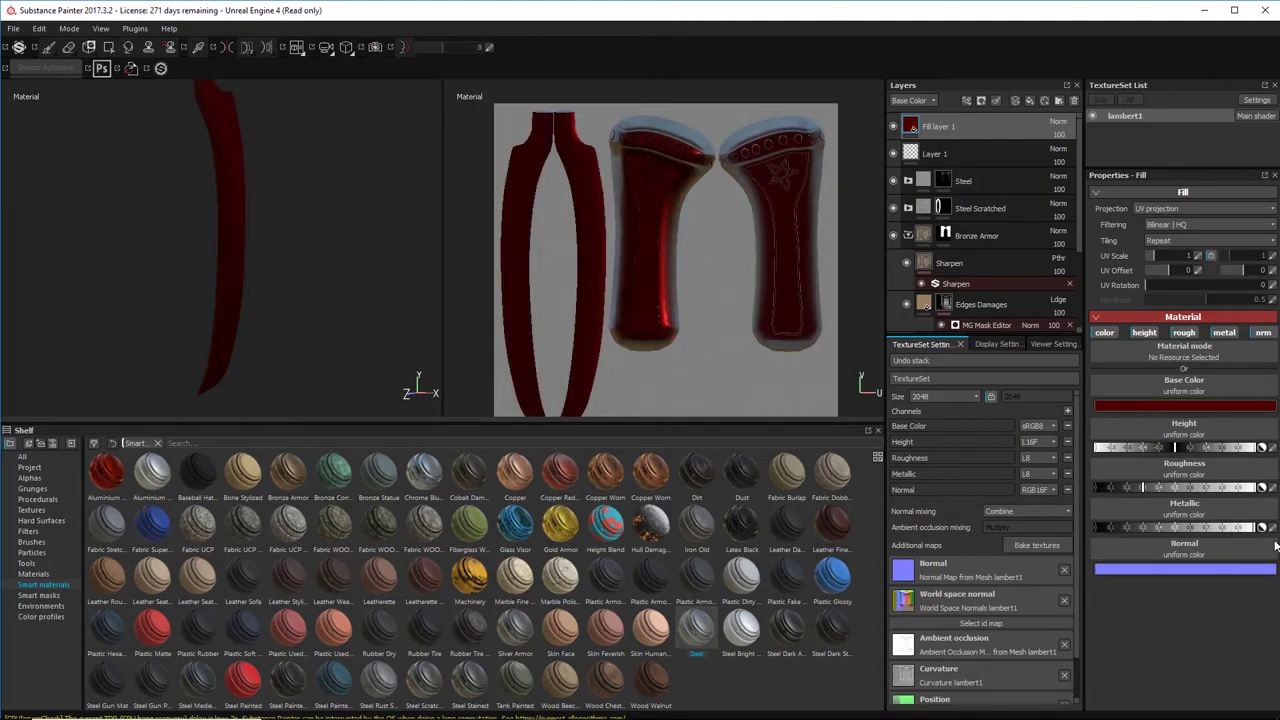
left_click_drag(1247, 543, 1236, 539)
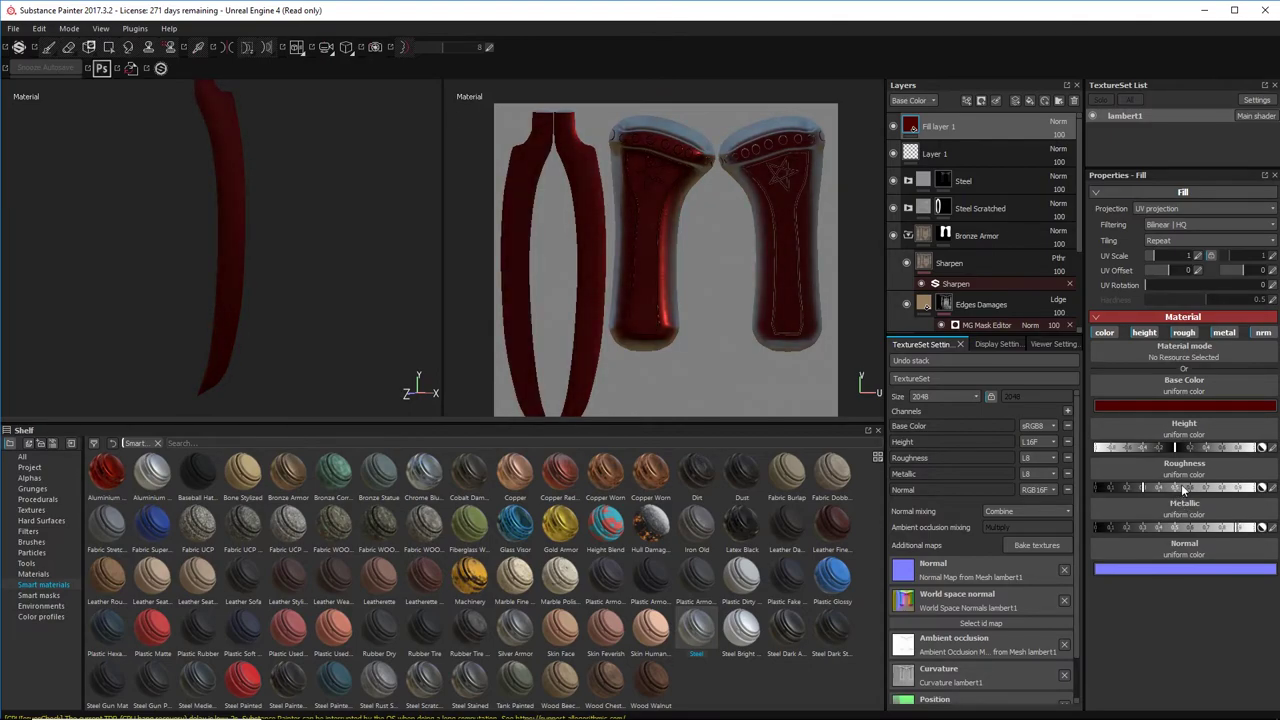
mouse_move(1184, 488)
left_mouse_down()
mouse_move(1073, 482)
mouse_move(1132, 488)
mouse_move(1102, 492)
left_mouse_up()
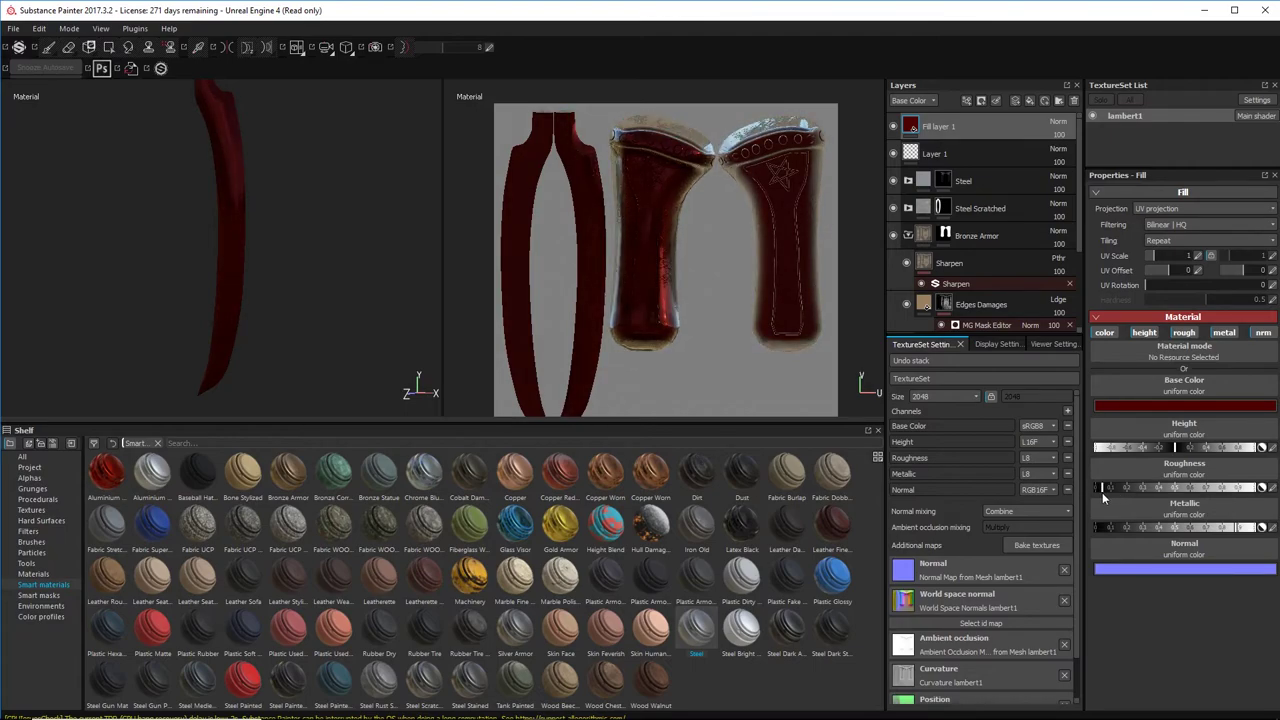
scroll(328, 157, "up", 2)
left_click_drag(380, 131, 331, 214, "alt")
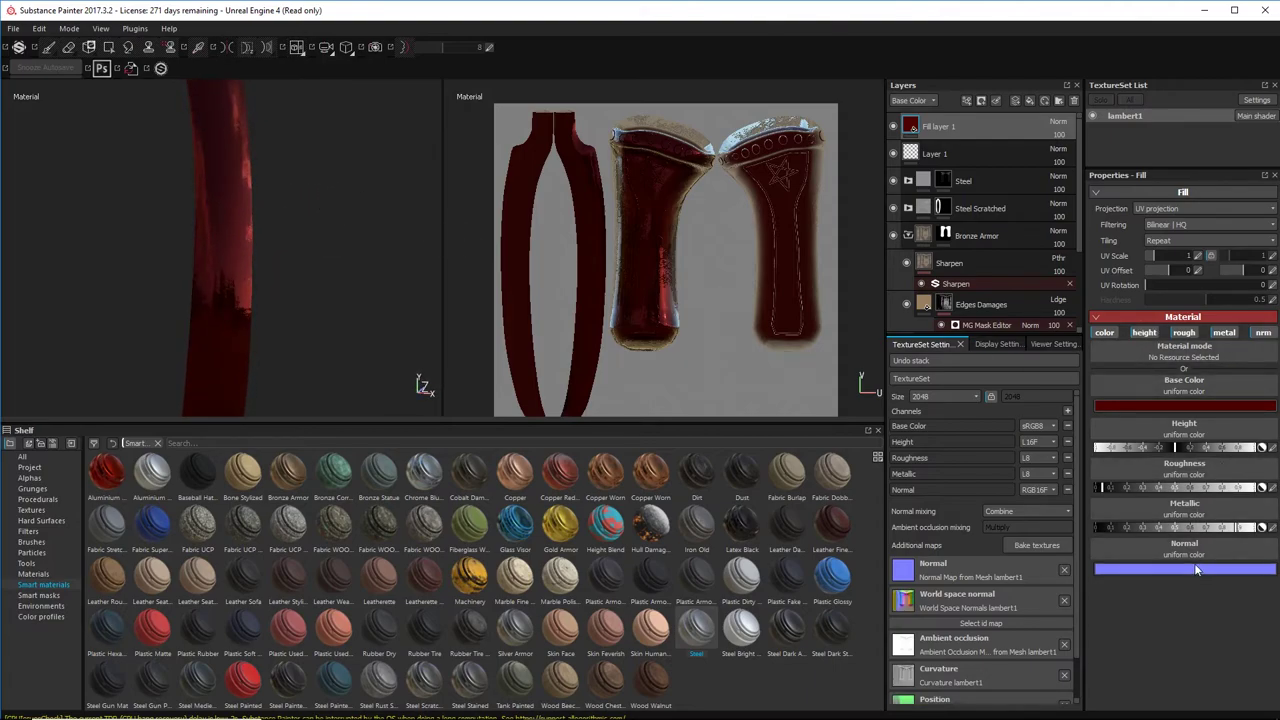
Step: Apply the Rust Coarse material to the top fill layer
left_click(699, 528)
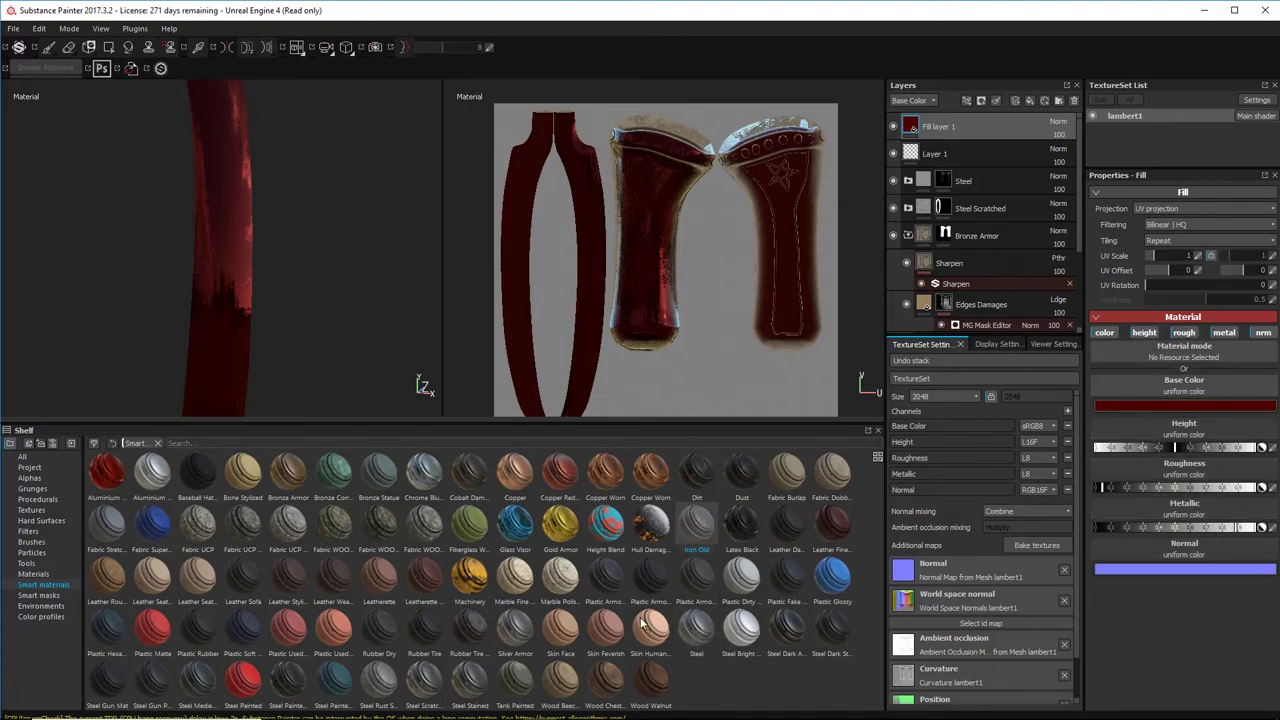
left_click(240, 684)
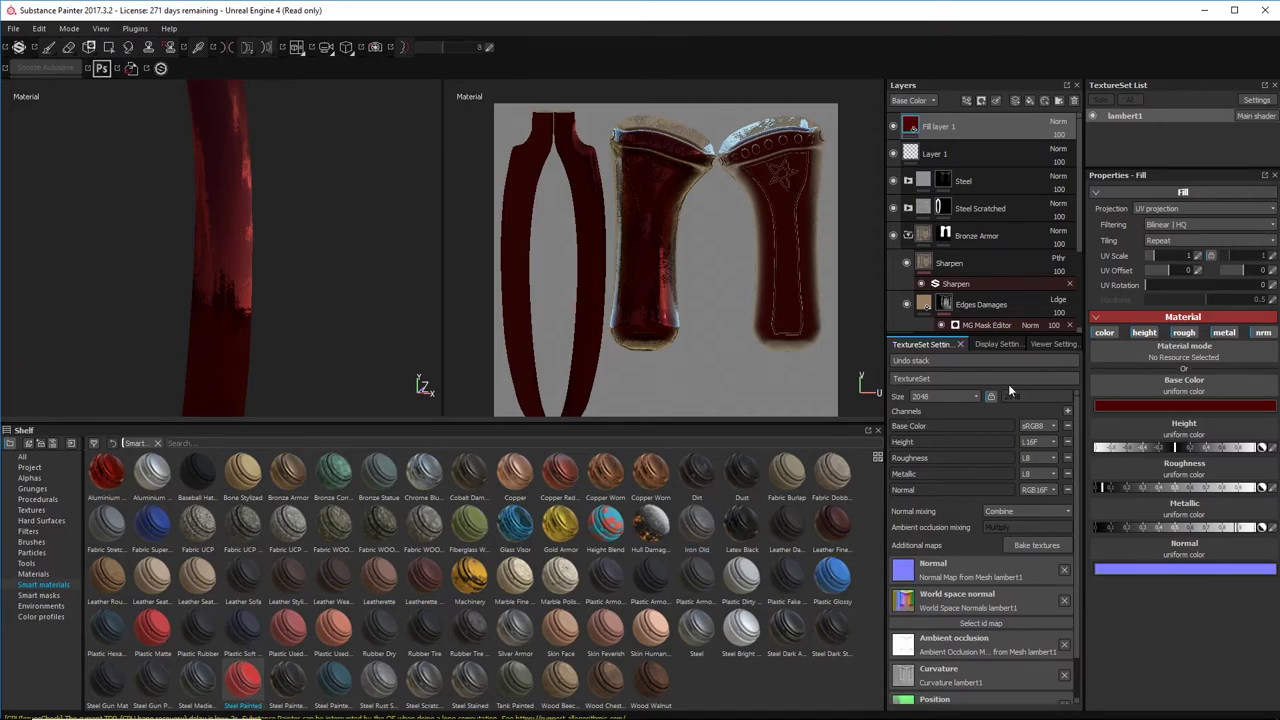
left_click(1200, 354)
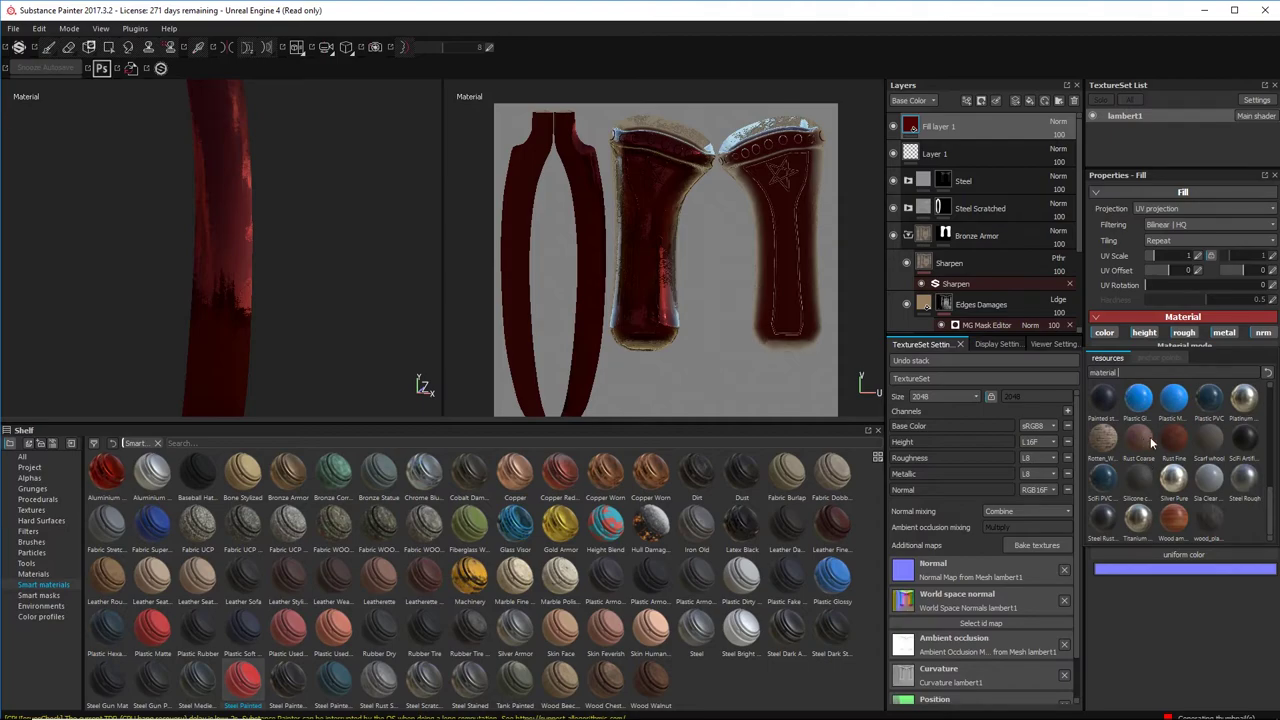
left_click(1151, 441)
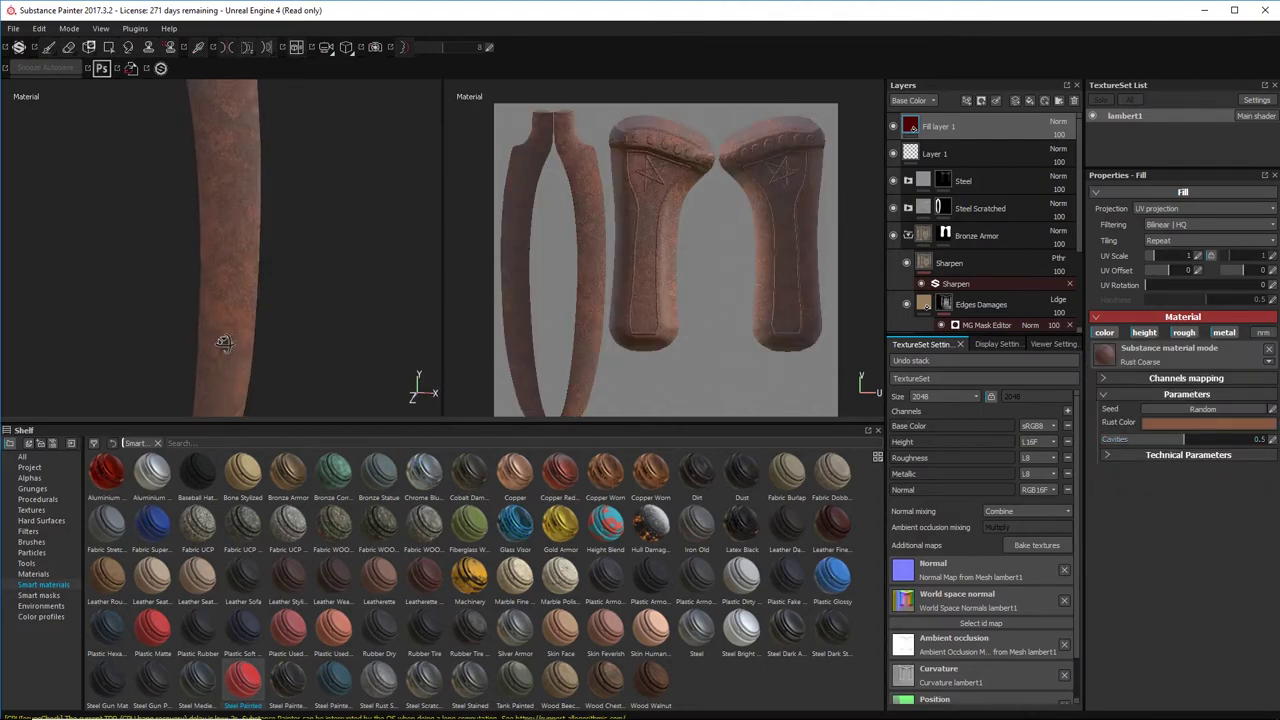
Step: Change the Rust Coarse material's rust color to a dark red with hue 0.018, saturation 1.000 and brightness 0.449
left_click(1176, 423)
left_click(1193, 490)
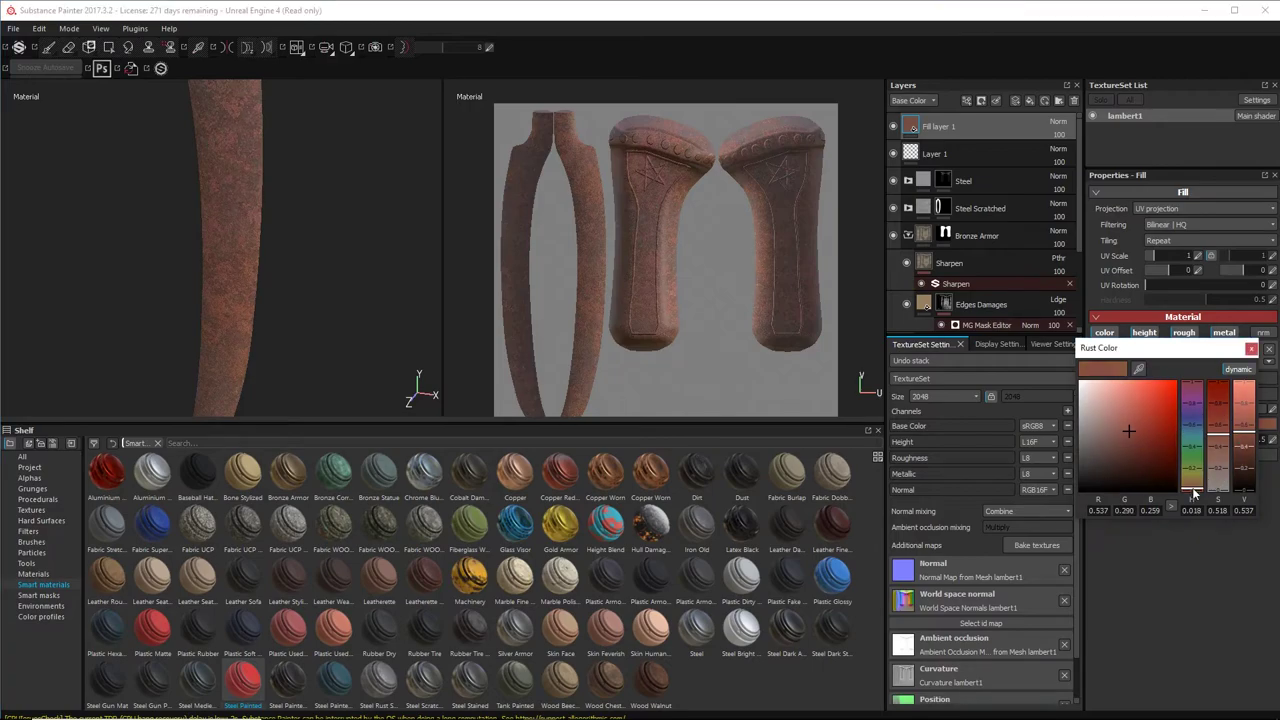
mouse_move(1155, 415)
left_mouse_down()
mouse_move(1182, 418)
mouse_move(1179, 449)
left_mouse_up()
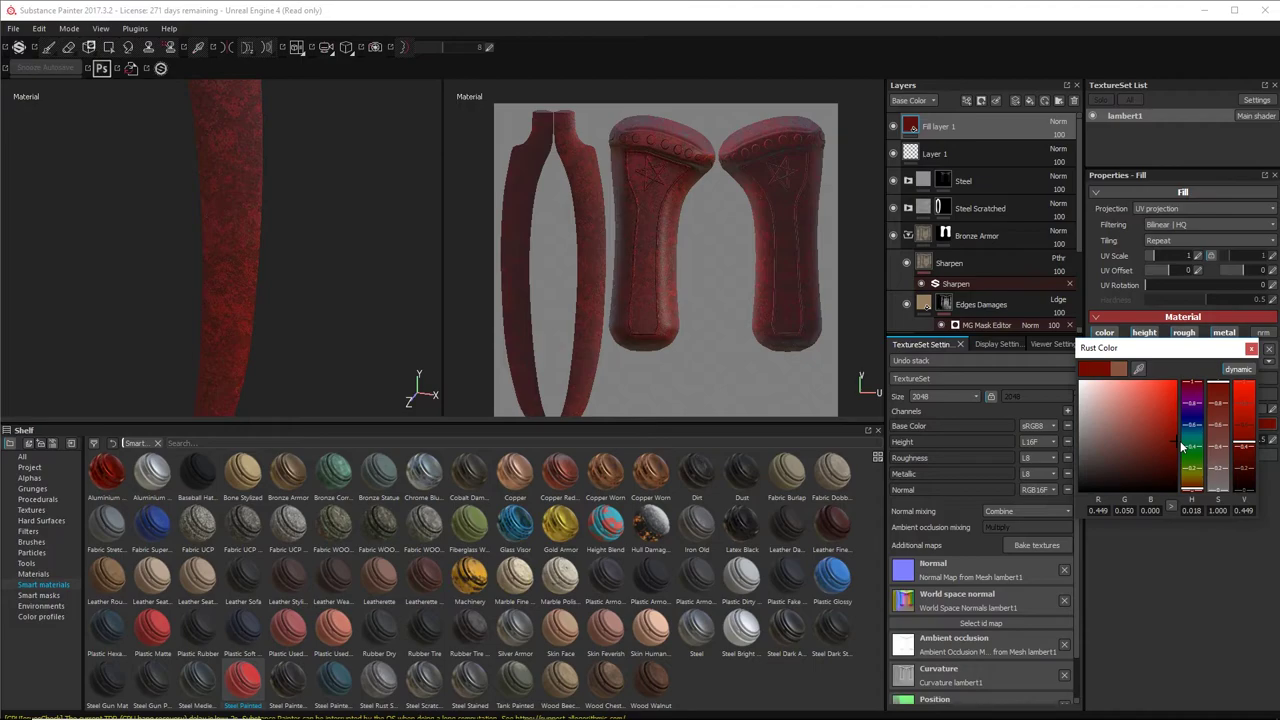
left_click(1249, 349)
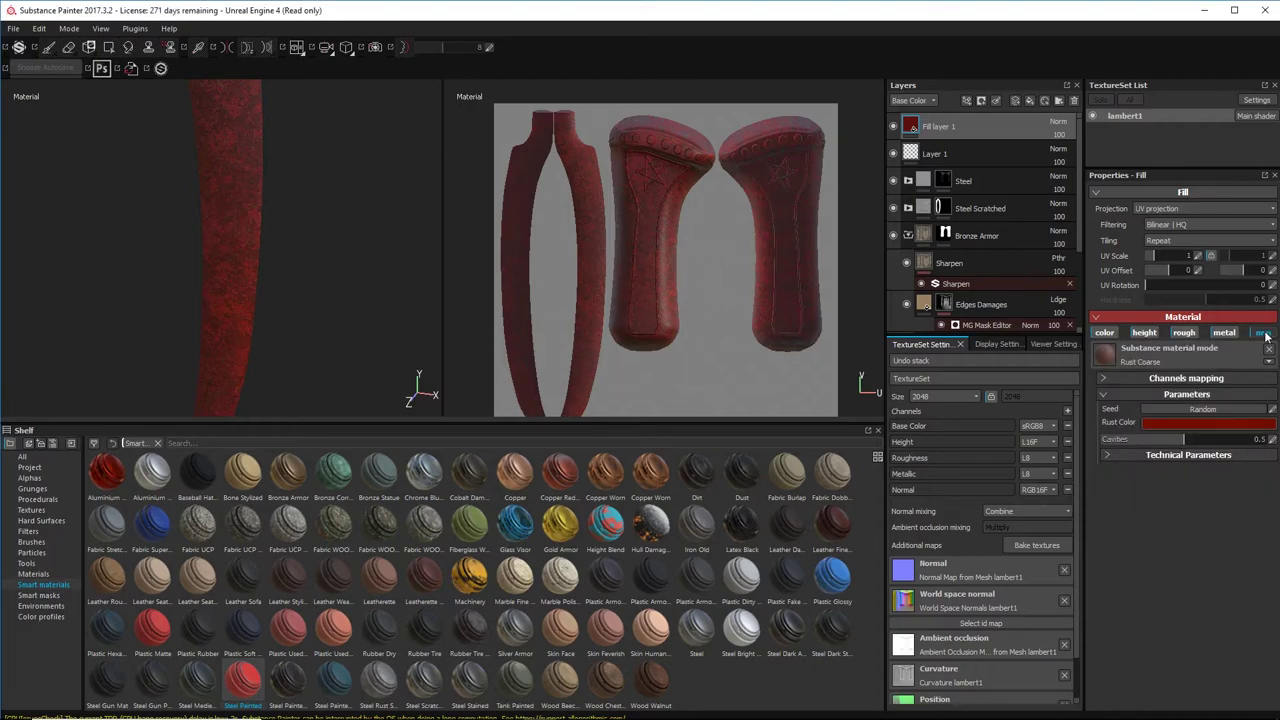
Step: Enable the rust fill's normal channel, then set its UV scale to 2.68 and cavities to 0.51
left_click_drag(300, 240, 332, 231, "alt")
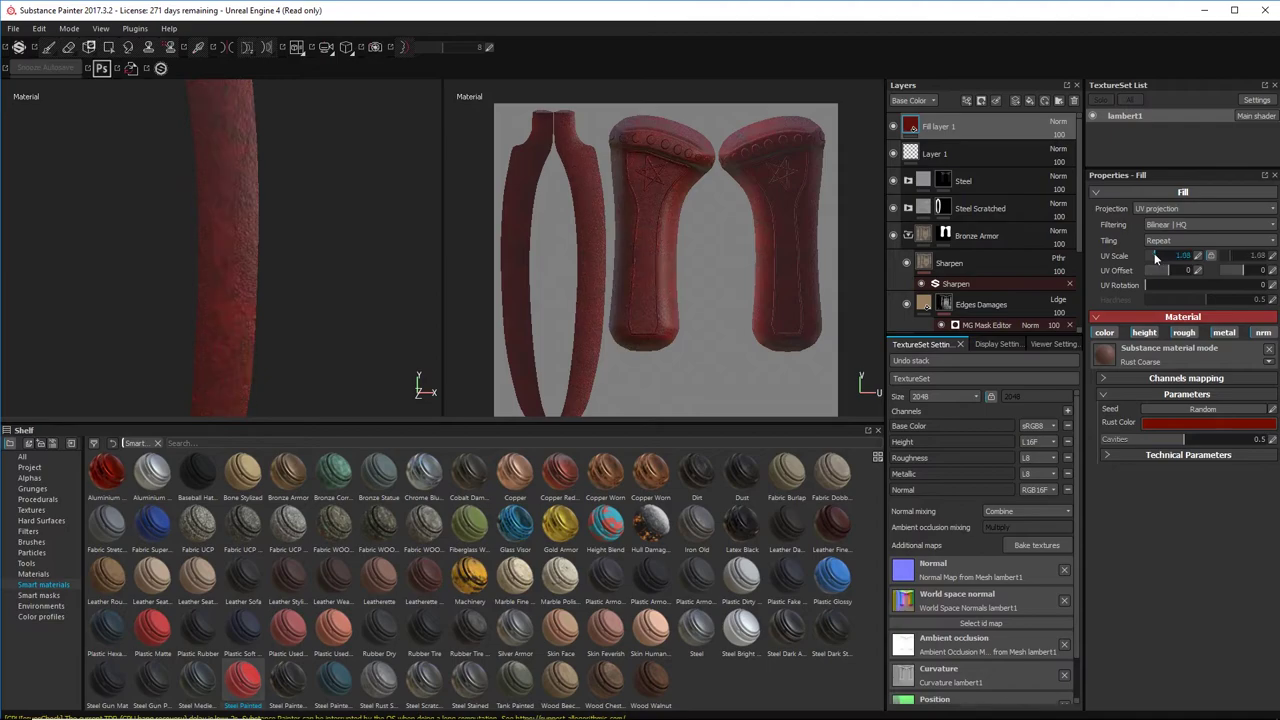
left_click_drag(1155, 254, 1155, 260)
mouse_move(1183, 441)
left_mouse_down()
mouse_move(1152, 441)
mouse_move(1186, 441)
left_mouse_up()
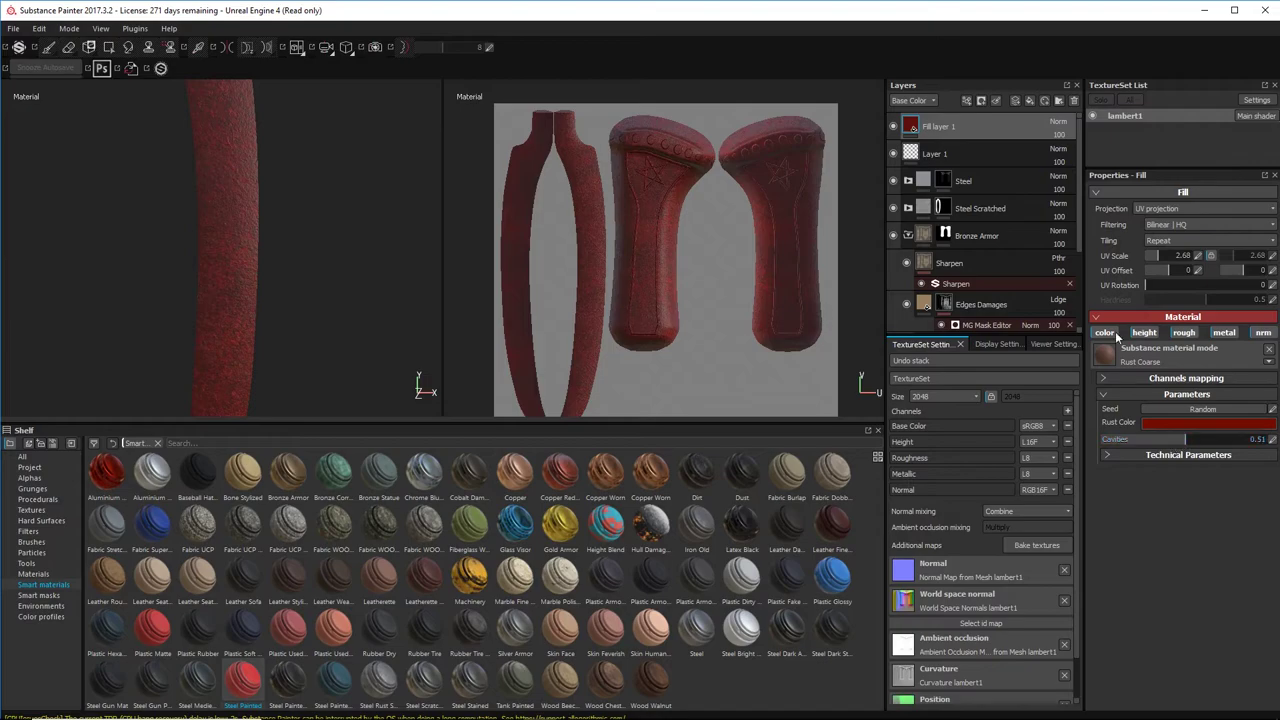
Step: Set the rust material's normal intensity to 1.7 and its height position to 1
left_click(1185, 380)
left_click(1122, 556)
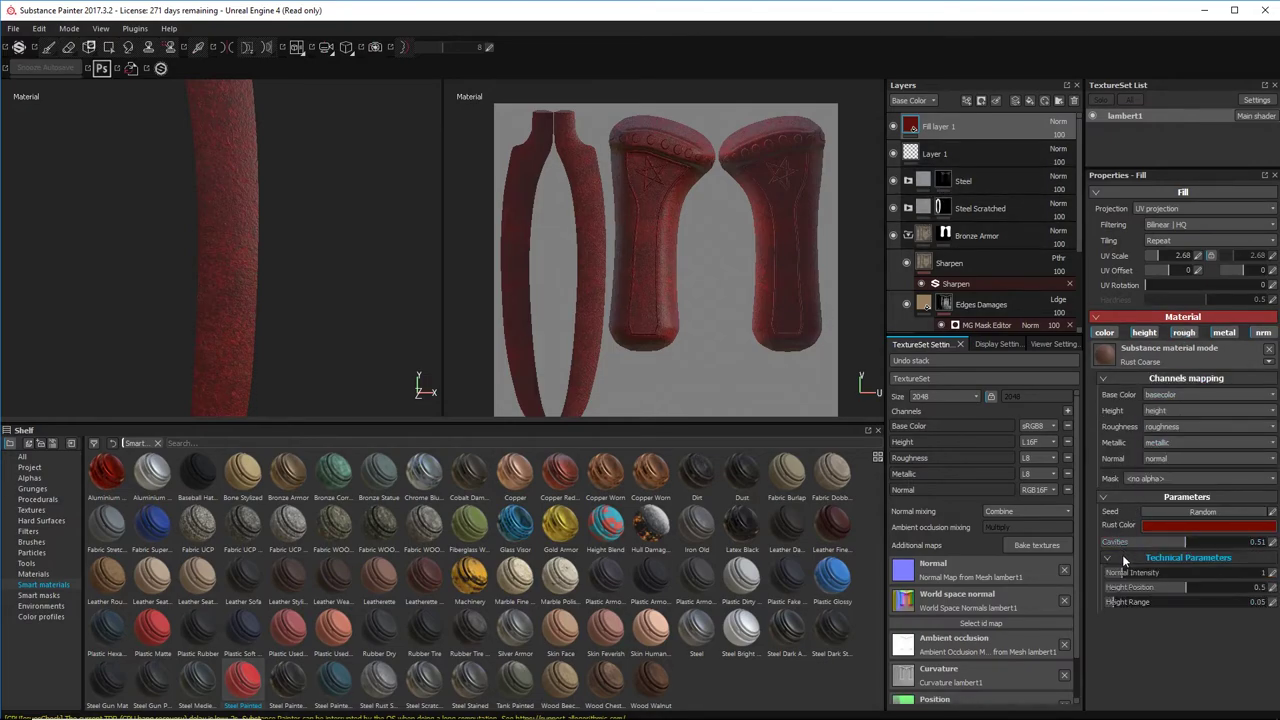
mouse_move(1124, 573)
left_mouse_down()
mouse_move(1138, 572)
mouse_move(1086, 573)
mouse_move(1103, 576)
left_mouse_up()
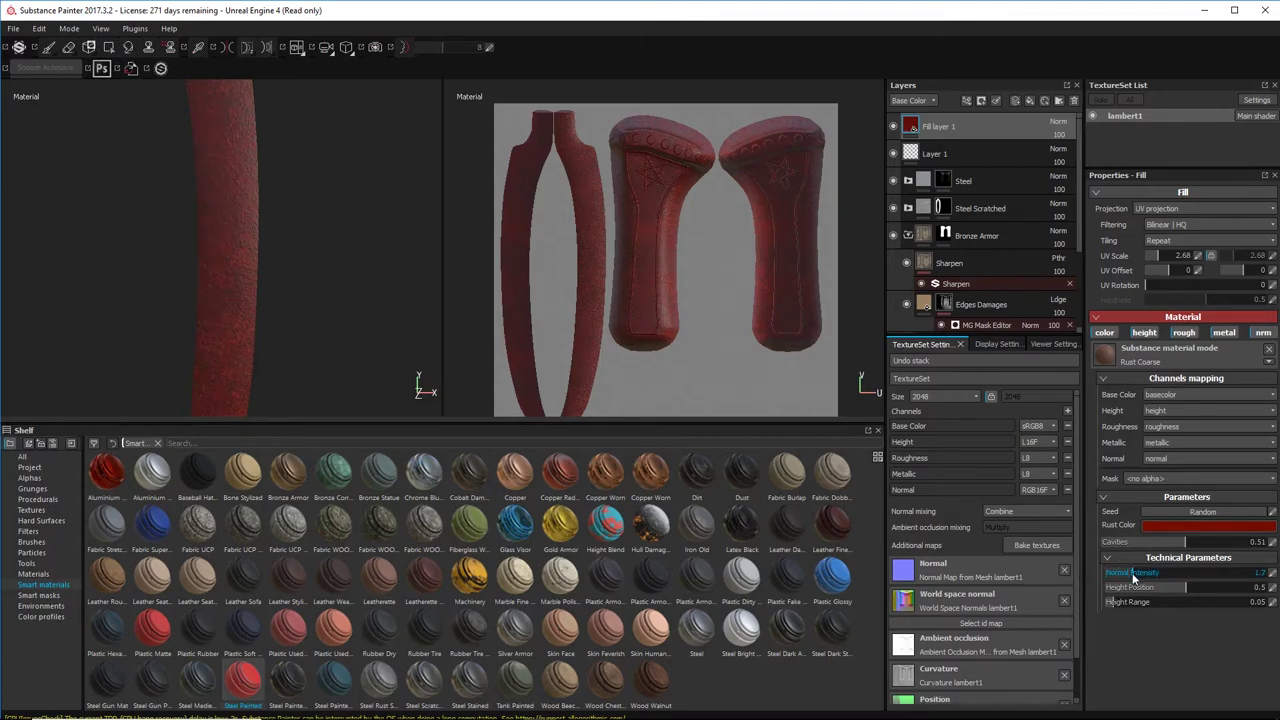
left_click_drag(1139, 589, 1270, 593)
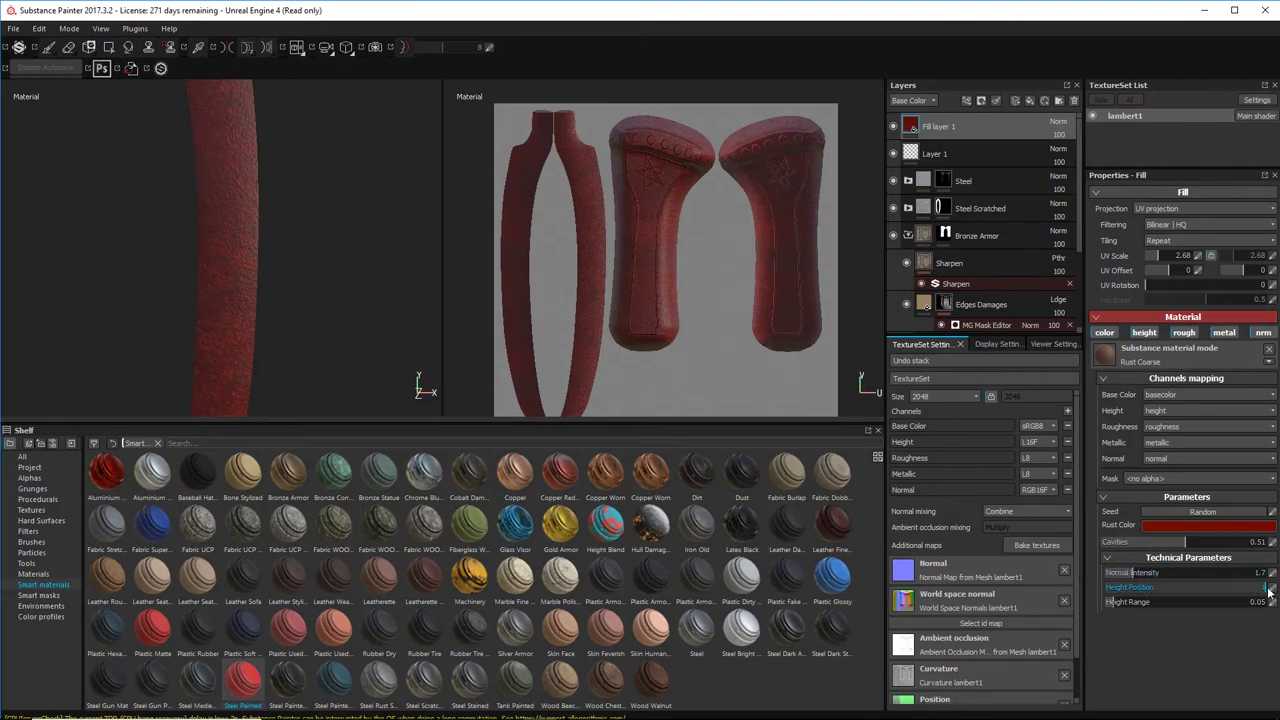
left_click_drag(1146, 582, 1241, 594)
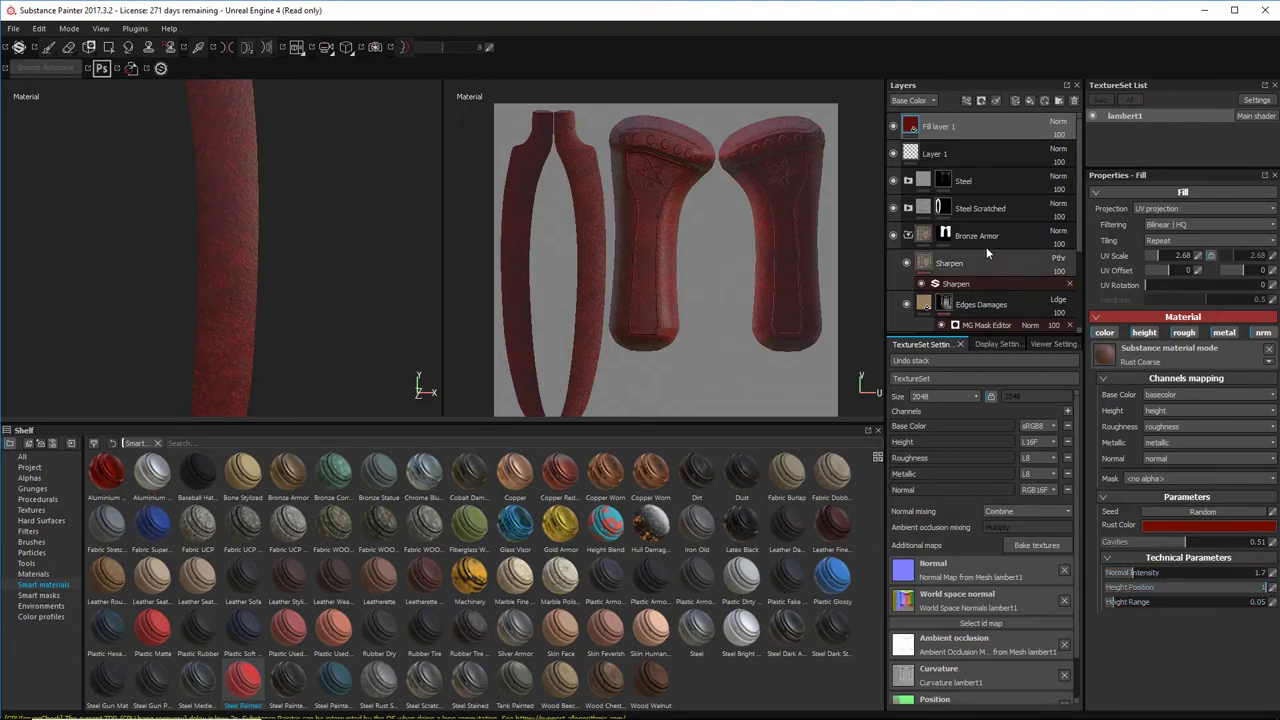
left_click(1150, 356)
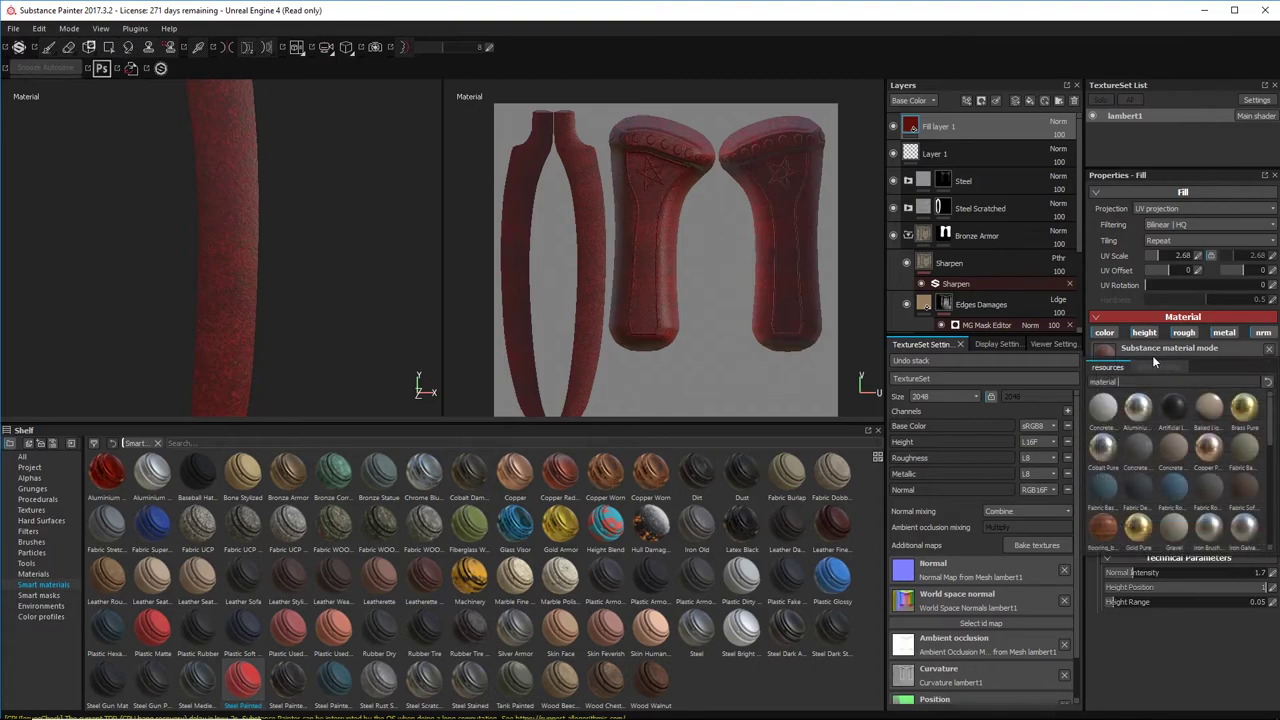
left_click(1266, 365)
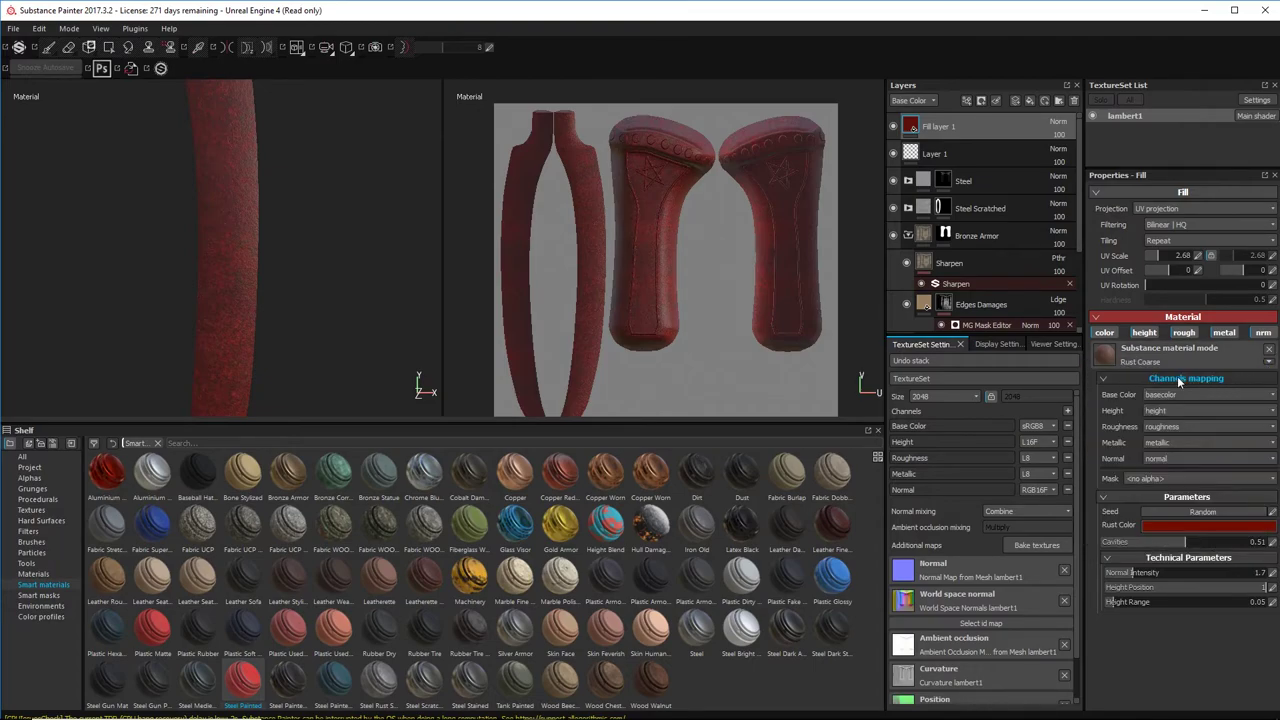
left_click(1102, 380)
left_click(1108, 397)
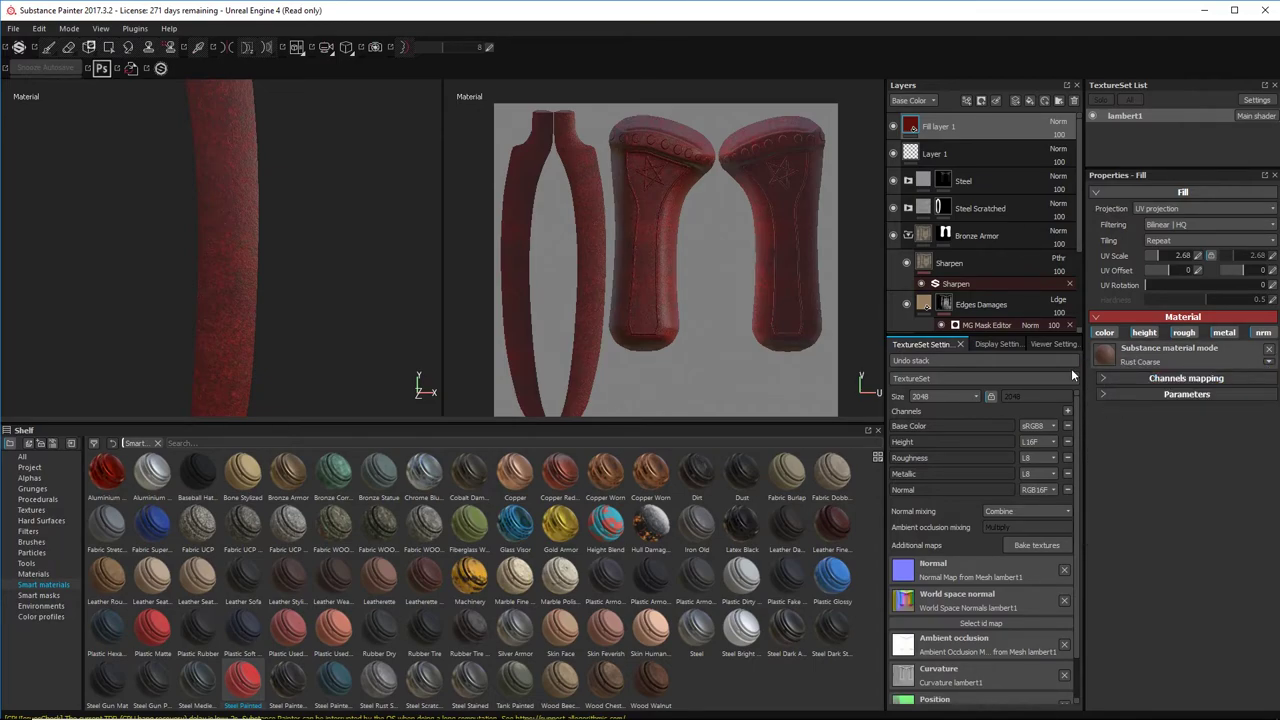
Step: Add a black mask to the top rust fill layer
right_click(940, 130)
left_click(963, 146)
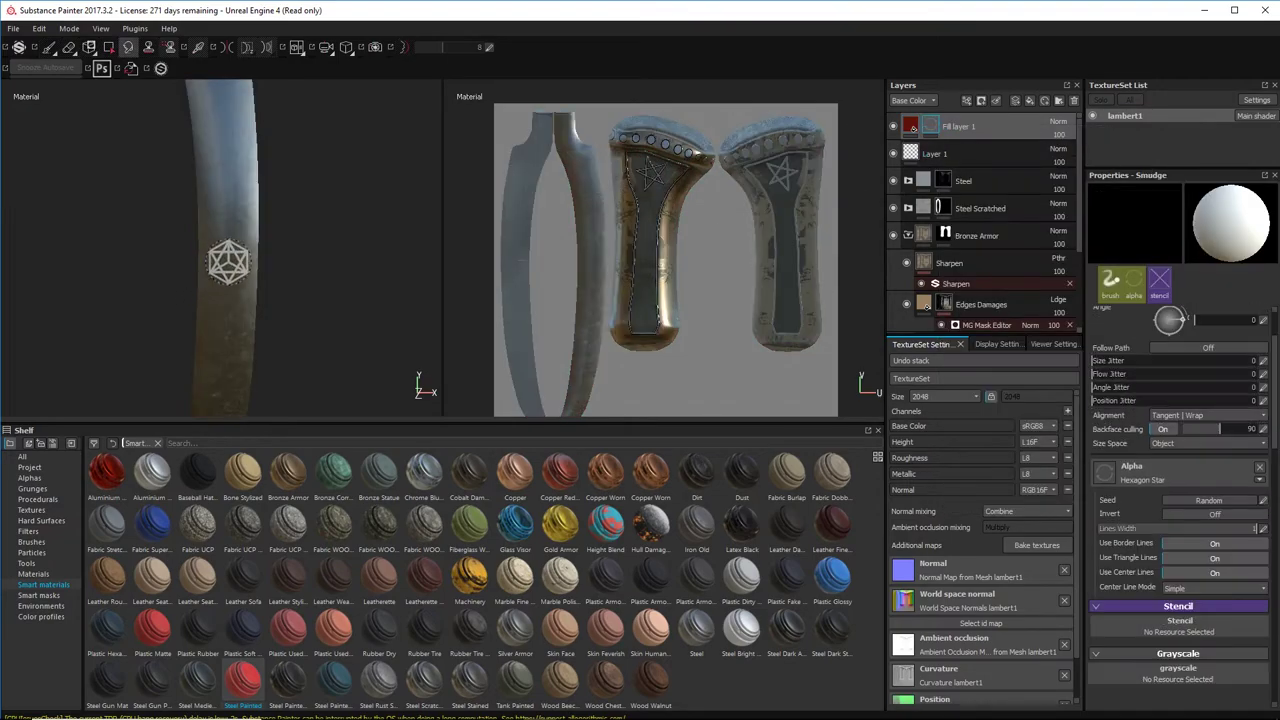
left_click(1104, 472)
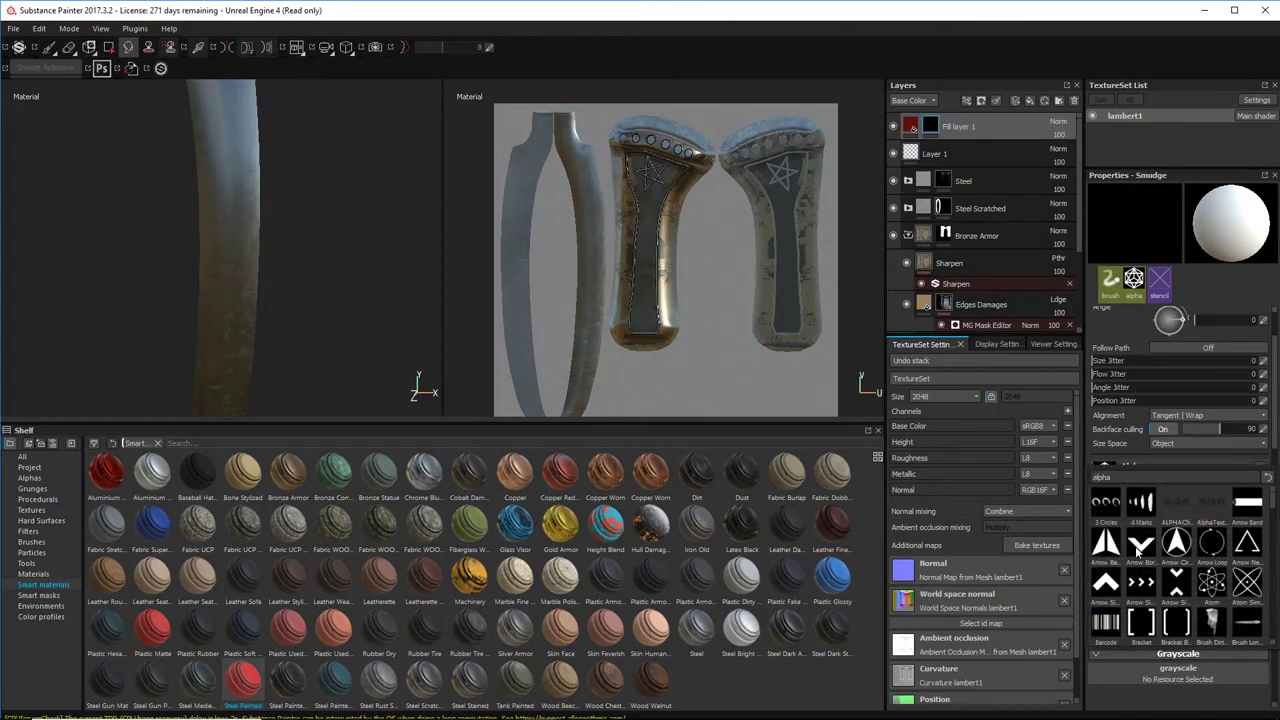
scroll(1208, 580, "down", 10)
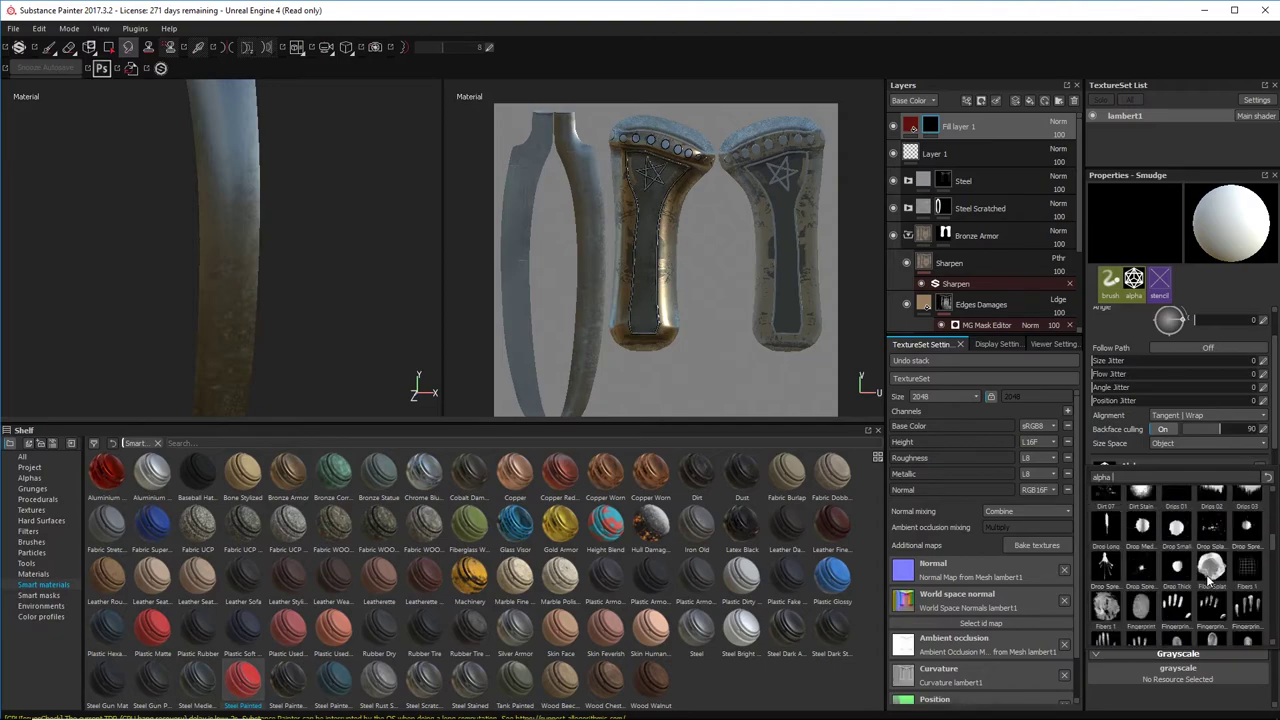
left_click(1128, 565)
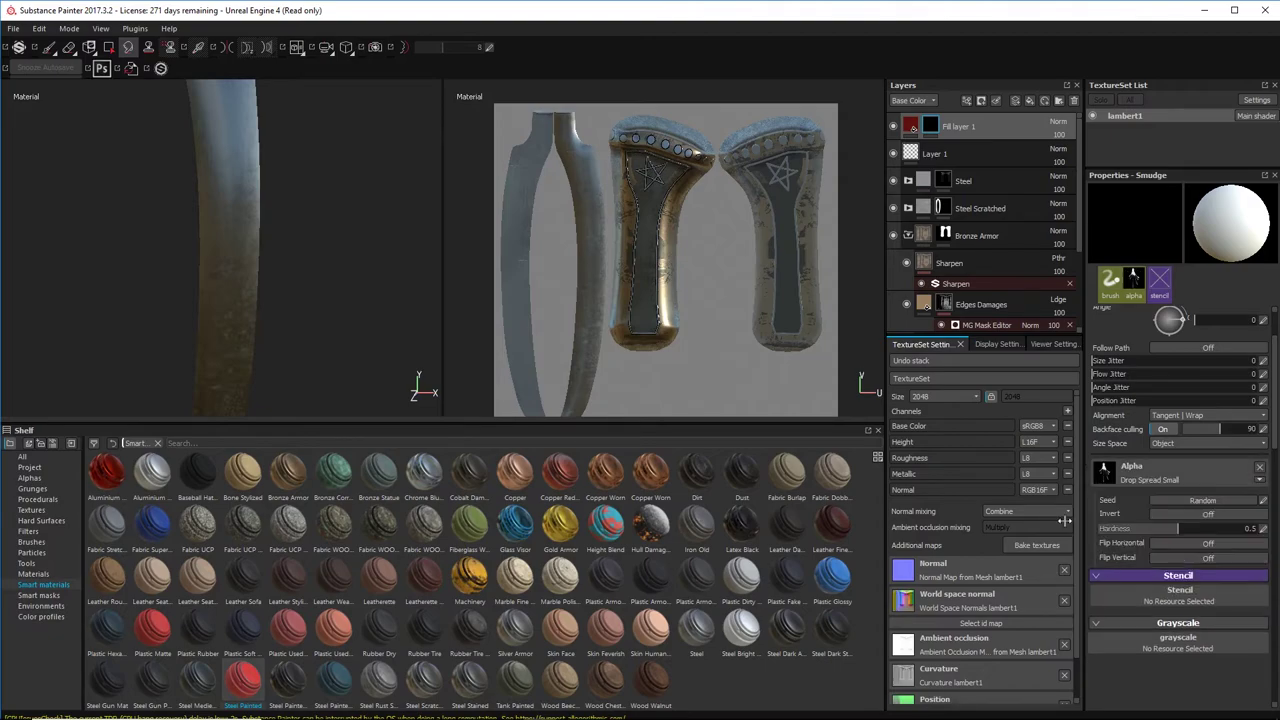
left_click_drag(241, 211, 192, 174, "alt")
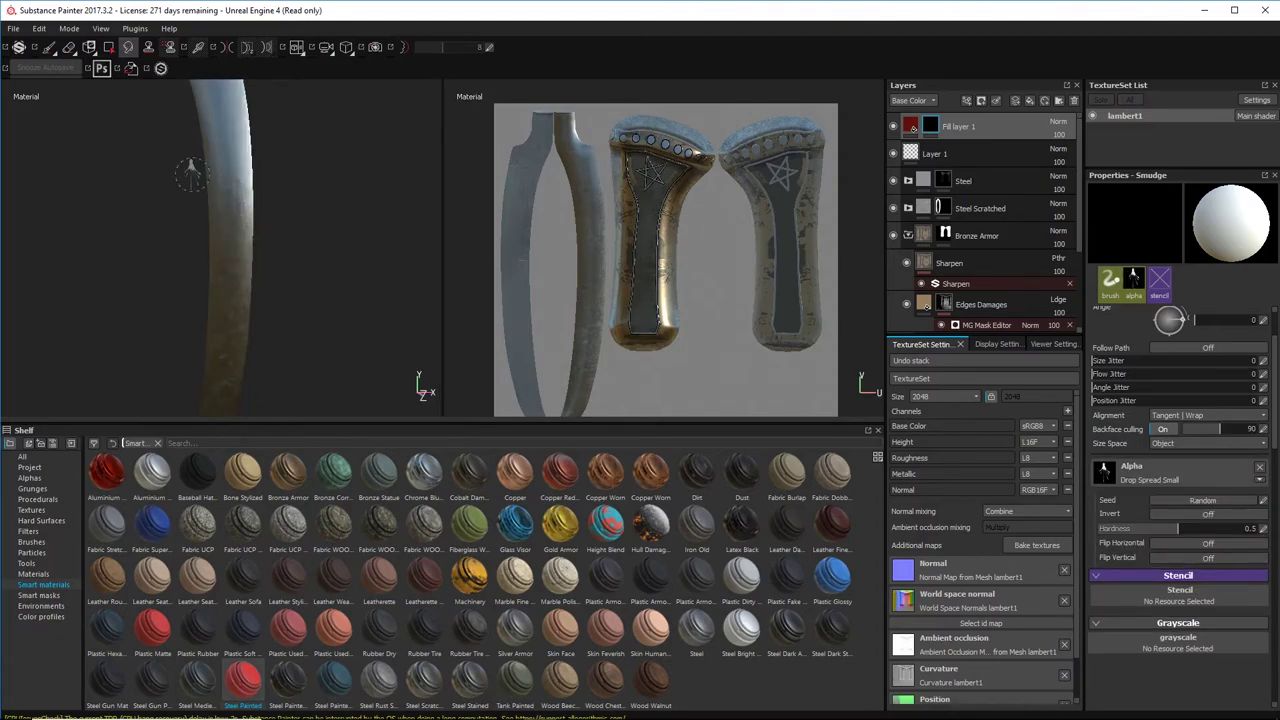
Step: Switch to the Paint tool and give the brush the Leak Spread alpha
left_click(48, 48)
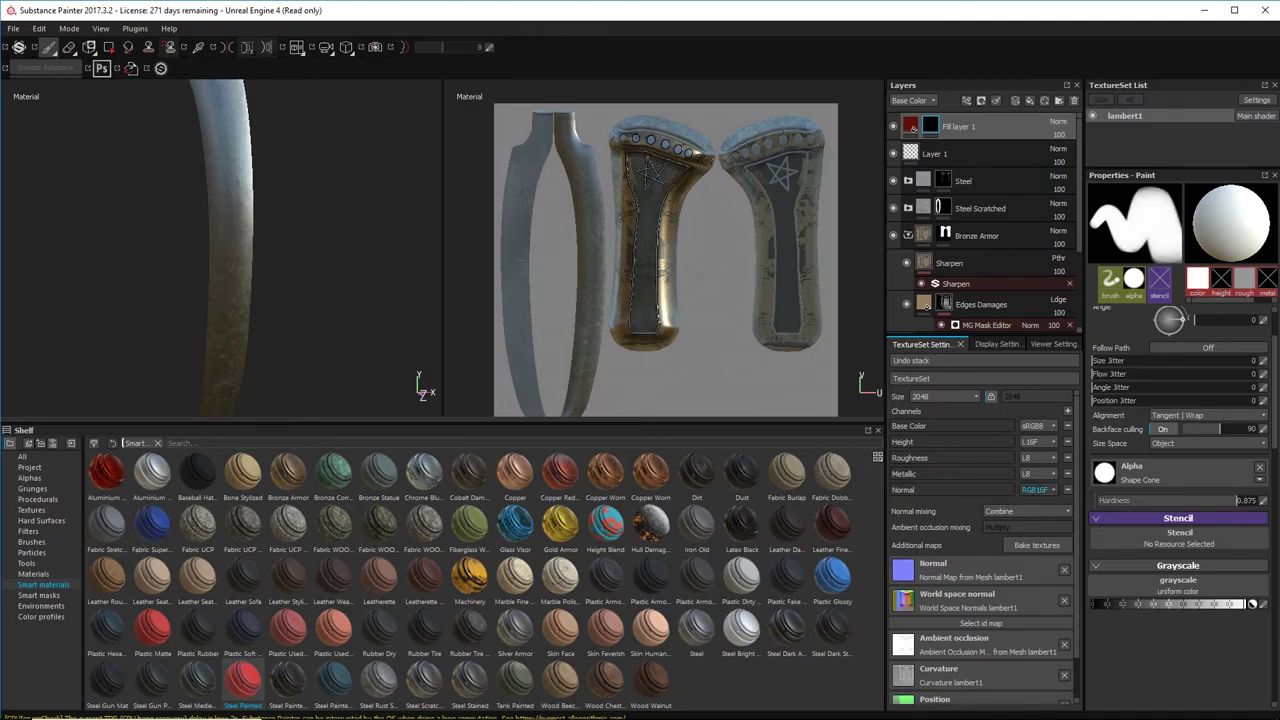
left_click(1182, 476)
scroll(1203, 562, "down", 3)
scroll(1202, 566, "down", 5)
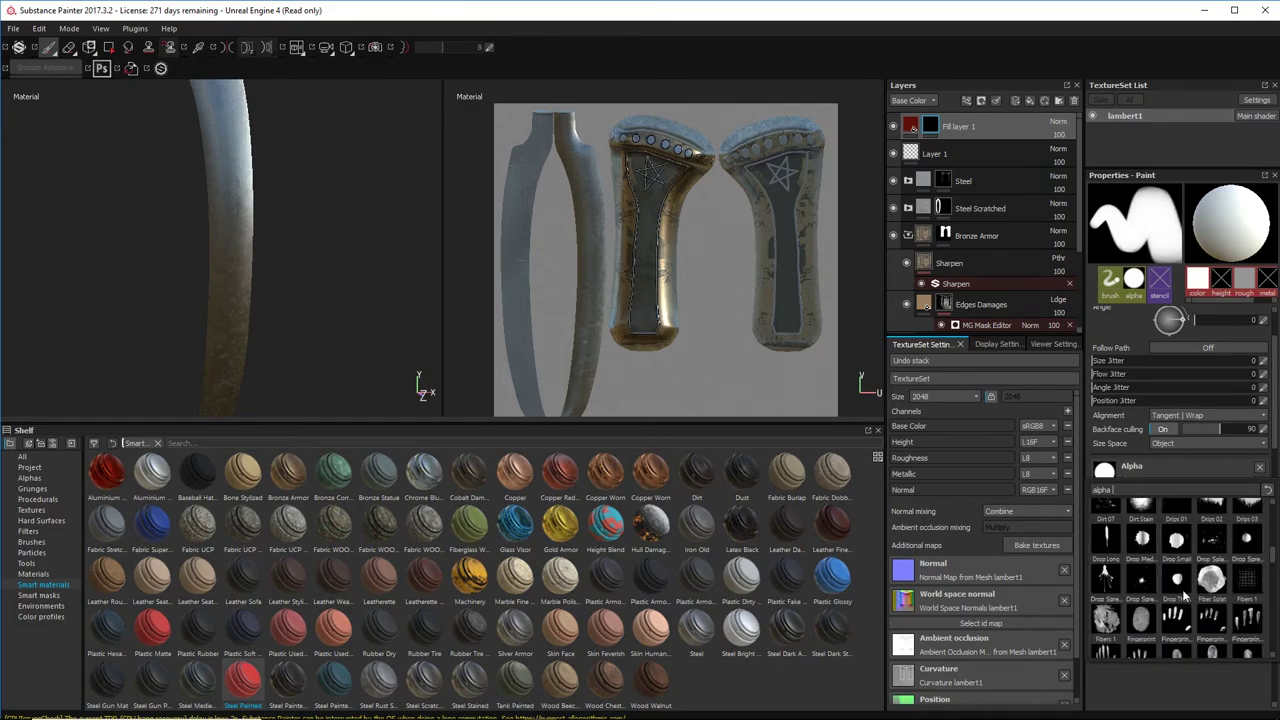
scroll(1190, 578, "down", 6)
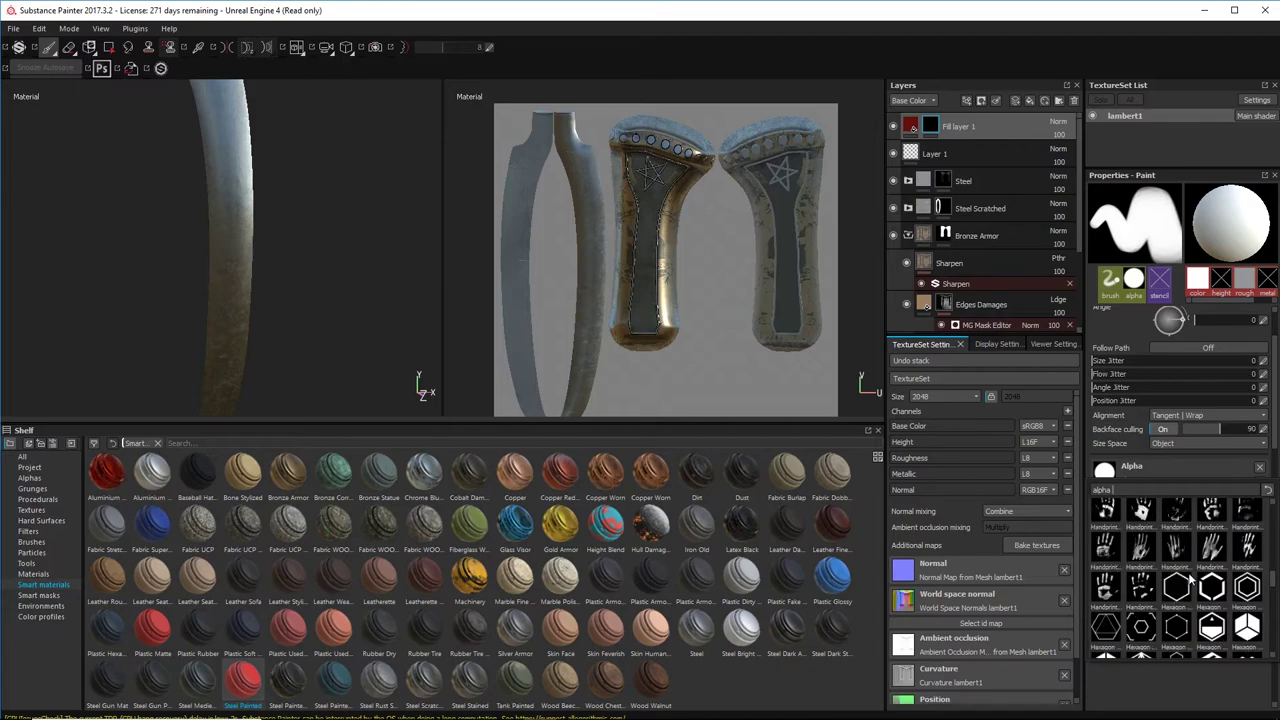
scroll(1188, 576, "down", 6)
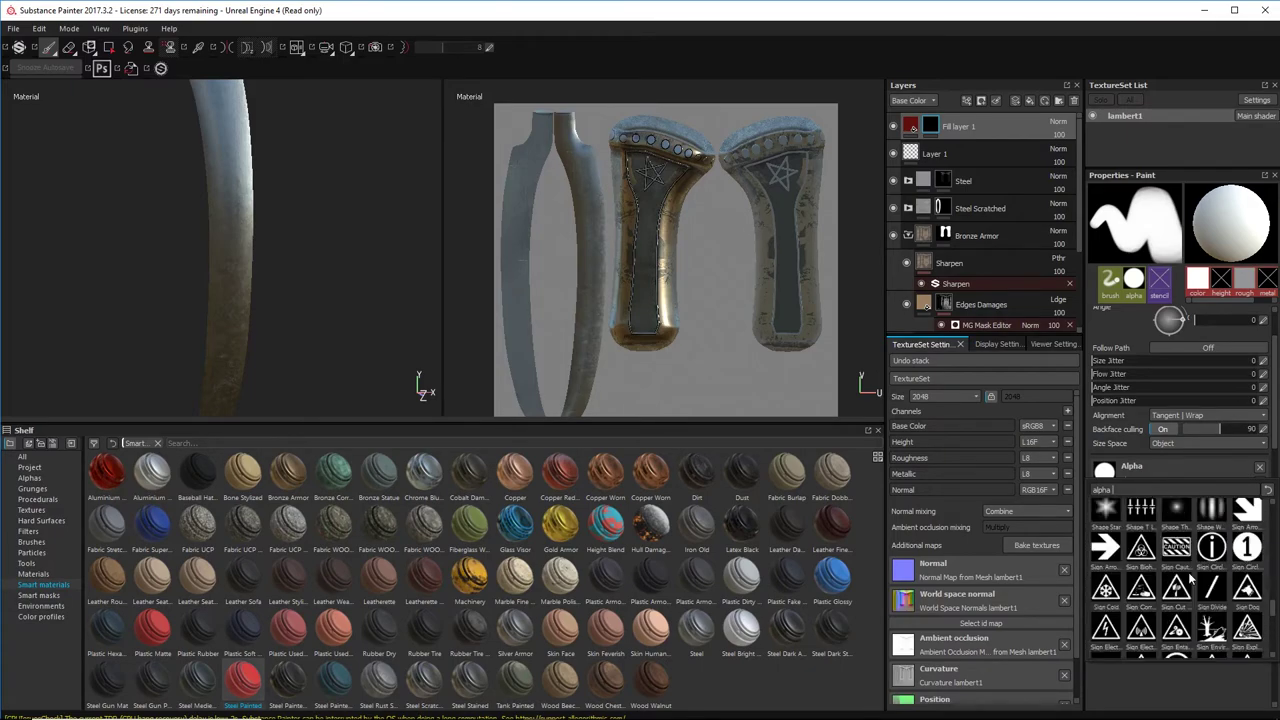
scroll(1190, 578, "down", 5)
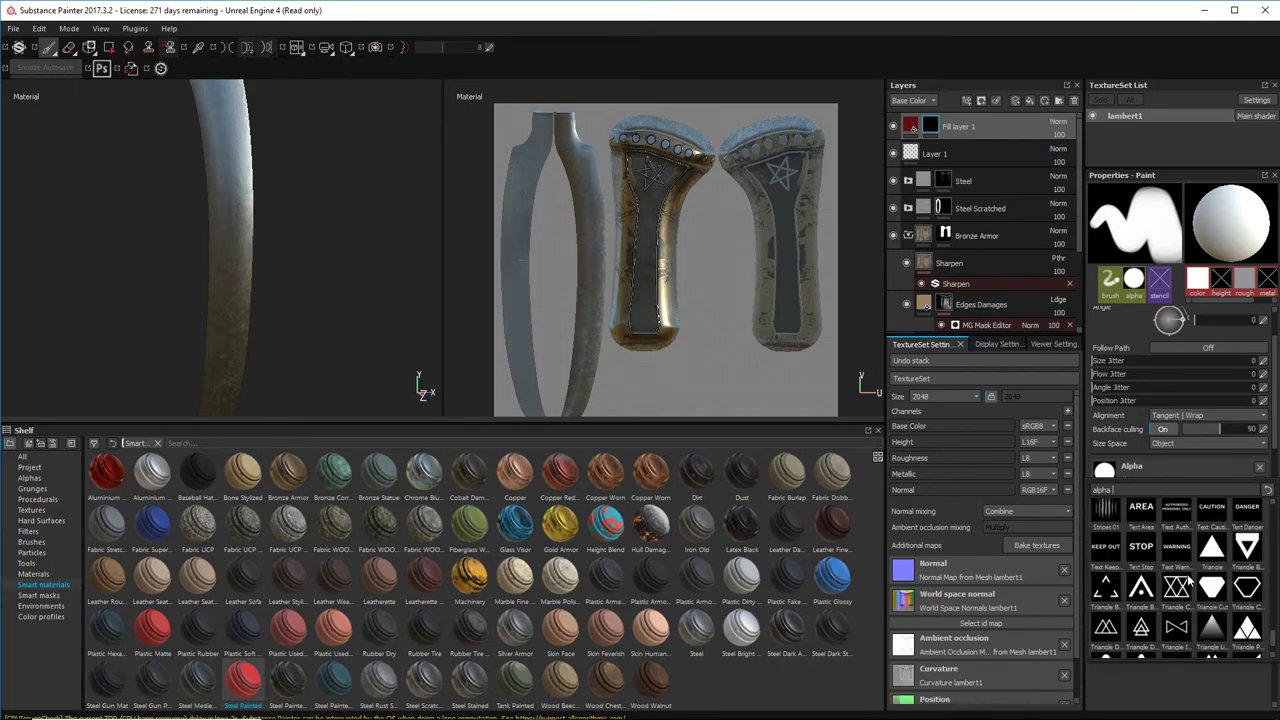
scroll(1172, 600, "up", 7)
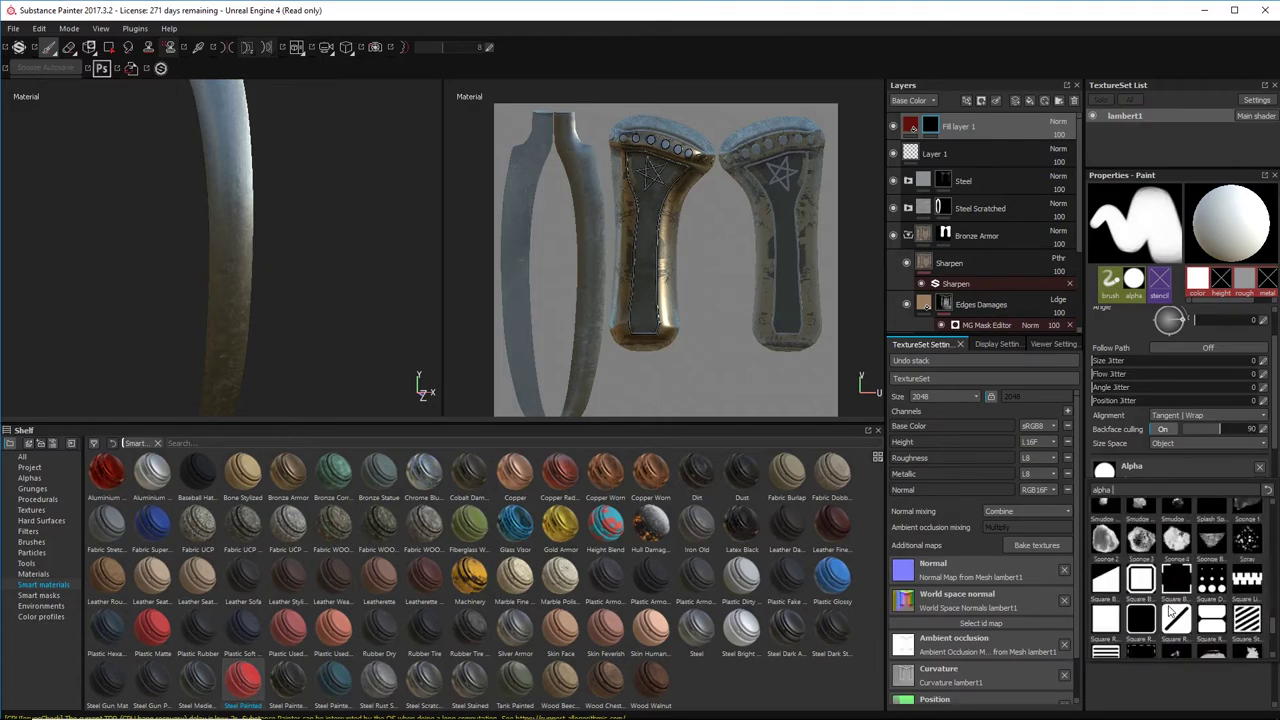
scroll(1176, 618, "up", 2)
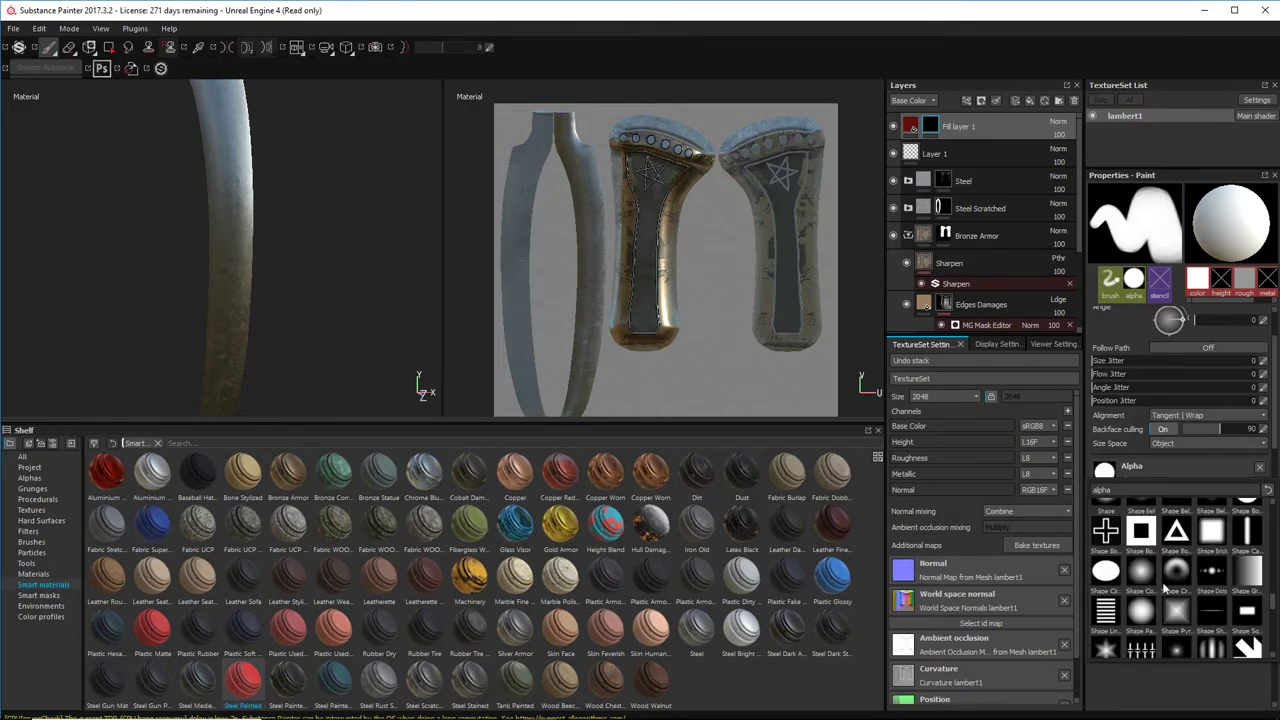
scroll(1165, 590, "up", 4)
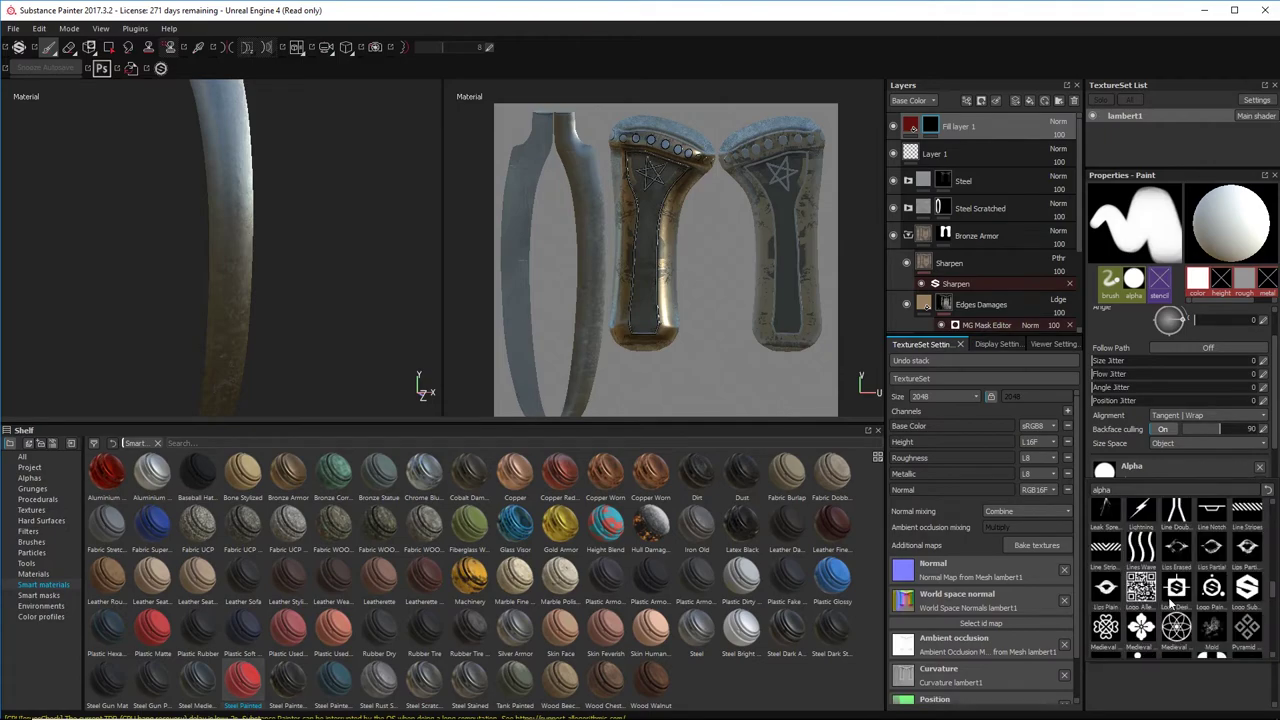
scroll(1176, 600, "up", 3)
left_click(1248, 596)
Step: Try painting Leak Spread streaks on the middle of the blade in the fill layer's mask, and undo the strokes
left_click(225, 265)
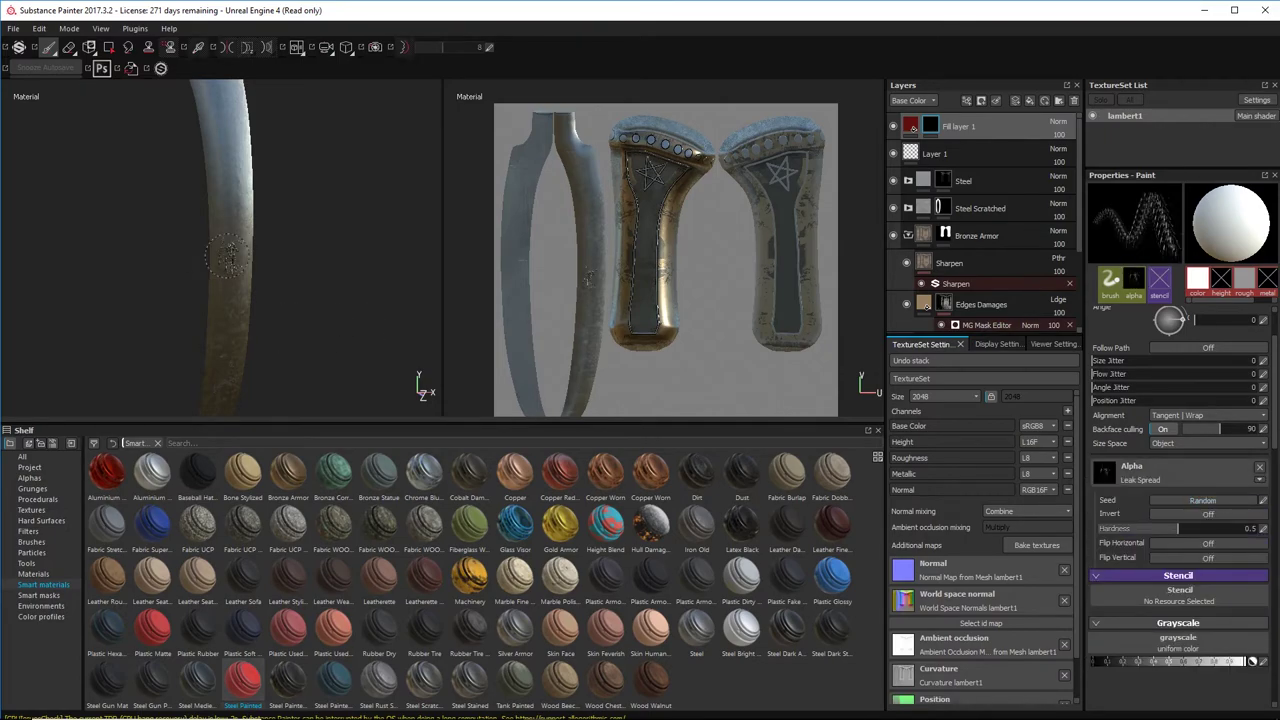
left_click_drag(318, 280, 187, 261, "alt")
right_click_drag(391, 276, 420, 272, "alt")
left_click_drag(330, 265, 420, 257, "alt")
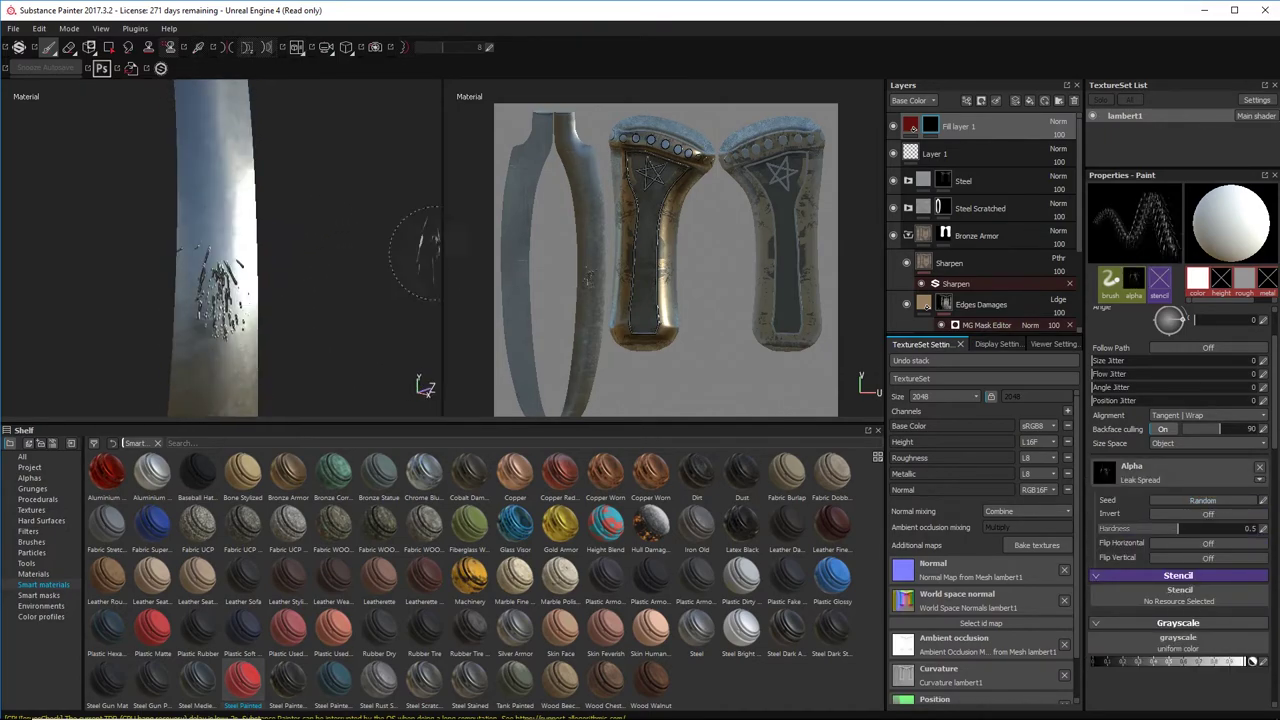
left_click(226, 283)
mouse_move(244, 246)
left_mouse_down()
mouse_move(207, 225)
mouse_move(236, 224)
left_mouse_up()
left_click_drag(316, 264, 266, 309, "alt")
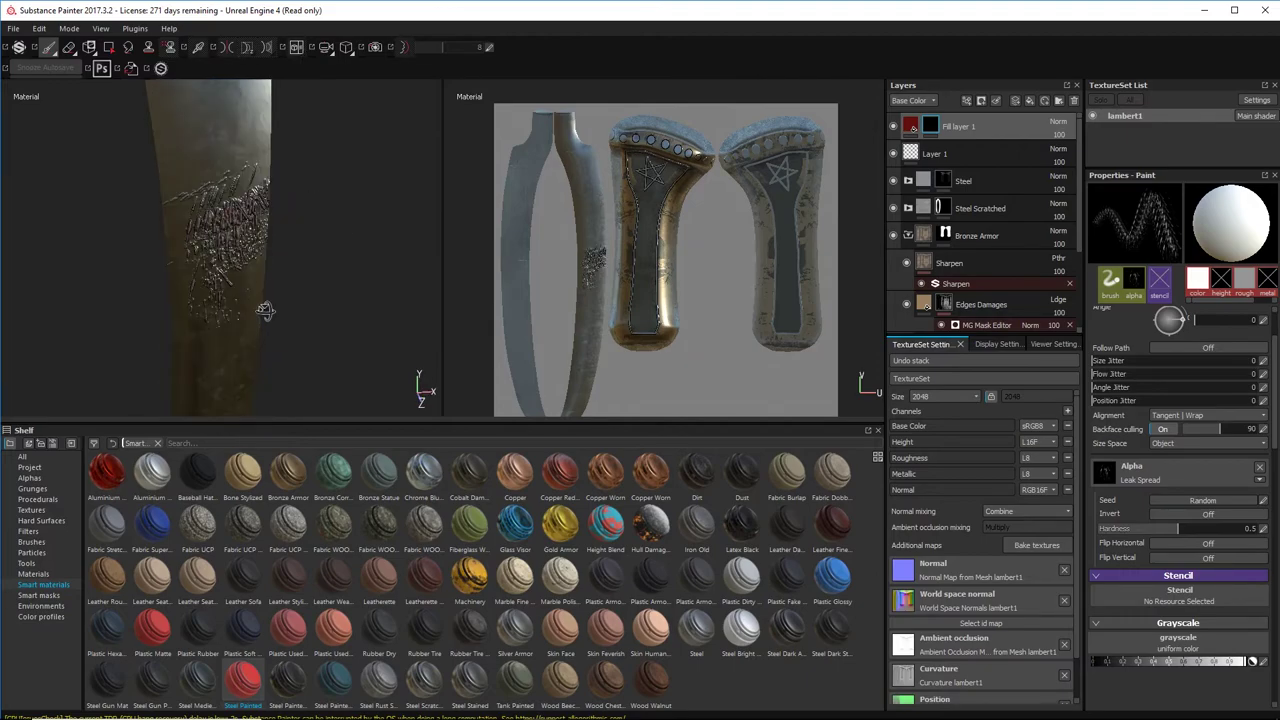
key("ctrl+z")
key("ctrl+z")
key("ctrl+z")
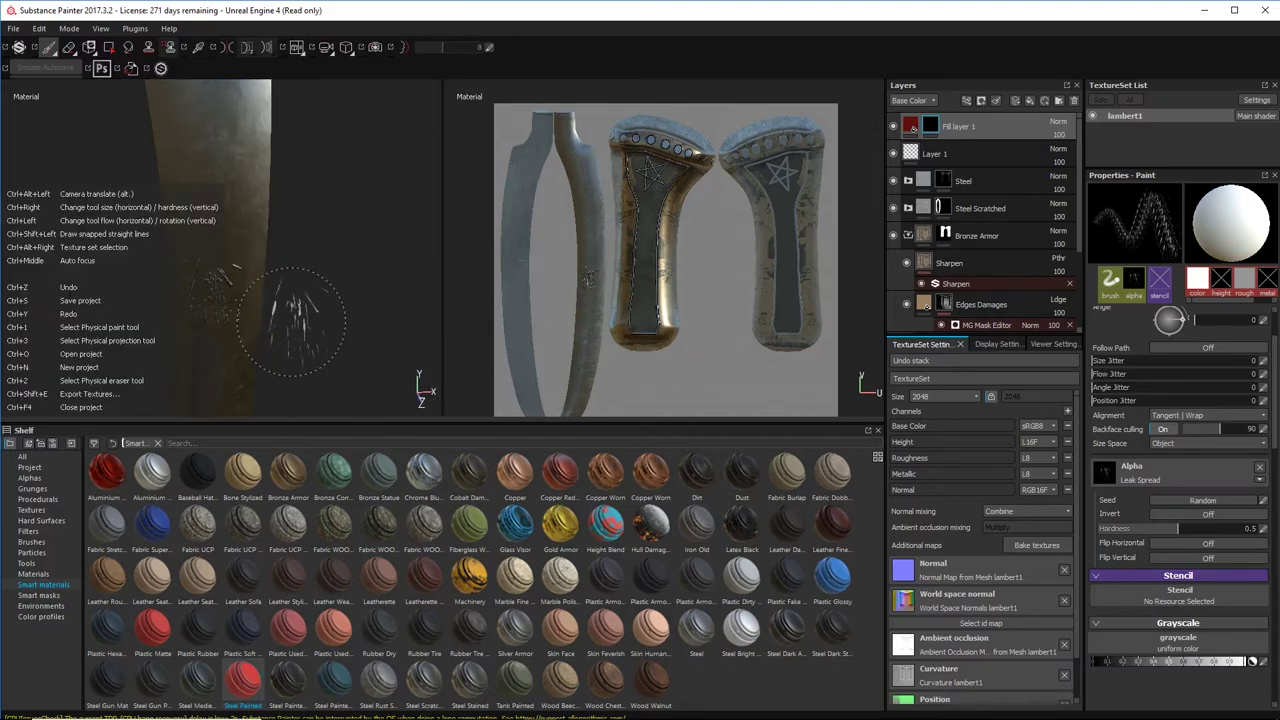
Step: Turn off the height and normal channels of the masked rust fill layer
right_click_drag(303, 309, 257, 297, "alt")
middle_click_drag(257, 297, 291, 210, "alt")
mouse_move(291, 210)
left_mouse_down("alt")
mouse_move(171, 217)
mouse_move(232, 224)
left_mouse_up("alt")
left_click(1146, 475)
scroll(1183, 592, "down", 4)
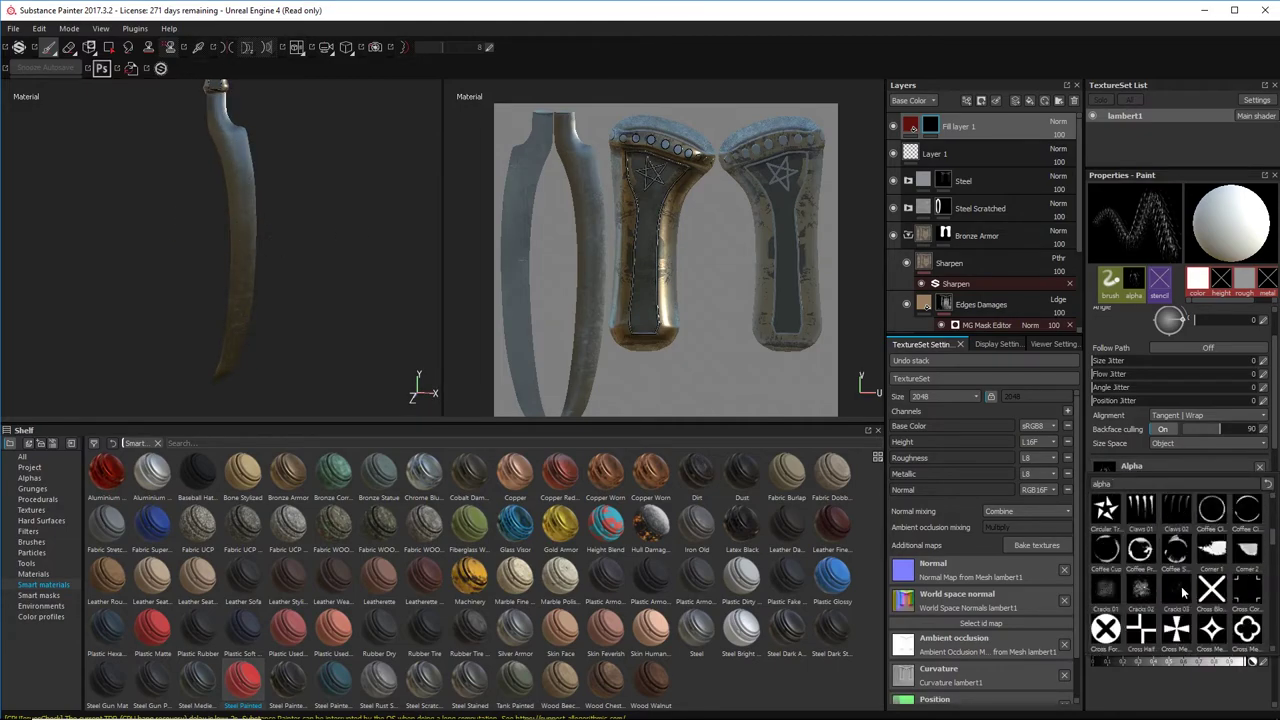
left_click(911, 124)
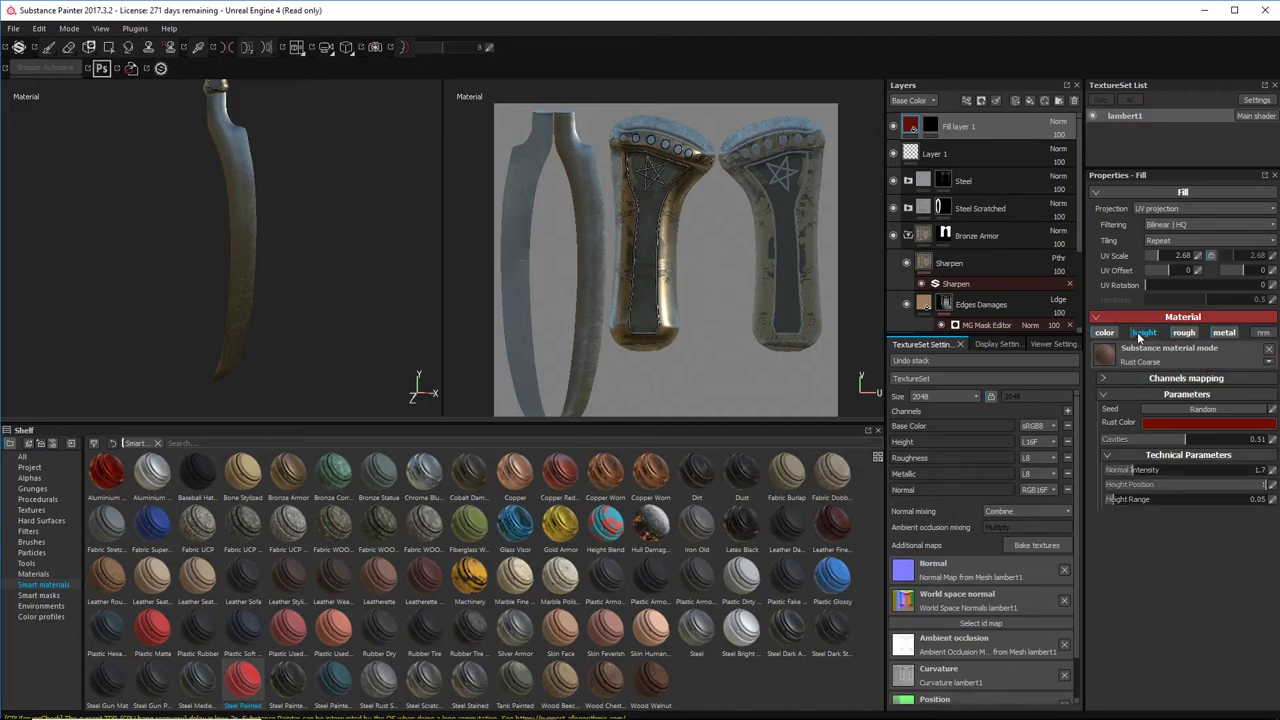
Step: Paint red Leak Spread streaks along the blade's edge in the rust layer's mask, undoing the last stroke
left_click(932, 126)
scroll(211, 222, "down", 1)
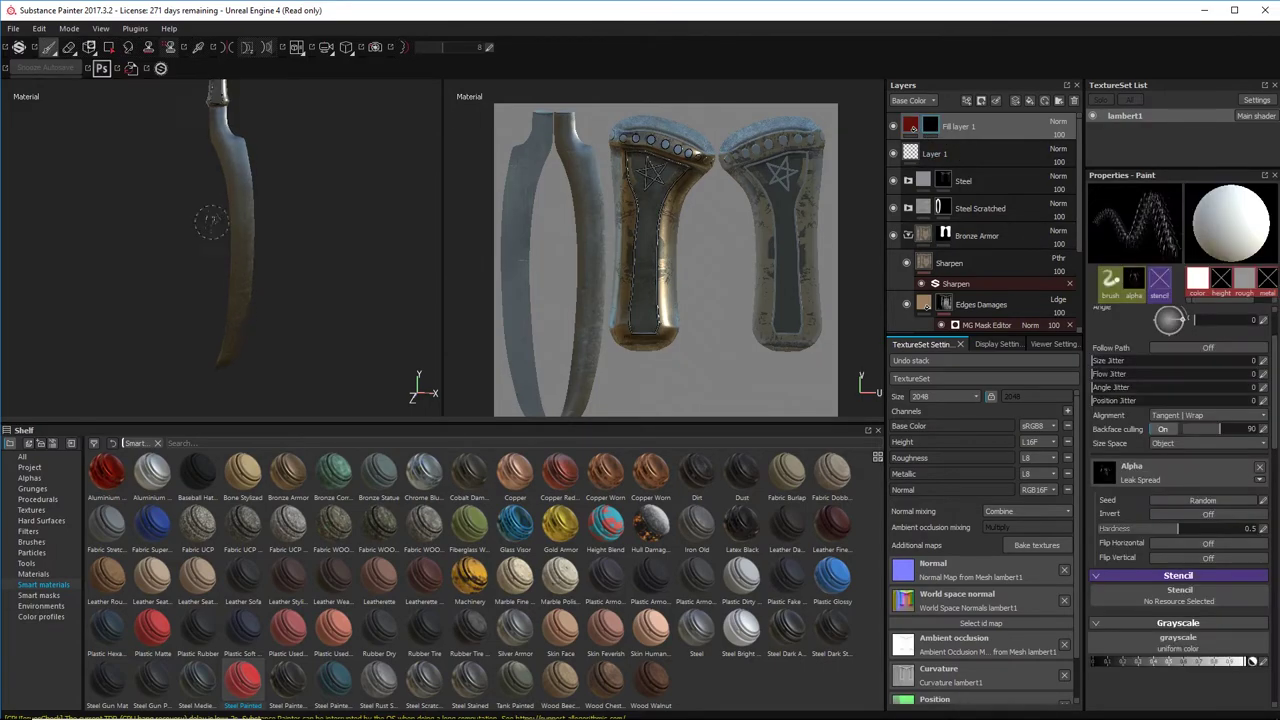
scroll(212, 220, "up", 5)
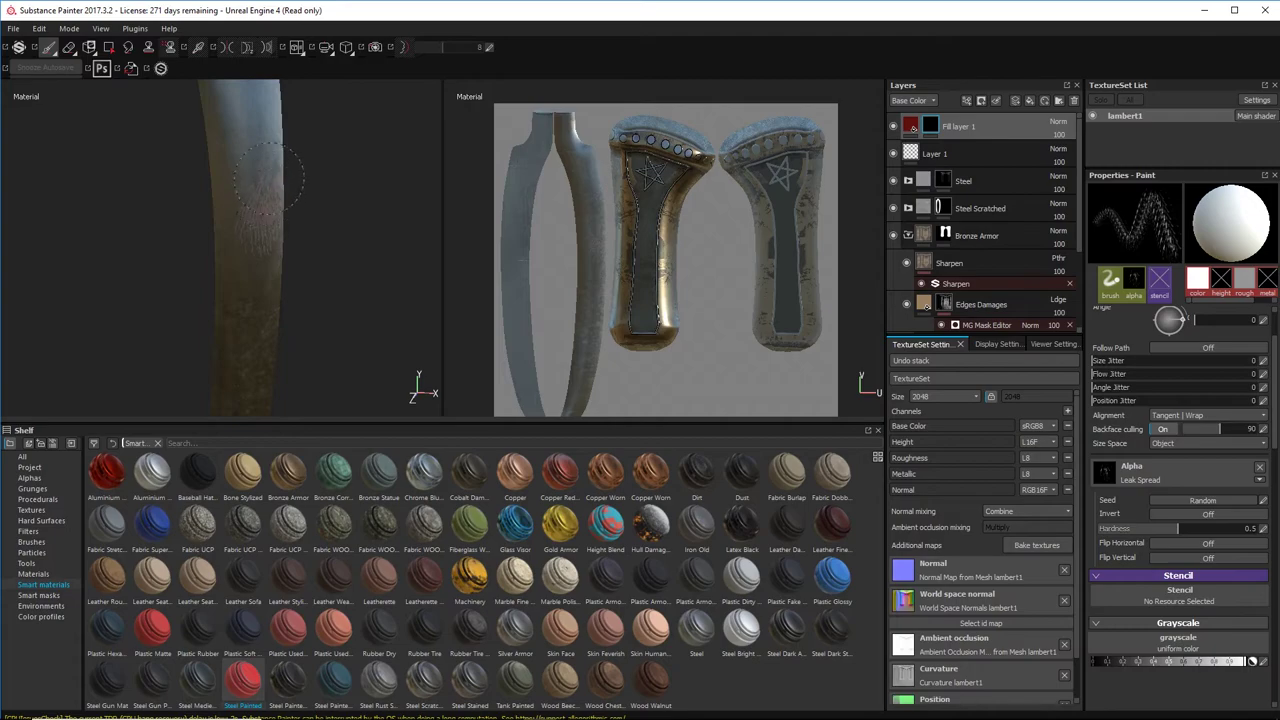
mouse_move(302, 246)
left_mouse_down("alt")
mouse_move(277, 262)
mouse_move(330, 269)
mouse_move(222, 248)
mouse_move(400, 250)
left_mouse_up("alt")
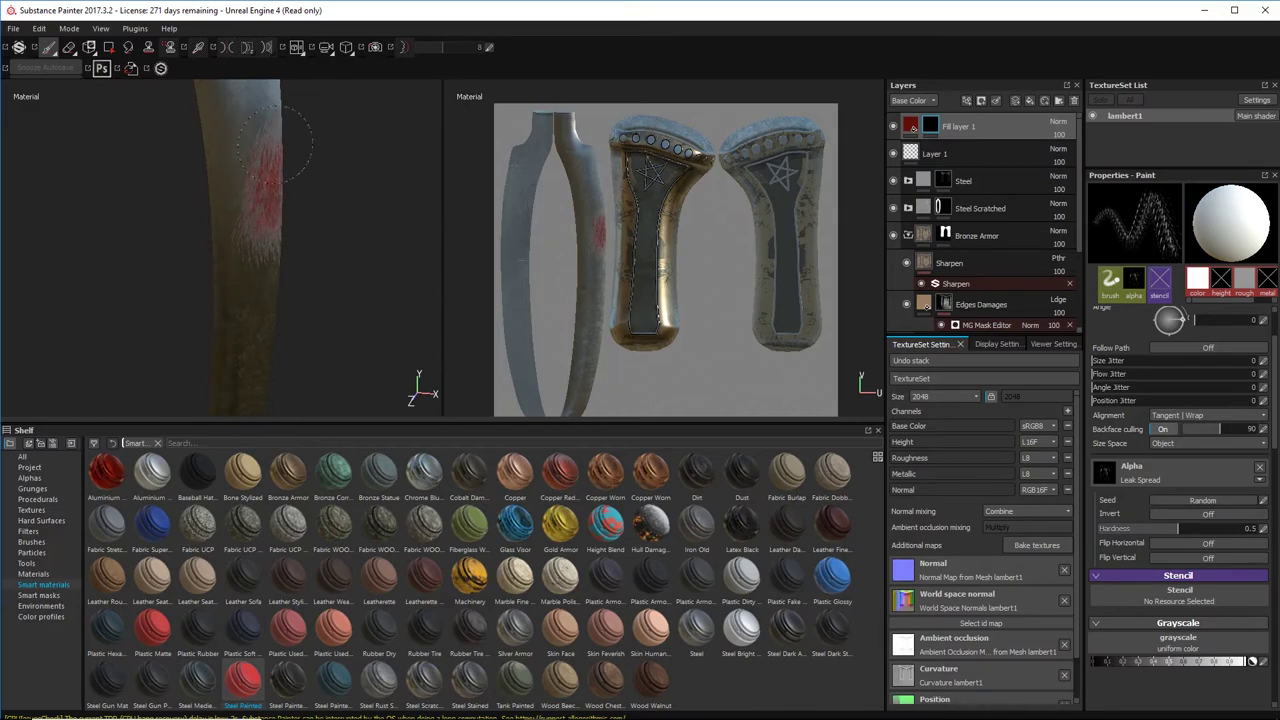
left_click_drag(288, 251, 259, 176, "alt")
key("ctrl+z")
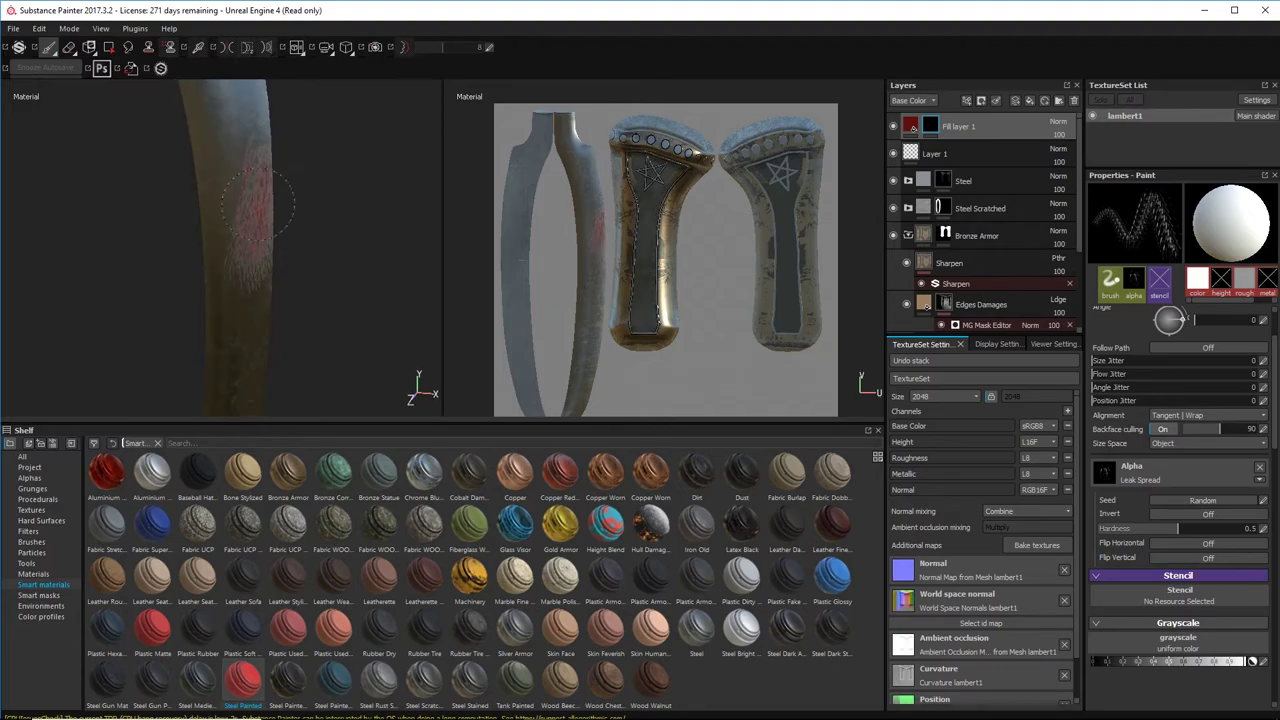
Step: Rotate the brush to an angle of 163 and extend the red Leak Spread streaks along the blade's edge
left_click_drag(263, 248, 259, 291, "alt")
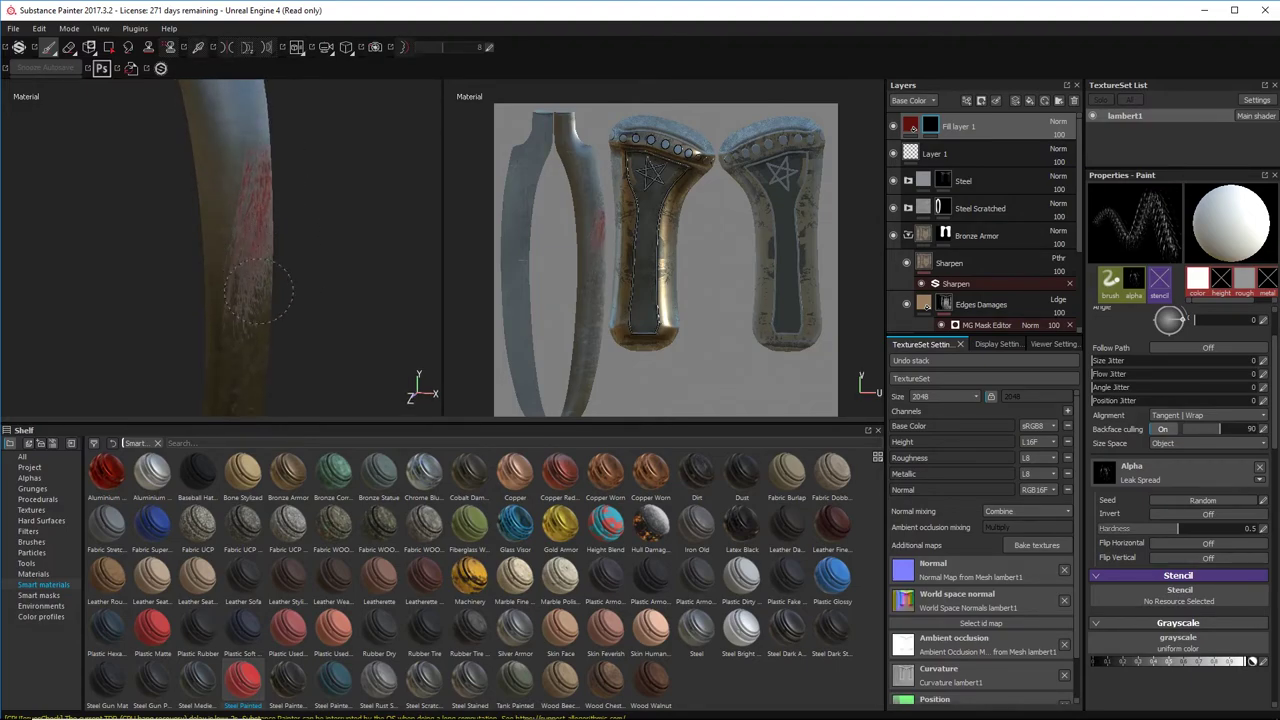
middle_click_drag(321, 240, 328, 318, "alt")
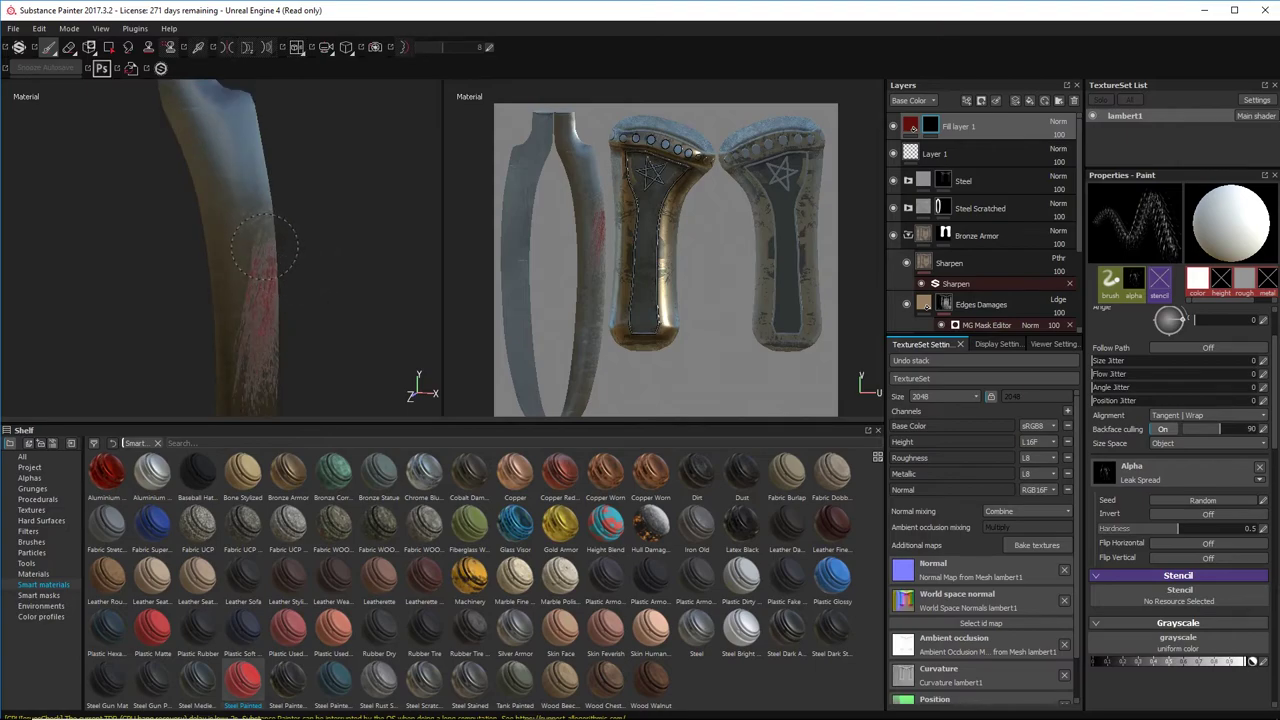
left_click_drag(264, 246, 267, 288, "ctrl")
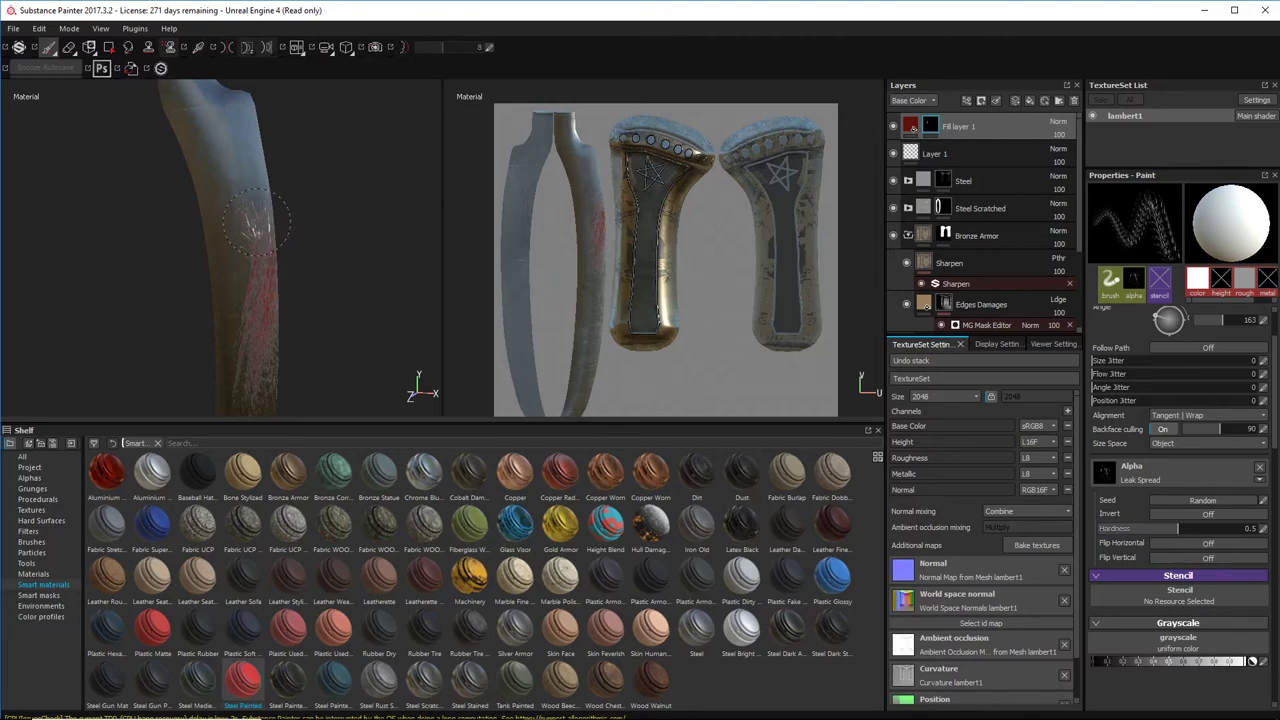
mouse_move(264, 232)
left_mouse_down("alt")
mouse_move(231, 231)
mouse_move(254, 235)
left_mouse_up("alt")
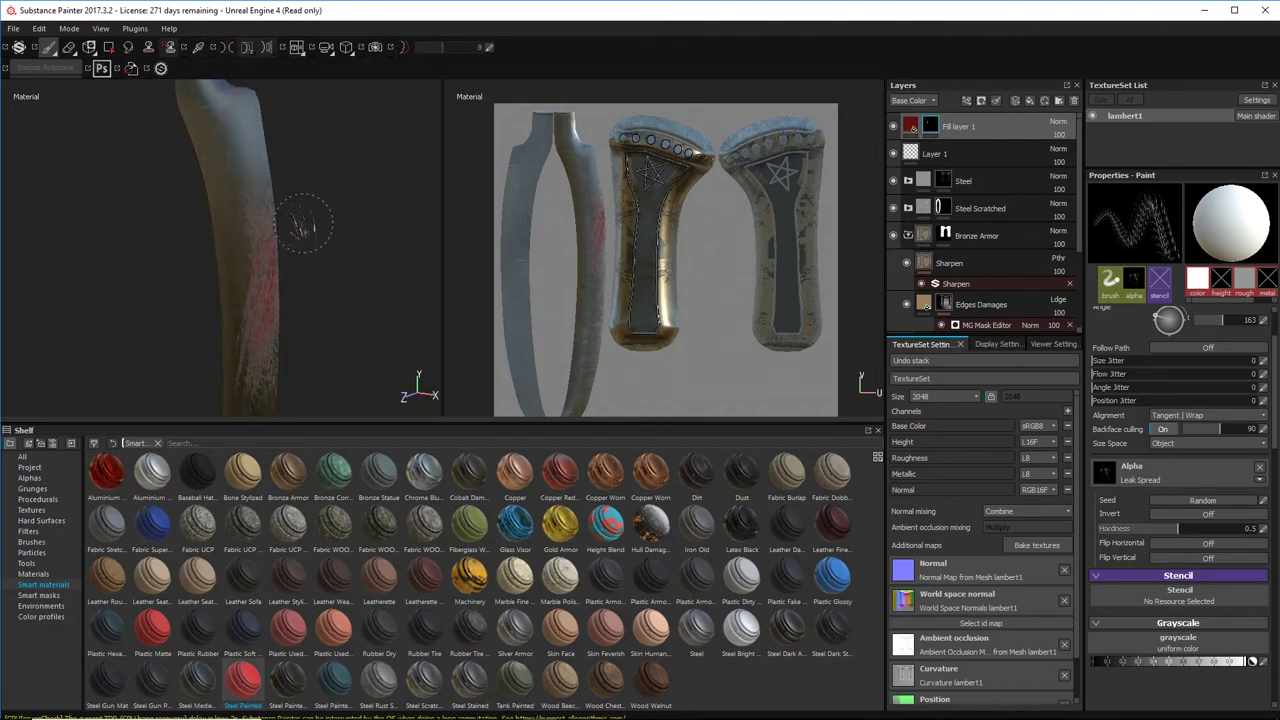
Step: Set the brush angle to 119 and paint more Leak Spread streaks inward from the blade's edge
right_click_drag(303, 223, 137, 157, "alt")
left_click_drag(137, 157, 420, 85, "alt")
right_click_drag(420, 85, 360, 123, "alt")
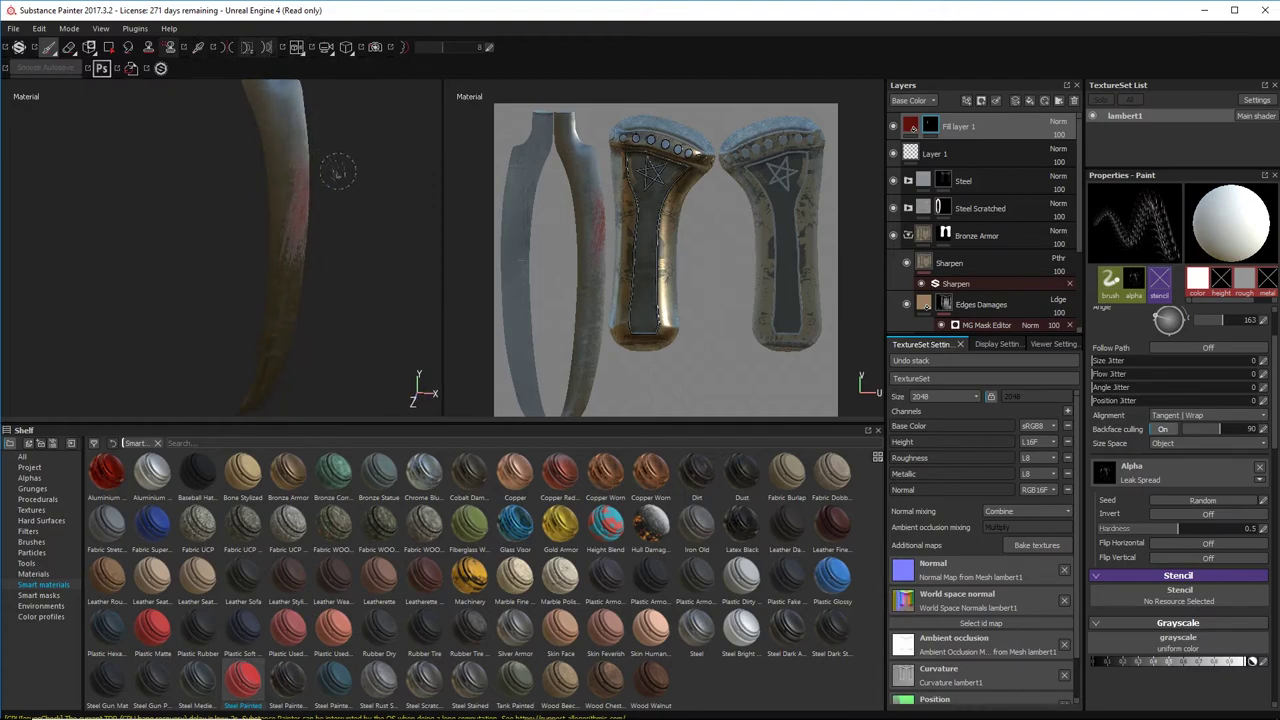
mouse_move(338, 171)
left_mouse_down("alt")
mouse_move(308, 172)
mouse_move(373, 117)
mouse_move(343, 115)
left_mouse_up("alt")
right_click_drag(326, 126, 303, 203, "alt")
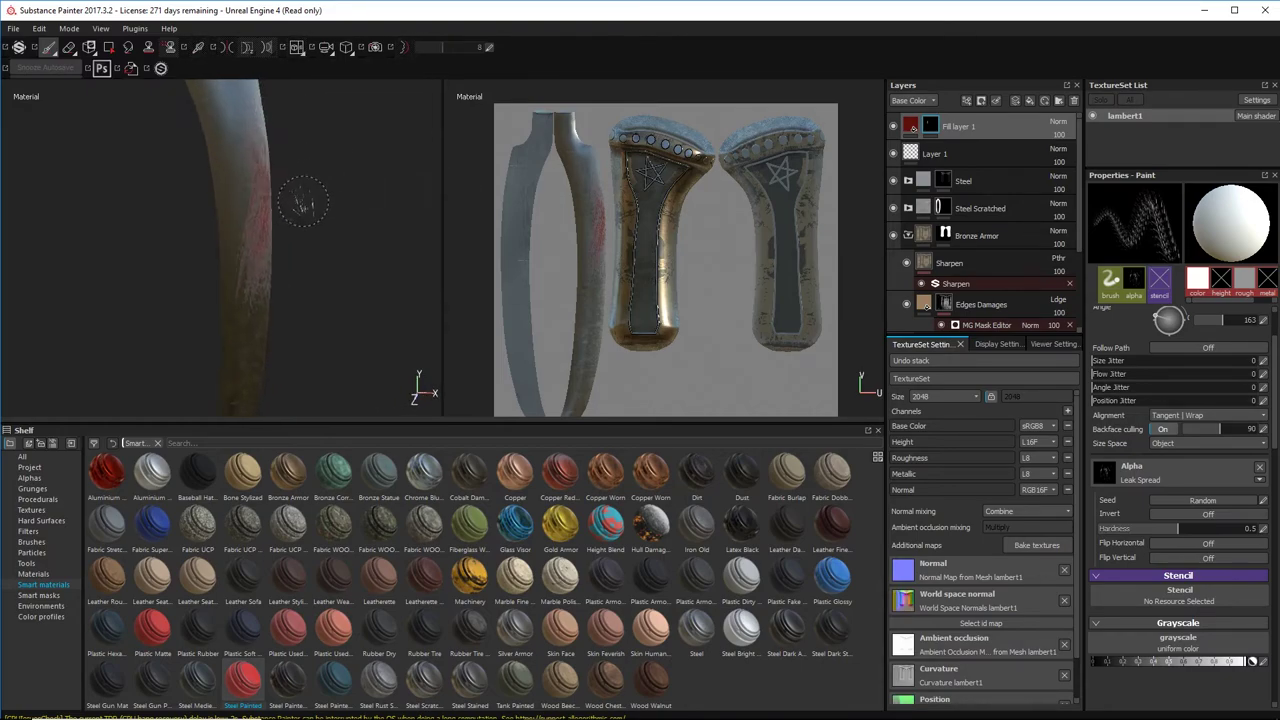
mouse_move(303, 203)
left_mouse_down("alt")
mouse_move(253, 209)
mouse_move(268, 178)
mouse_move(239, 162)
left_mouse_up("alt")
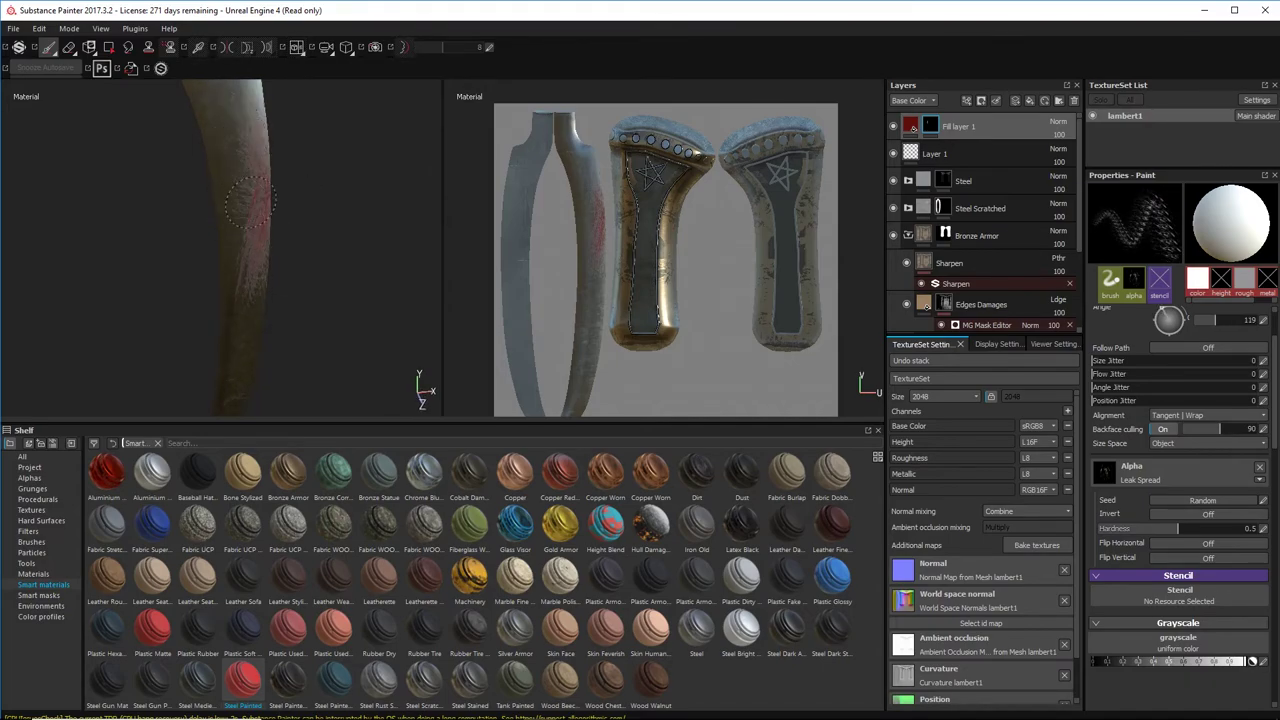
left_click_drag(434, 232, 413, 237, "alt")
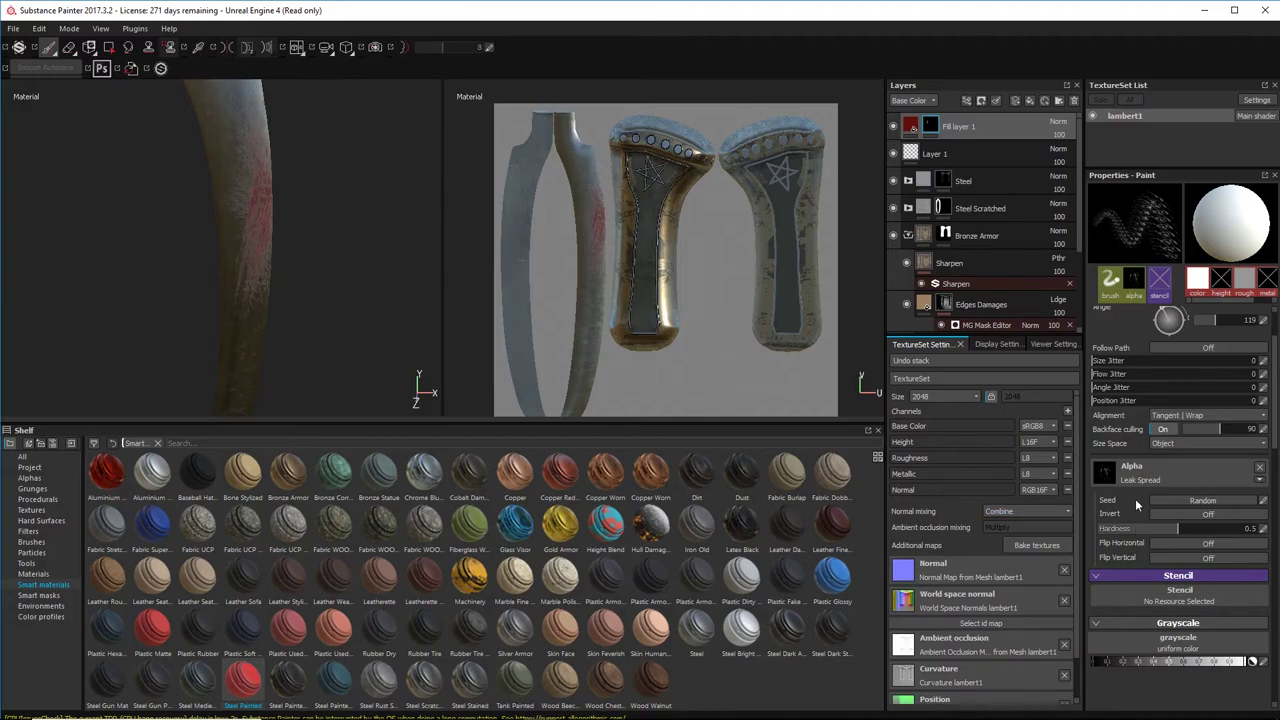
Step: Give the brush the Drop Medium alpha and paint red over the streaked area, undoing the last stroke
left_click(1140, 477)
scroll(1174, 606, "down", 4)
left_click(1148, 553)
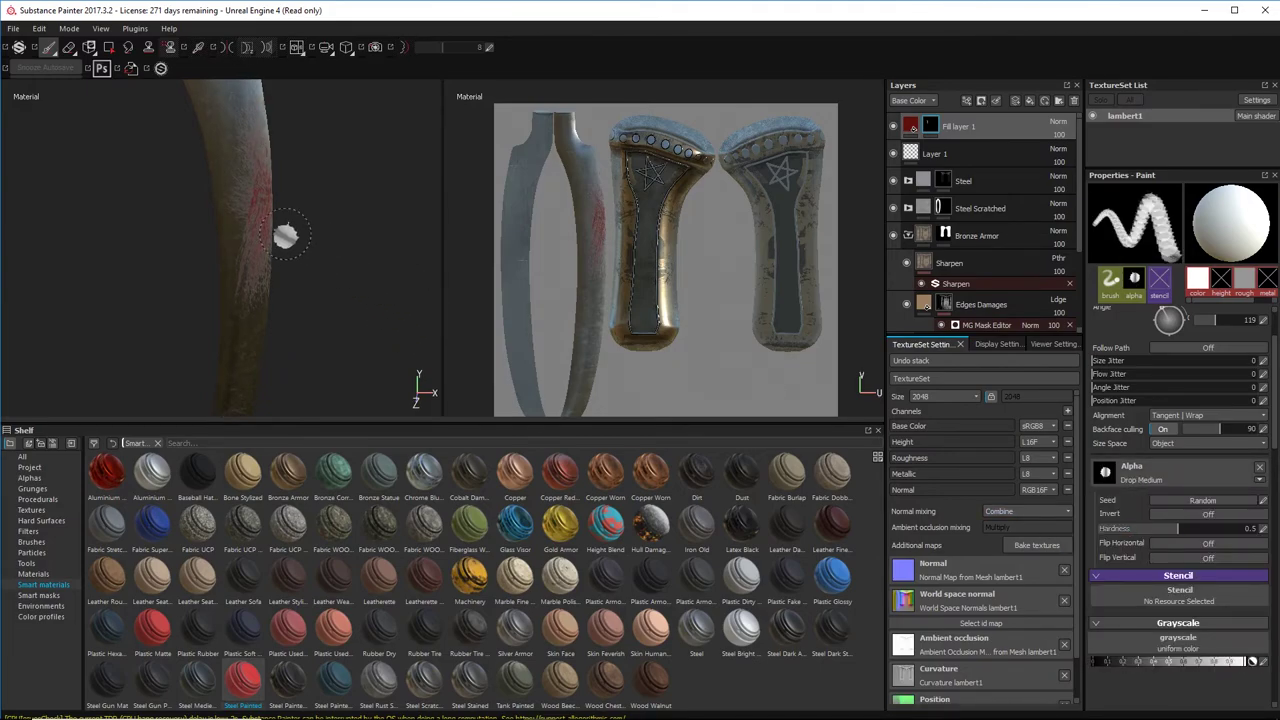
mouse_move(350, 218)
left_mouse_down("alt")
mouse_move(315, 224)
mouse_move(246, 167)
left_mouse_up("alt")
left_click_drag(284, 230, 312, 236, "alt")
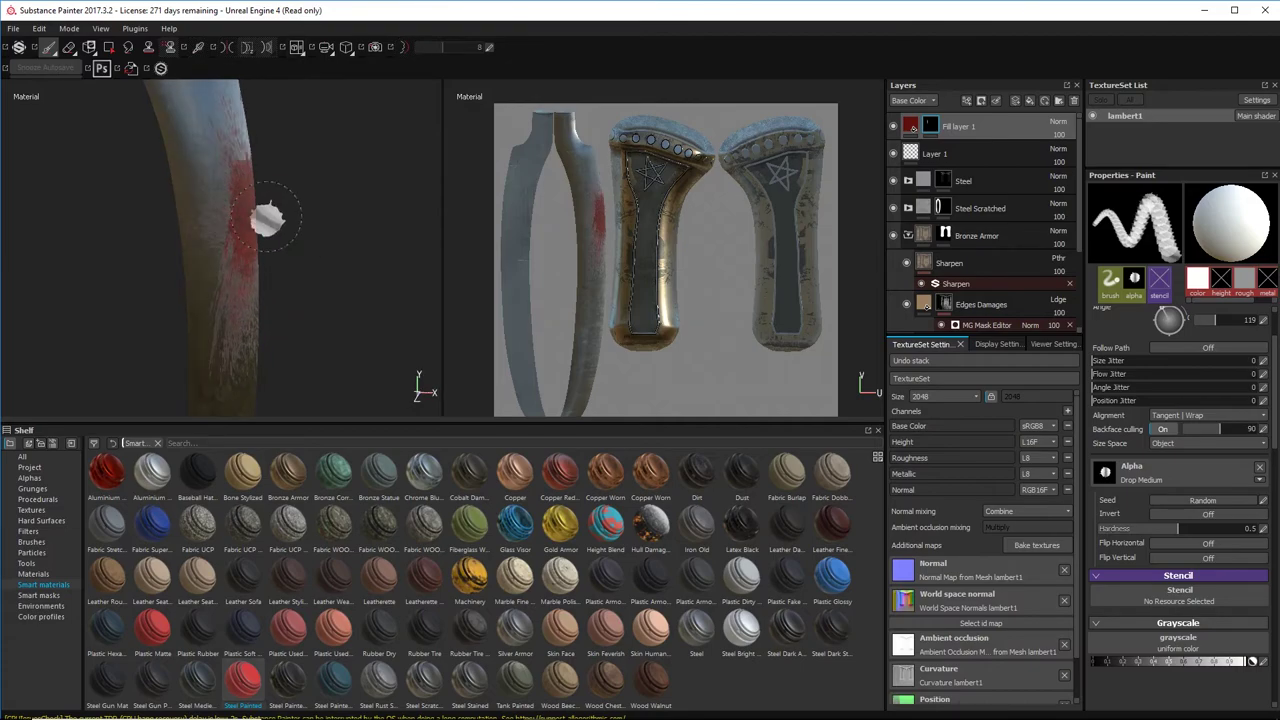
key("ctrl+z")
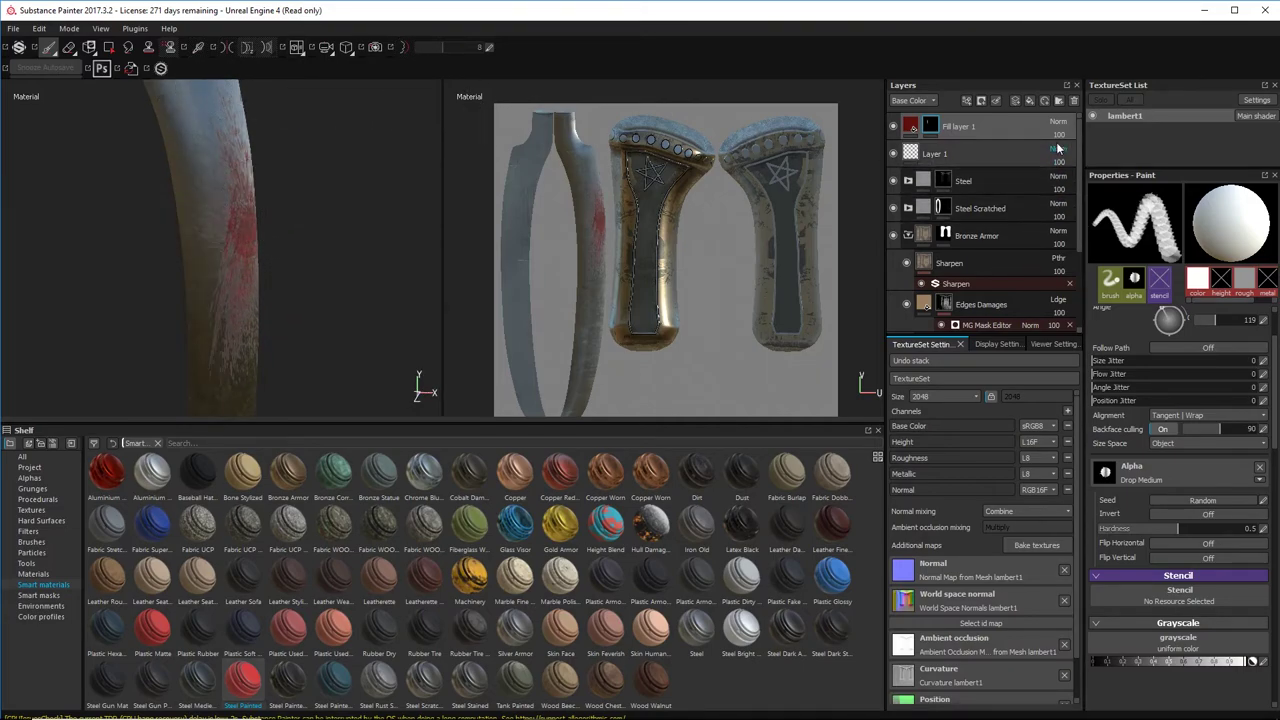
Step: Lower the alpha hardness to 0.21 and paint red over the streaked edge and onto the blade's opposite face
left_click_drag(1172, 528, 1132, 533)
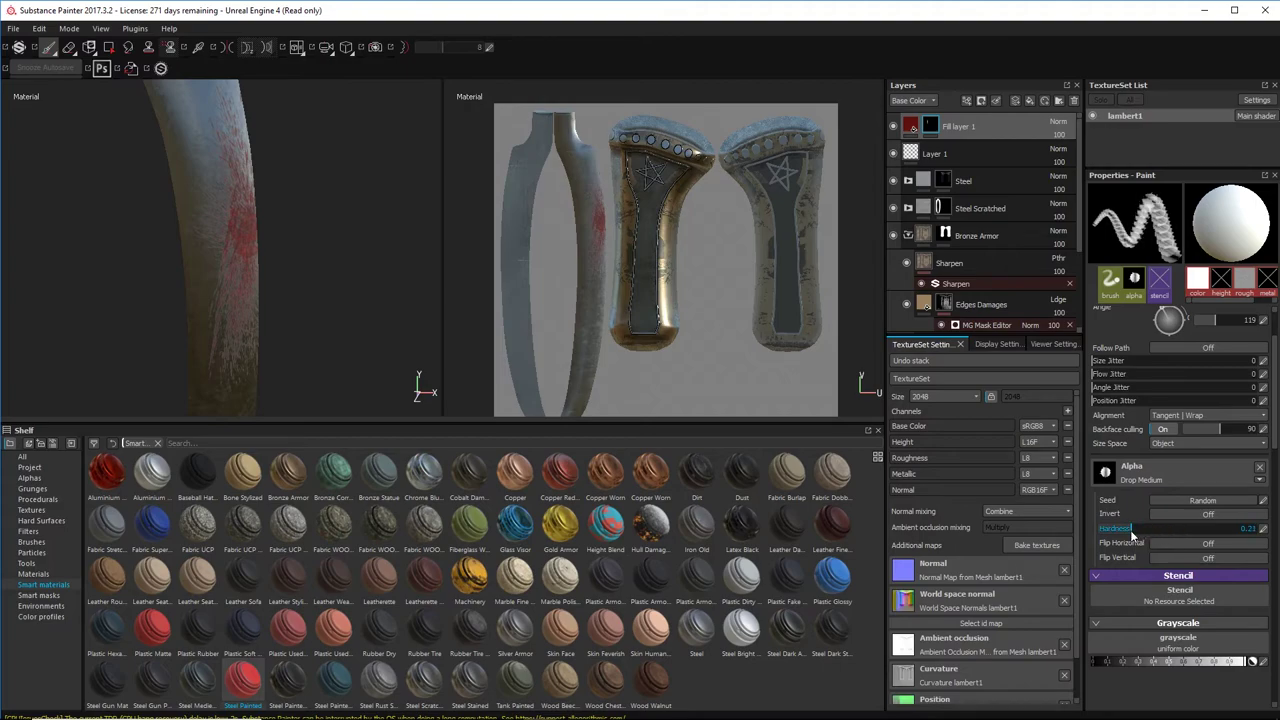
scroll(1134, 400, "up", 2)
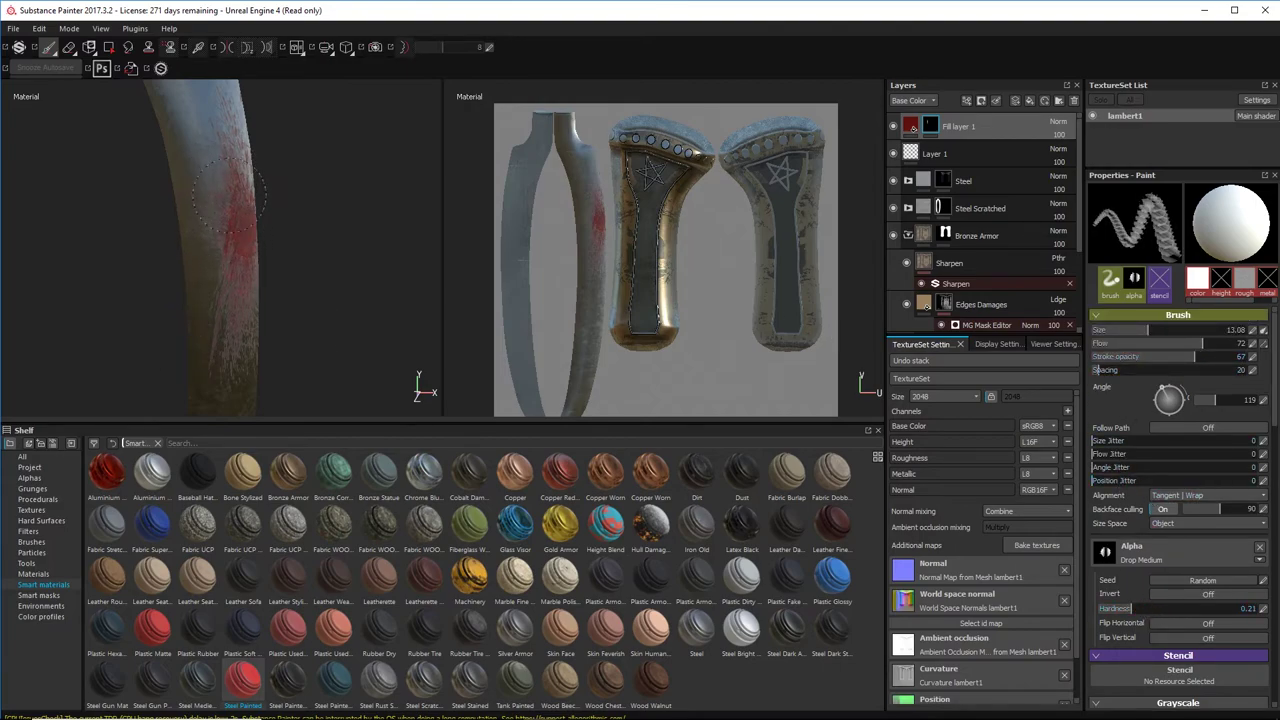
left_click_drag(234, 141, 277, 243, "alt")
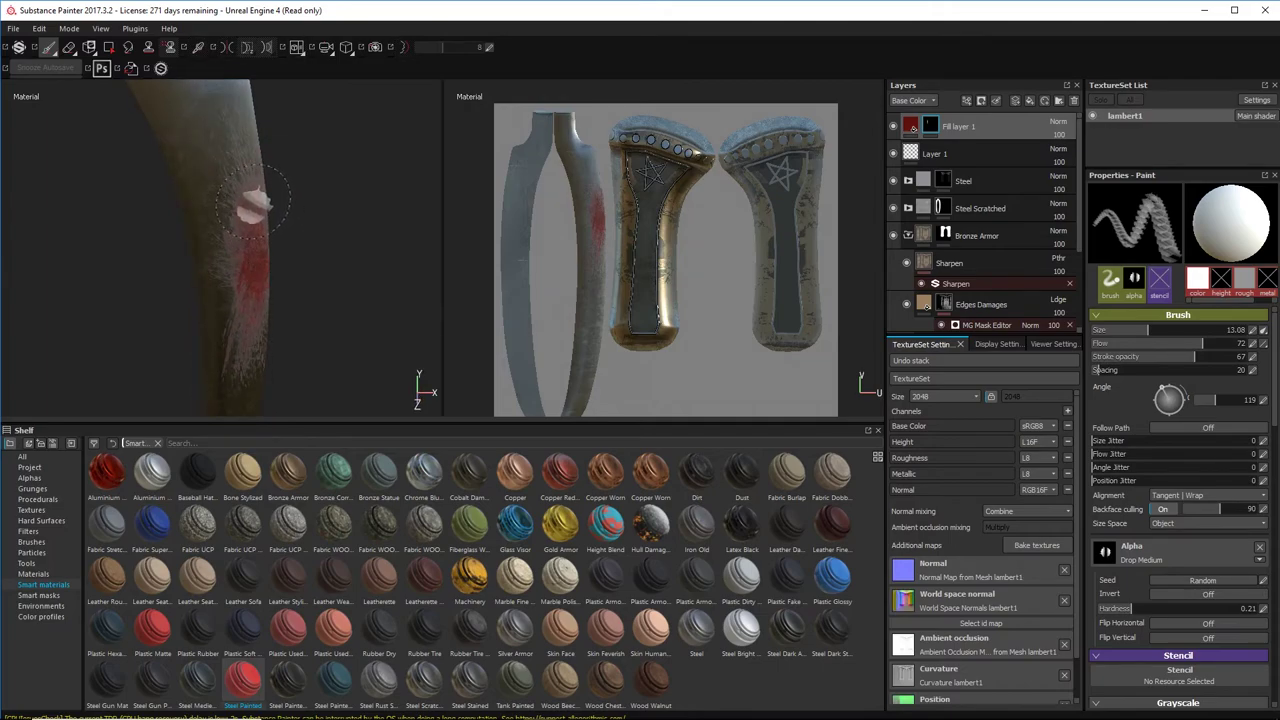
mouse_move(260, 180)
left_mouse_down("alt")
mouse_move(299, 187)
mouse_move(321, 308)
mouse_move(182, 280)
mouse_move(186, 290)
left_mouse_up("alt")
mouse_move(256, 244)
left_mouse_down()
mouse_move(243, 267)
mouse_move(451, 291)
mouse_move(240, 295)
mouse_move(374, 203)
mouse_move(363, 229)
mouse_move(343, 194)
mouse_move(337, 267)
mouse_move(385, 270)
left_mouse_up()
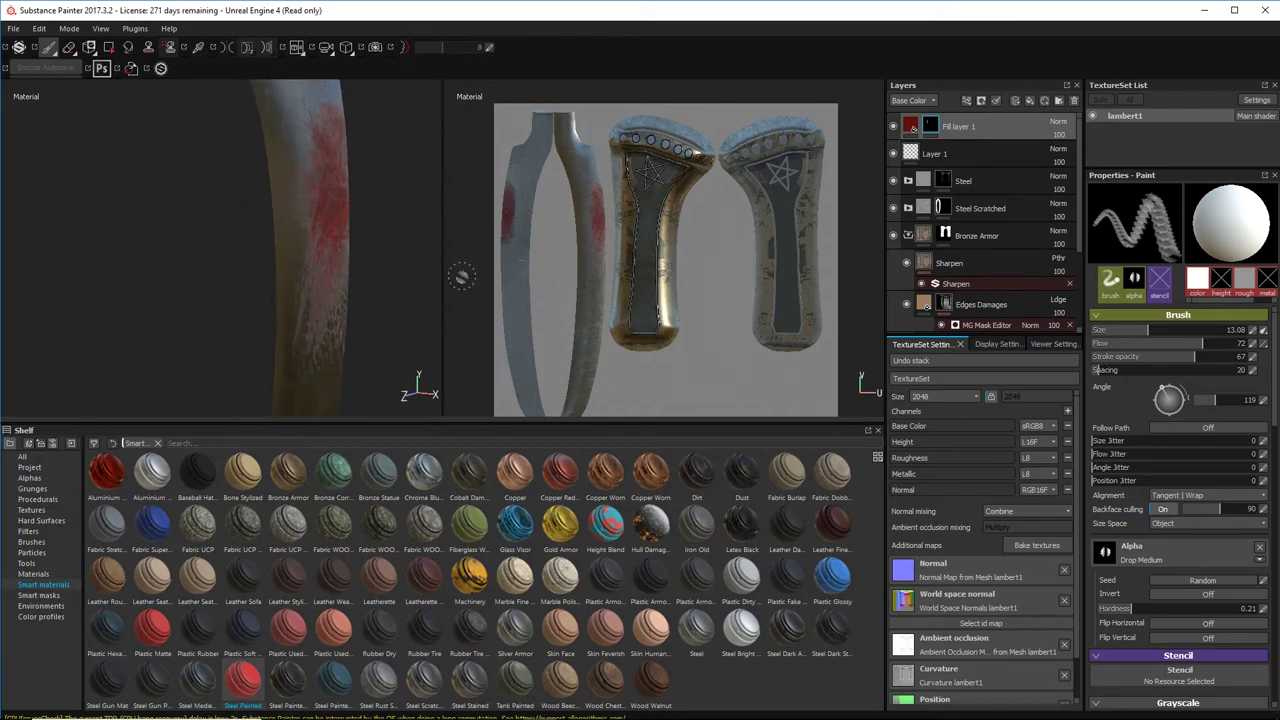
Step: Choose another brush alpha, rotate it to 244, and paint red on the upper part of the blade's opposite face
left_click(1168, 561)
scroll(1190, 518, "down", 6)
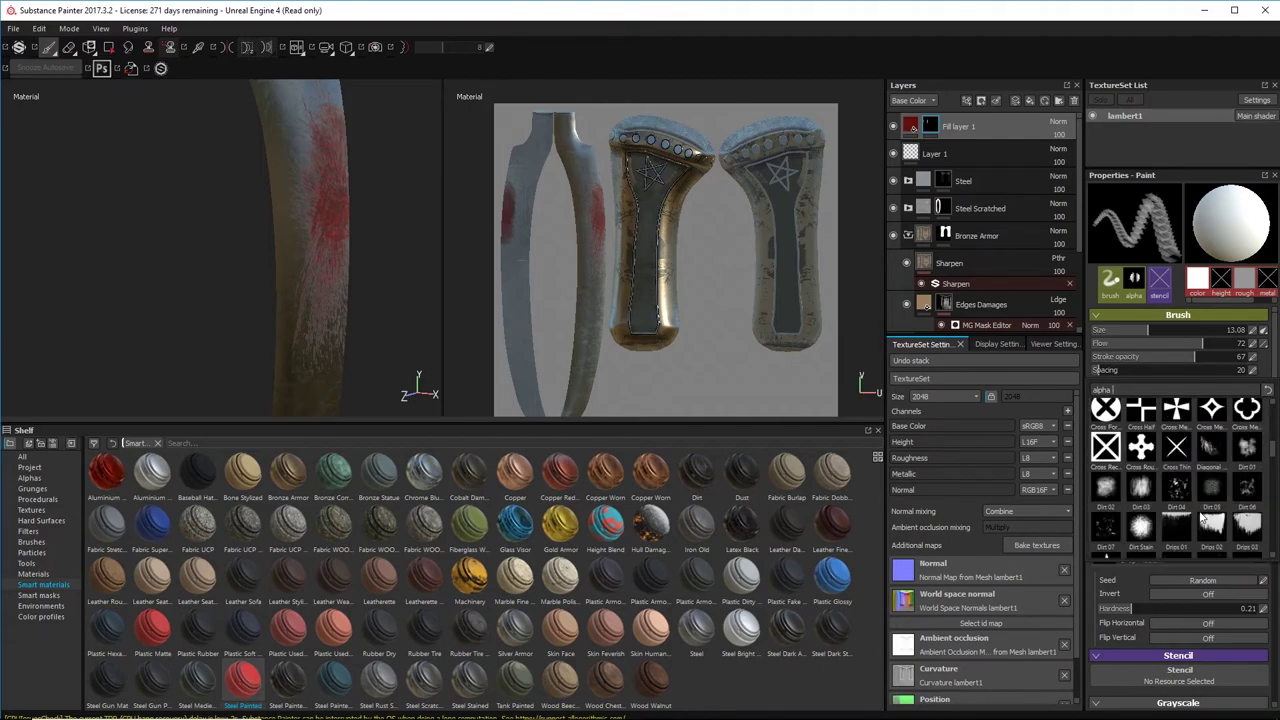
scroll(1210, 522, "down", 3)
left_click(1103, 480)
left_click_drag(372, 267, 118, 227, "alt")
mouse_move(259, 198)
left_mouse_down("ctrl")
mouse_move(283, 155)
mouse_move(343, 147)
mouse_move(306, 148)
left_mouse_up("ctrl")
left_click(283, 155)
Step: Give the brush the Grunge 01 alpha and dab red across the upper patch on the blade's opposite face
left_click(1105, 551)
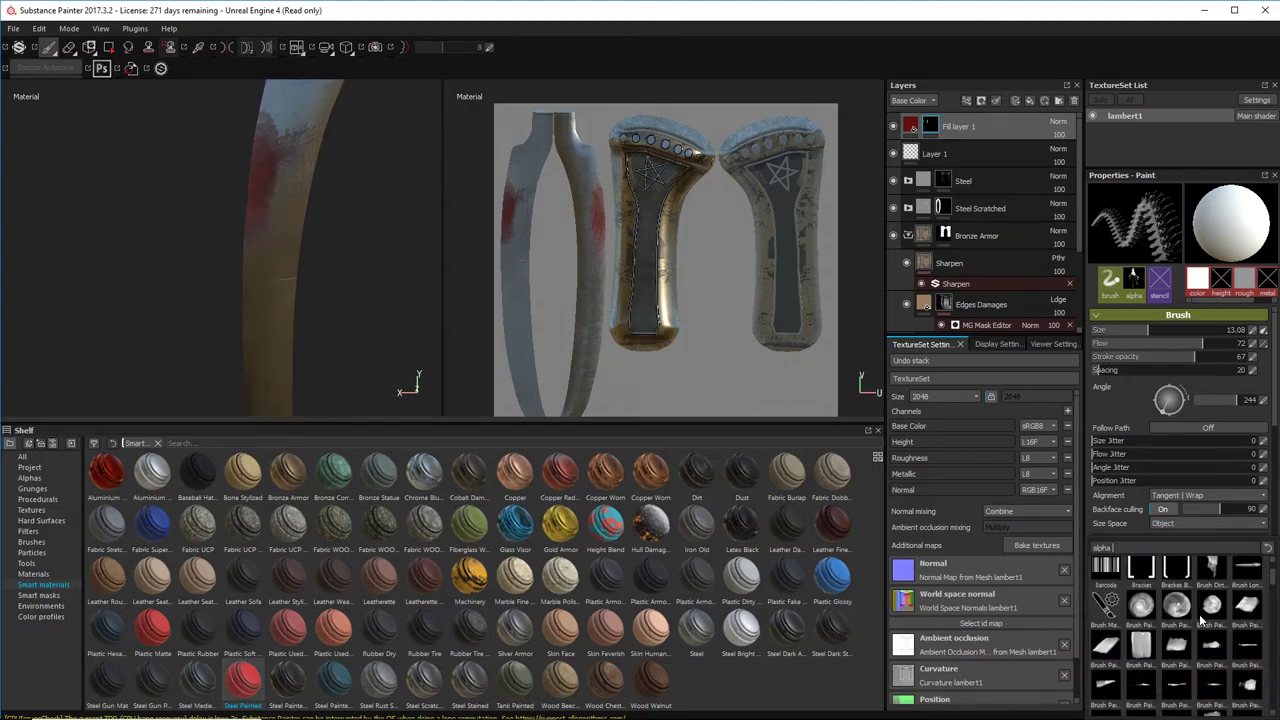
scroll(1178, 632, "down", 5)
scroll(1199, 664, "down", 3)
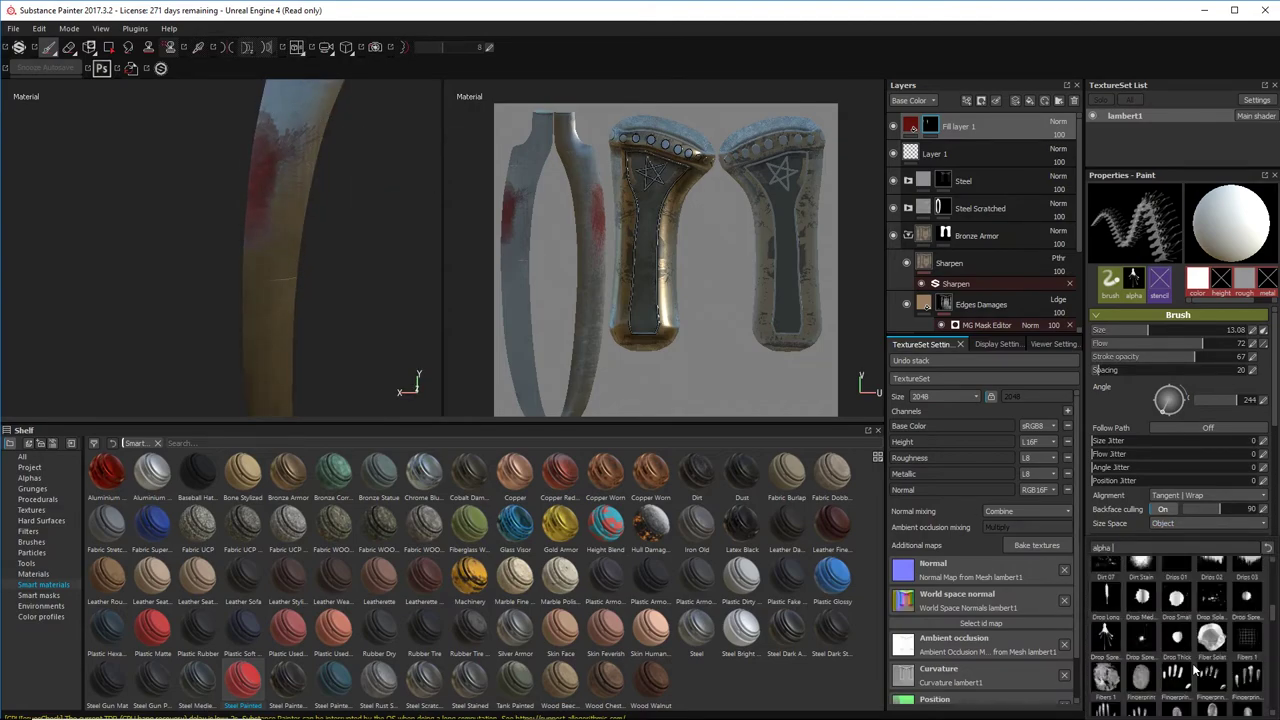
scroll(1150, 660, "down", 4)
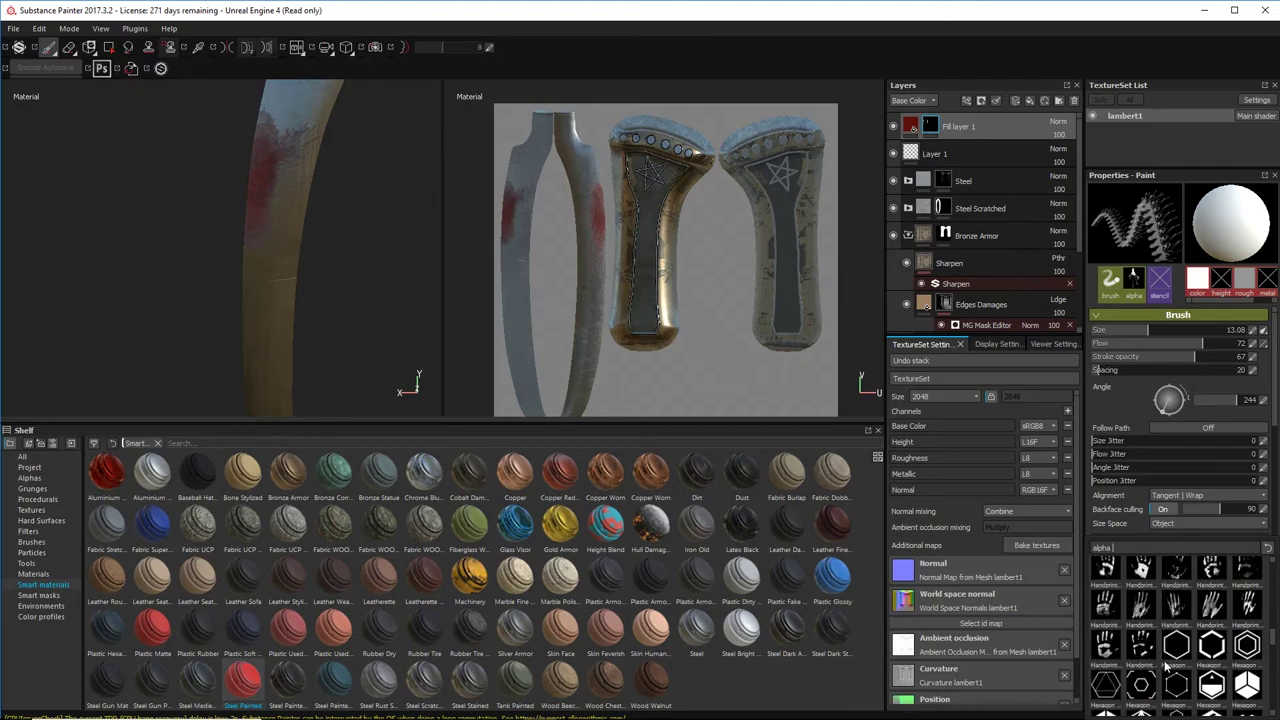
left_click(1103, 612)
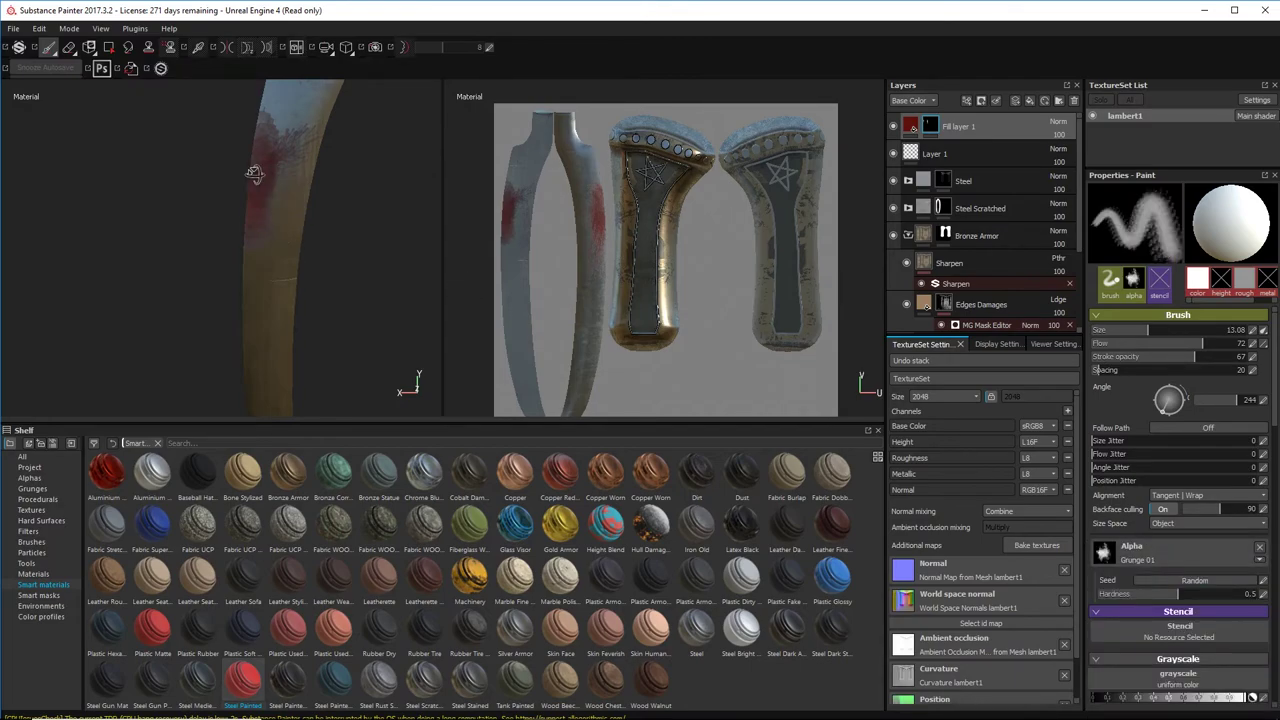
left_click(284, 166)
left_click(289, 157)
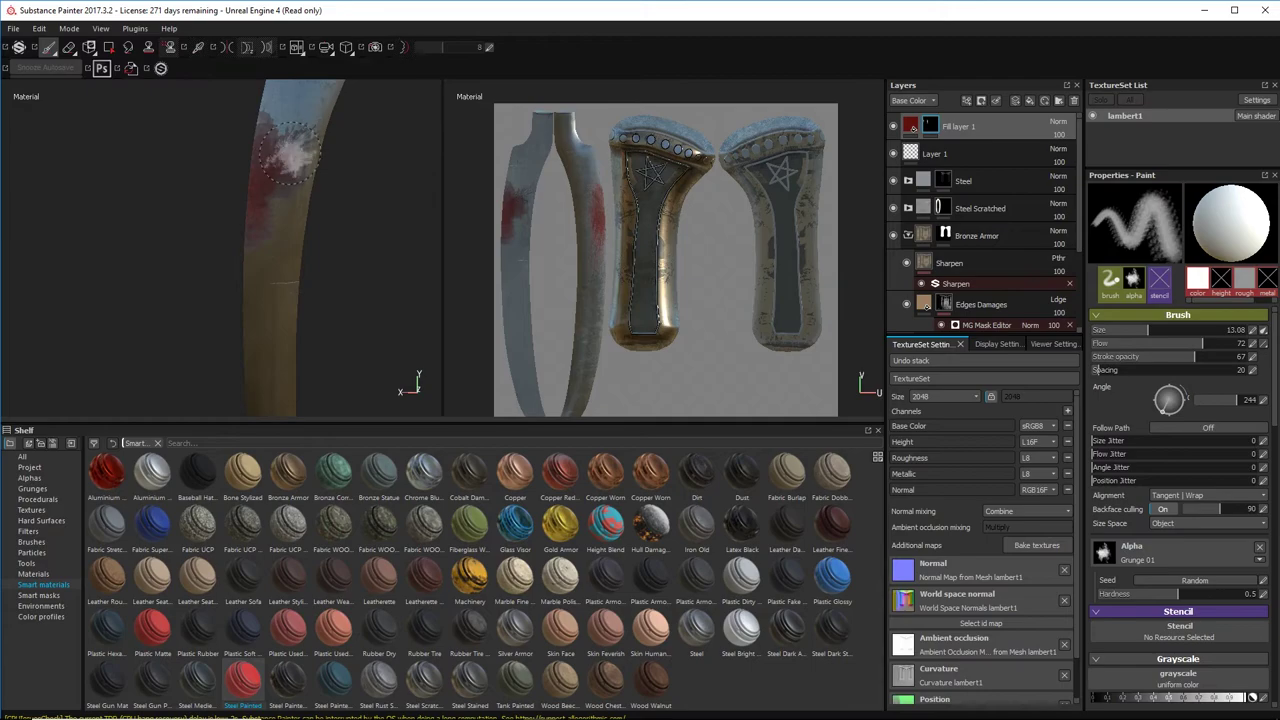
left_click(287, 142)
Step: Reduce the brush size to 8.61 and dab Grunge 01 red along the lower border of the upper patch
mouse_move(288, 141)
left_mouse_down("alt")
mouse_move(302, 137)
mouse_move(288, 172)
left_mouse_up("alt")
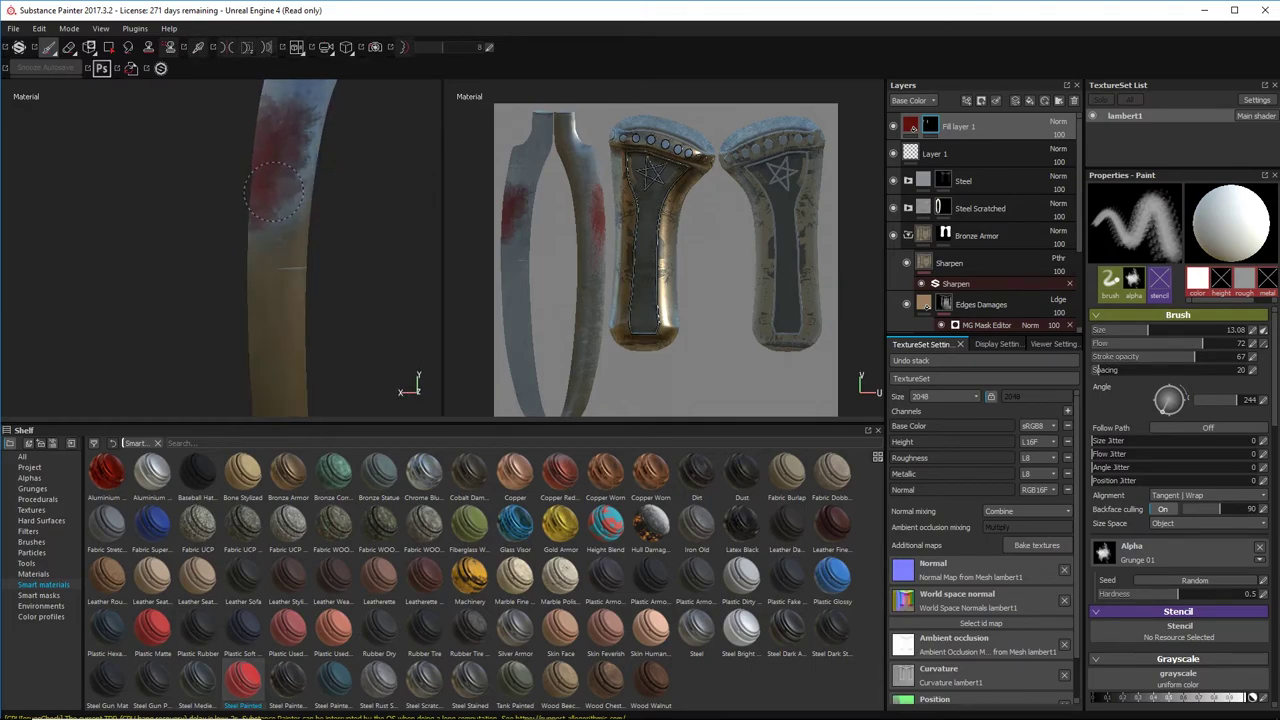
right_click_drag(268, 250, 250, 250, "ctrl")
left_click(275, 232)
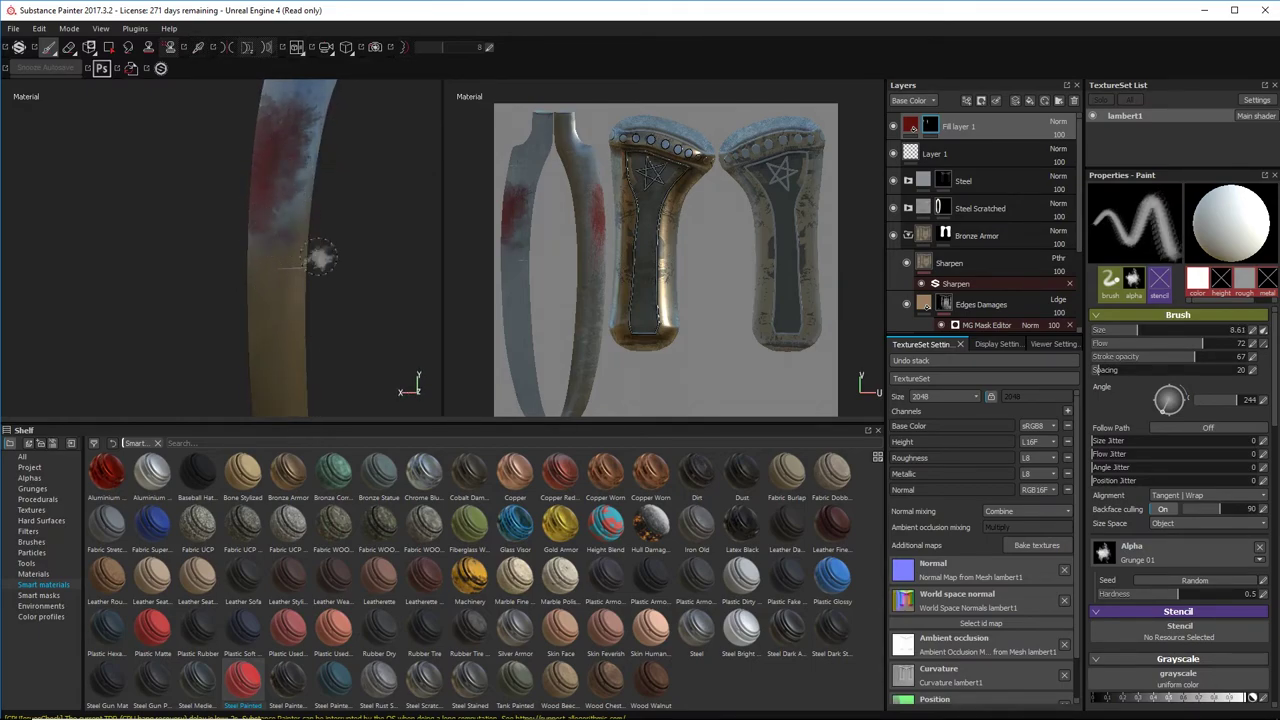
mouse_move(360, 268)
left_mouse_down("alt")
mouse_move(237, 224)
mouse_move(457, 217)
mouse_move(311, 206)
mouse_move(255, 223)
mouse_move(243, 208)
mouse_move(567, 210)
left_mouse_up("alt")
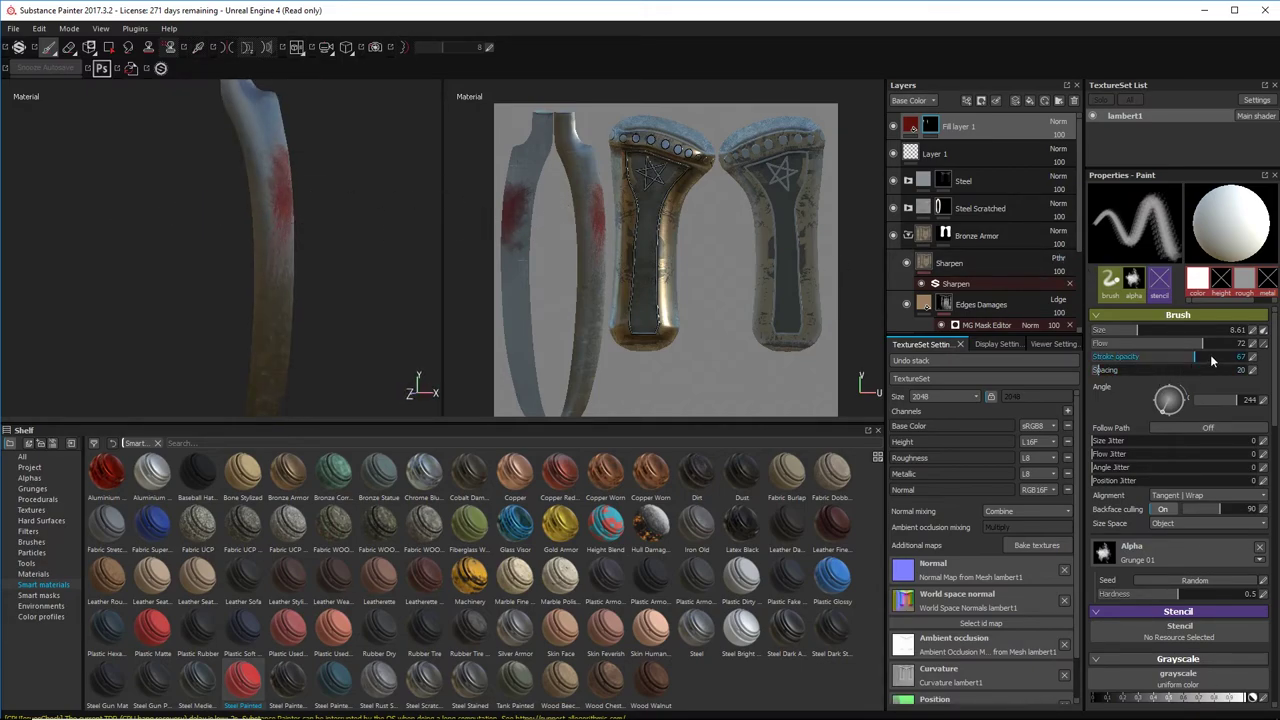
Step: Raise the stroke opacity to 96 and strengthen the upper red patches on both faces of the blade
left_click_drag(1212, 358, 1240, 358)
mouse_move(300, 240)
left_mouse_down("alt")
mouse_move(63, 223)
mouse_move(543, 277)
mouse_move(250, 190)
left_mouse_up("alt")
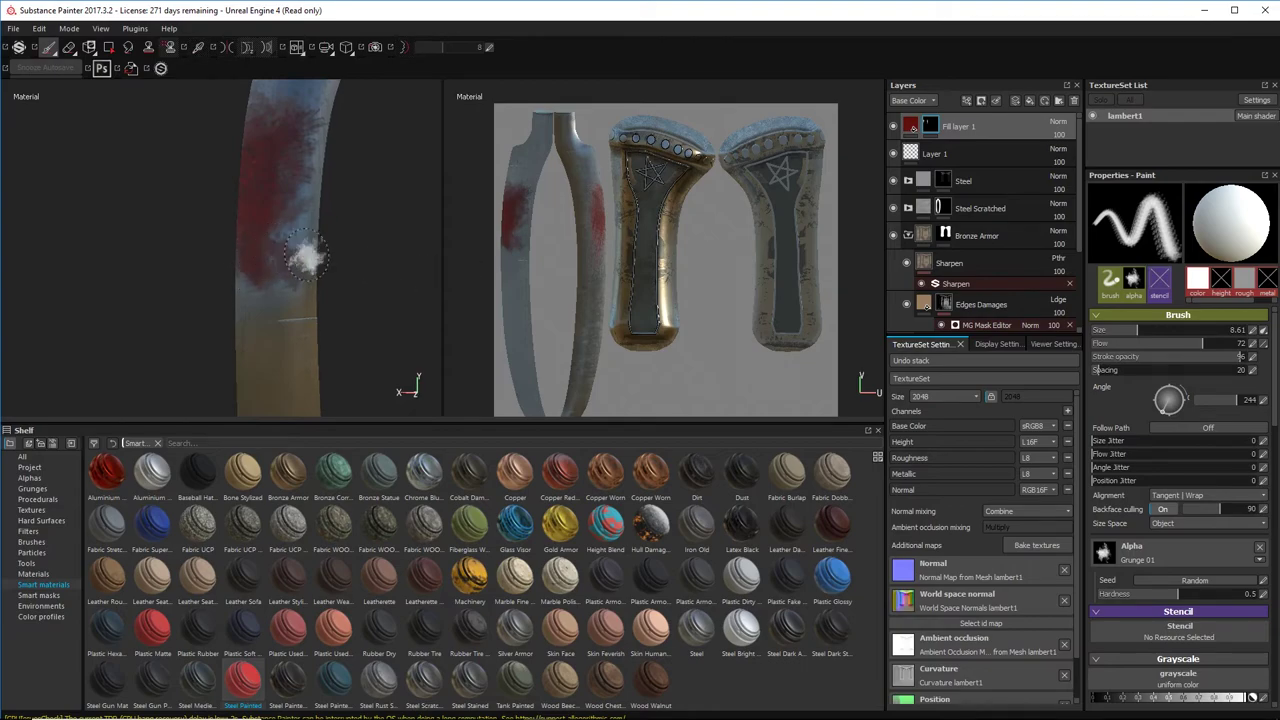
mouse_move(387, 342)
left_mouse_down("alt")
mouse_move(235, 281)
mouse_move(309, 284)
left_mouse_up("alt")
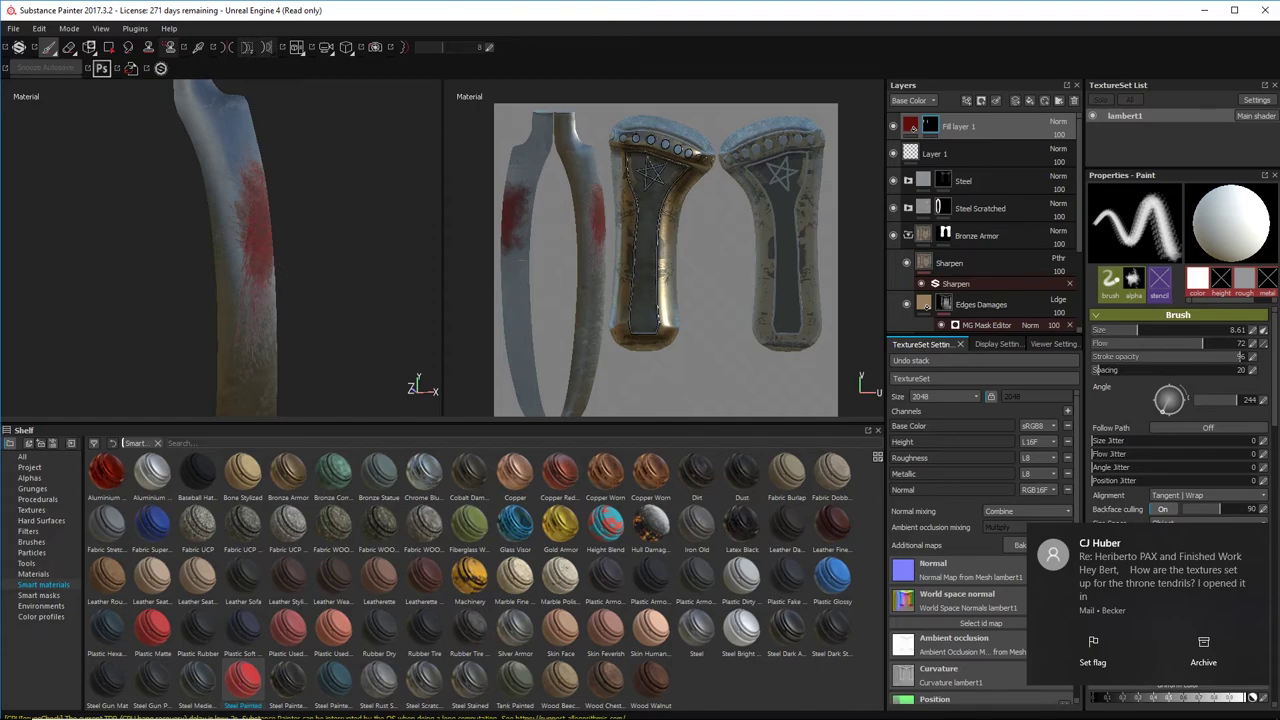
Step: Paint small red Grunge 01 patches near the lower end of the blade on both faces
left_click_drag(394, 266, 338, 270, "alt")
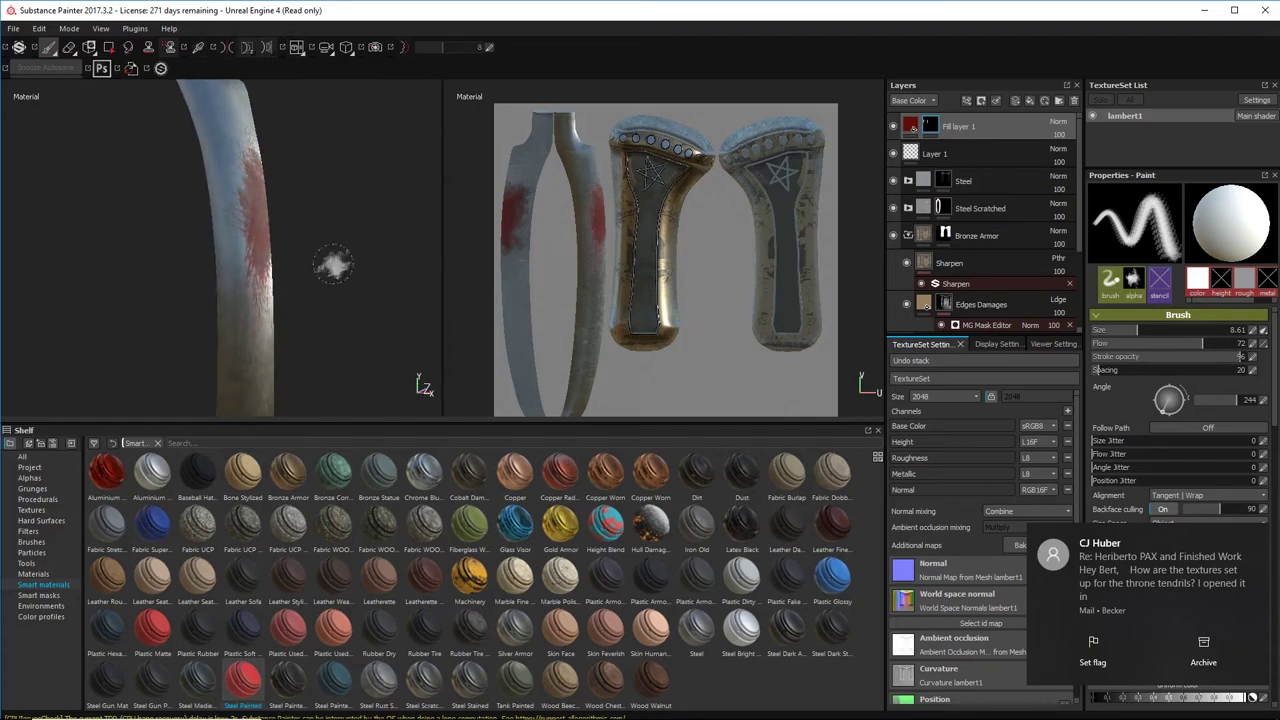
right_click_drag(338, 270, 50, 179, "alt")
middle_click_drag(336, 312, 331, 214, "alt")
left_click_drag(331, 214, 274, 263, "alt")
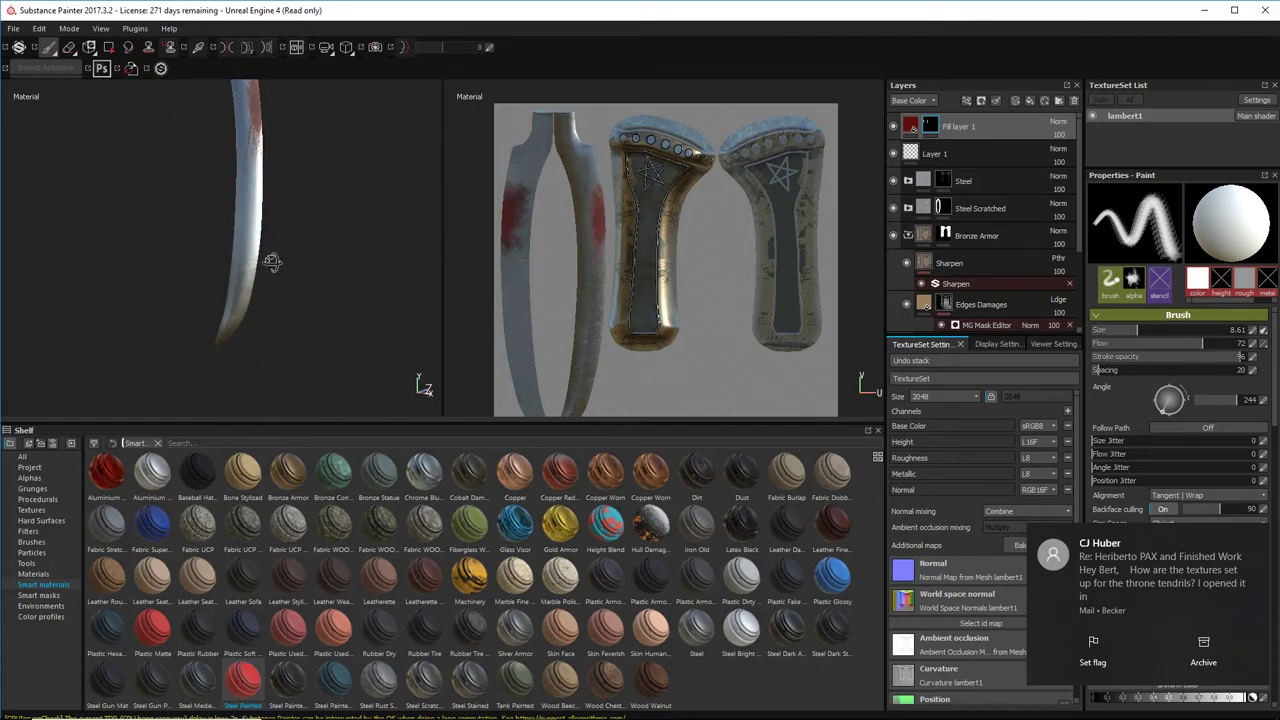
right_click_drag(274, 263, 390, 290, "alt")
mouse_move(226, 200)
left_mouse_down("alt")
mouse_move(274, 177)
mouse_move(246, 221)
mouse_move(423, 263)
mouse_move(311, 254)
mouse_move(374, 286)
mouse_move(163, 286)
mouse_move(239, 295)
mouse_move(254, 284)
left_mouse_up("alt")
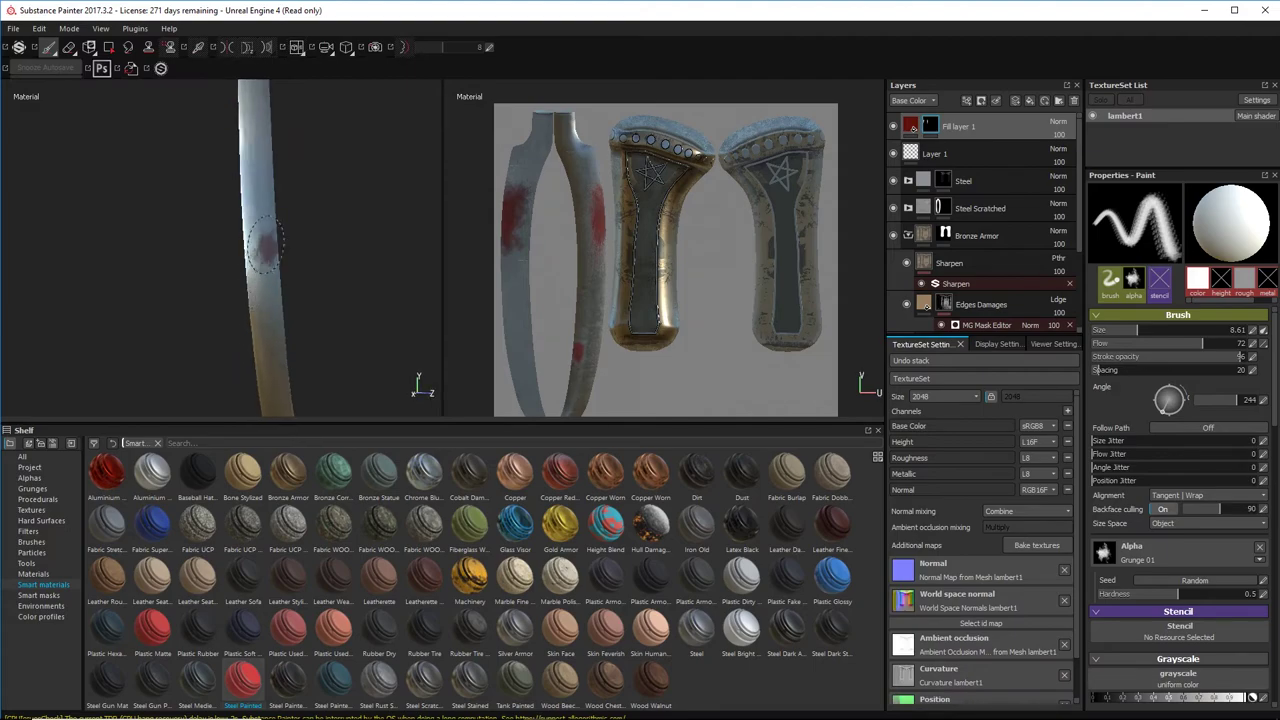
left_click_drag(270, 239, 270, 240, "alt")
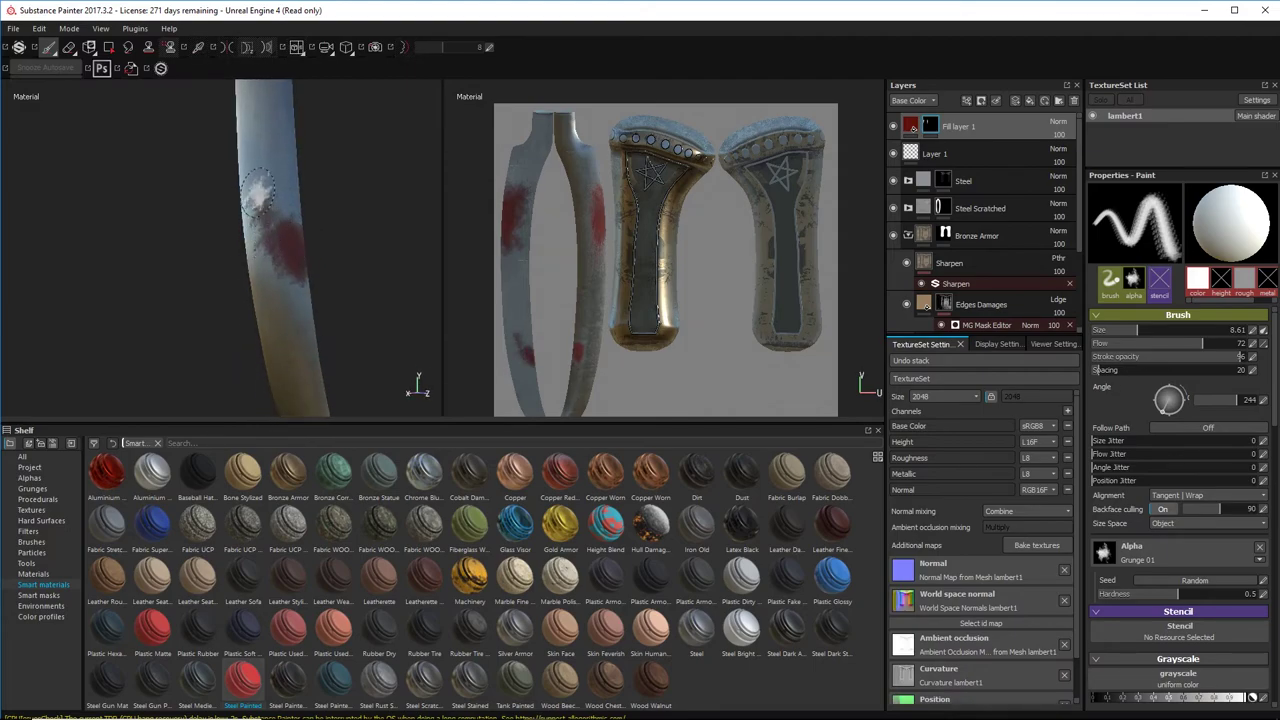
Step: Enlarge the brush to 22.41 and expand the lower red patch on one face of the blade
left_click_drag(258, 193, 266, 204)
mouse_move(266, 204)
left_mouse_down("alt")
mouse_move(248, 208)
mouse_move(284, 208)
left_mouse_up("alt")
right_click_drag(284, 208, 308, 208, "ctrl")
left_click_drag(278, 206, 284, 204, "alt")
left_click(280, 192)
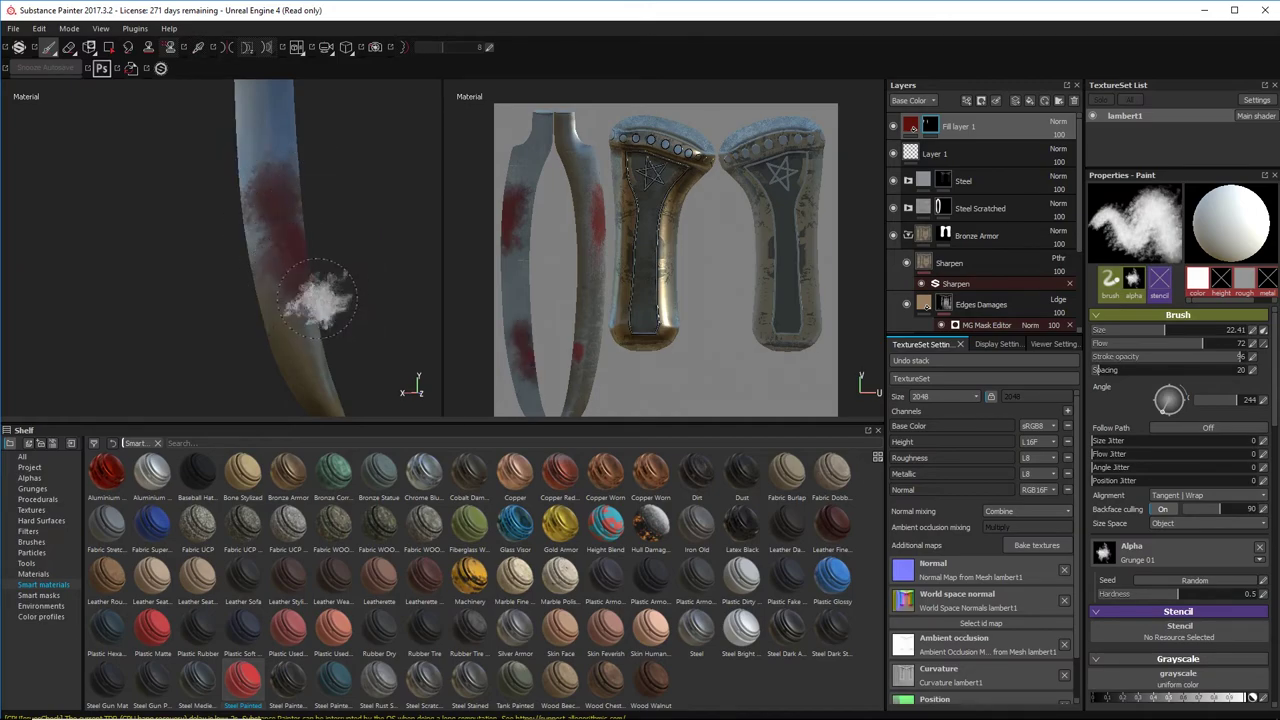
Step: Paint a larger red Grunge 01 patch on the other face's lower blade and redden the blade's tip
left_click_drag(318, 297, 203, 277, "alt")
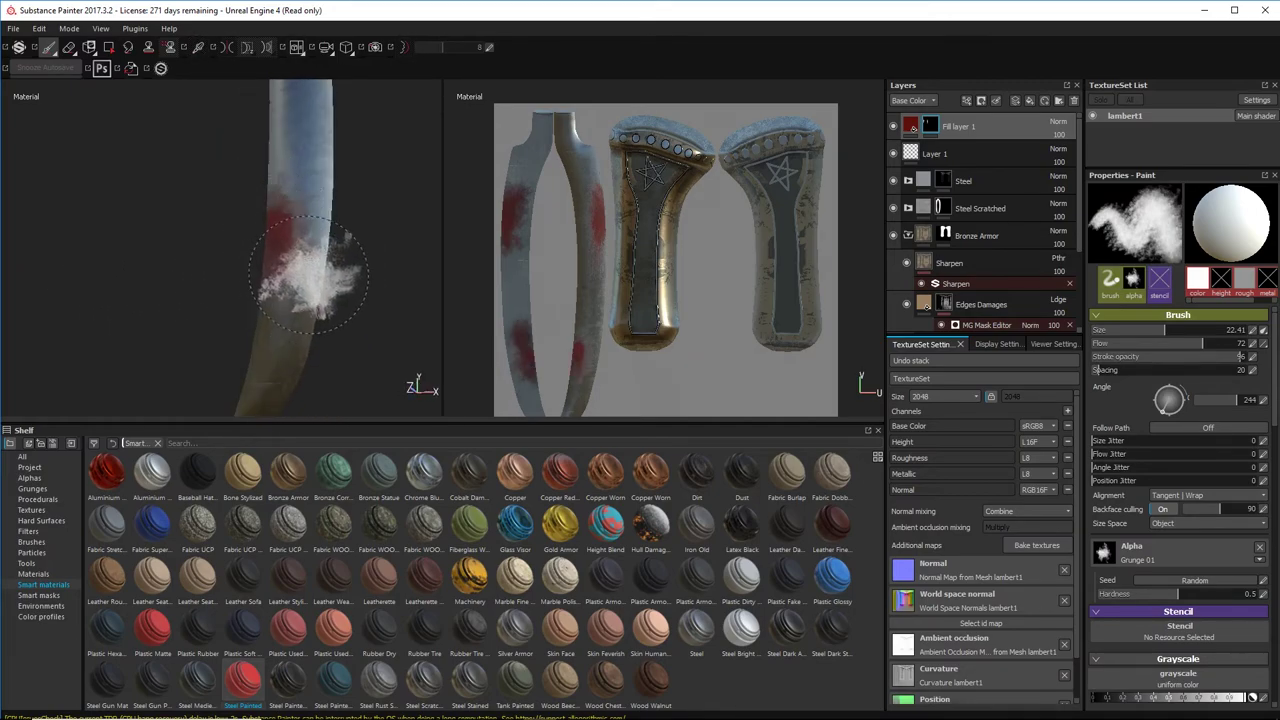
right_click_drag(308, 275, 268, 177, "alt")
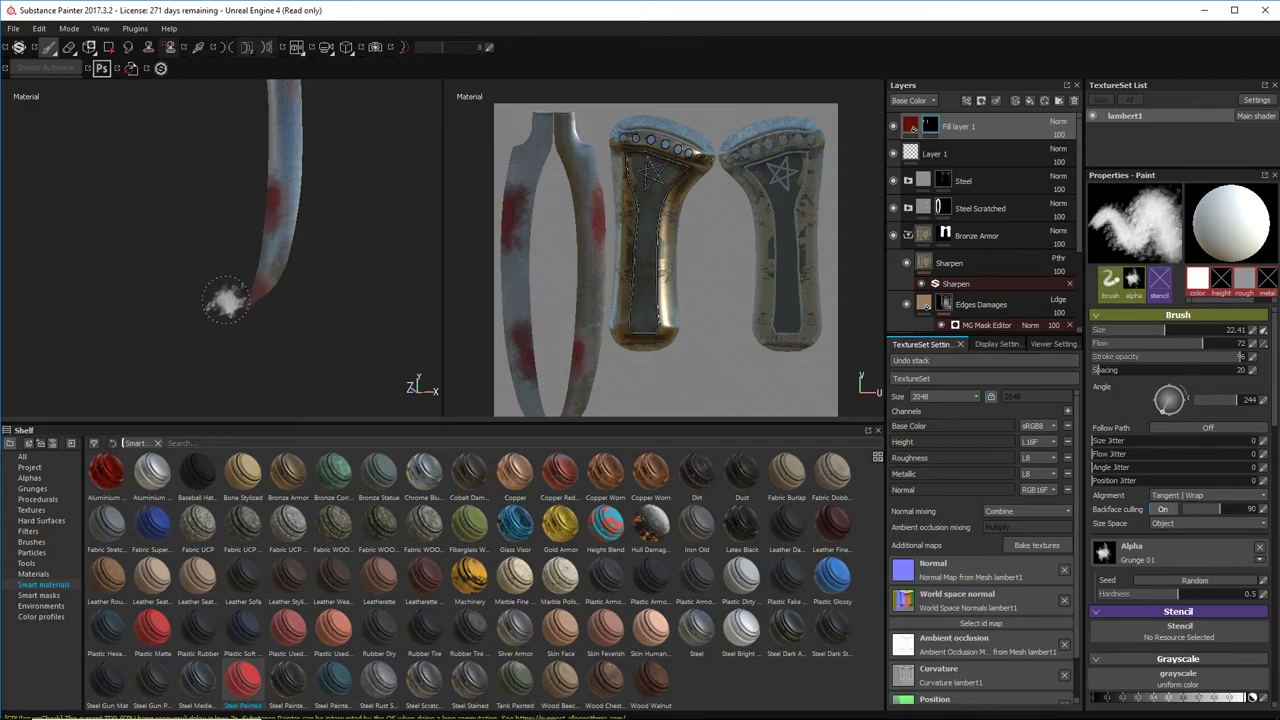
left_click_drag(226, 300, 399, 319, "alt")
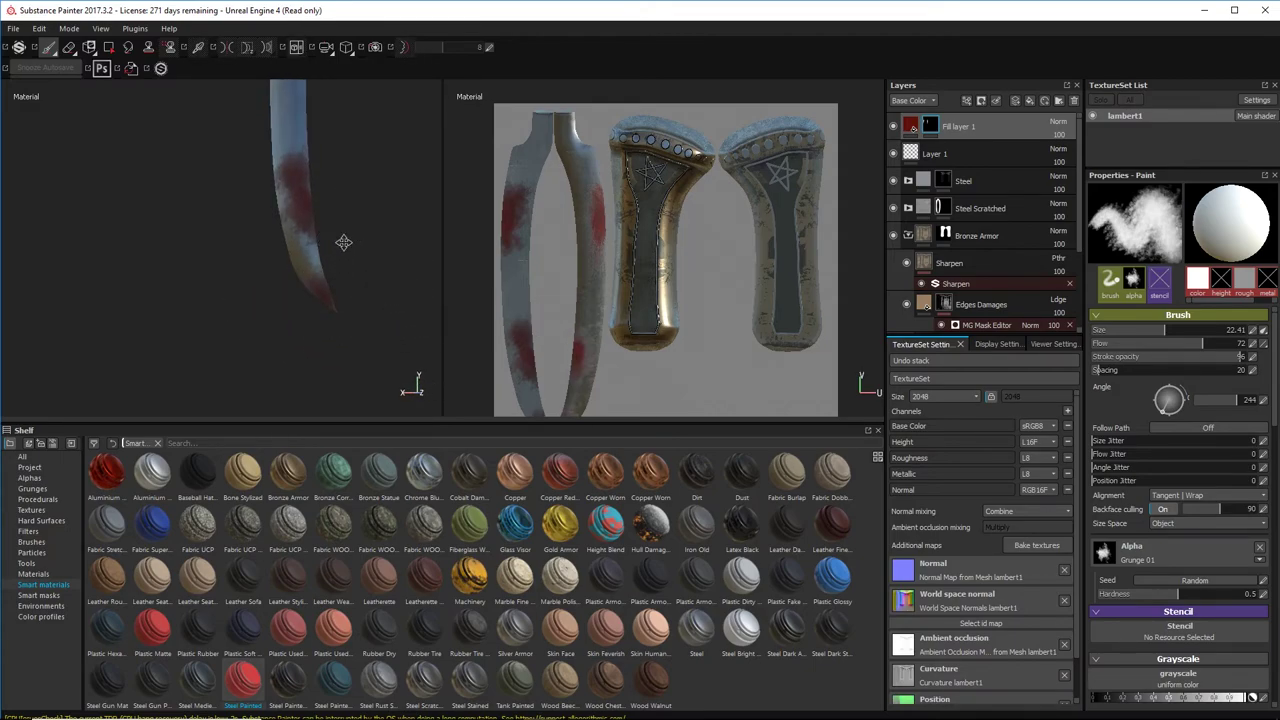
left_click_drag(343, 243, 211, 216, "alt")
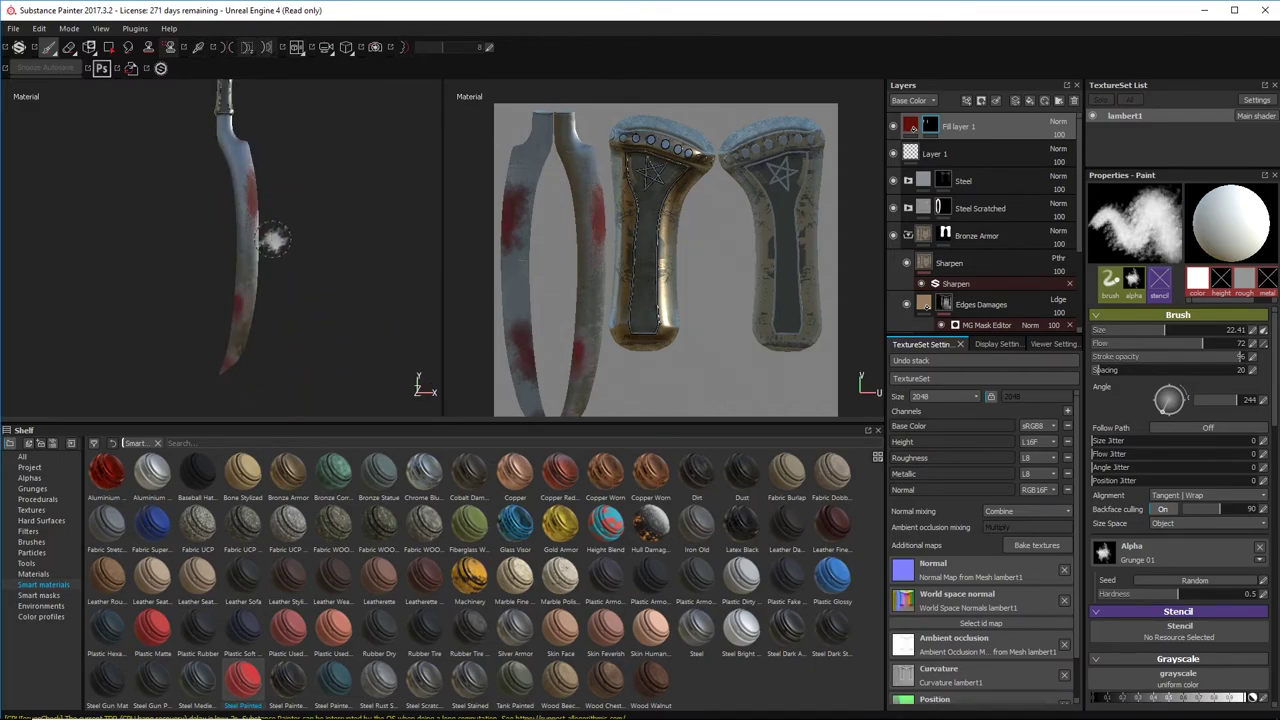
Step: Enlarge the brush to 42.69 and paint red Grunge 01 stains along the middle of the blade between the upper and lower patches
left_click_drag(268, 303, 257, 266, "alt")
right_click_drag(248, 257, 276, 257, "ctrl")
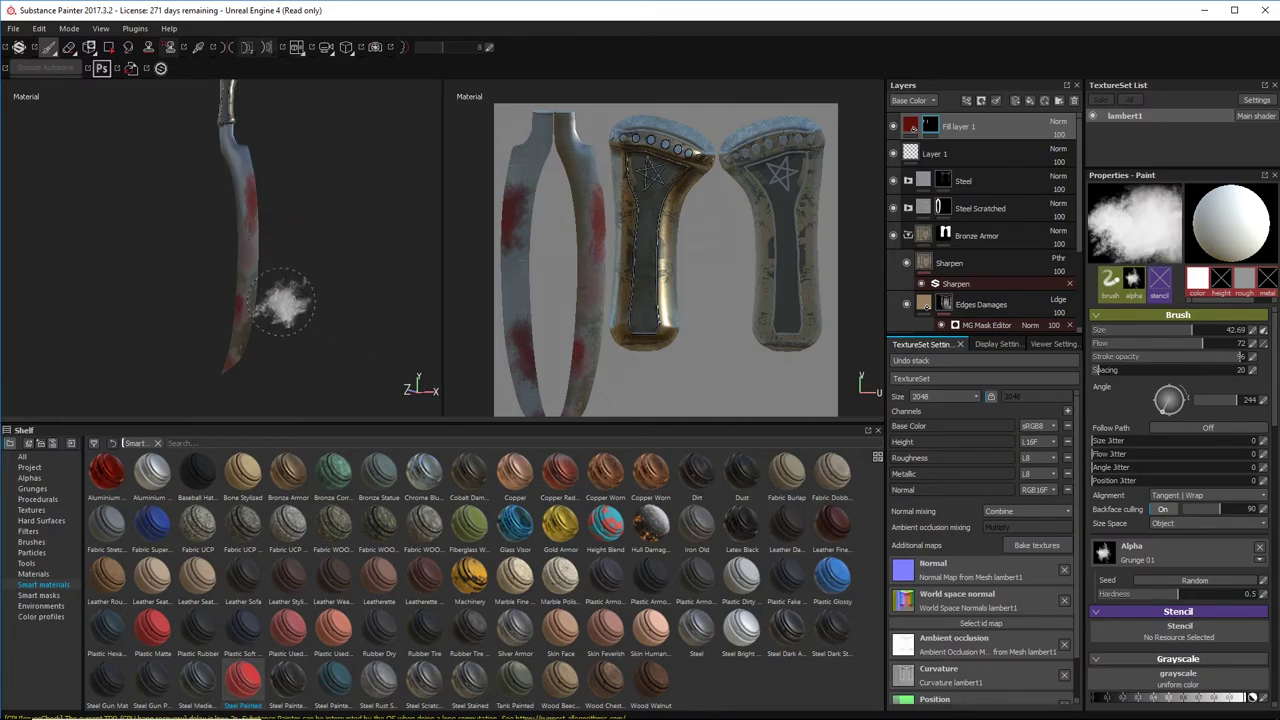
left_click(251, 275)
left_click(240, 343)
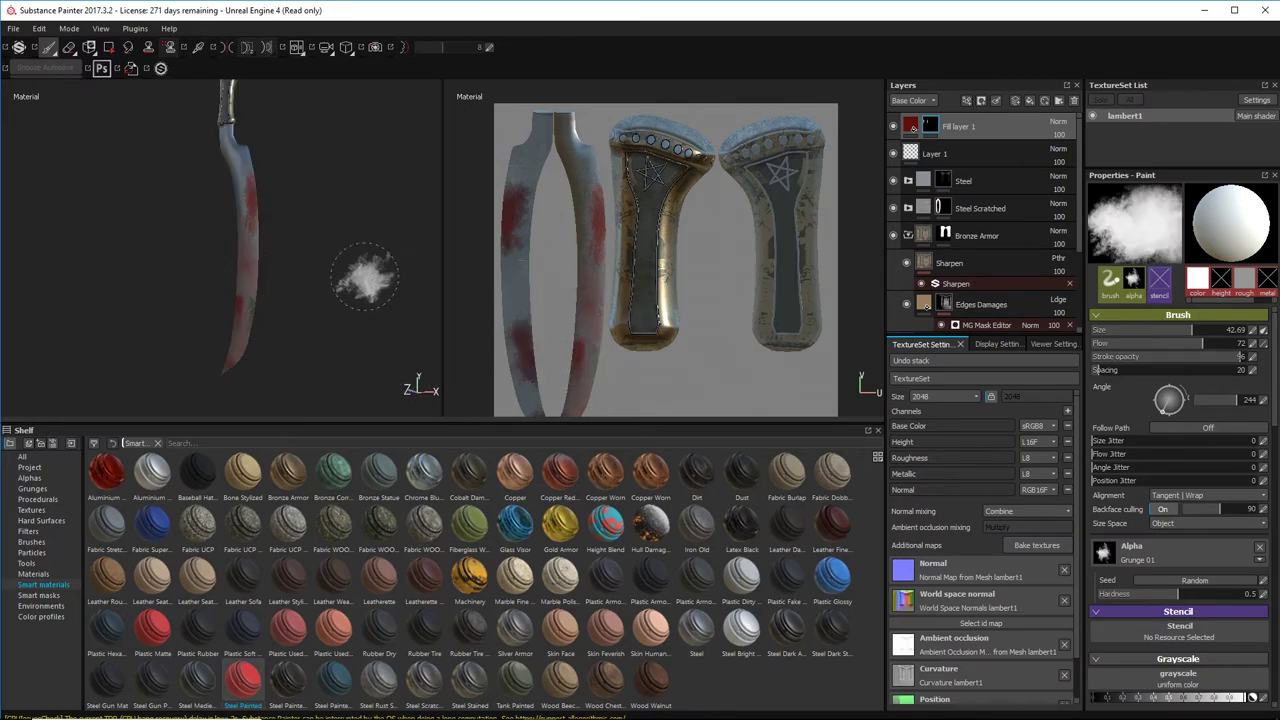
left_click(244, 236)
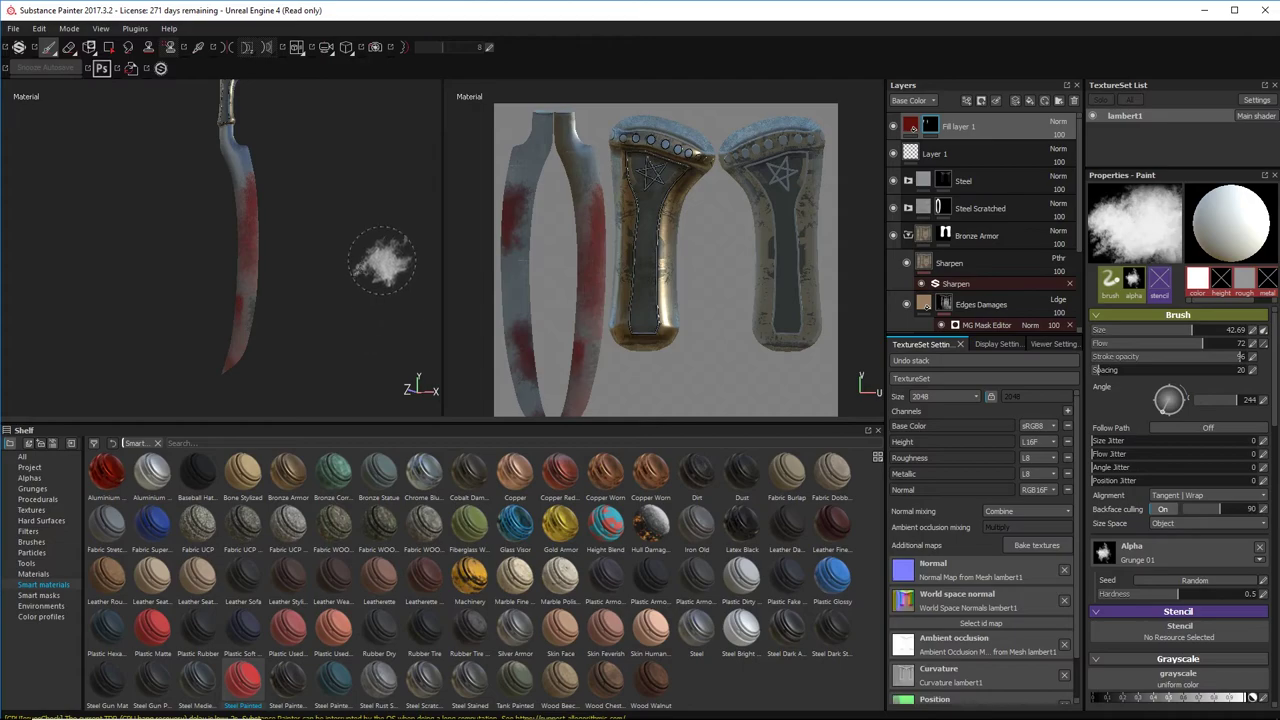
key("ctrl+z")
right_click_drag(258, 238, 272, 207, "alt")
left_click_drag(250, 191, 388, 222, "alt")
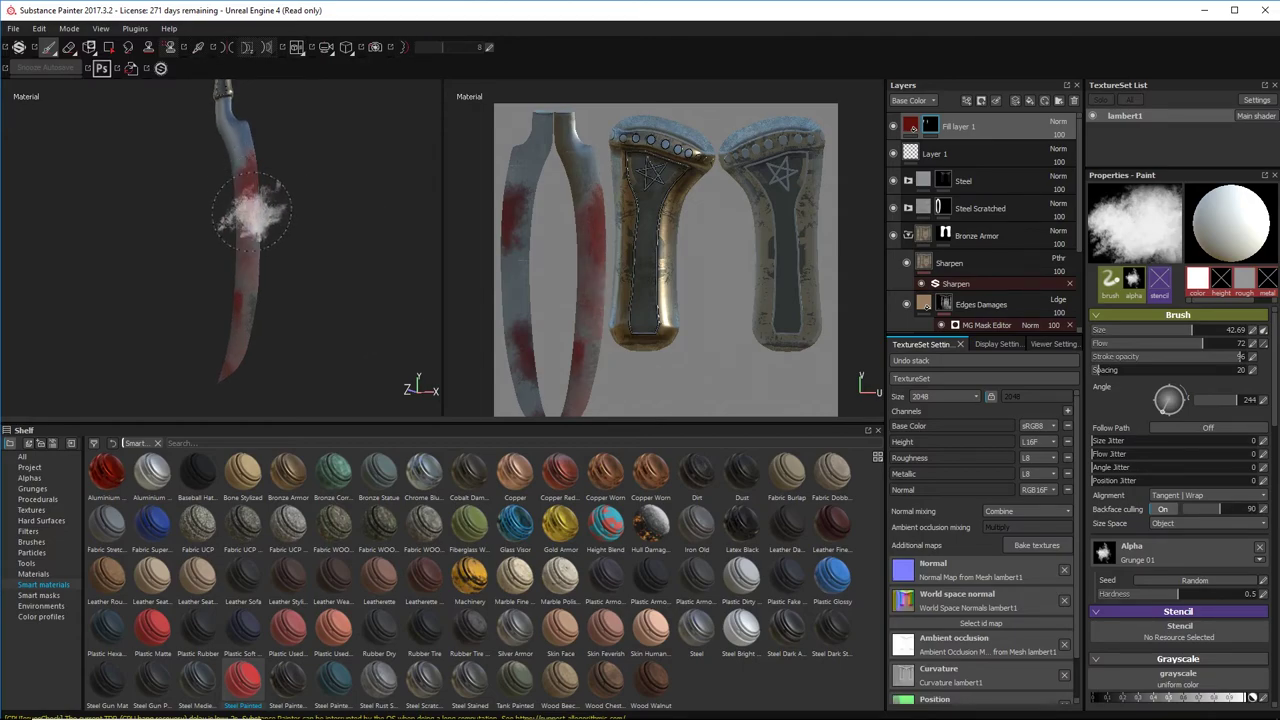
left_click_drag(247, 250, 500, 245, "alt")
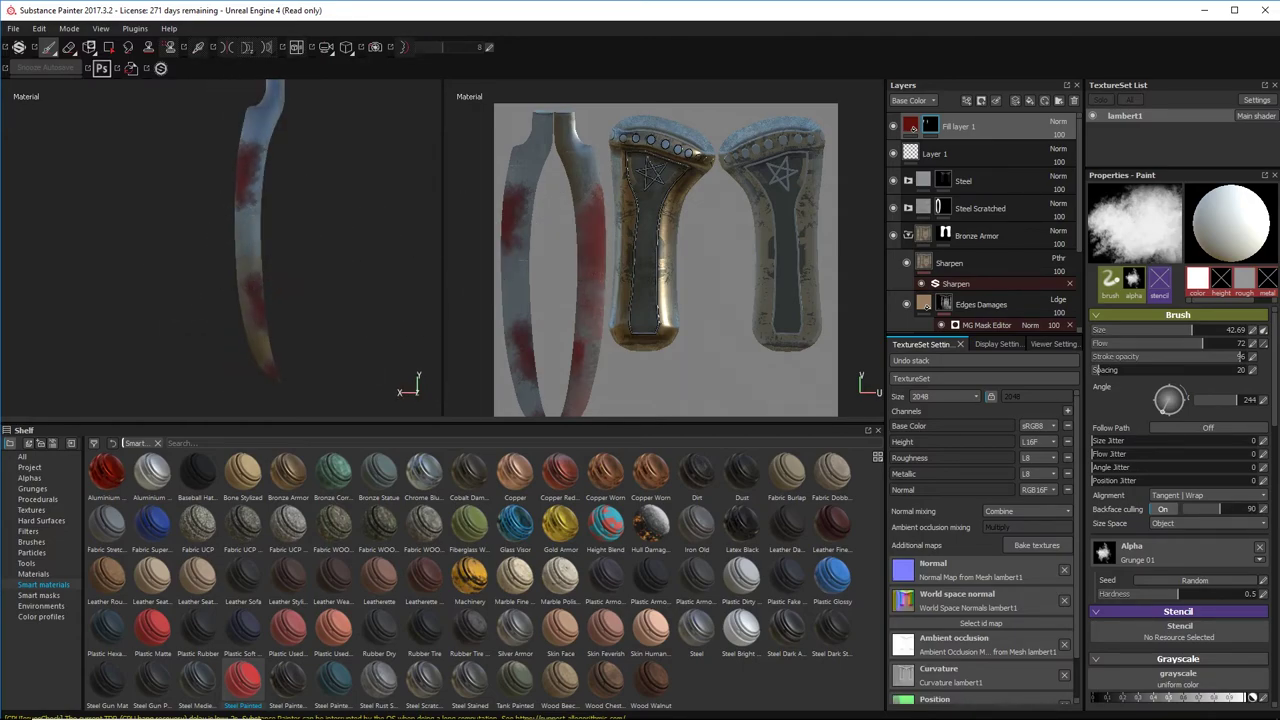
Step: Switch to the Smudge tool with a brush size of 23.07 and the Handprint Smear alpha
left_click(128, 47)
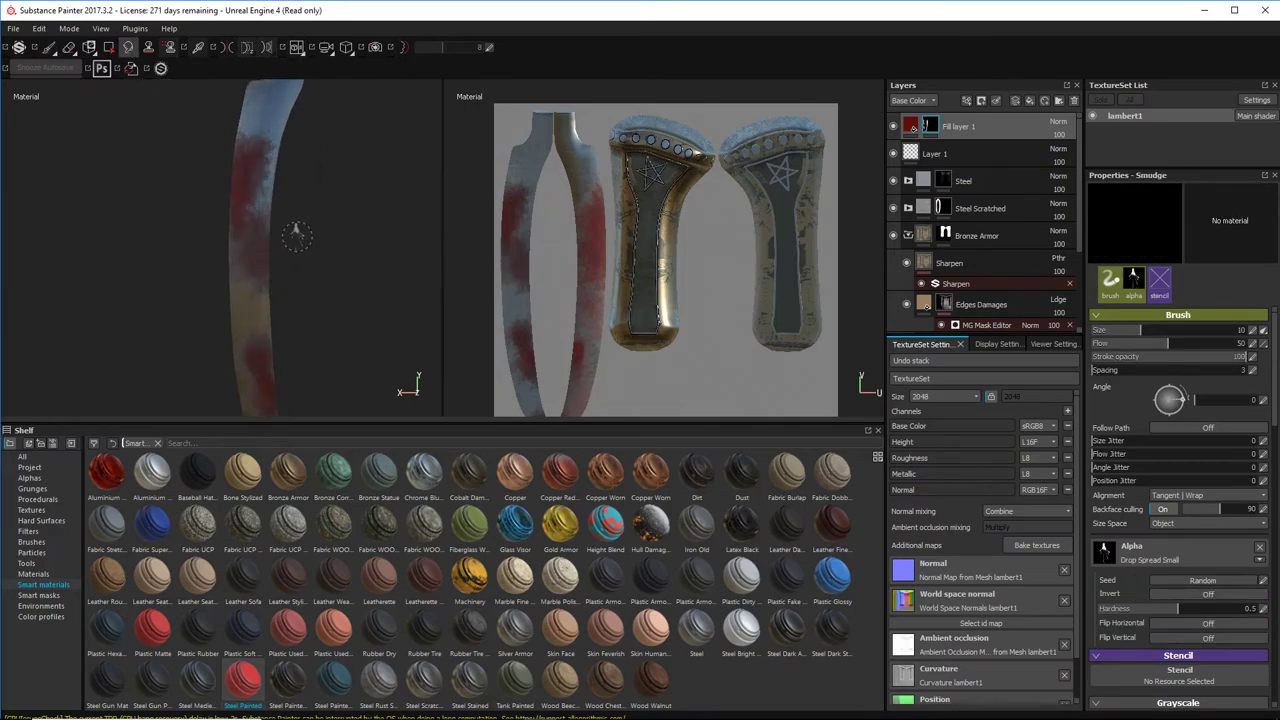
mouse_move(304, 206)
left_mouse_down("alt")
mouse_move(360, 211)
mouse_move(320, 166)
left_mouse_up("alt")
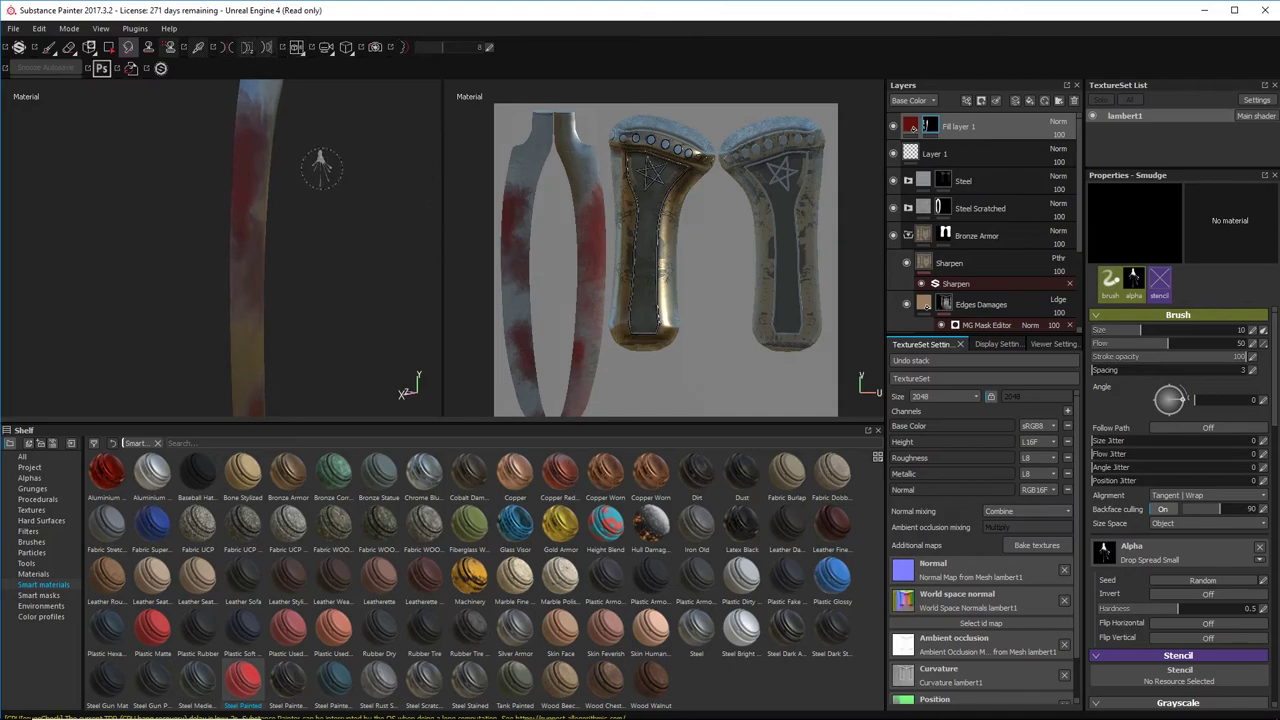
middle_click_drag(320, 166, 338, 228, "alt")
scroll(338, 228, "up", 2)
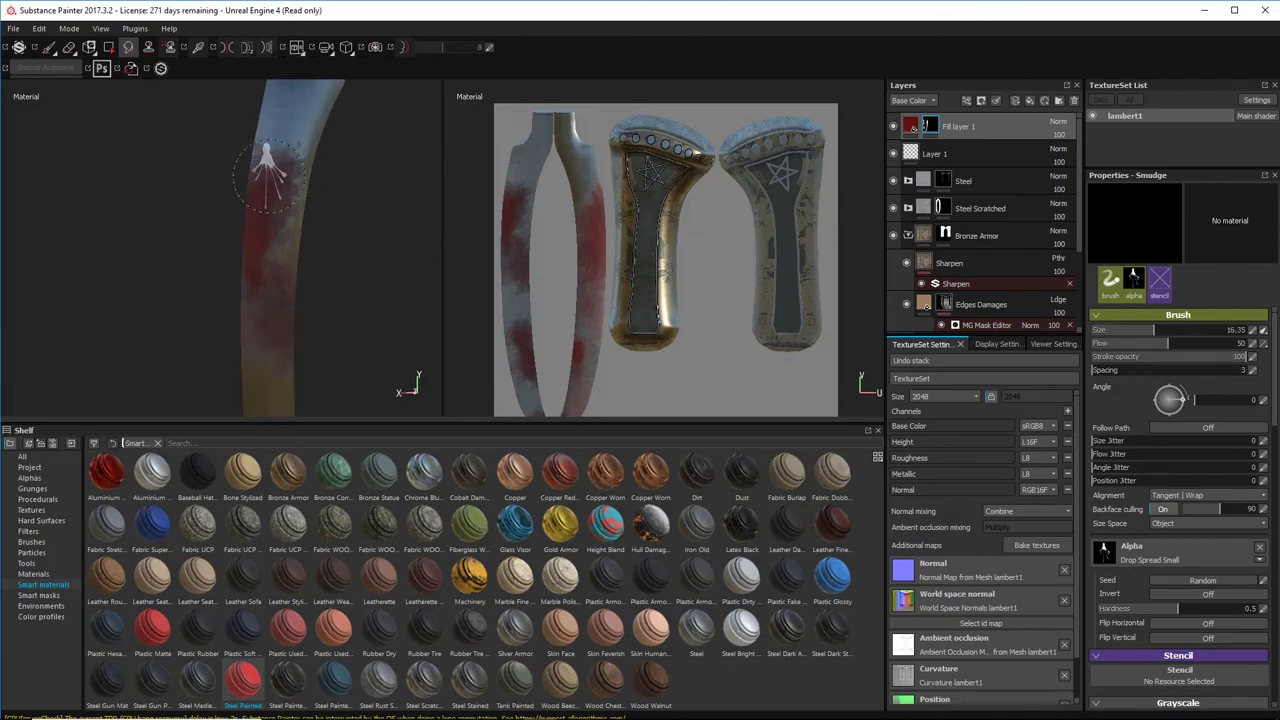
left_click(1151, 565)
scroll(1175, 480, "down", 10)
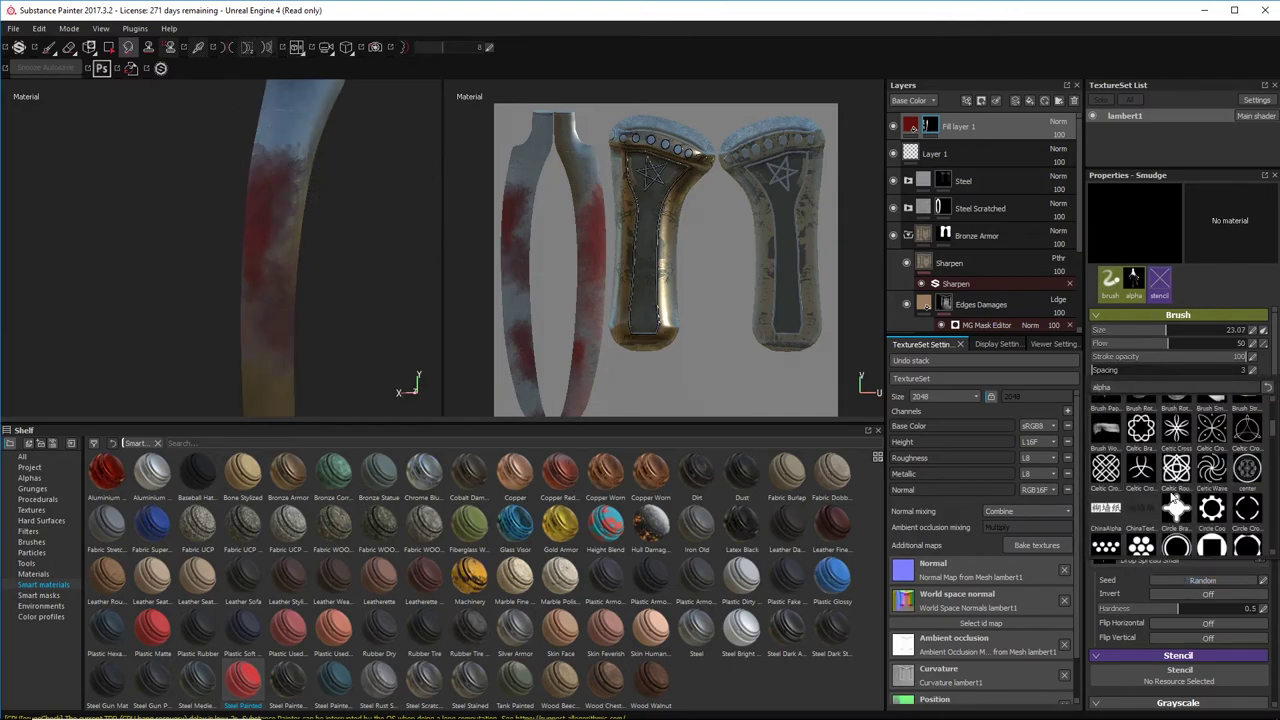
scroll(1175, 493, "down", 4)
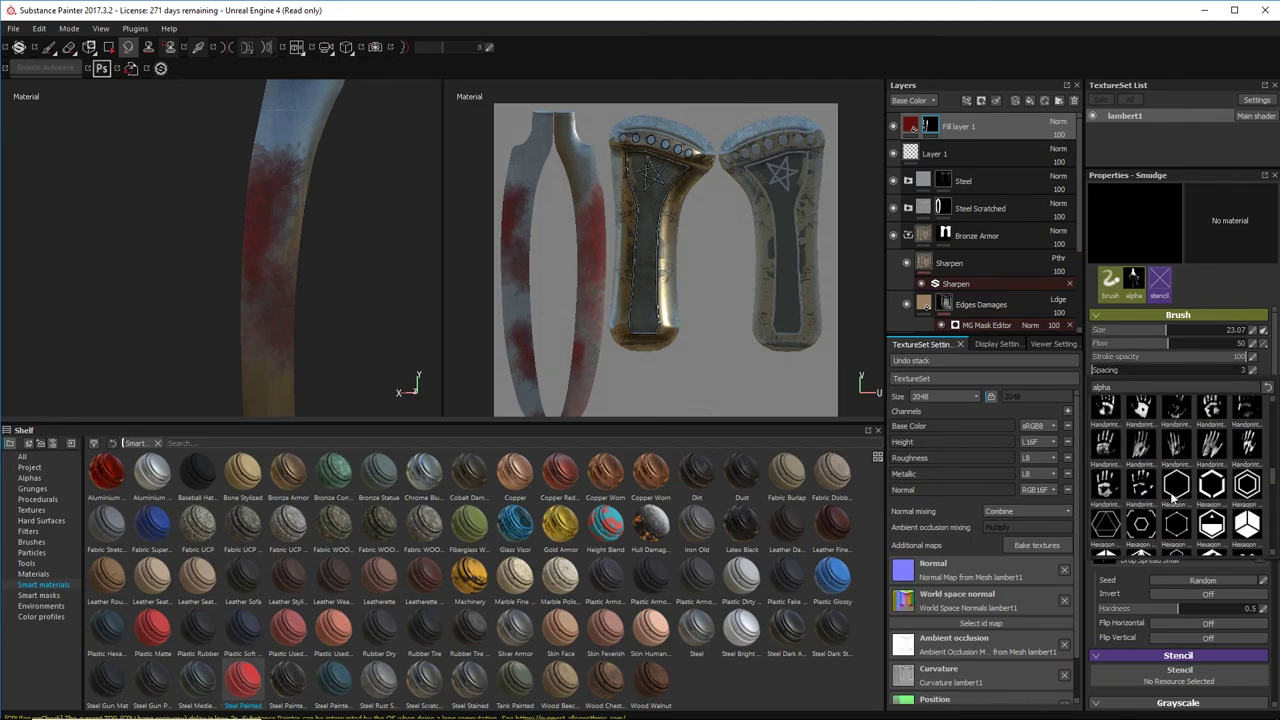
left_click(1144, 452)
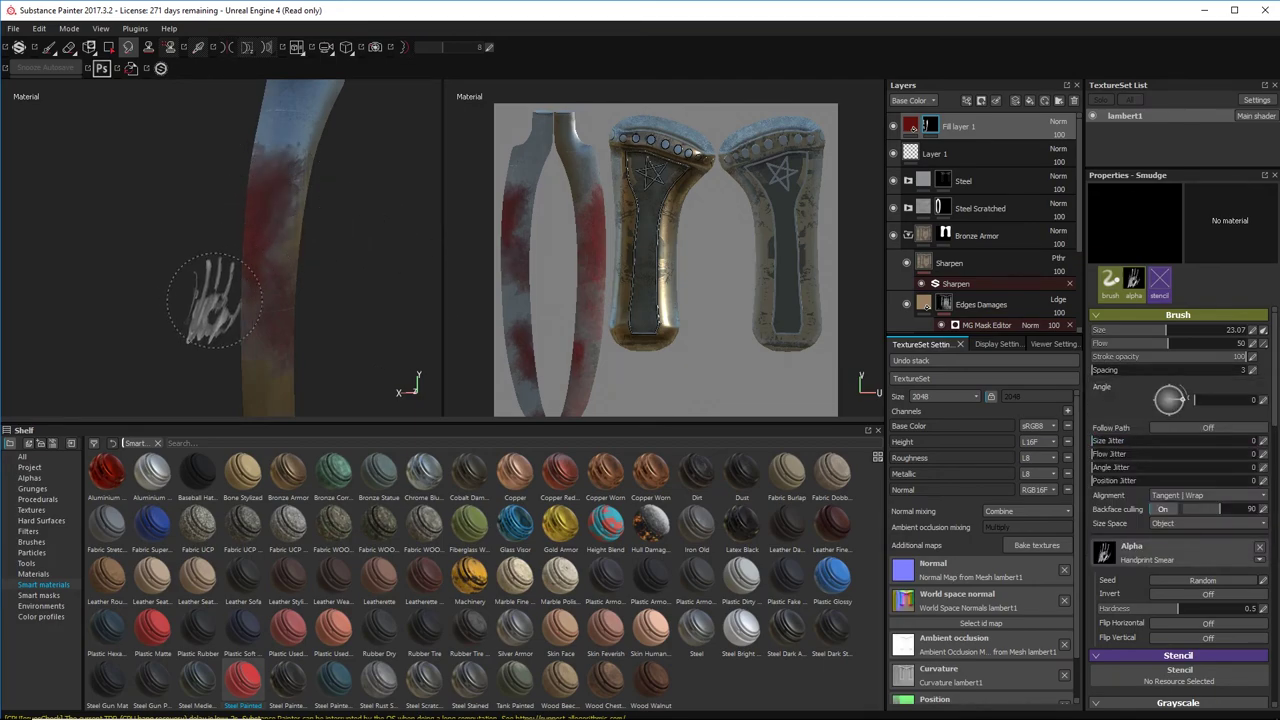
Step: Examine the red stains on both faces of the blade from several angles, from below the handle to the tip
right_click_drag(394, 346, 250, 276, "alt")
middle_click_drag(250, 276, 275, 203, "alt")
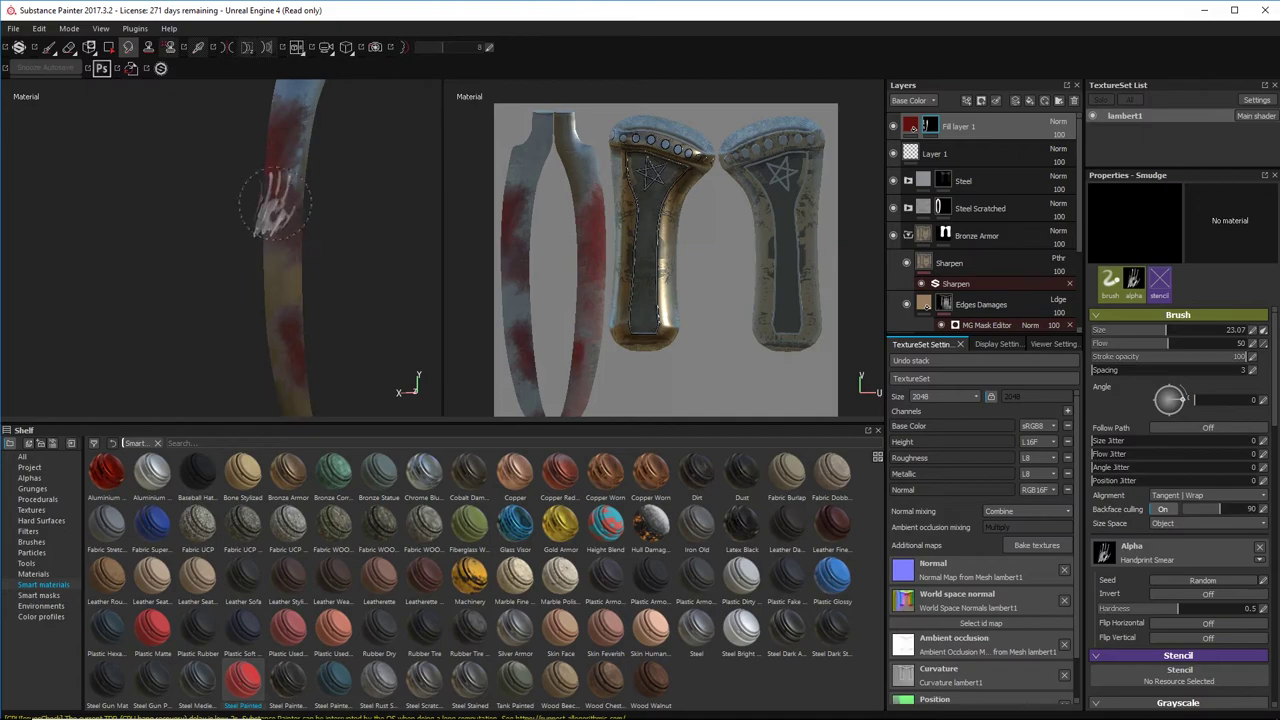
left_click_drag(331, 271, 349, 280, "alt")
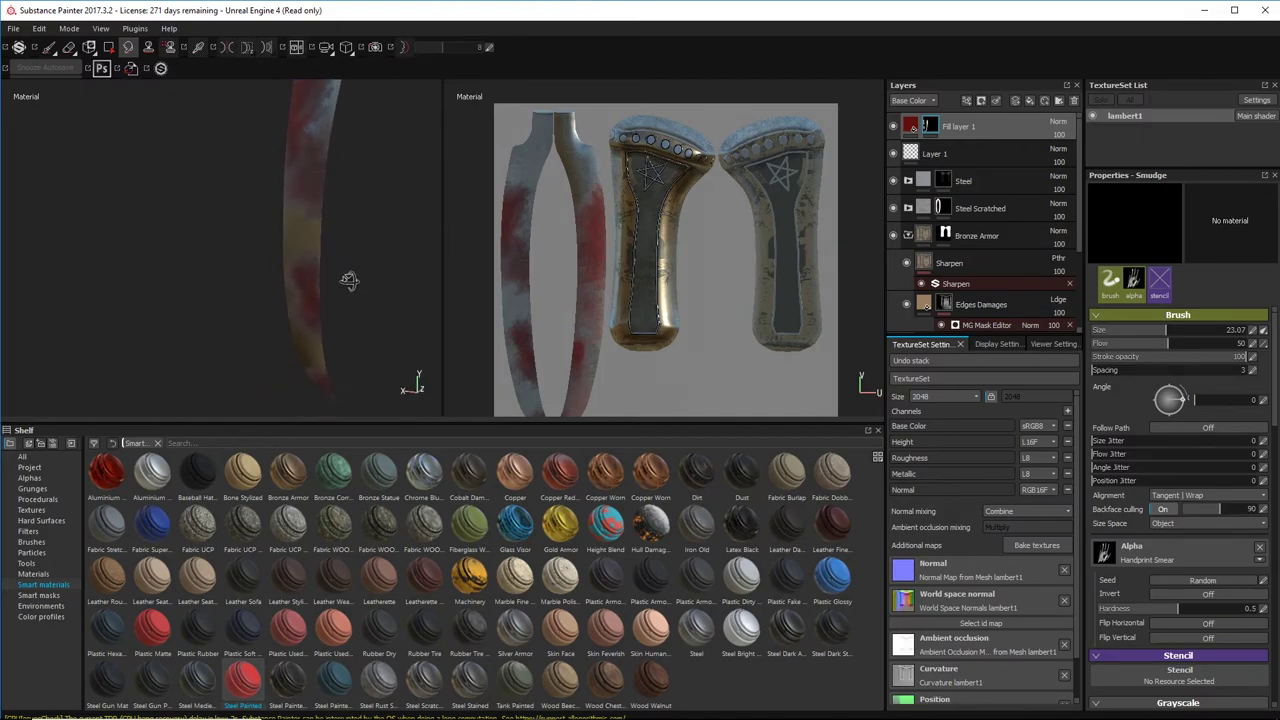
mouse_move(288, 334)
left_mouse_down("alt")
mouse_move(405, 47)
mouse_move(294, 300)
left_mouse_up("alt")
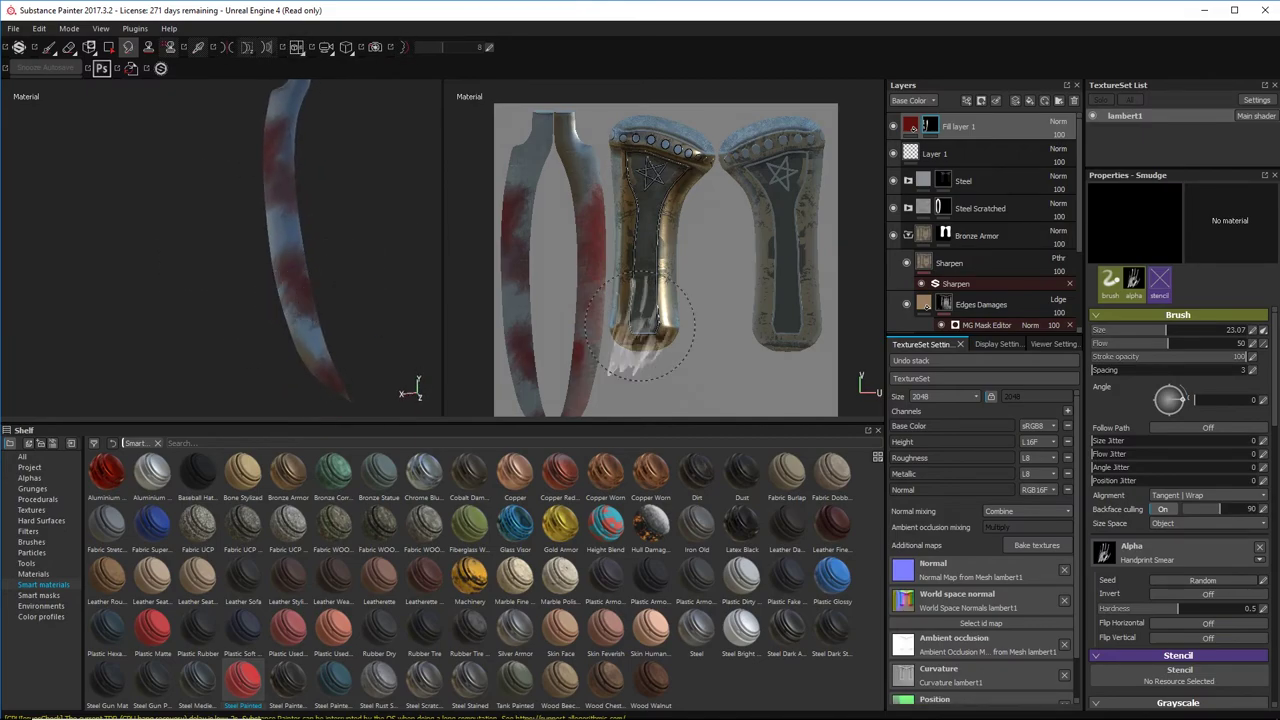
left_click_drag(240, 130, 828, 322, "alt")
left_click_drag(313, 280, 300, 215, "alt")
middle_click_drag(262, 105, 250, 187, "alt")
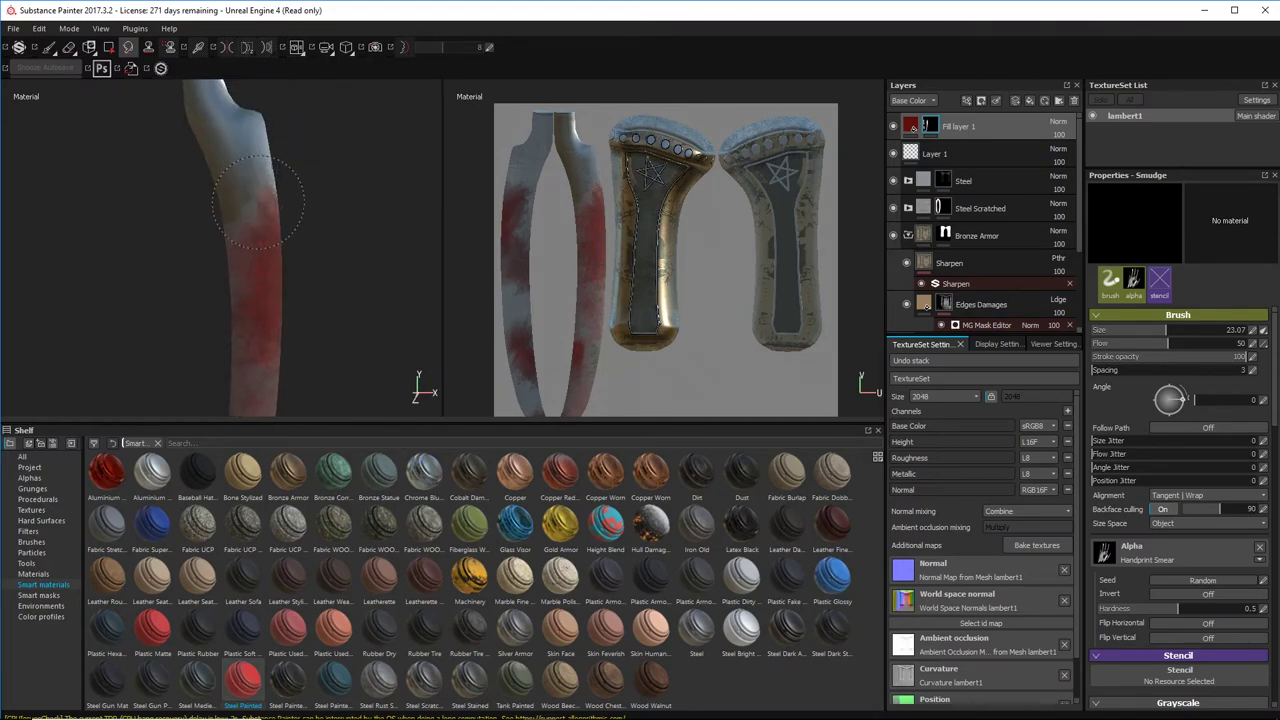
right_click_drag(299, 185, 300, 220, "alt")
middle_click_drag(300, 220, 294, 163, "alt")
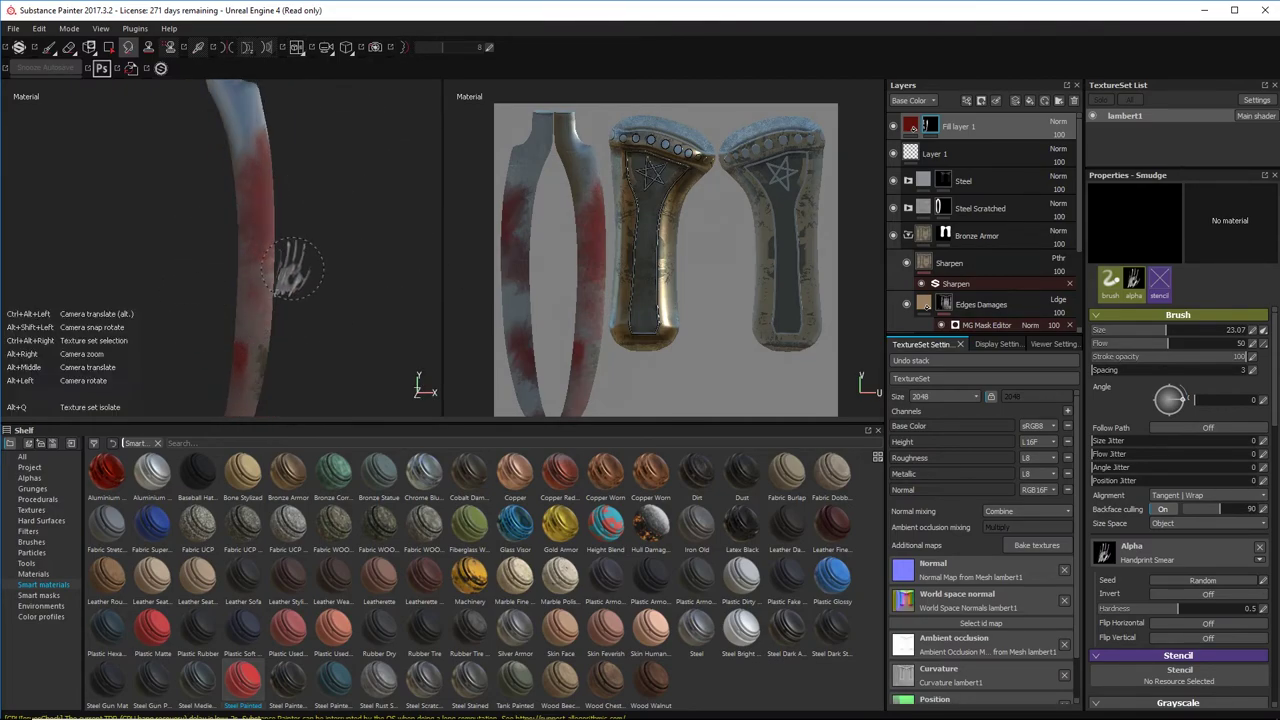
right_click_drag(293, 270, 302, 312, "alt")
middle_click_drag(302, 312, 338, 365, "alt")
left_click_drag(338, 350, 380, 309, "alt")
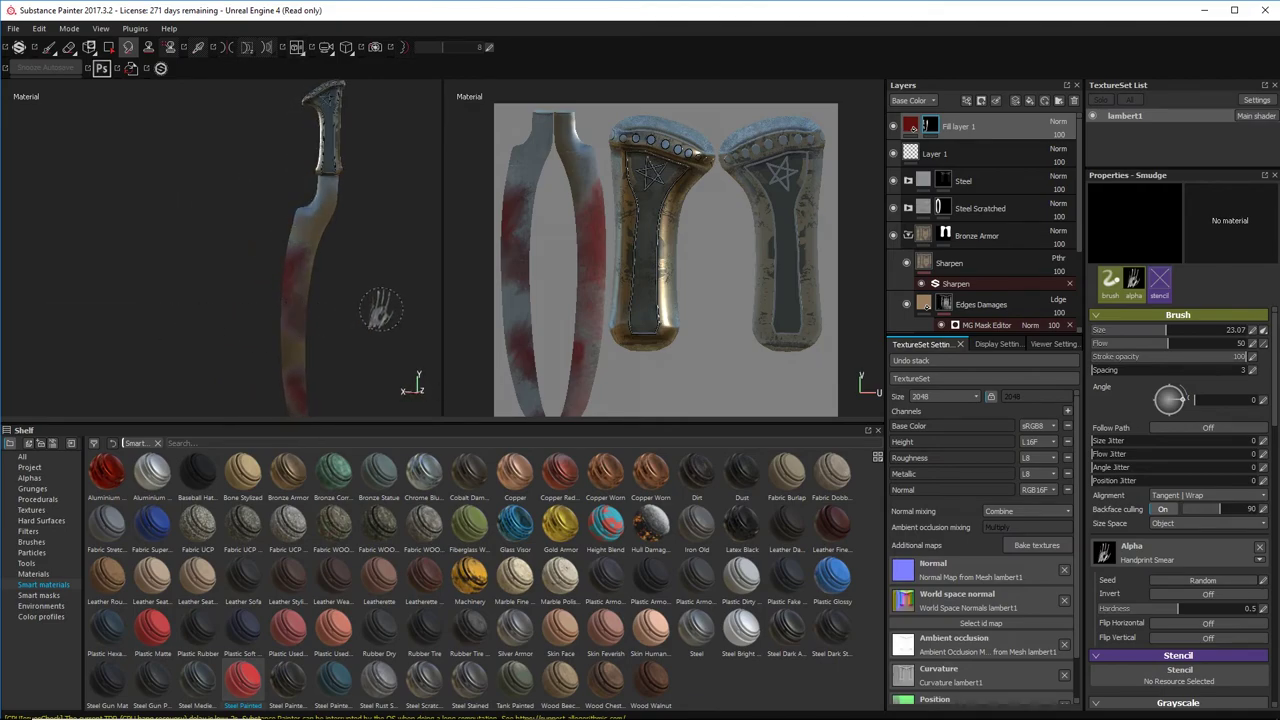
right_click_drag(329, 294, 203, 220, "alt")
middle_click_drag(317, 264, 205, 222, "alt")
right_click_drag(205, 222, 271, 236, "alt")
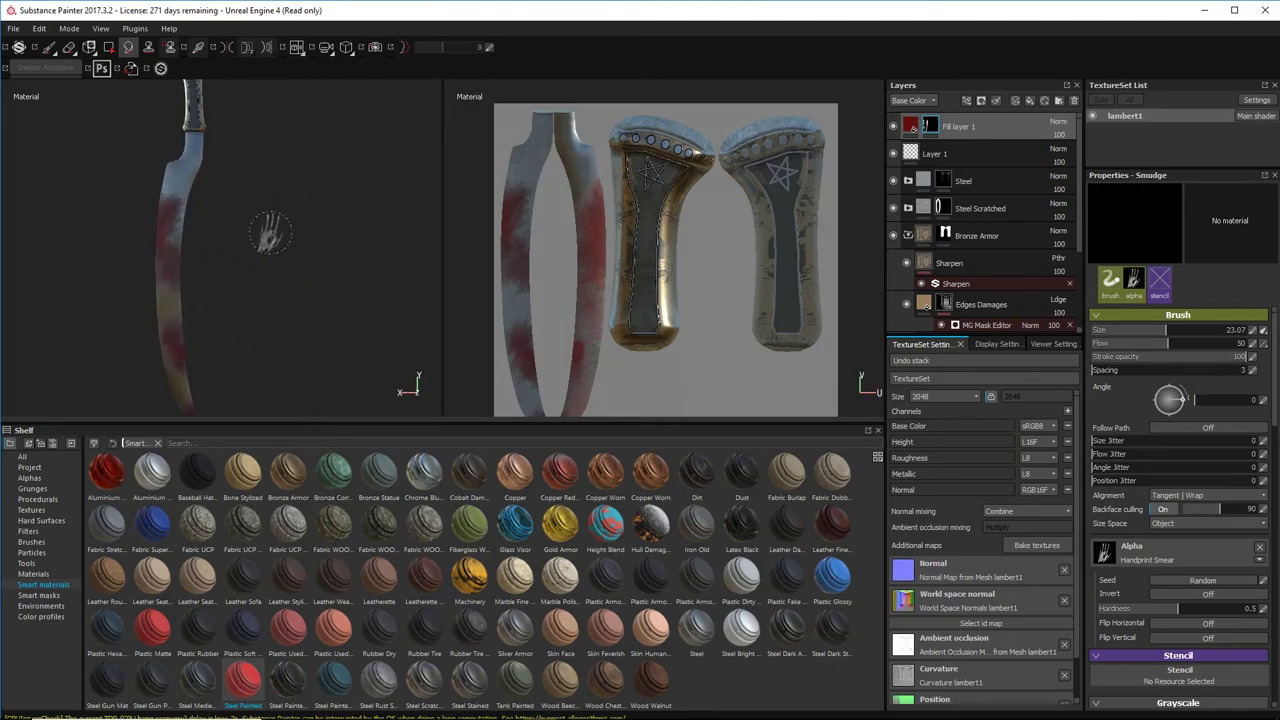
left_click_drag(271, 236, 281, 244, "alt")
right_click_drag(281, 244, 280, 162, "alt")
middle_click_drag(280, 162, 276, 194, "alt")
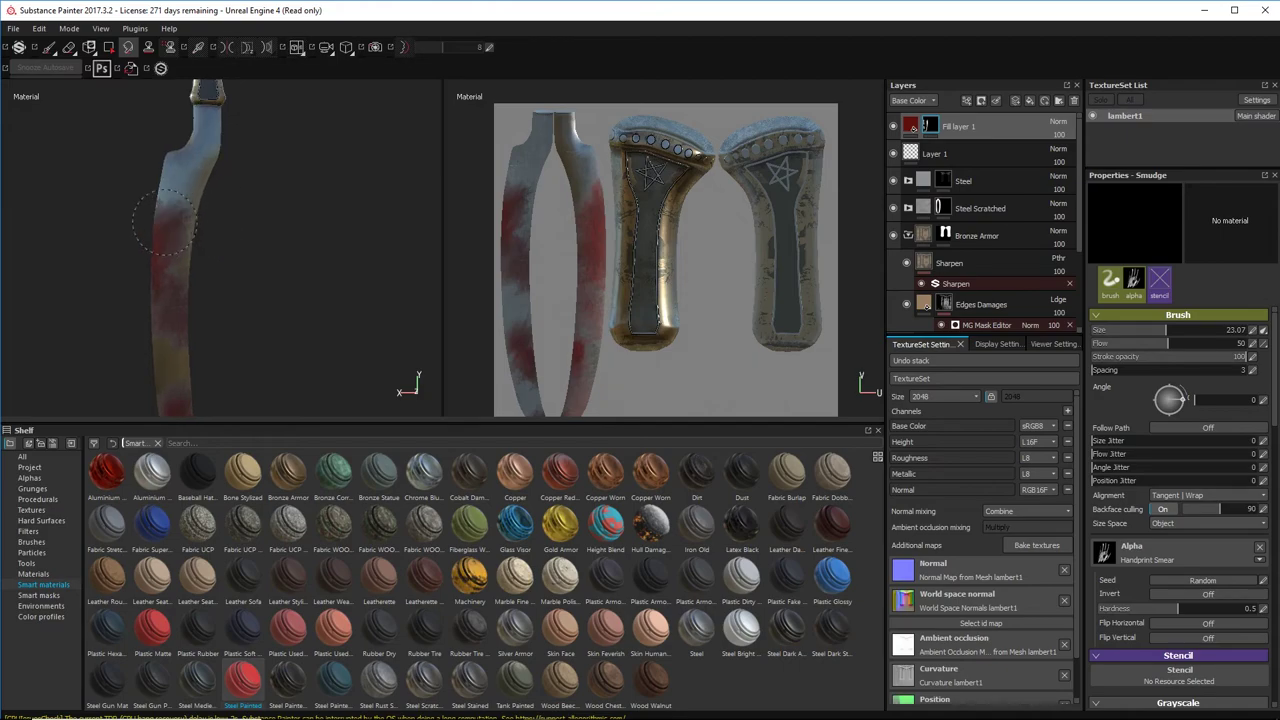
left_click_drag(160, 205, 210, 214, "alt")
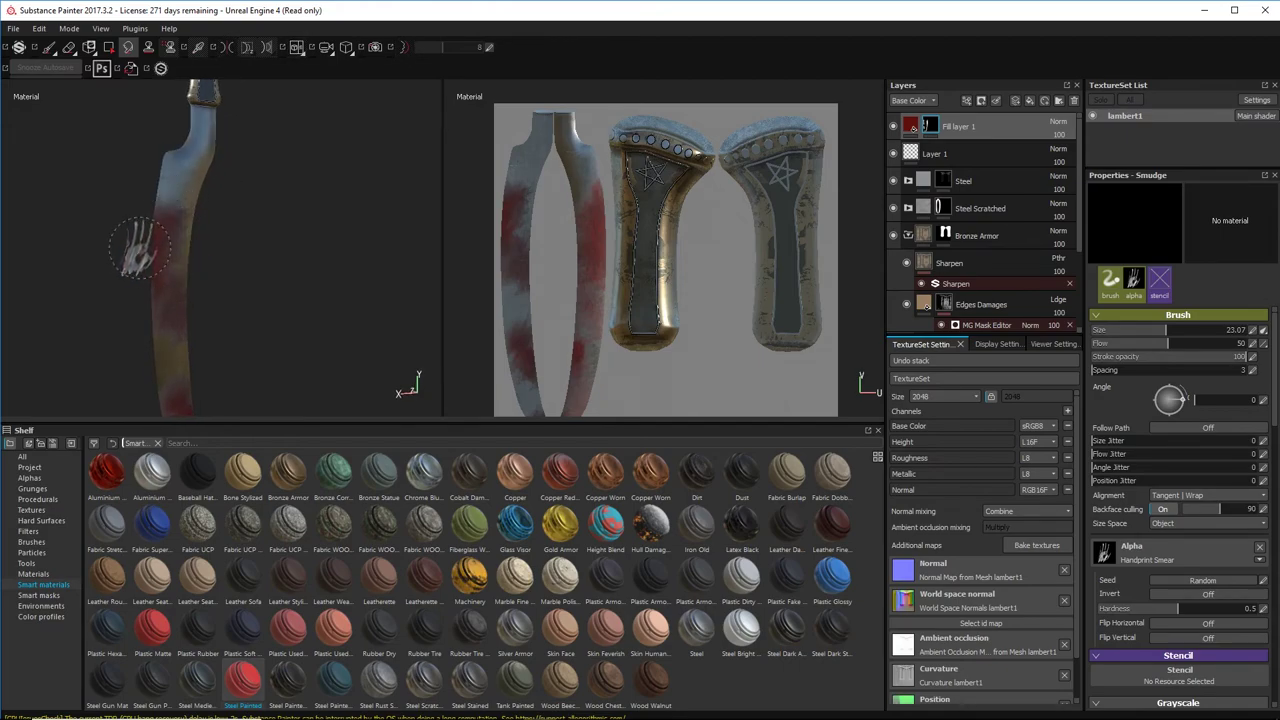
mouse_move(140, 248)
left_mouse_down("alt")
mouse_move(246, 226)
mouse_move(212, 244)
left_mouse_up("alt")
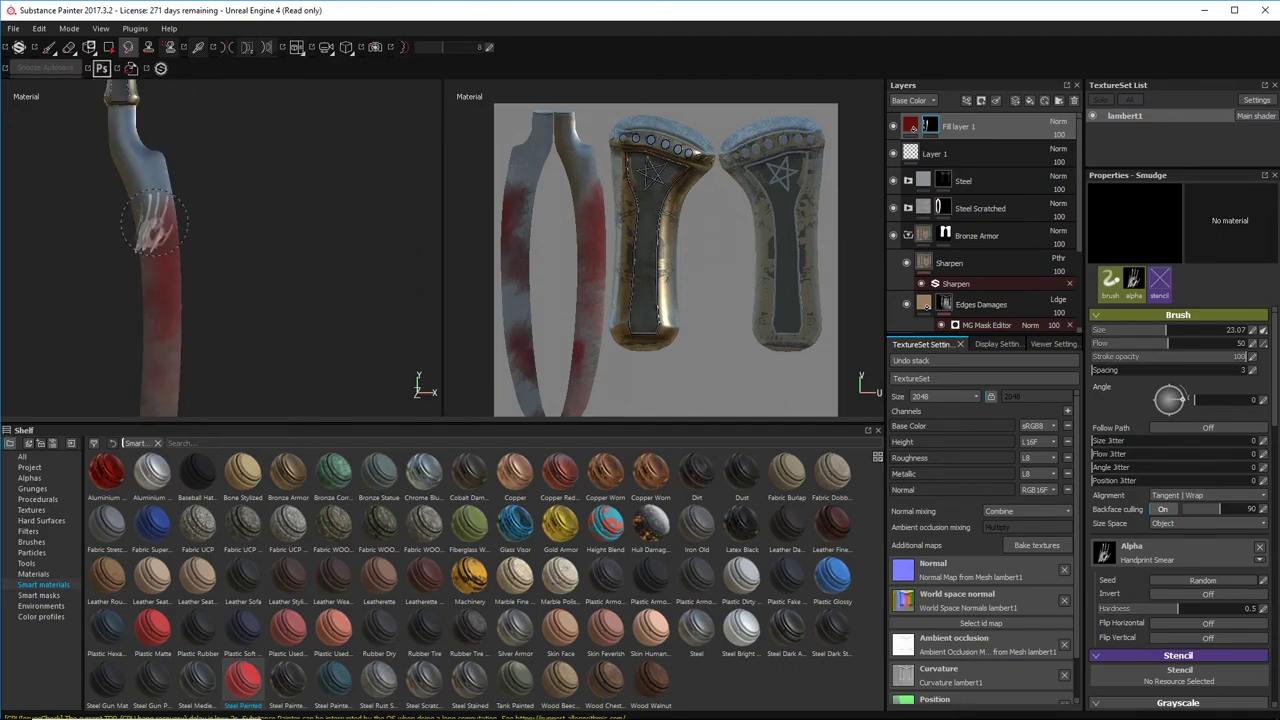
middle_click_drag(226, 226, 228, 150, "alt")
middle_click_drag(262, 242, 243, 180, "alt")
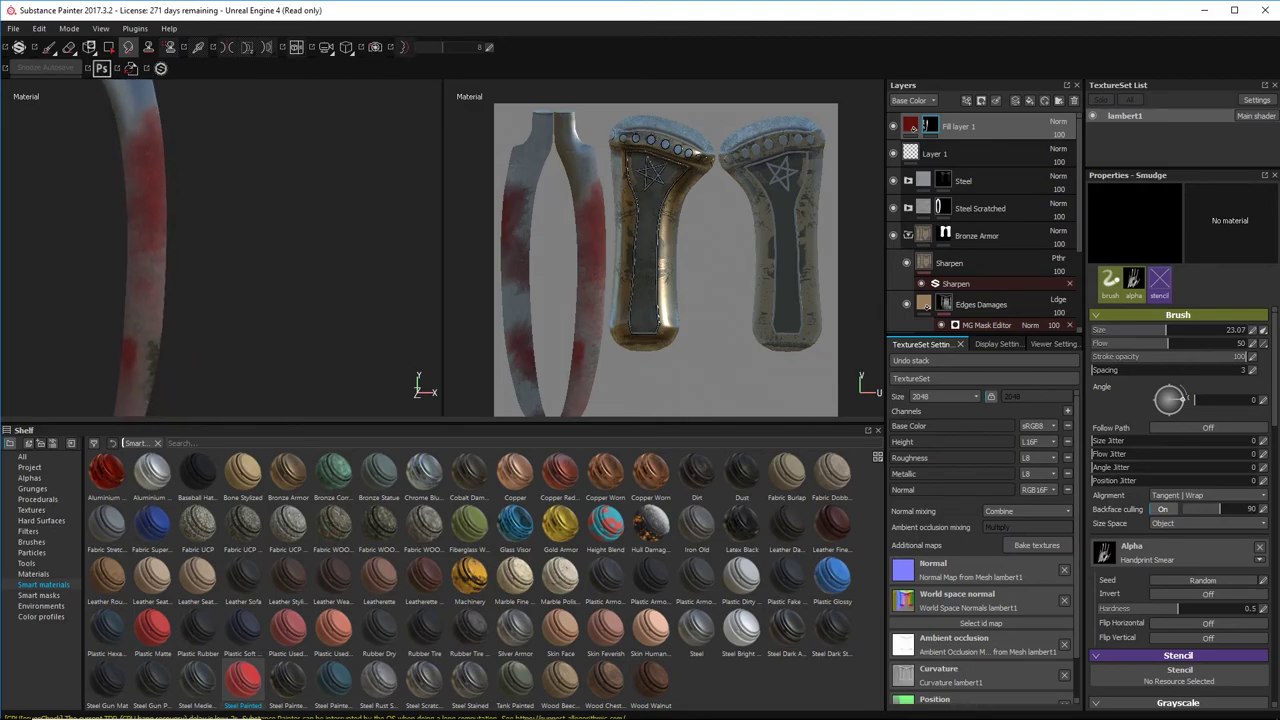
Step: Add a new paint layer and place the Bronze Armor smart material above the red fill layer
left_click(1020, 101)
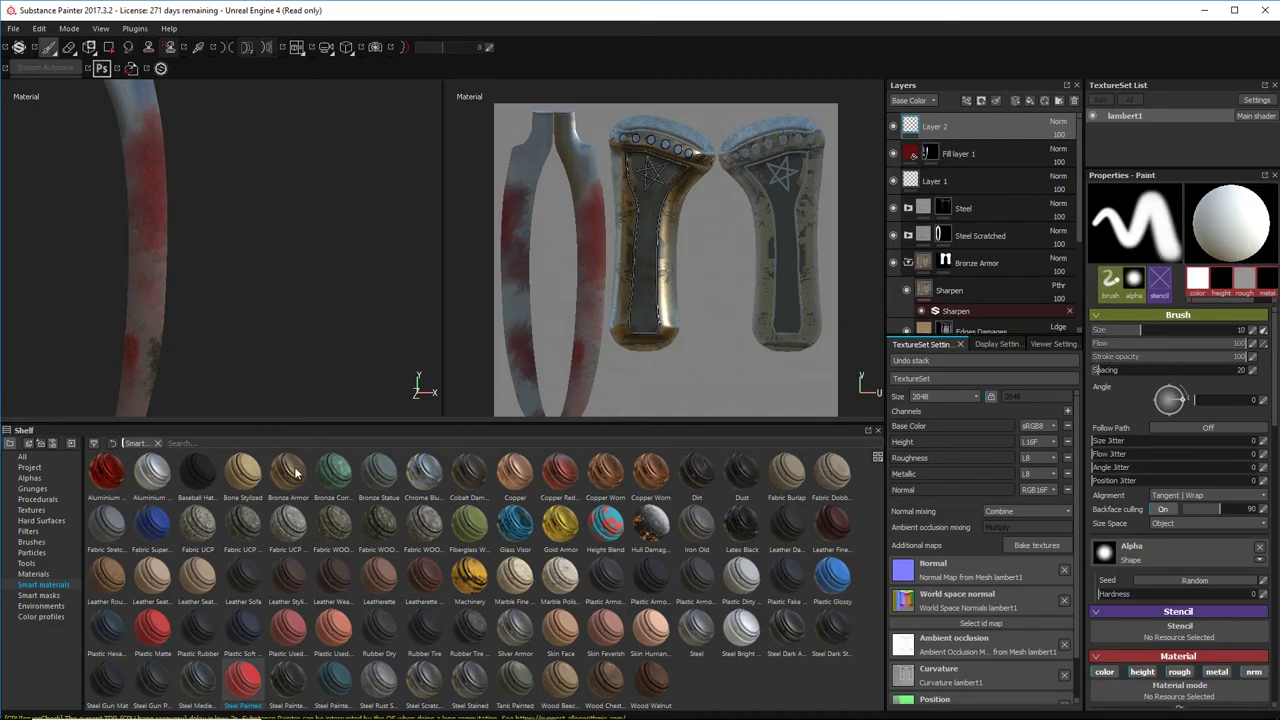
middle_click_drag(205, 161, 223, 234, "alt")
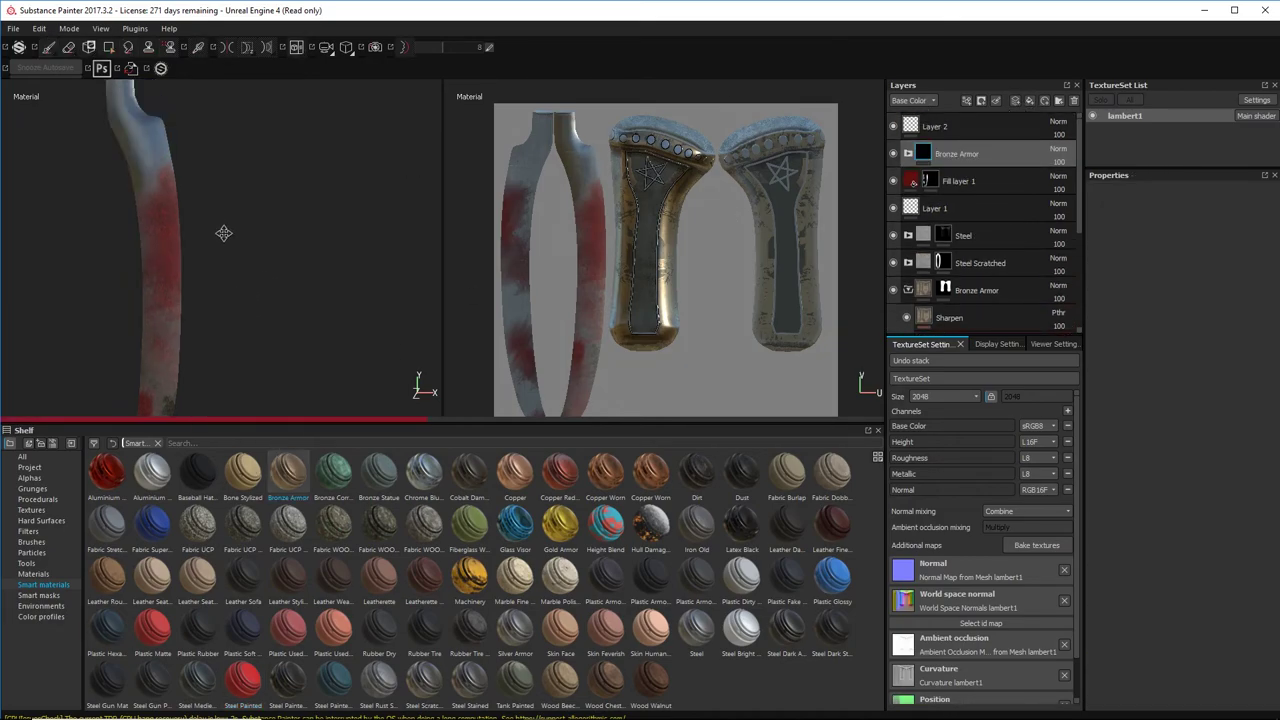
left_click_drag(223, 234, 190, 256, "alt")
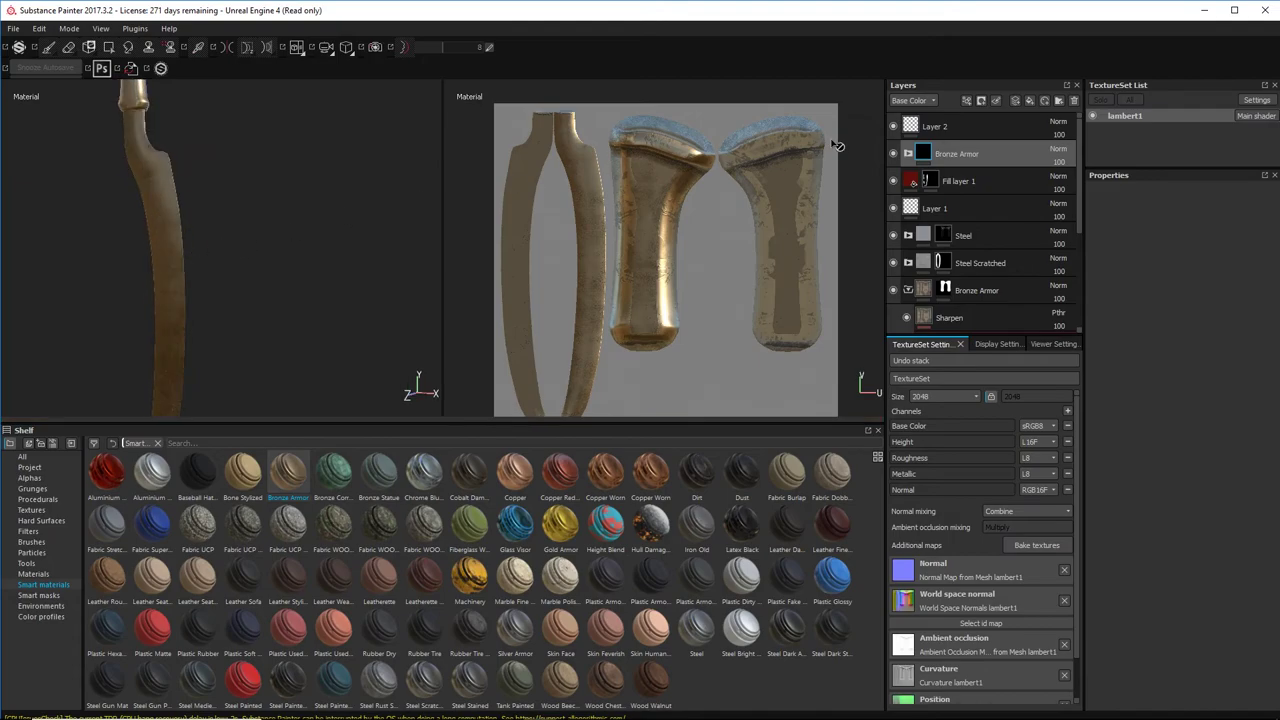
Step: Darken the new Bronze Armor's Base Metal base color to a dark brown of R 0.087, G 0.068, B 0.053
left_click(910, 155)
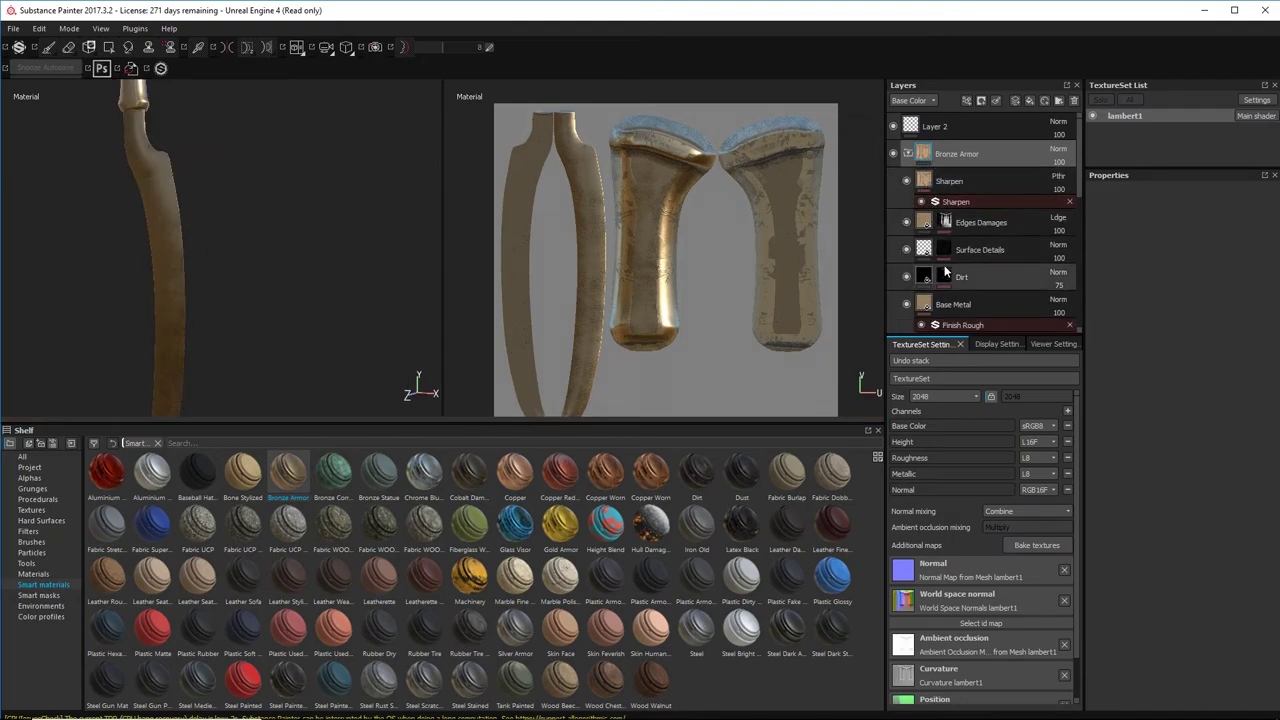
left_click(933, 307)
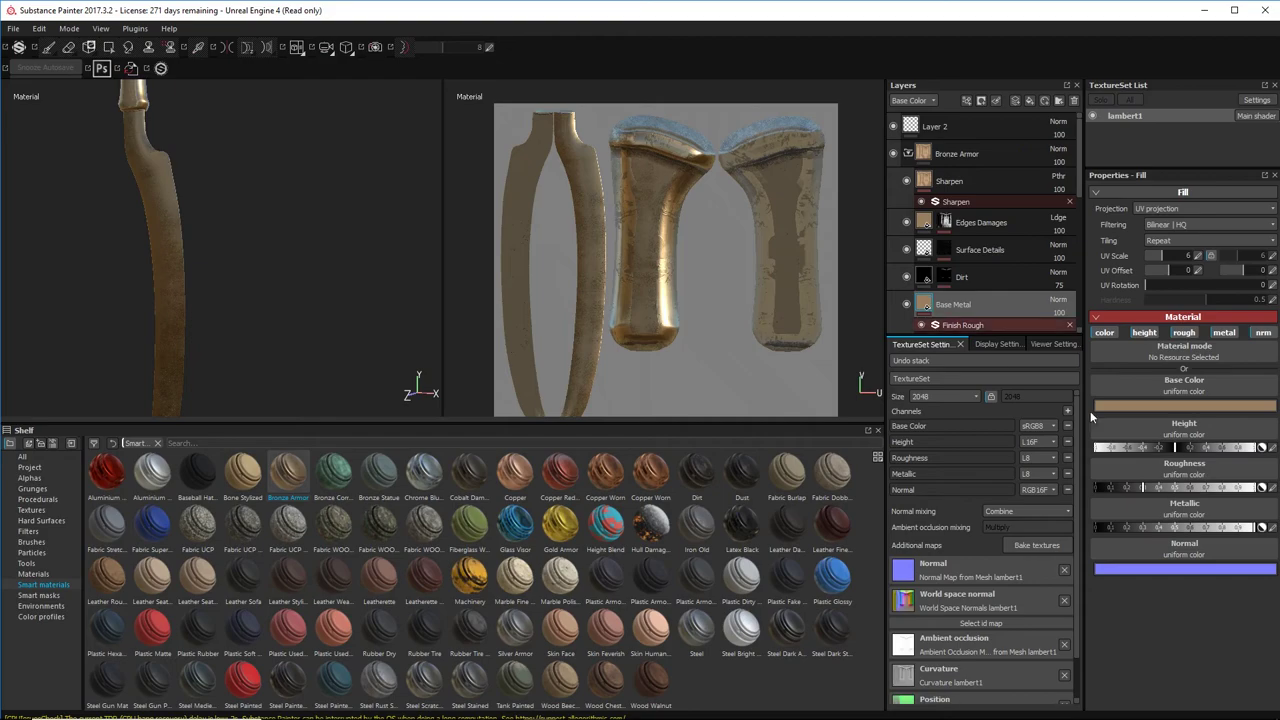
left_click(1197, 416)
left_click(1139, 356)
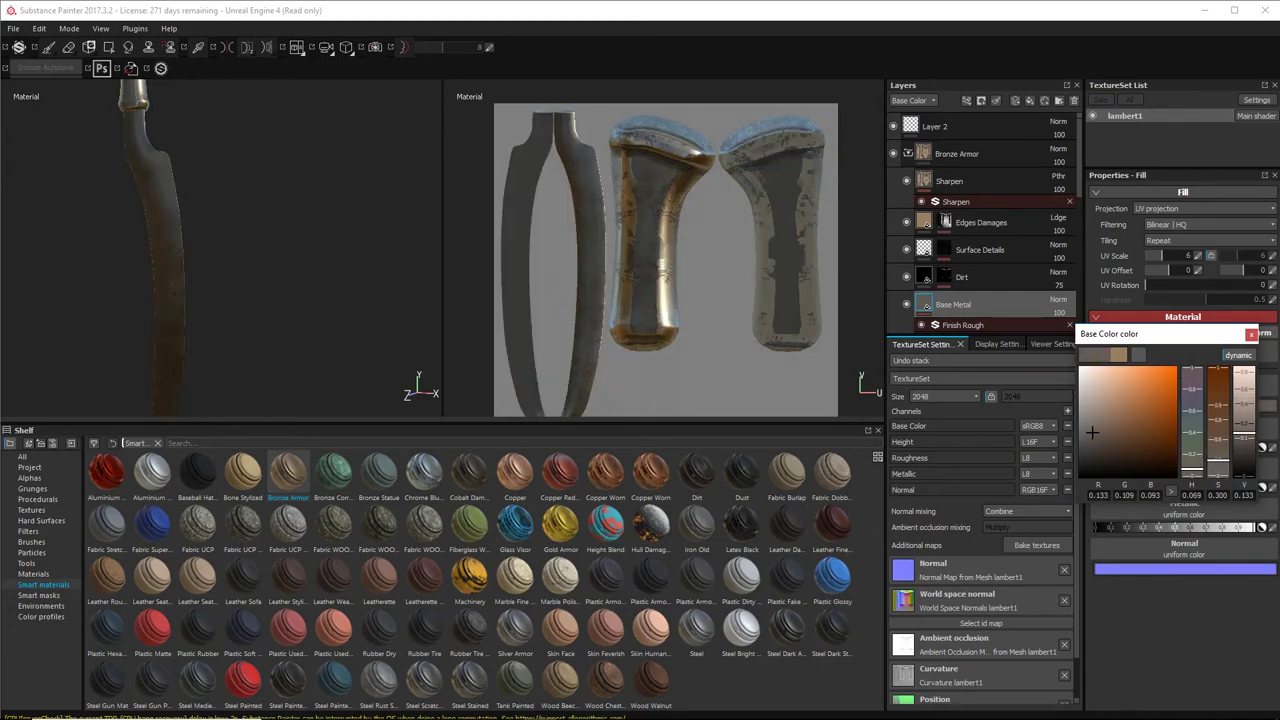
mouse_move(1092, 432)
left_mouse_down()
mouse_move(1095, 463)
mouse_move(1094, 423)
mouse_move(1107, 457)
left_mouse_up()
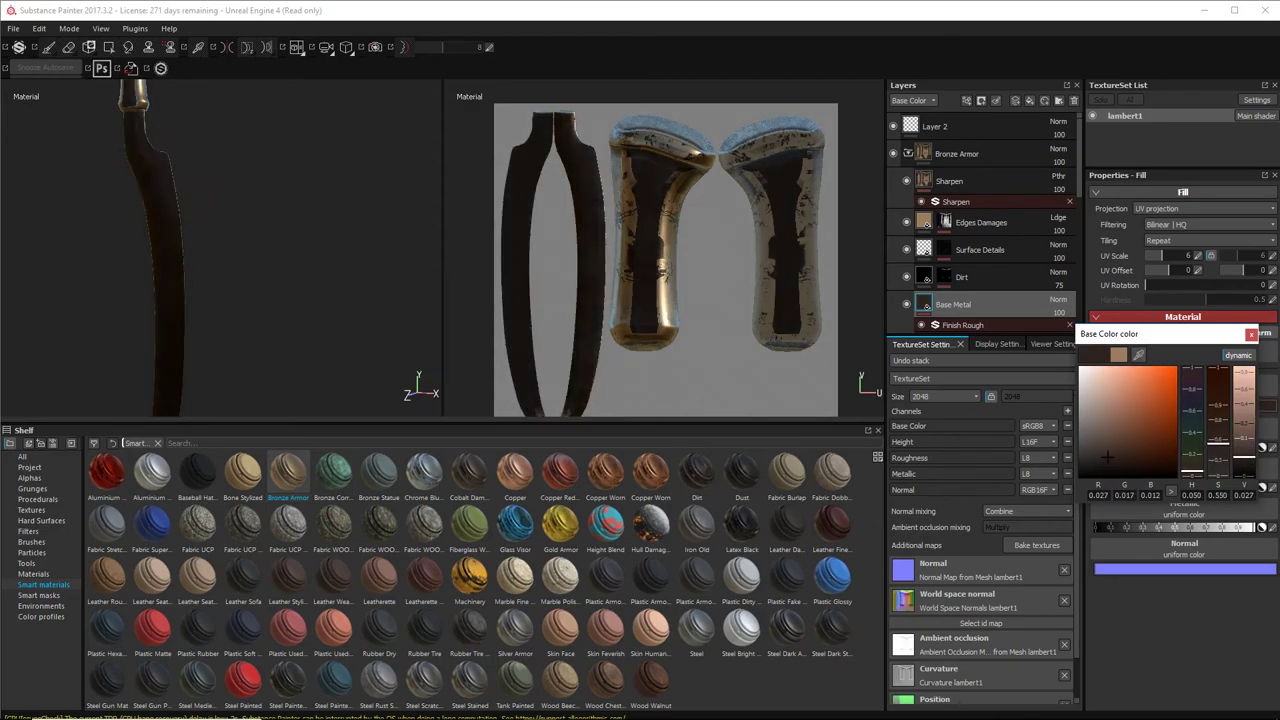
left_click(1142, 353)
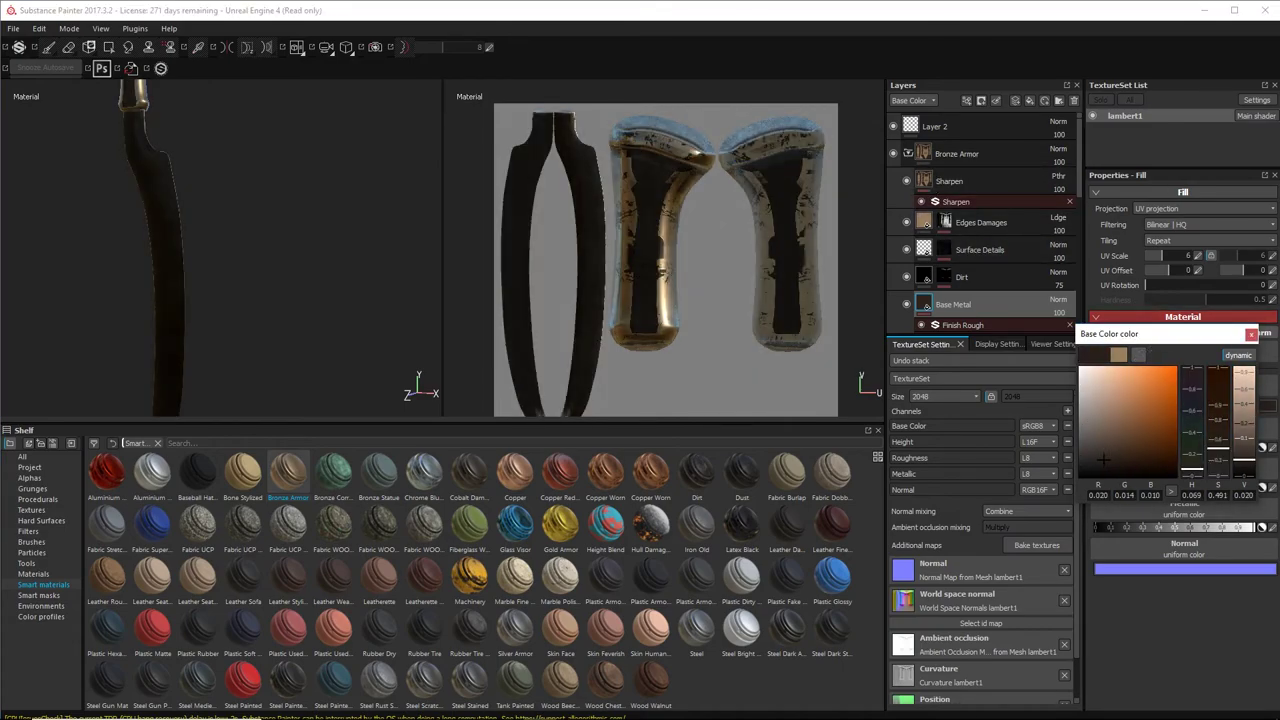
left_click(1085, 391)
left_click(1101, 457)
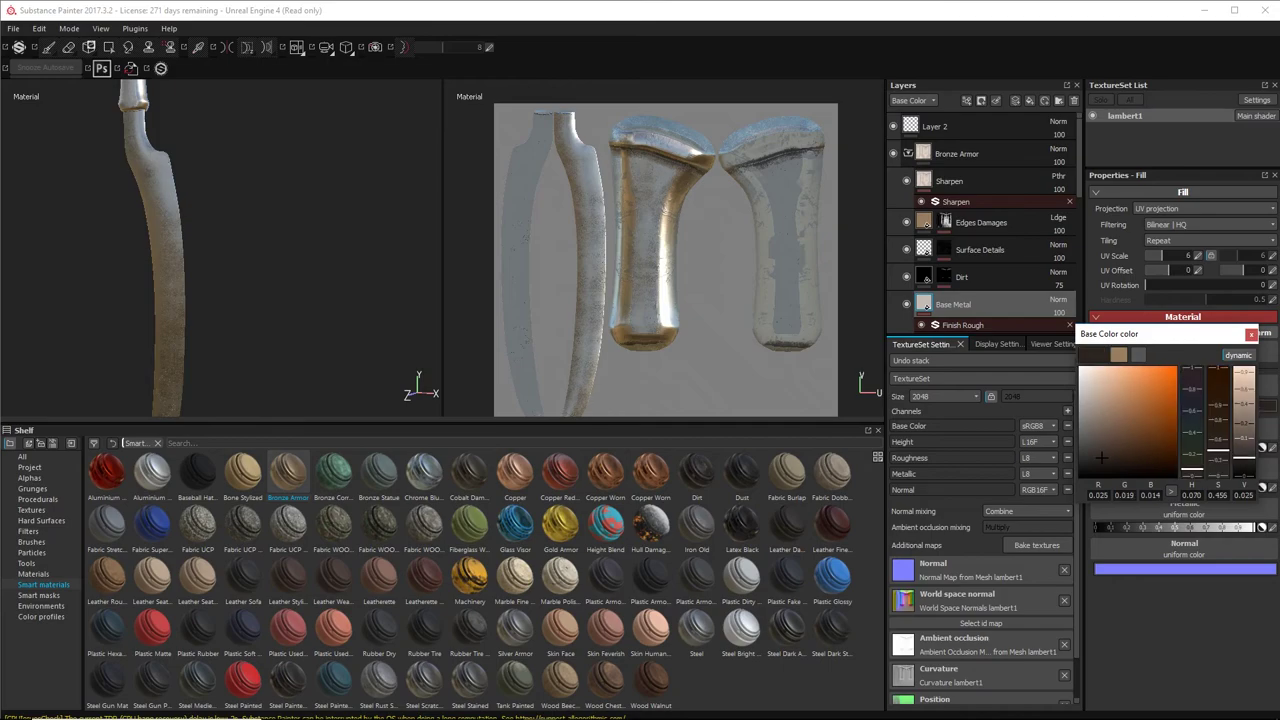
mouse_move(1101, 457)
left_mouse_down()
mouse_move(1097, 430)
mouse_move(1097, 441)
left_mouse_up()
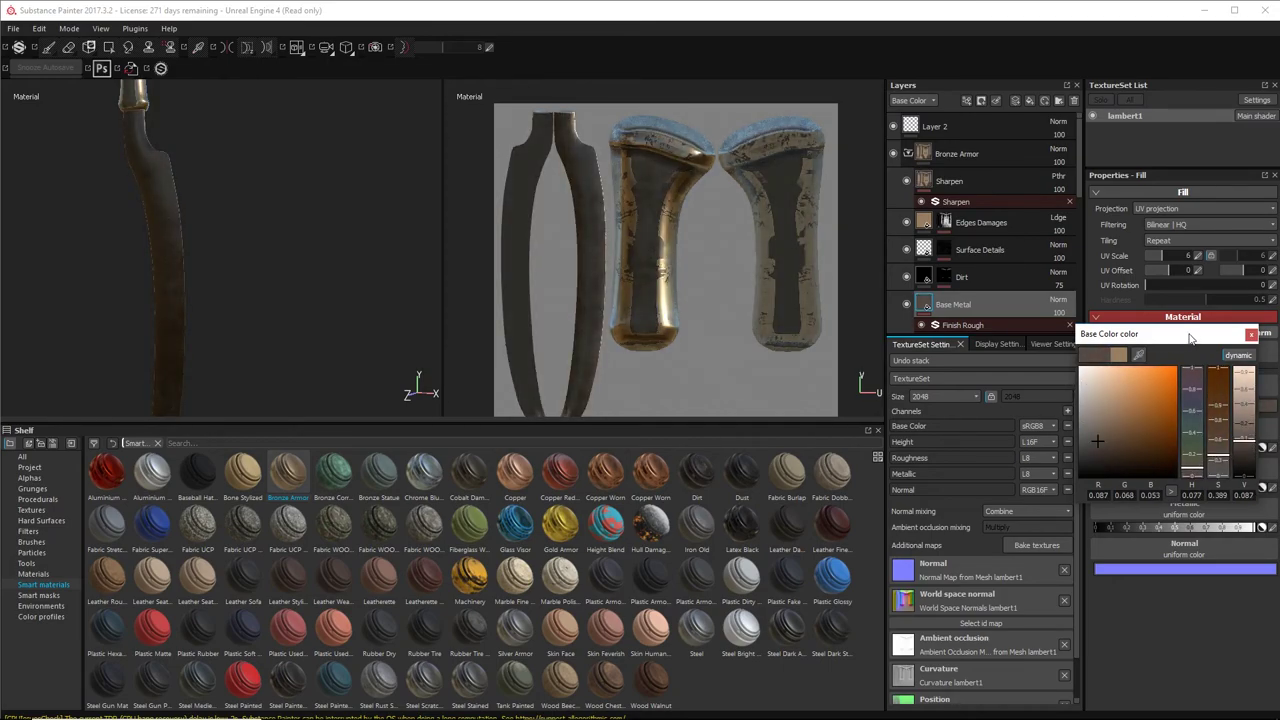
left_click(1254, 337)
left_click(908, 154)
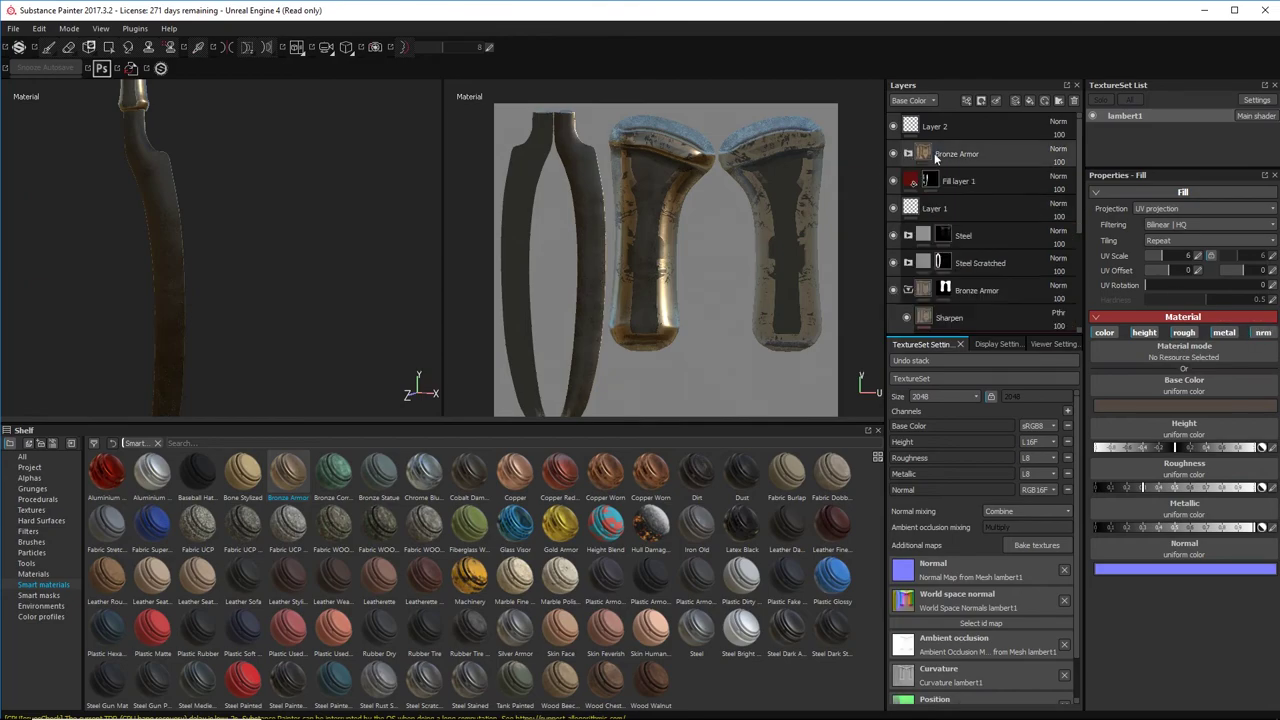
Step: Add a black mask to the new Bronze Armor group
left_click(955, 155)
right_click(954, 155)
left_click(985, 171)
Step: Set the Smudge brush's alpha to scratches_01 for the new Bronze Armor mask
mouse_move(227, 190)
right_mouse_down("alt")
mouse_move(209, 197)
mouse_move(240, 208)
right_mouse_up("alt")
left_click_drag(240, 208, 310, 216, "alt")
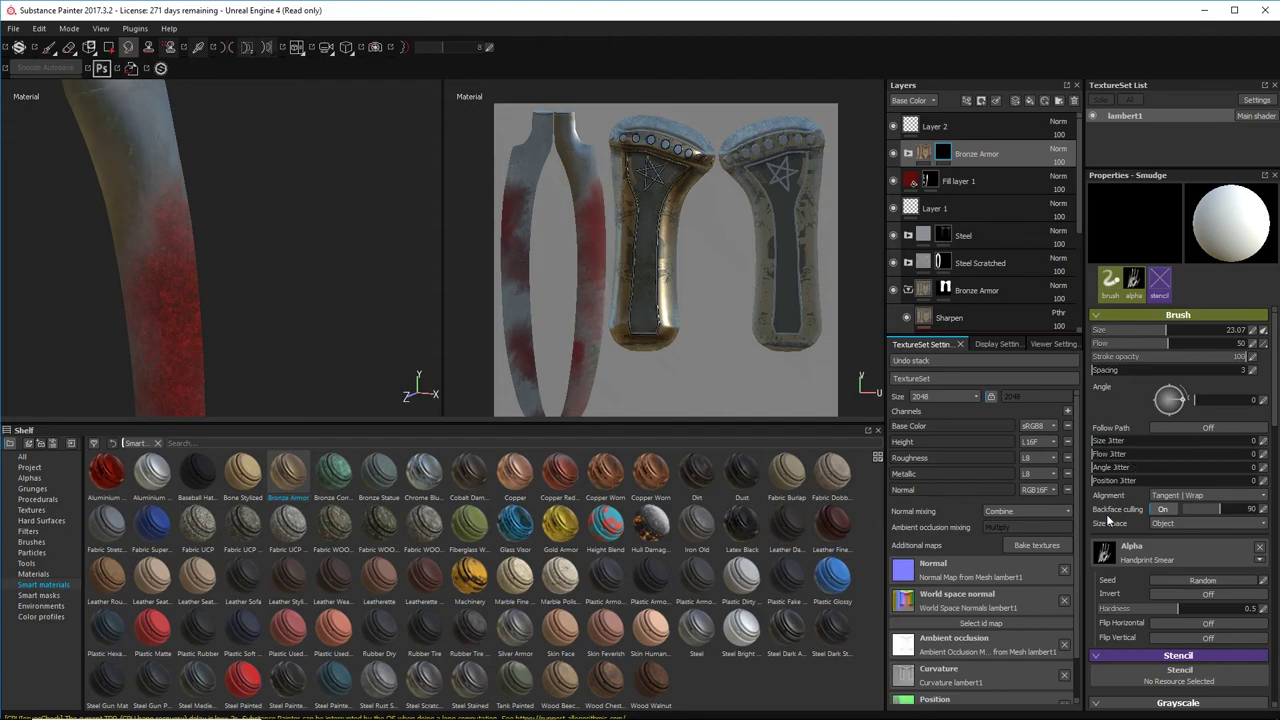
left_click(1156, 551)
scroll(1177, 502, "down", 5)
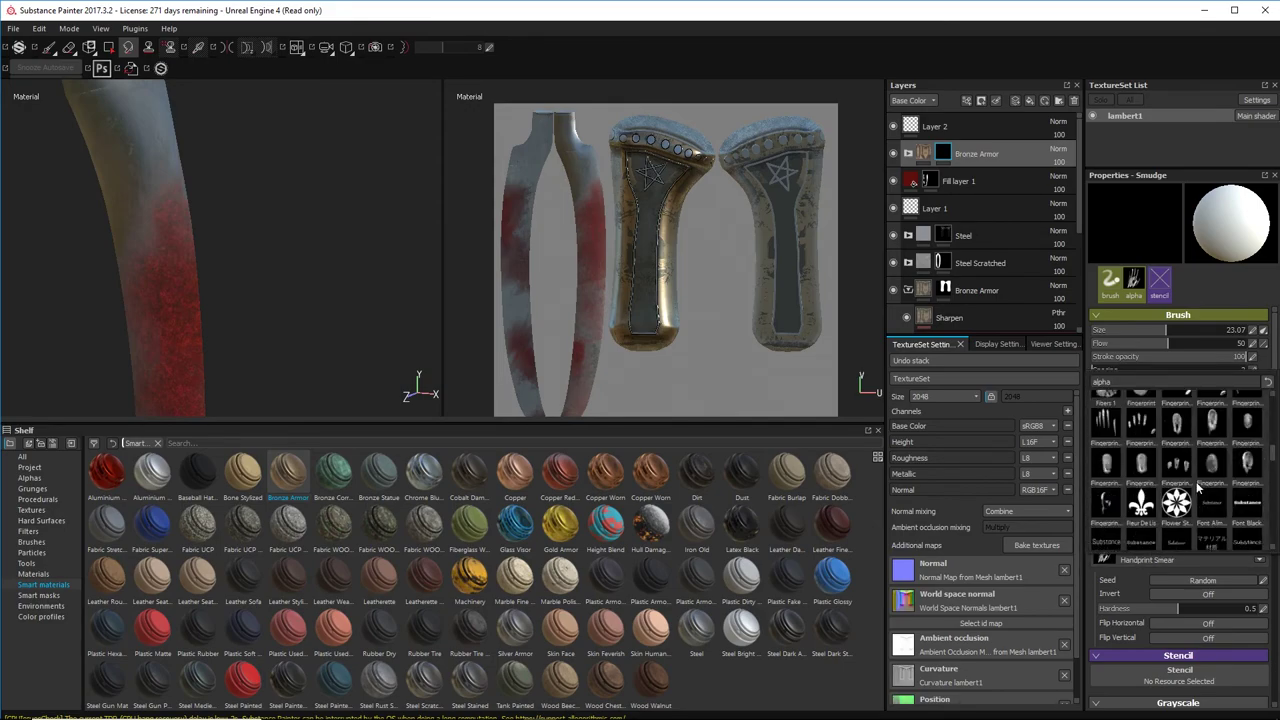
scroll(1198, 487, "down", 10)
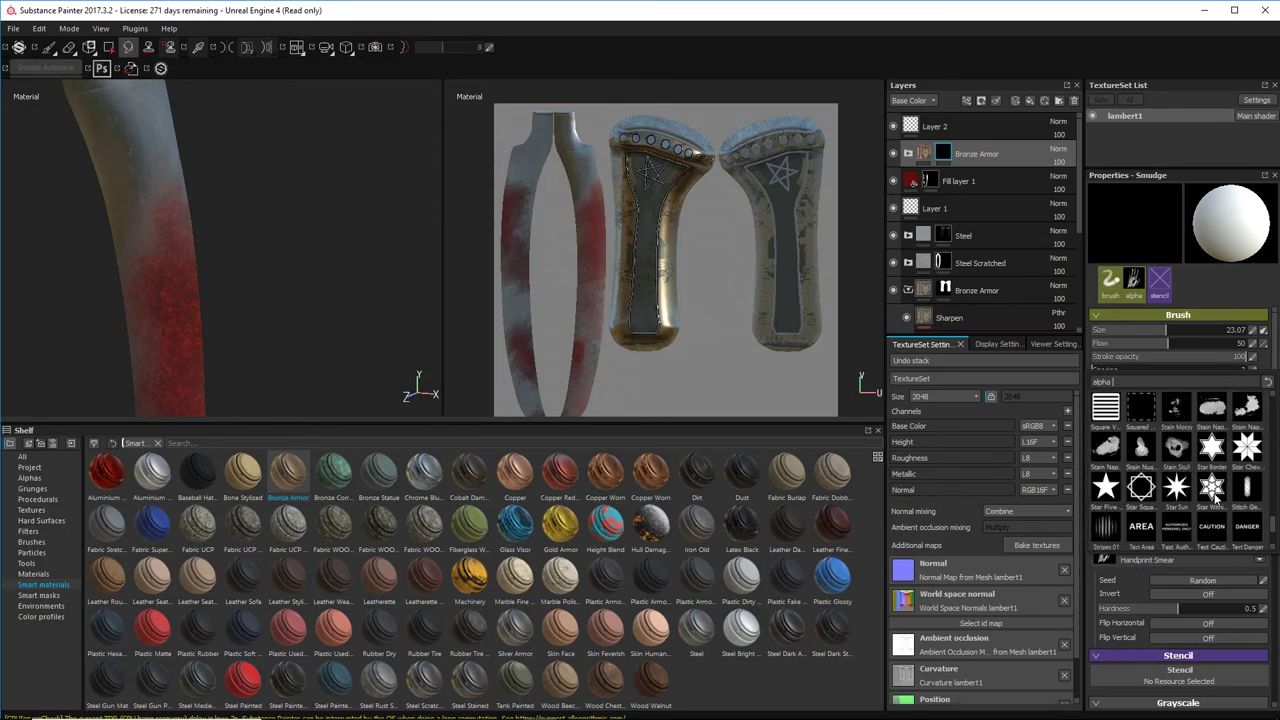
scroll(1212, 497, "up", 5)
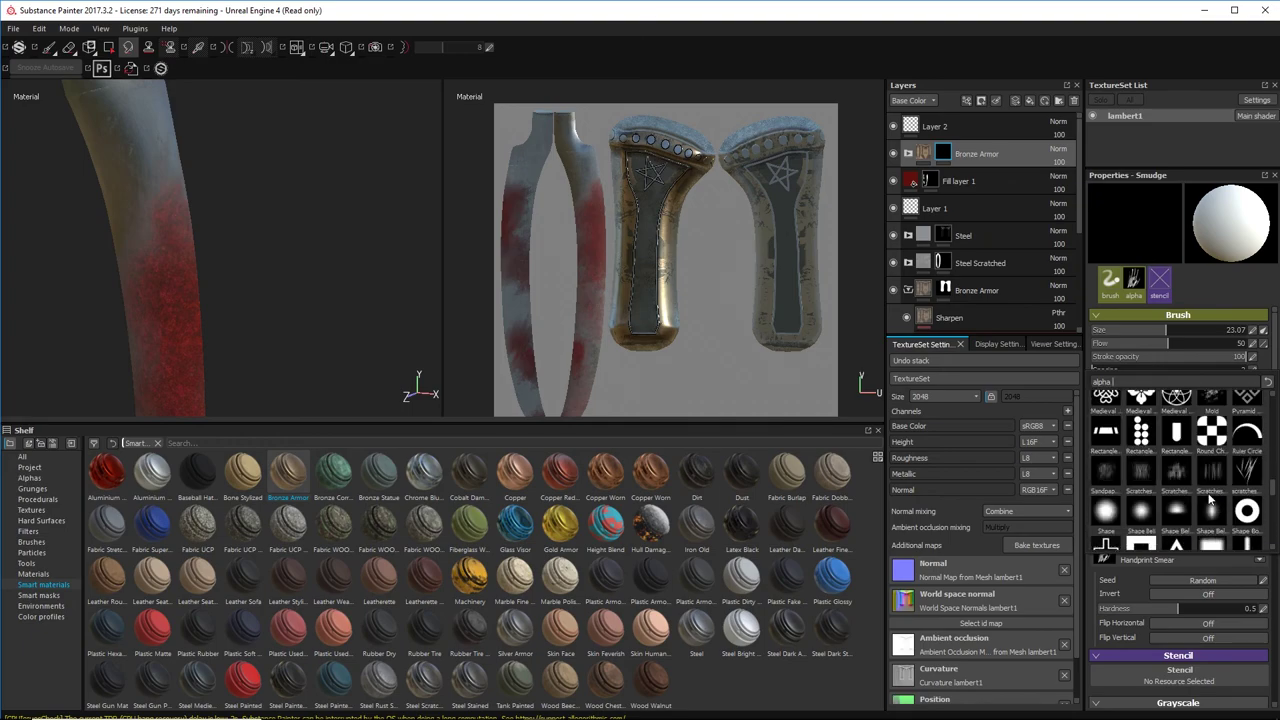
left_click(1246, 468)
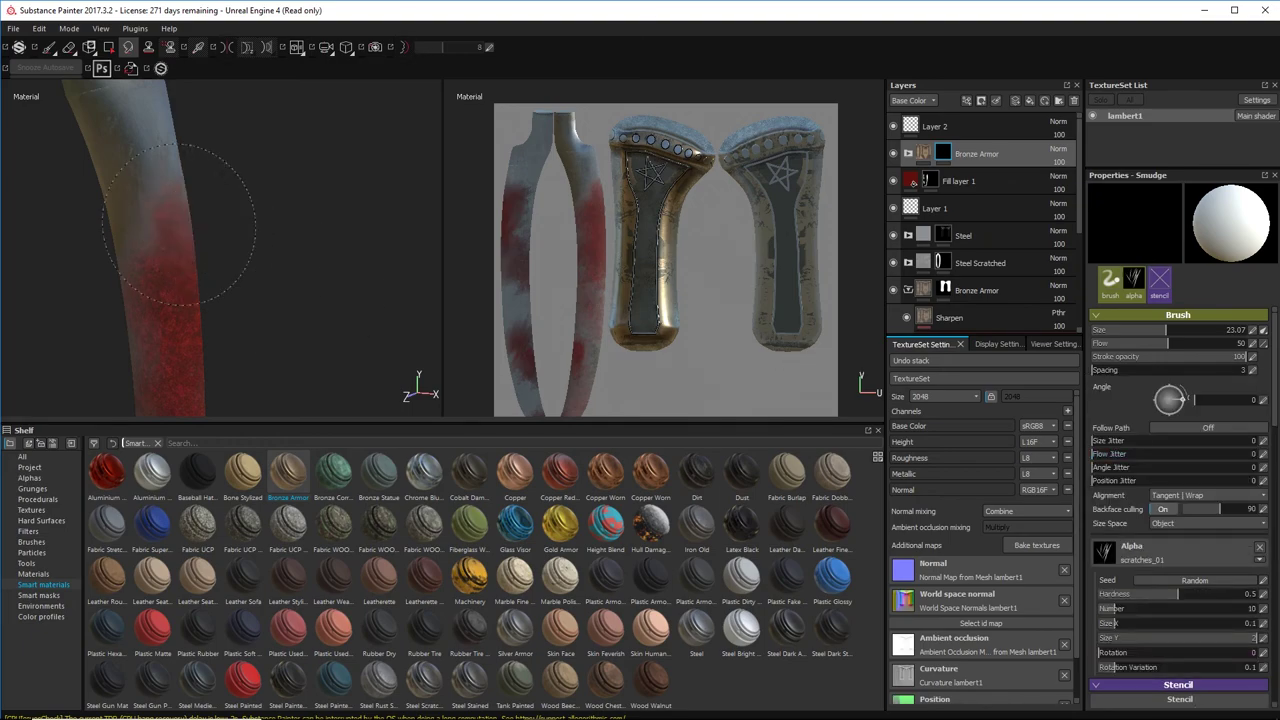
Step: Switch to the Paint brush and replace its alpha with Scratches 04
left_click(48, 48)
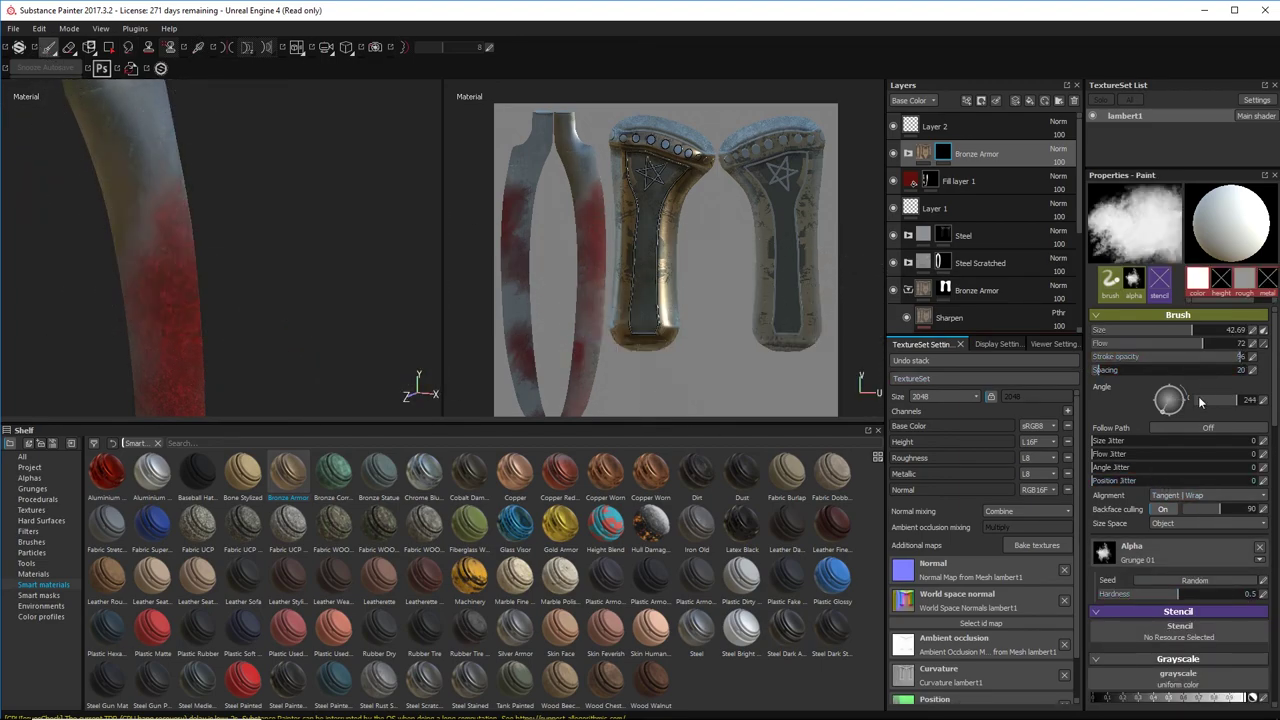
left_click(1146, 558)
scroll(1209, 466, "down", 6)
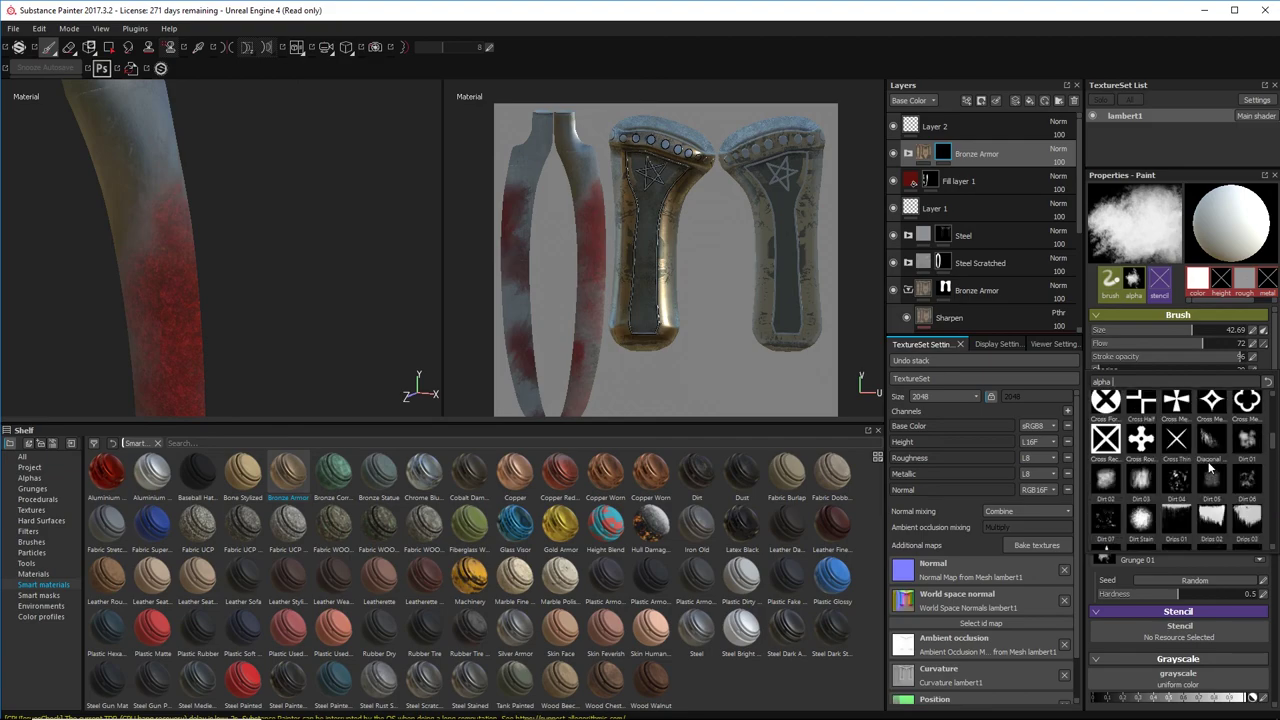
scroll(1170, 470, "down", 8)
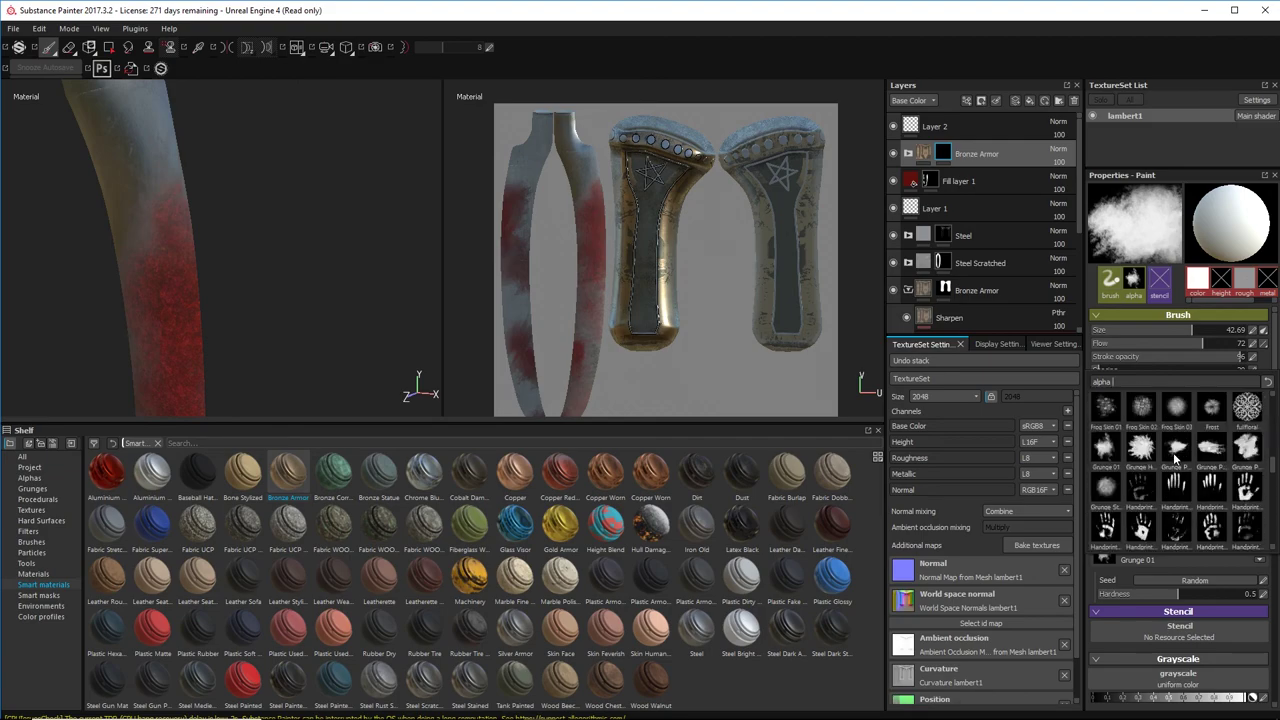
scroll(1178, 462, "down", 5)
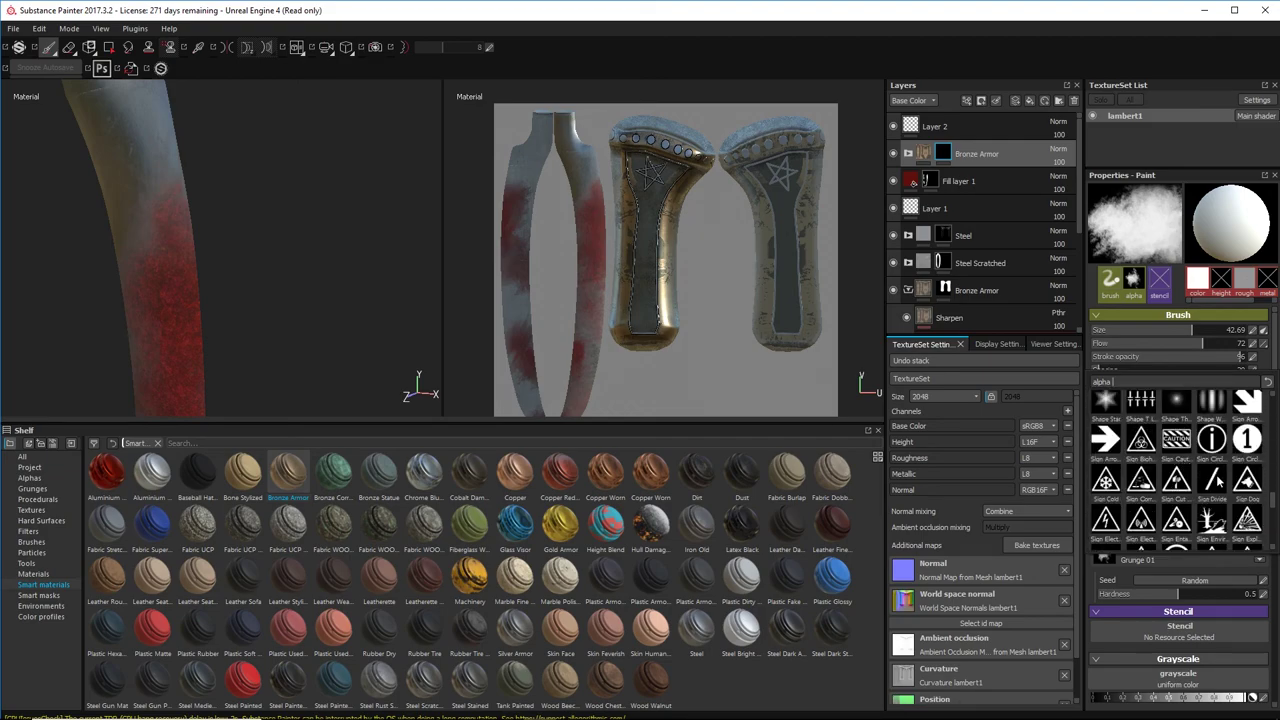
scroll(1214, 478, "up", 8)
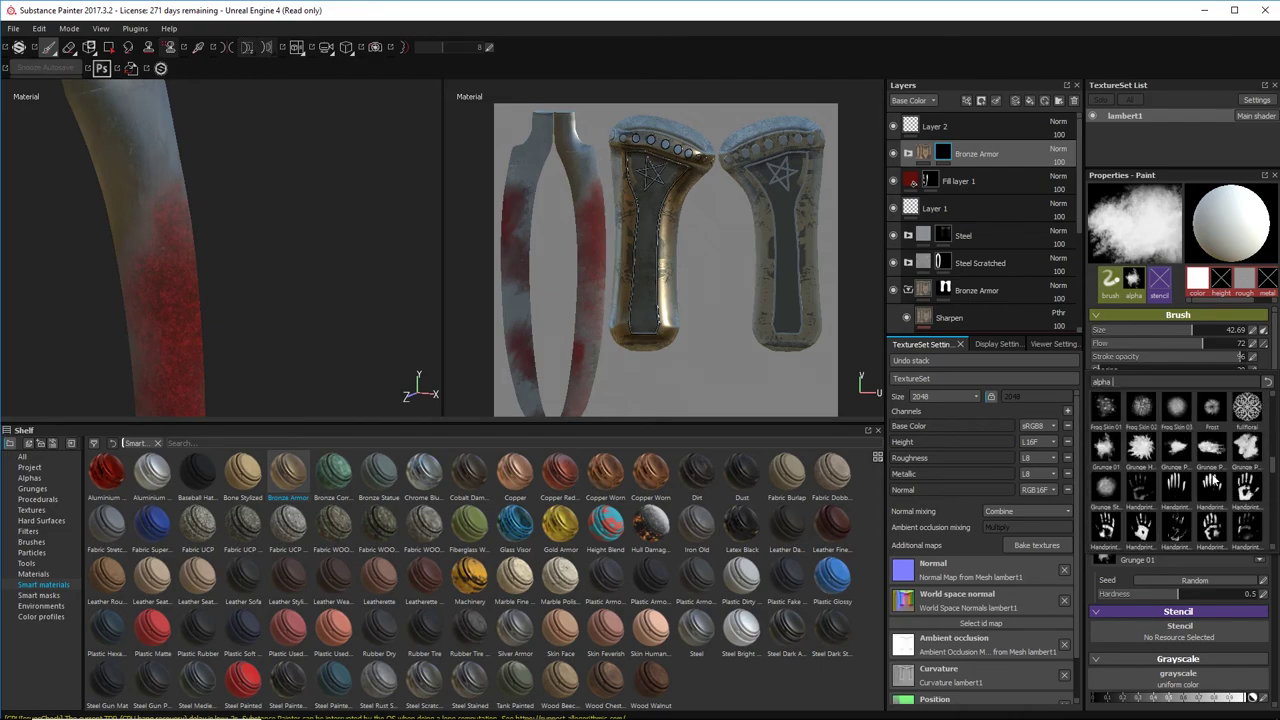
scroll(1215, 478, "up", 8)
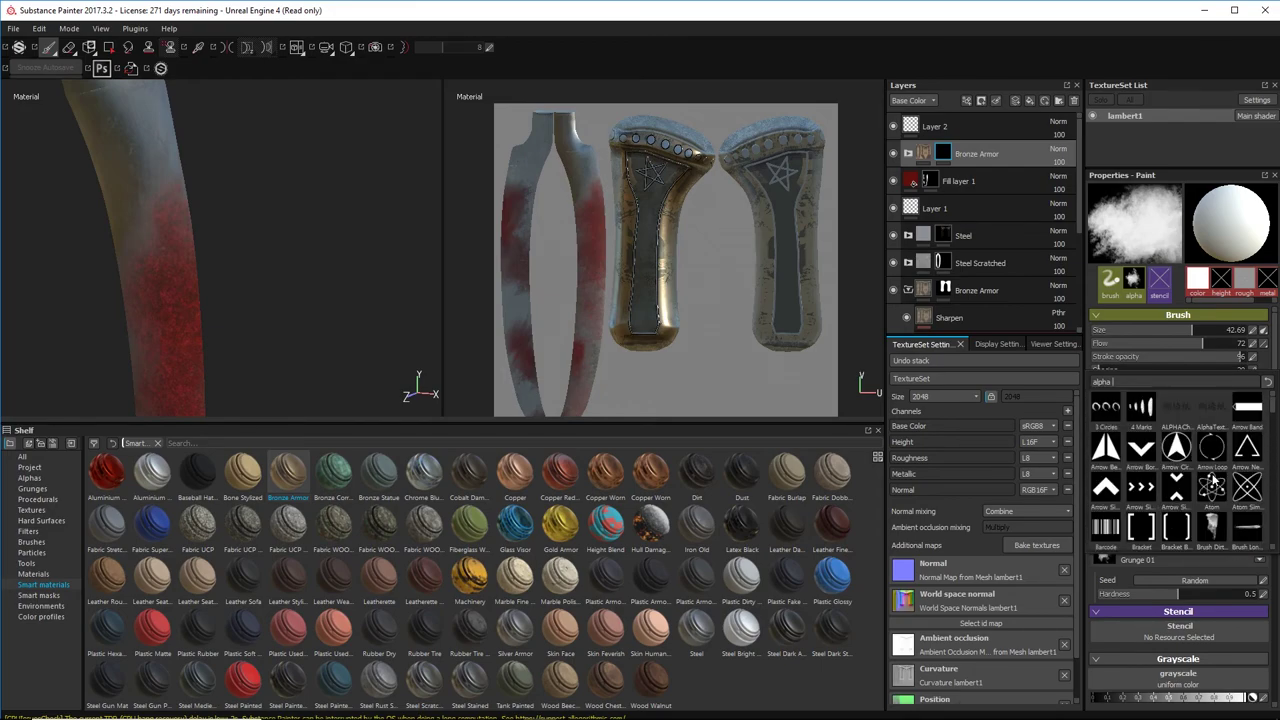
scroll(1214, 484, "down", 15)
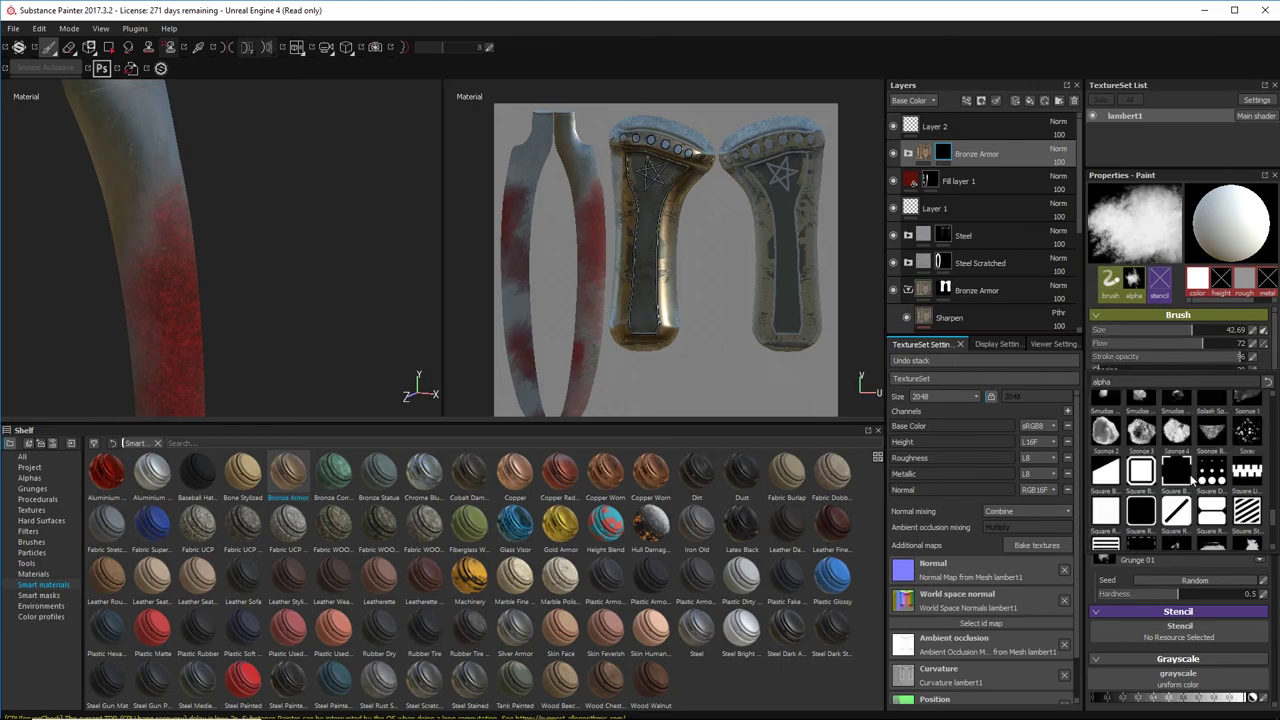
scroll(1191, 479, "up", 10)
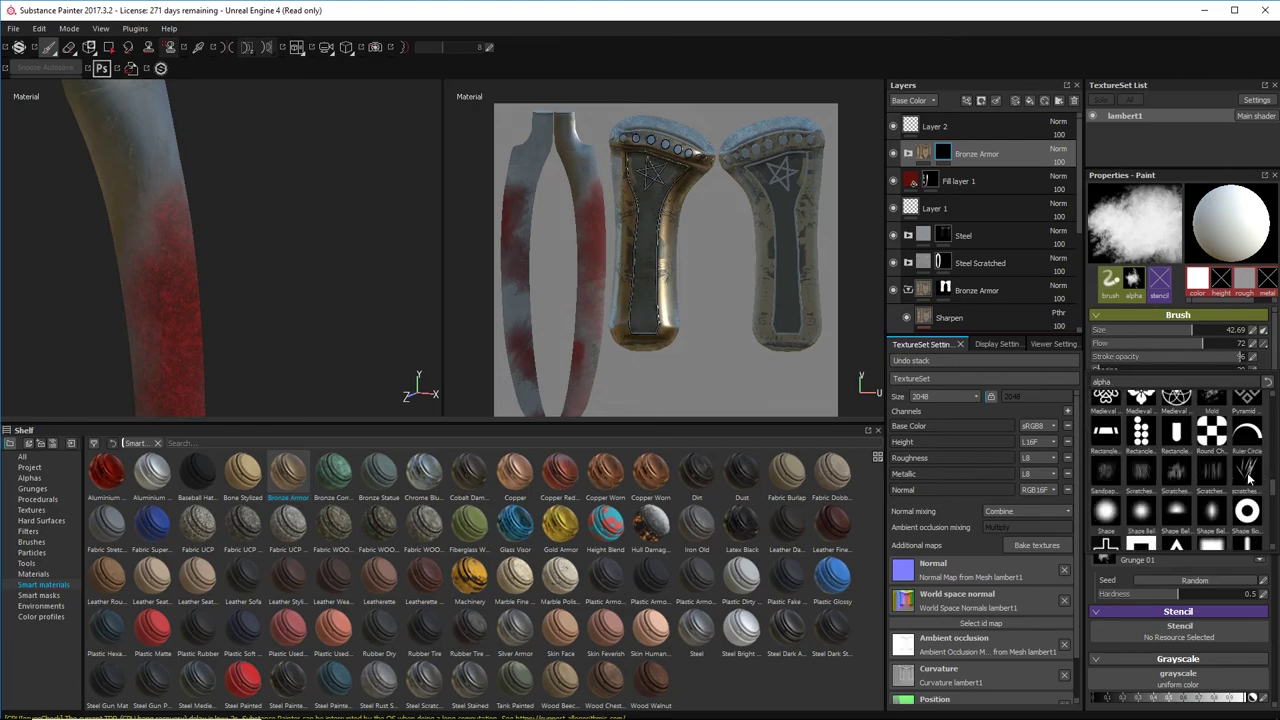
left_click(1248, 478)
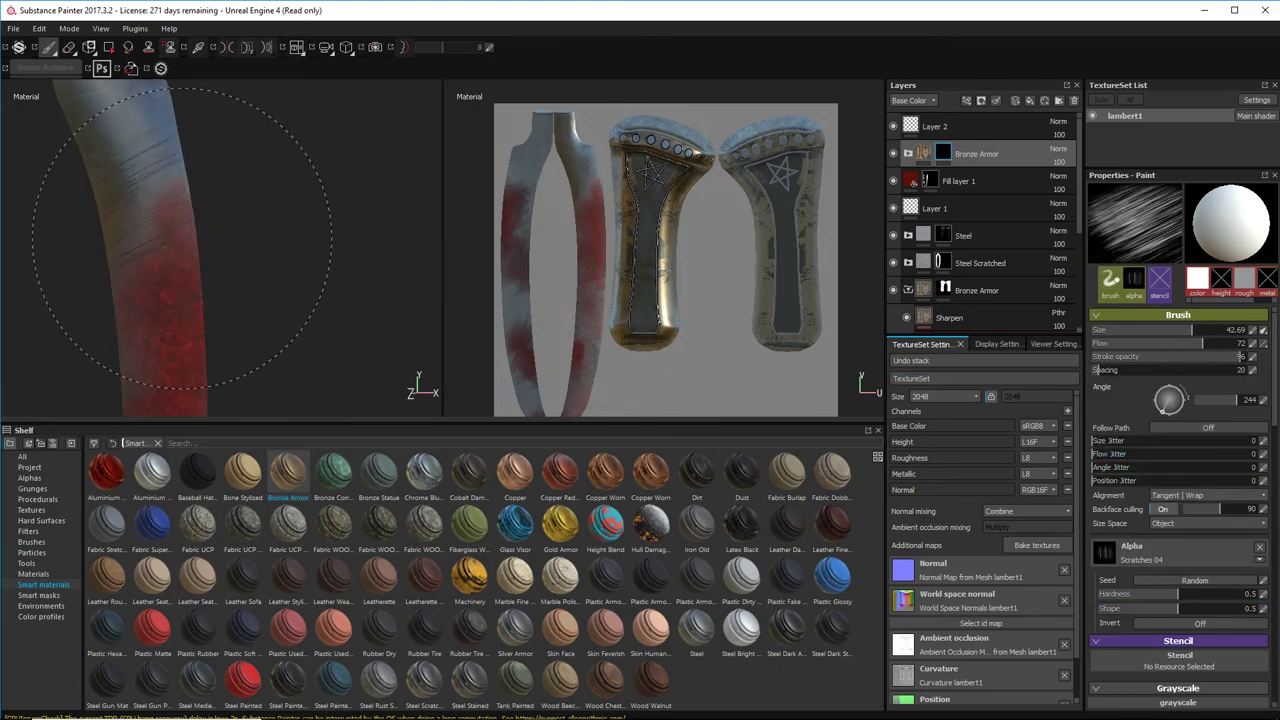
Step: Stamp scratches onto the Bronze Armor mask at the upper edge of the blade's red stain with the 42.69 brush
left_click(177, 228)
mouse_move(185, 232)
left_mouse_down("alt")
mouse_move(363, 257)
mouse_move(327, 251)
left_mouse_up("alt")
right_click_drag(325, 250, 172, 240, "alt")
right_click_drag(251, 202, 338, 178, "alt")
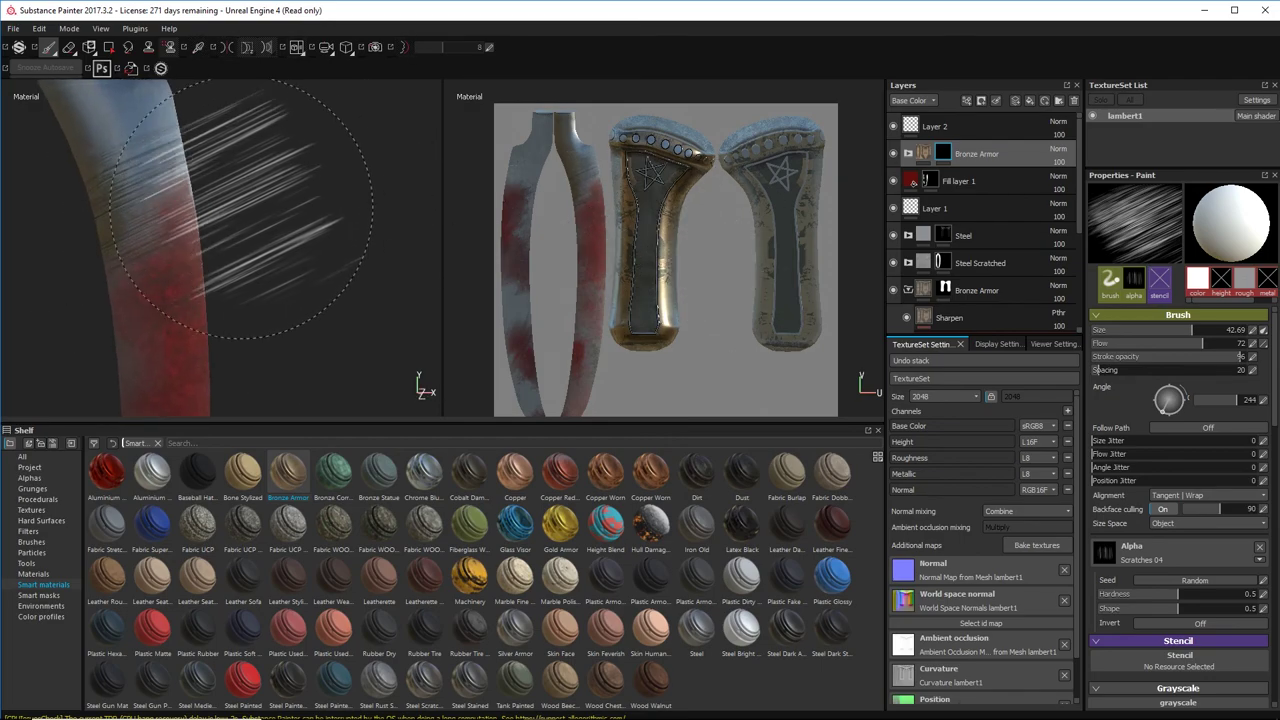
Step: Reduce the brush size to 12.35, set its angle to 154 and paint scratches on the blade's other face near the handle
mouse_move(212, 218)
left_mouse_down("alt")
mouse_move(186, 234)
mouse_move(170, 207)
mouse_move(164, 256)
left_mouse_up("alt")
right_click_drag(187, 198, 117, 197, "ctrl")
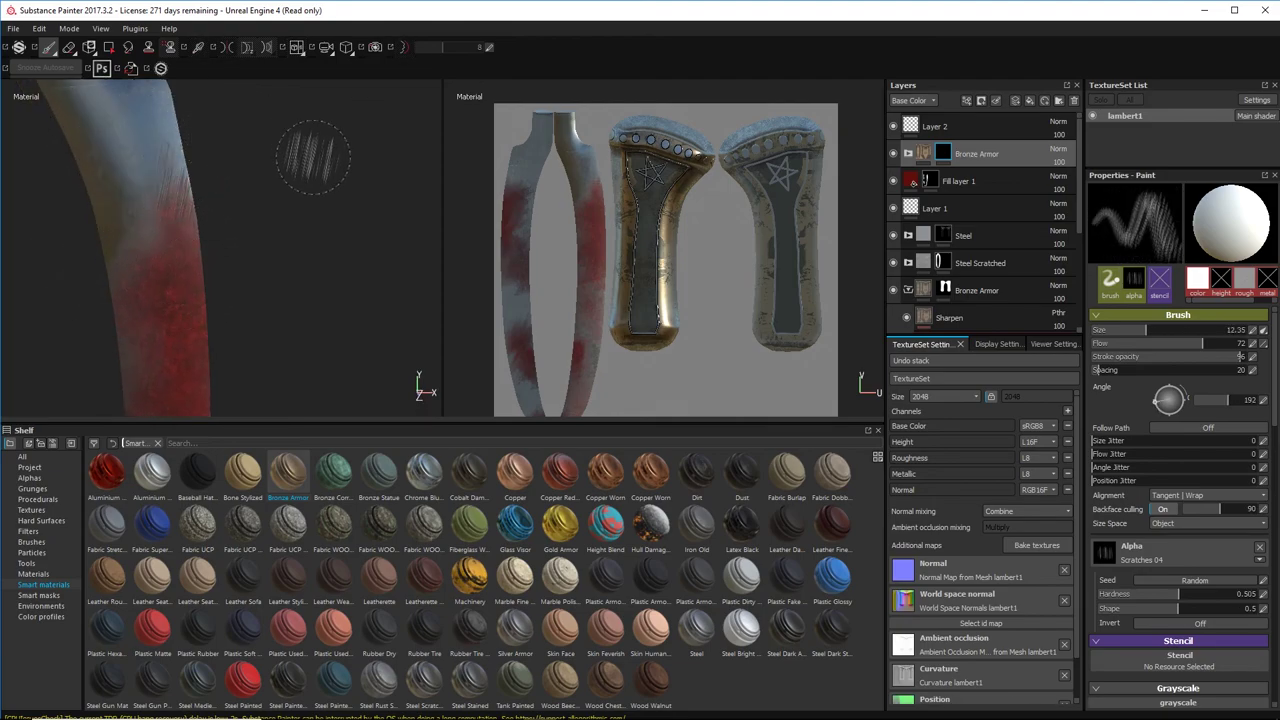
left_click_drag(313, 157, 147, 230, "alt")
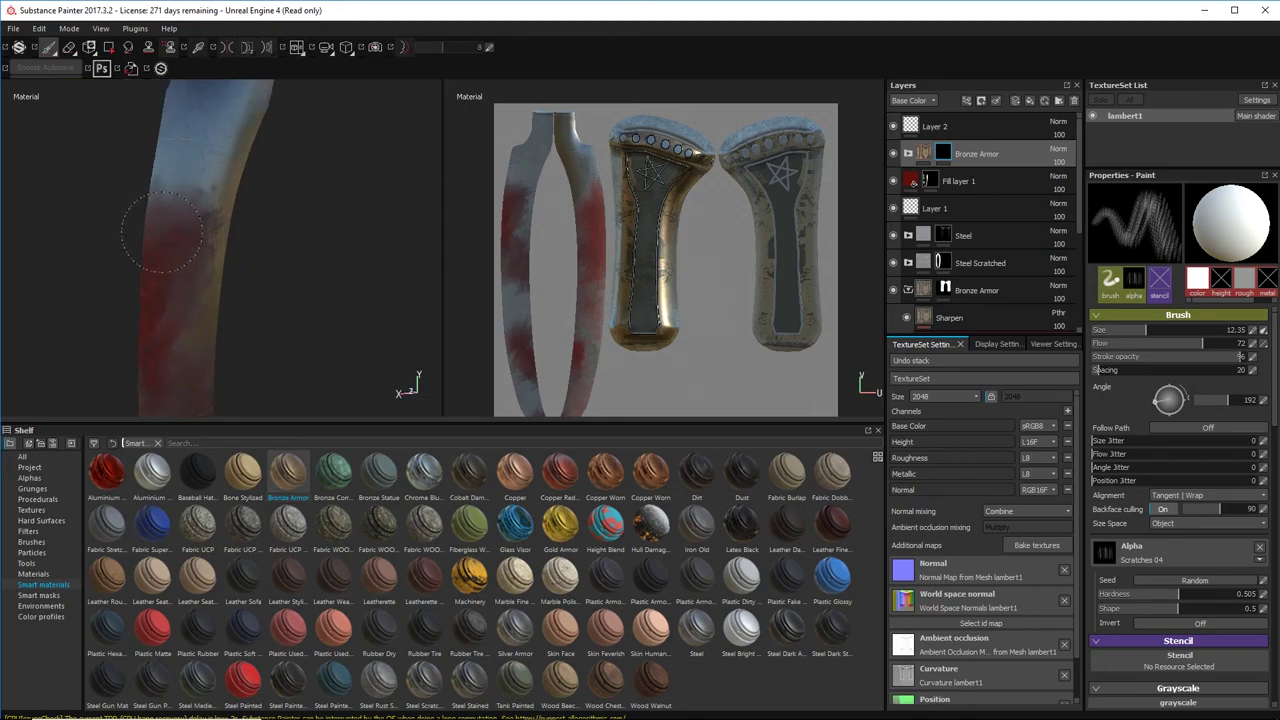
left_click_drag(258, 214, 308, 210, "alt")
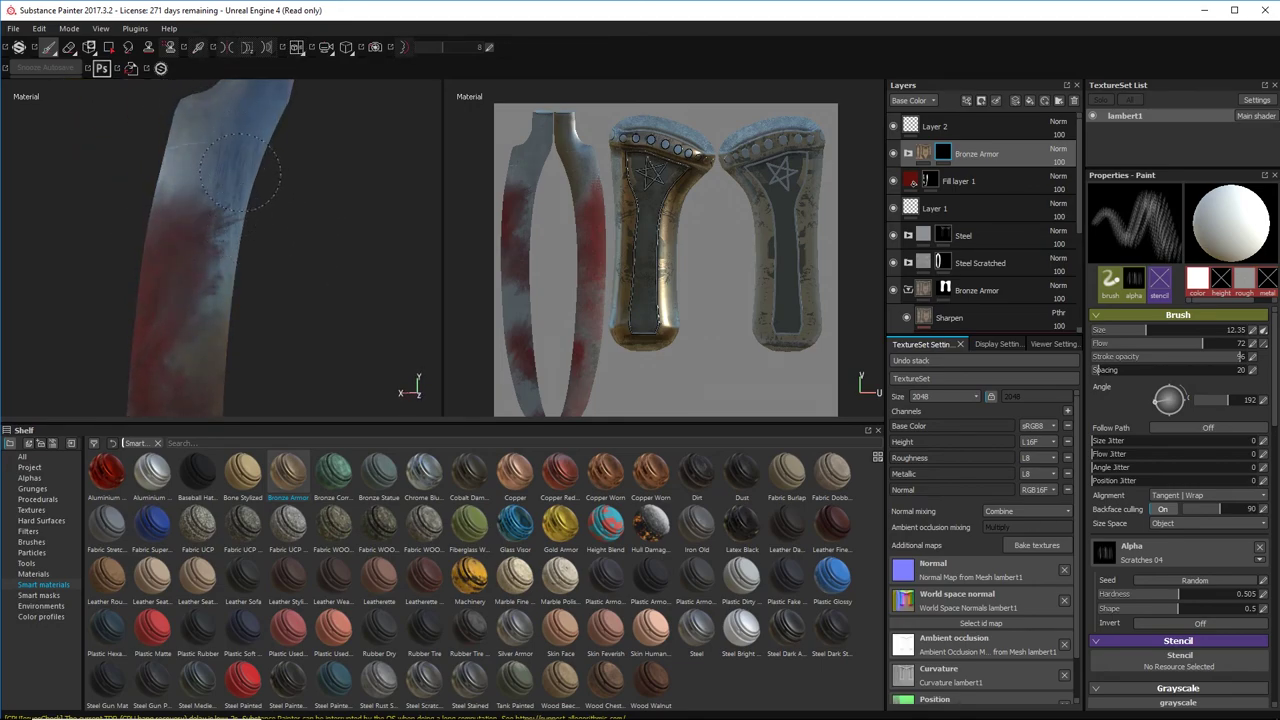
left_click_drag(240, 172, 243, 153, "ctrl")
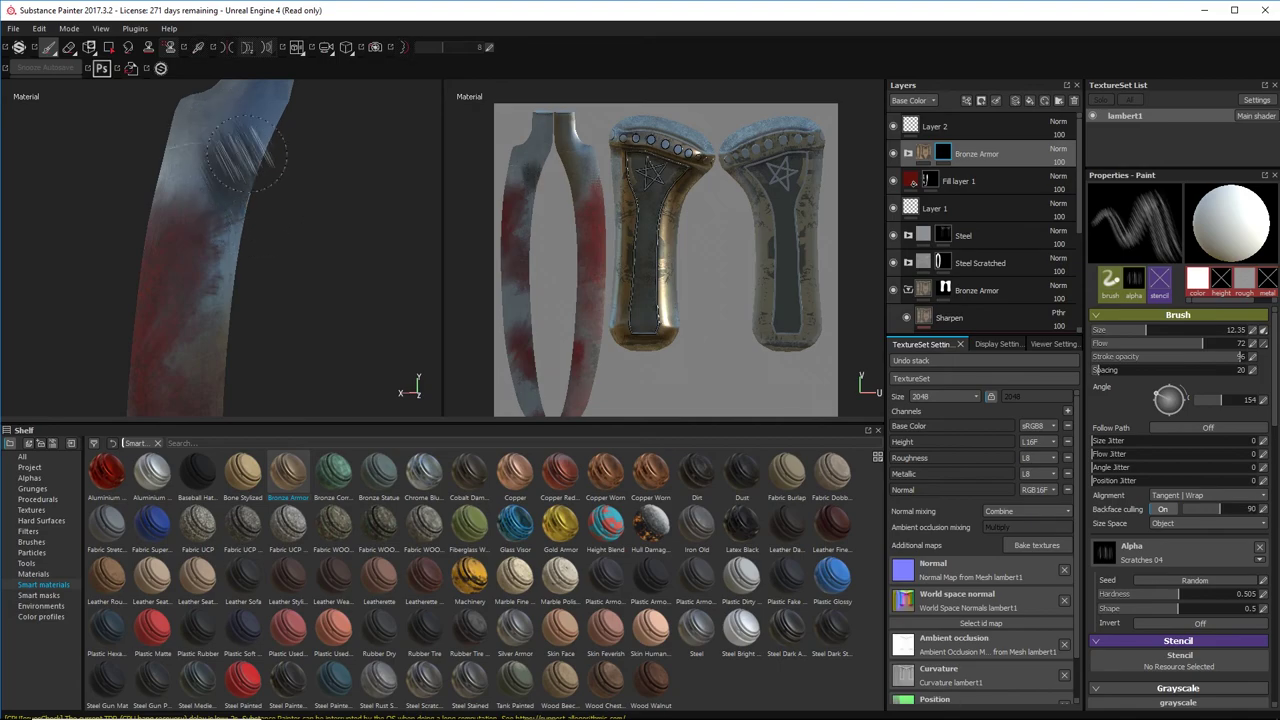
Step: Paint small scratches over the red stains along the upper blade and set the brush angle to 218
left_click_drag(247, 157, 340, 234, "alt")
left_click_drag(180, 188, 242, 172, "alt")
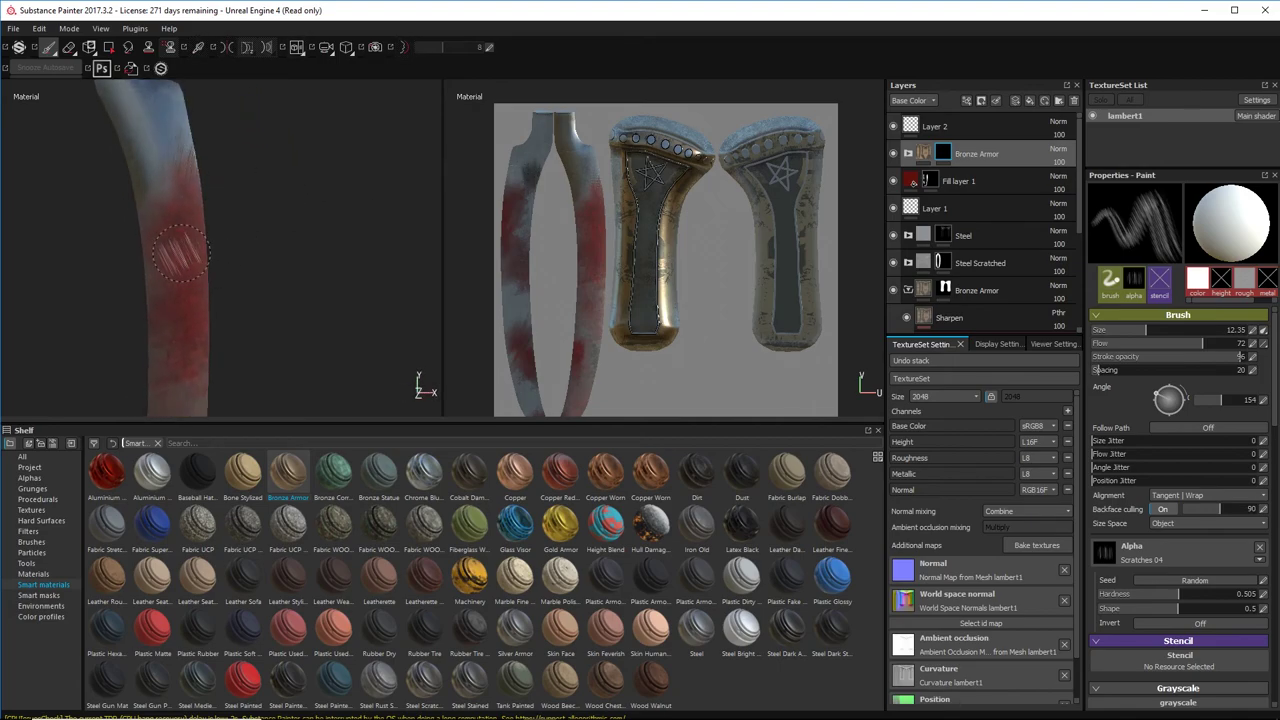
middle_click_drag(275, 259, 268, 231, "alt")
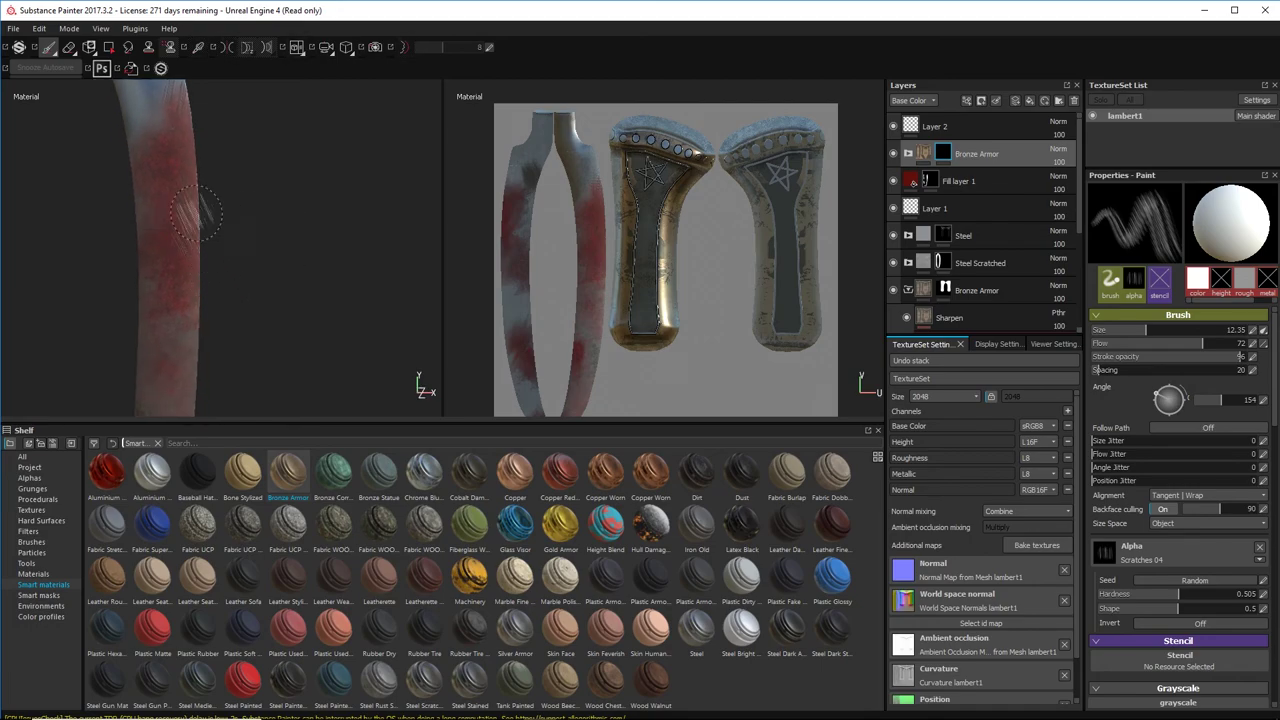
left_click_drag(240, 306, 212, 262, "alt")
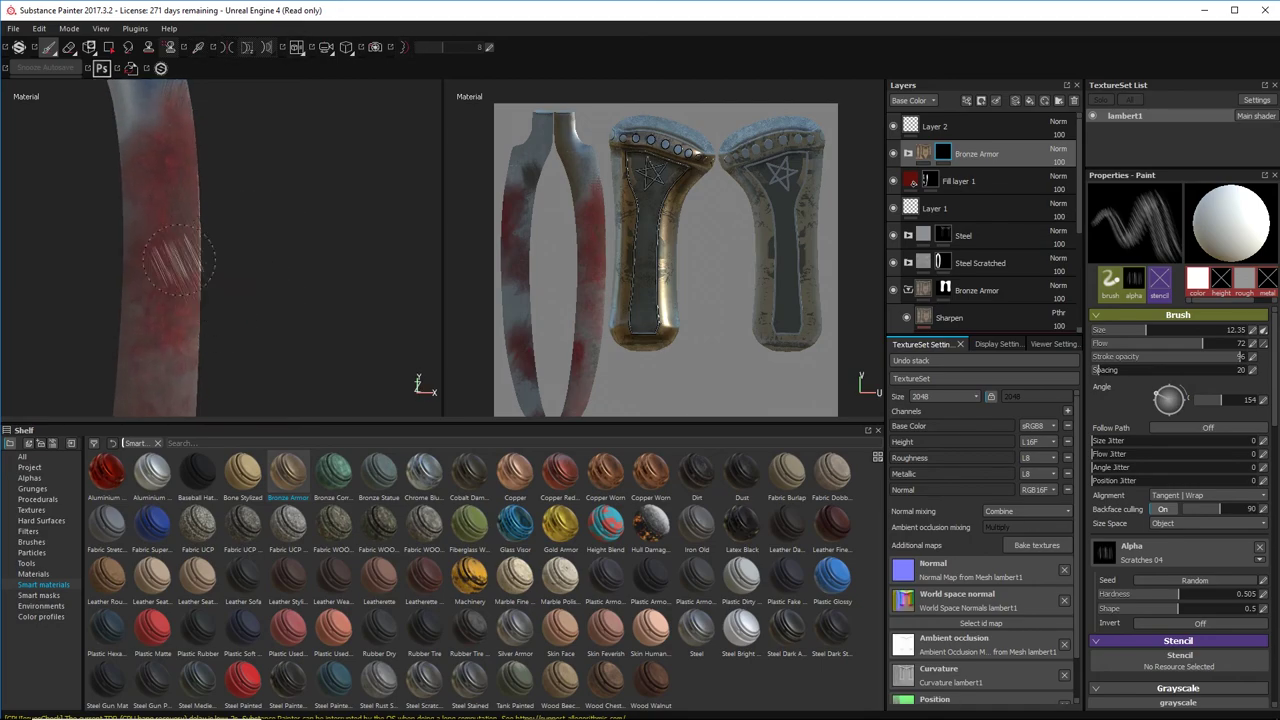
mouse_move(276, 318)
left_mouse_down("alt")
mouse_move(234, 277)
mouse_move(136, 276)
left_mouse_up("alt")
mouse_move(262, 248)
left_mouse_down("alt")
mouse_move(150, 236)
mouse_move(148, 202)
left_mouse_up("alt")
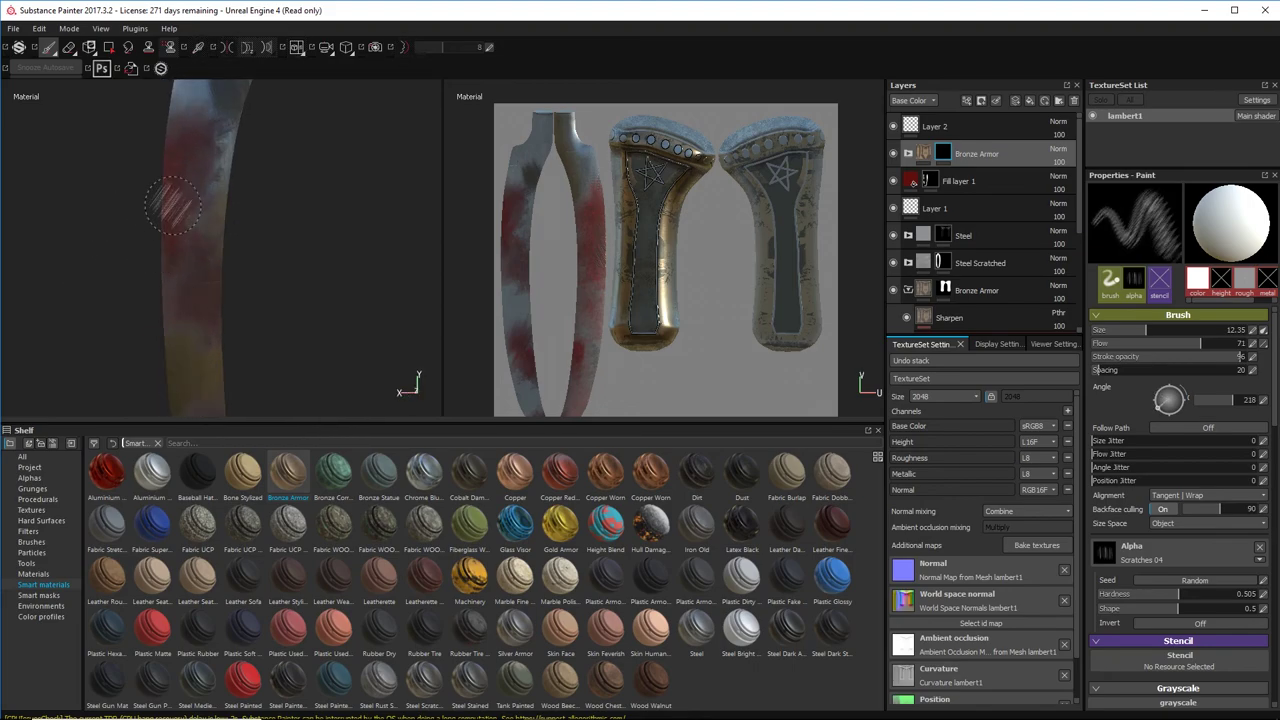
Step: Reduce the brush size to 7.5 and paint fine scratches down the red-stained middle of the blade
right_click_drag(168, 197, 115, 195, "shift")
mouse_move(273, 219)
right_mouse_down("ctrl")
mouse_move(222, 219)
mouse_move(254, 219)
right_mouse_up("ctrl")
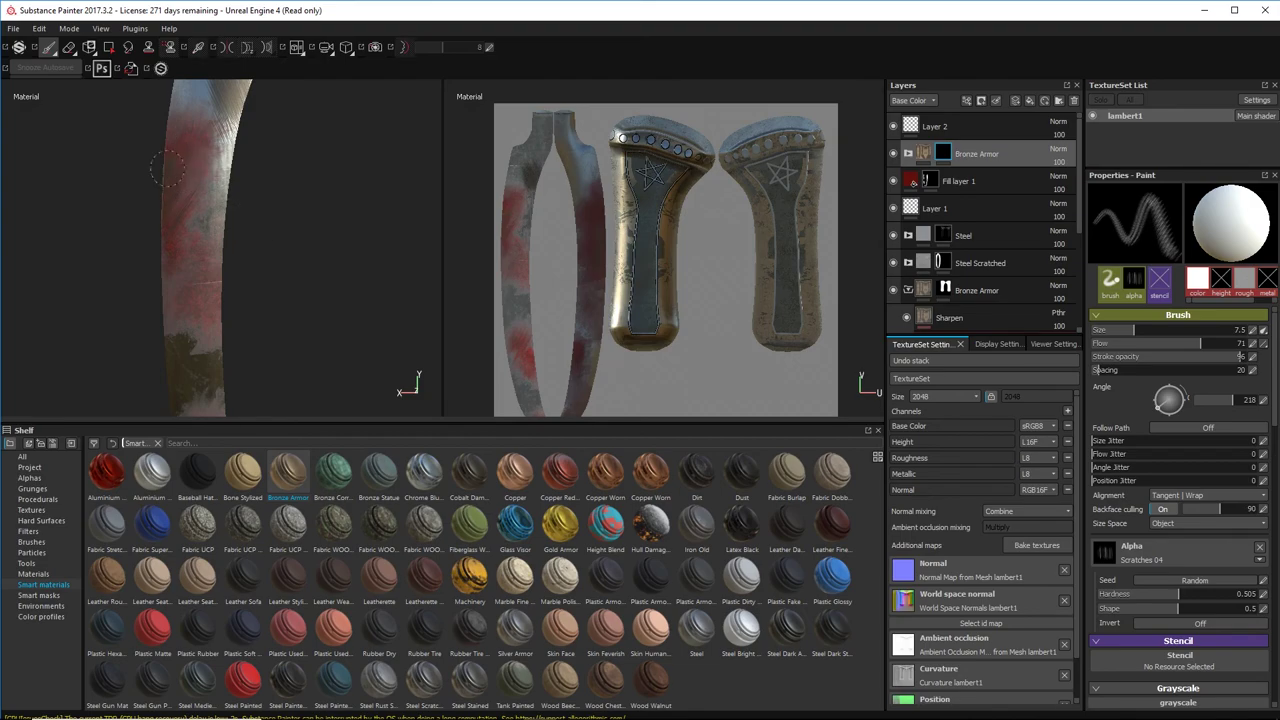
left_click_drag(181, 264, 170, 311)
left_click_drag(78, 330, 450, 274, "alt")
mouse_move(316, 302)
right_mouse_down("alt")
mouse_move(295, 306)
mouse_move(270, 240)
right_mouse_up("alt")
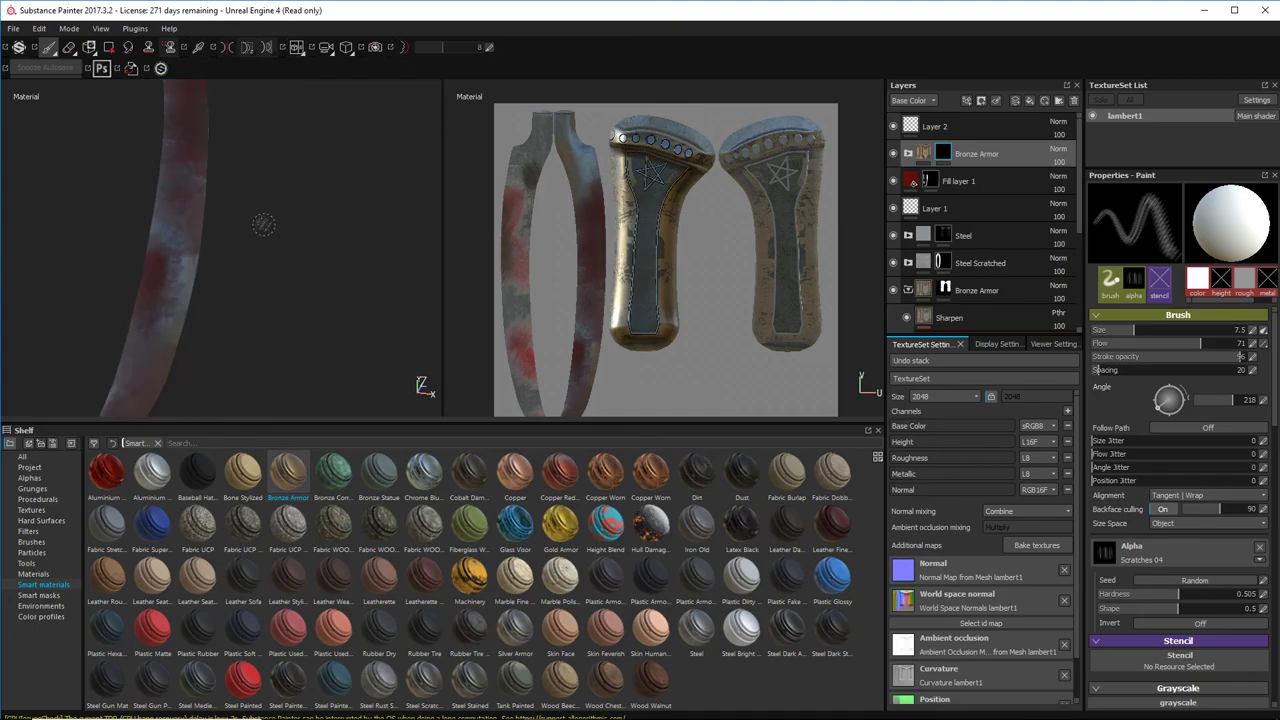
Step: Enlarge the brush to 26.6 and paint broader scratches on the blade near its tip
left_click_drag(263, 222, 345, 265, "alt")
mouse_move(360, 272)
right_mouse_down("ctrl")
mouse_move(340, 272)
mouse_move(430, 272)
right_mouse_up("ctrl")
mouse_move(349, 272)
right_mouse_down("shift")
mouse_move(163, 332)
mouse_move(198, 330)
mouse_move(258, 278)
right_mouse_up("shift")
mouse_move(258, 278)
middle_mouse_down("alt")
mouse_move(343, 199)
mouse_move(404, 170)
middle_mouse_up("alt")
right_click_drag(404, 261, 171, 226, "alt")
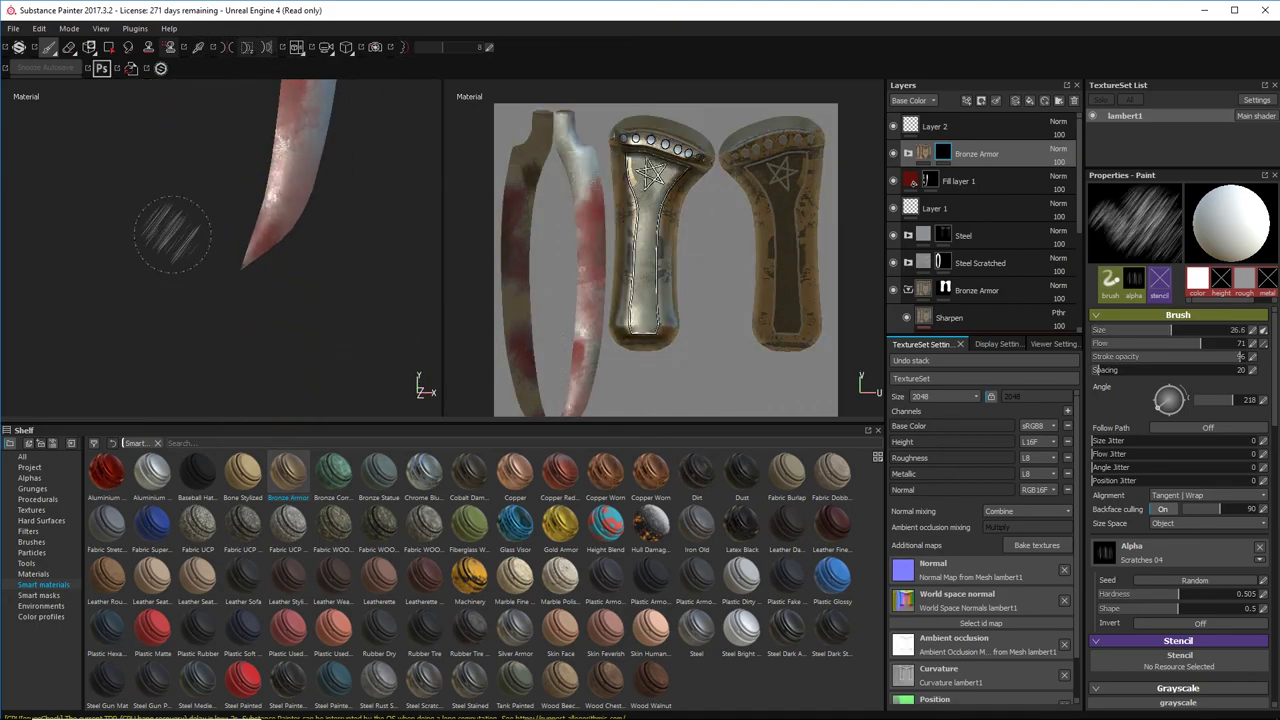
left_click_drag(171, 226, 254, 220, "alt")
left_click(252, 220)
right_click_drag(252, 220, 295, 238, "alt")
middle_click_drag(295, 238, 284, 320, "alt")
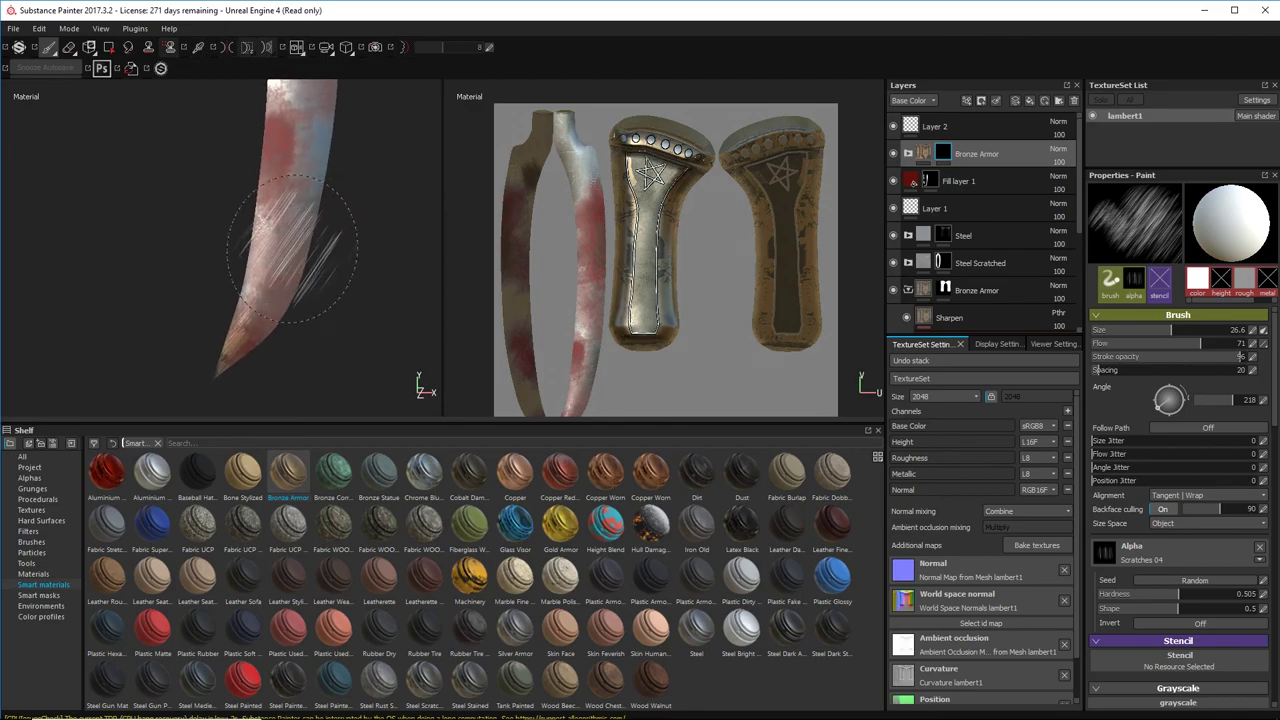
Step: Continue the scratches over the lower part of the blade with the 26.6 brush
left_click_drag(317, 188, 263, 266, "alt")
middle_click_drag(263, 266, 245, 398, "alt")
left_click_drag(299, 274, 160, 268, "alt")
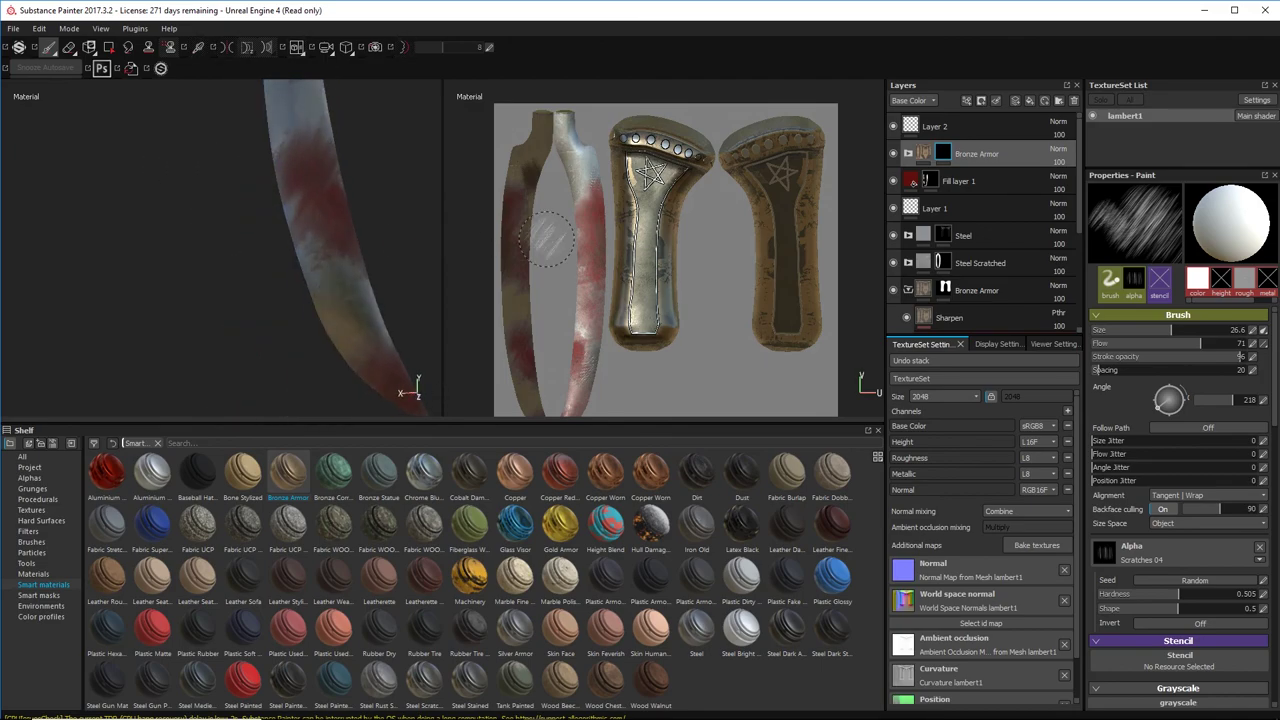
mouse_move(230, 262)
right_mouse_down("alt")
mouse_move(314, 251)
mouse_move(184, 197)
right_mouse_up("alt")
middle_click_drag(252, 288, 251, 244, "alt")
left_click_drag(252, 244, 277, 312, "alt")
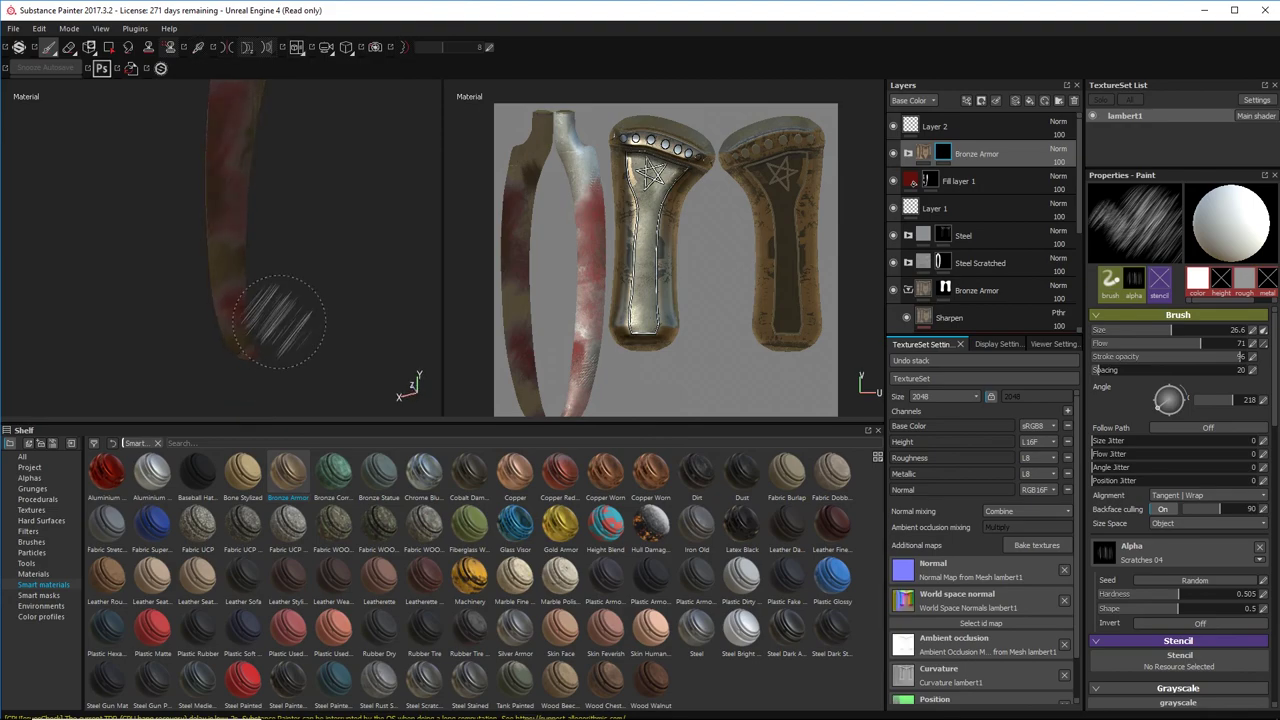
Step: Shrink the shelf to enlarge the viewports and render the sword in Iray
middle_click_drag(277, 312, 268, 343, "alt")
right_click_drag(268, 343, 190, 300, "alt")
left_click_drag(250, 285, 297, 250, "alt")
right_click_drag(277, 236, 412, 272, "alt")
middle_click_drag(300, 203, 302, 267, "alt")
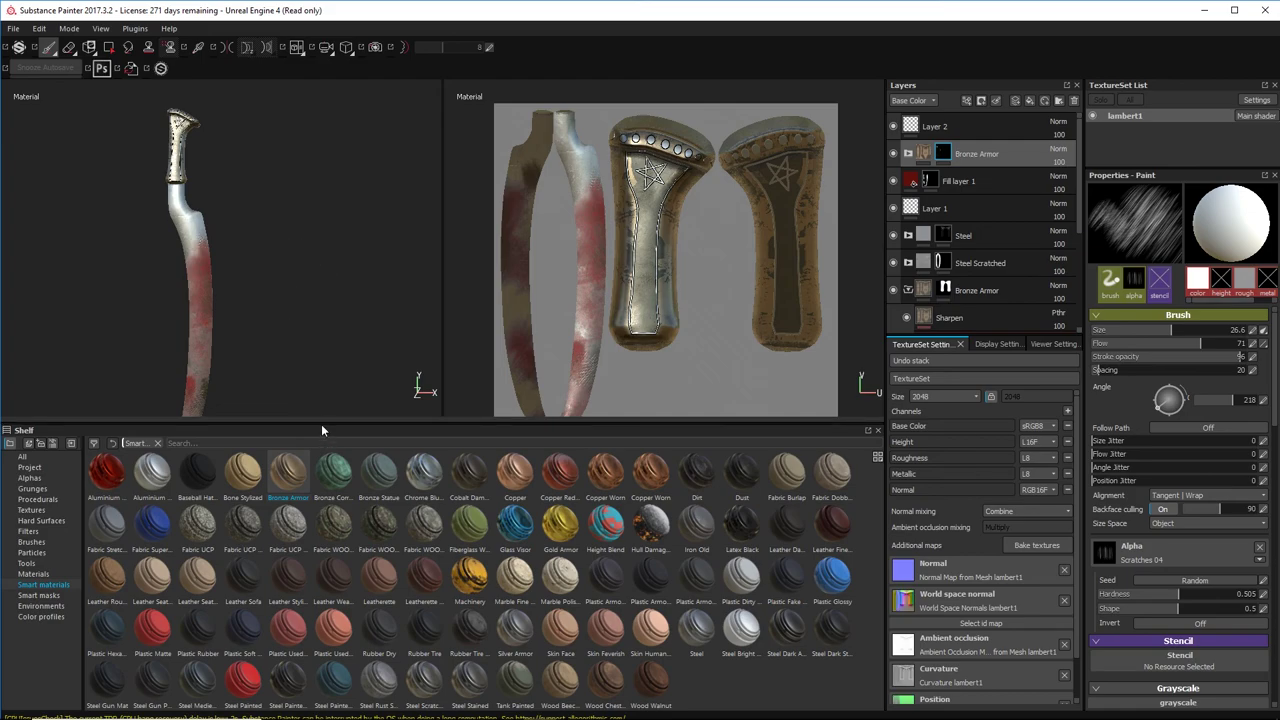
left_click_drag(321, 424, 321, 583)
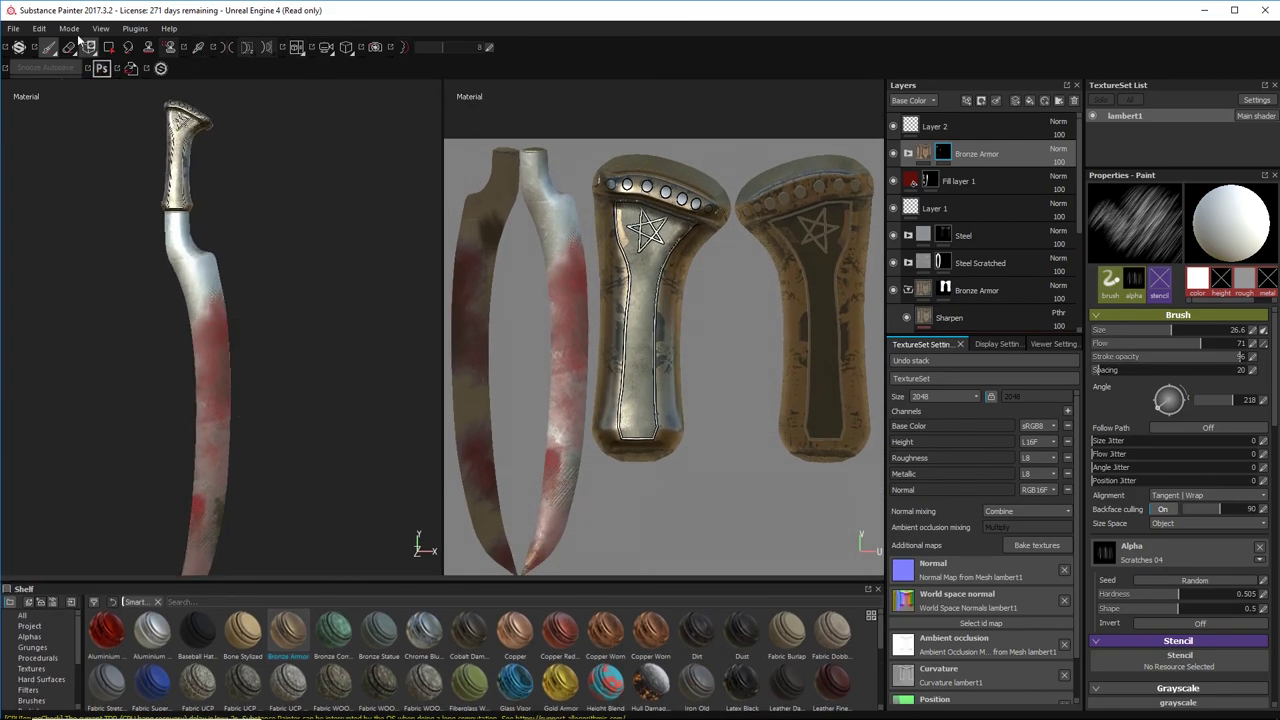
left_click(75, 30)
left_click(90, 58)
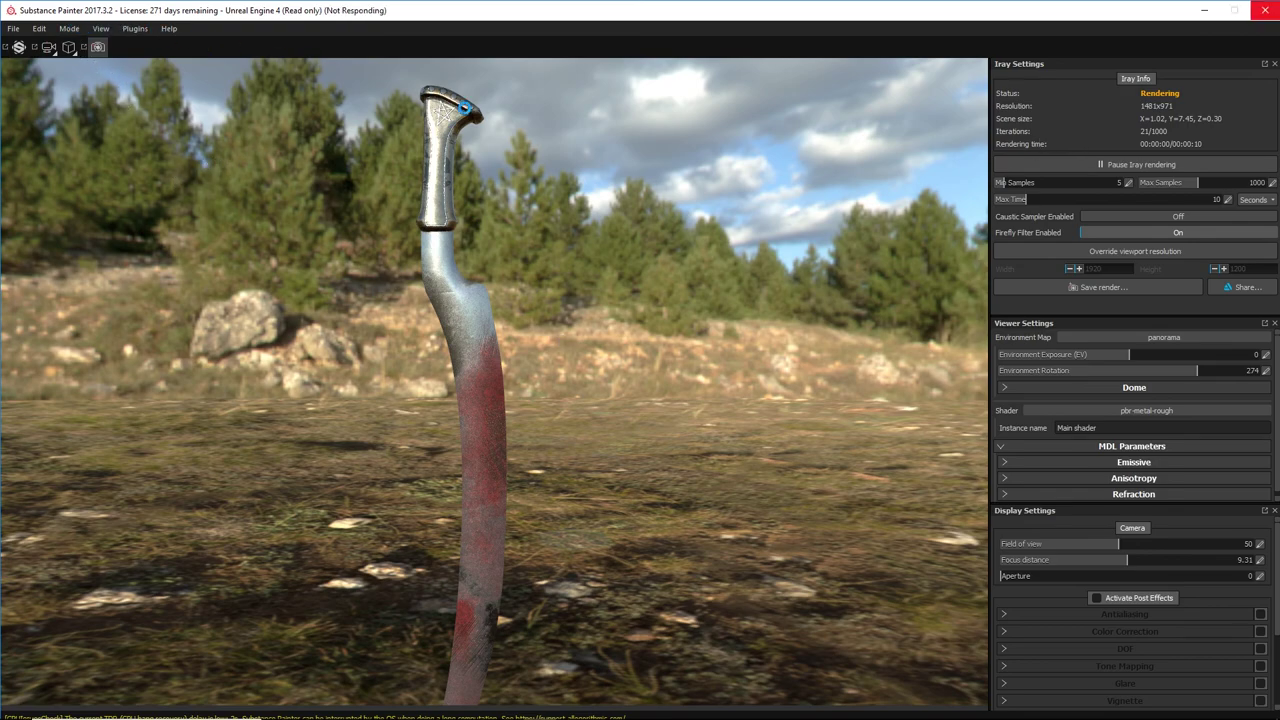
left_click(12, 30)
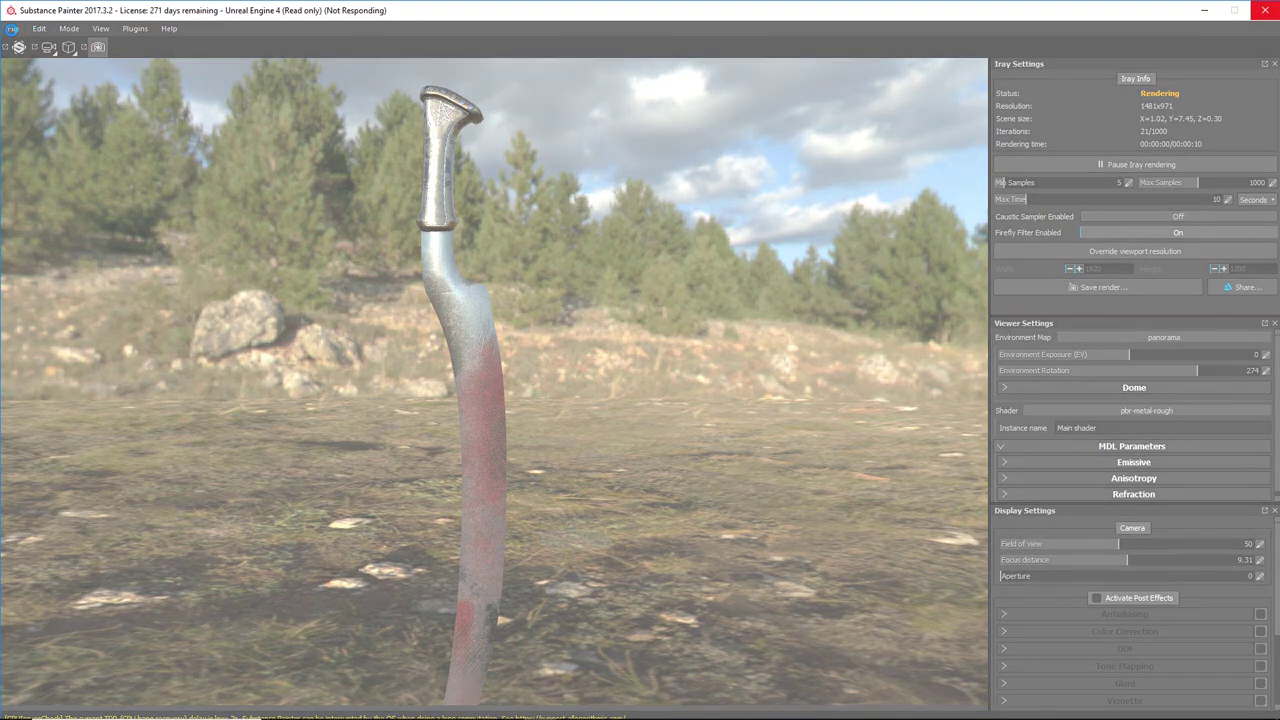